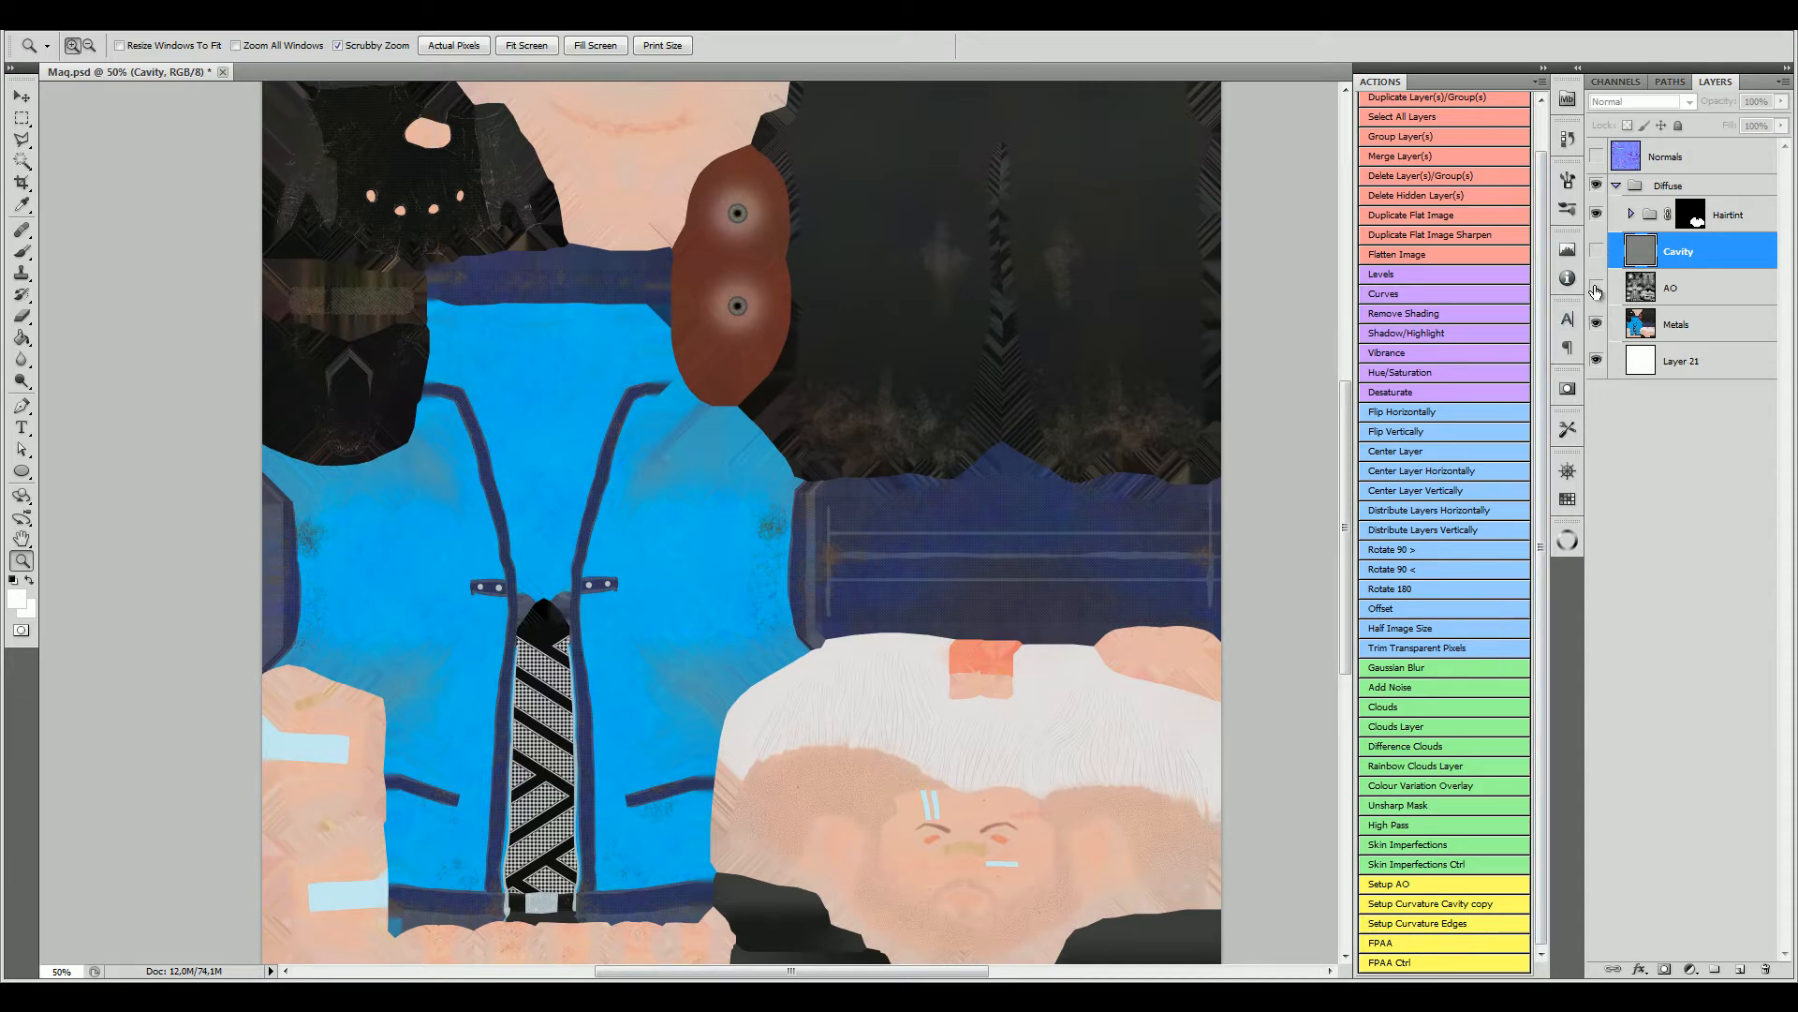
Step: Show the AO and Cavity layers and compare the jacket texture at 100% zoom with the Cavity layer off and on
left_click(1596, 292)
left_click(1653, 300)
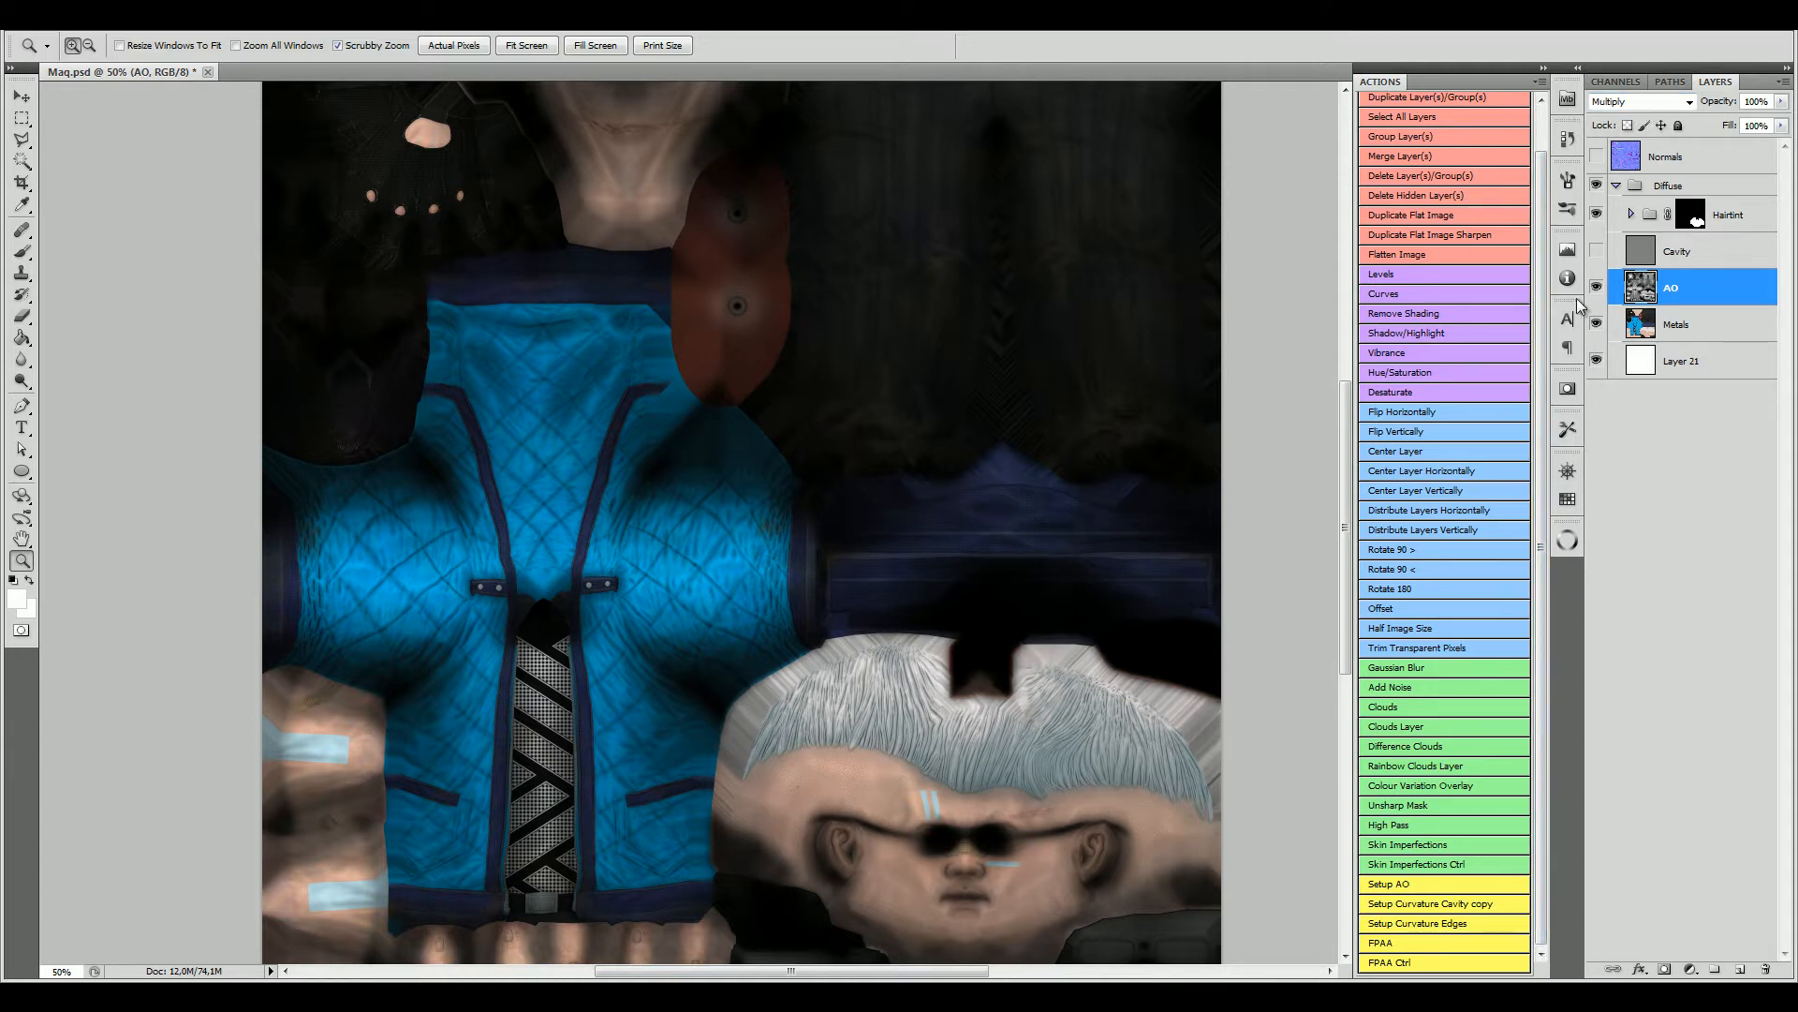
left_click(1596, 251)
left_click(1671, 256)
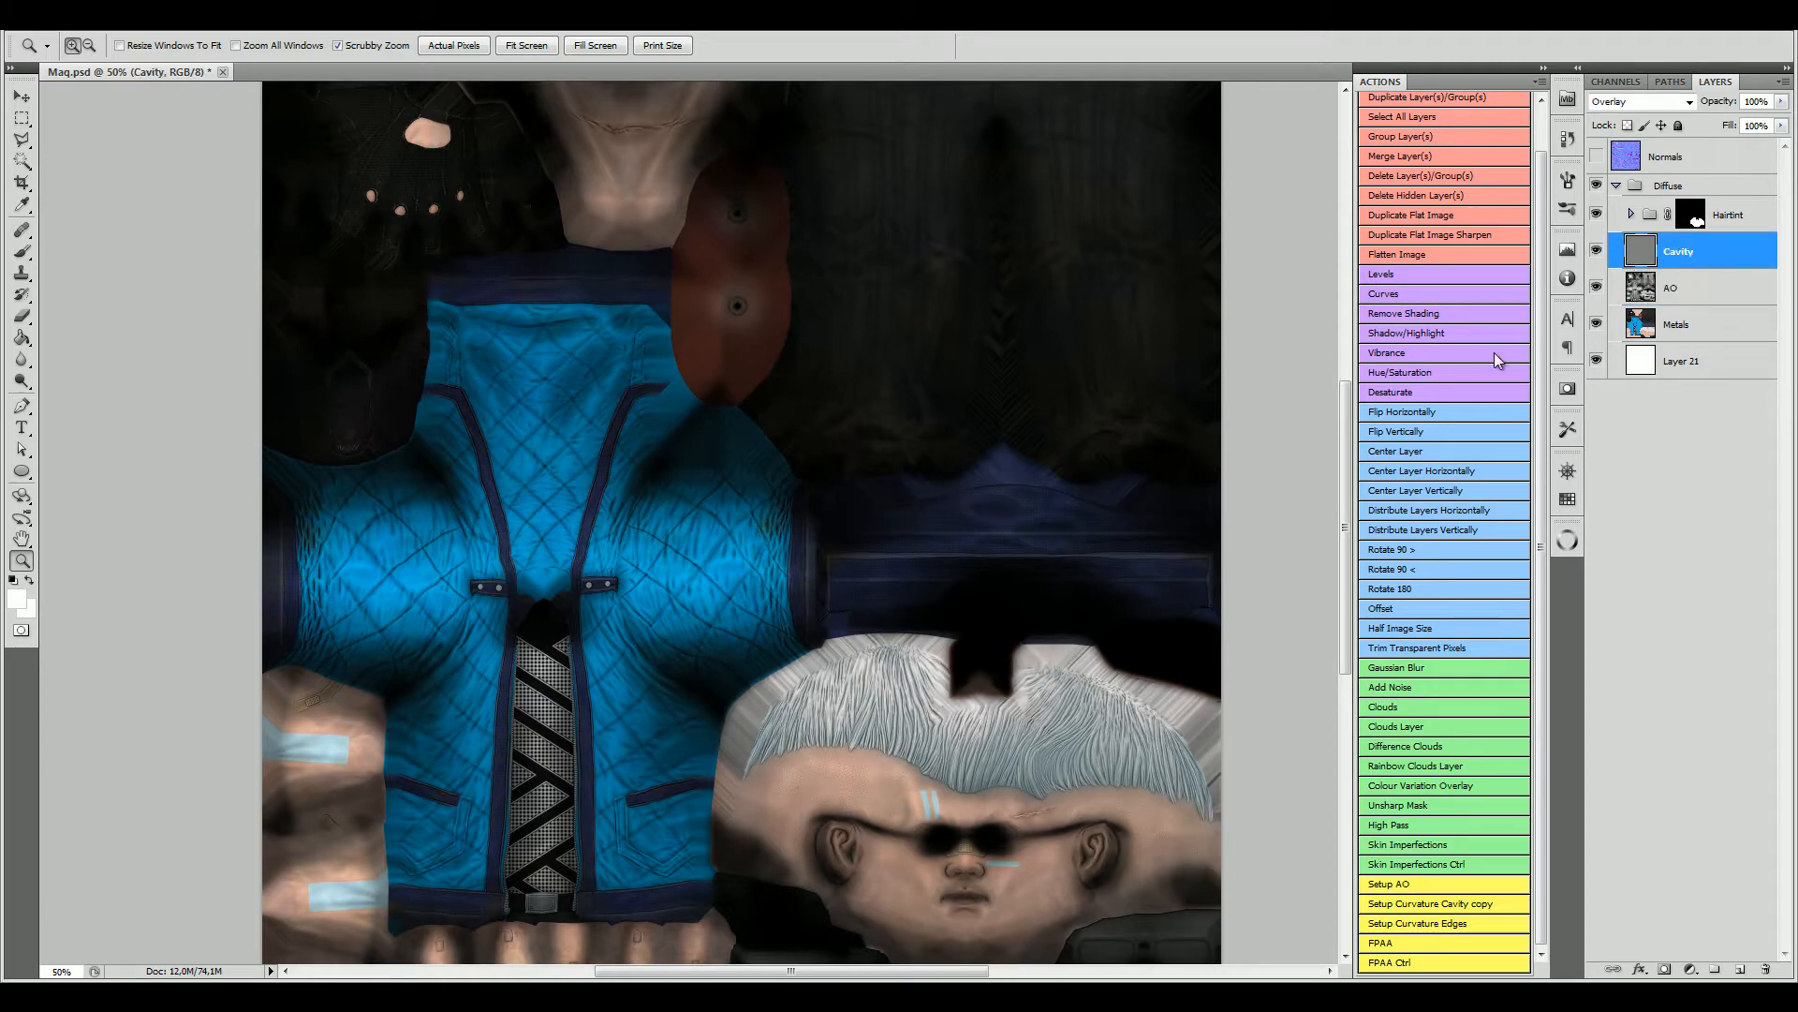
key("ctrl+1")
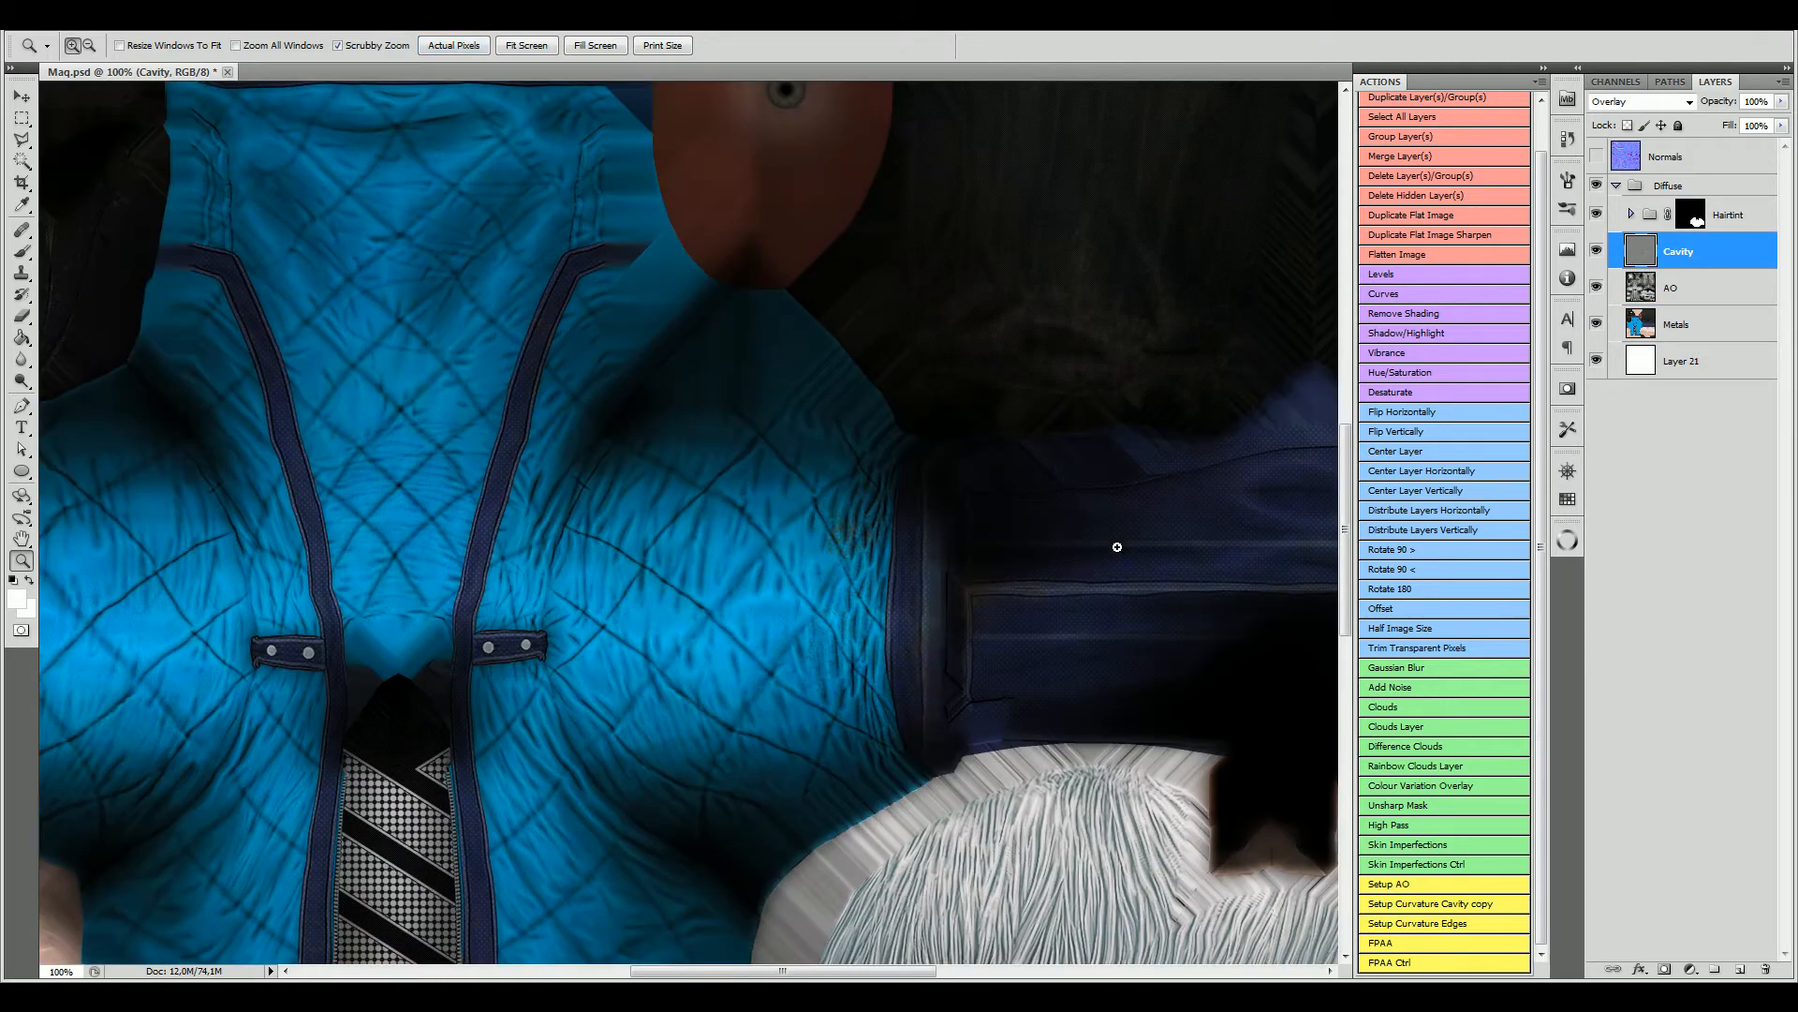
left_click(1598, 248)
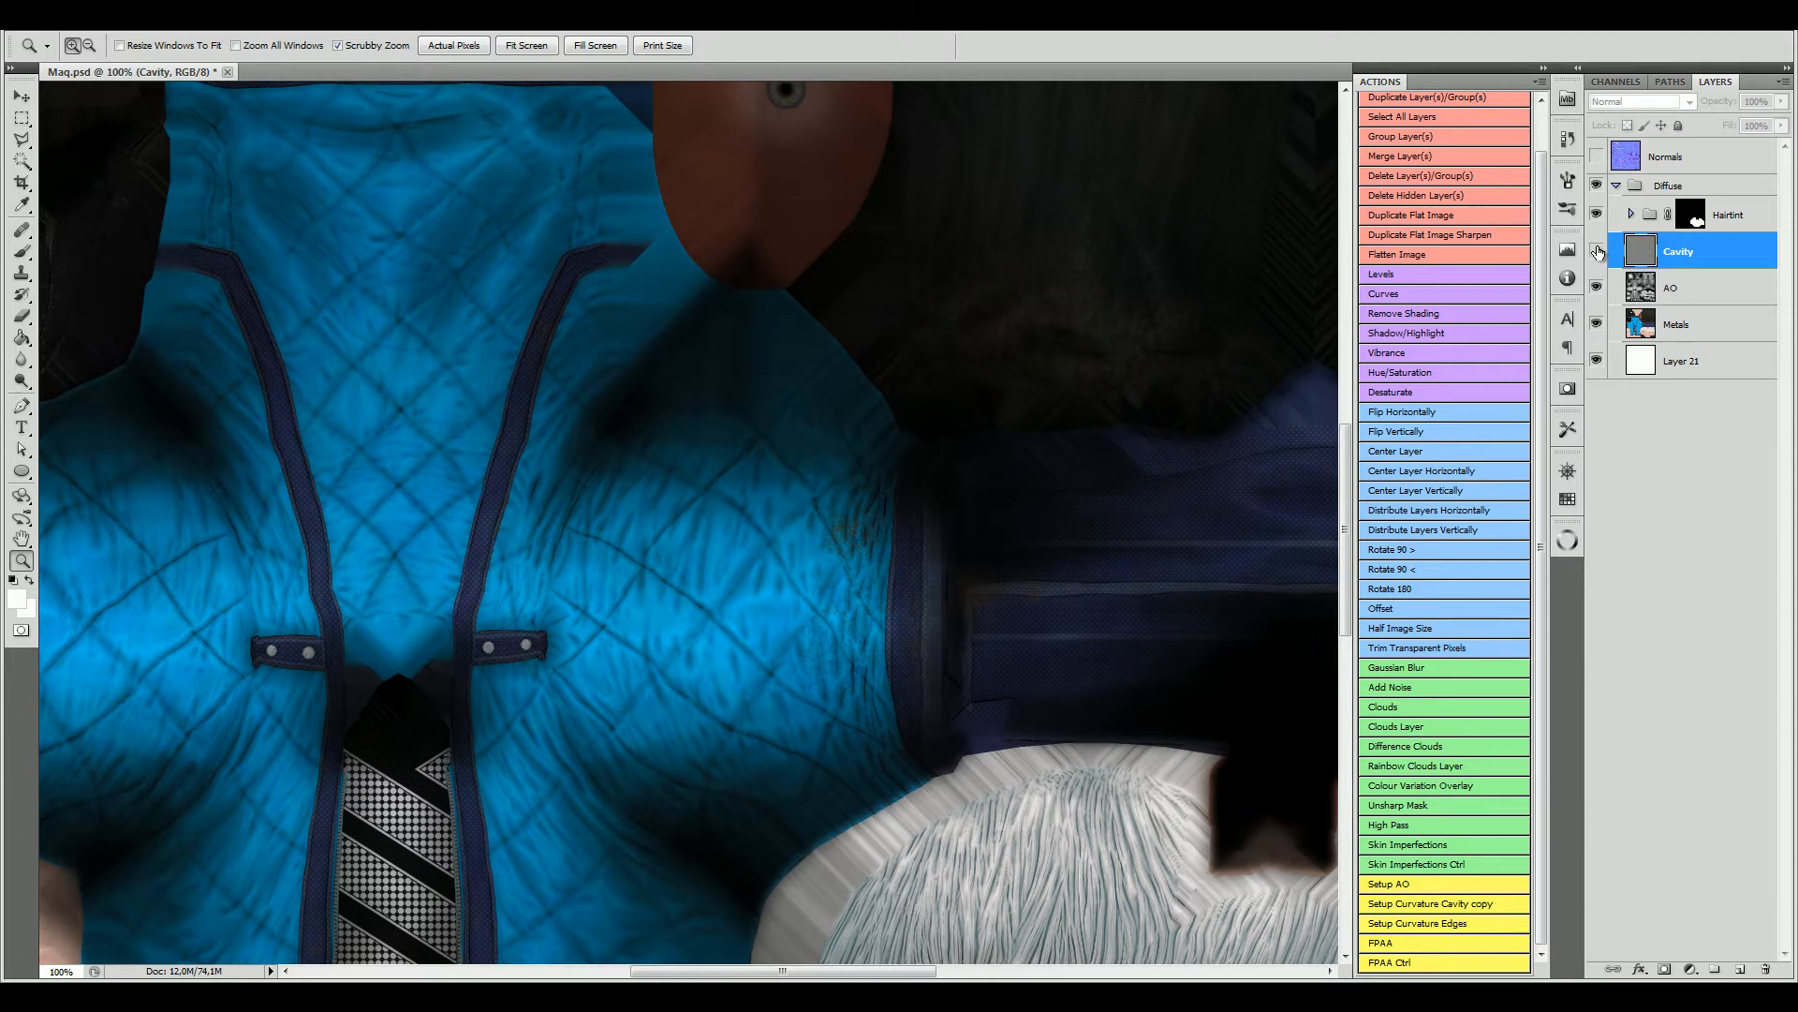
left_click(1597, 251)
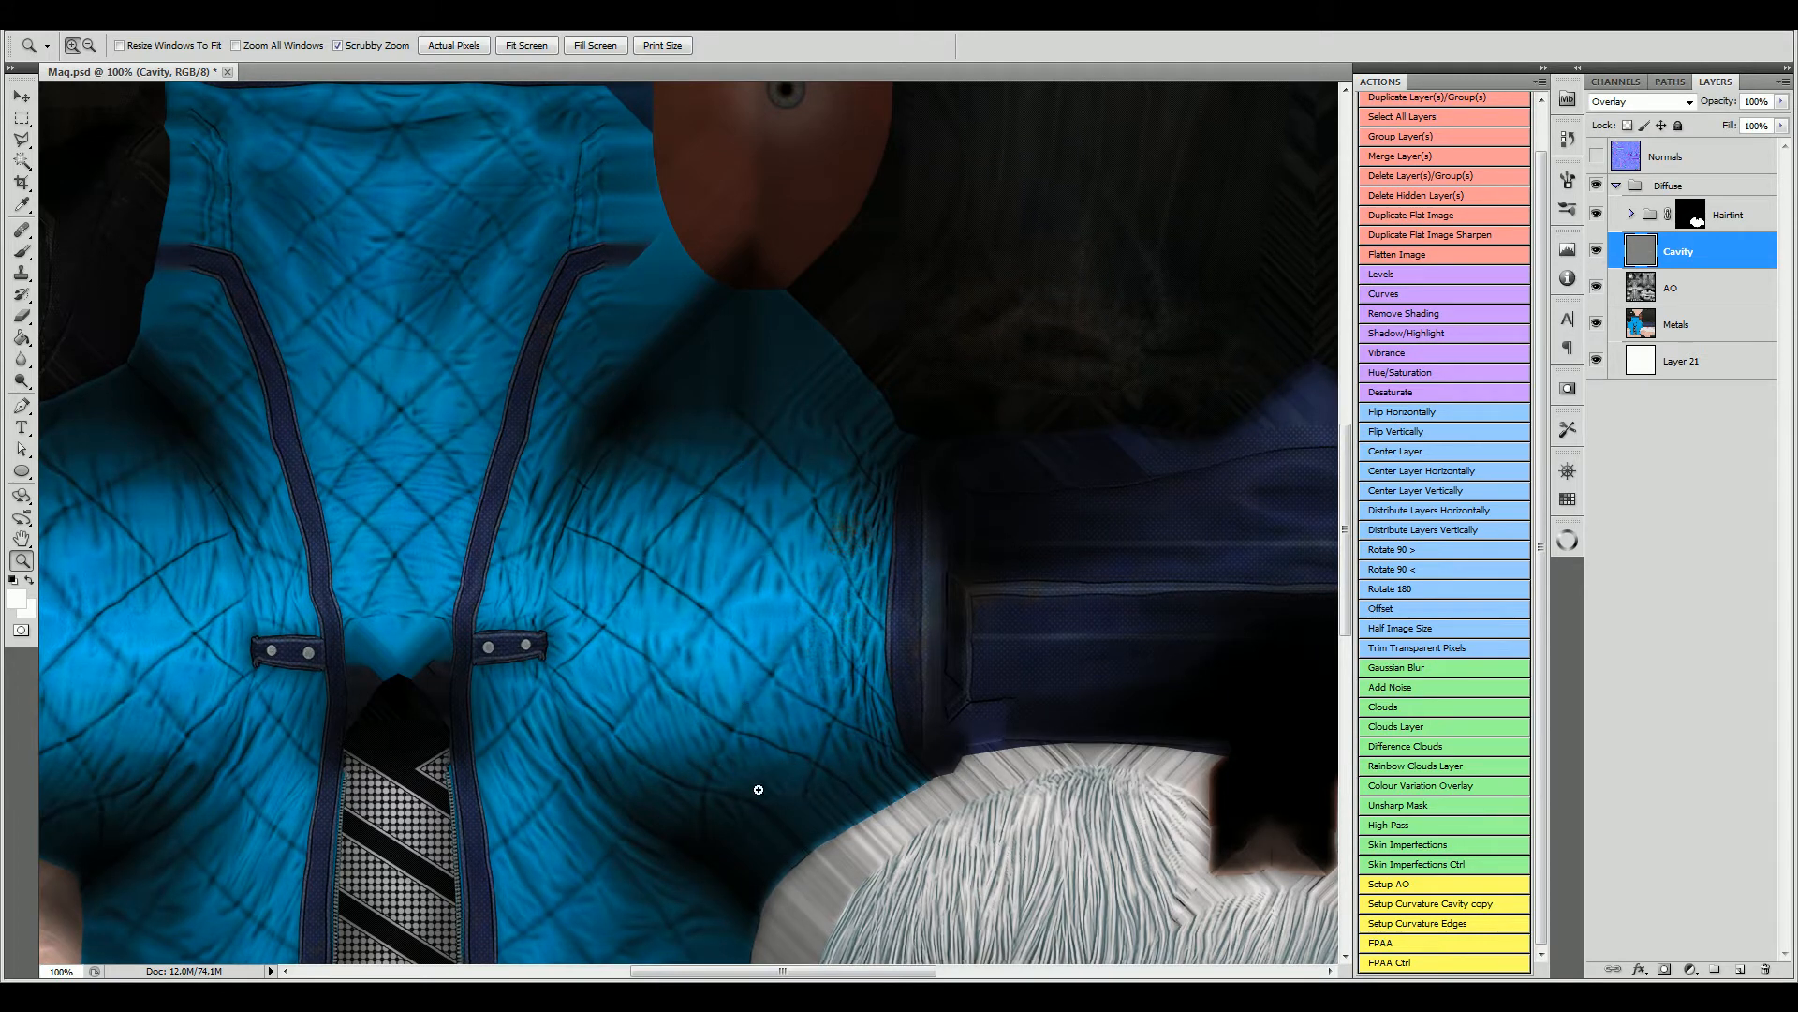
left_click_drag(900, 976, 854, 976)
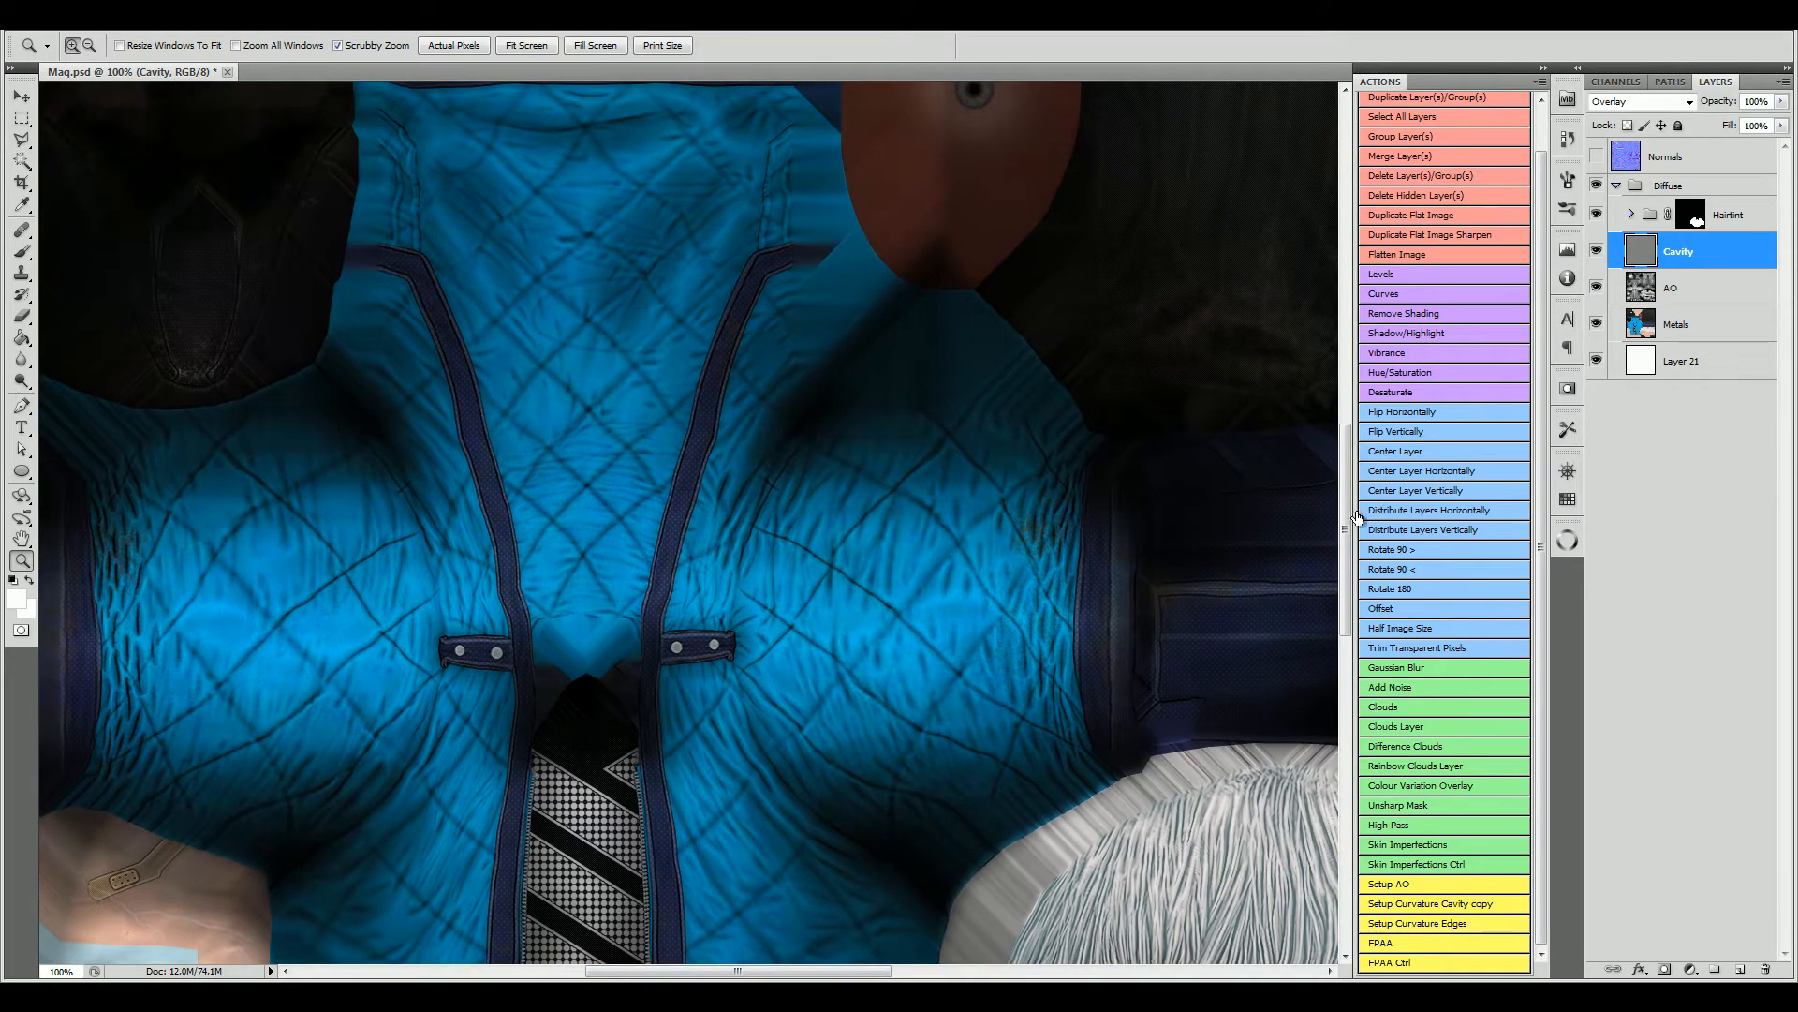
scroll(1355, 517, "down", 3)
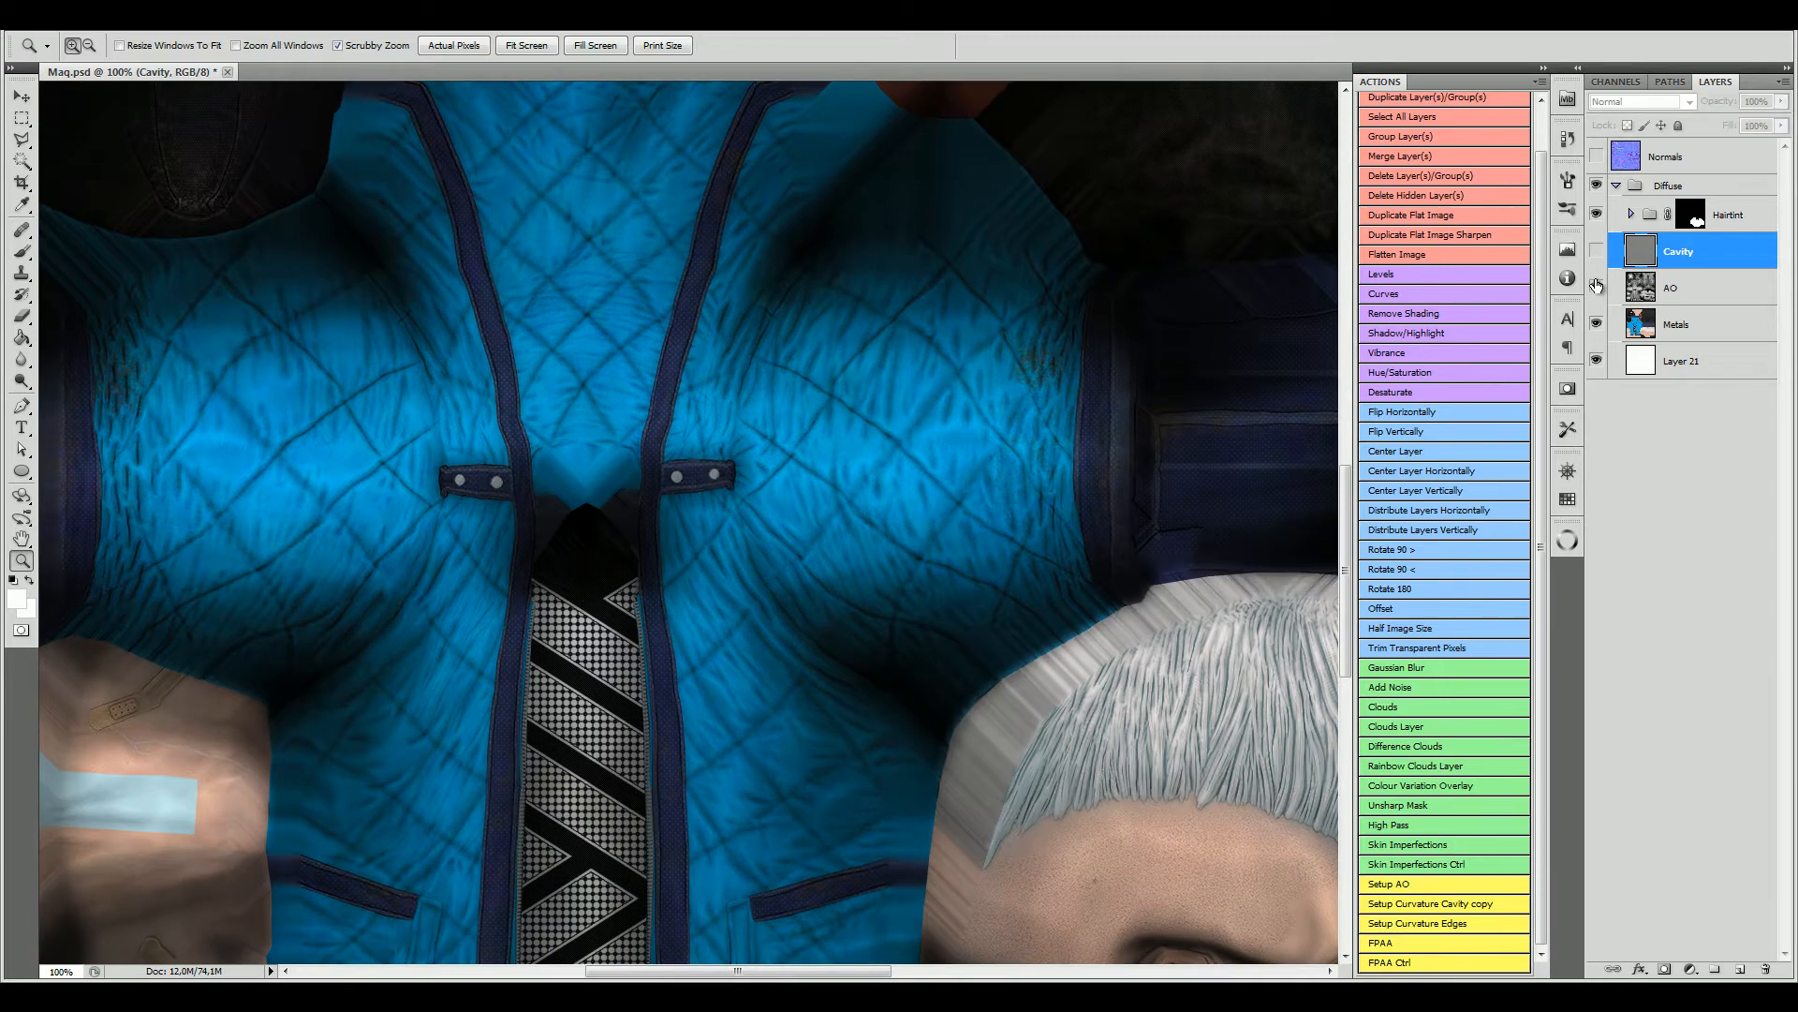
Step: Hide the Cavity layer and move the AO layer out of the Diffuse group to directly above it, with AO visible
left_click(1597, 251)
left_click(1599, 290)
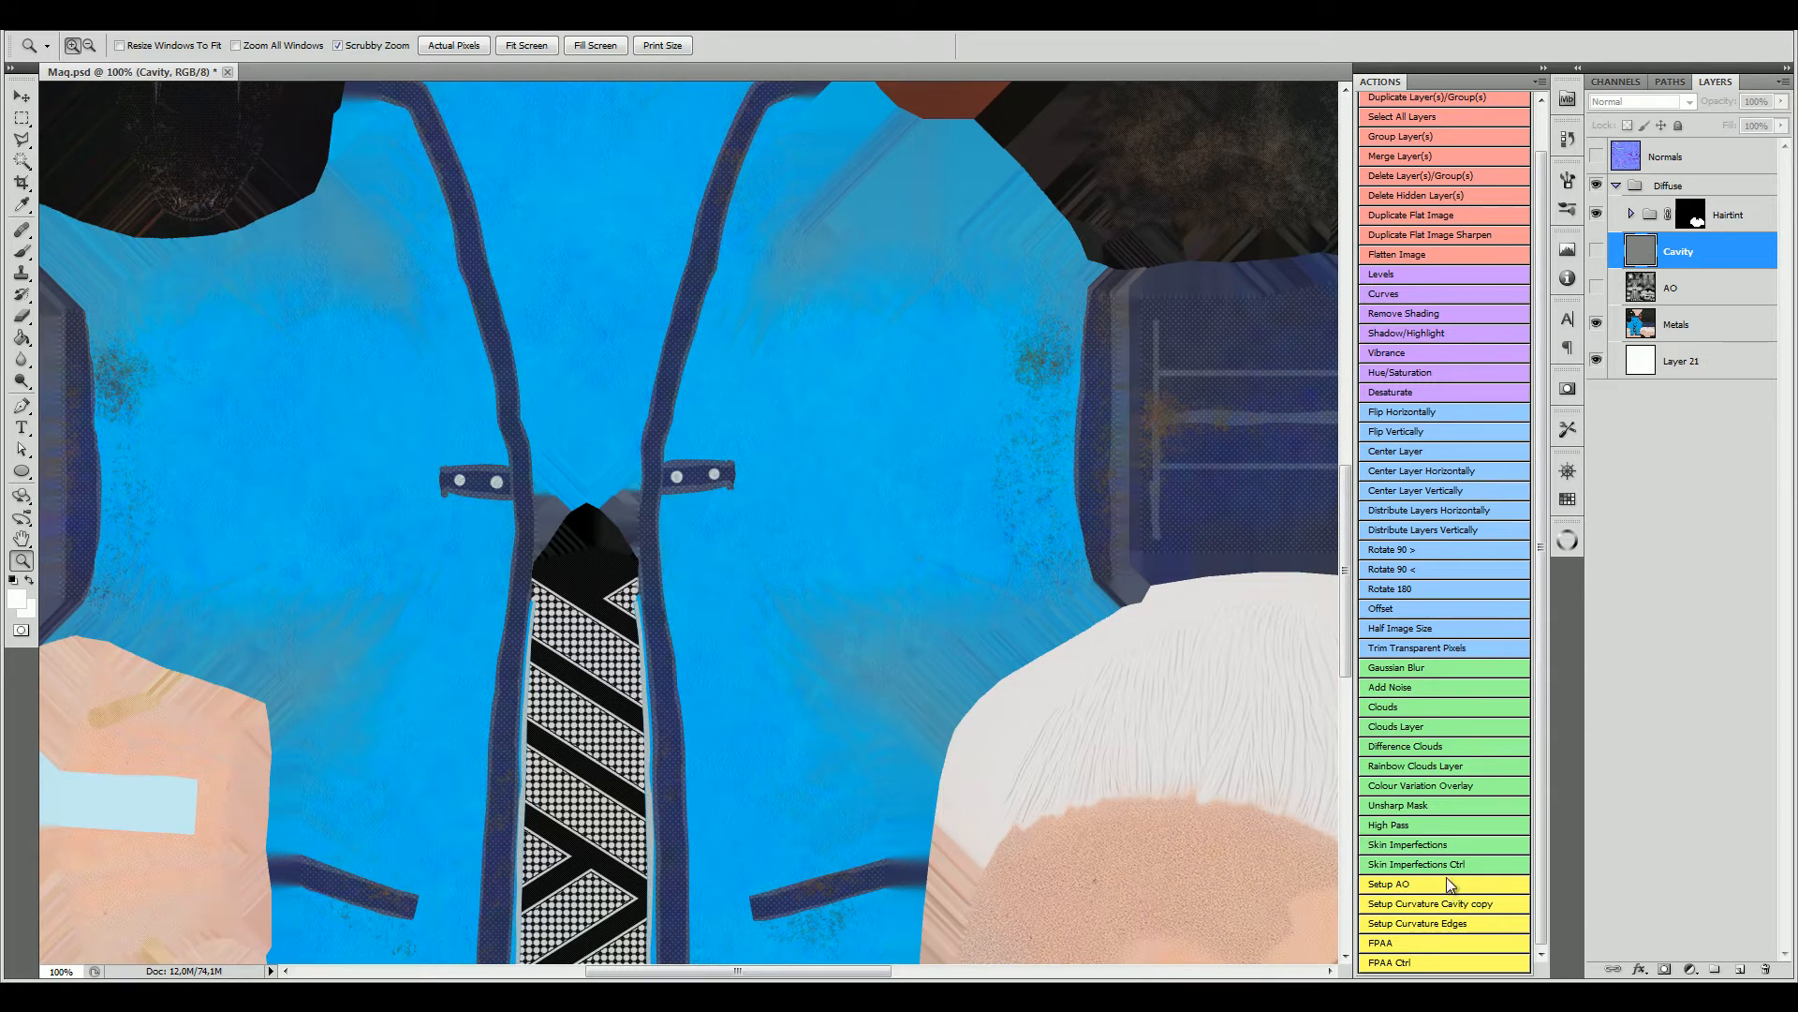
left_click_drag(1662, 294, 1663, 174)
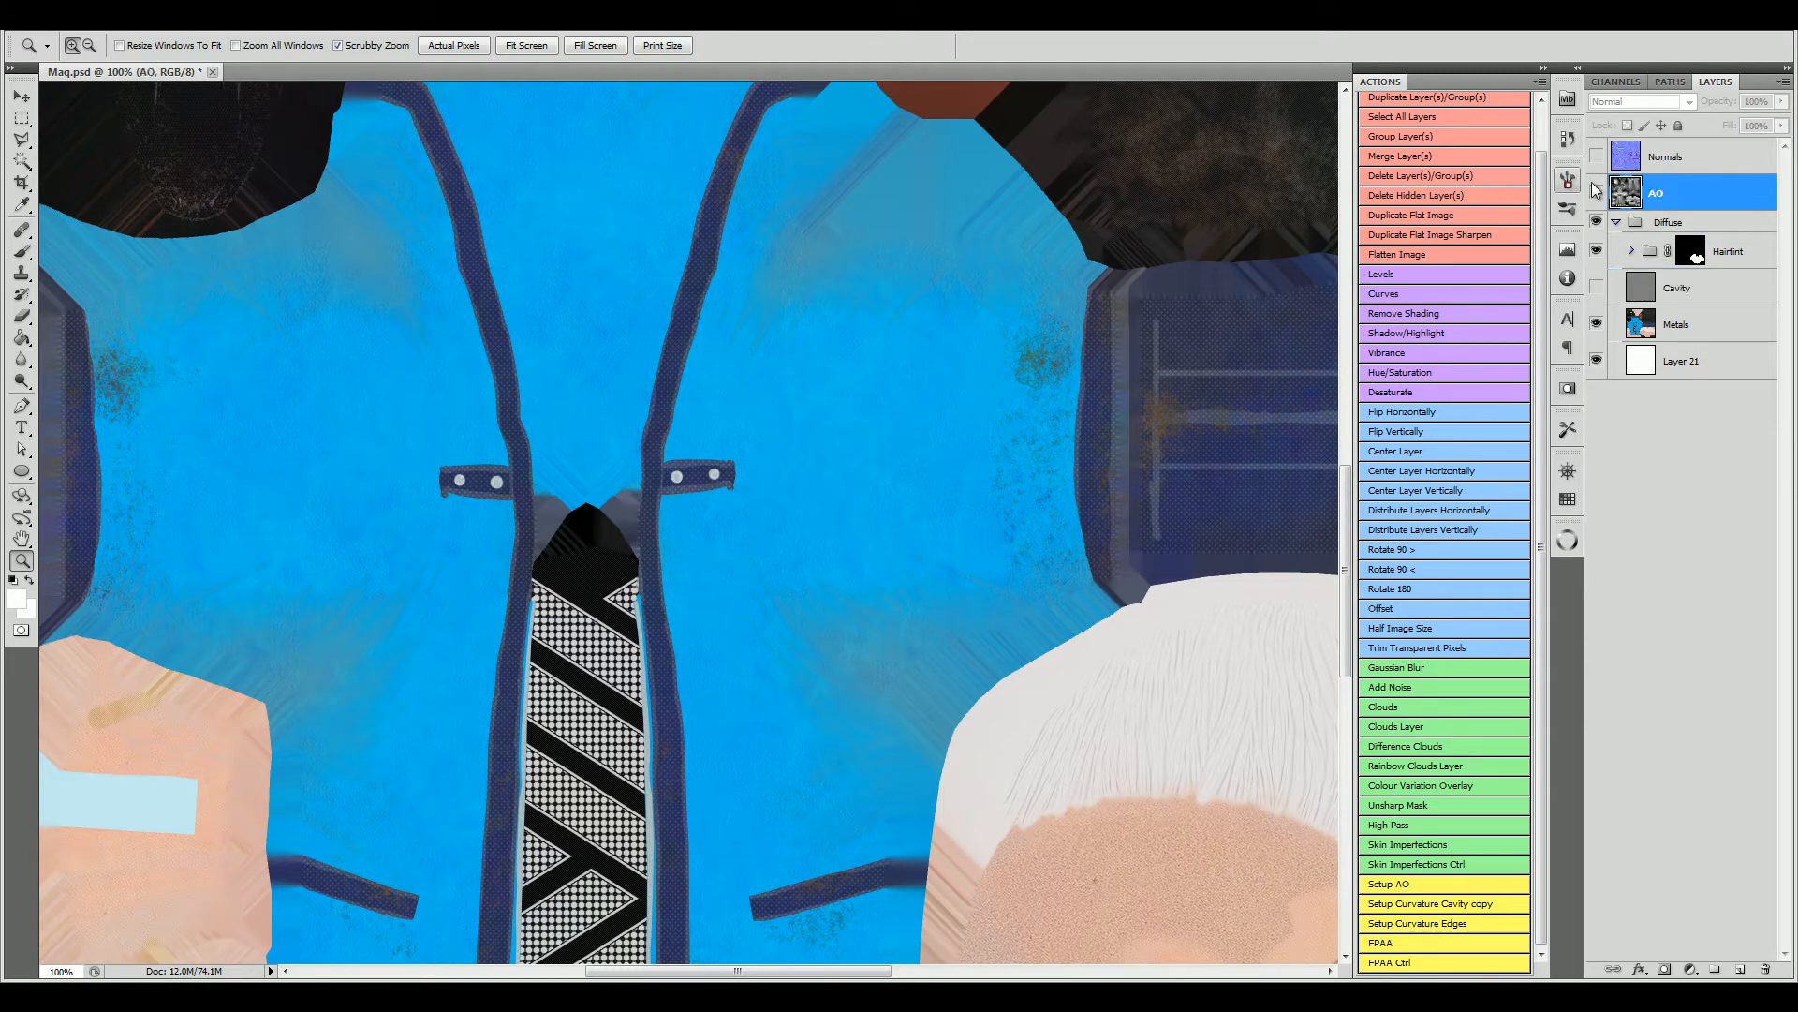
left_click(1600, 192)
Step: Set the AO layer's blend mode to Normal
left_click(1665, 103)
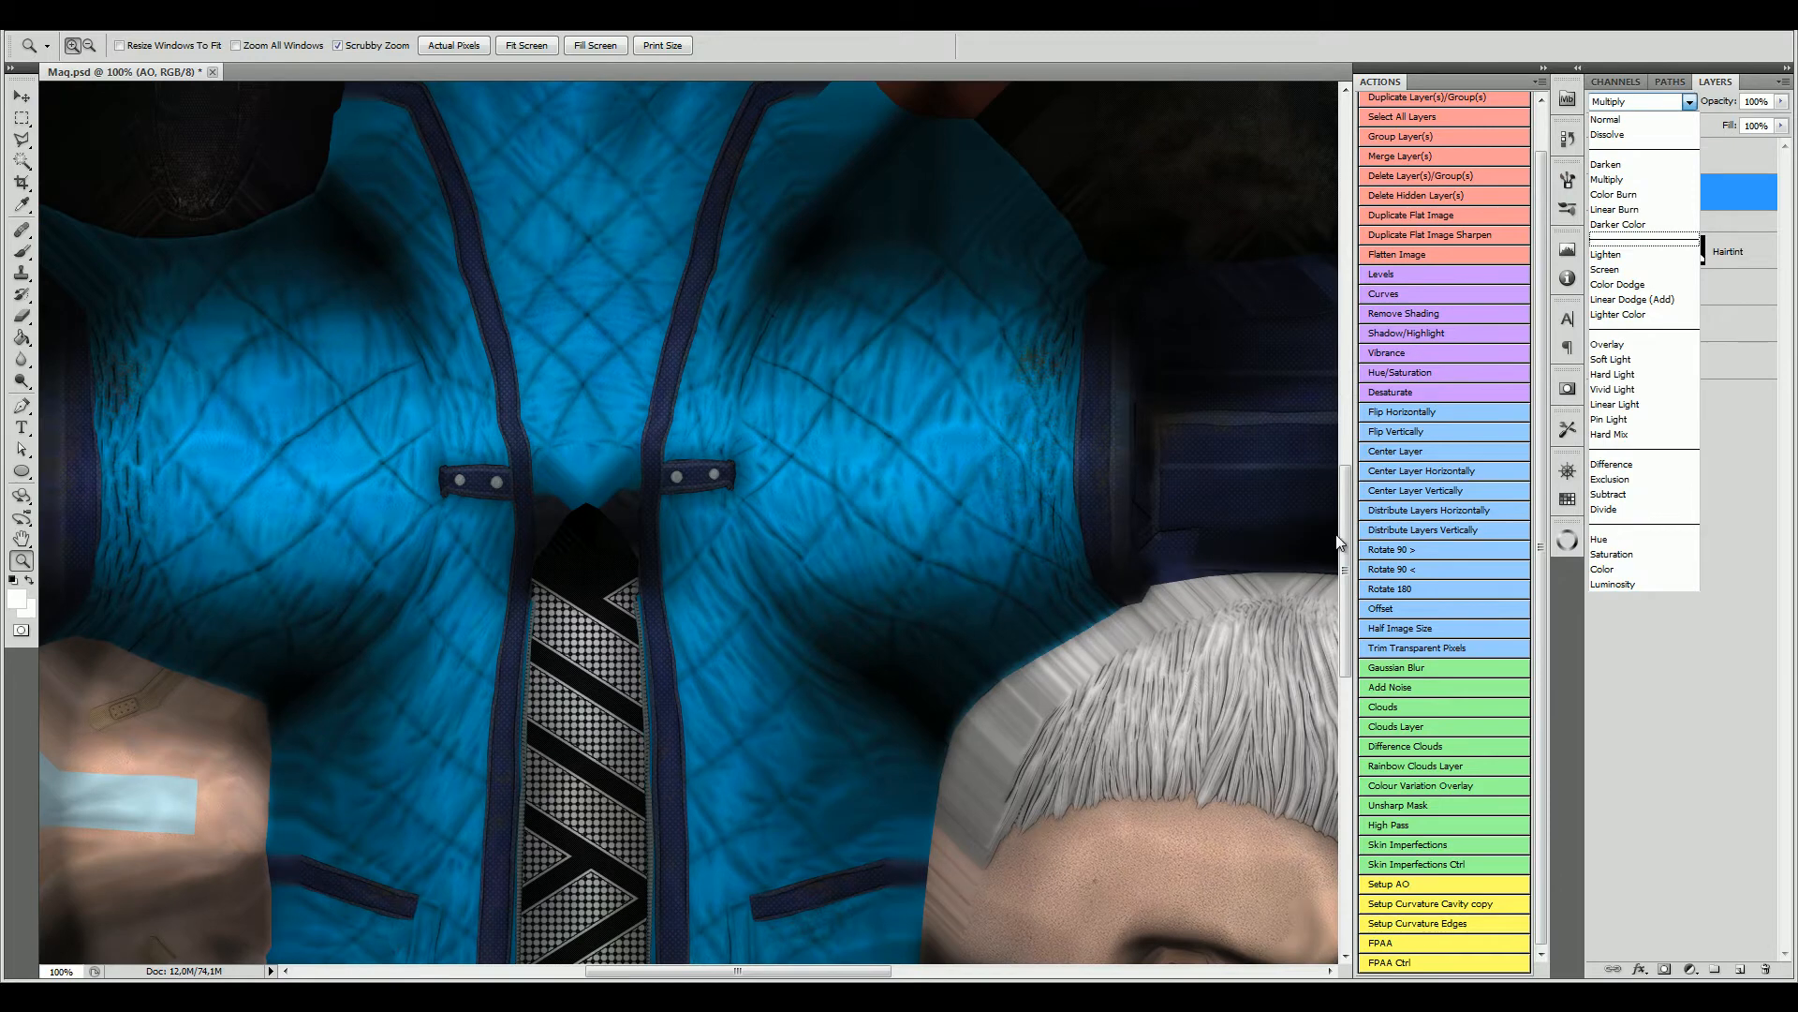
left_click(902, 678)
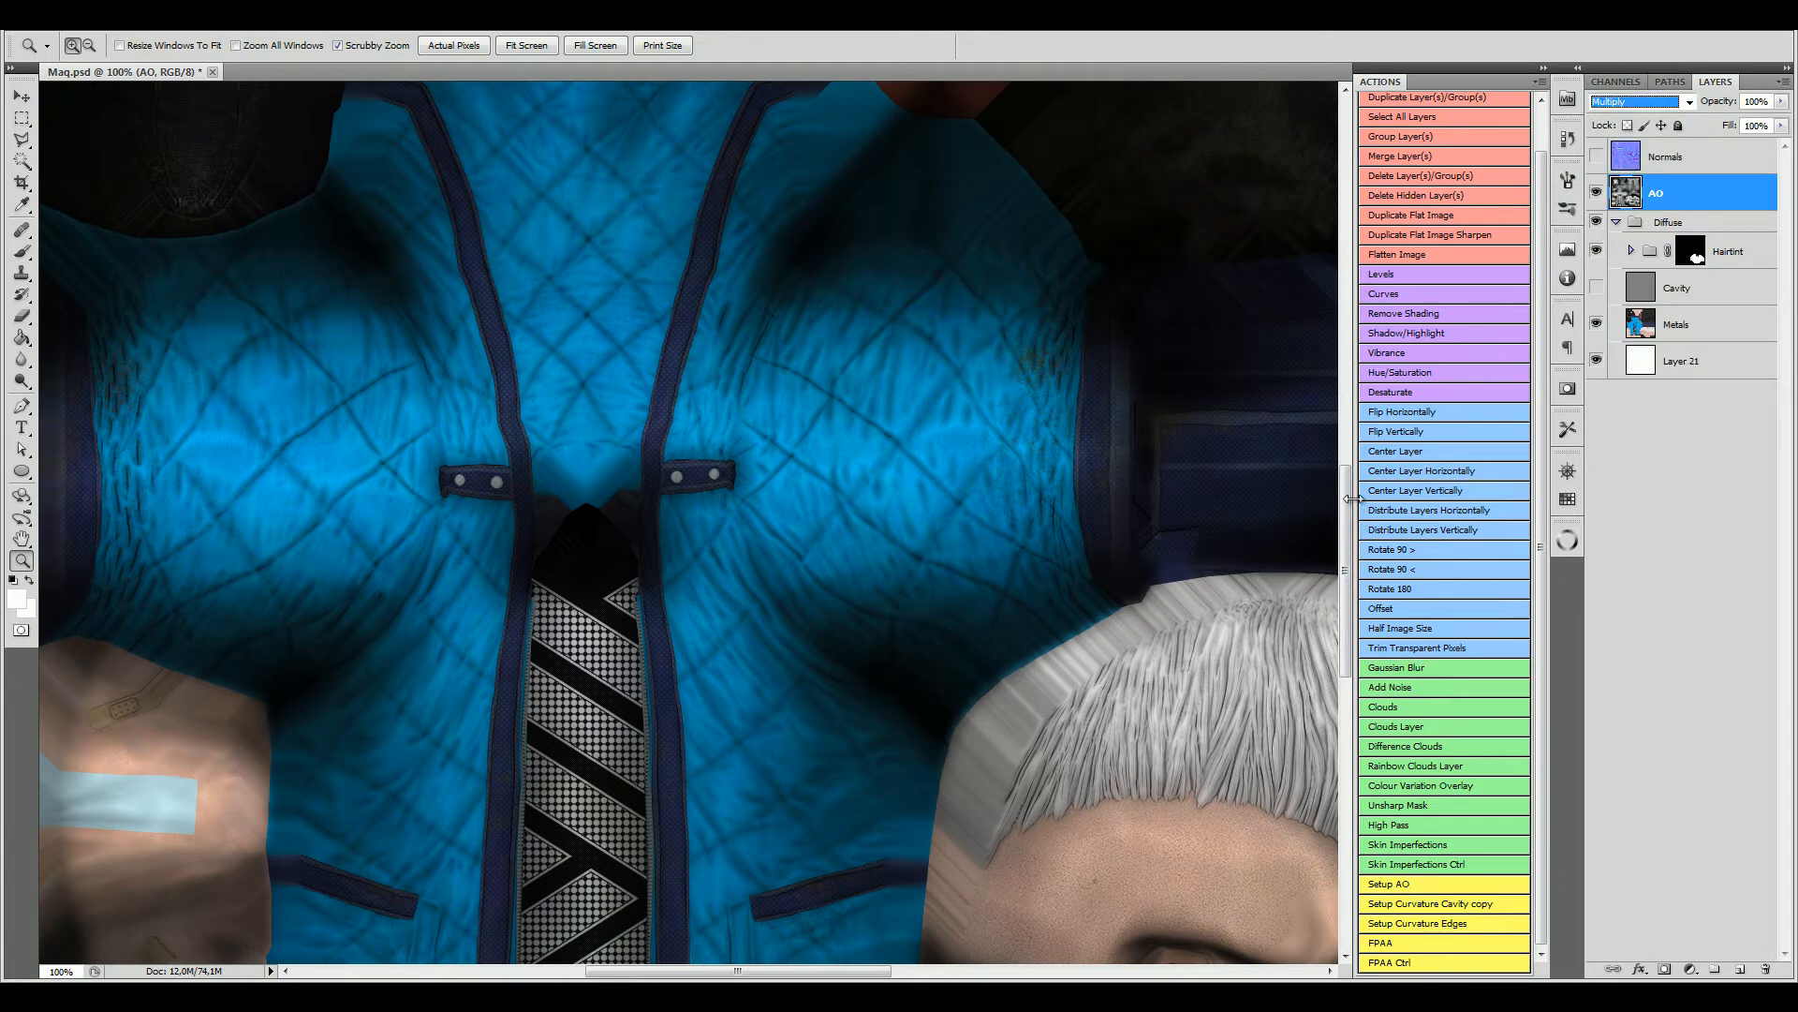
left_click_drag(1347, 515, 1347, 632)
left_click_drag(859, 971, 962, 972)
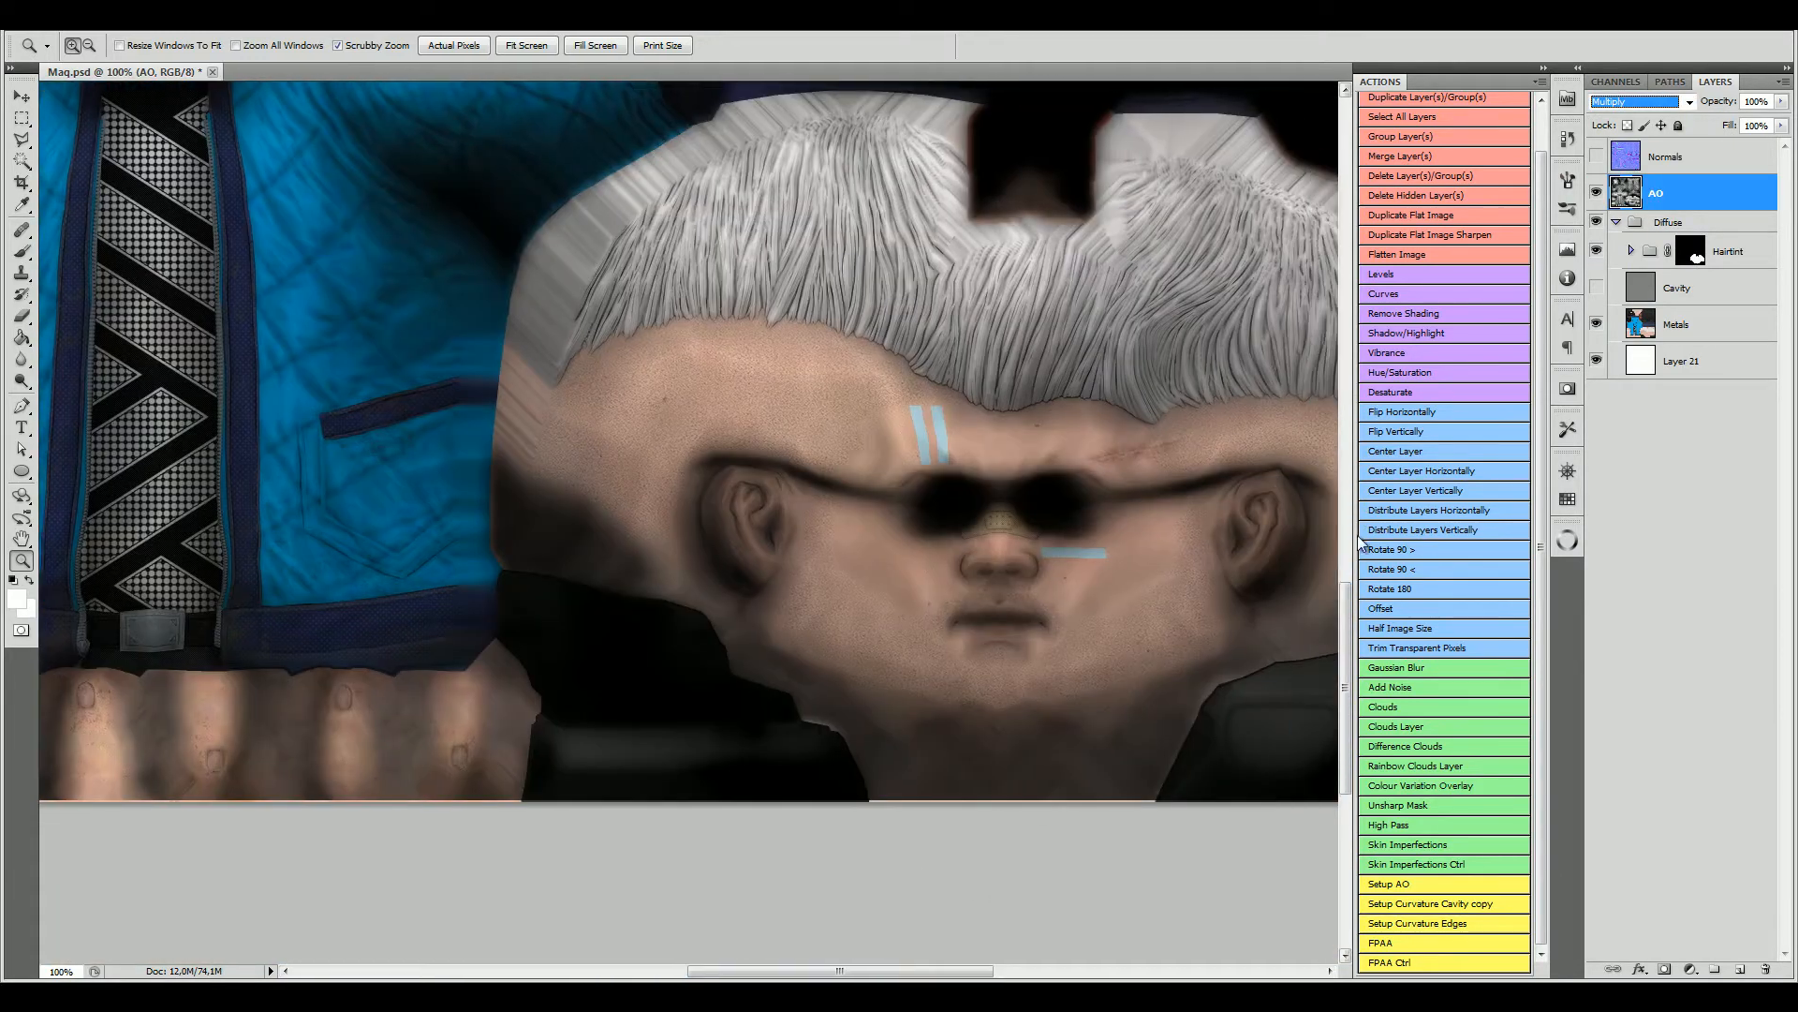
left_click_drag(1347, 603, 1347, 542)
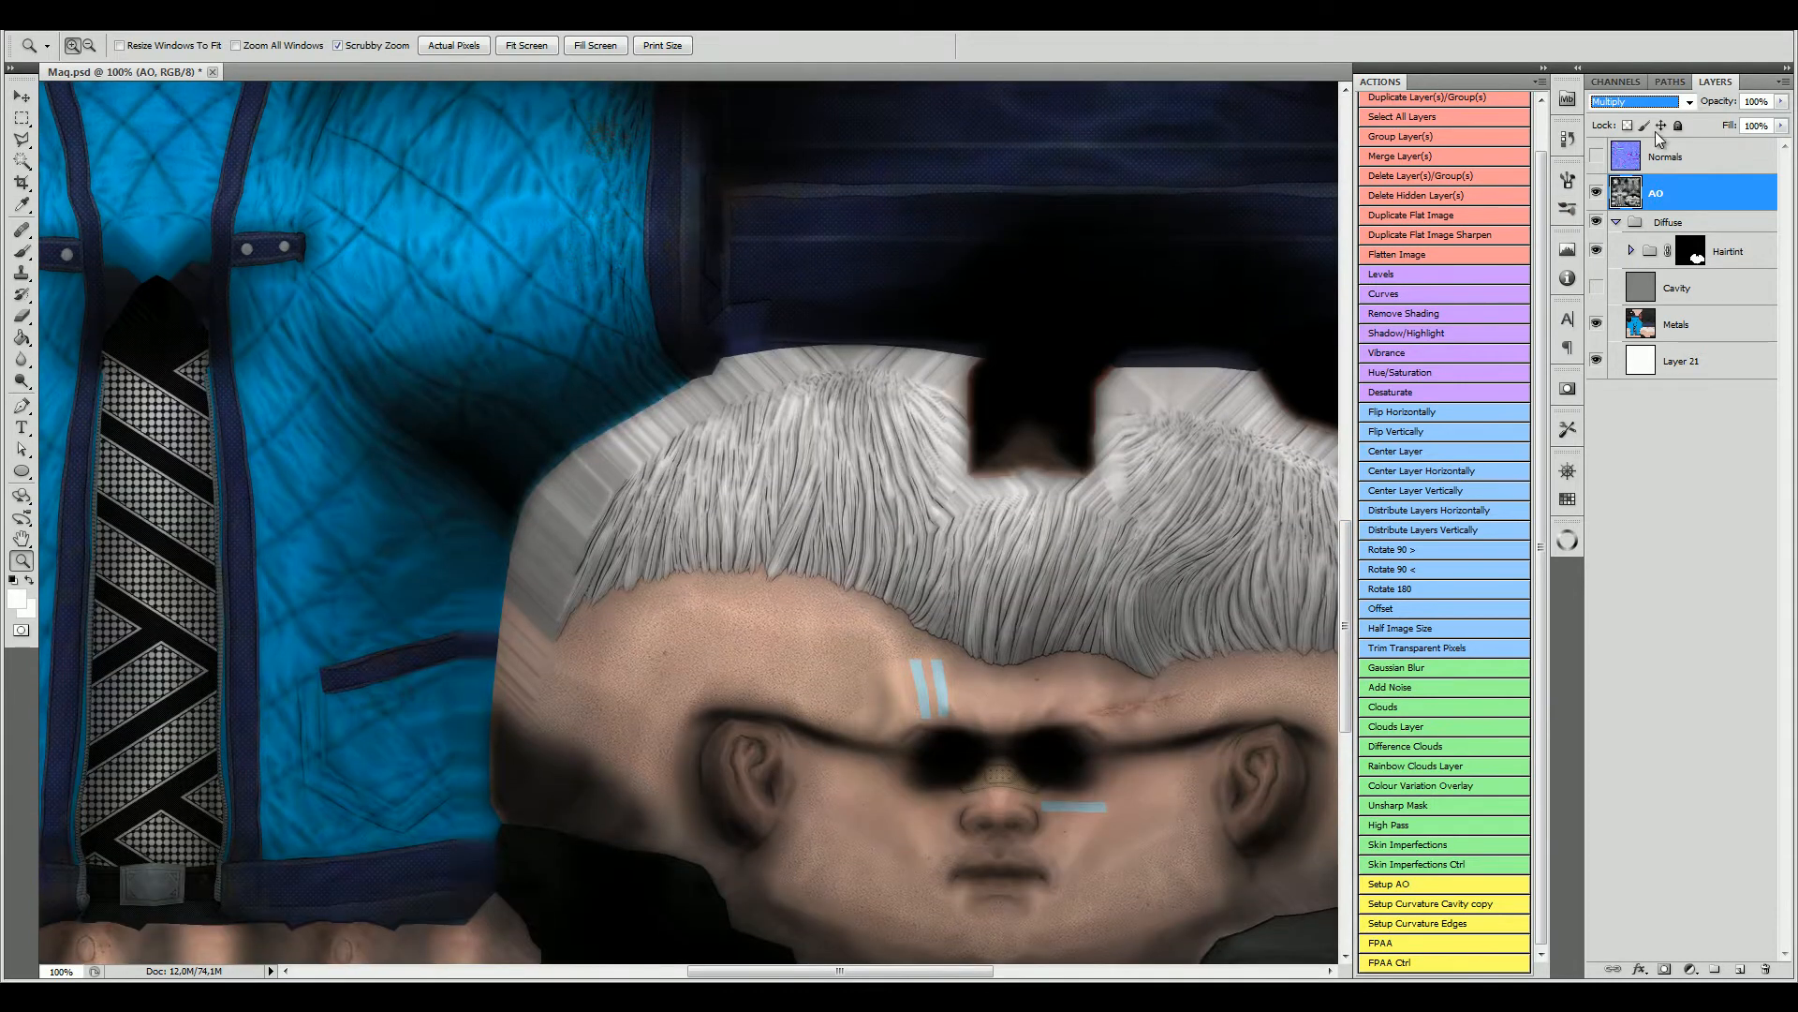
left_click(1648, 101)
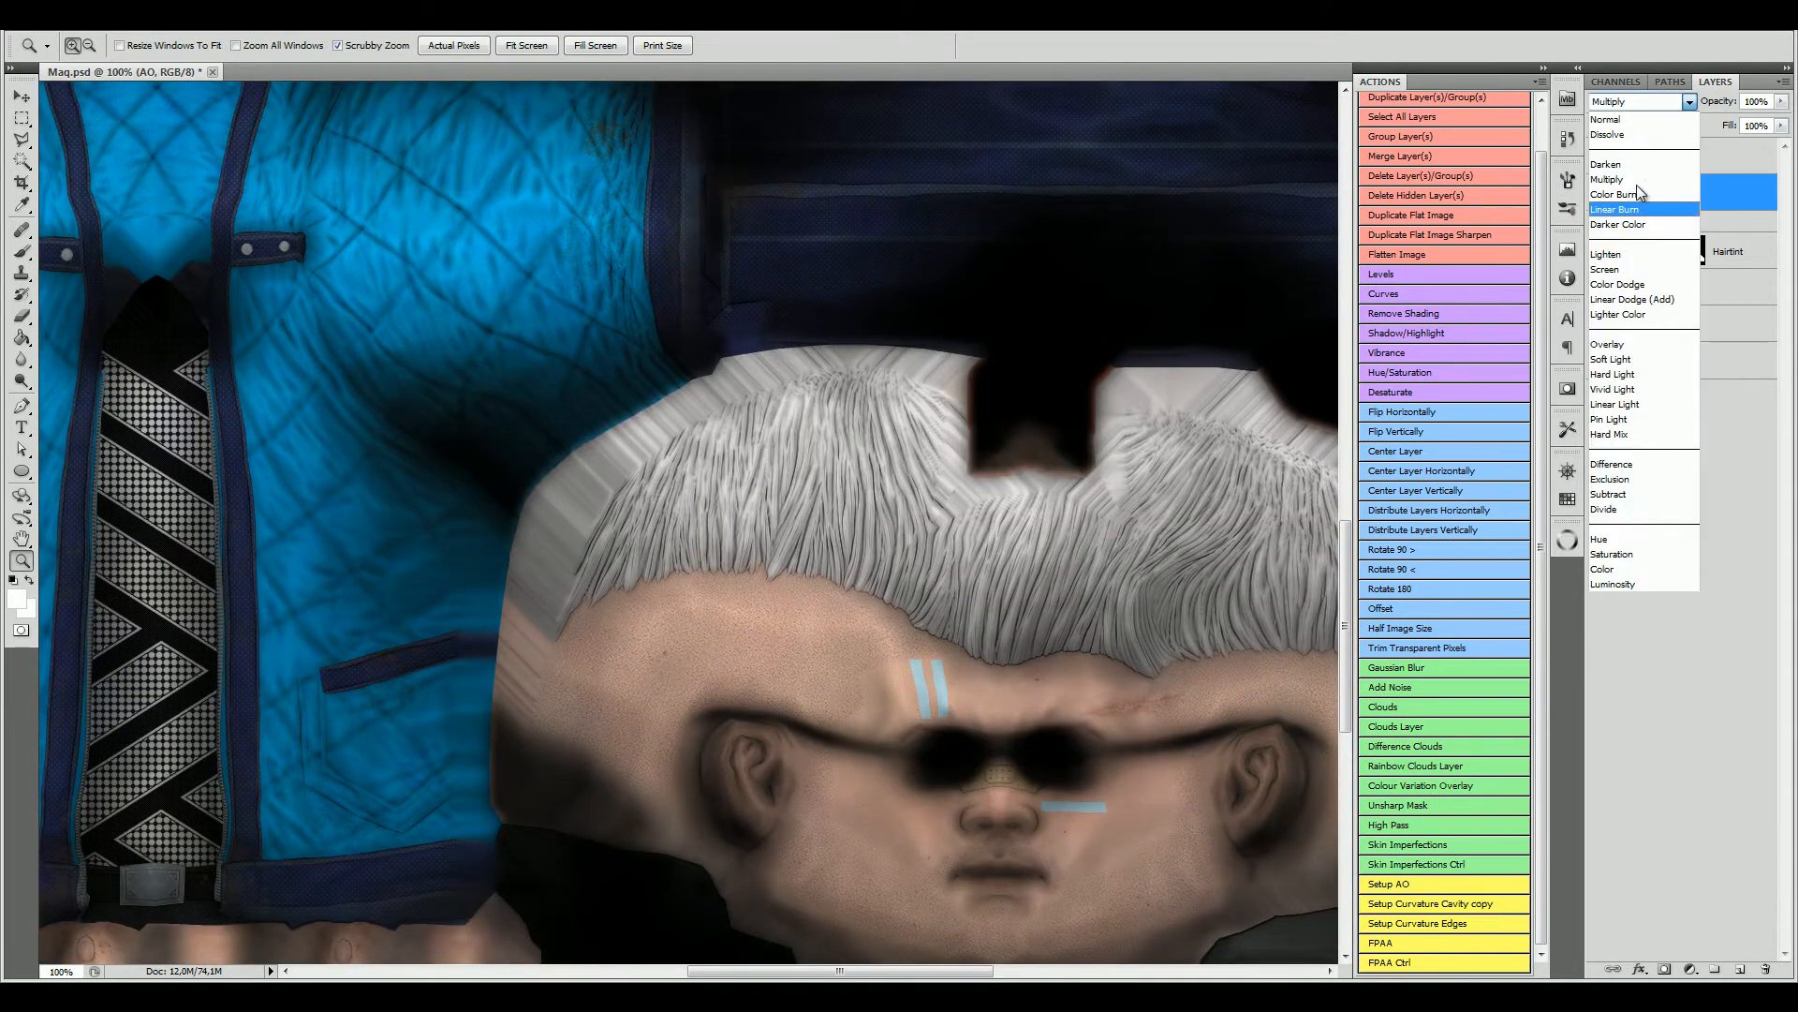
left_click(1628, 121)
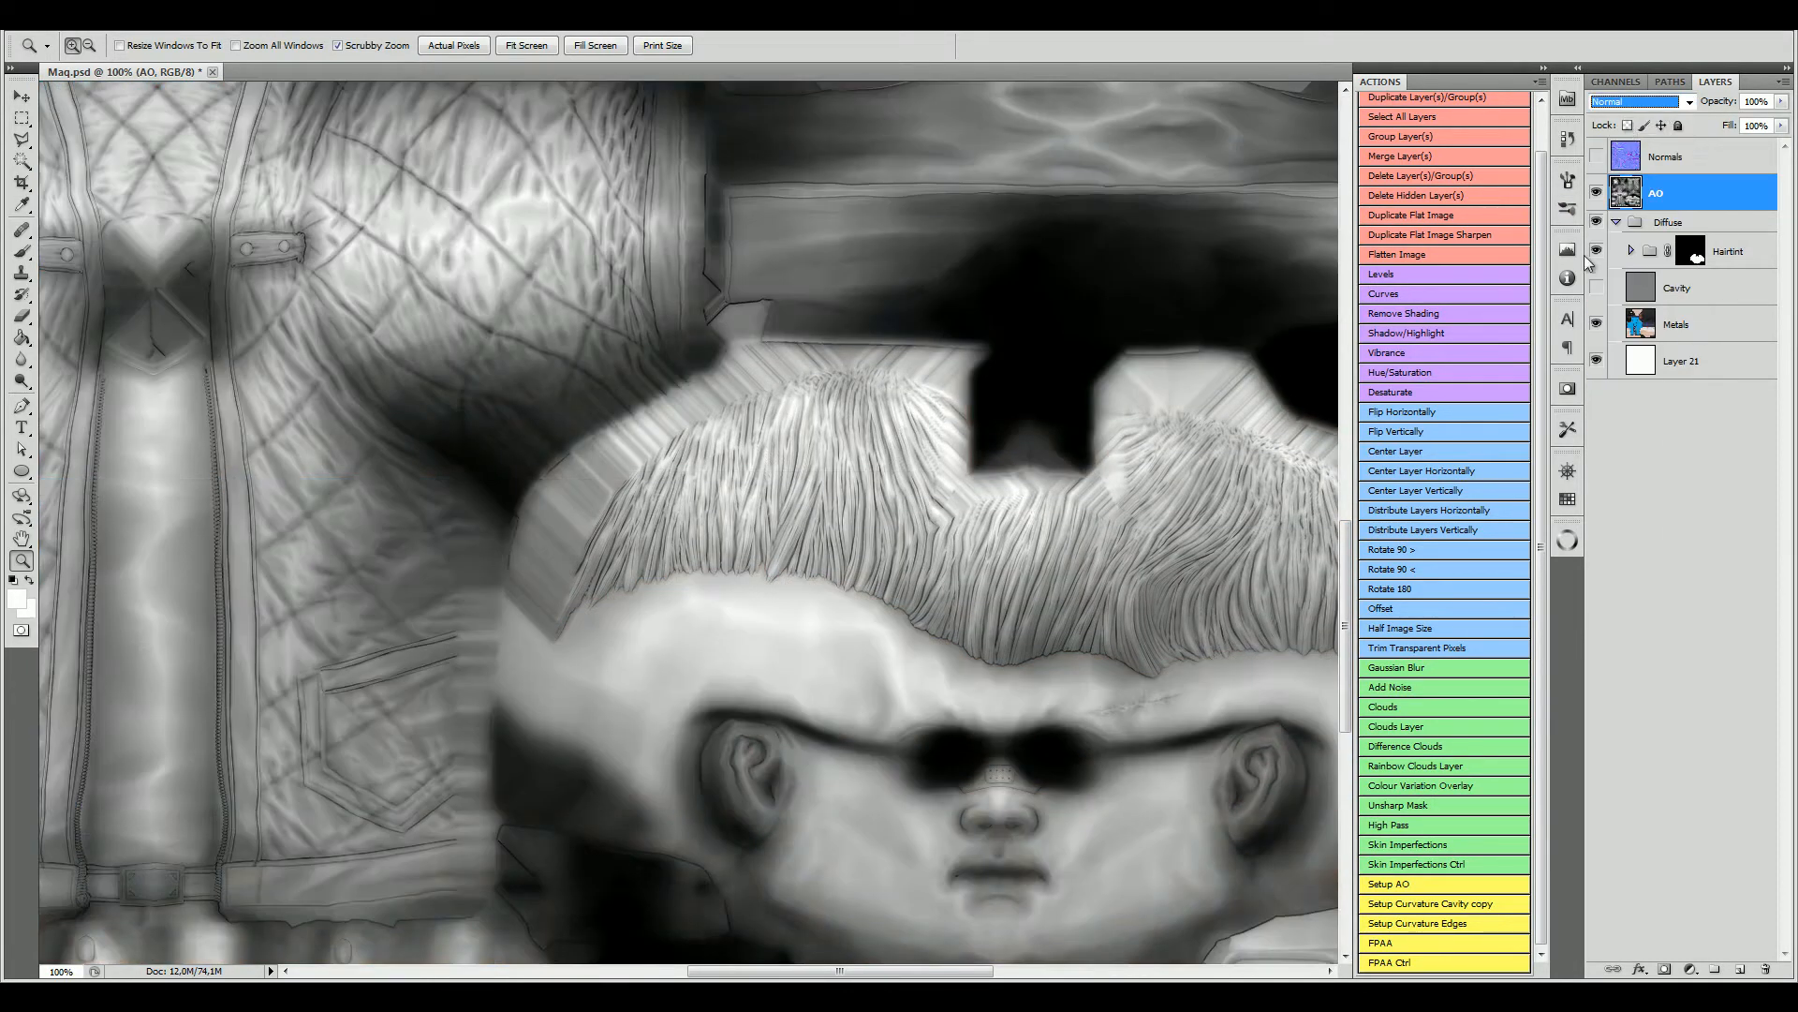
Step: Run the Setup AO action on the AO layer and hide the AO layer
left_click(1425, 888)
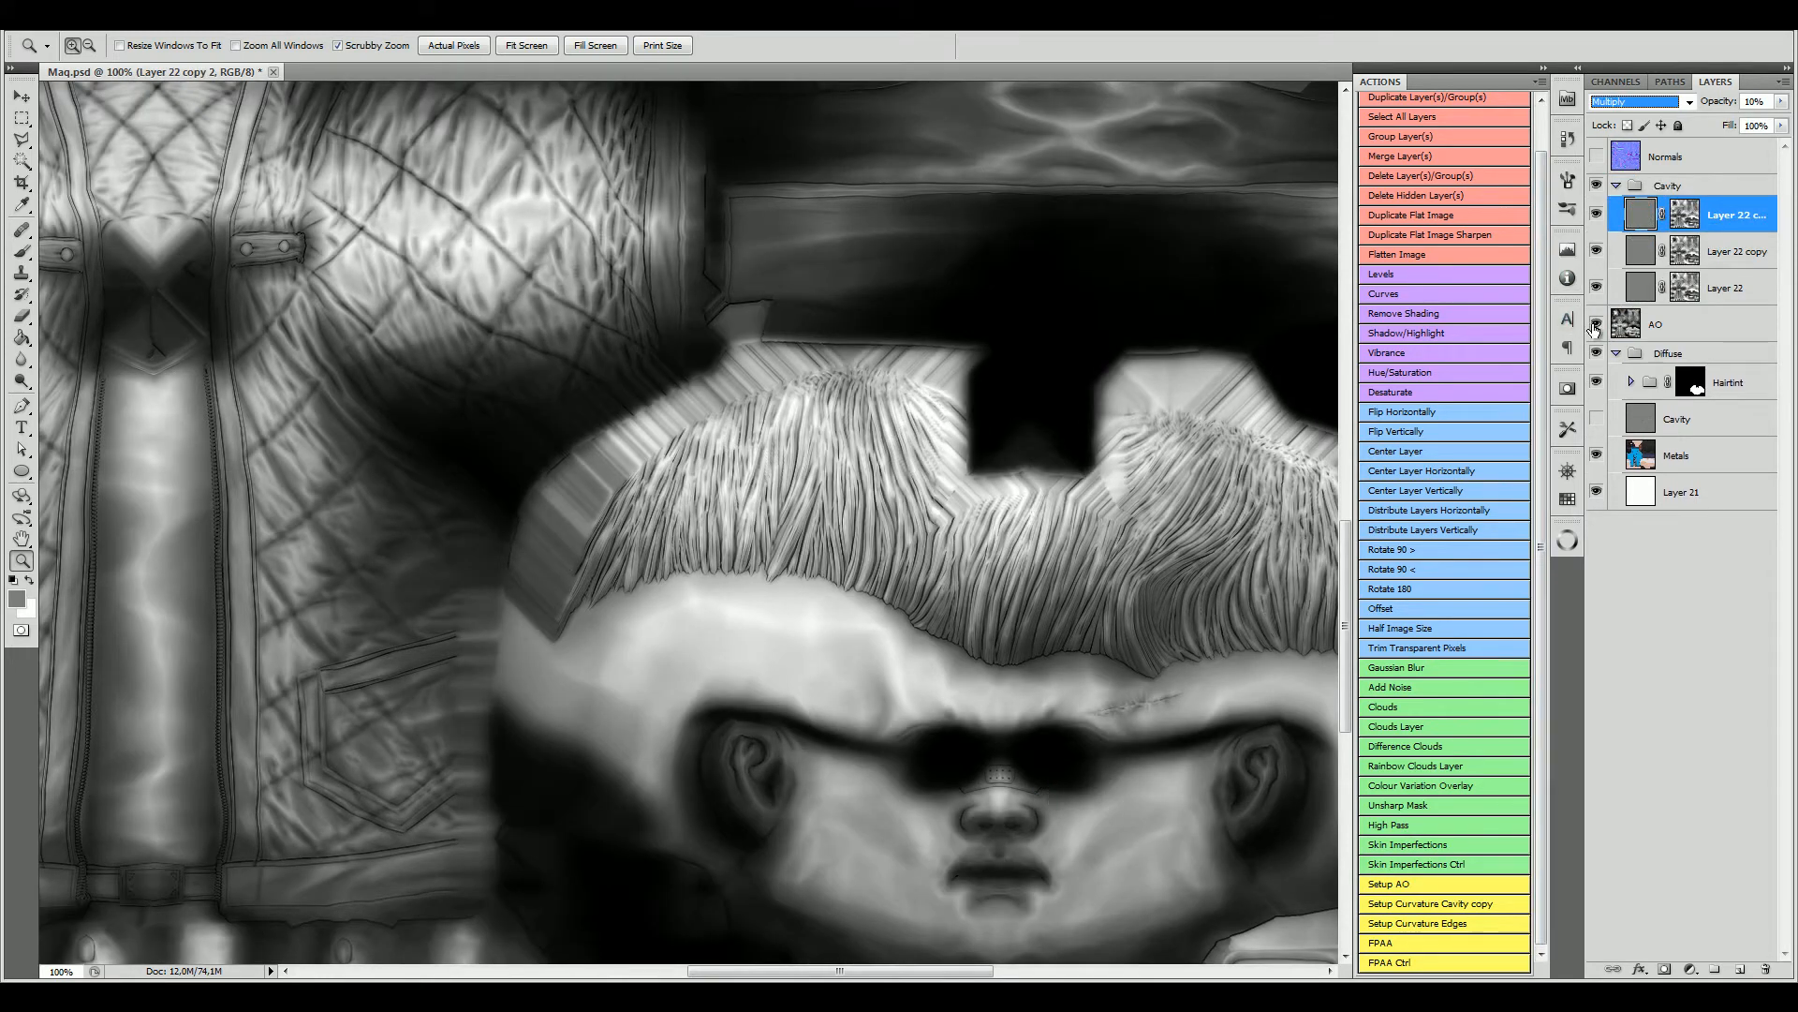
left_click(1595, 325)
Step: Move the new Cavity group into the Diffuse group, directly below Hairtint, and inspect the jacket and hair shading
left_click_drag(1690, 198, 1710, 403)
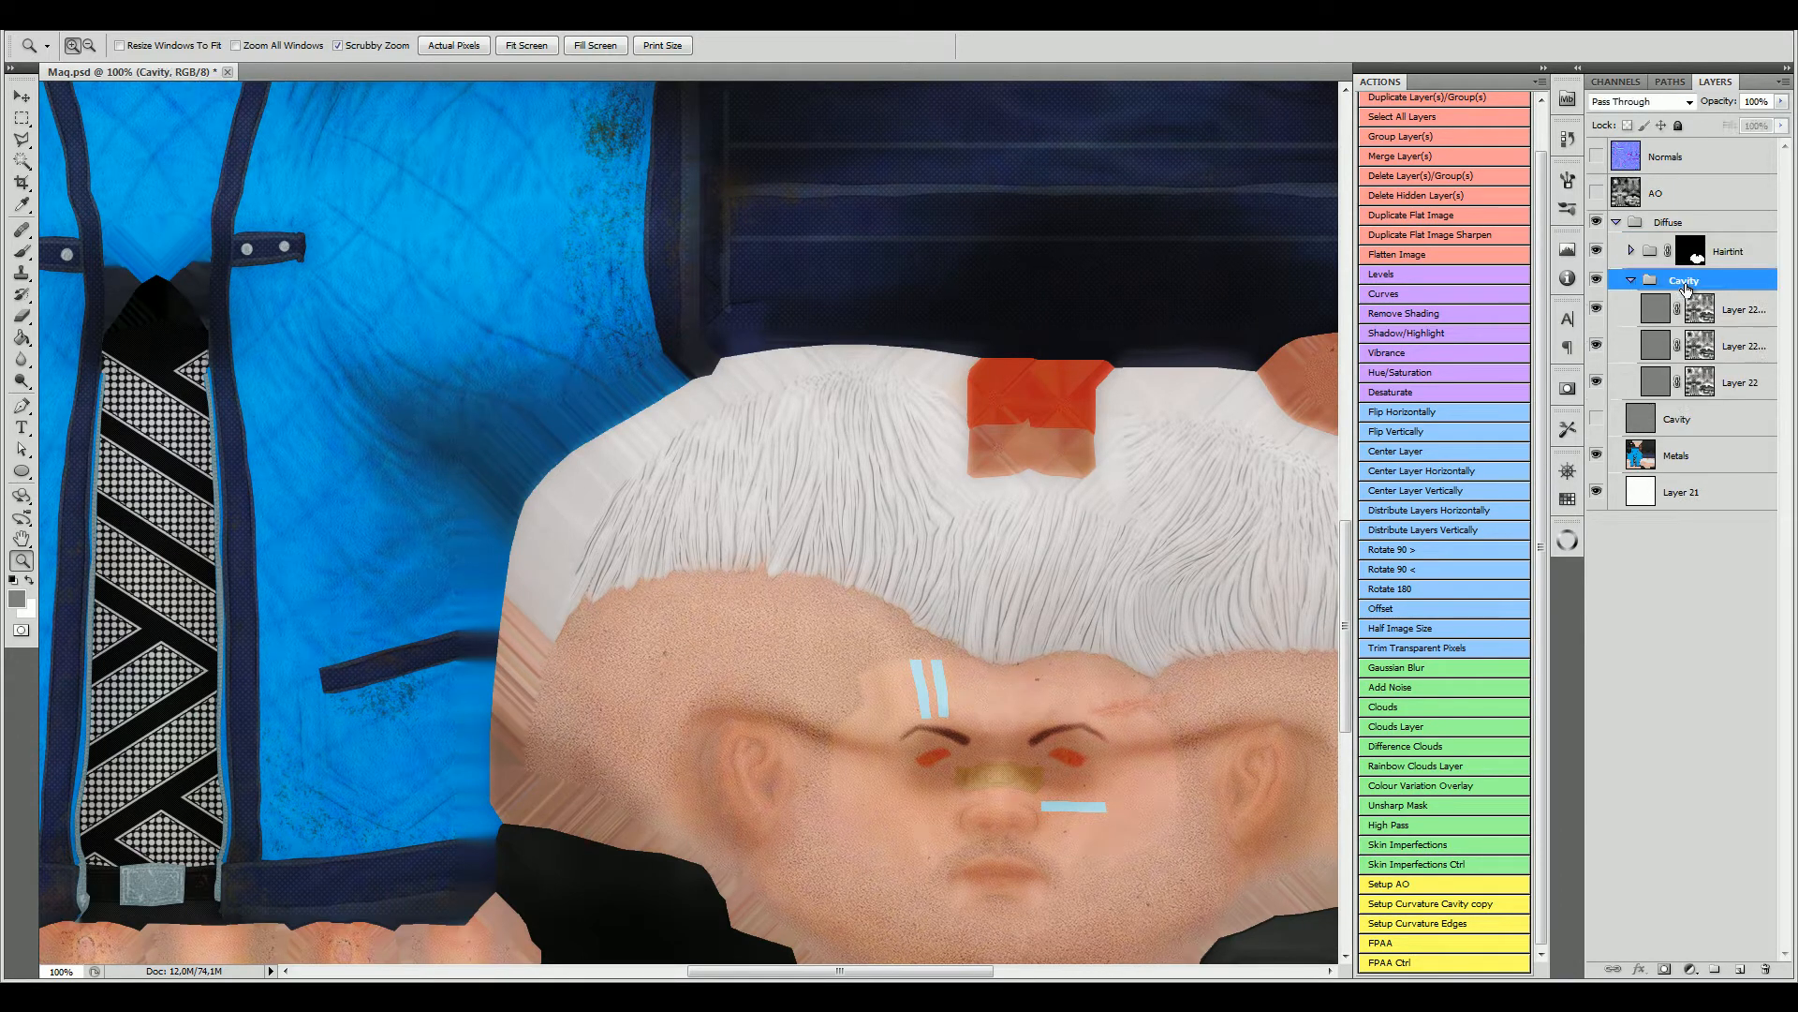
left_click_drag(1686, 287, 1683, 385)
left_click_drag(1346, 572, 1346, 598)
left_click(383, 326)
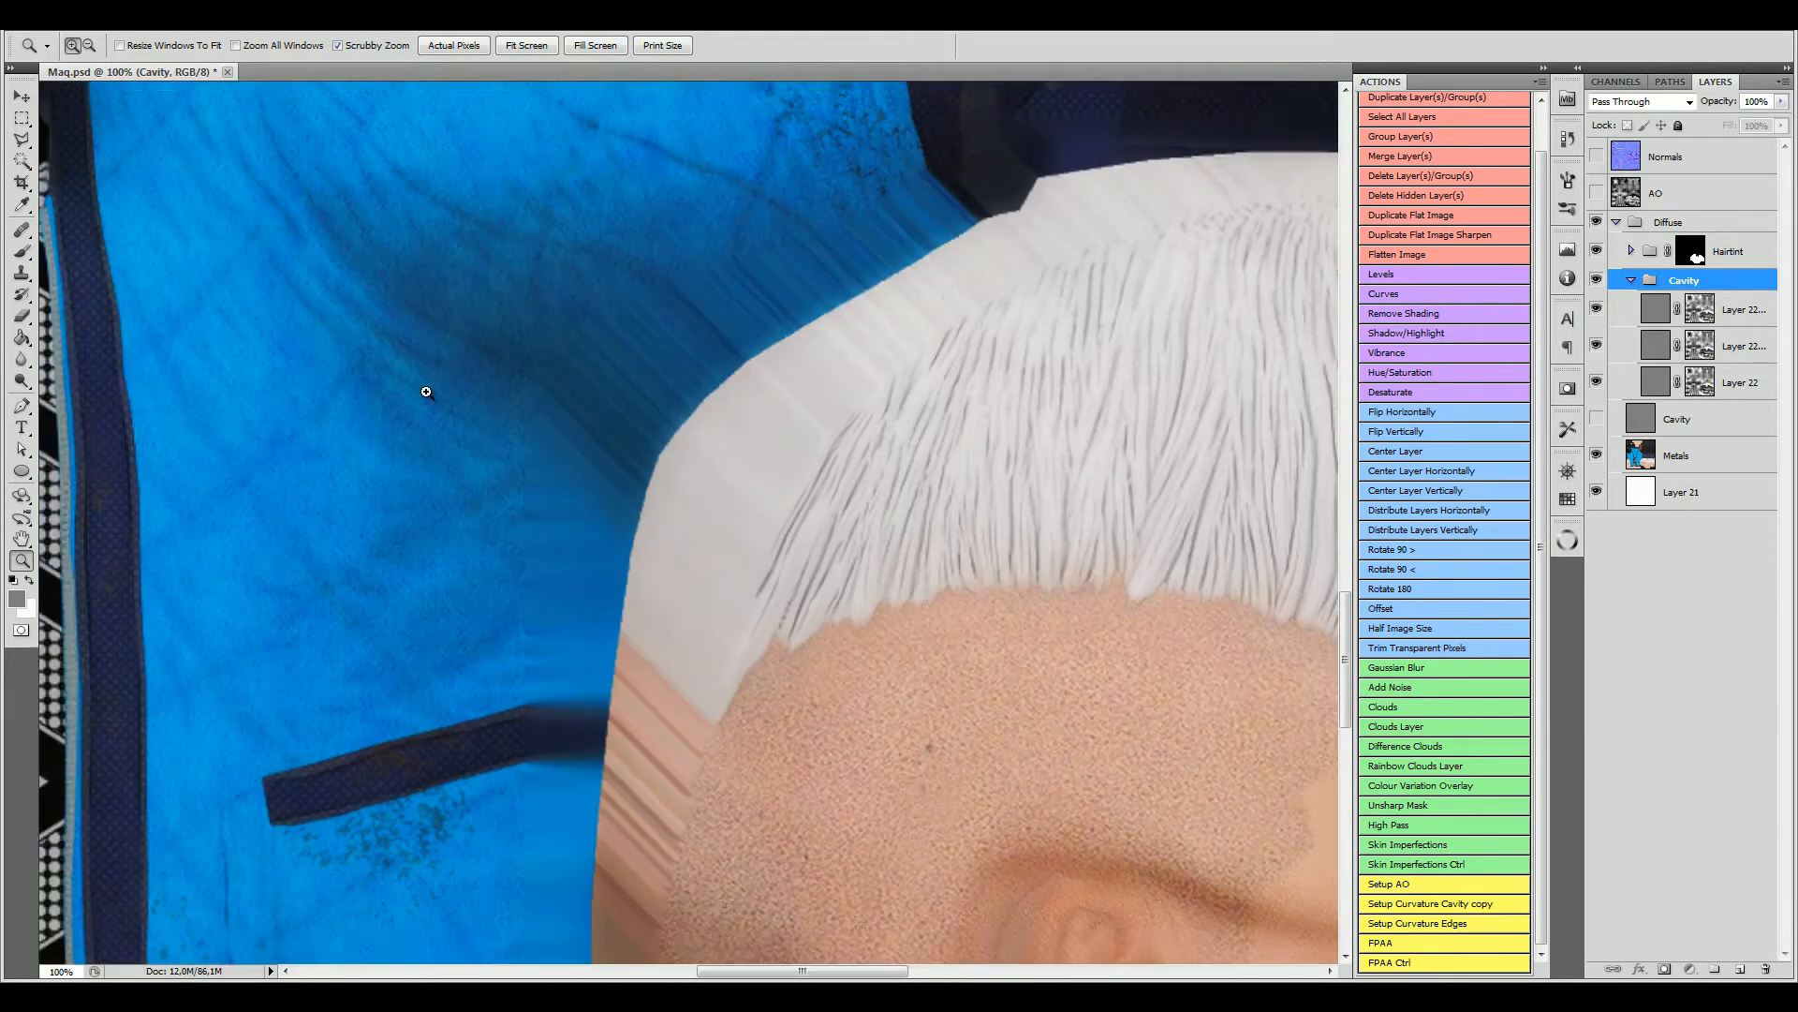
Step: Set the opacity of the topmost layer in the Cavity group to 30%
left_click(527, 46)
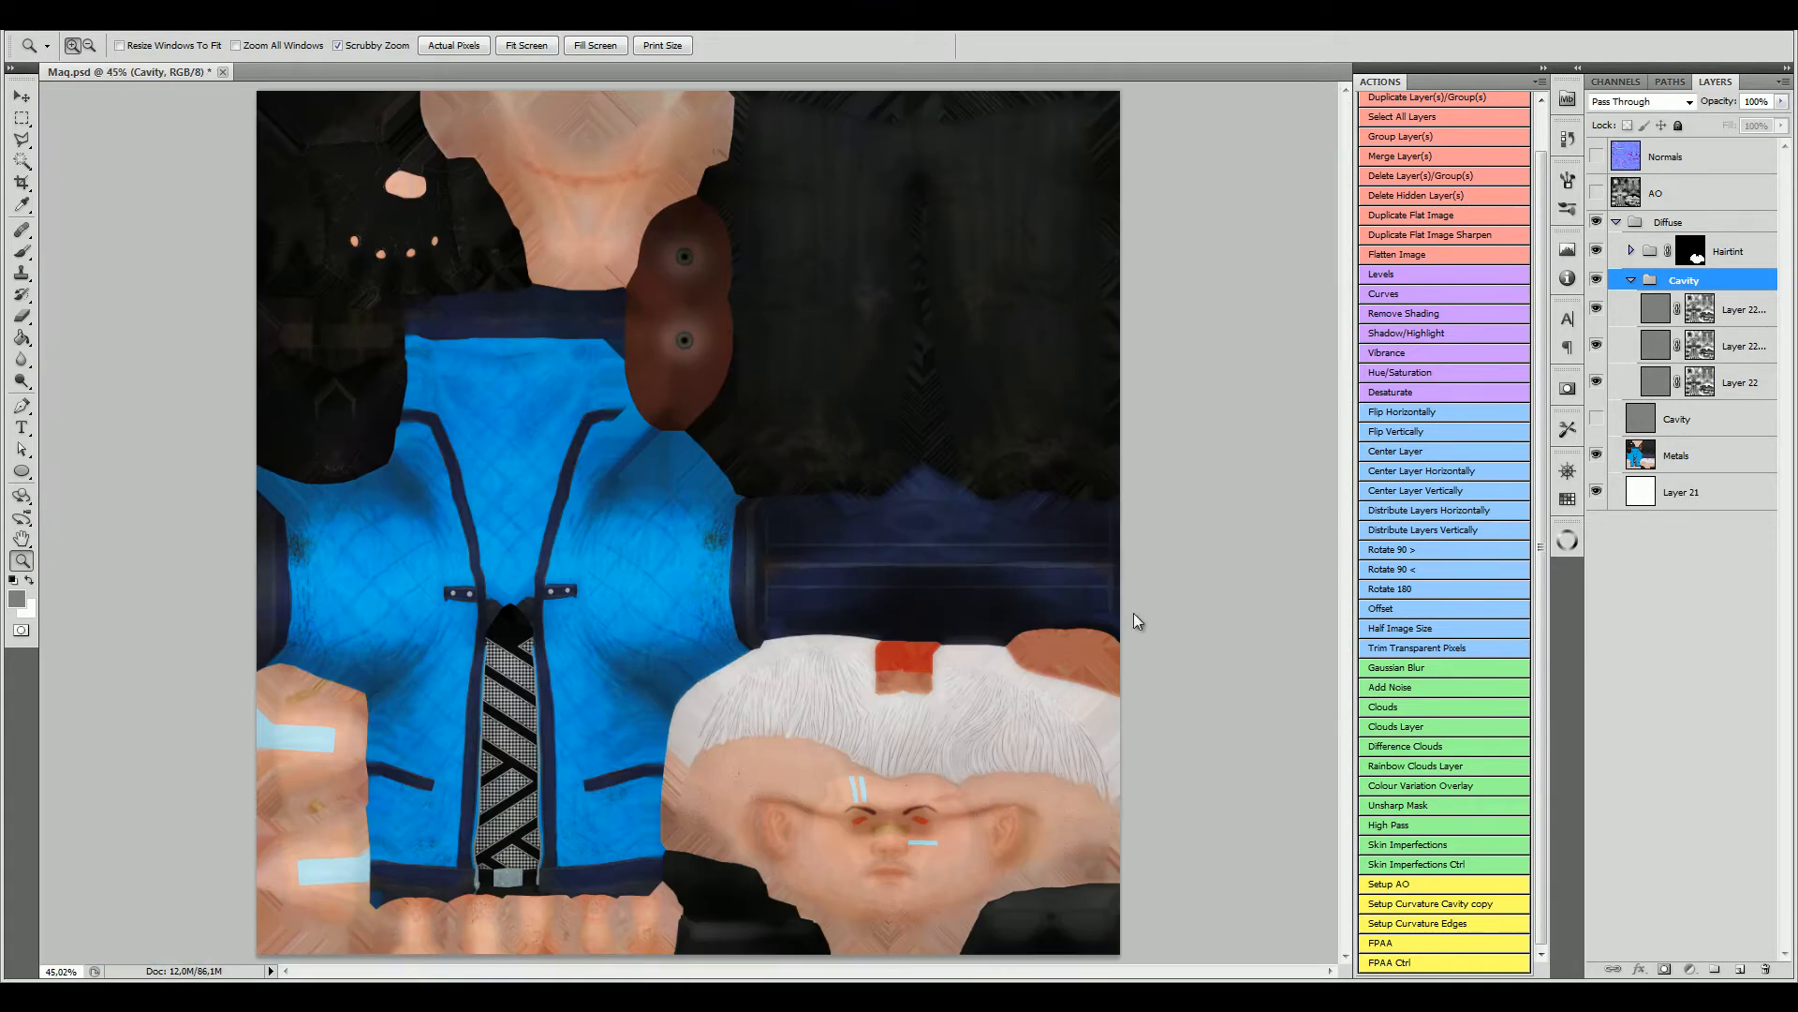
left_click(1656, 309)
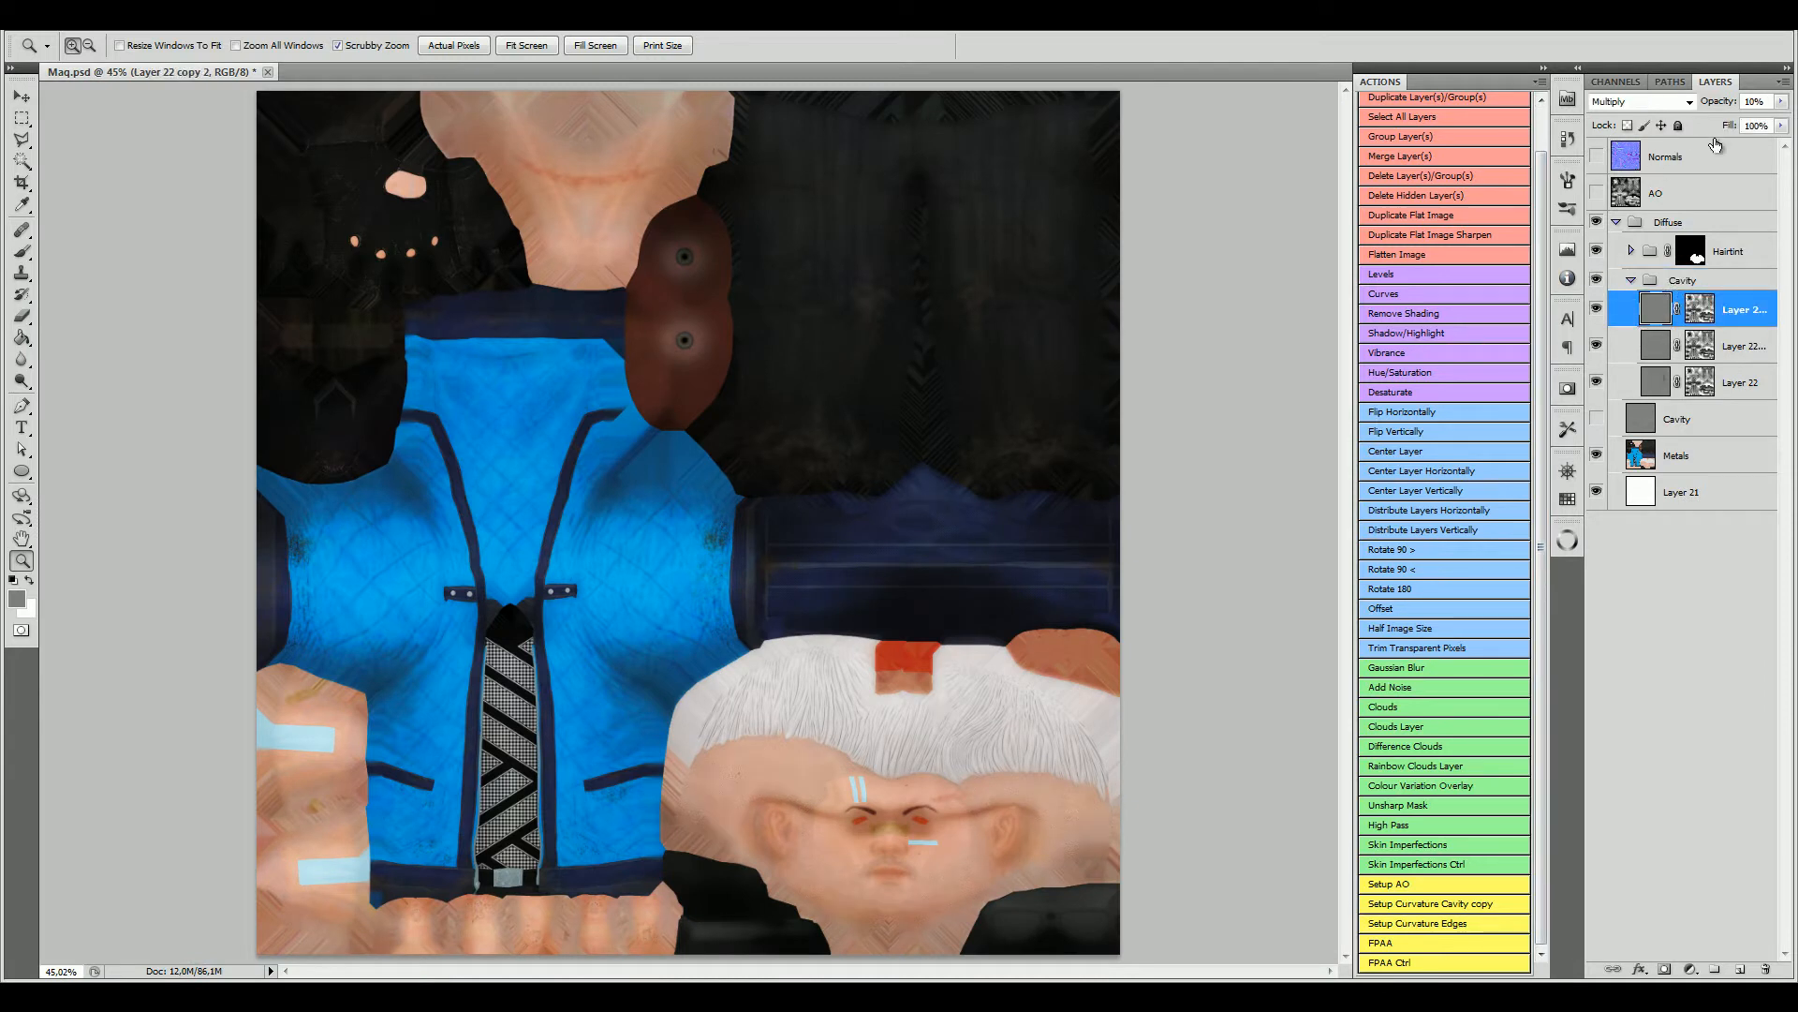
left_click_drag(1713, 105, 1707, 125)
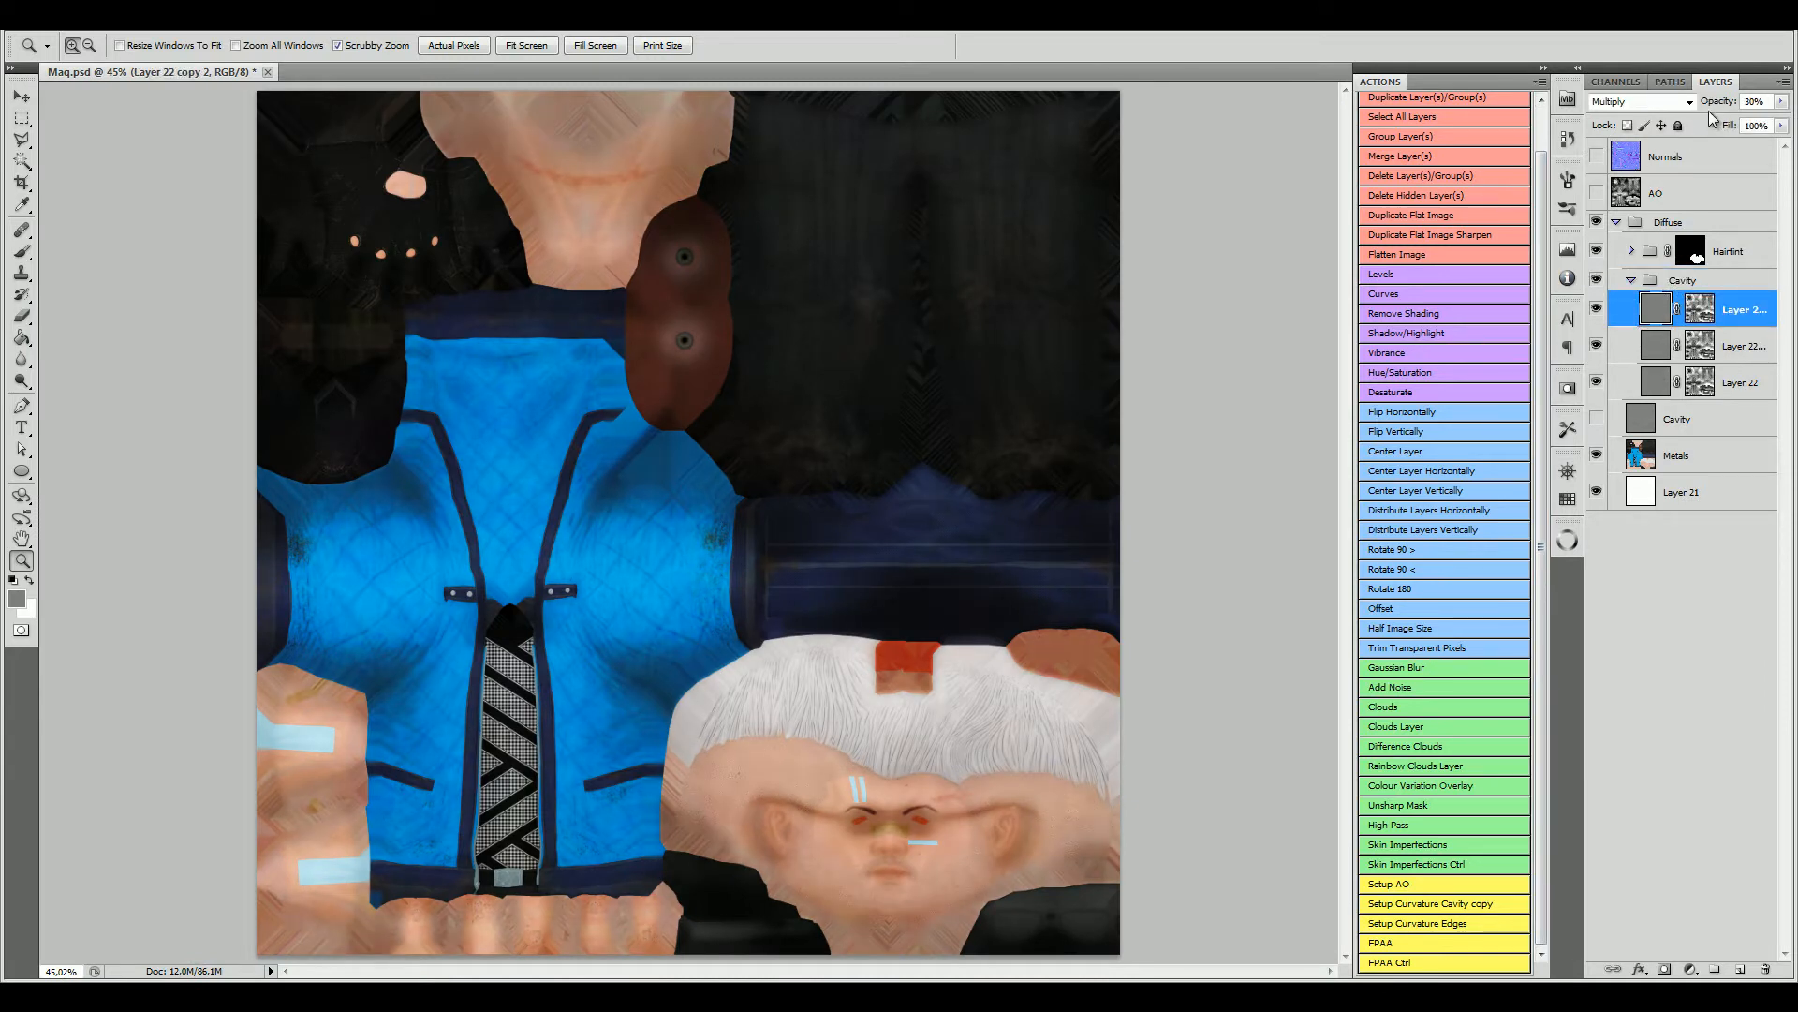
Step: Set Layer 22 in the Cavity group to 80% opacity and the Linear Burn blend mode
left_click(1658, 382)
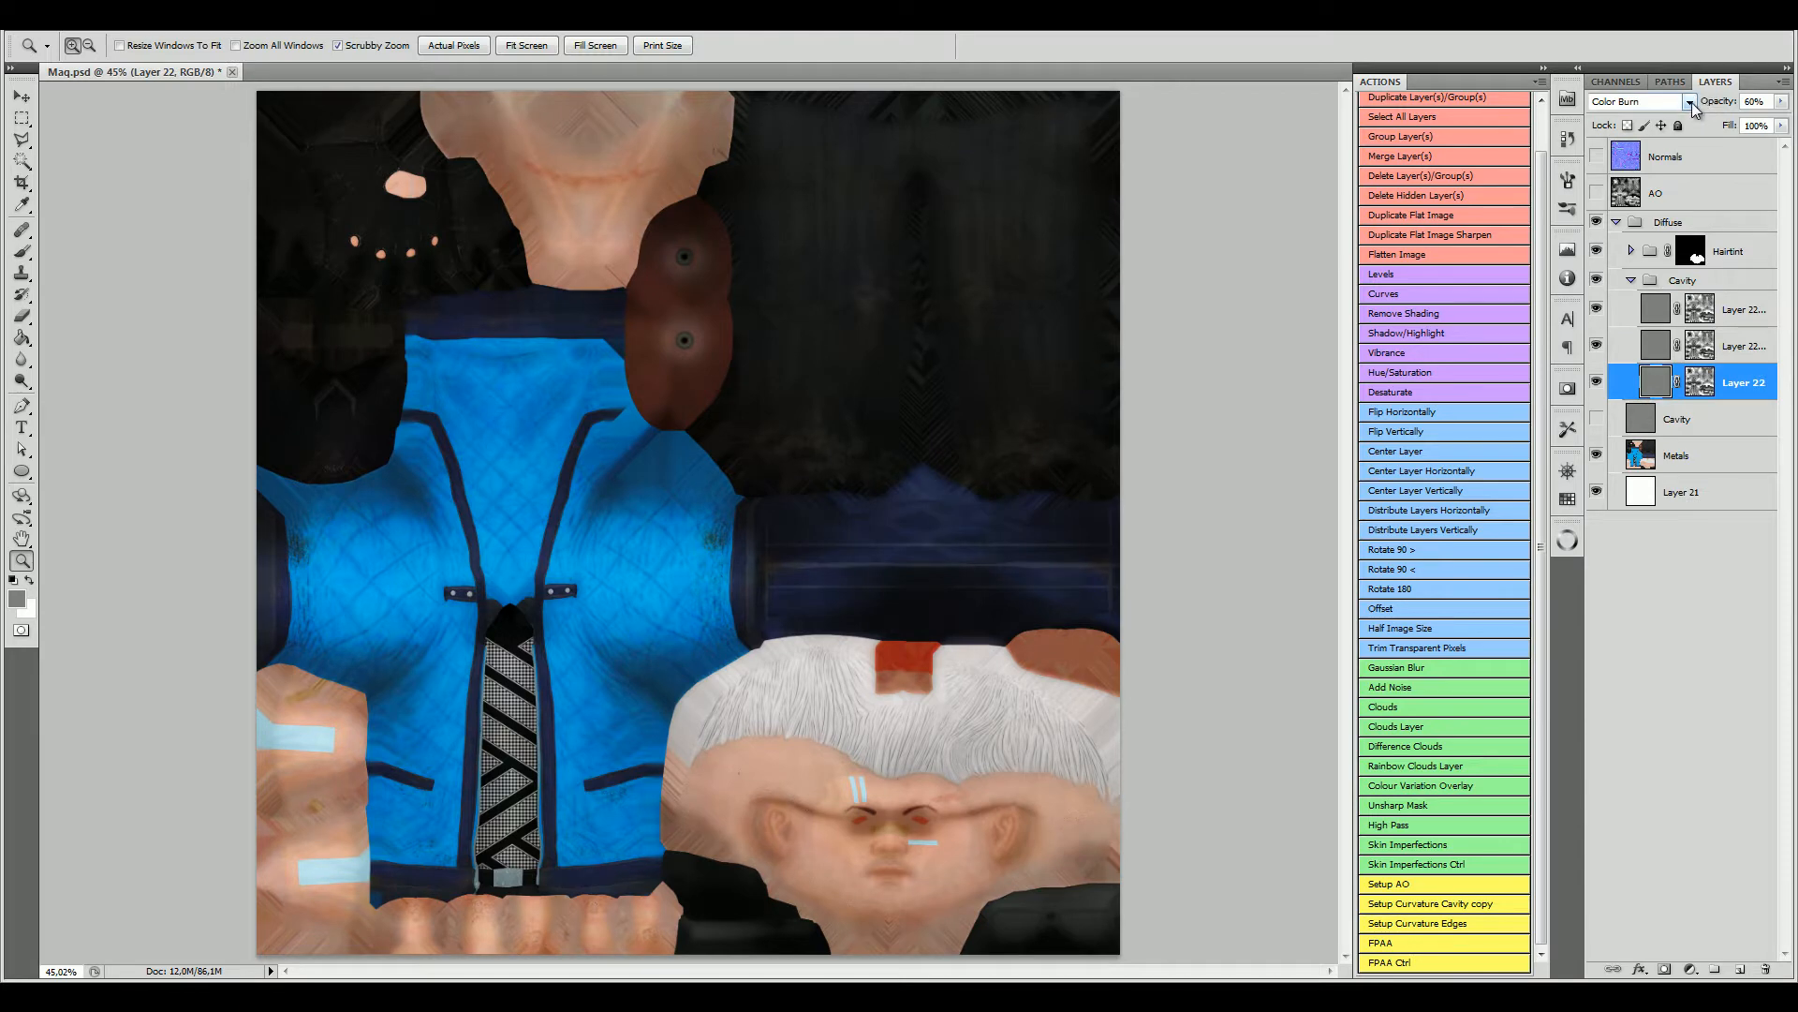
left_click_drag(1714, 103, 1707, 109)
left_click(1688, 103)
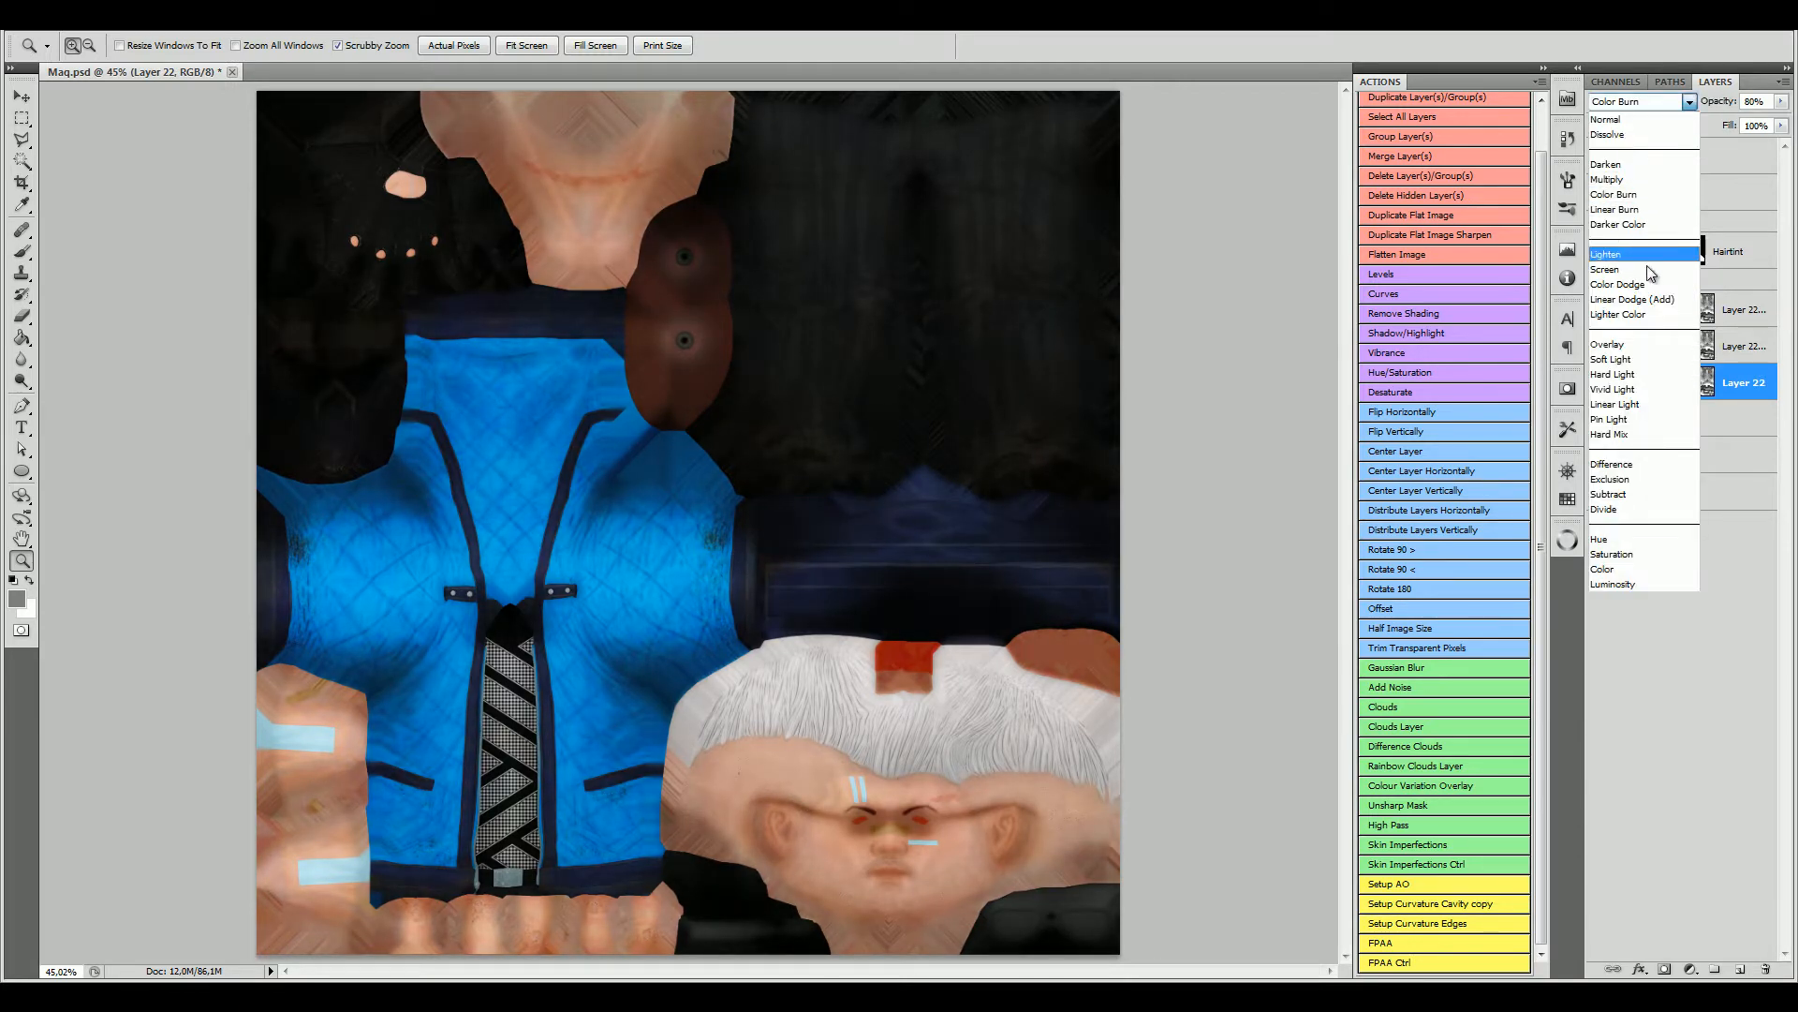
left_click(1630, 209)
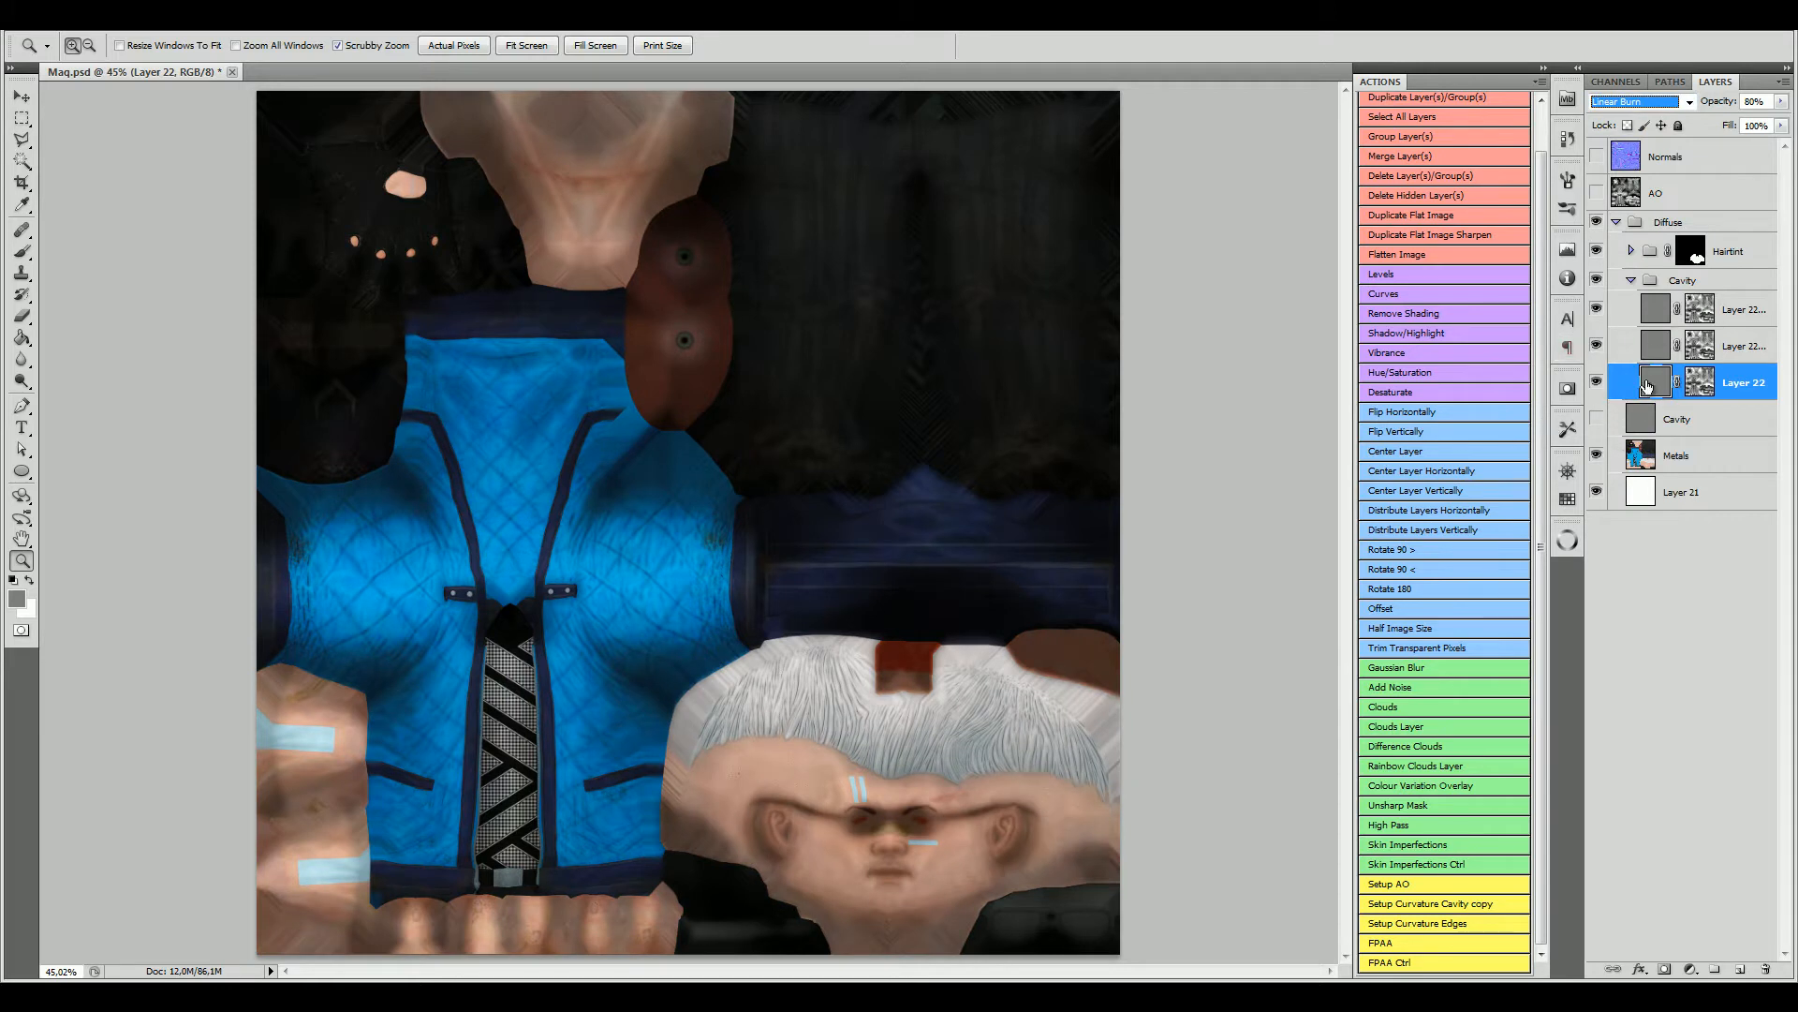
Step: Set Layer 22 copy in the Cavity group to the Color Burn blend mode at 50% opacity
left_click(1652, 345)
left_click(1690, 103)
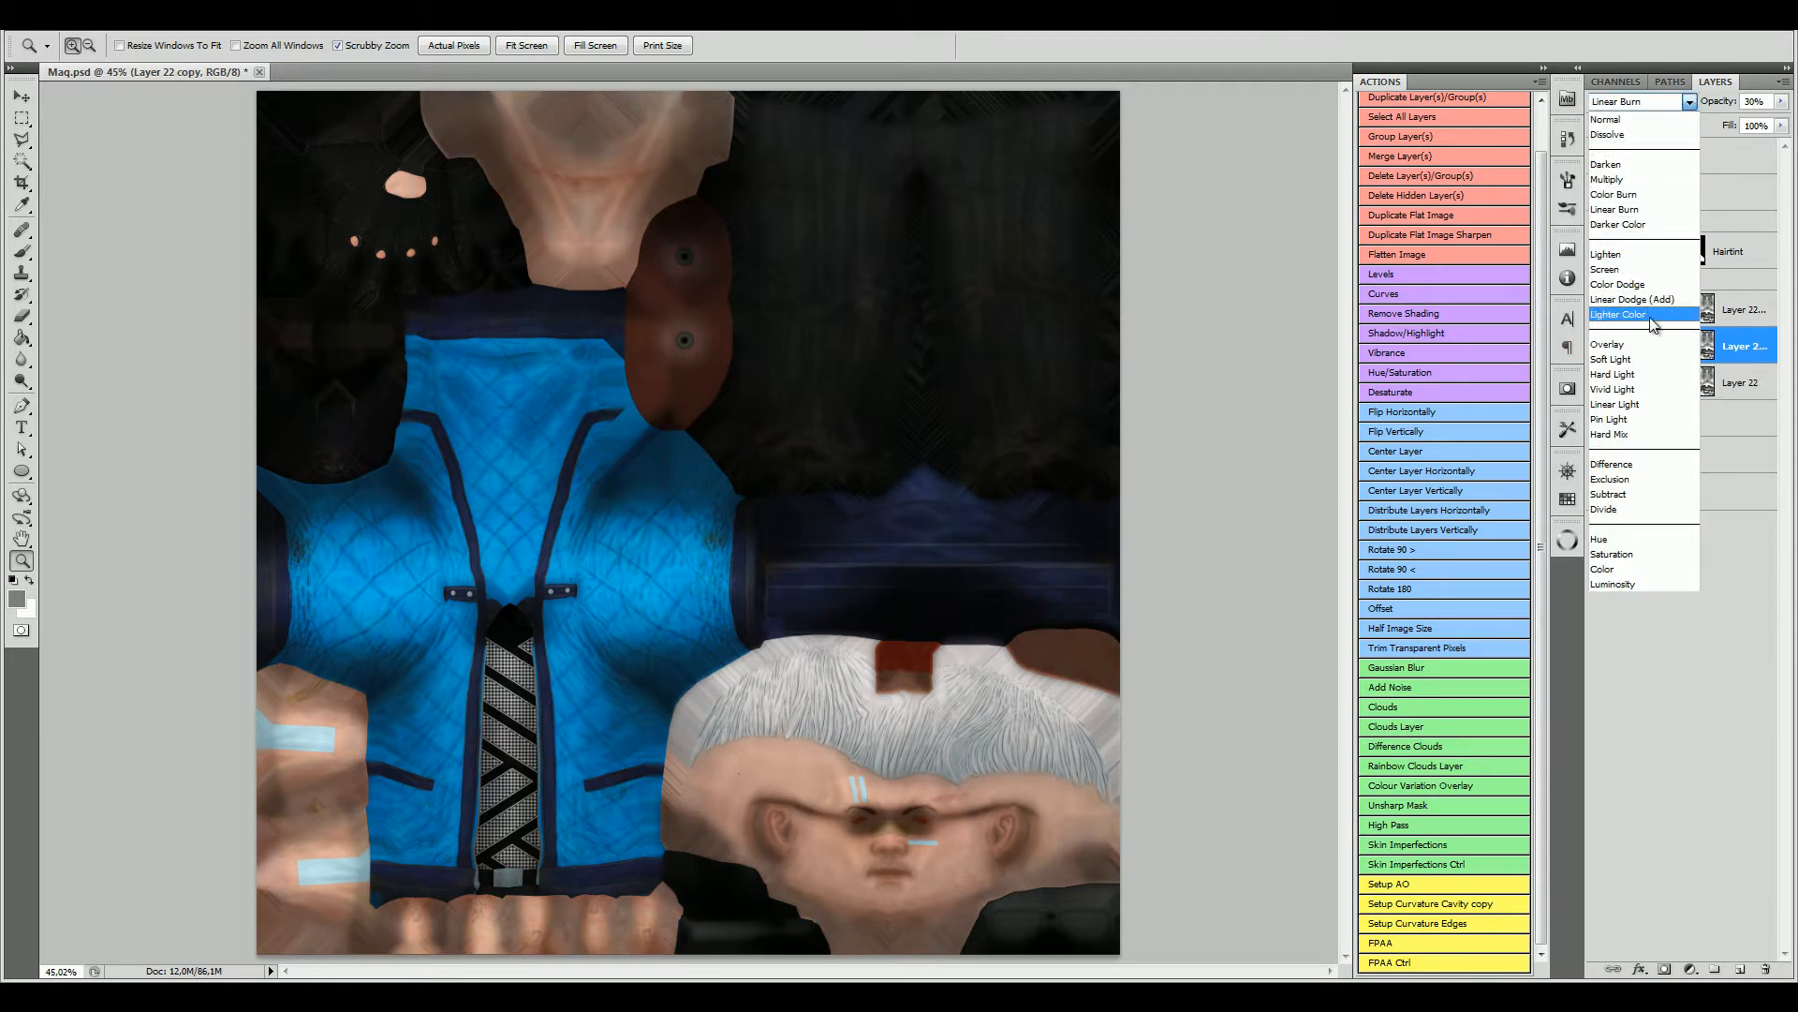
left_click(1649, 195)
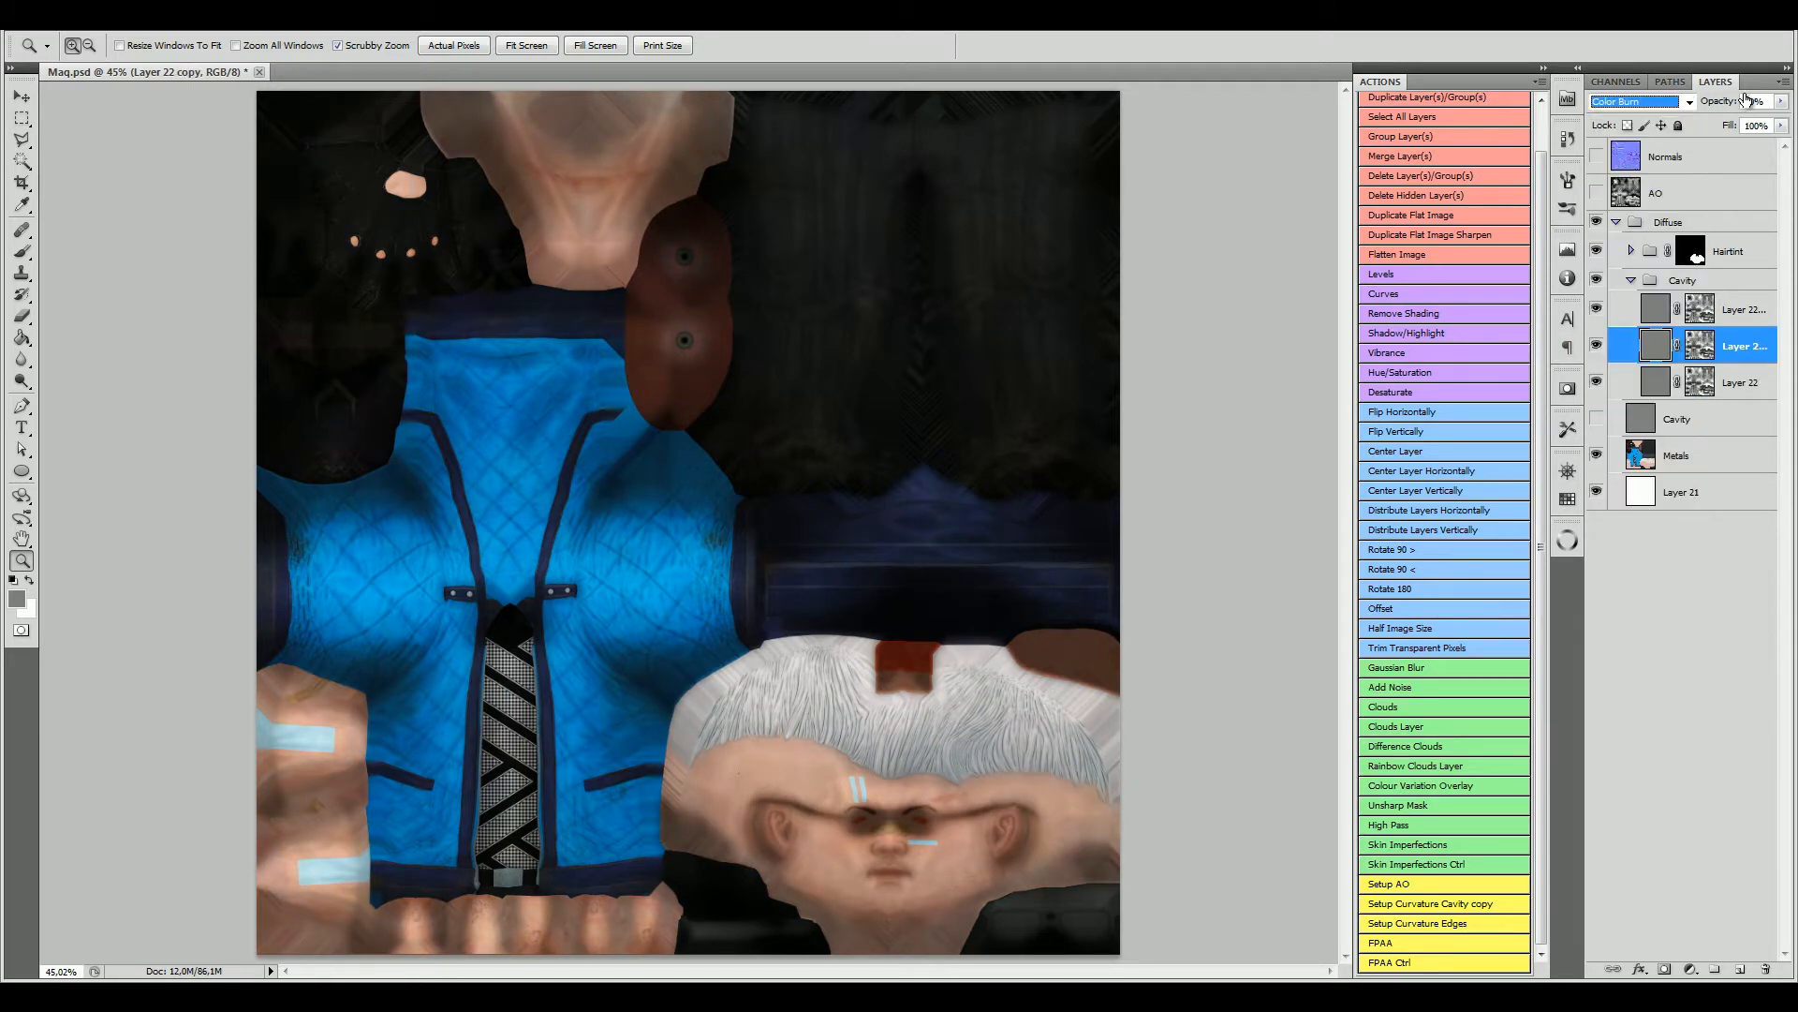
left_click_drag(1707, 105, 1723, 107)
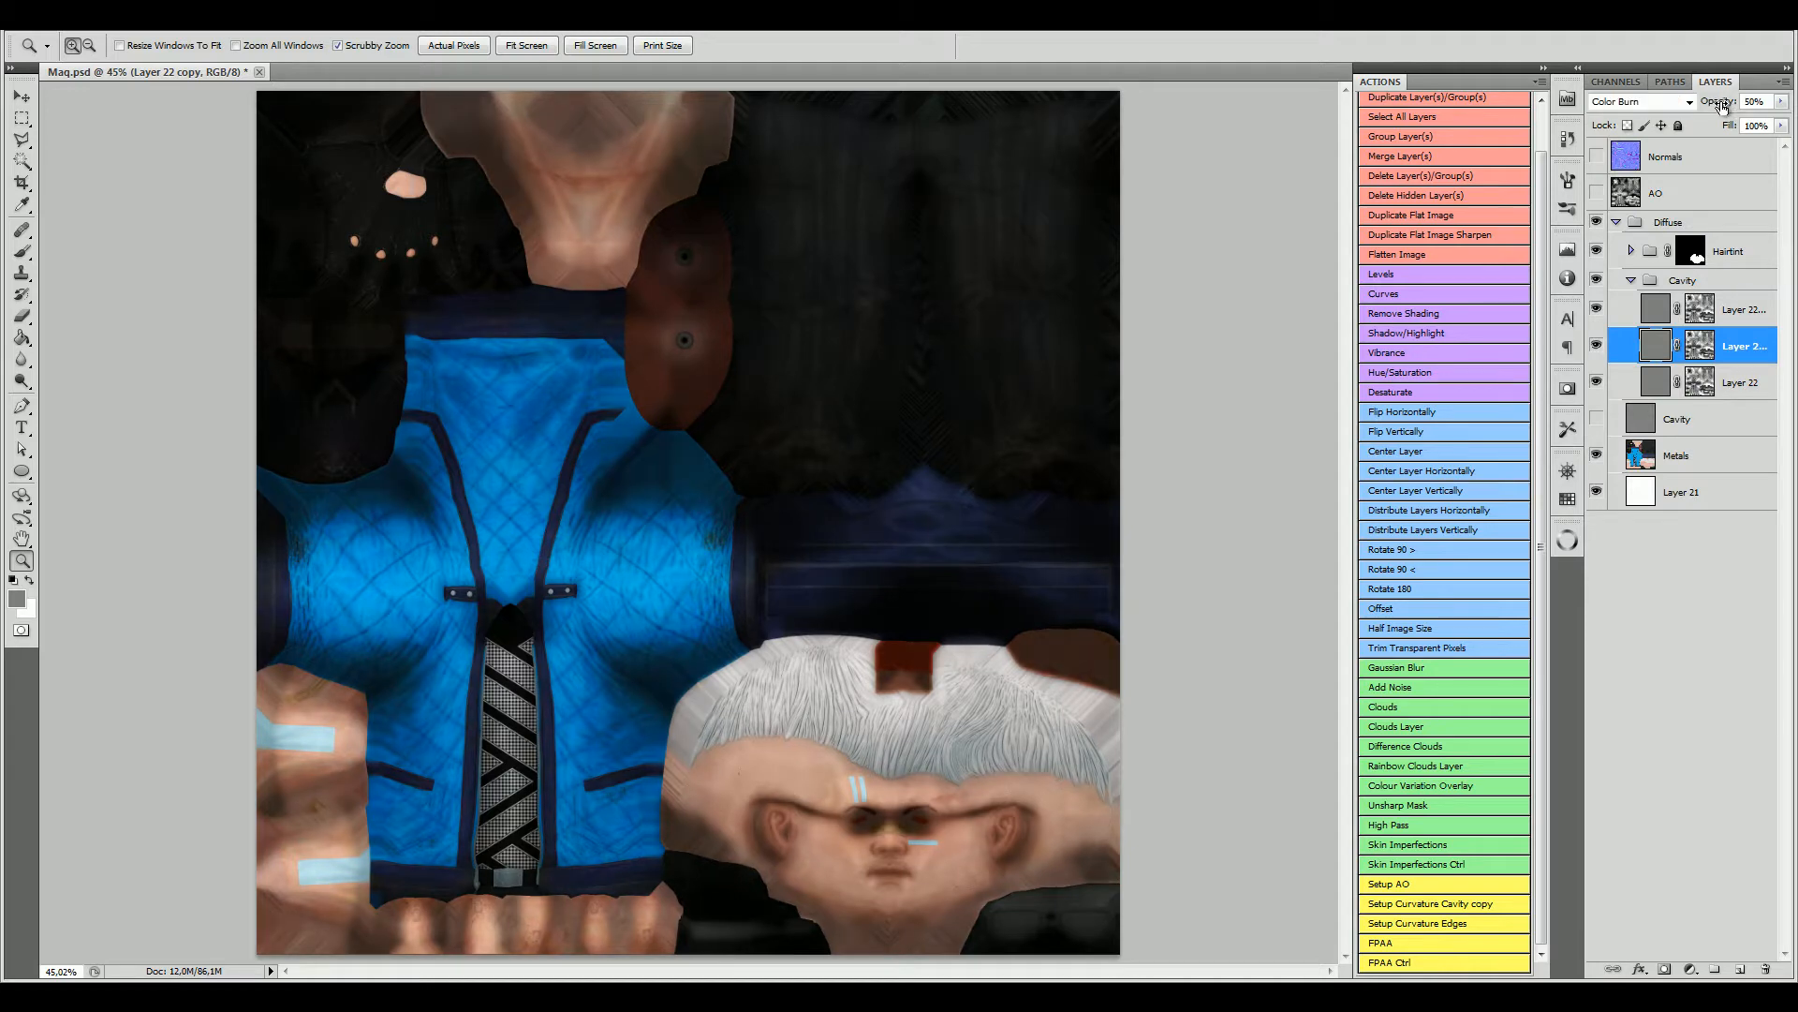
Step: Set the opacity of Layer 22, the lowest layer in the Cavity group, to 72%
left_click(1654, 375)
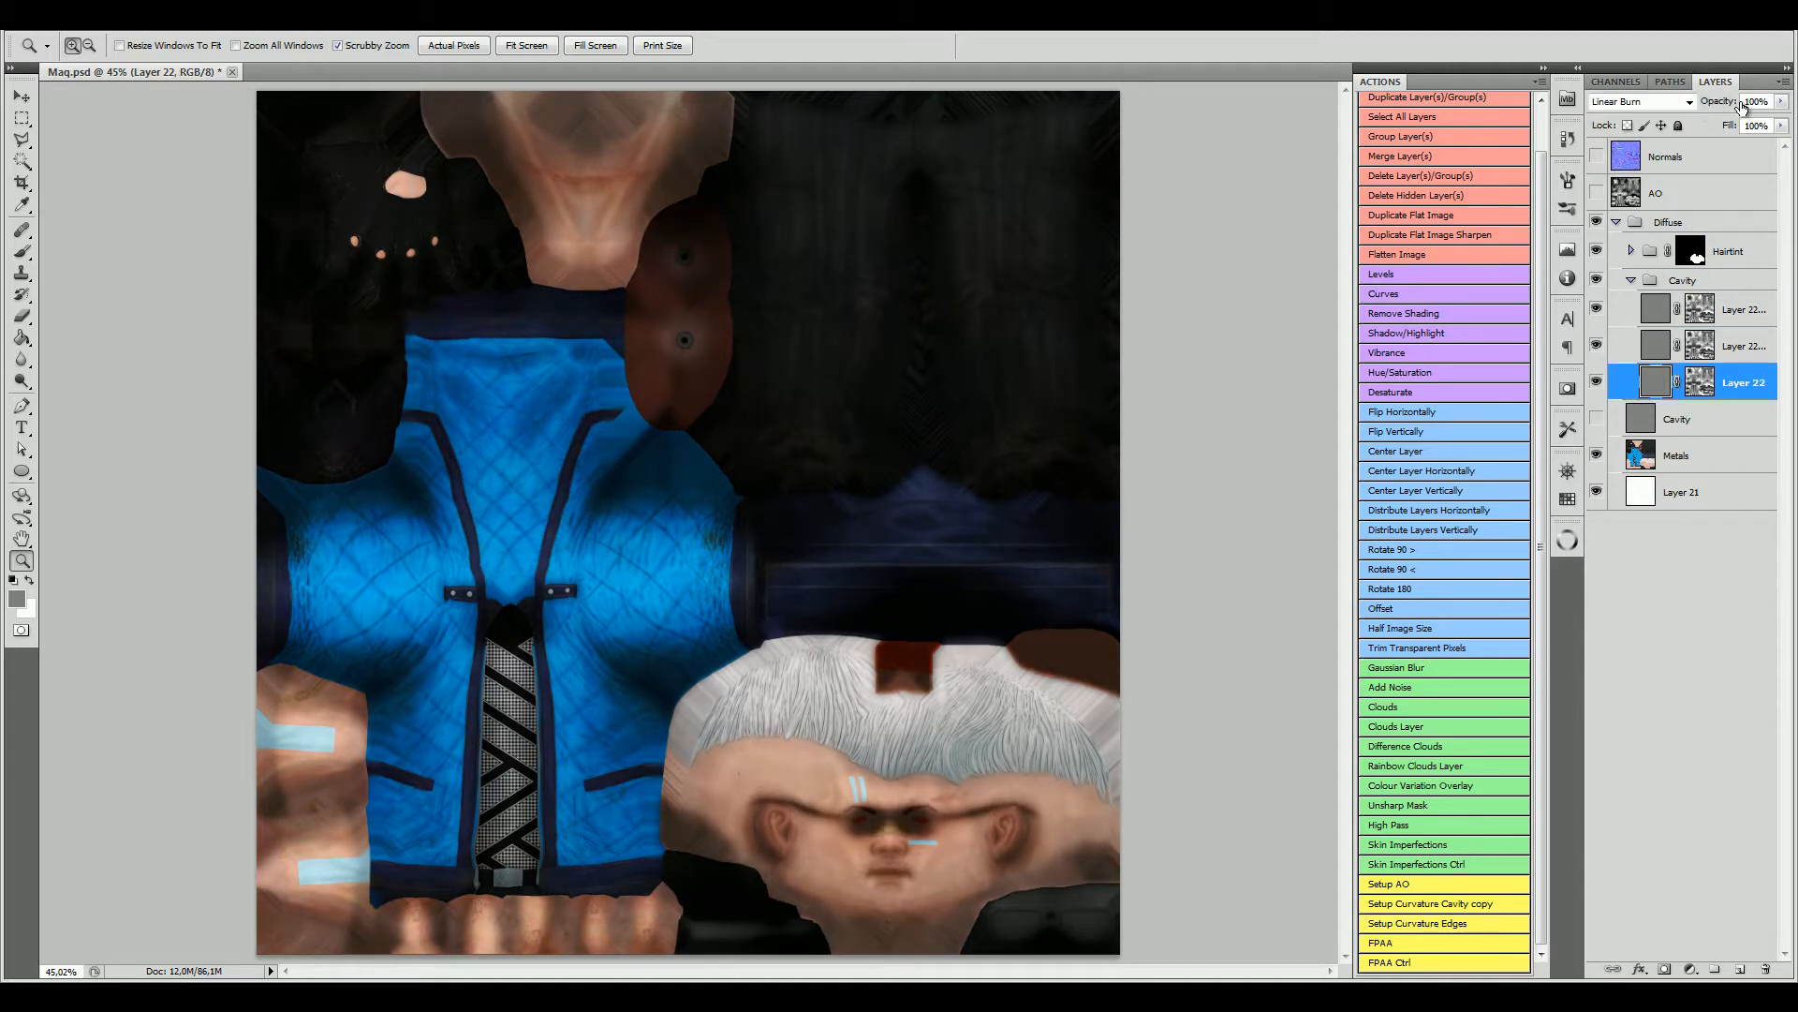
left_click_drag(1706, 111, 1687, 109)
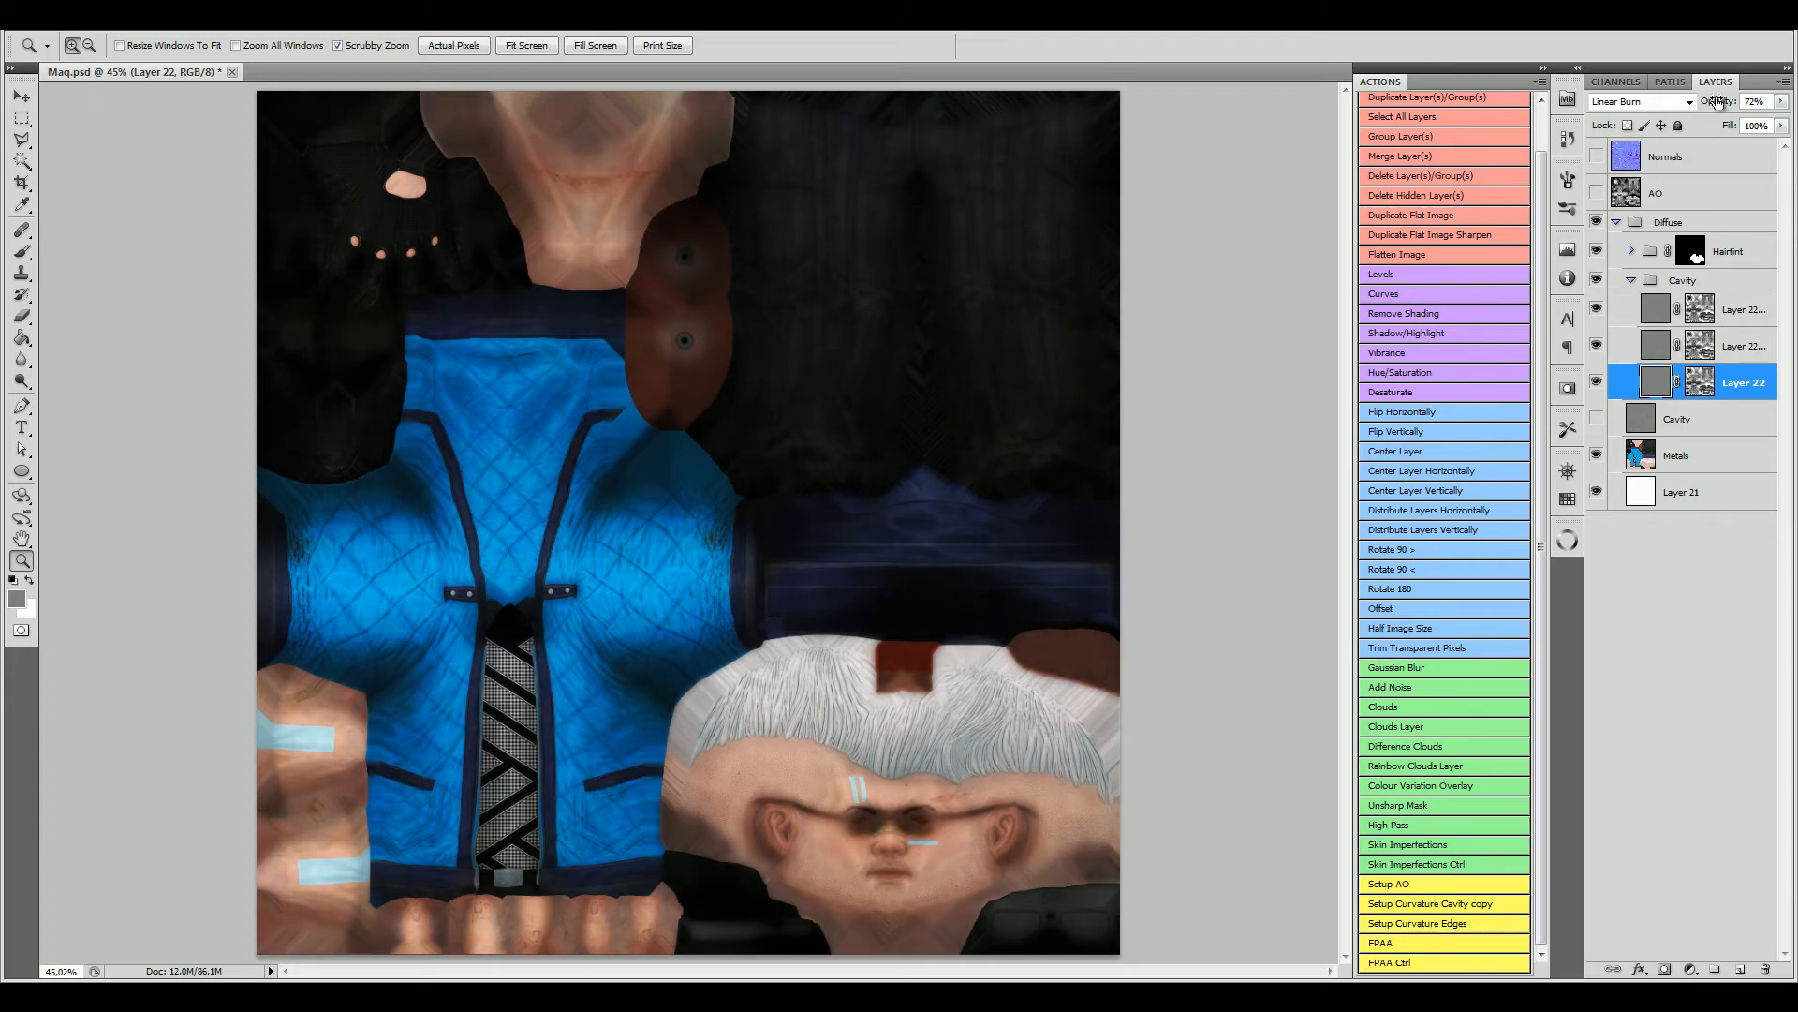
left_click(1658, 342)
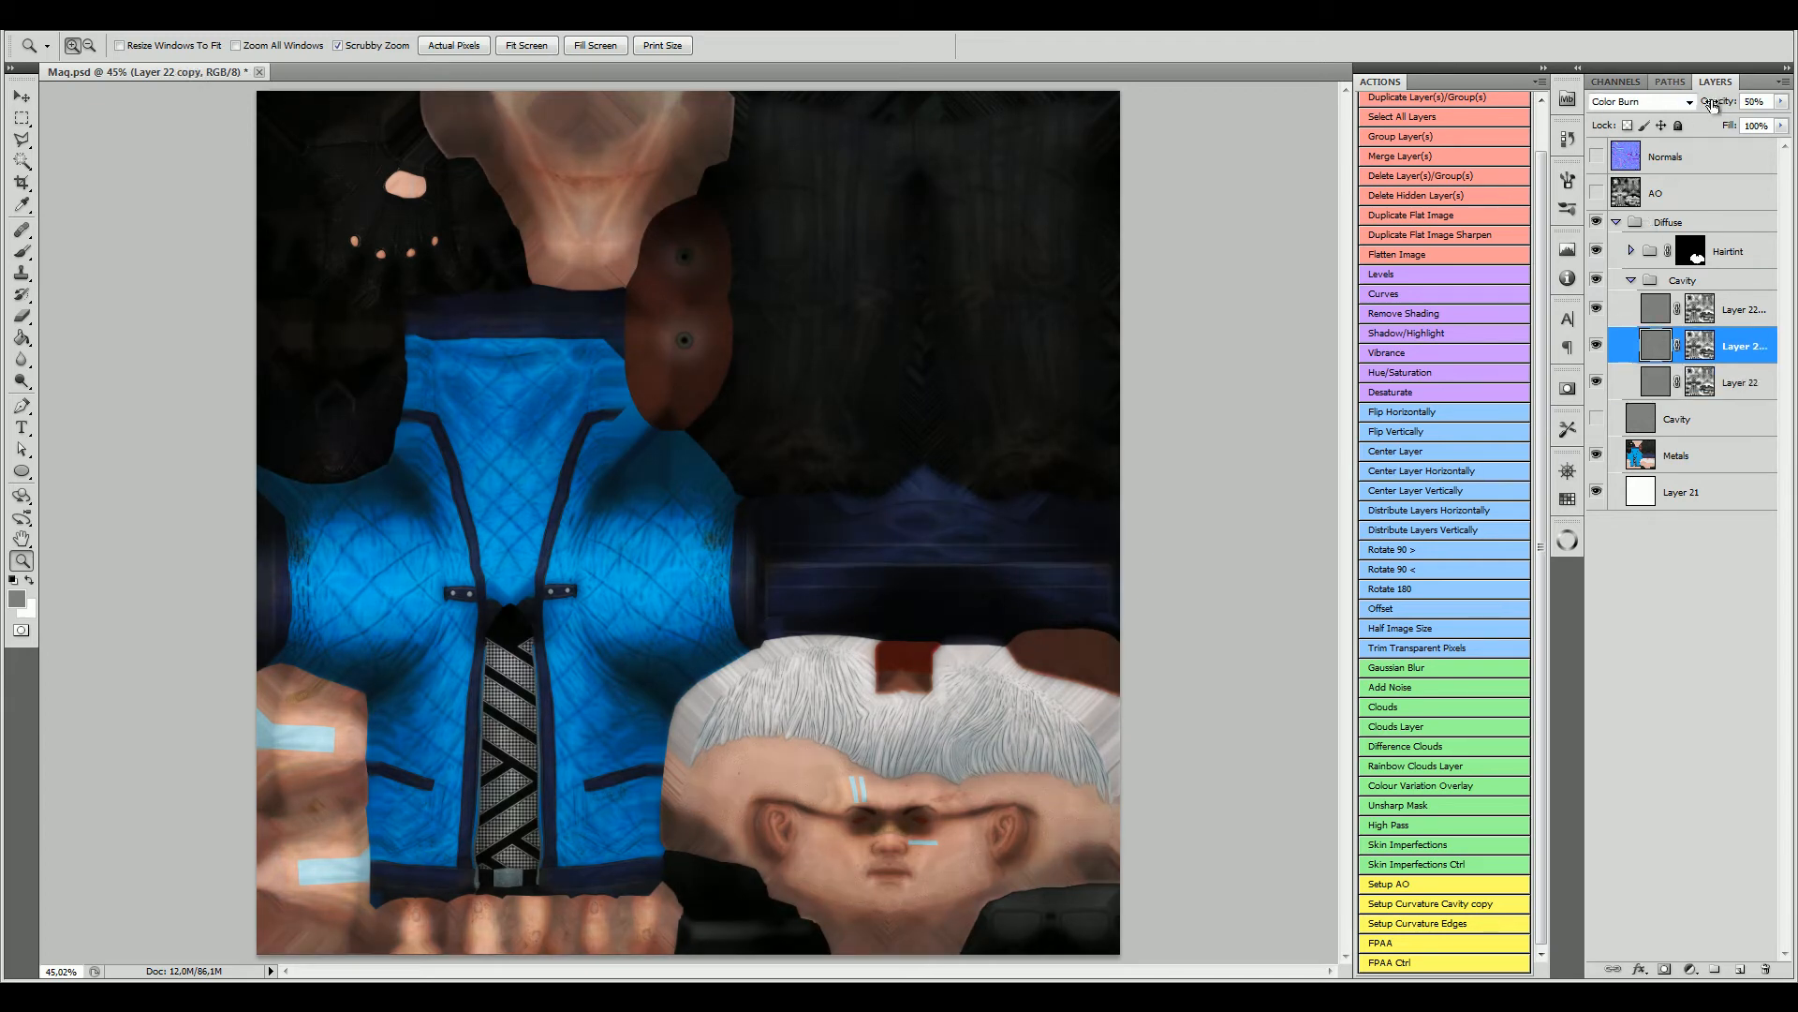
mouse_move(1644, 336)
left_mouse_down()
mouse_move(1649, 367)
mouse_move(1658, 331)
left_mouse_up()
Step: Set the Cavity group's topmost layer to 10% opacity and check the texture with Layer 22 and Layer 22 copy hidden in turn
left_click(1657, 310)
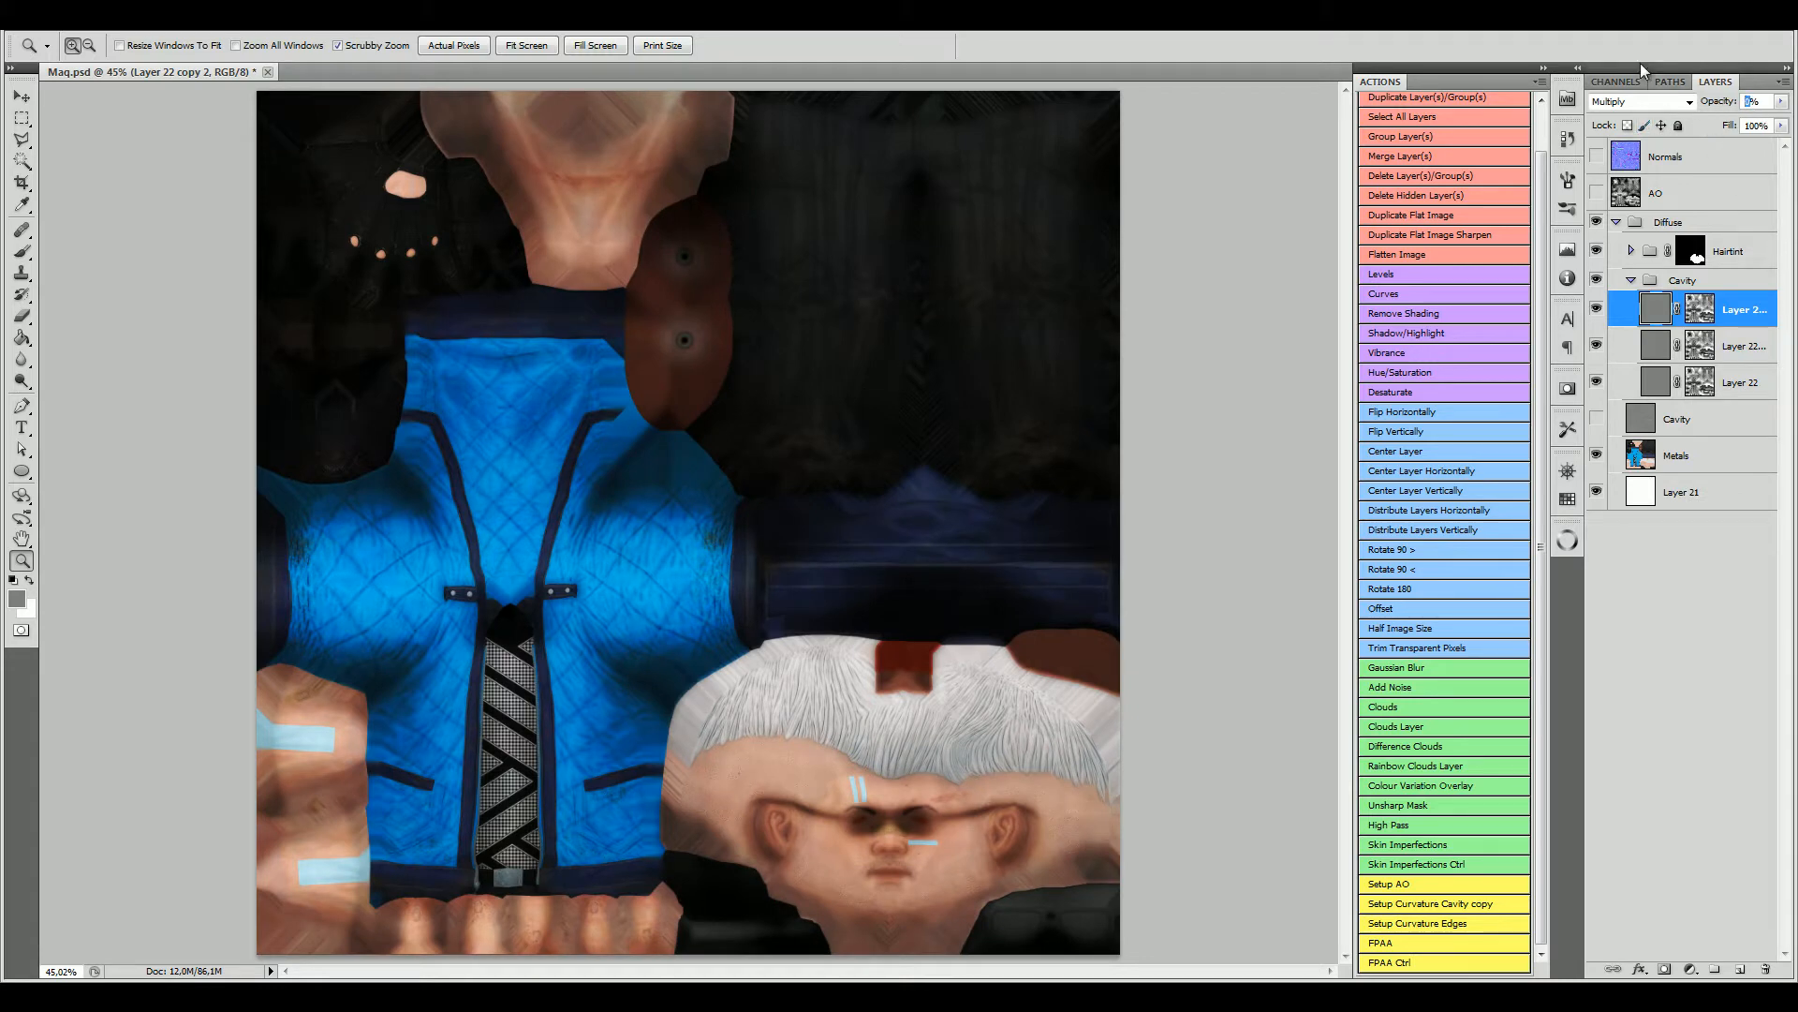
left_click(1599, 385)
left_click(1598, 384)
left_click(1596, 347)
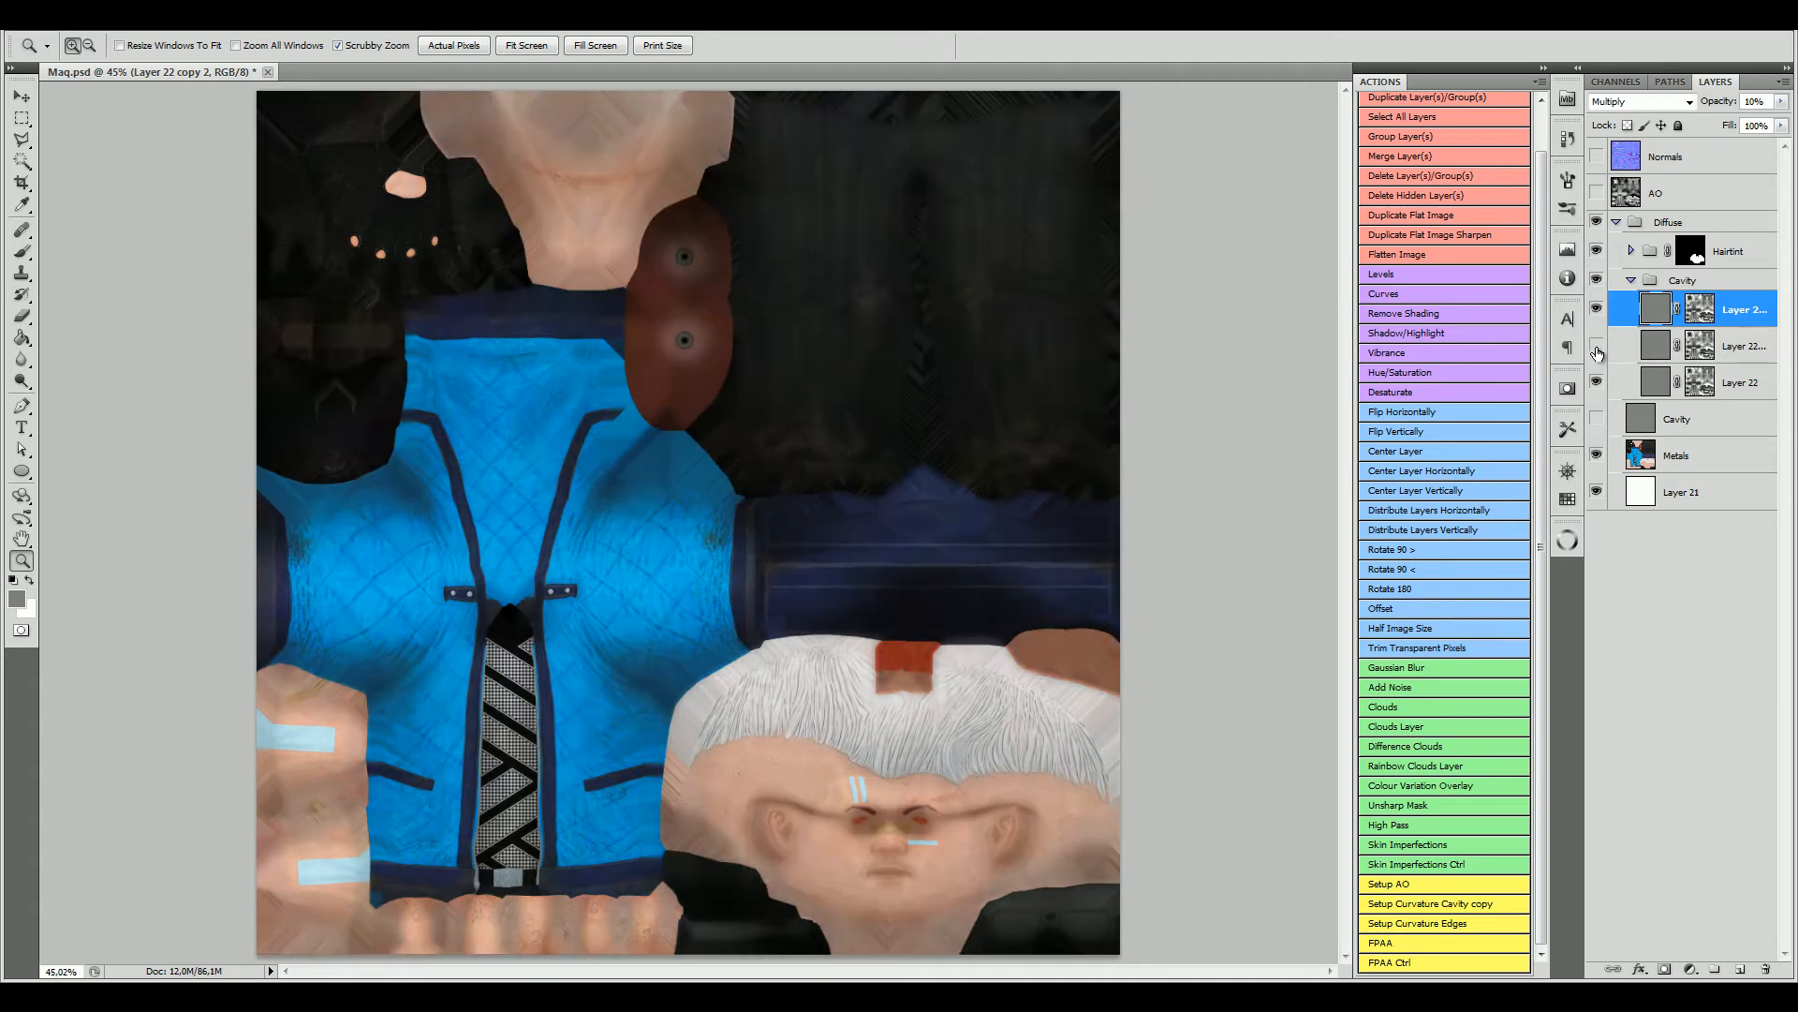
Step: With all Cavity group layers visible, set Layer 22's opacity to 58% and Layer 22 copy's to 49%
left_click(1657, 384)
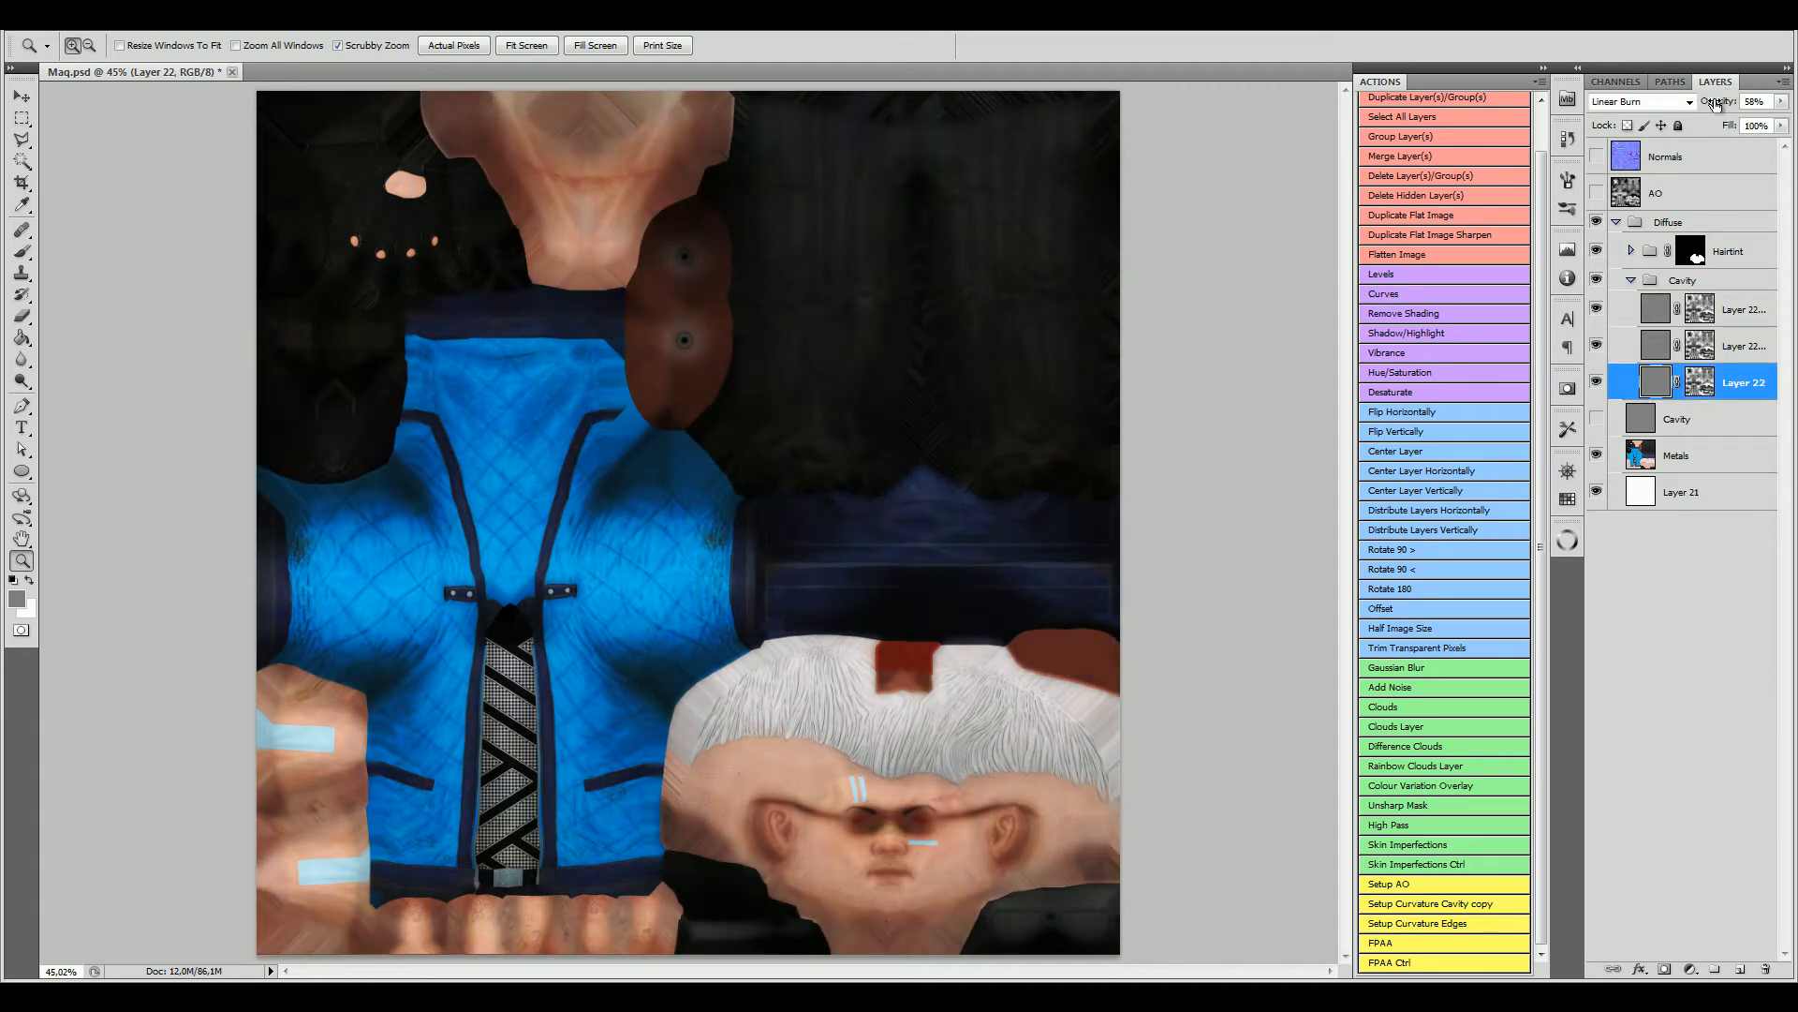
key("alt+bracketright")
left_click_drag(1724, 106, 1717, 109)
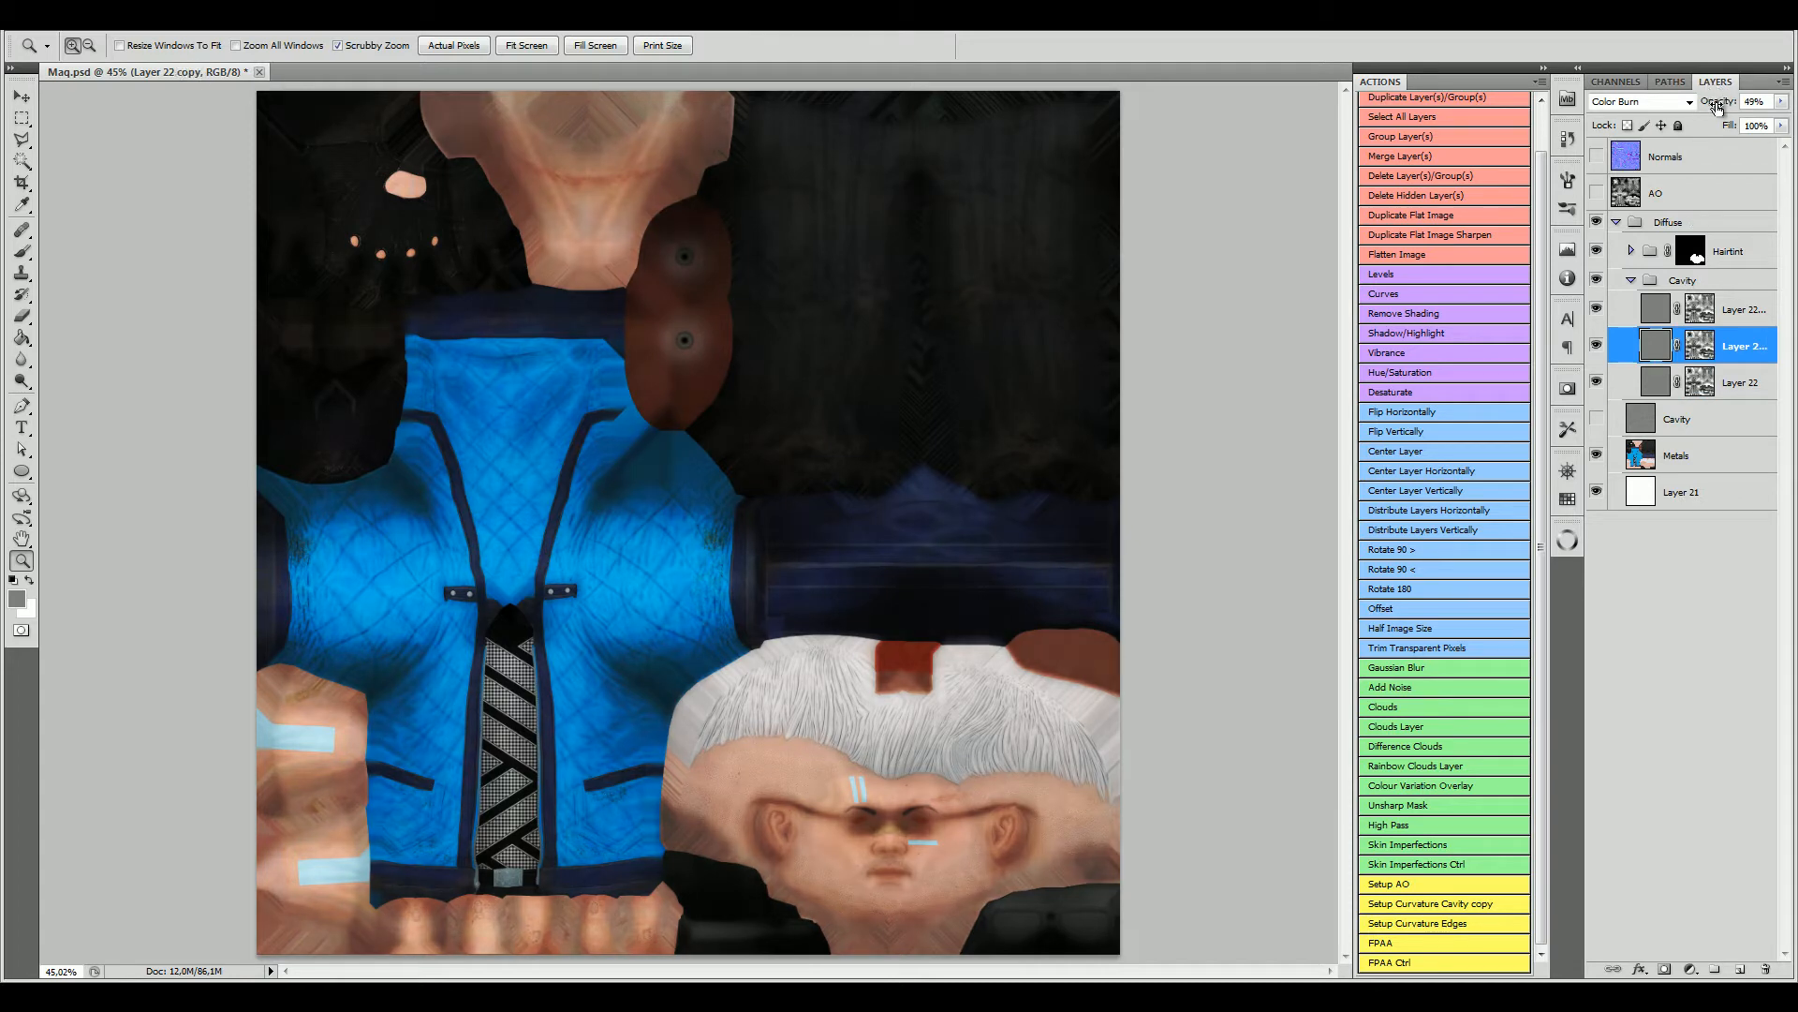
Step: Collapse the Cavity group and compare the diffuse texture with the group hidden and shown
left_click(1630, 280)
left_click(1597, 280)
left_click(1597, 280)
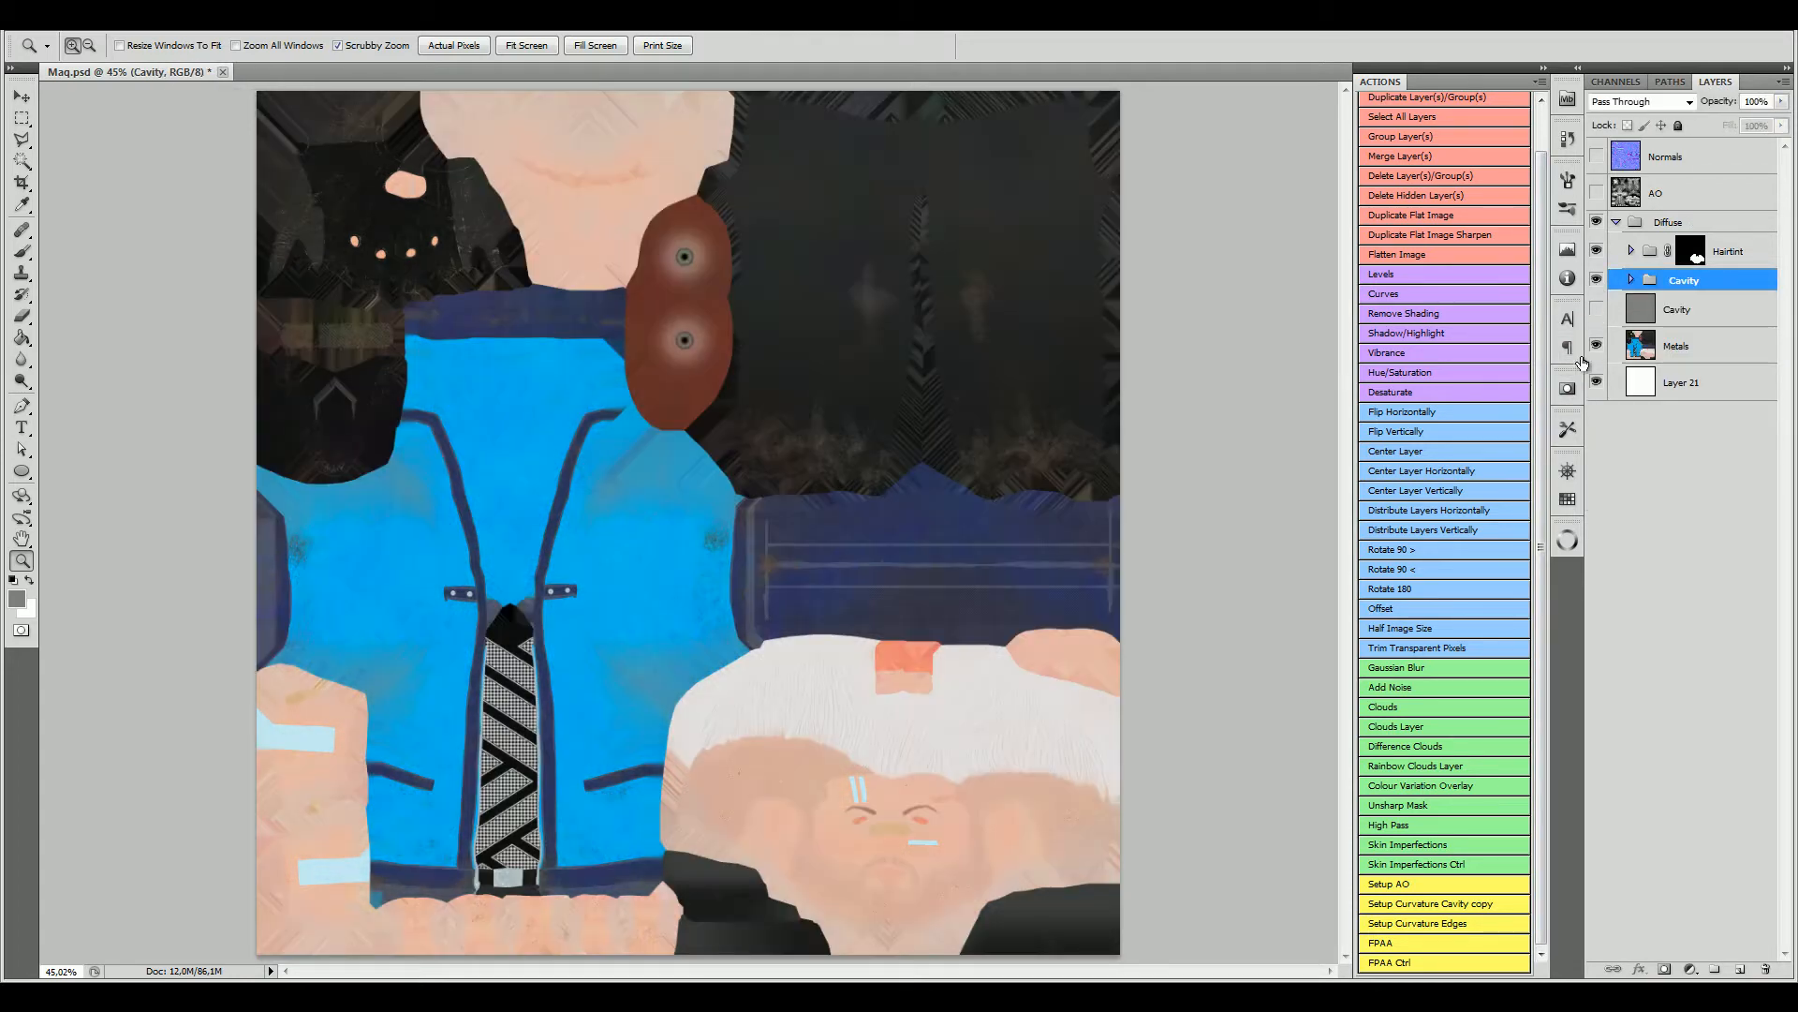
Step: Check the texture with the Cavity group hidden, show the group again, and move the grey Cavity layer above the Diffuse group
left_click(1598, 279)
left_click(1598, 280)
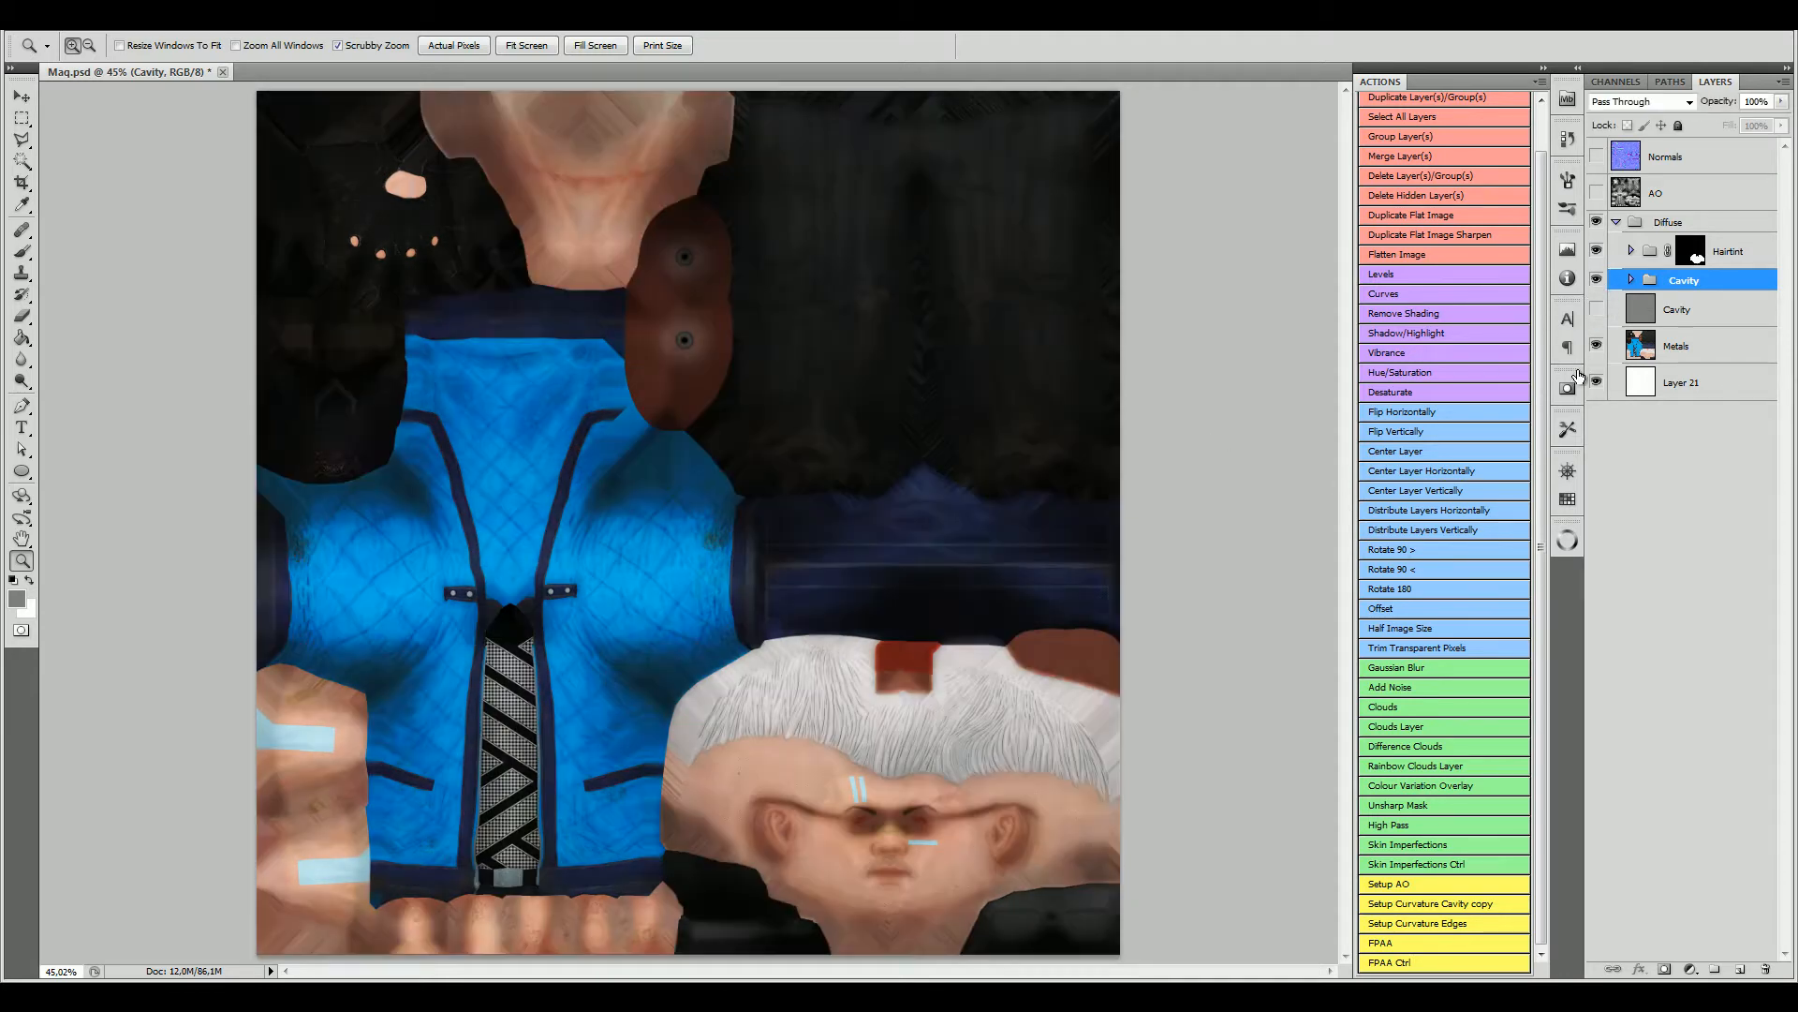
left_click(1596, 312)
left_click(1637, 309)
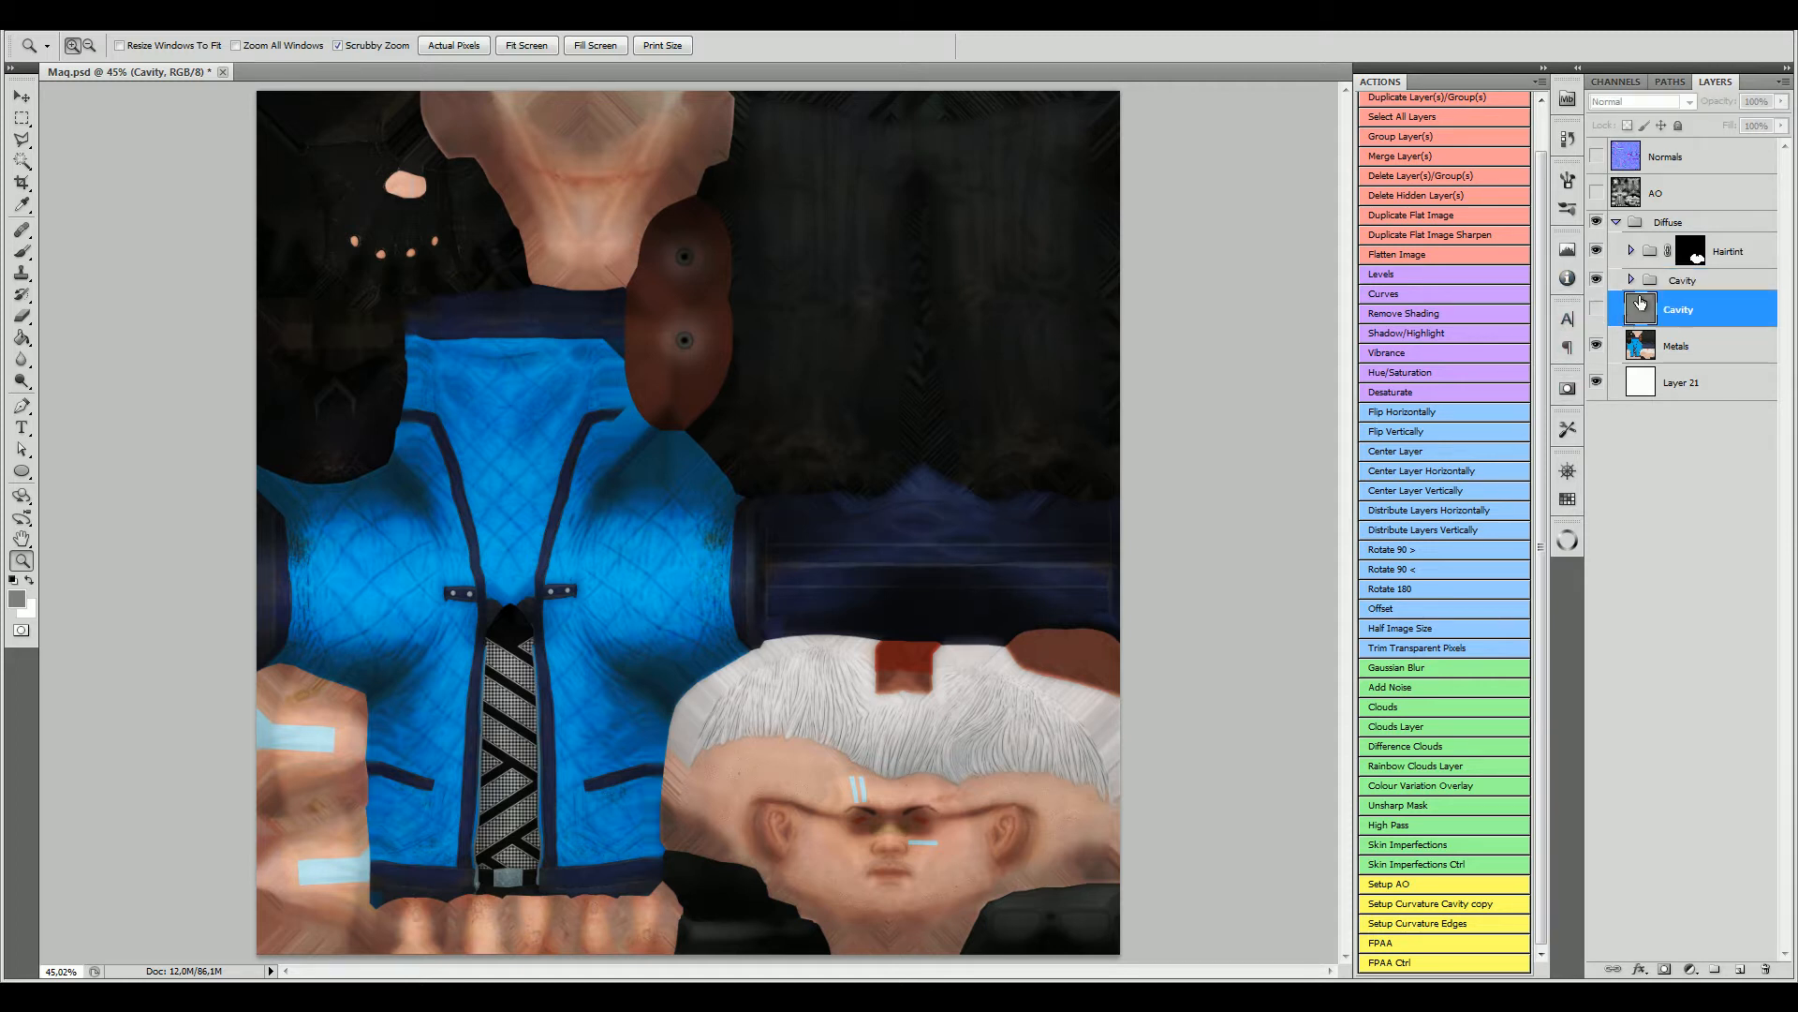
left_click_drag(1649, 225, 1639, 215)
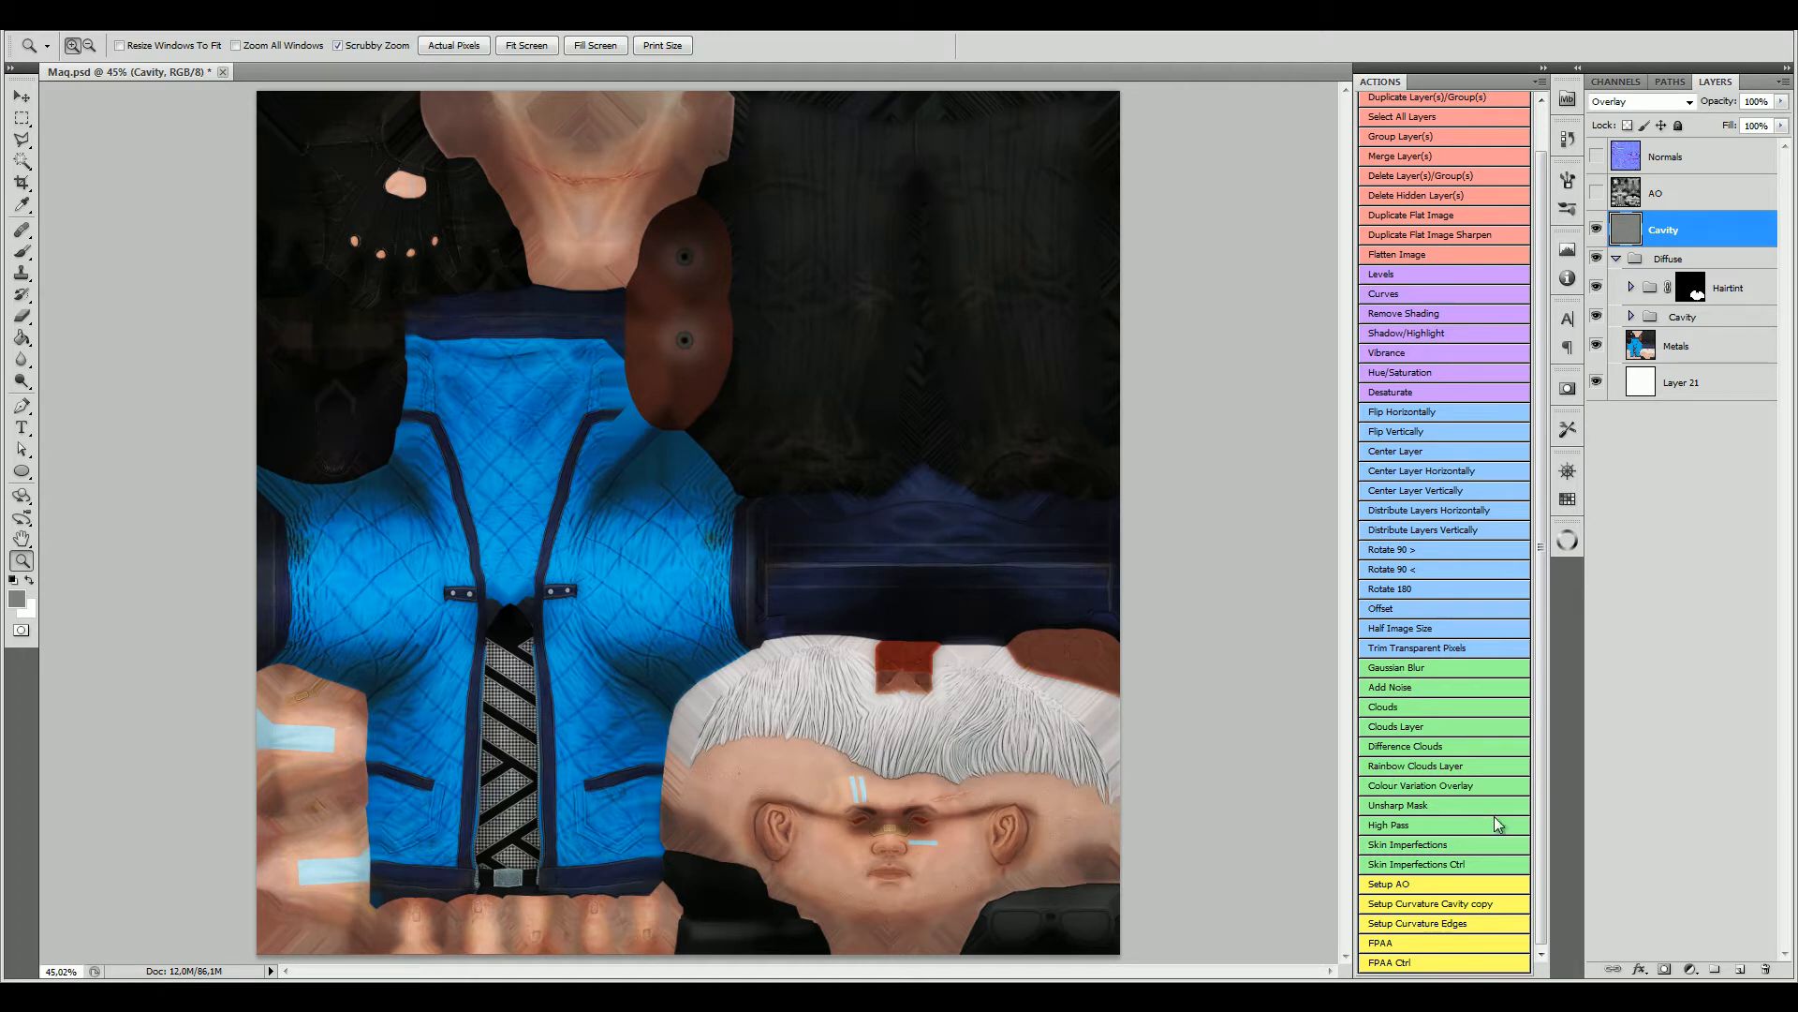
Step: Try the Setup Curvature Cavity copy action on the overlay Cavity layer and compare the texture with the generated group hidden and shown
left_click(1438, 923)
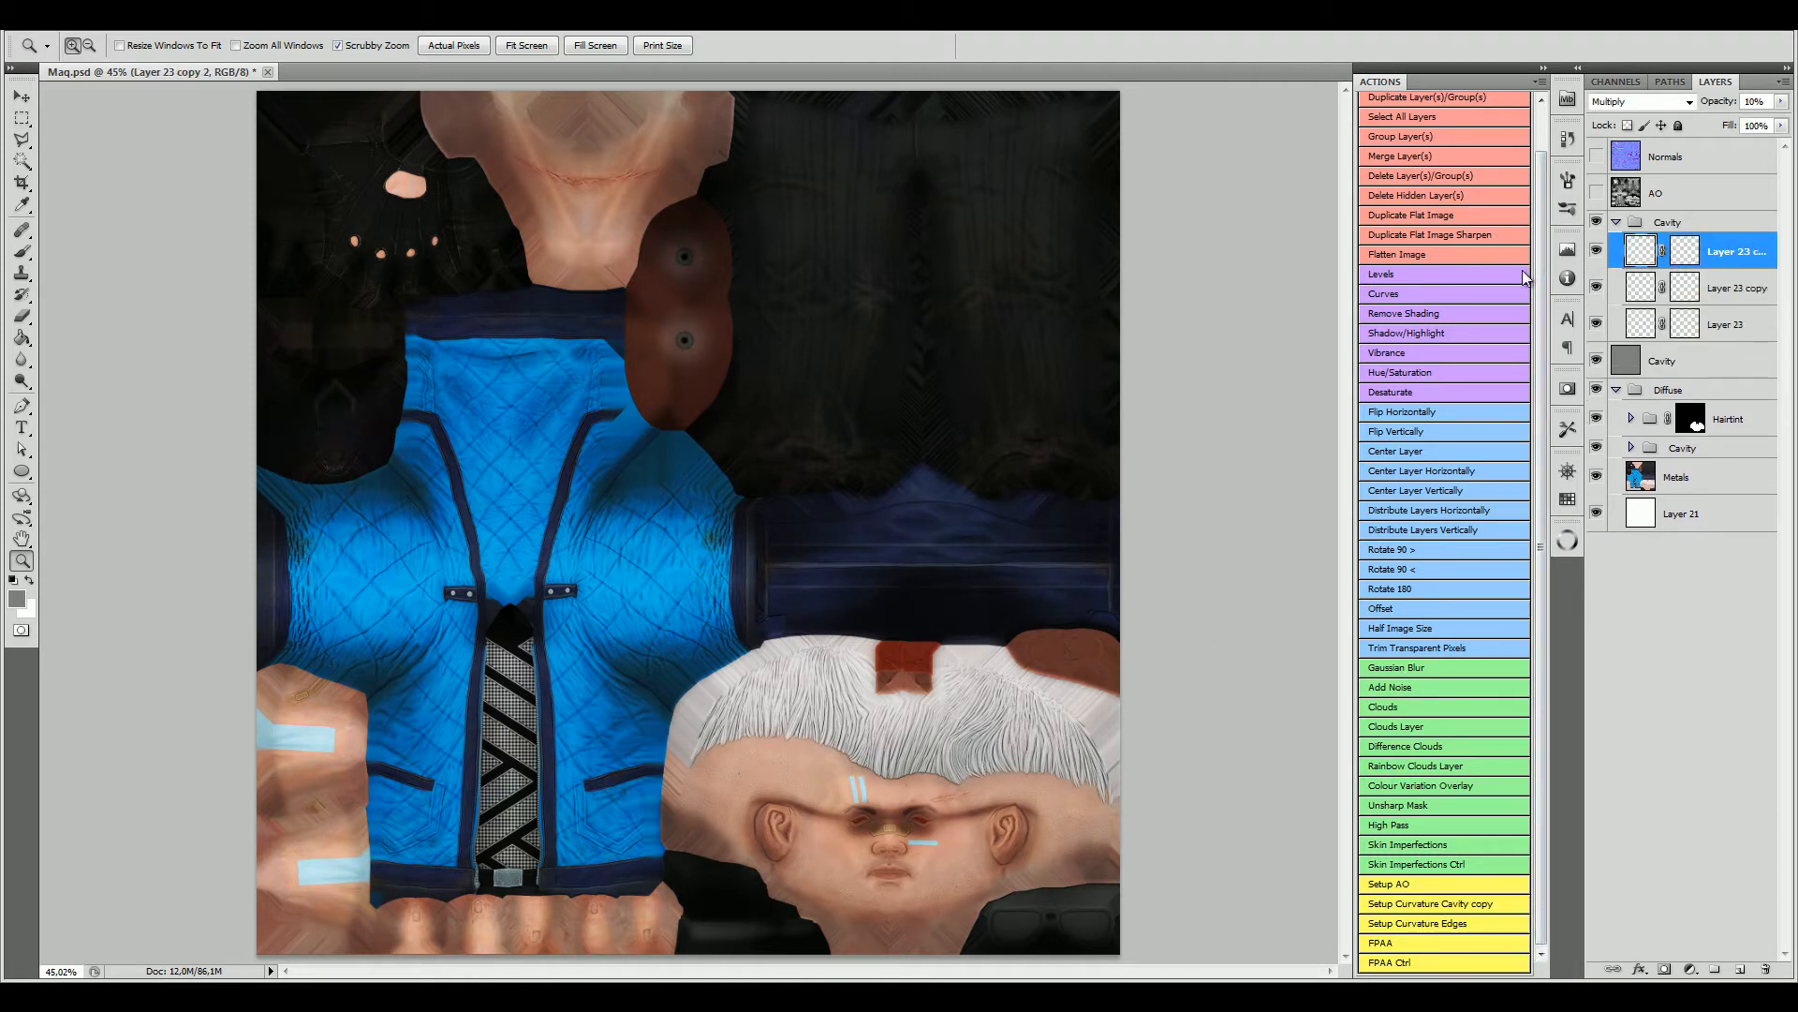
left_click(1596, 225)
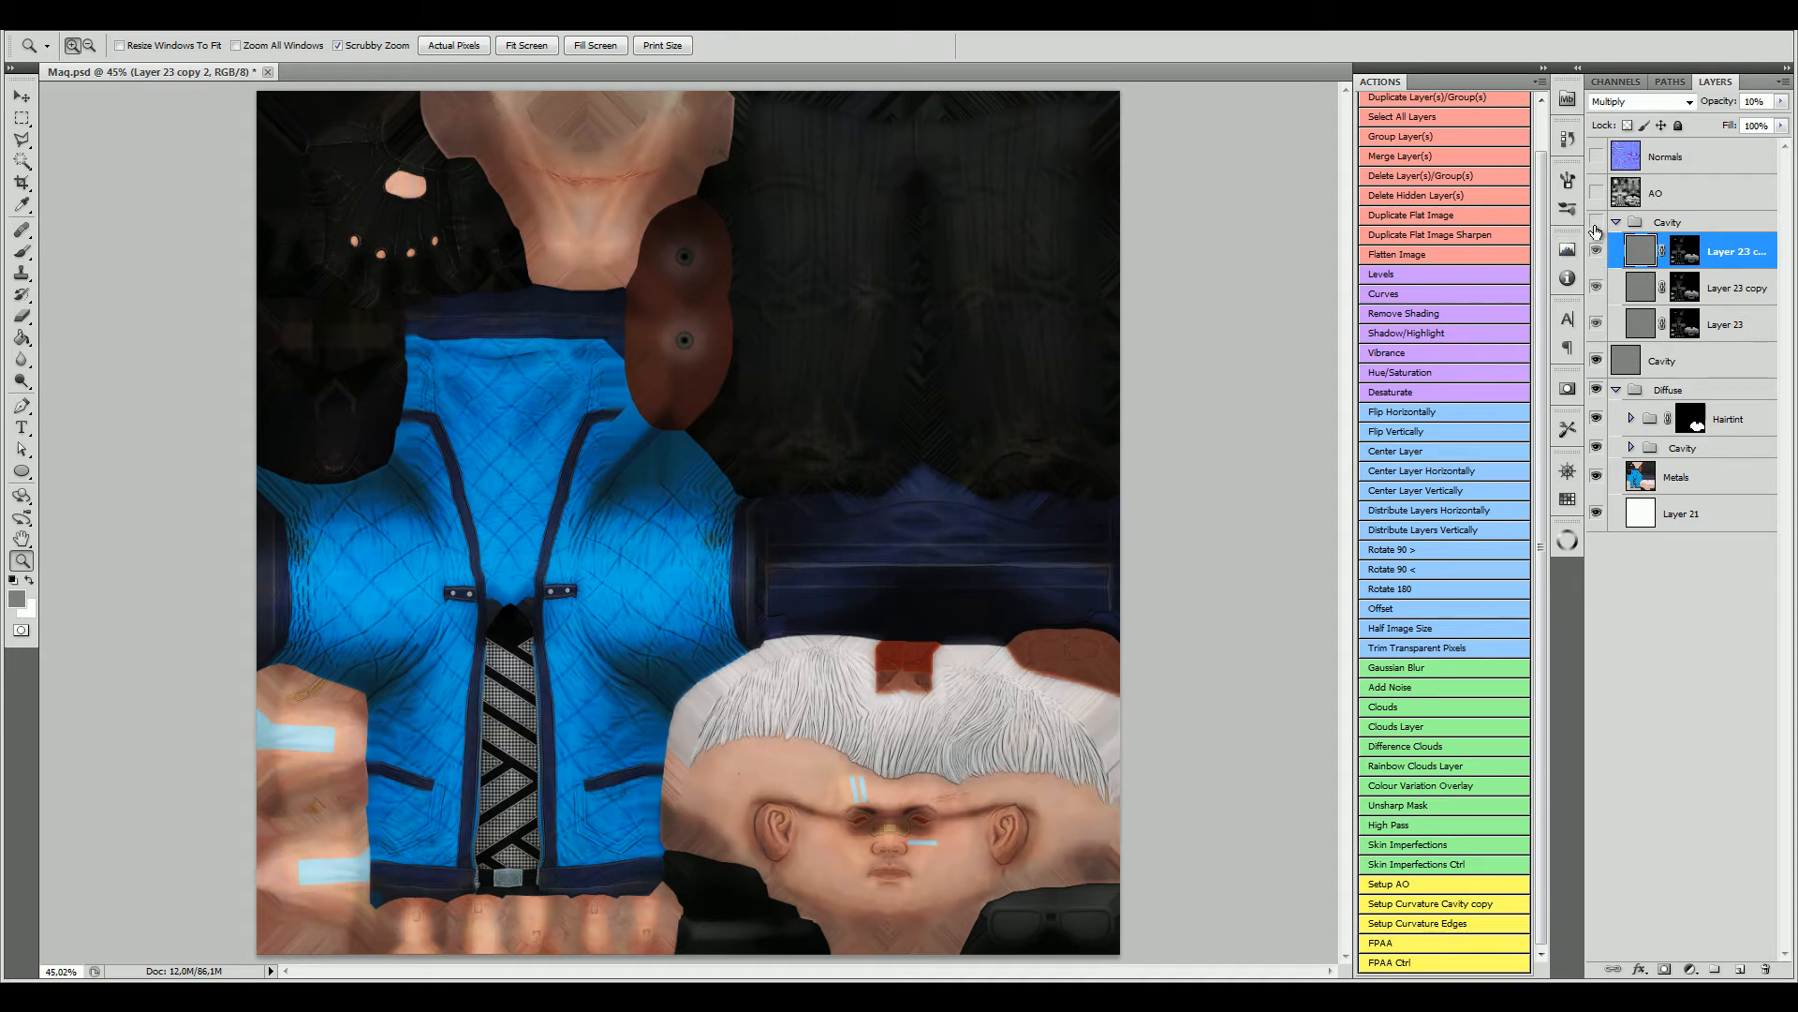
left_click(1597, 226)
left_click(1597, 224)
left_click(1597, 226)
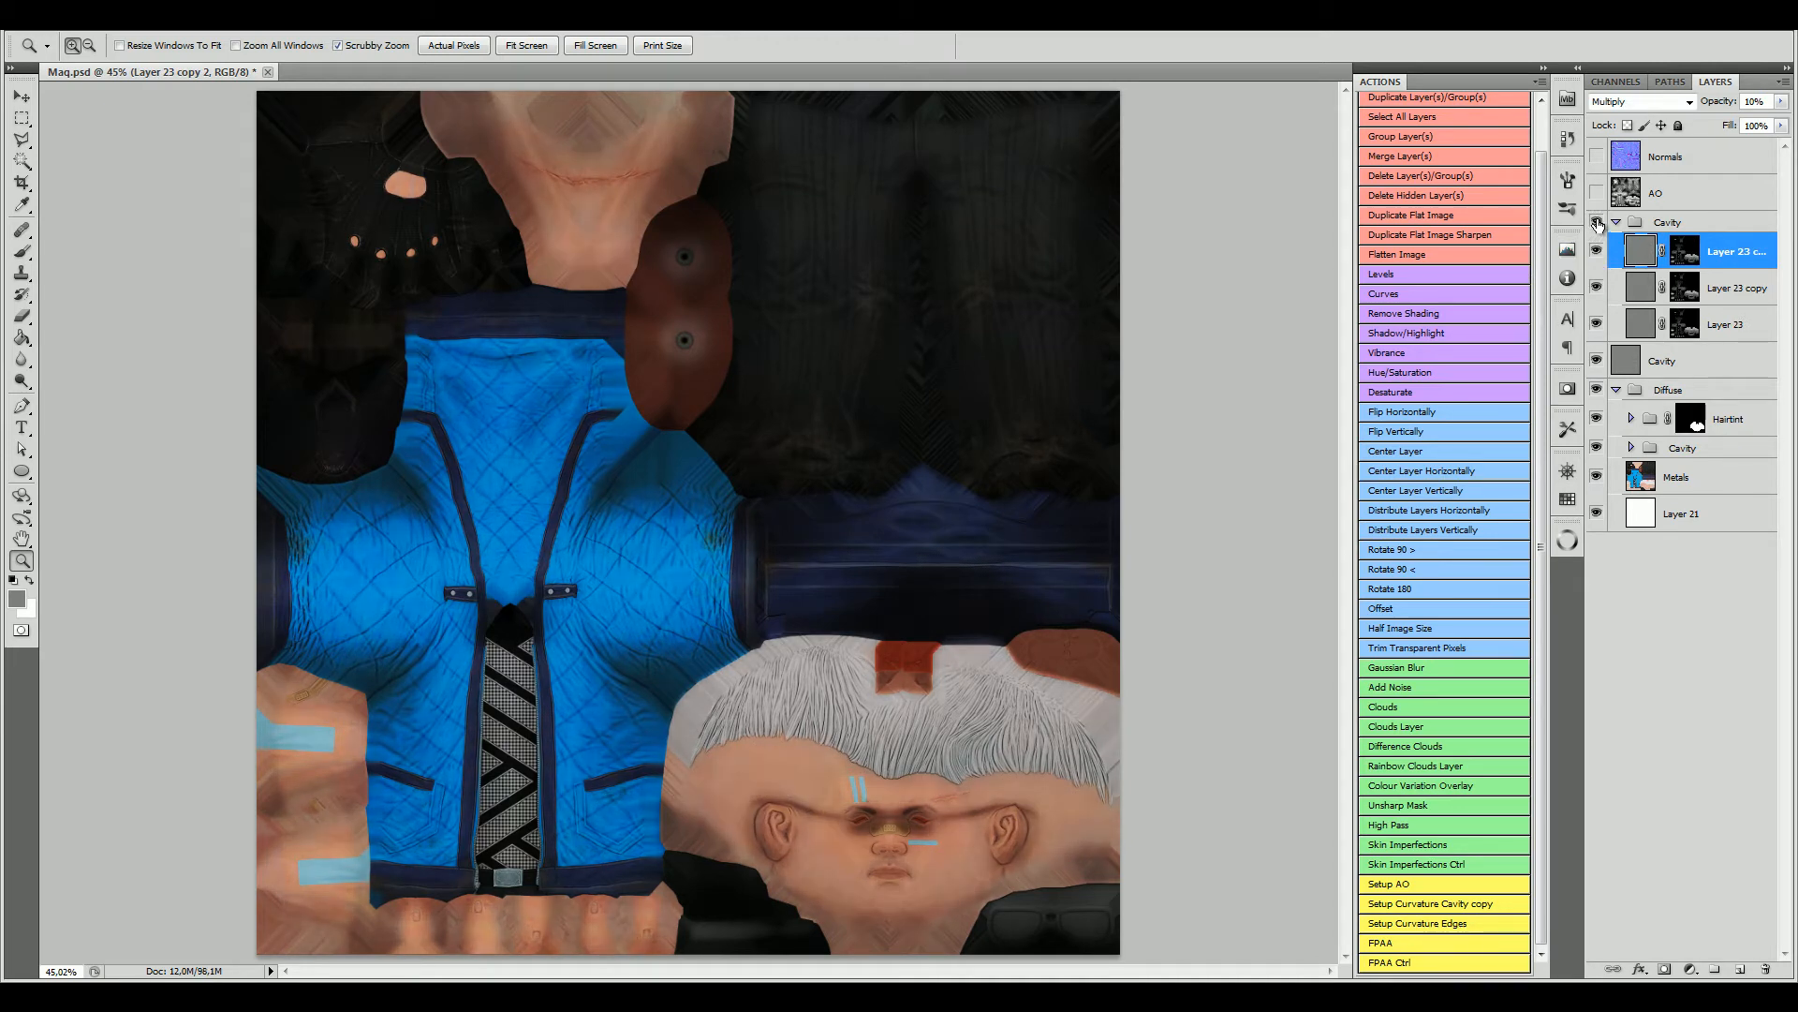
left_click(1597, 225)
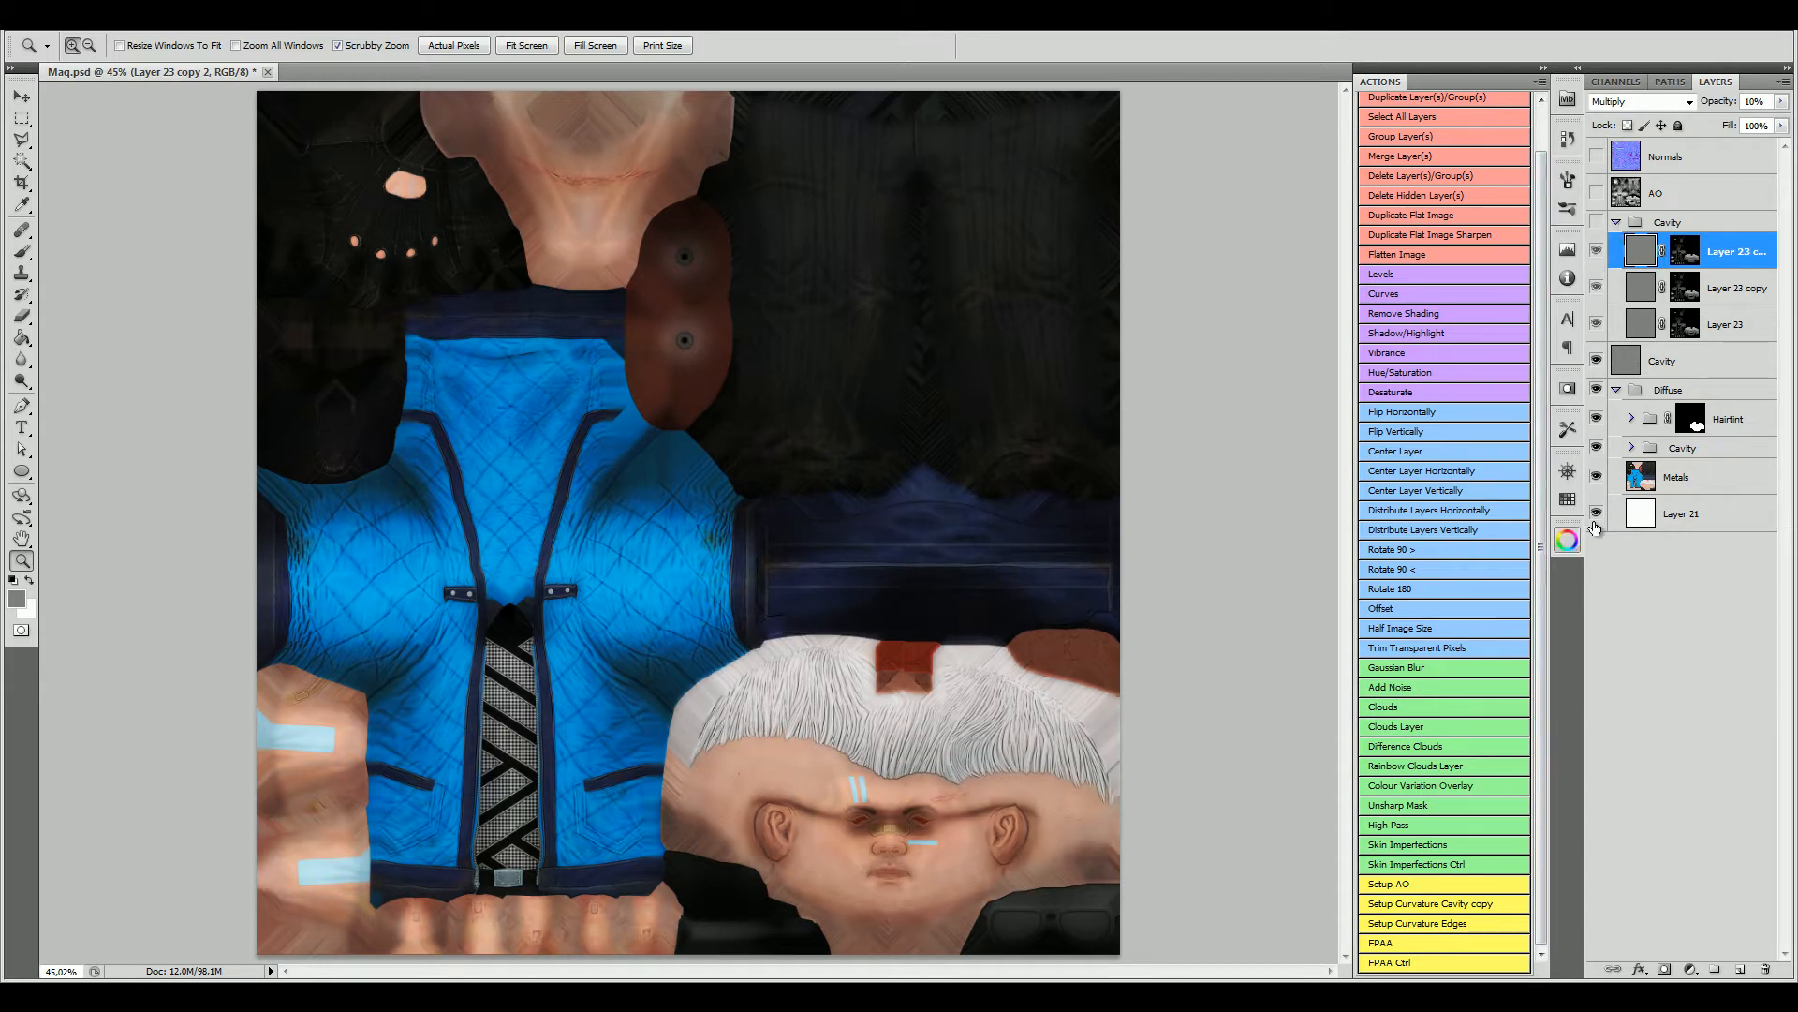
Step: Set the grey Cavity layer's blend mode to Normal and remove the generated Cavity group above it
left_click(1622, 365)
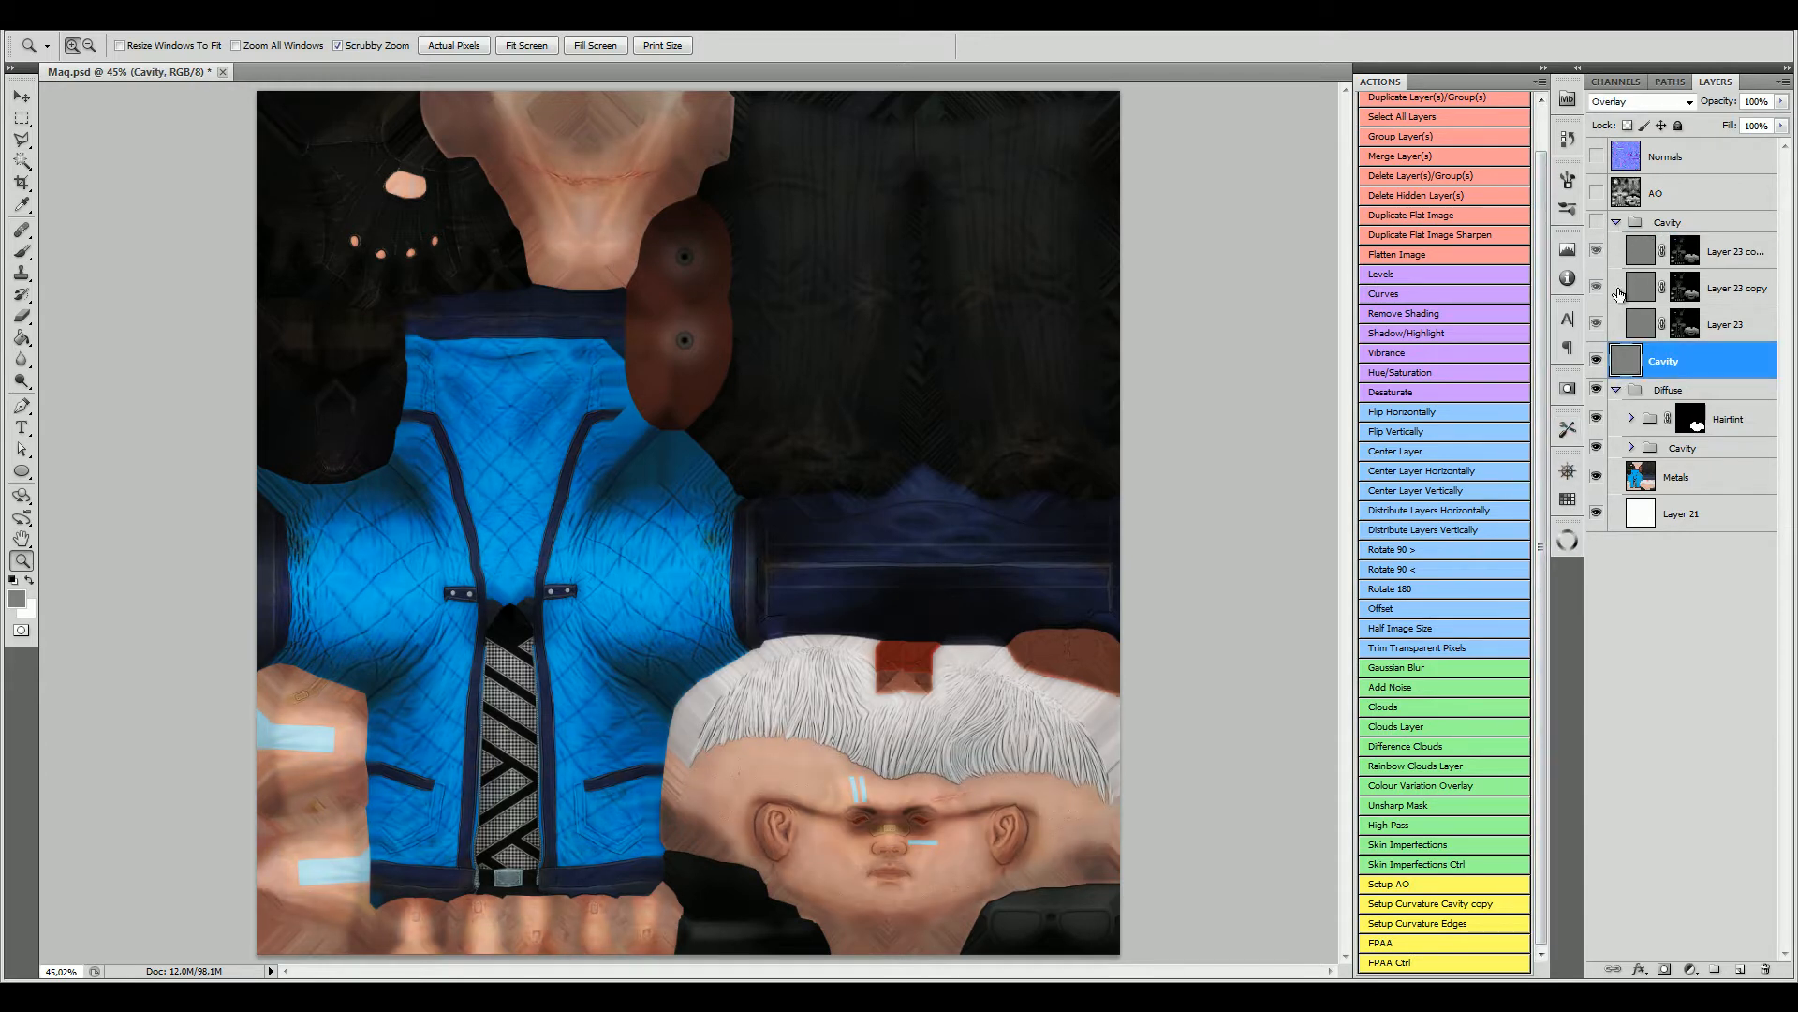
left_click(1643, 101)
left_click(1653, 103)
left_click(1660, 223)
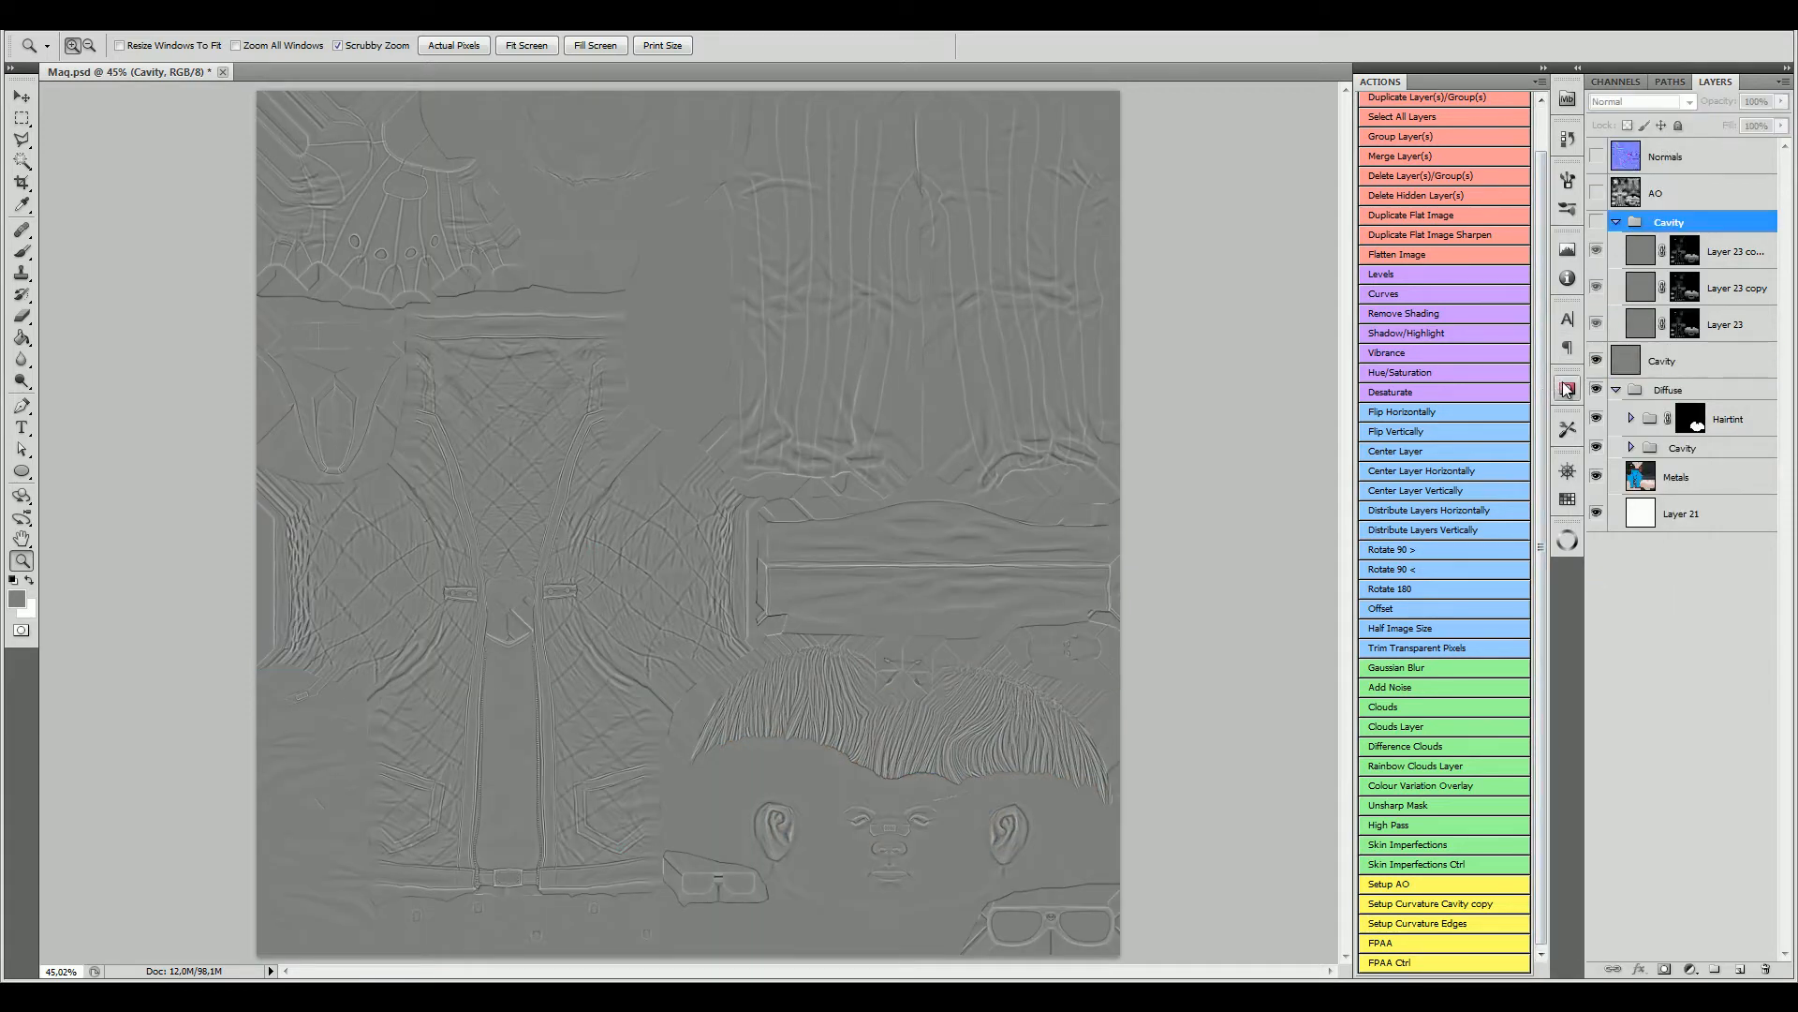
key("ctrl+e")
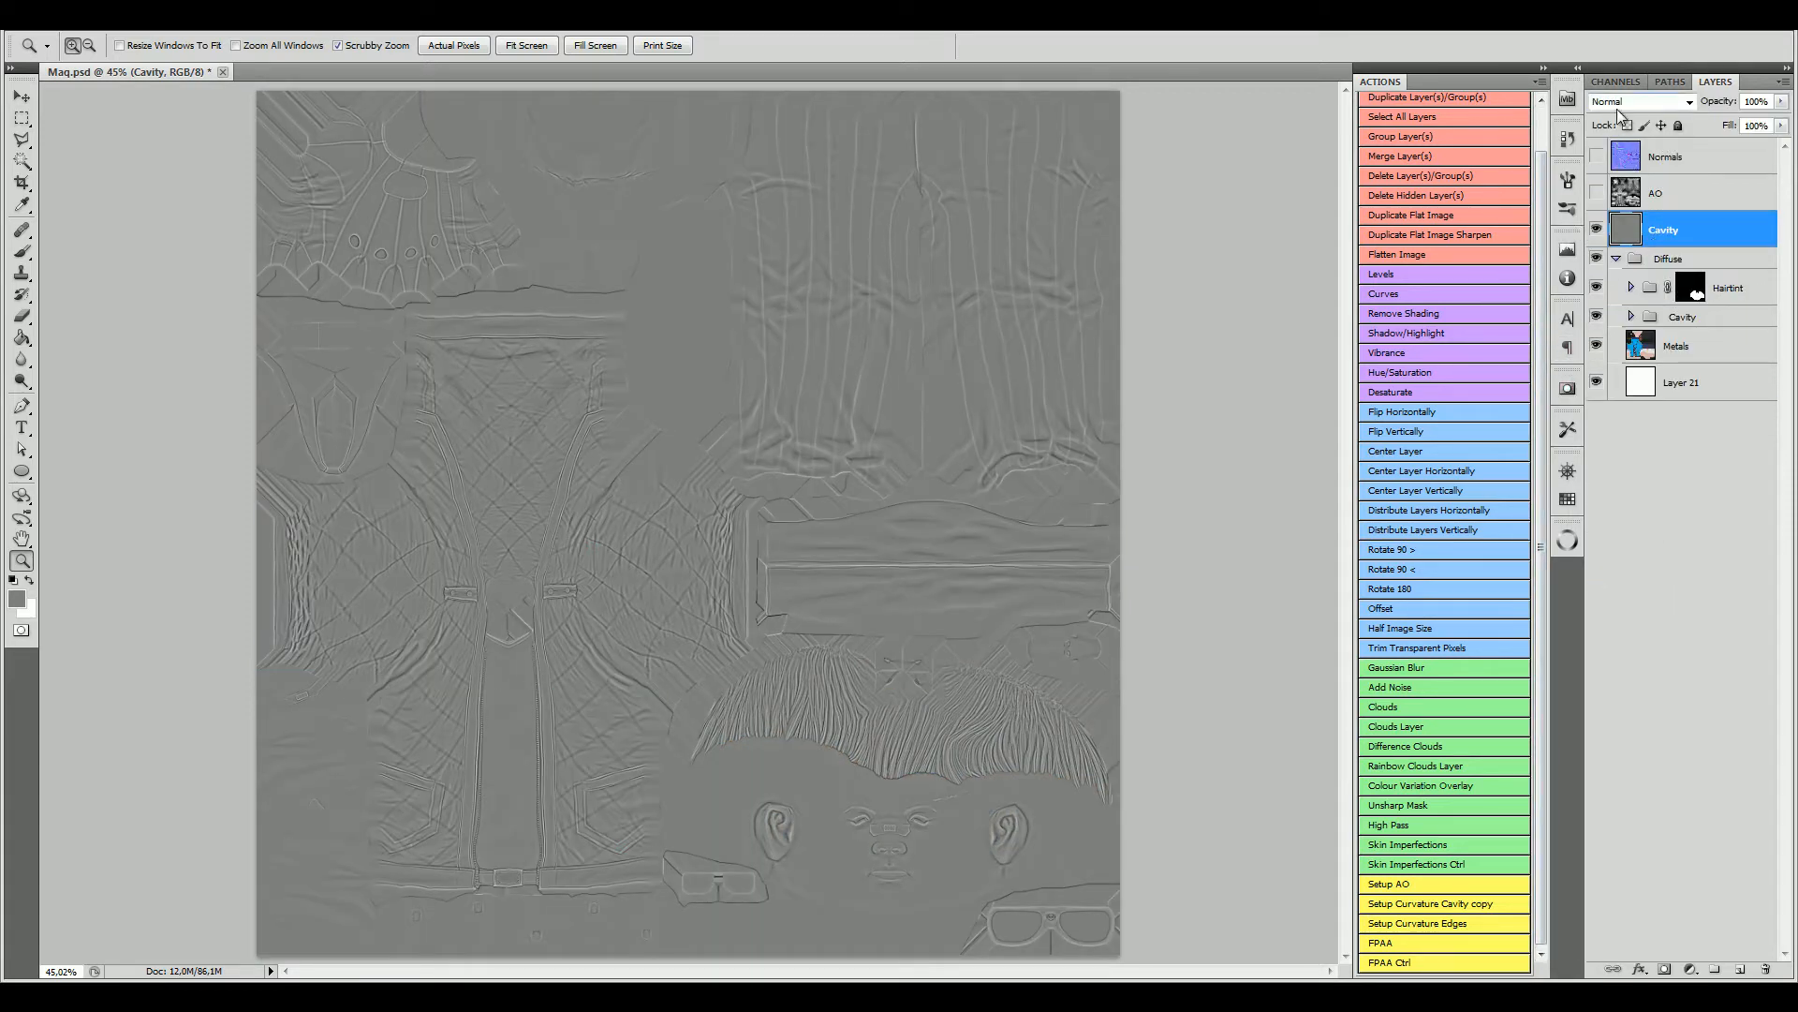
Step: Generate a Cavity group with the Setup Curvature Cavity copy action, hide the source layer, and place the group directly above Metals
left_click(1431, 902)
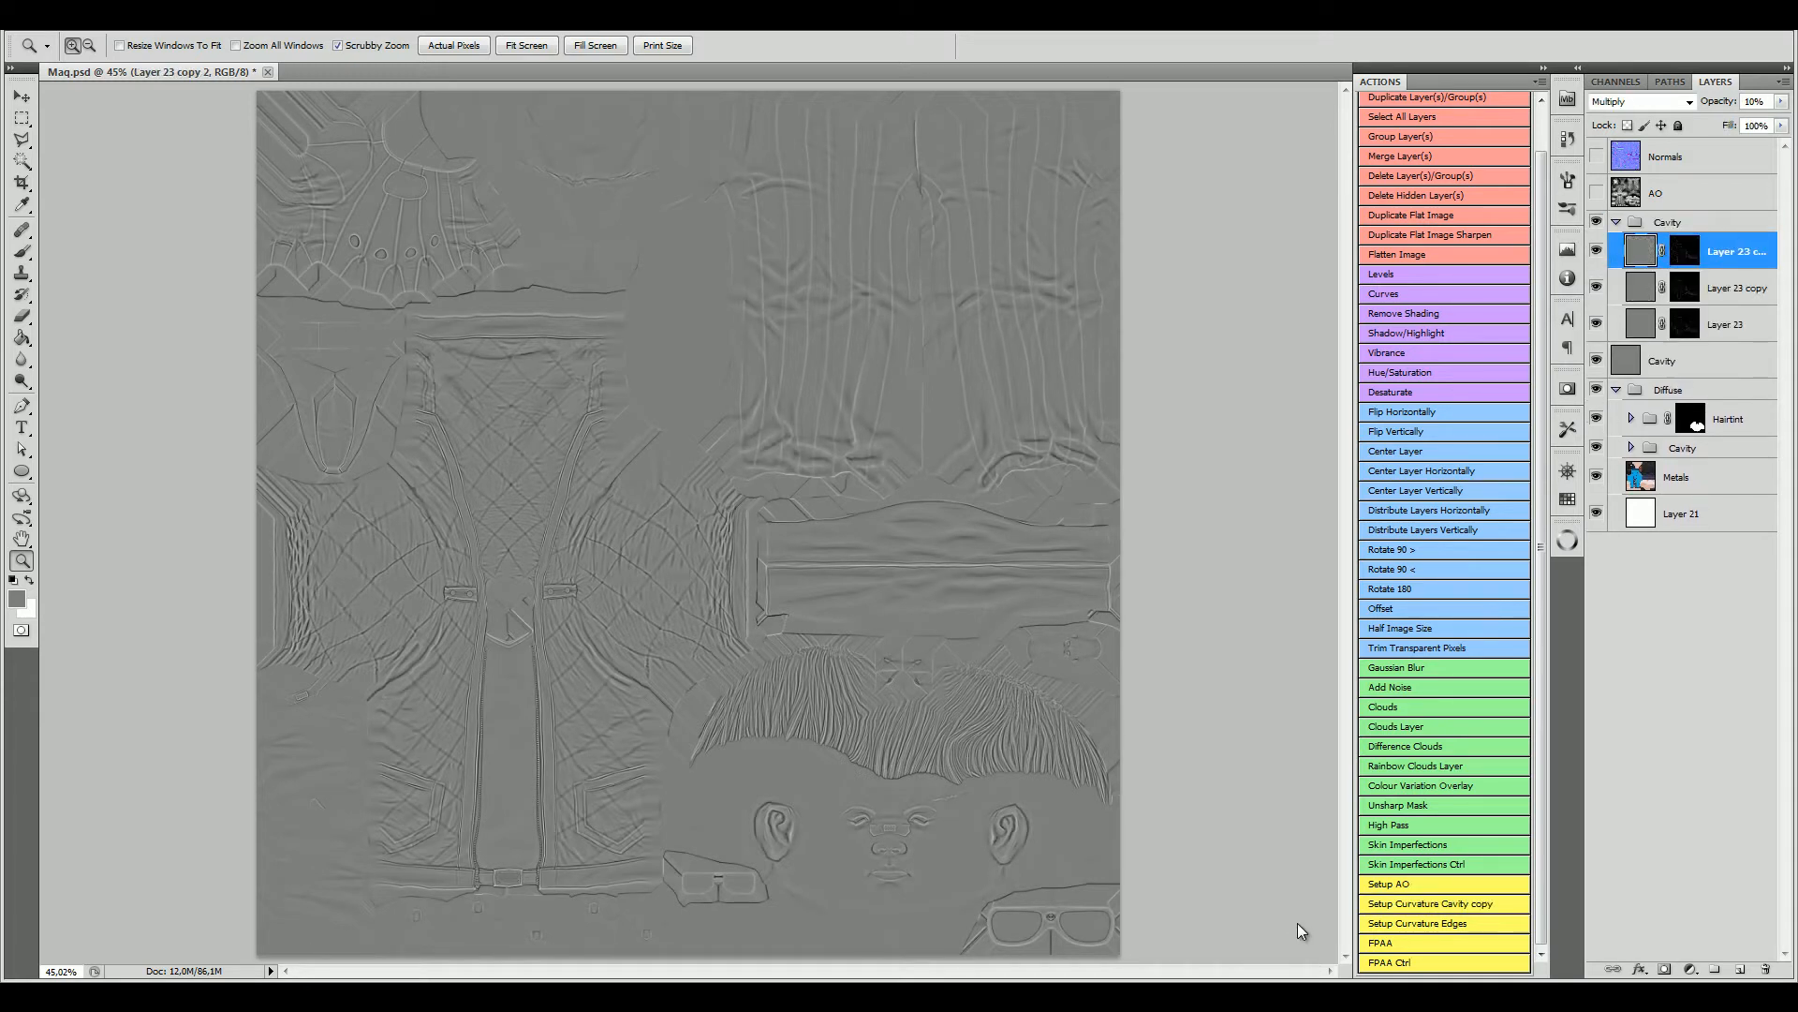
left_click(1597, 361)
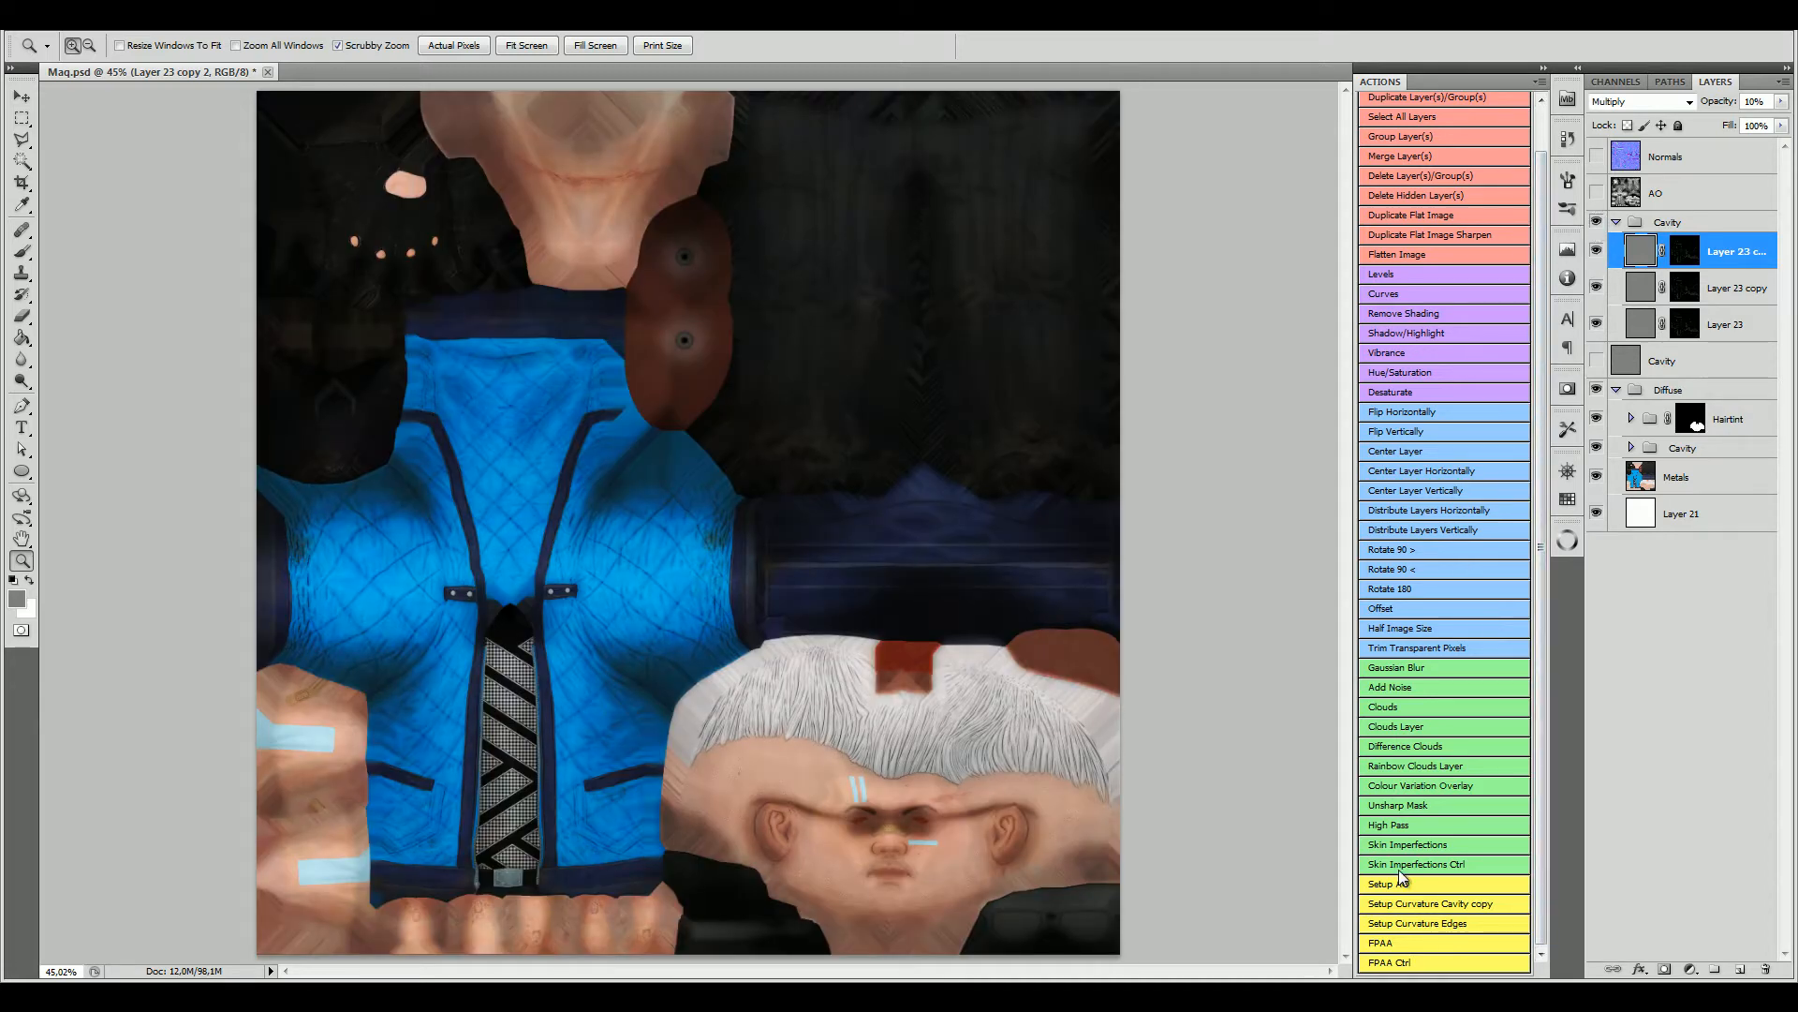
left_click_drag(1668, 222, 1701, 463)
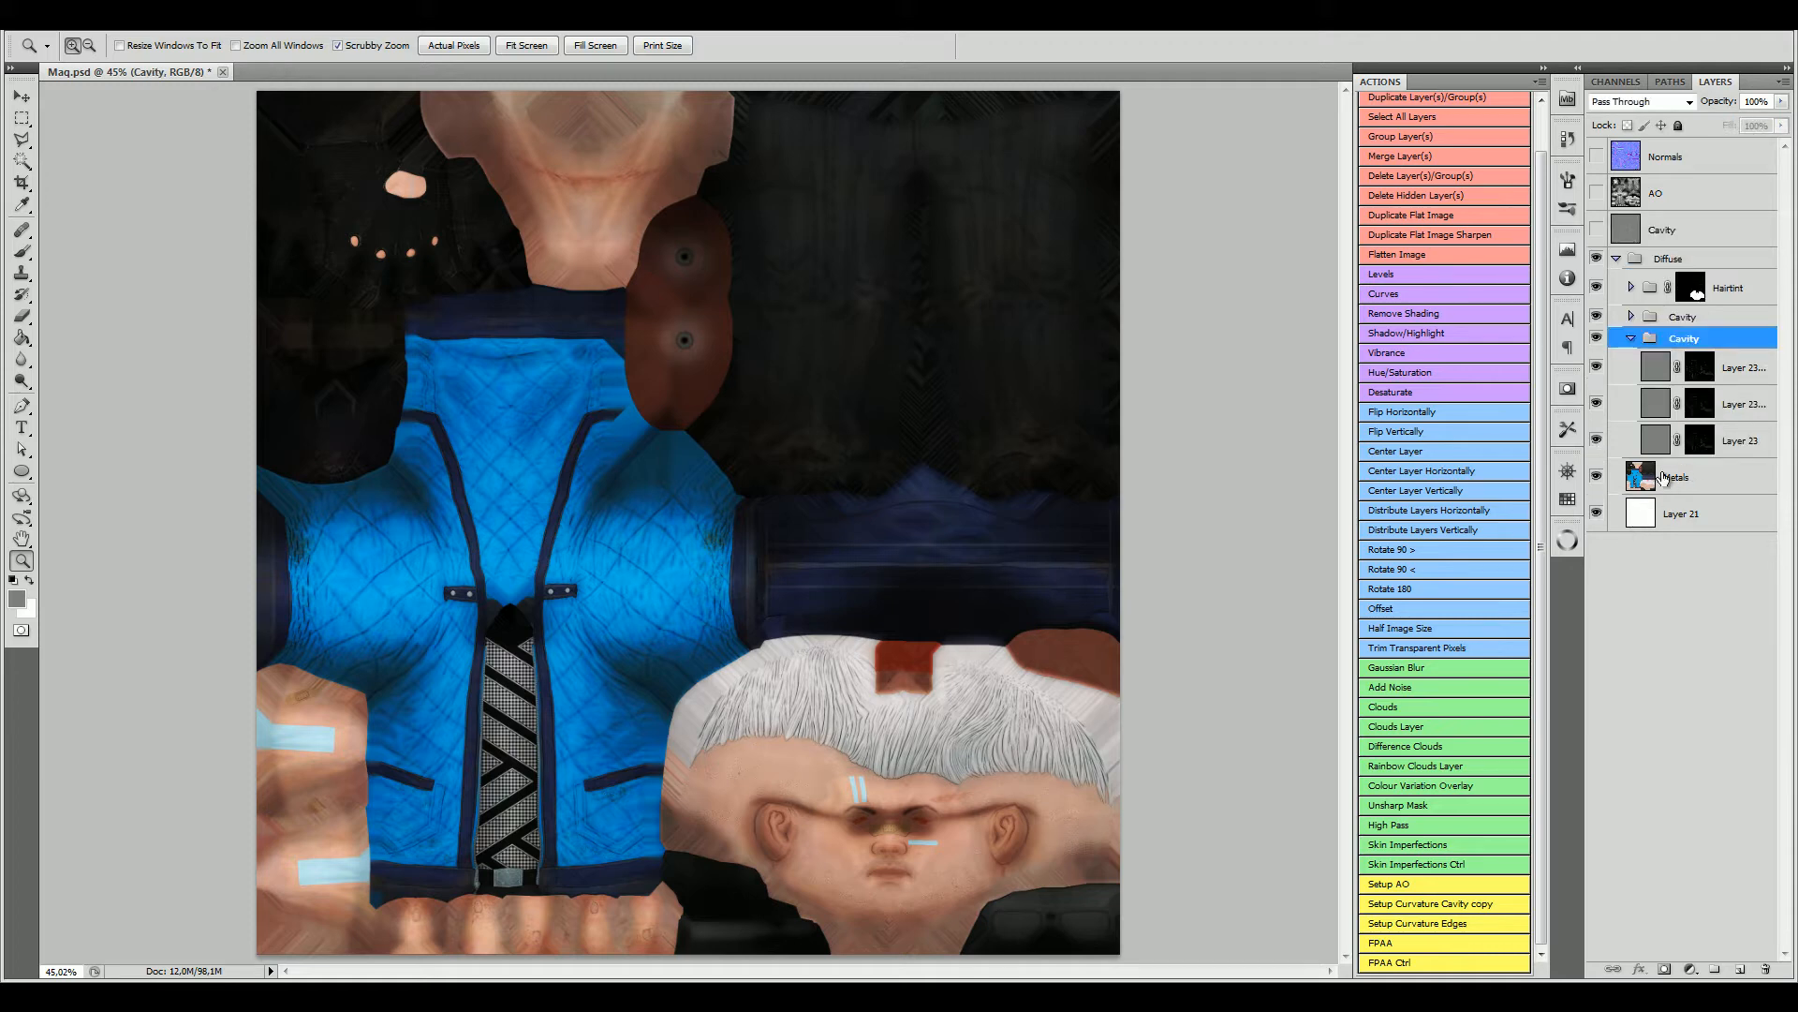
Step: Generate a Highlights group from the Cavity layer with the Setup Curvature Edges action and place it directly above Metals, hiding the source layer
left_click(1613, 235)
left_click(1596, 229)
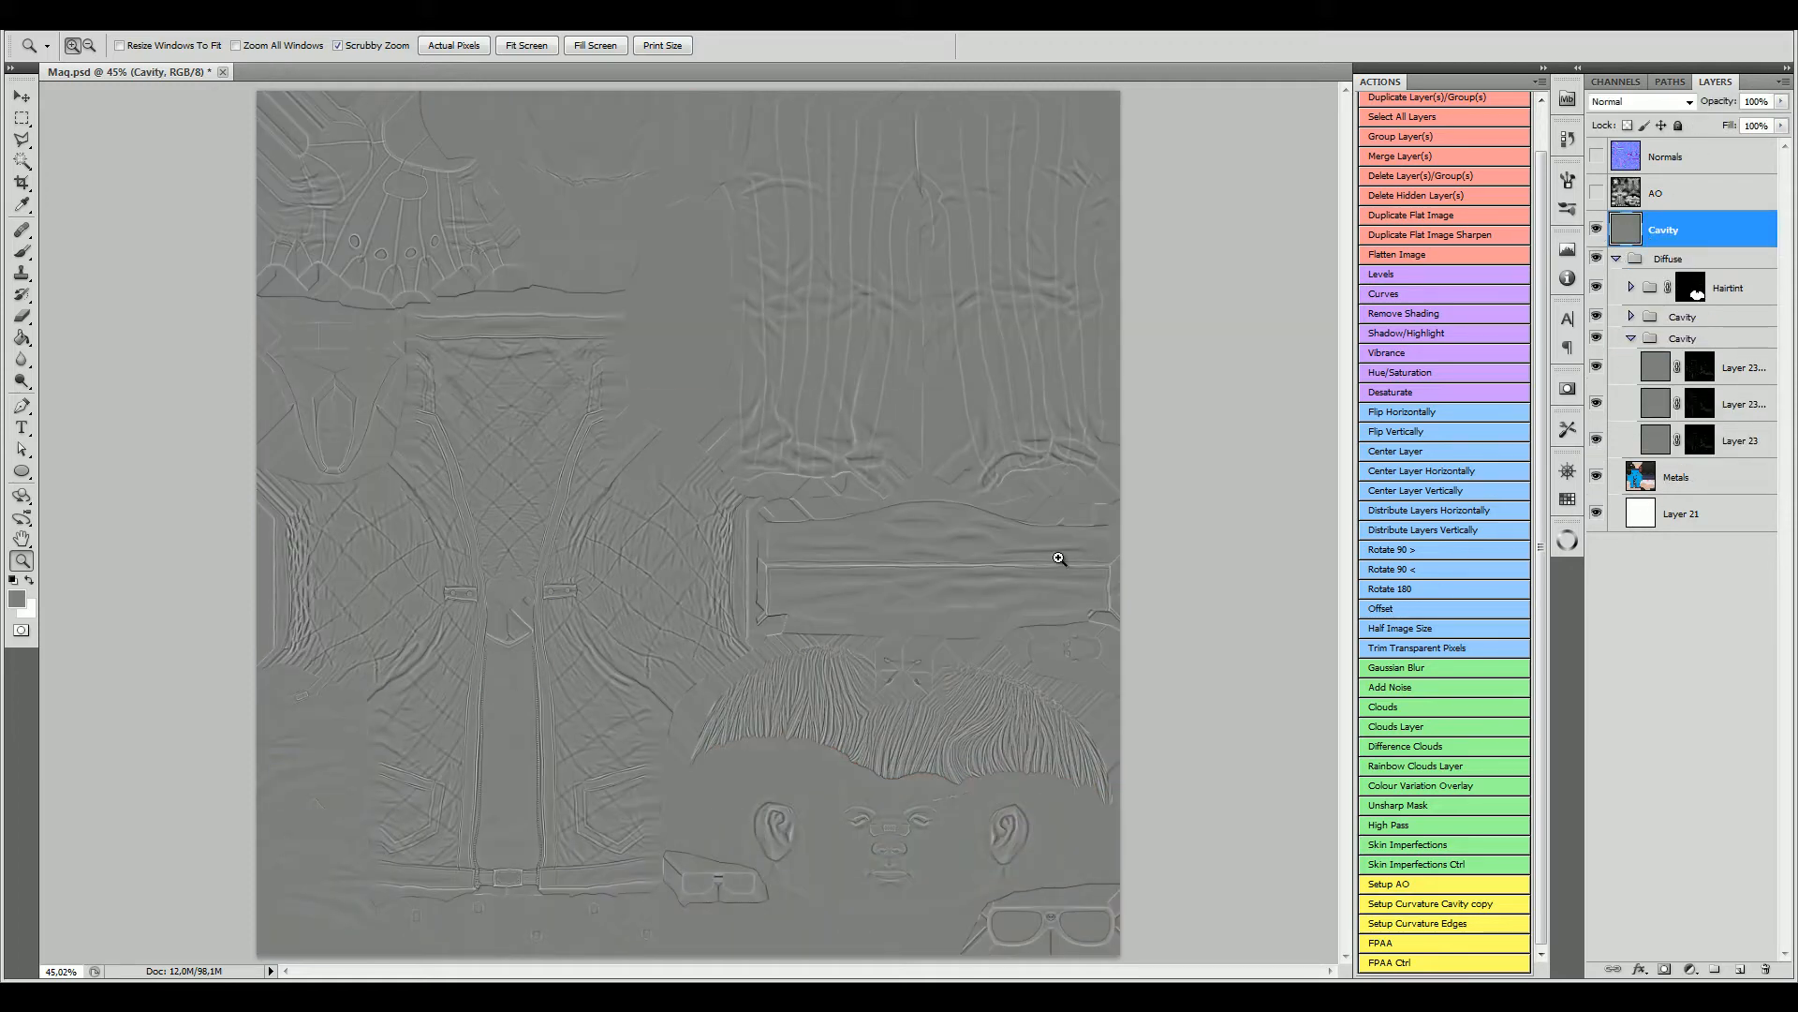
left_click(1462, 949)
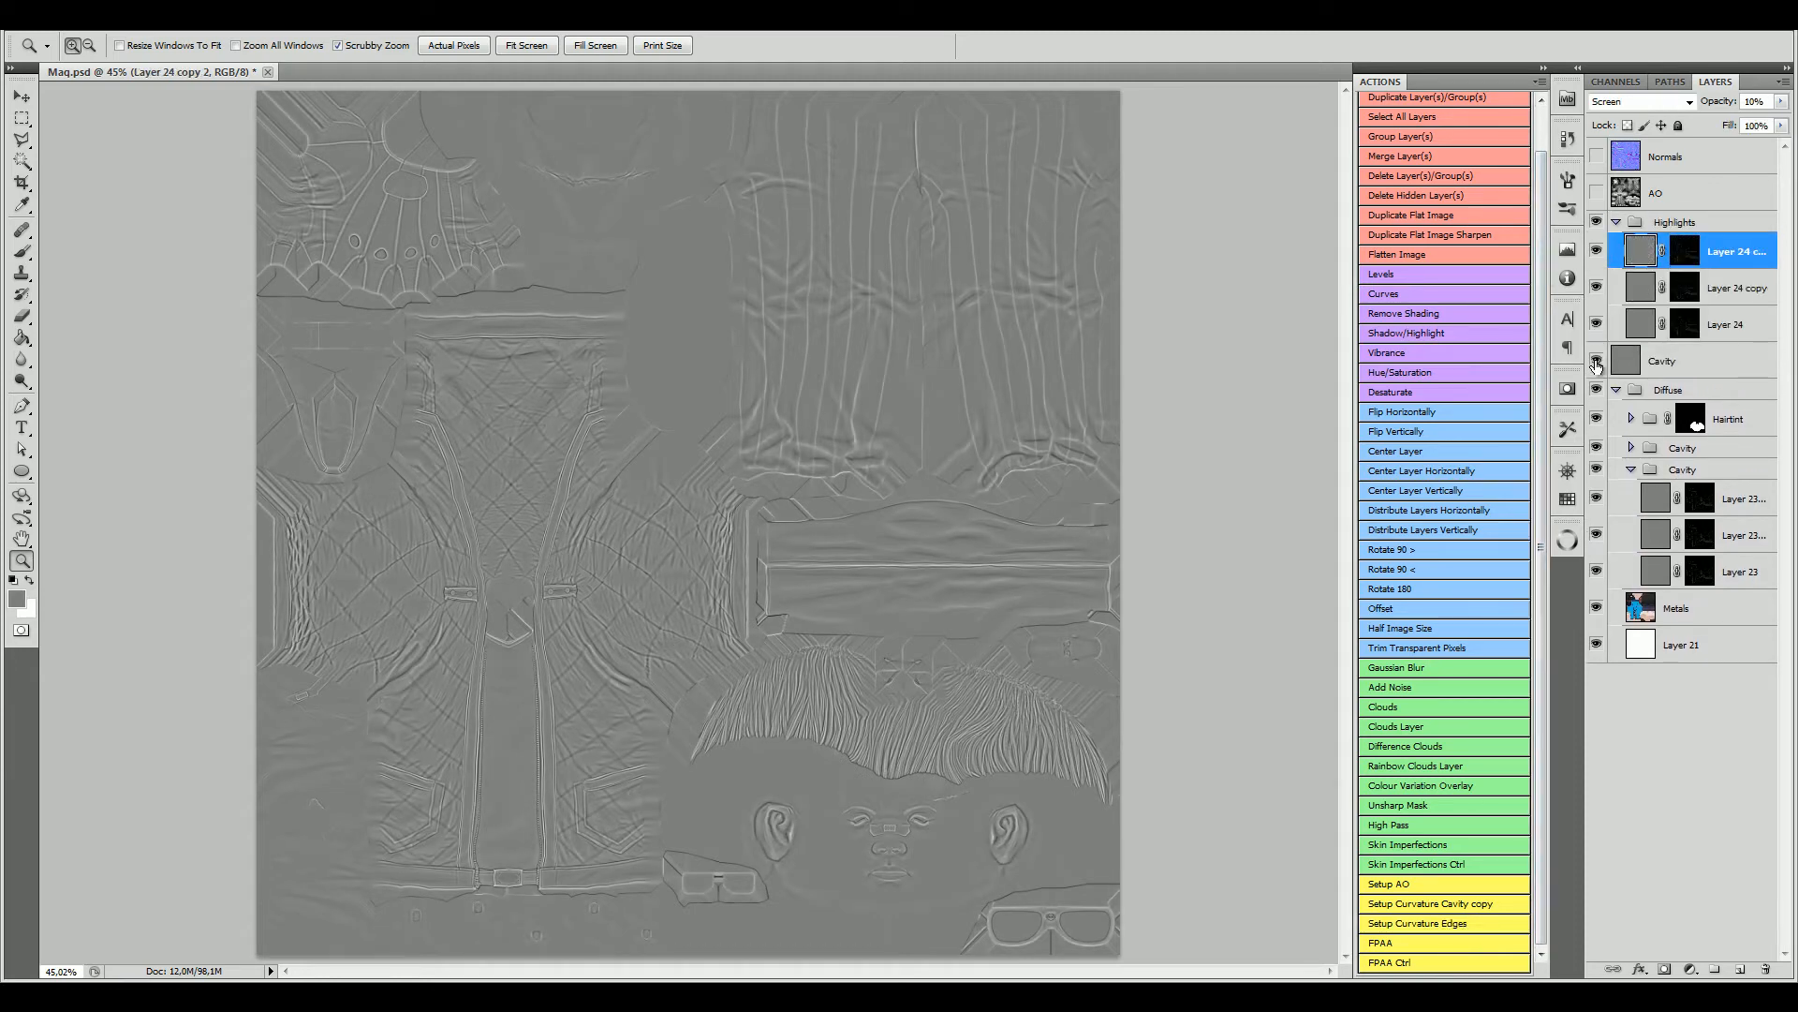
left_click(1597, 362)
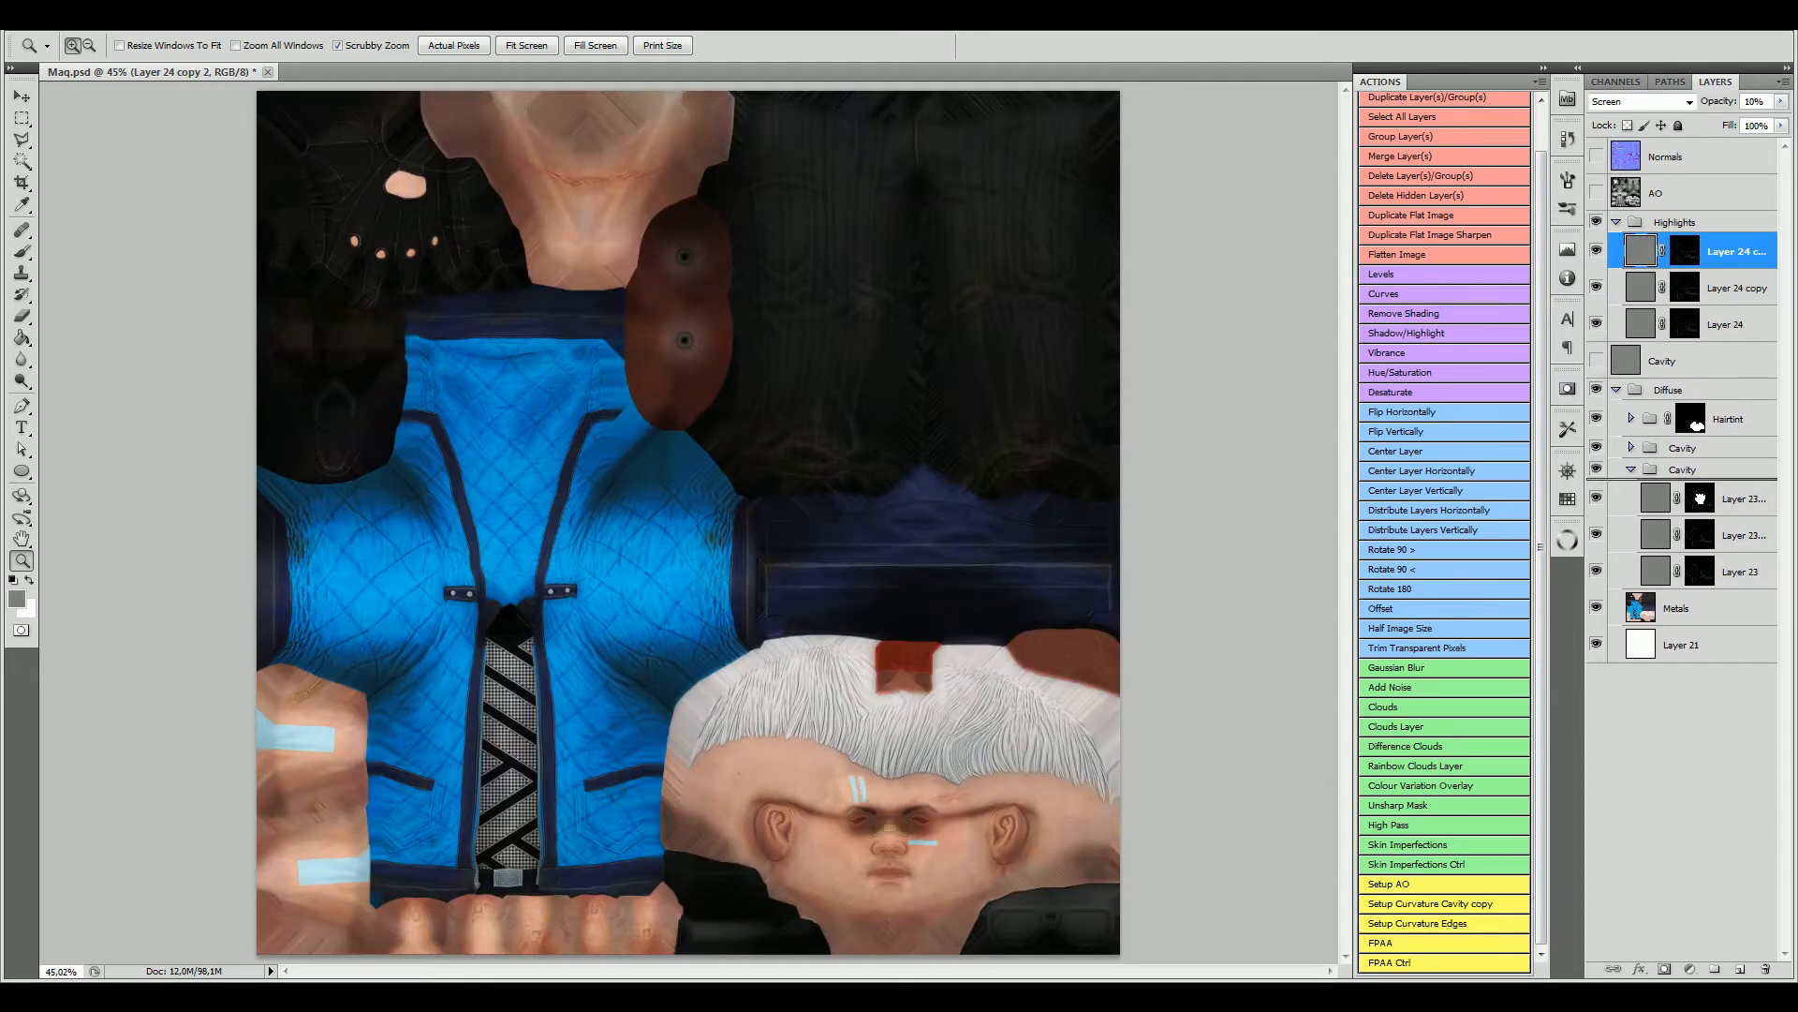
left_click_drag(1700, 497, 1707, 607)
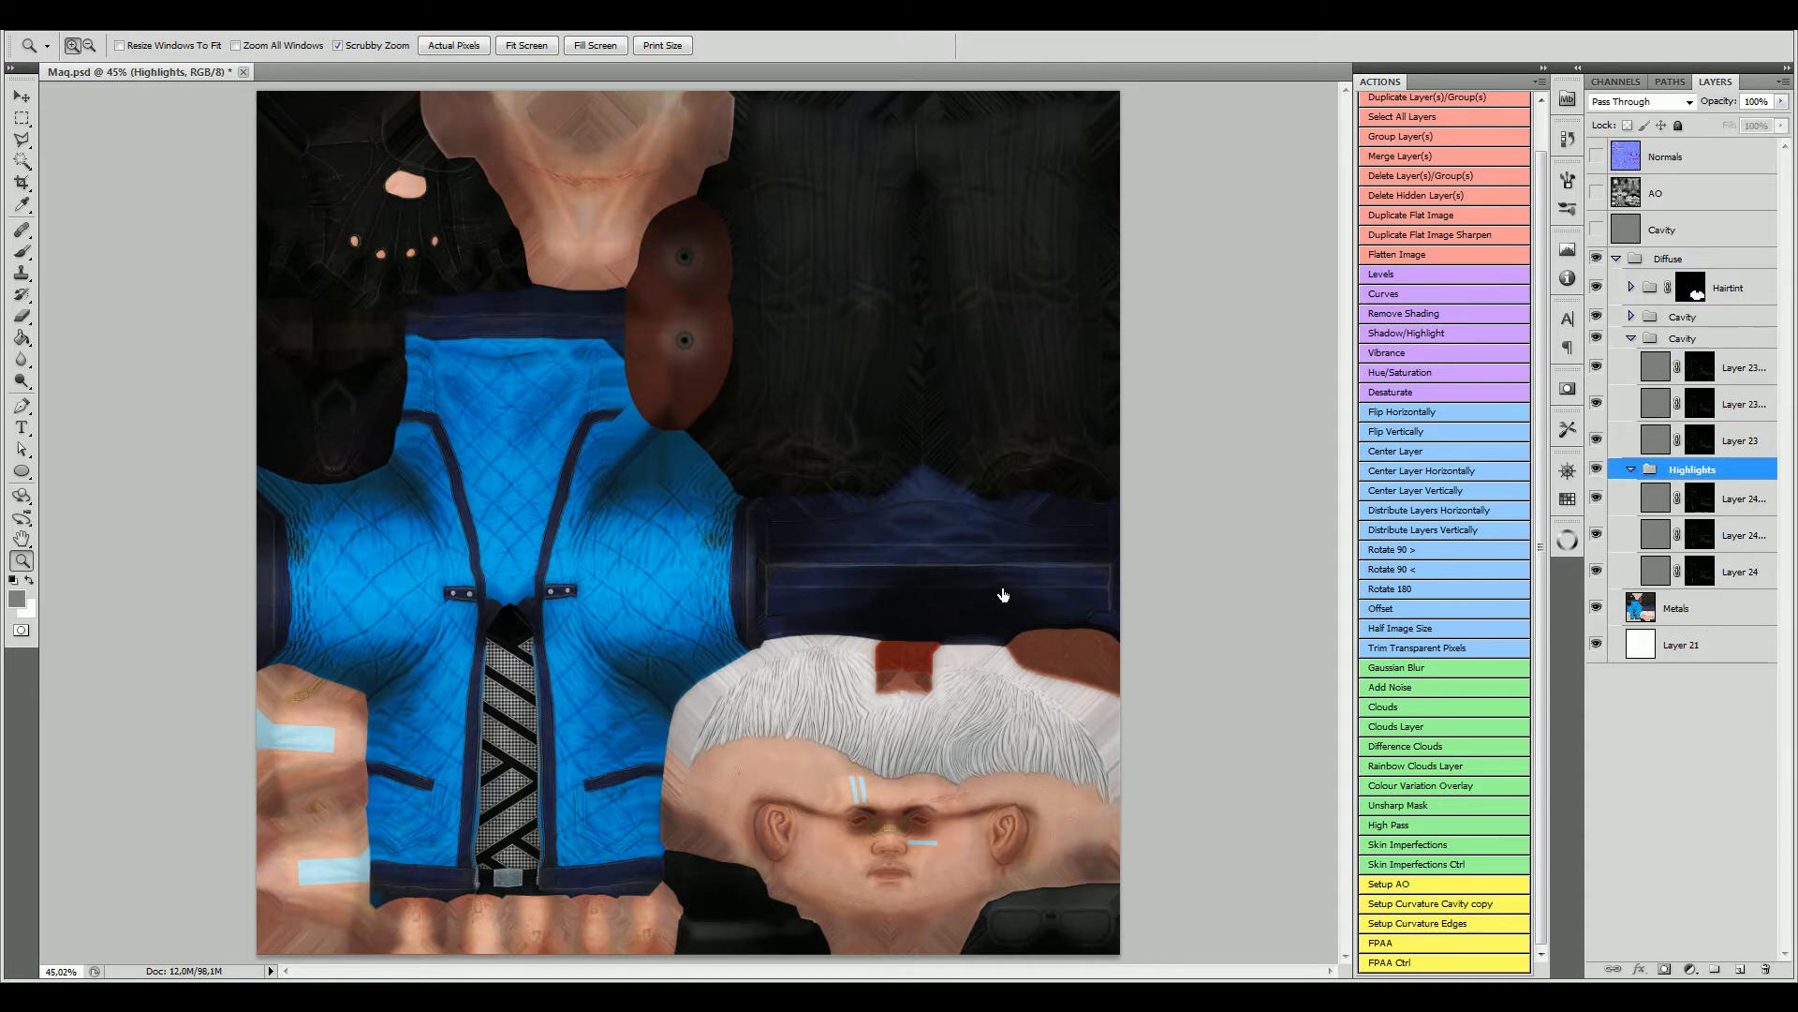
Step: In the Highlights group, adjust Layer 24's opacity and set Layer 24 copy's to 59%, judging the effect on the face
scroll(678, 683, "up", 3)
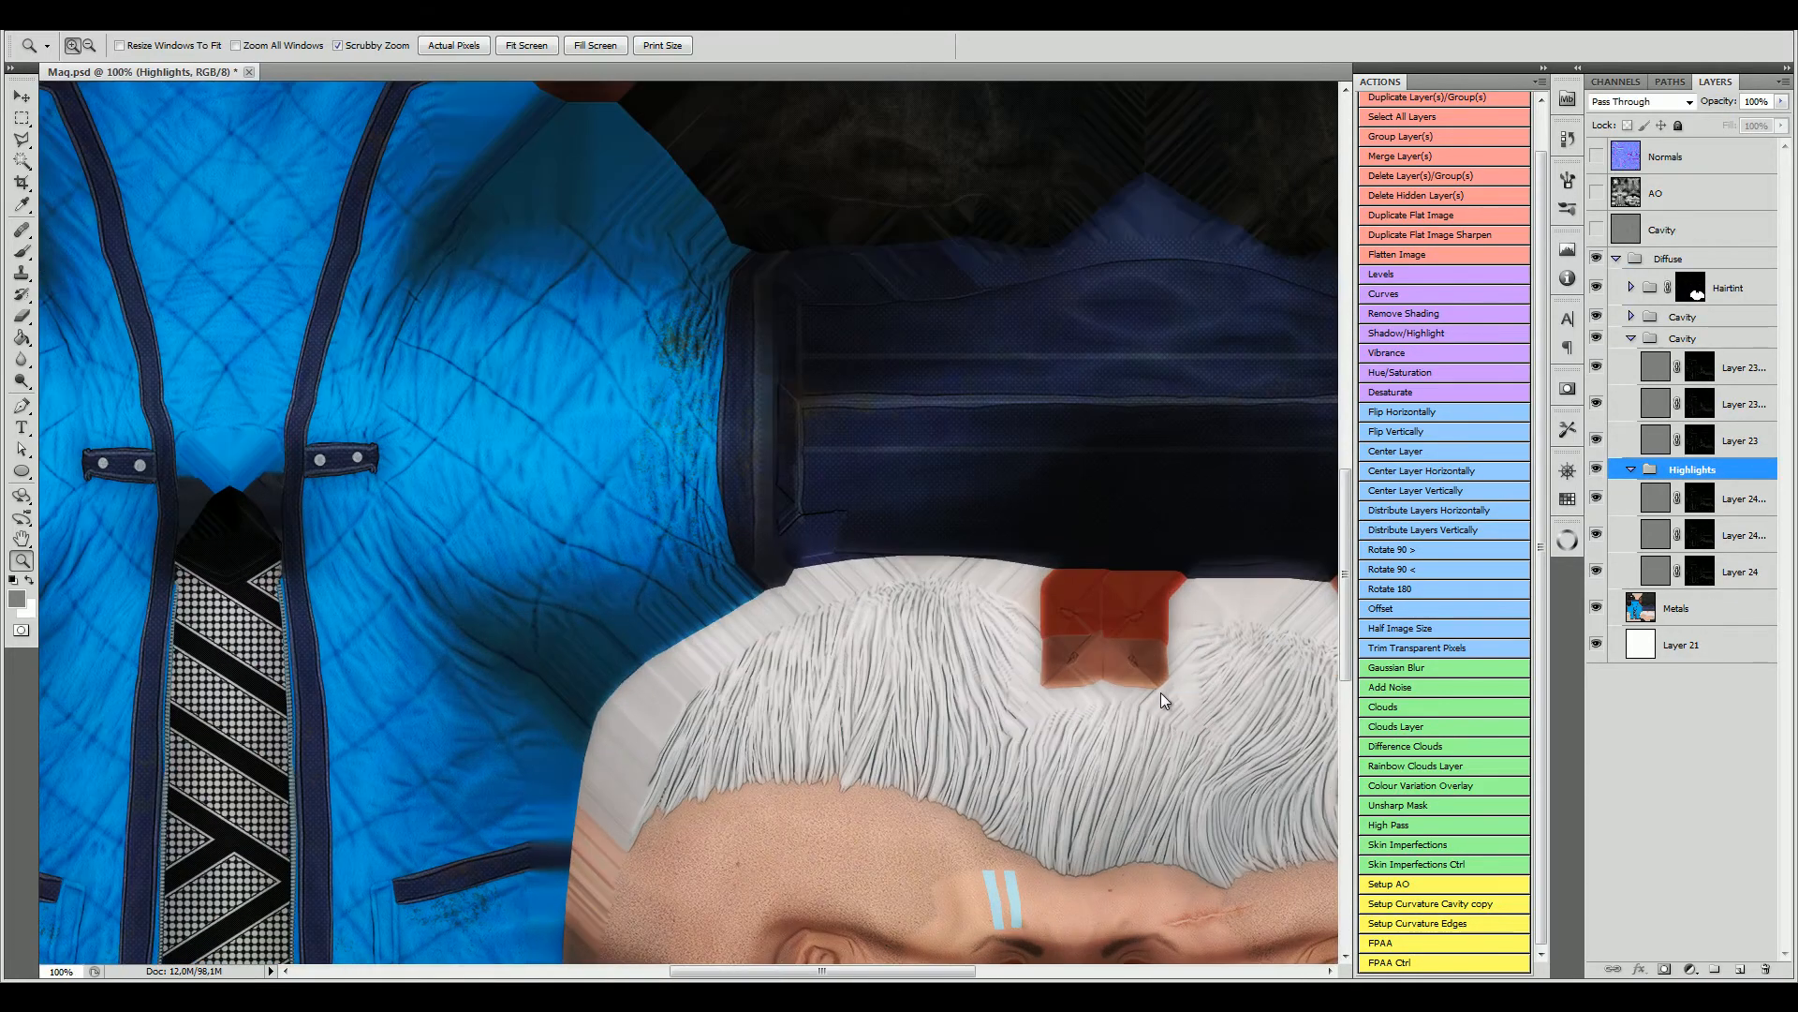
scroll(1160, 693, "up", 1)
left_click_drag(1347, 575, 1346, 675)
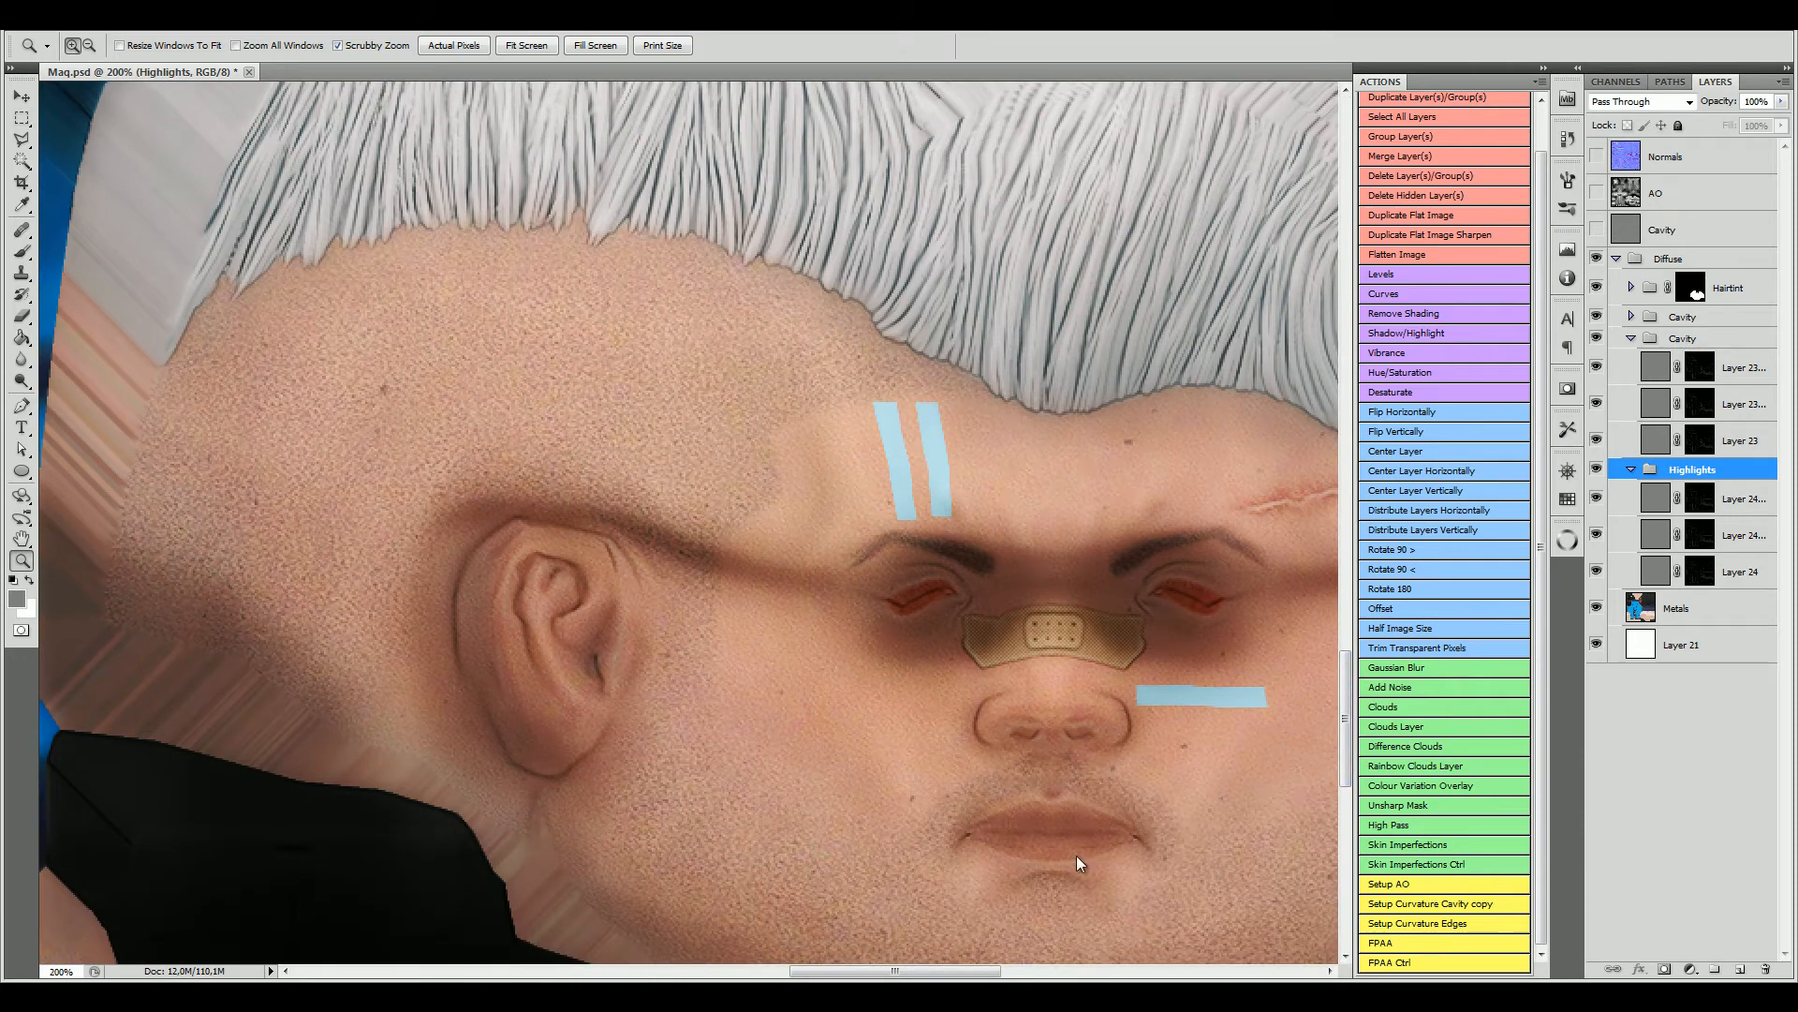
mouse_move(913, 979)
left_mouse_down()
mouse_move(830, 979)
mouse_move(883, 979)
left_mouse_up()
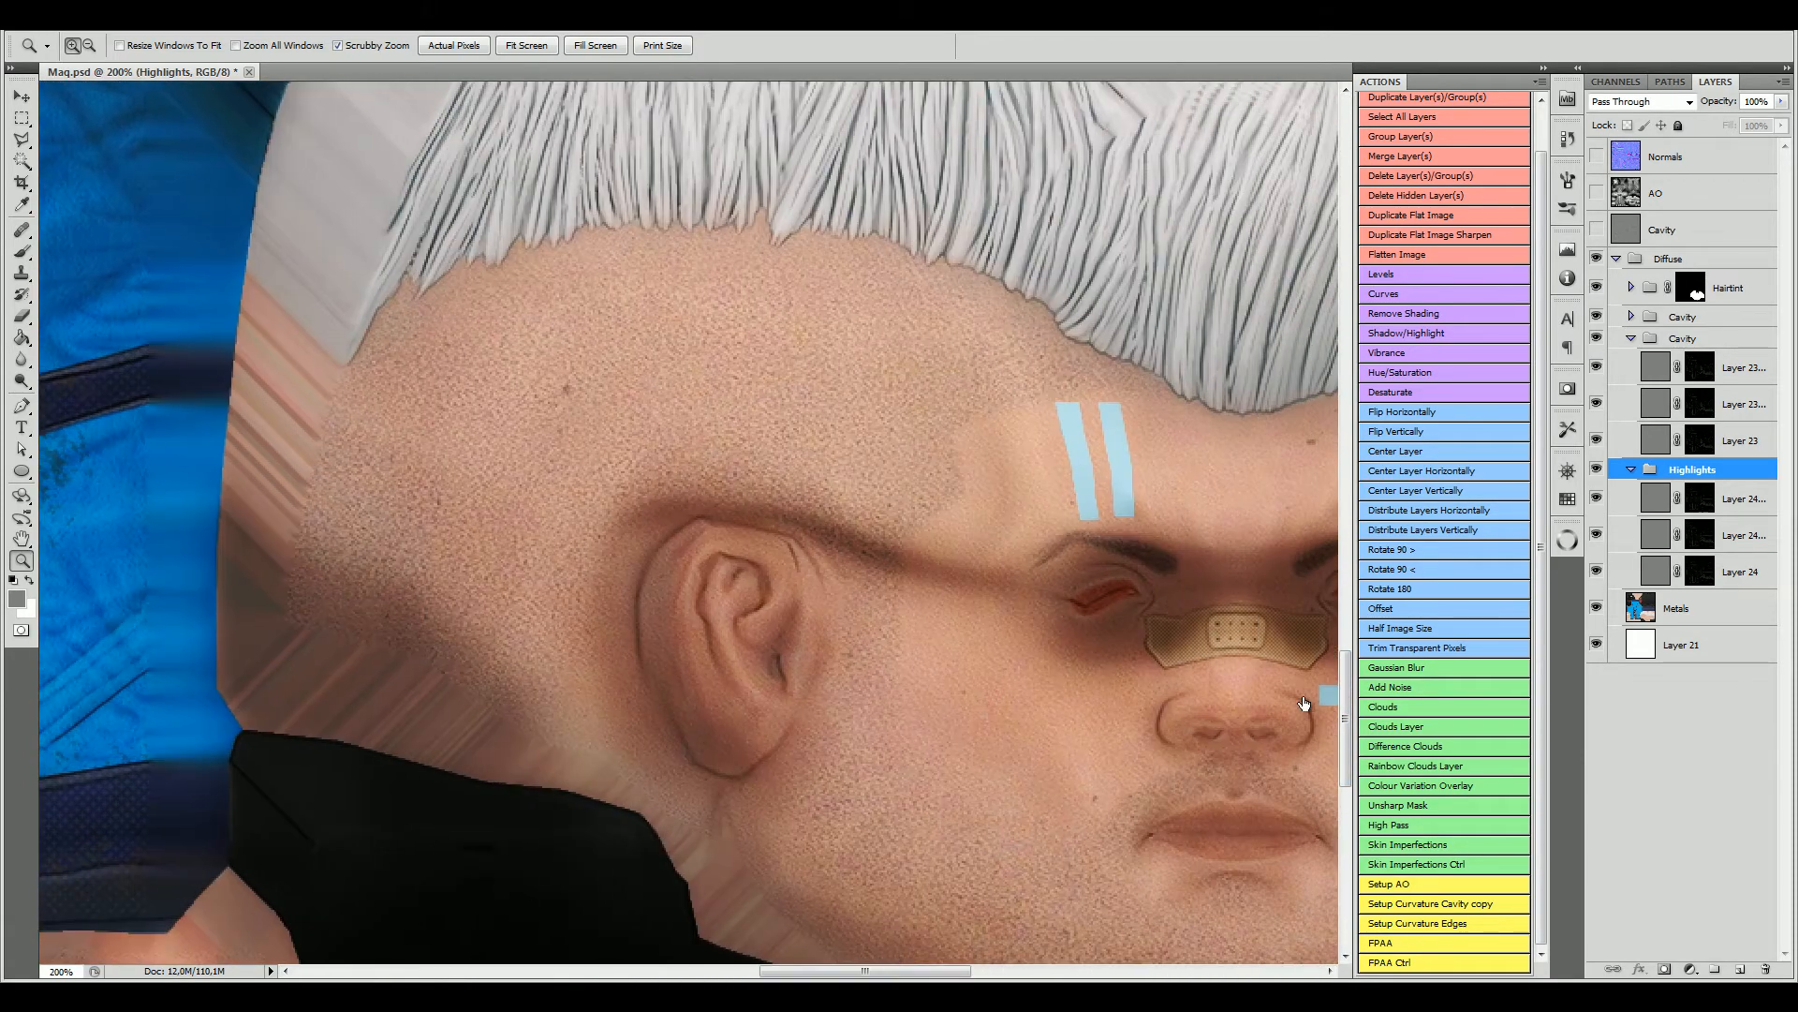
left_click(1656, 567)
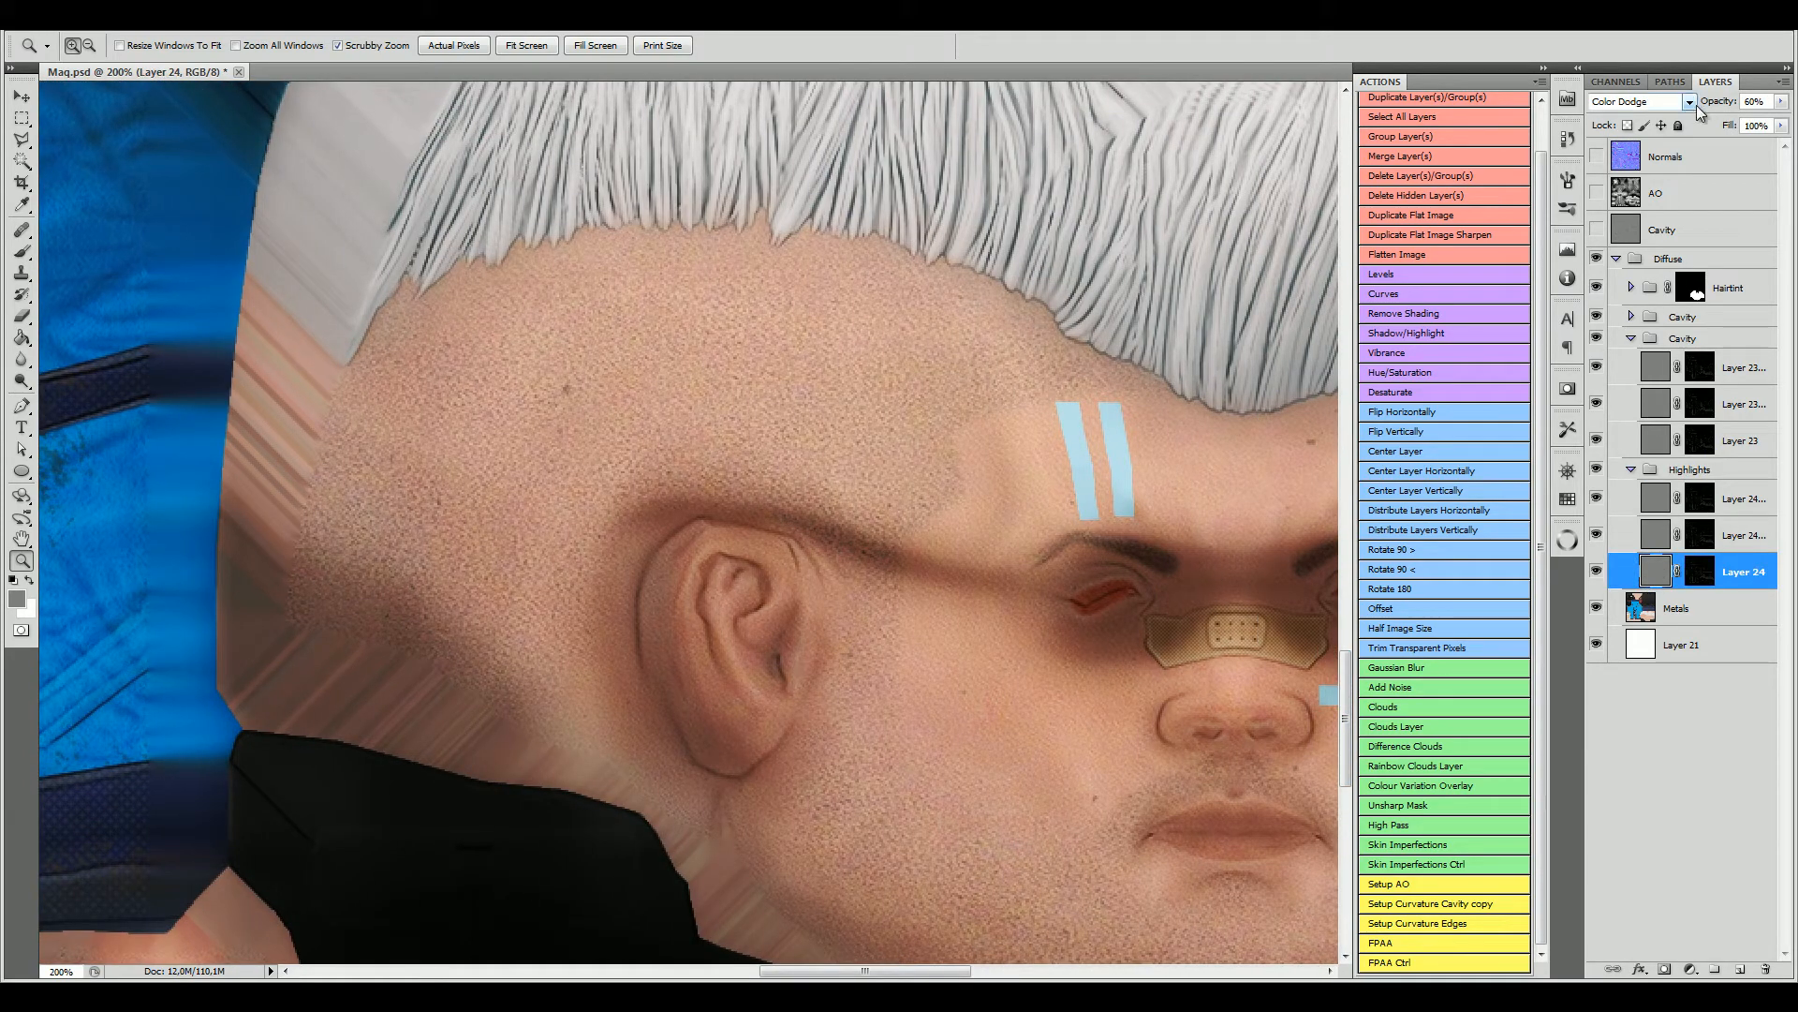
left_click_drag(1717, 106, 1728, 109)
left_click(1652, 541)
mouse_move(1719, 102)
left_mouse_down()
mouse_move(1778, 104)
mouse_move(1719, 103)
left_mouse_up()
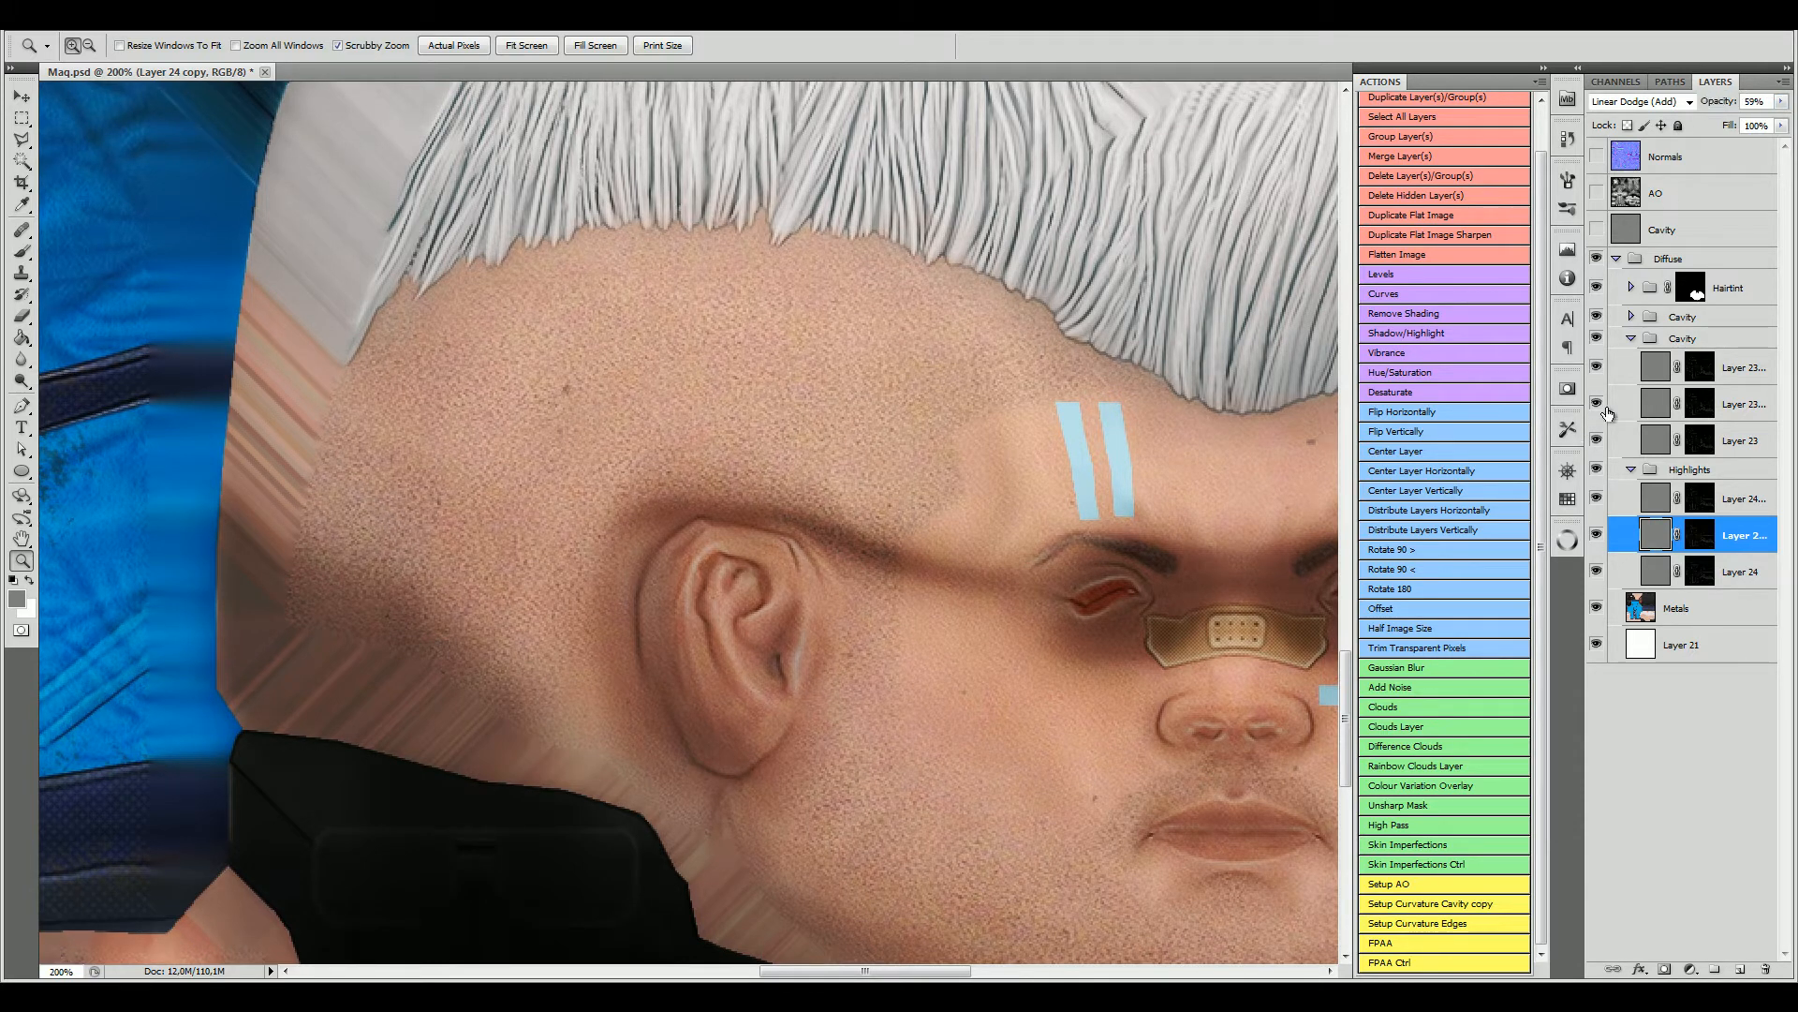
Step: In the lower Cavity group, set Layer 23's opacity to 99% and Layer 23 copy's to 56%
left_click(1672, 339)
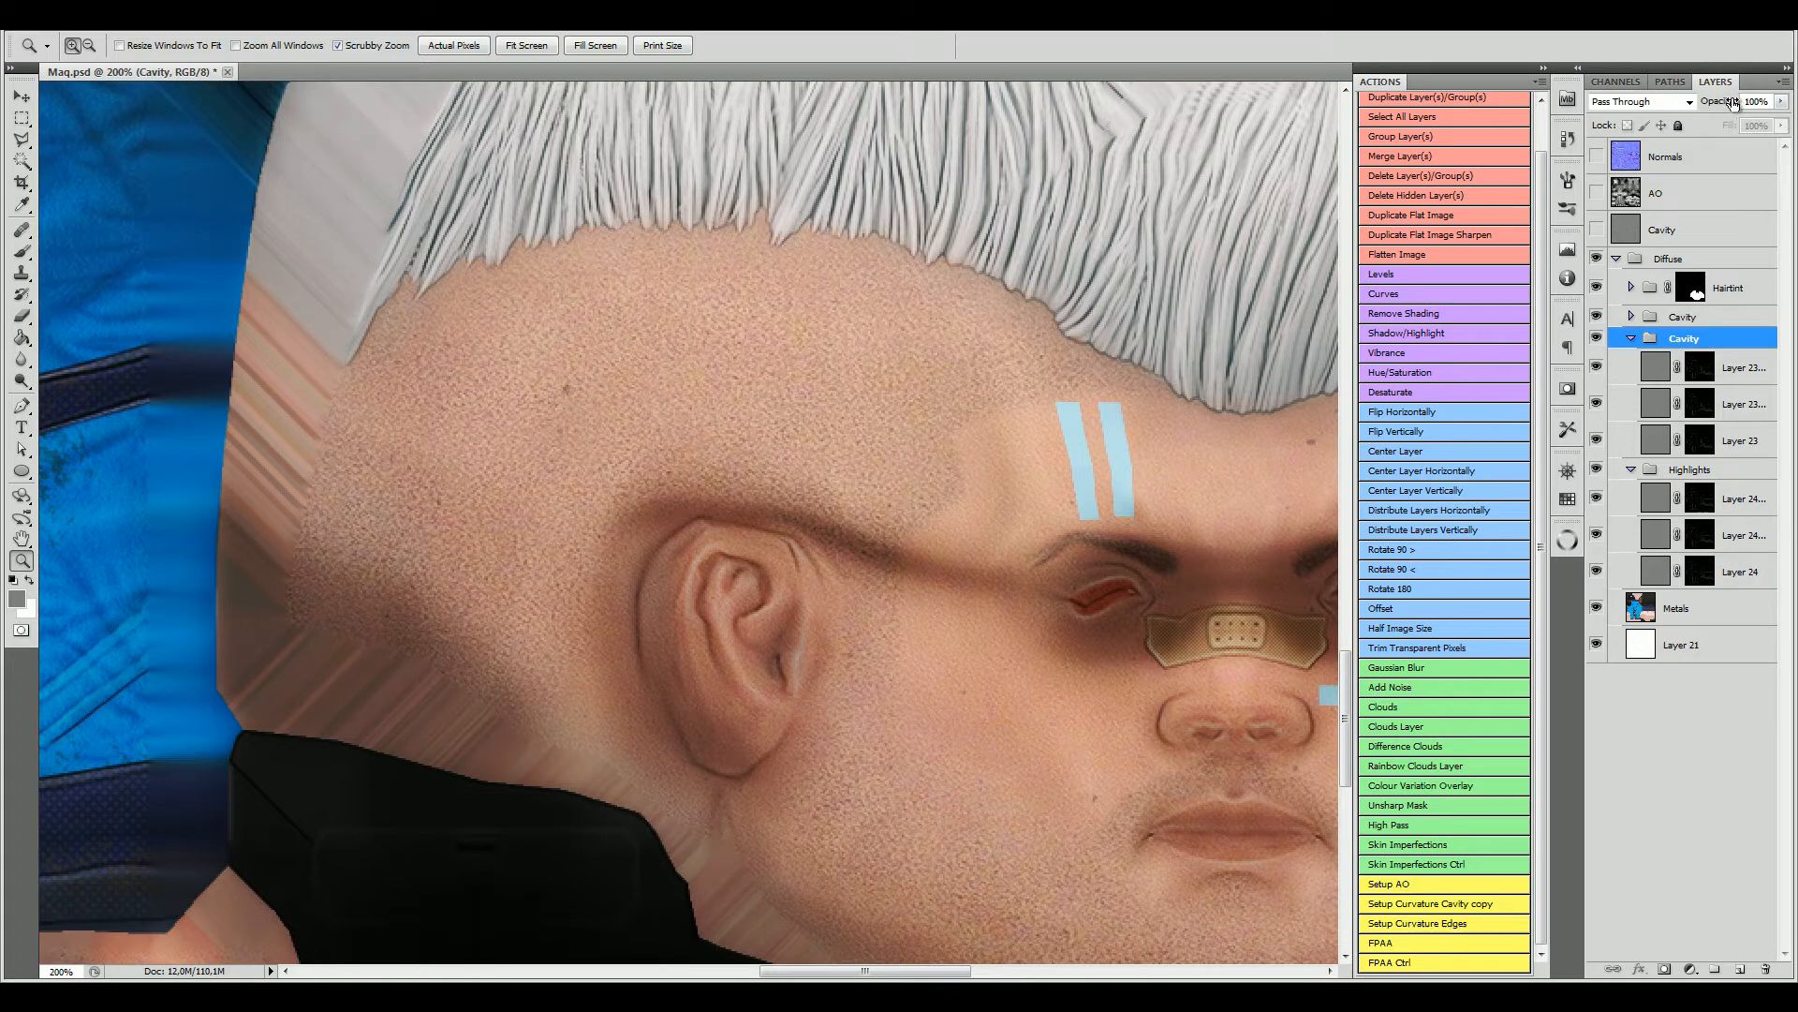
left_click(1631, 338)
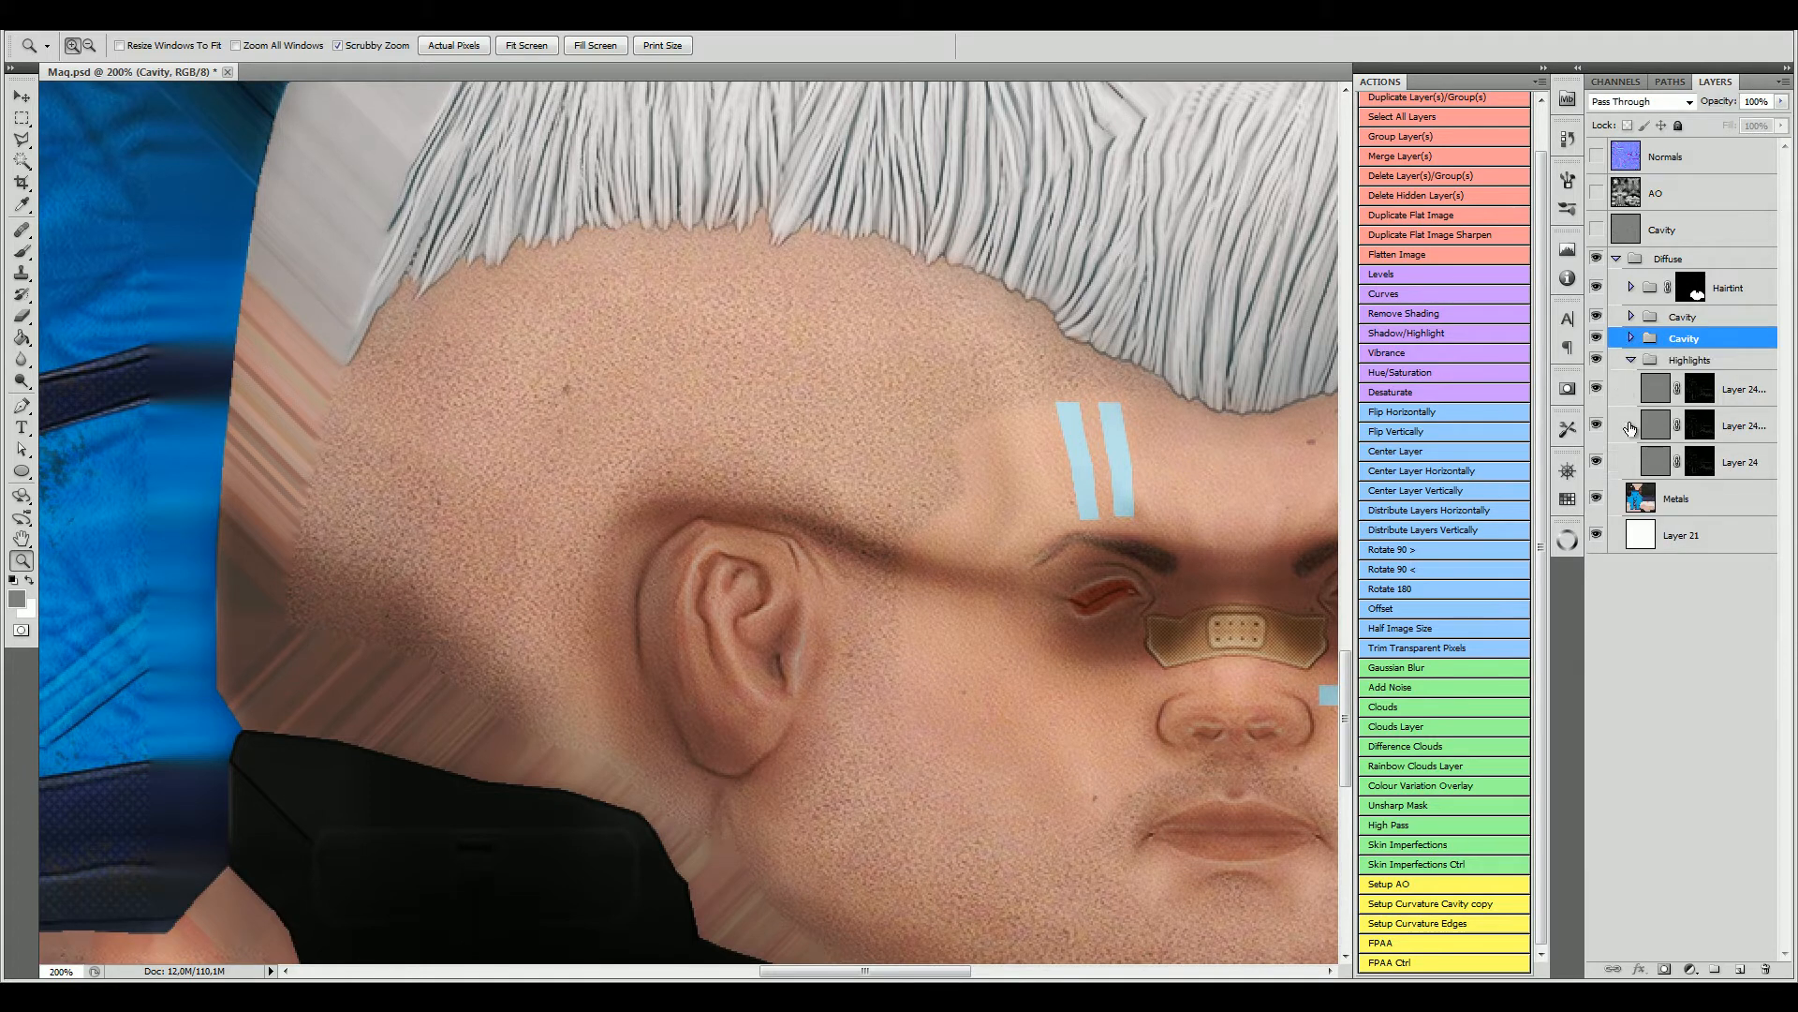
left_click(1631, 338)
left_click(1656, 438)
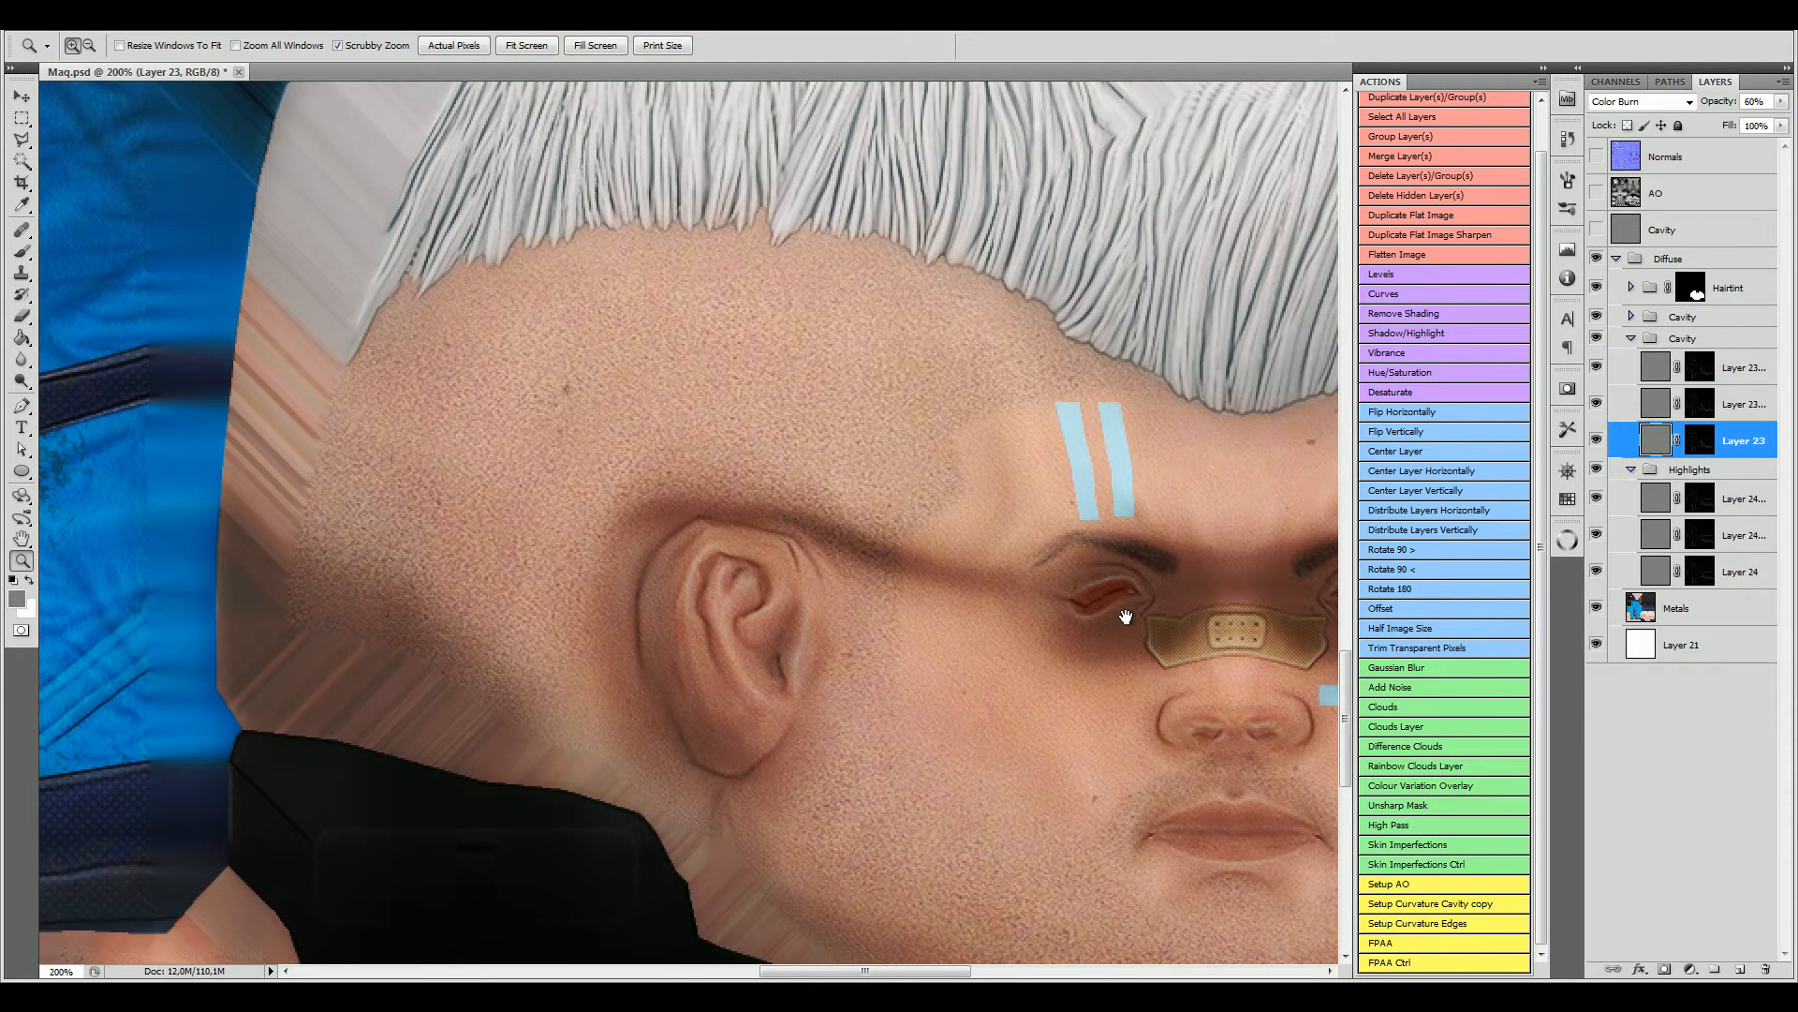
left_click_drag(1125, 617, 699, 480)
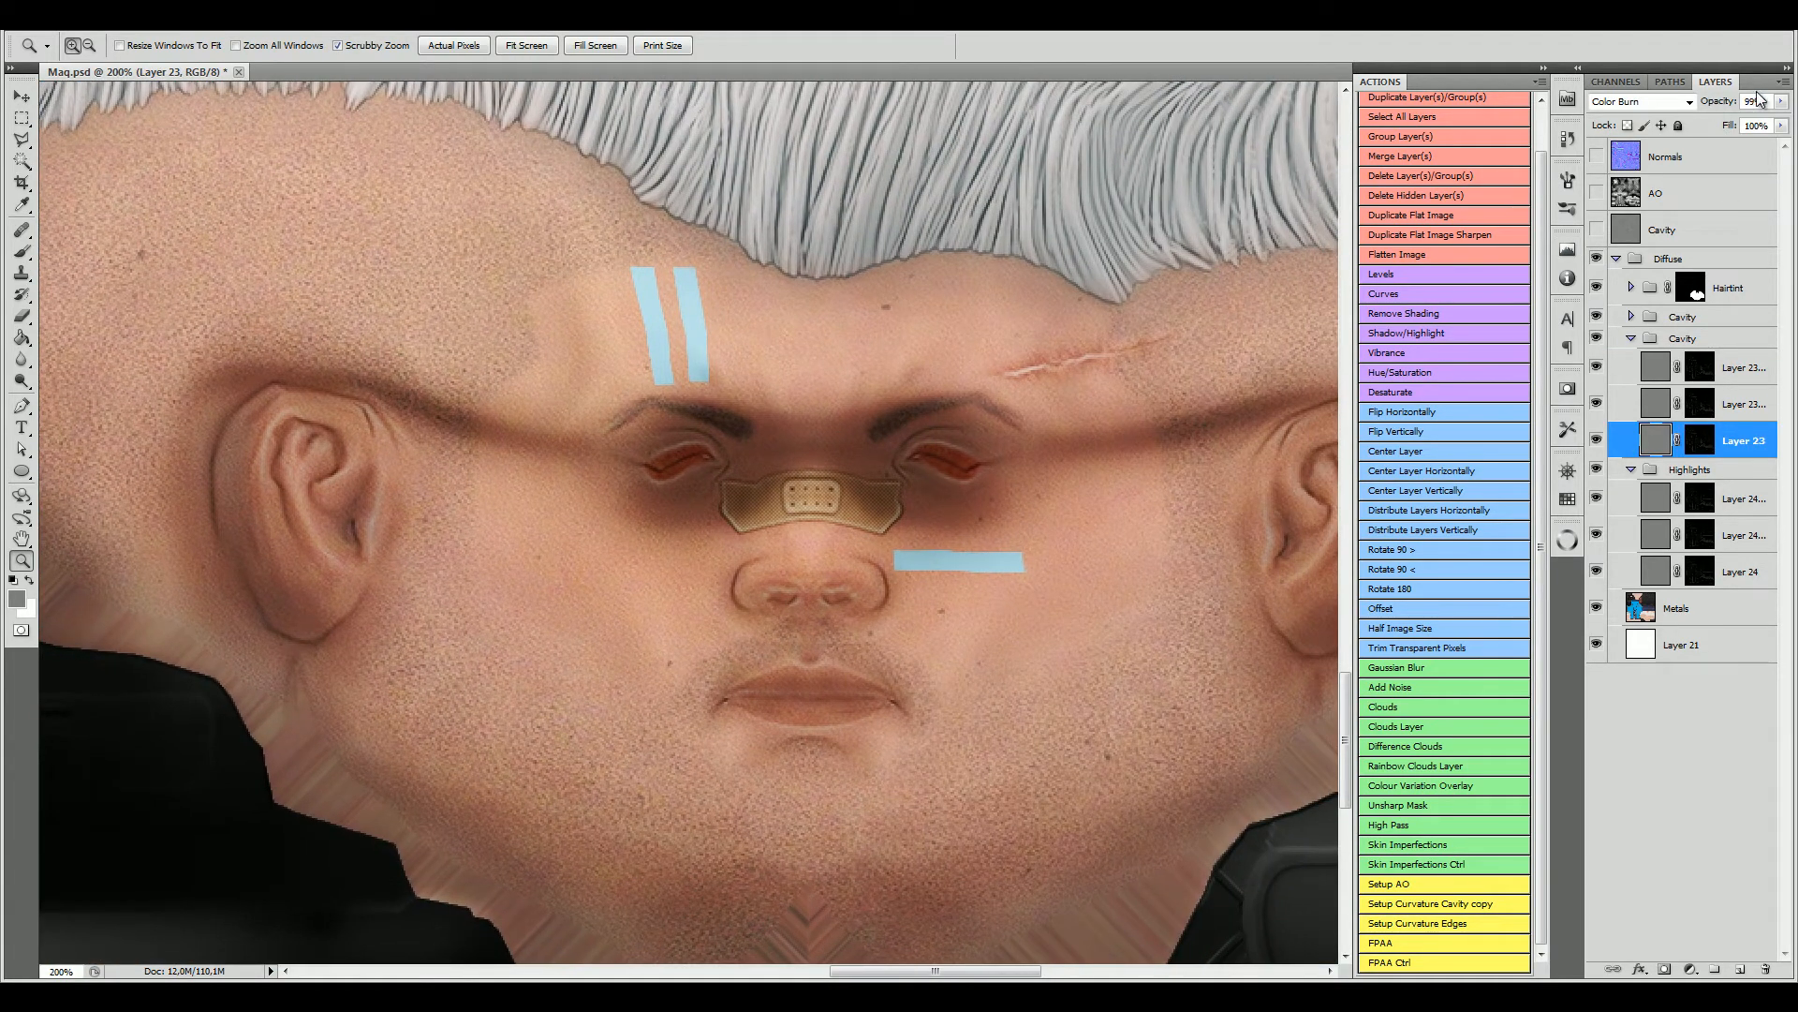
left_click(1656, 397)
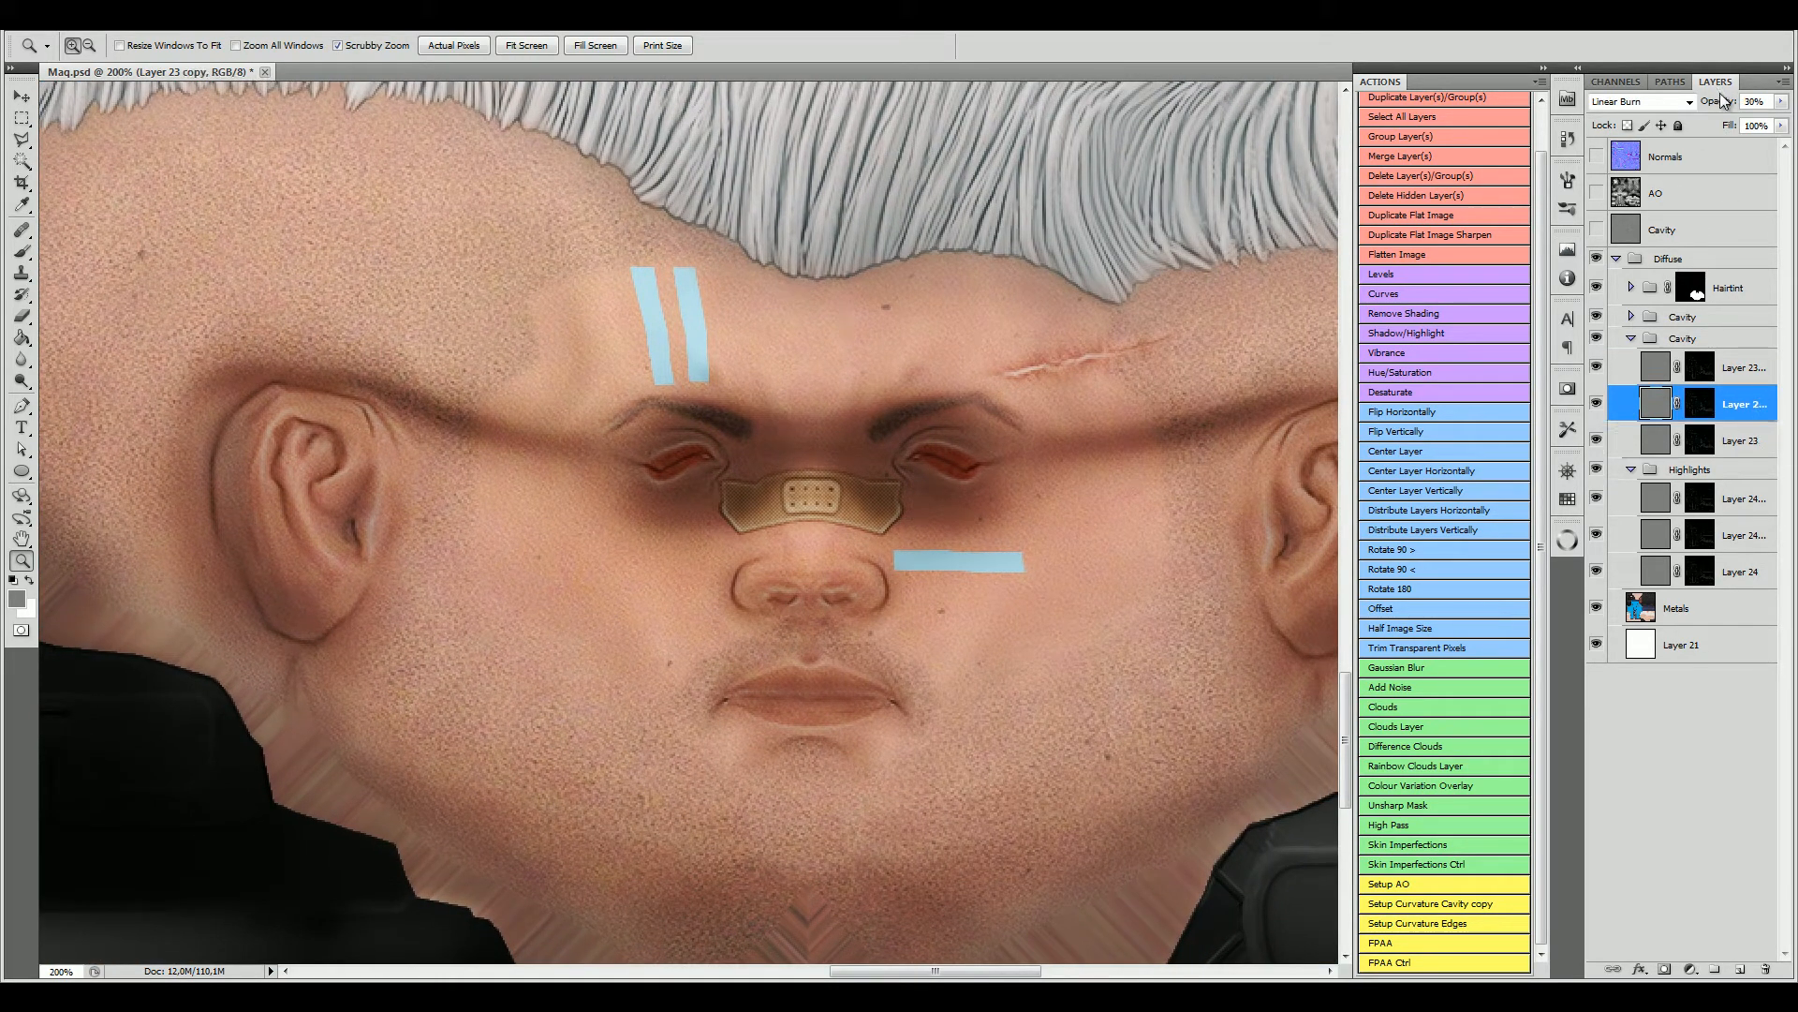
mouse_move(1714, 105)
left_mouse_down()
mouse_move(1747, 103)
mouse_move(1714, 110)
left_mouse_up()
Step: Examine the hair, fingers and jacket up close, comparing the sleeve with the lower Cavity group and the Highlights group hidden in turn
left_click_drag(1148, 334, 846, 599)
left_click_drag(1040, 587, 1311, 745)
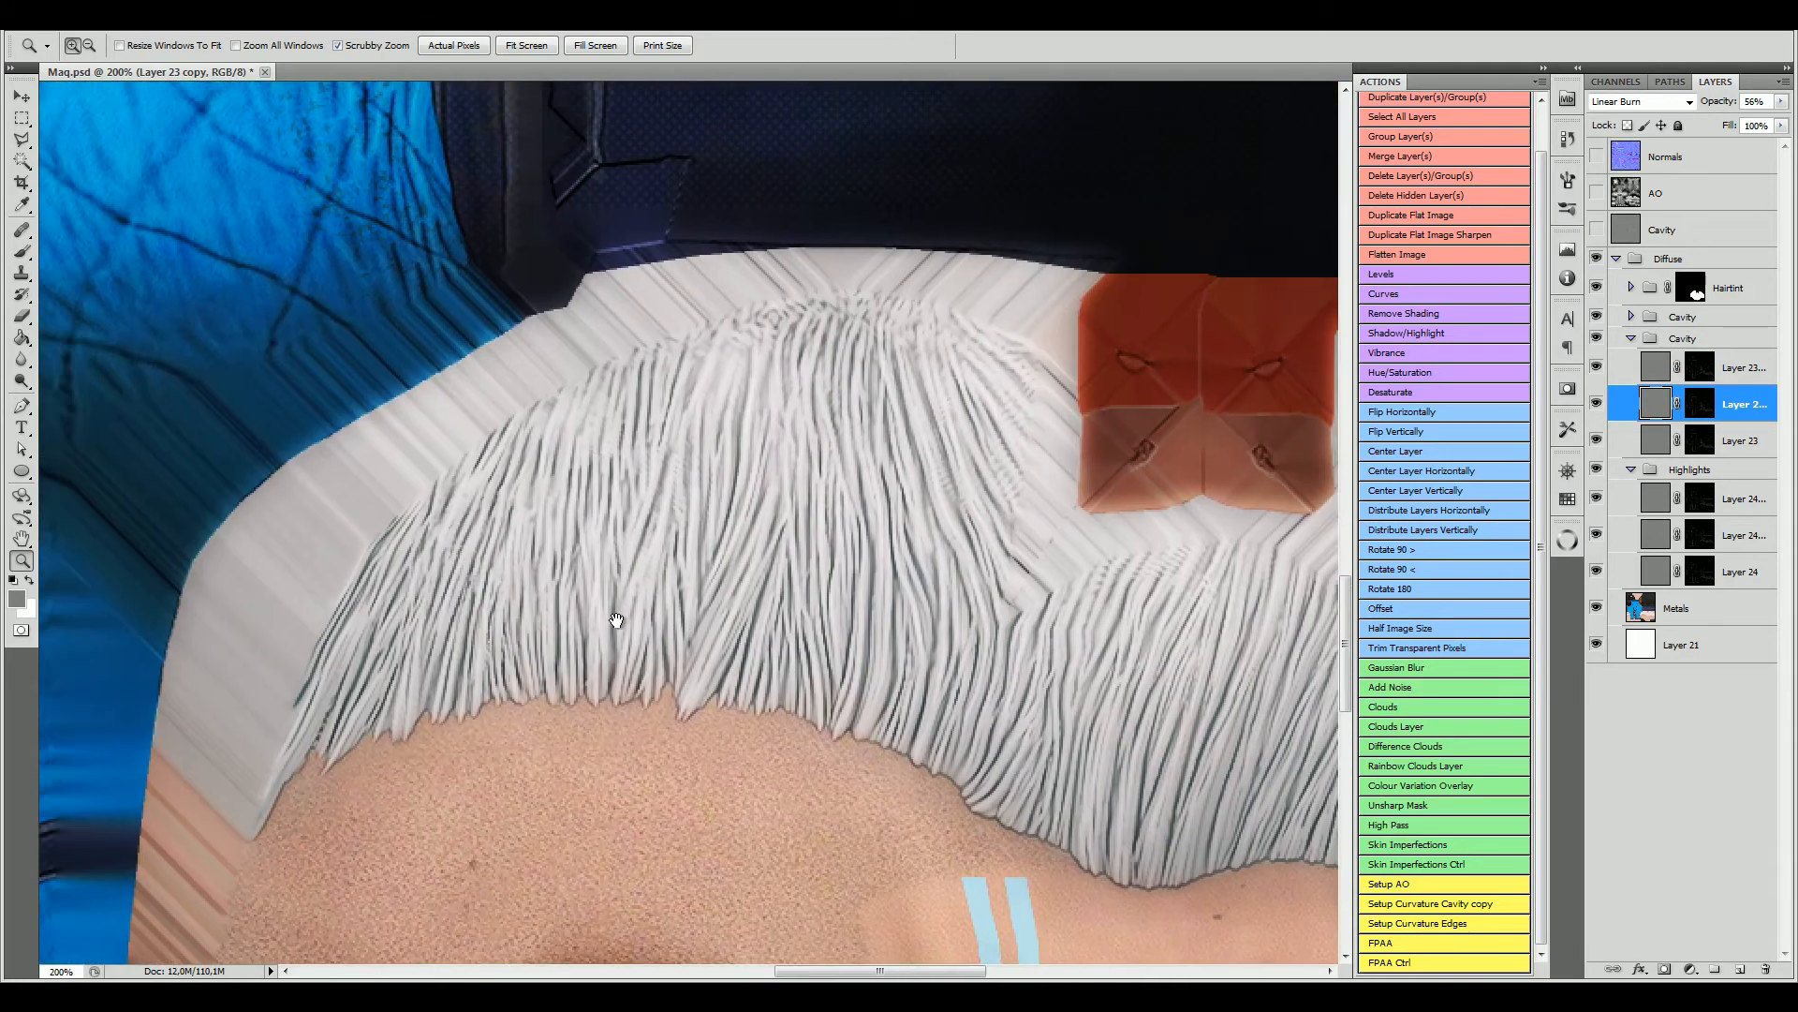
left_click_drag(449, 651, 947, 363)
left_click_drag(900, 566, 959, 337)
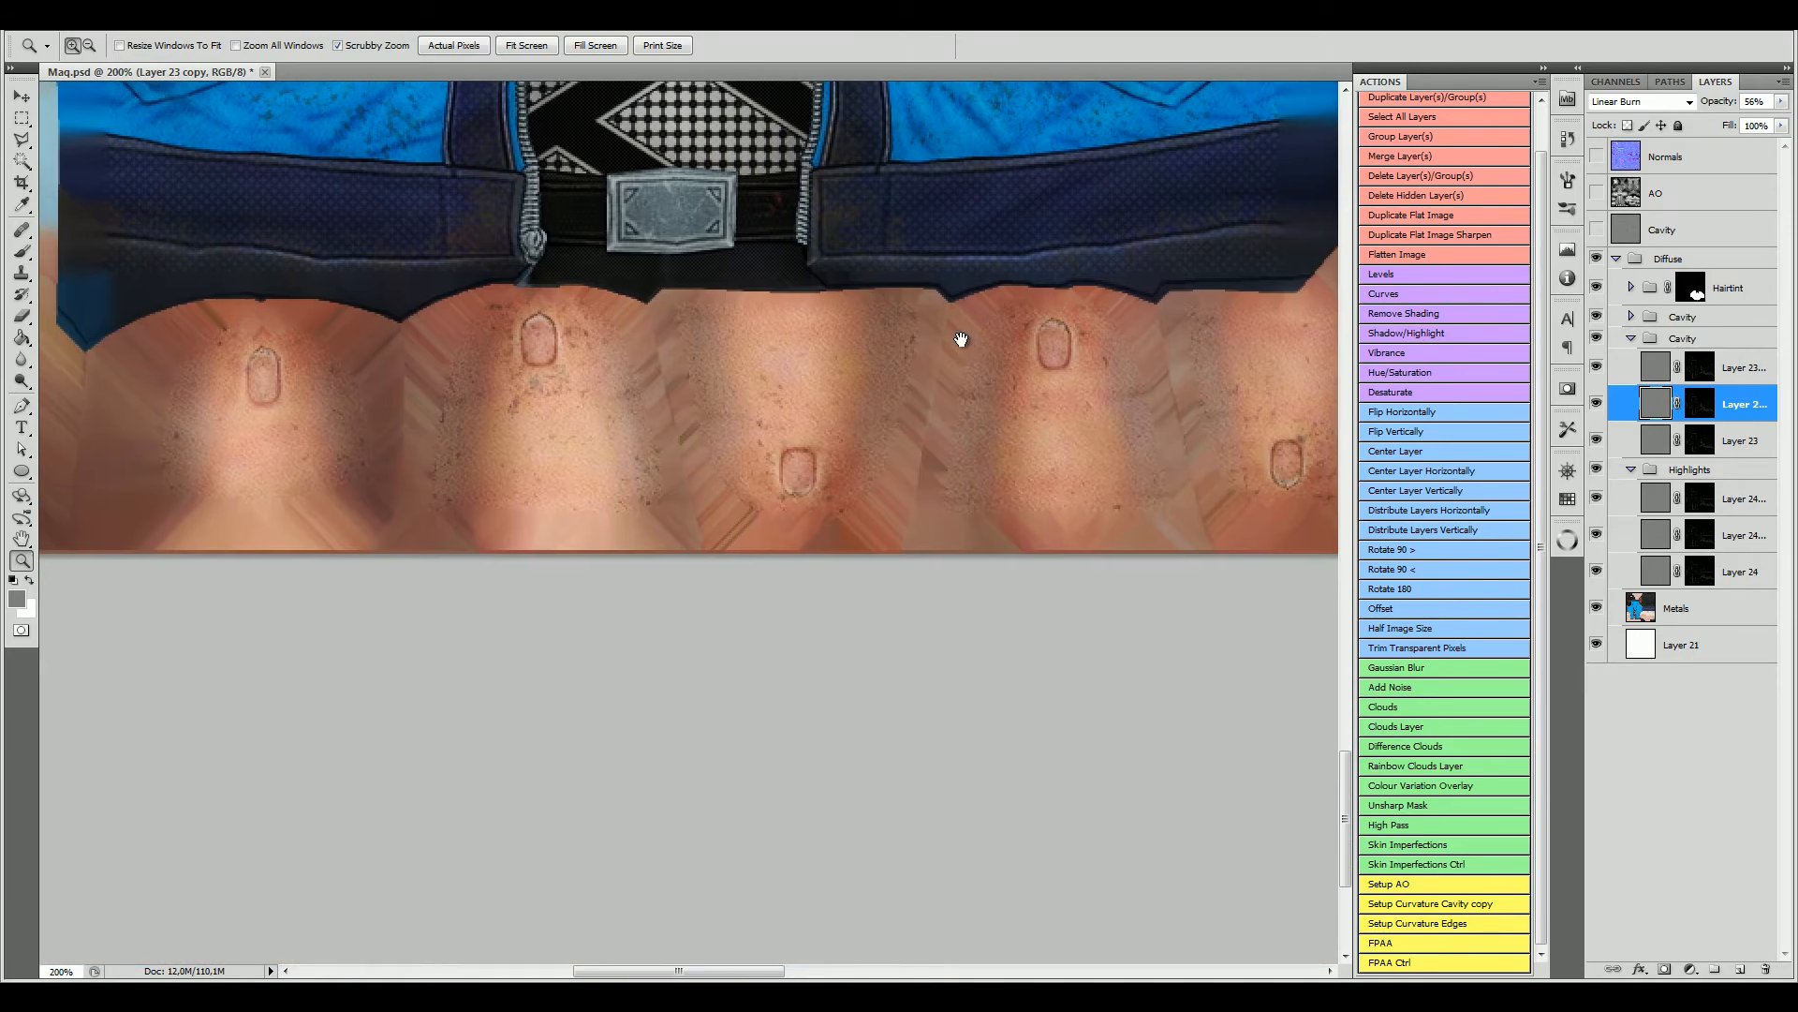
left_click_drag(1036, 224, 1012, 458)
left_click_drag(1084, 320, 1067, 382)
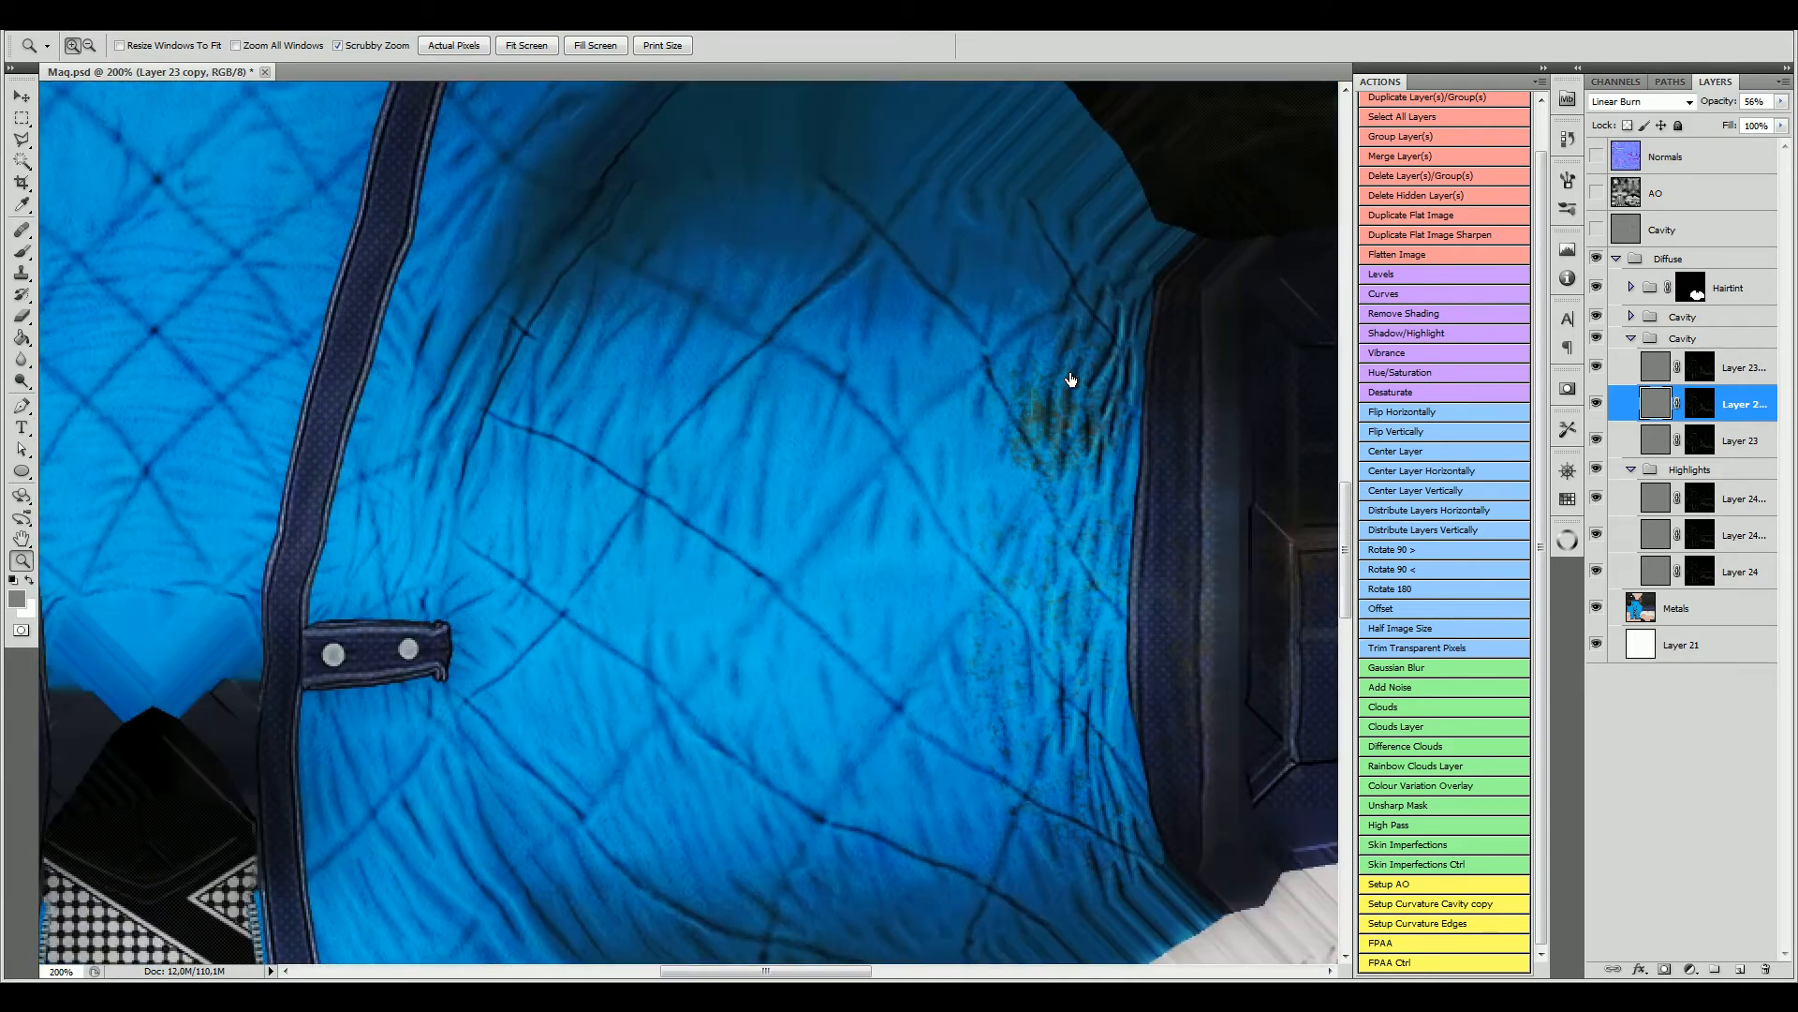
left_click(1598, 341)
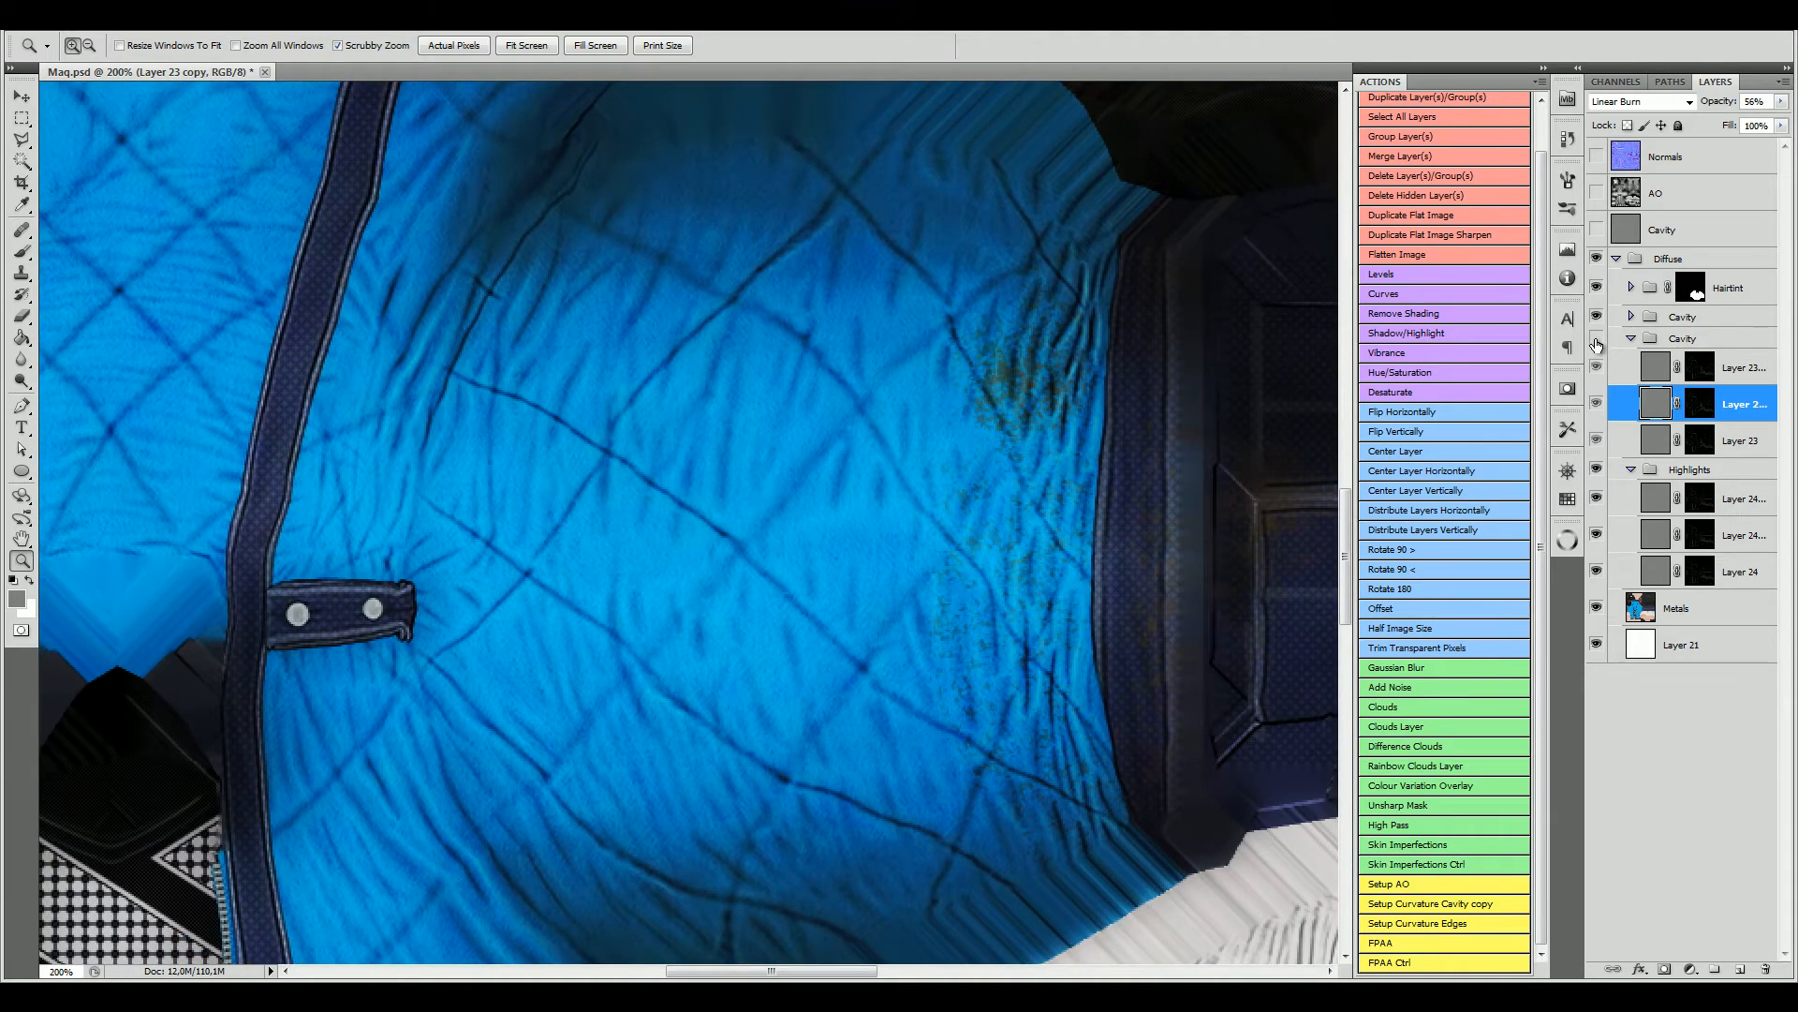
left_click(1598, 343)
left_click(1596, 471)
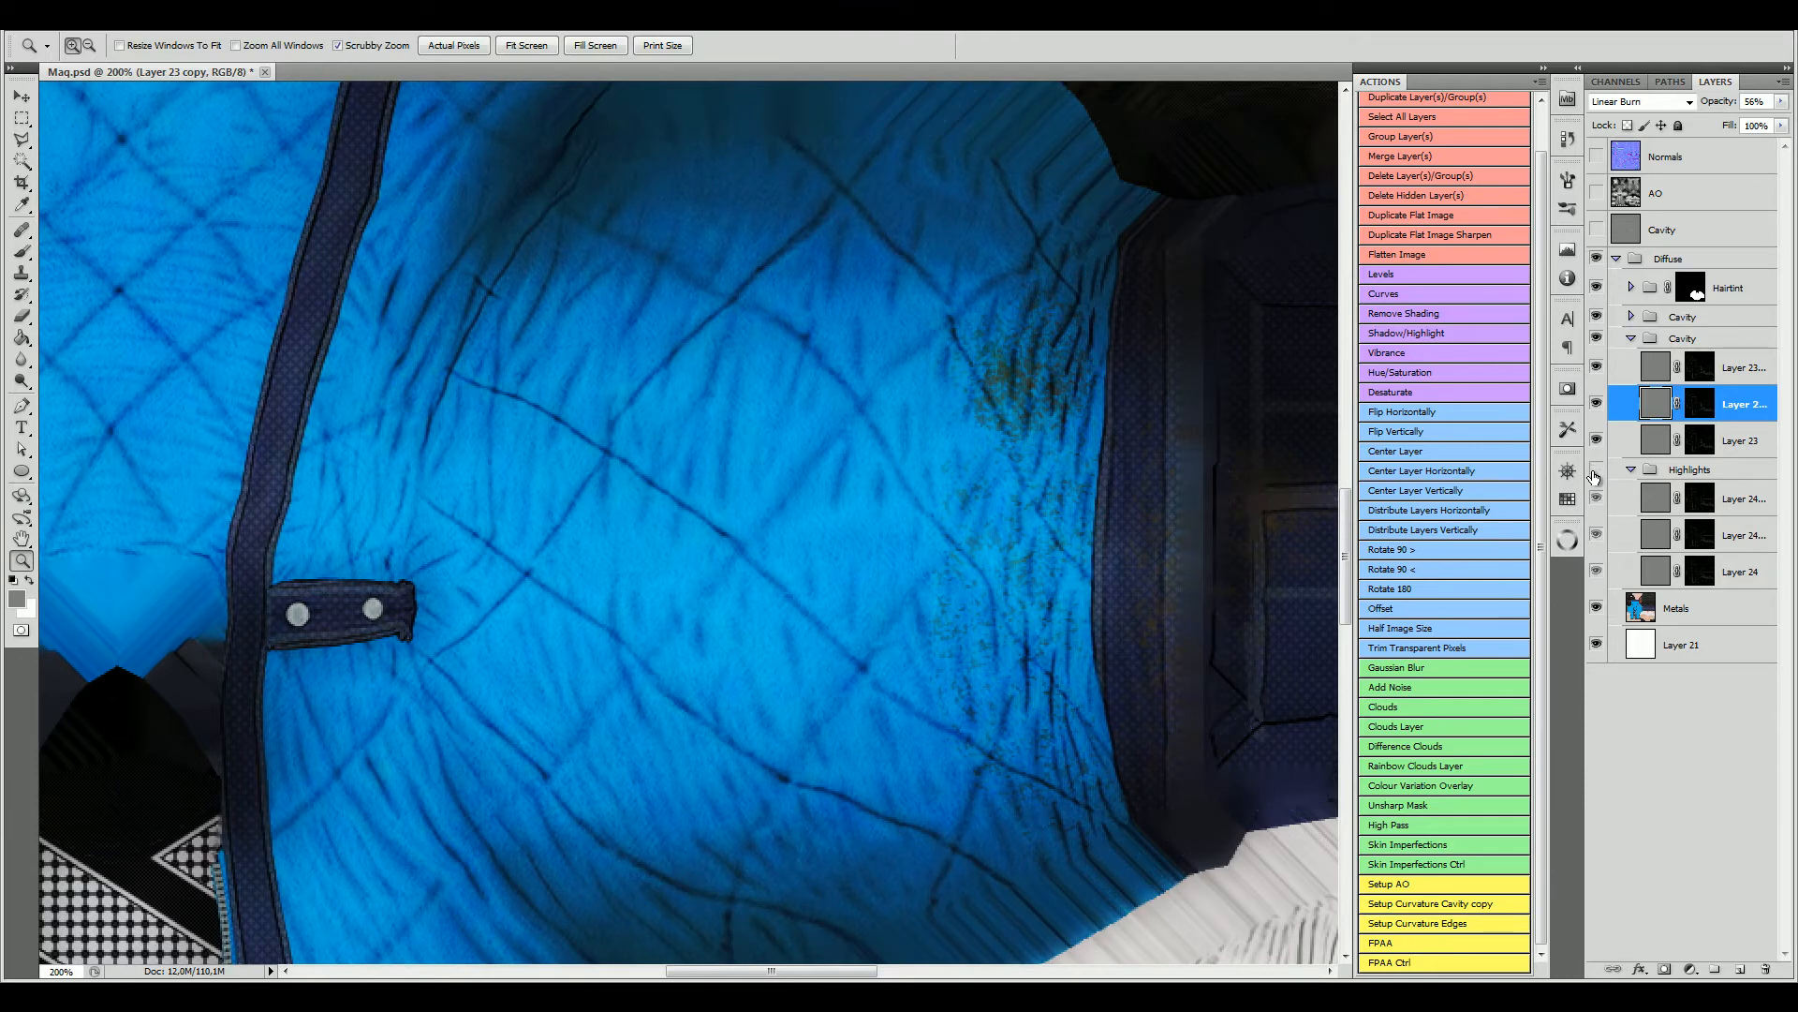
left_click(1596, 470)
Step: Collapse and hide the Highlights and lower Cavity groups, hide the upper Cavity group, and show the AO and grey Cavity layers
left_click(1631, 338)
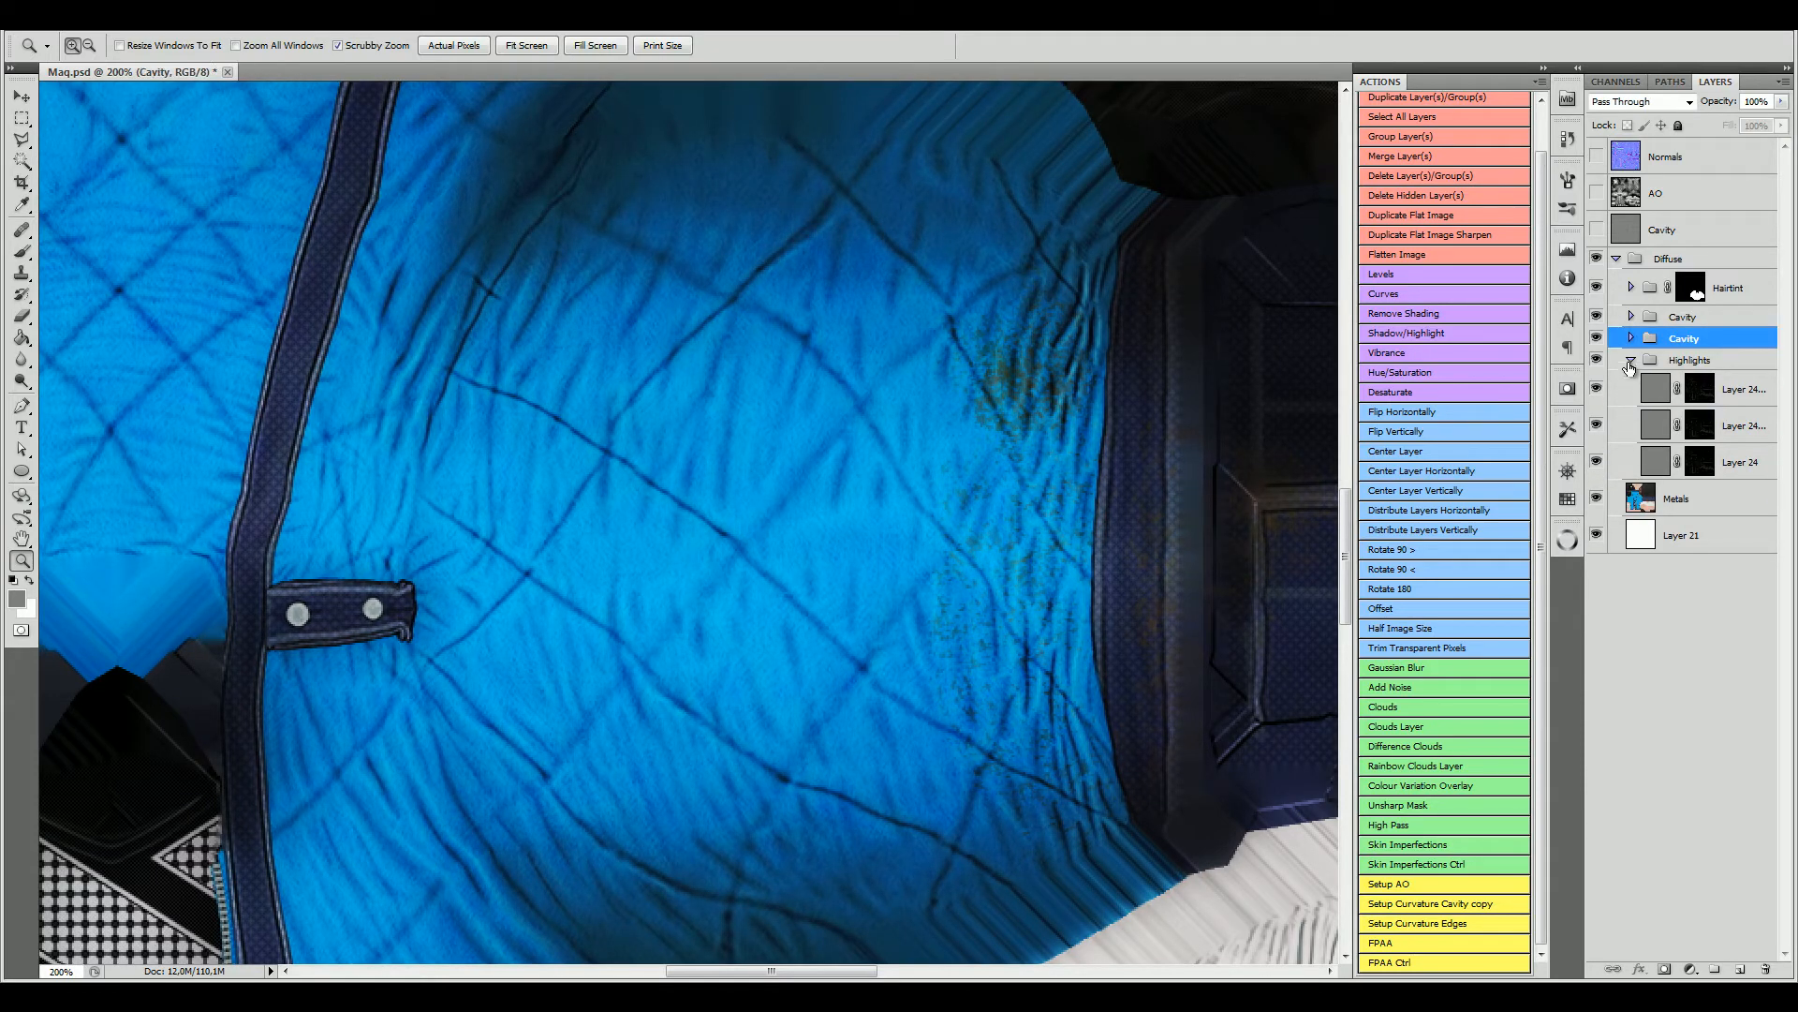
left_click(1631, 360)
left_click(1596, 193)
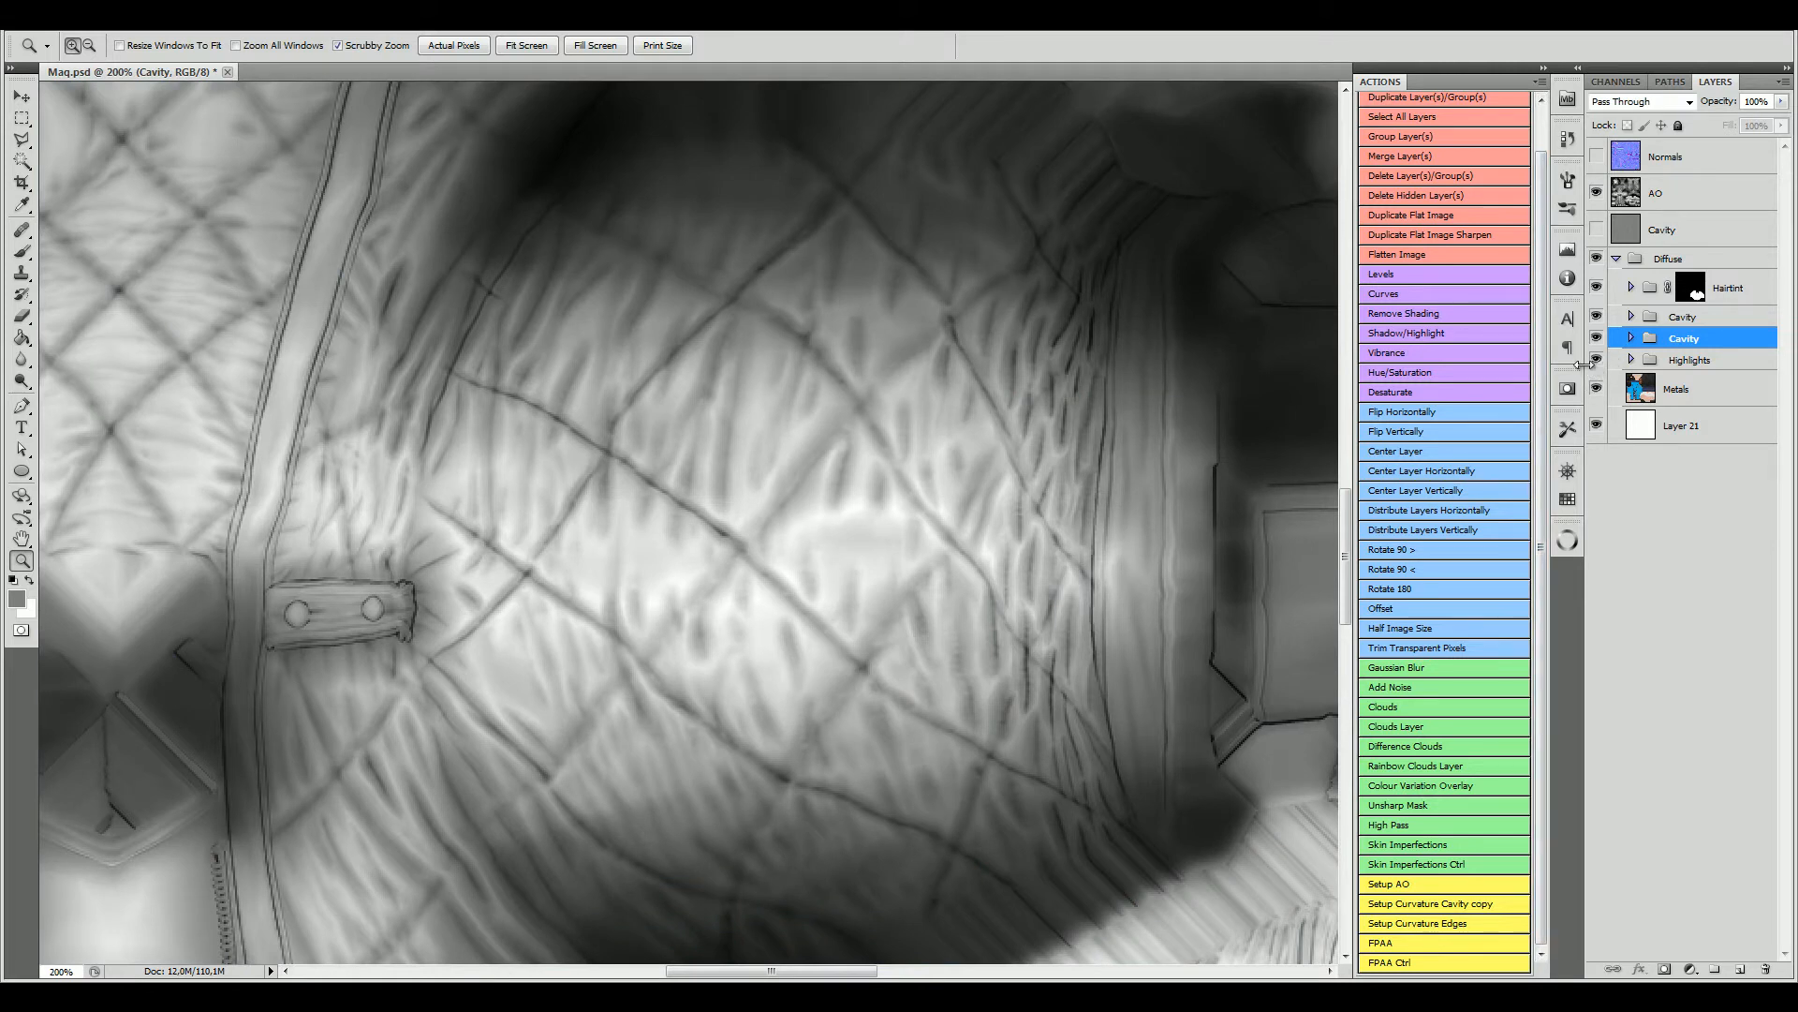
left_click_drag(1596, 360, 1594, 323)
left_click(1597, 229)
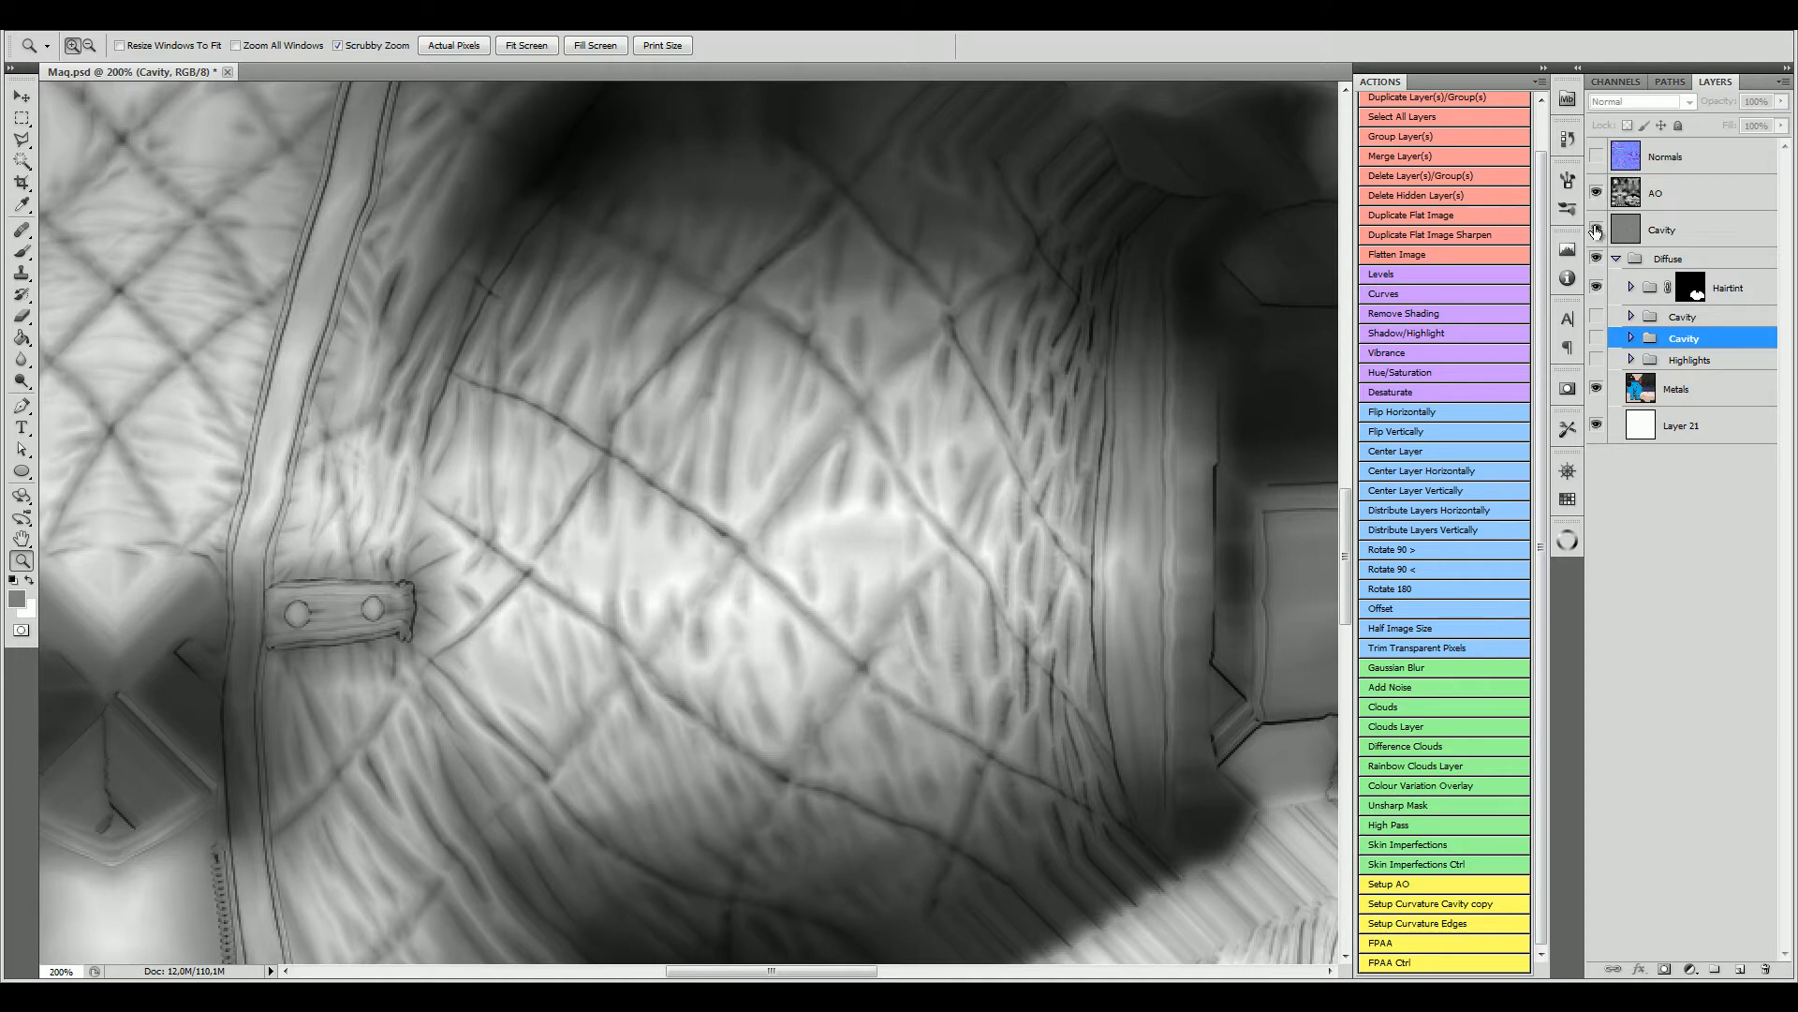
Step: Set the AO layer's blend mode to Multiply and move it directly below the grey Cavity layer
left_click(1642, 198)
left_click(1641, 101)
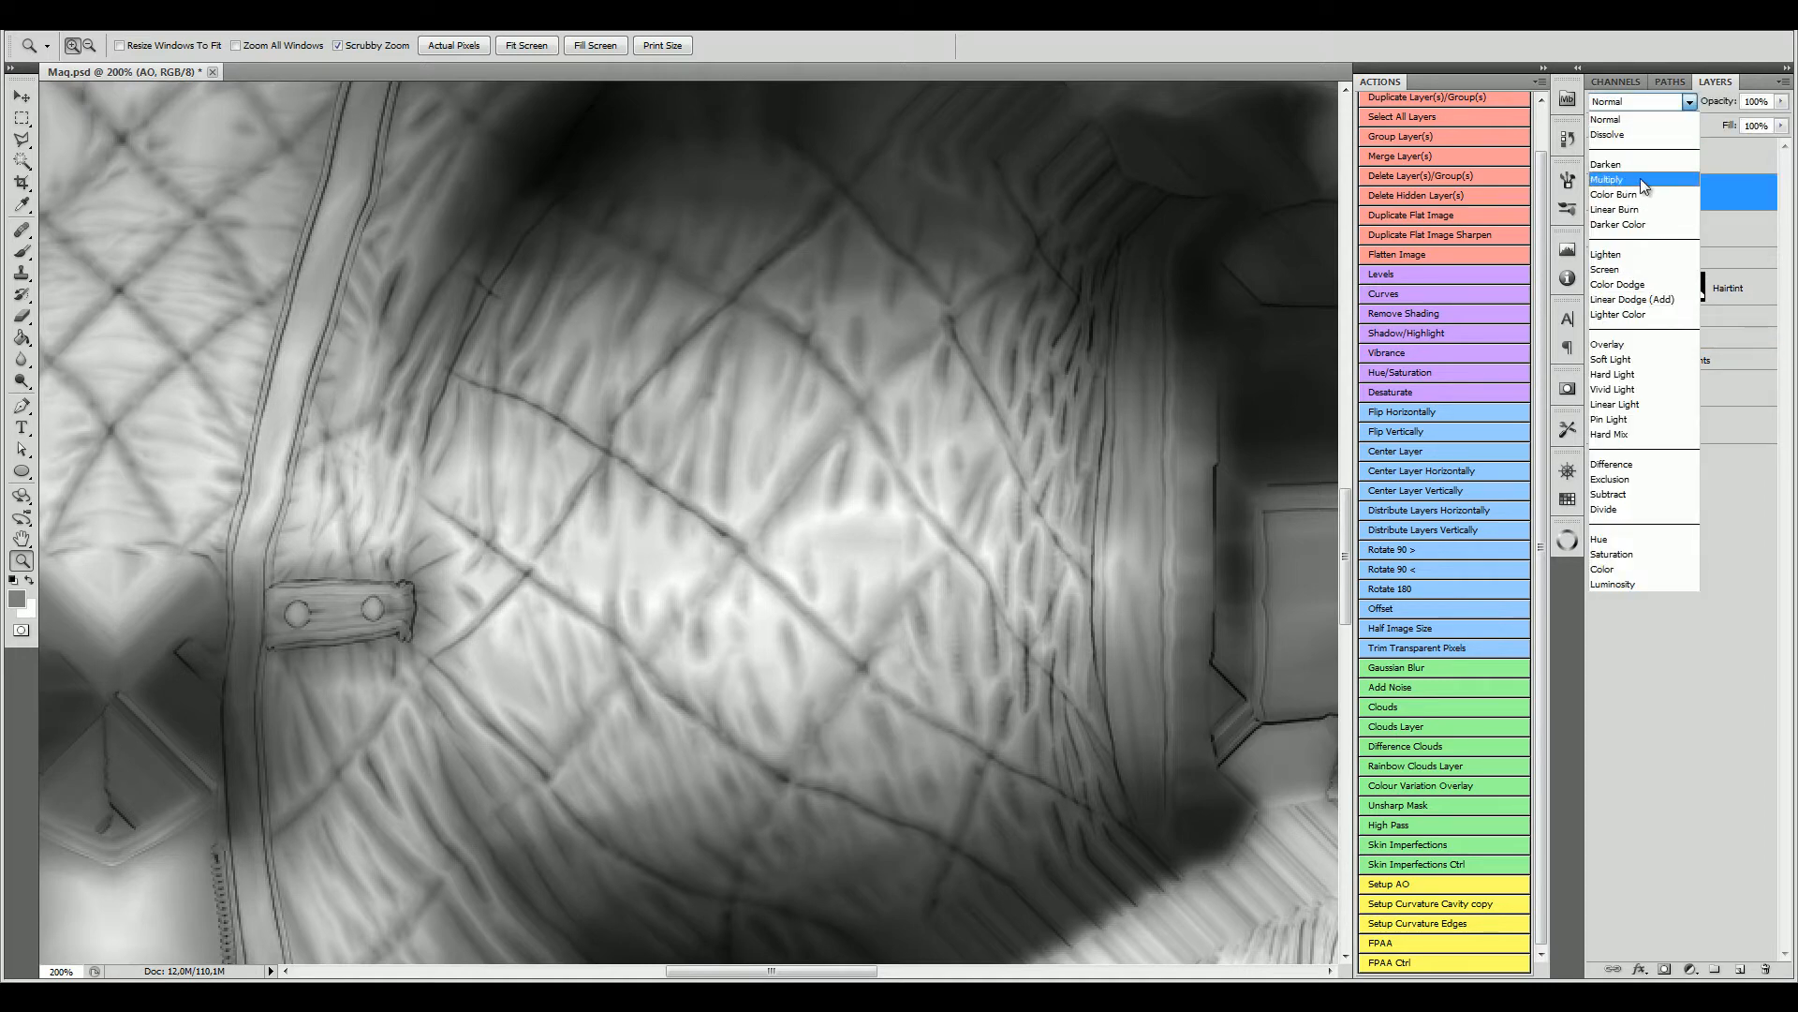
left_click(1641, 183)
left_click_drag(1672, 196, 1652, 249)
Step: Set the grey Cavity layer's blend mode to Overlay
left_click(1630, 196)
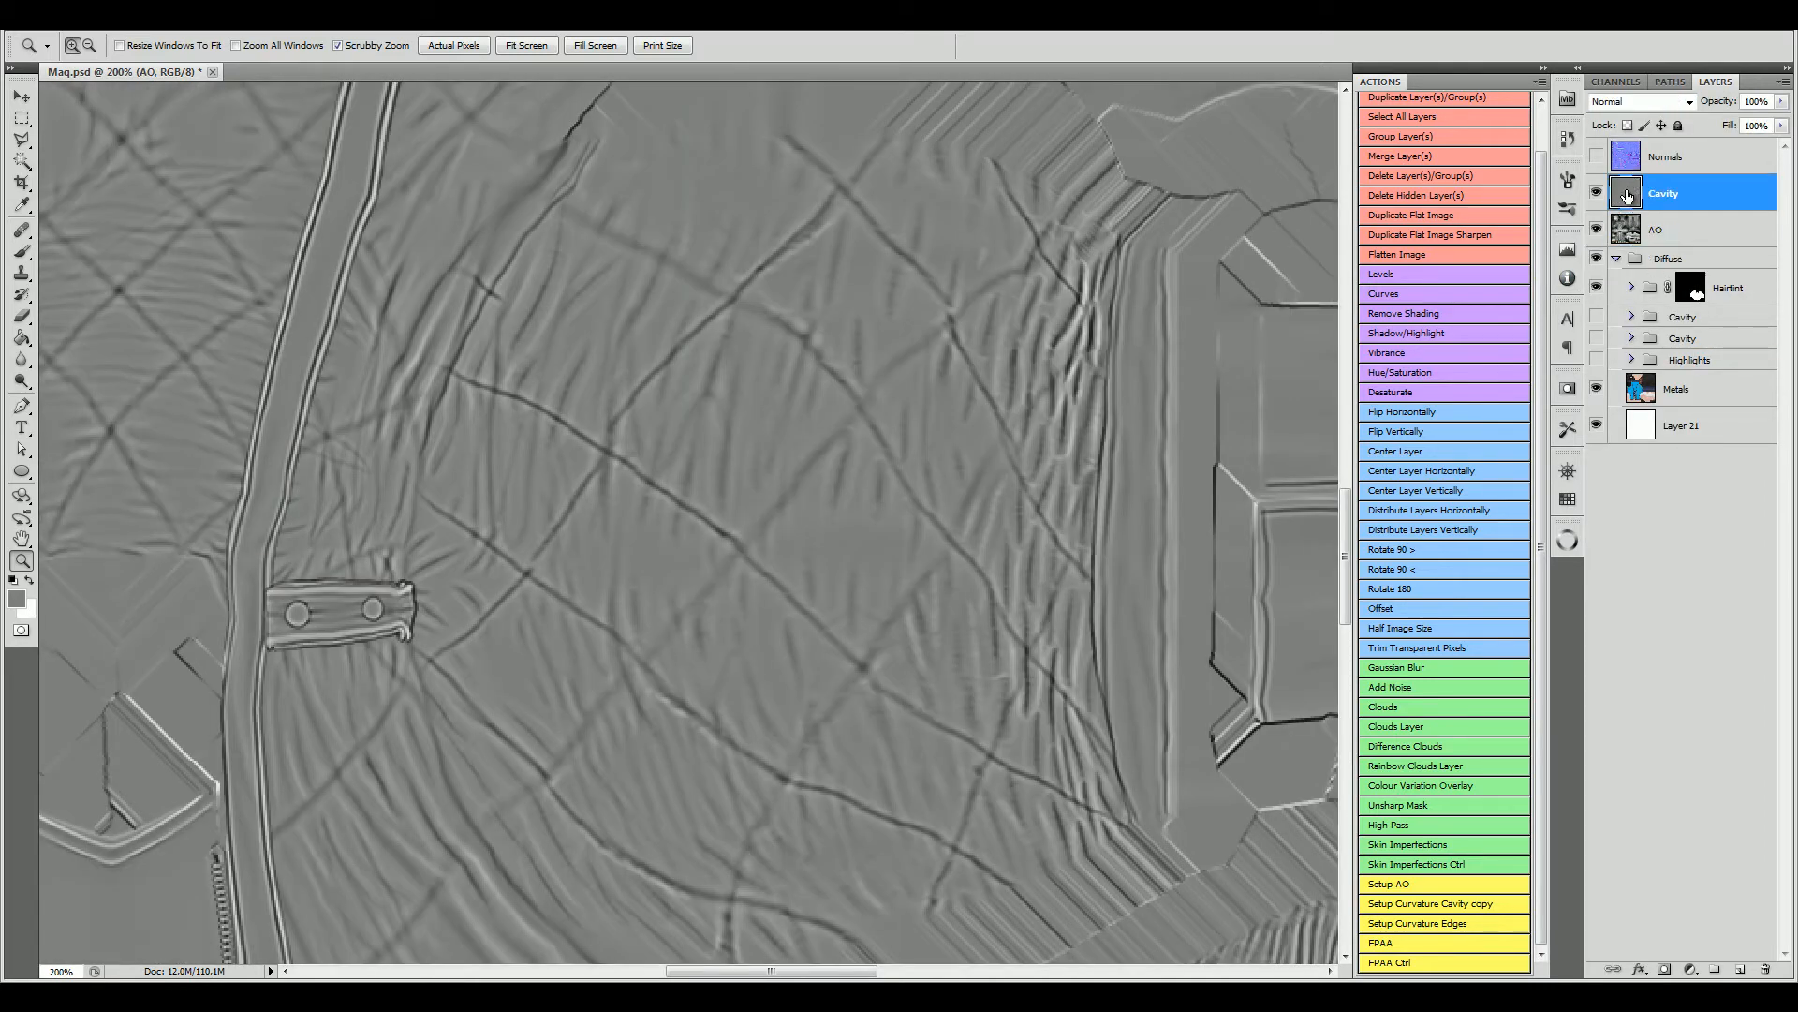
left_click(1690, 101)
left_click(1619, 343)
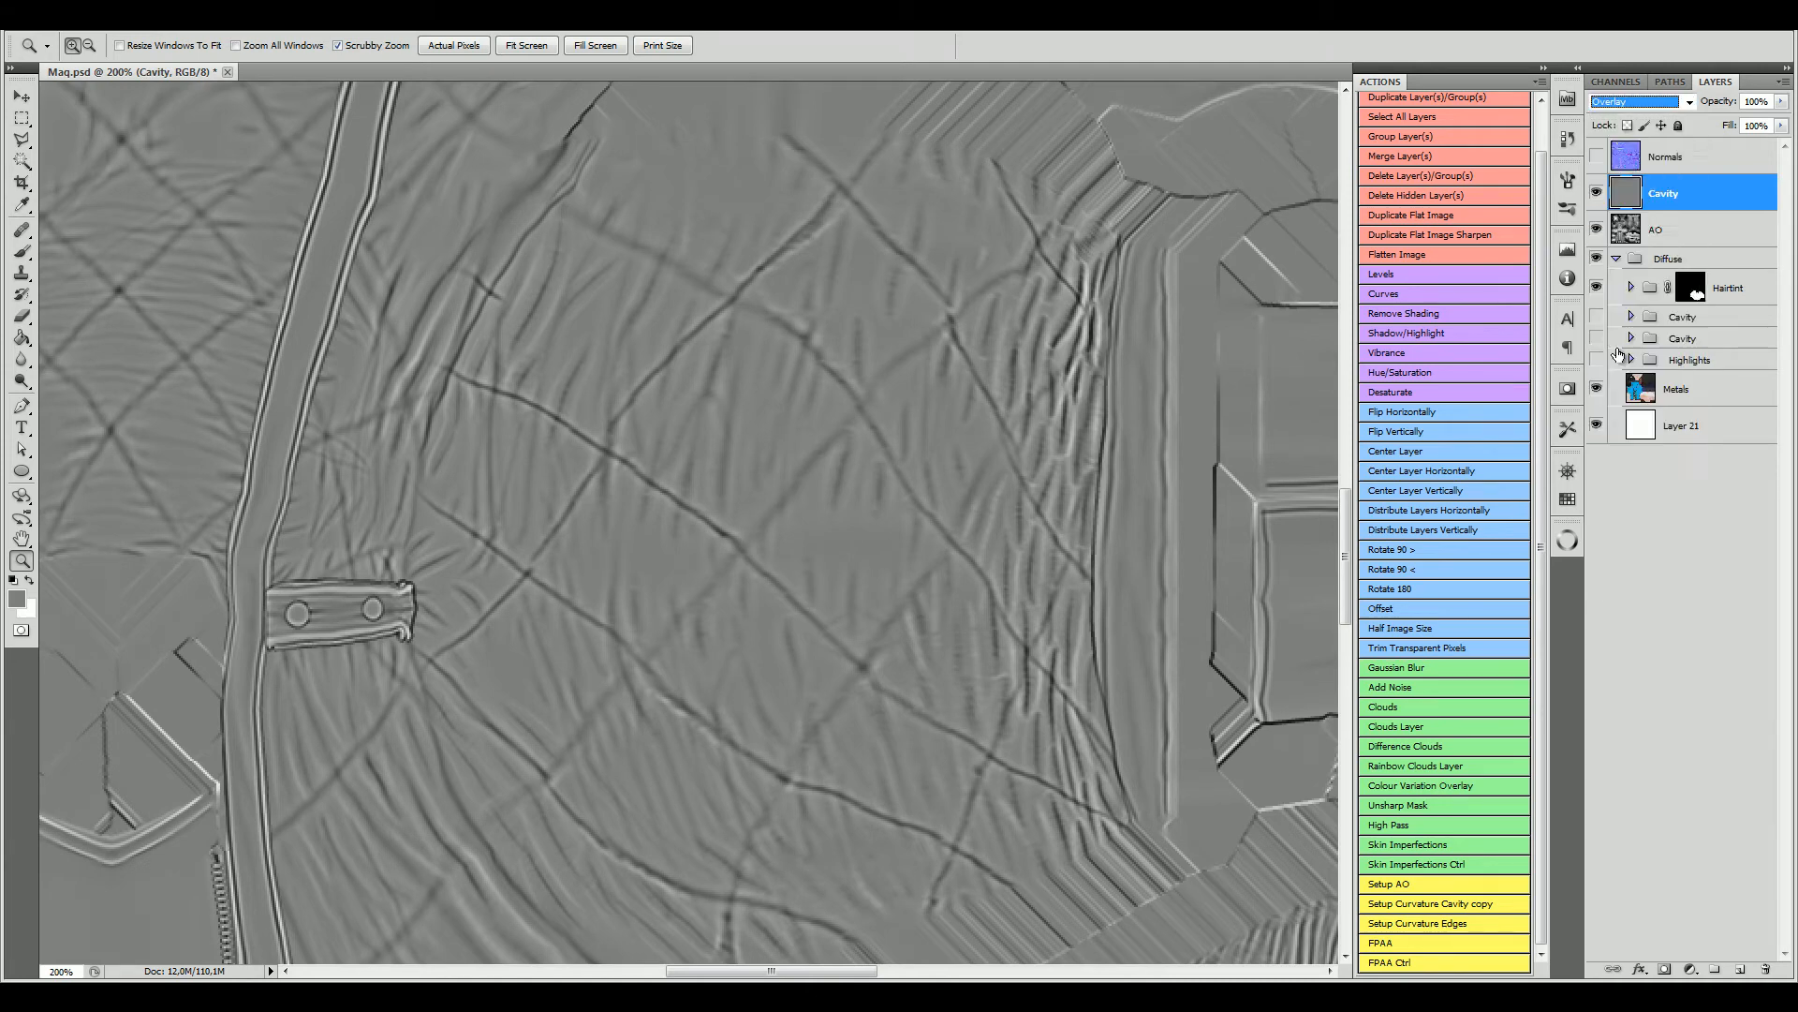
Step: Group the AO and grey Cavity layers together above the Diffuse group
left_click(527, 46)
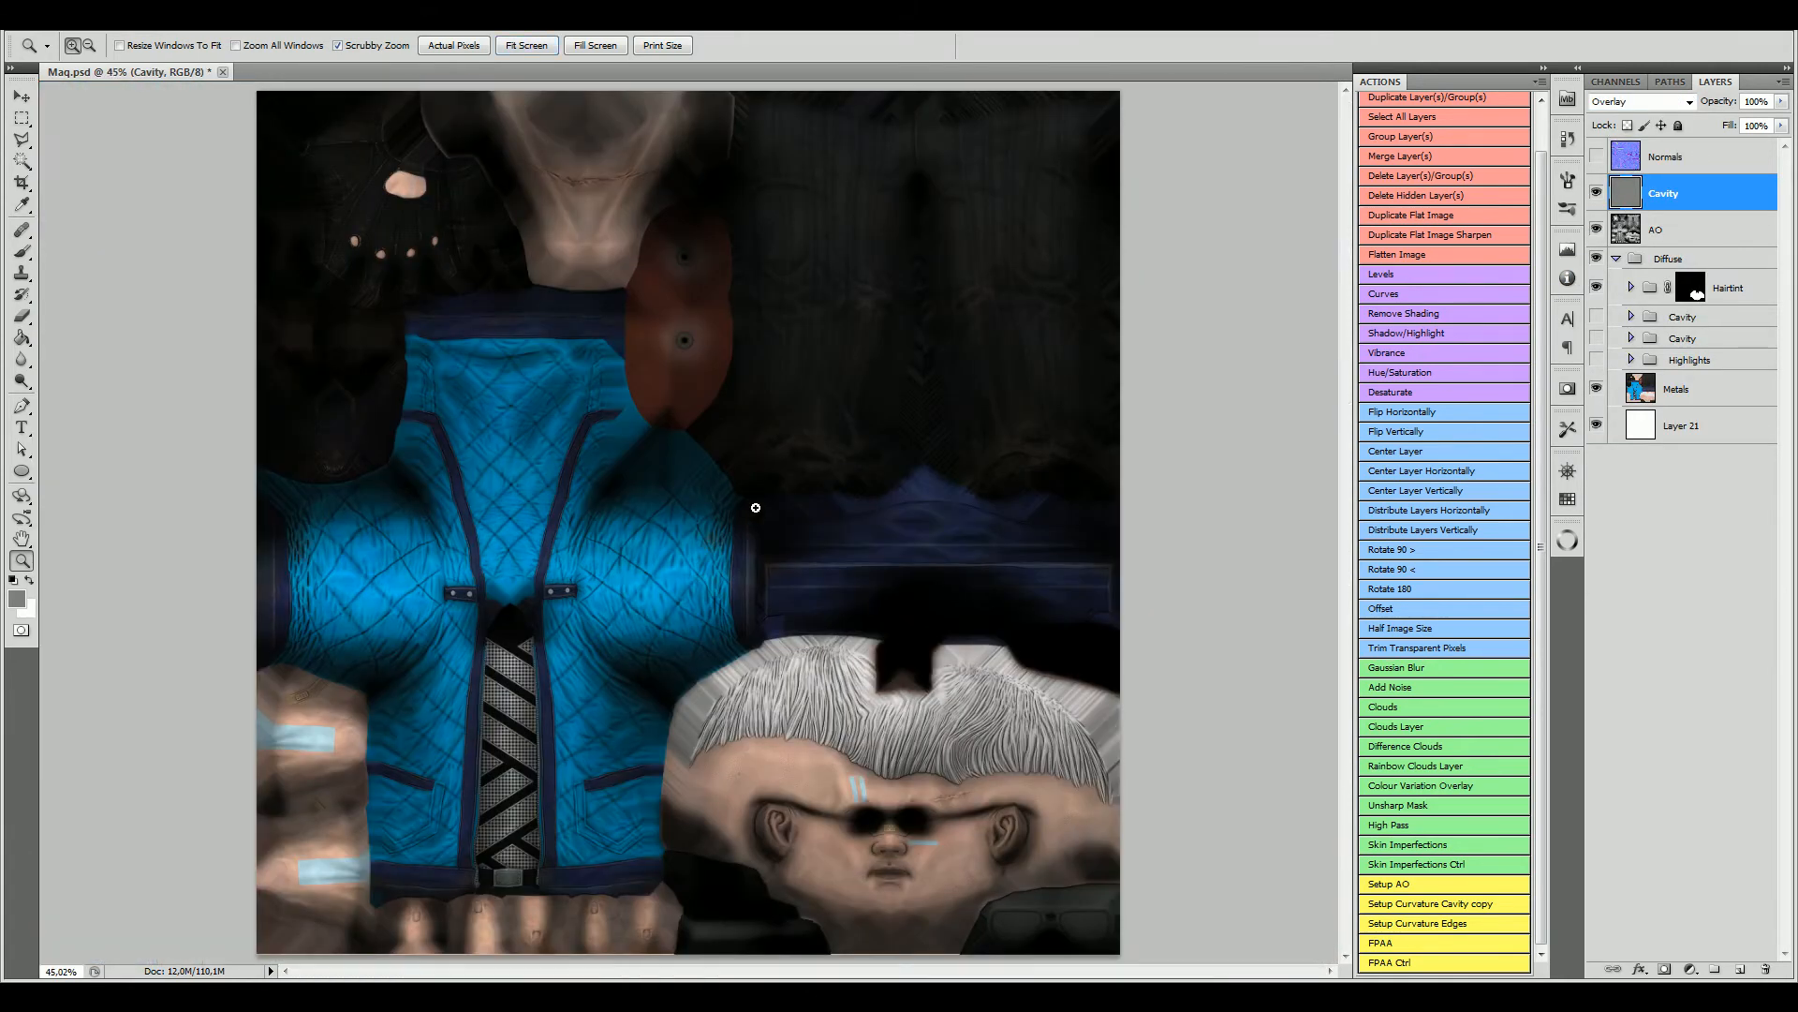
left_click(928, 770, "alt")
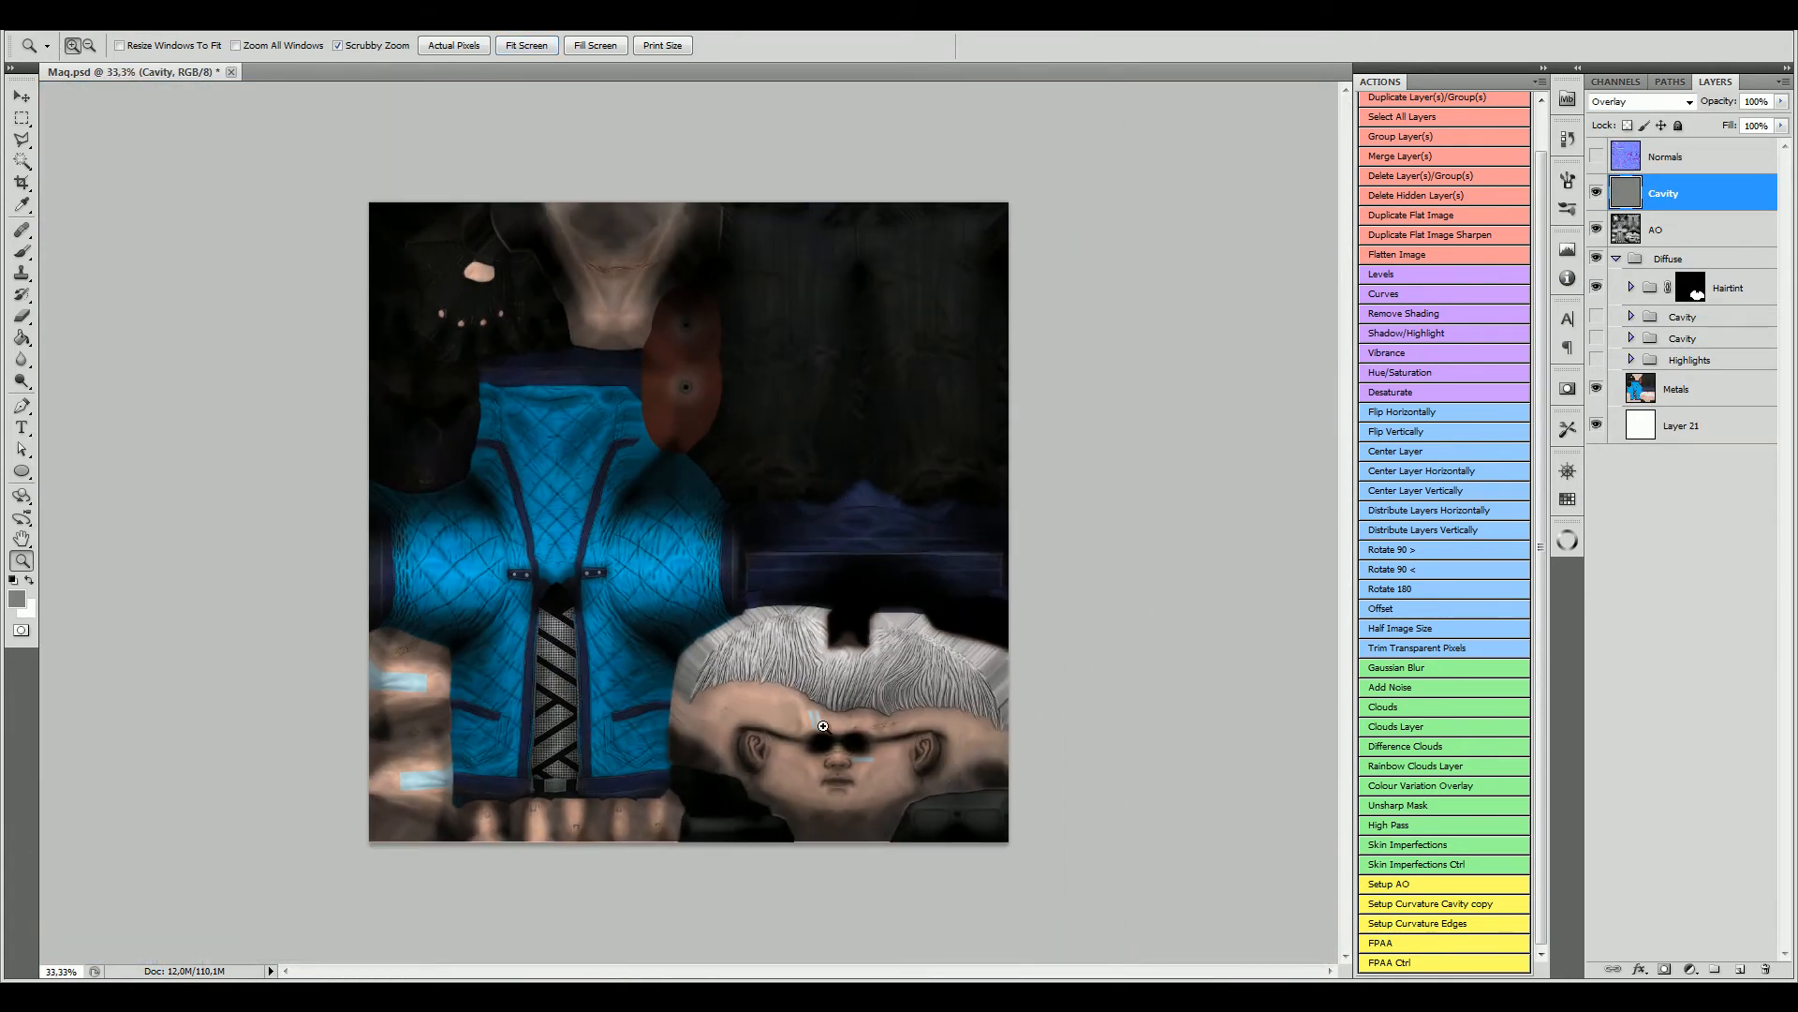
left_click_drag(823, 726, 895, 681)
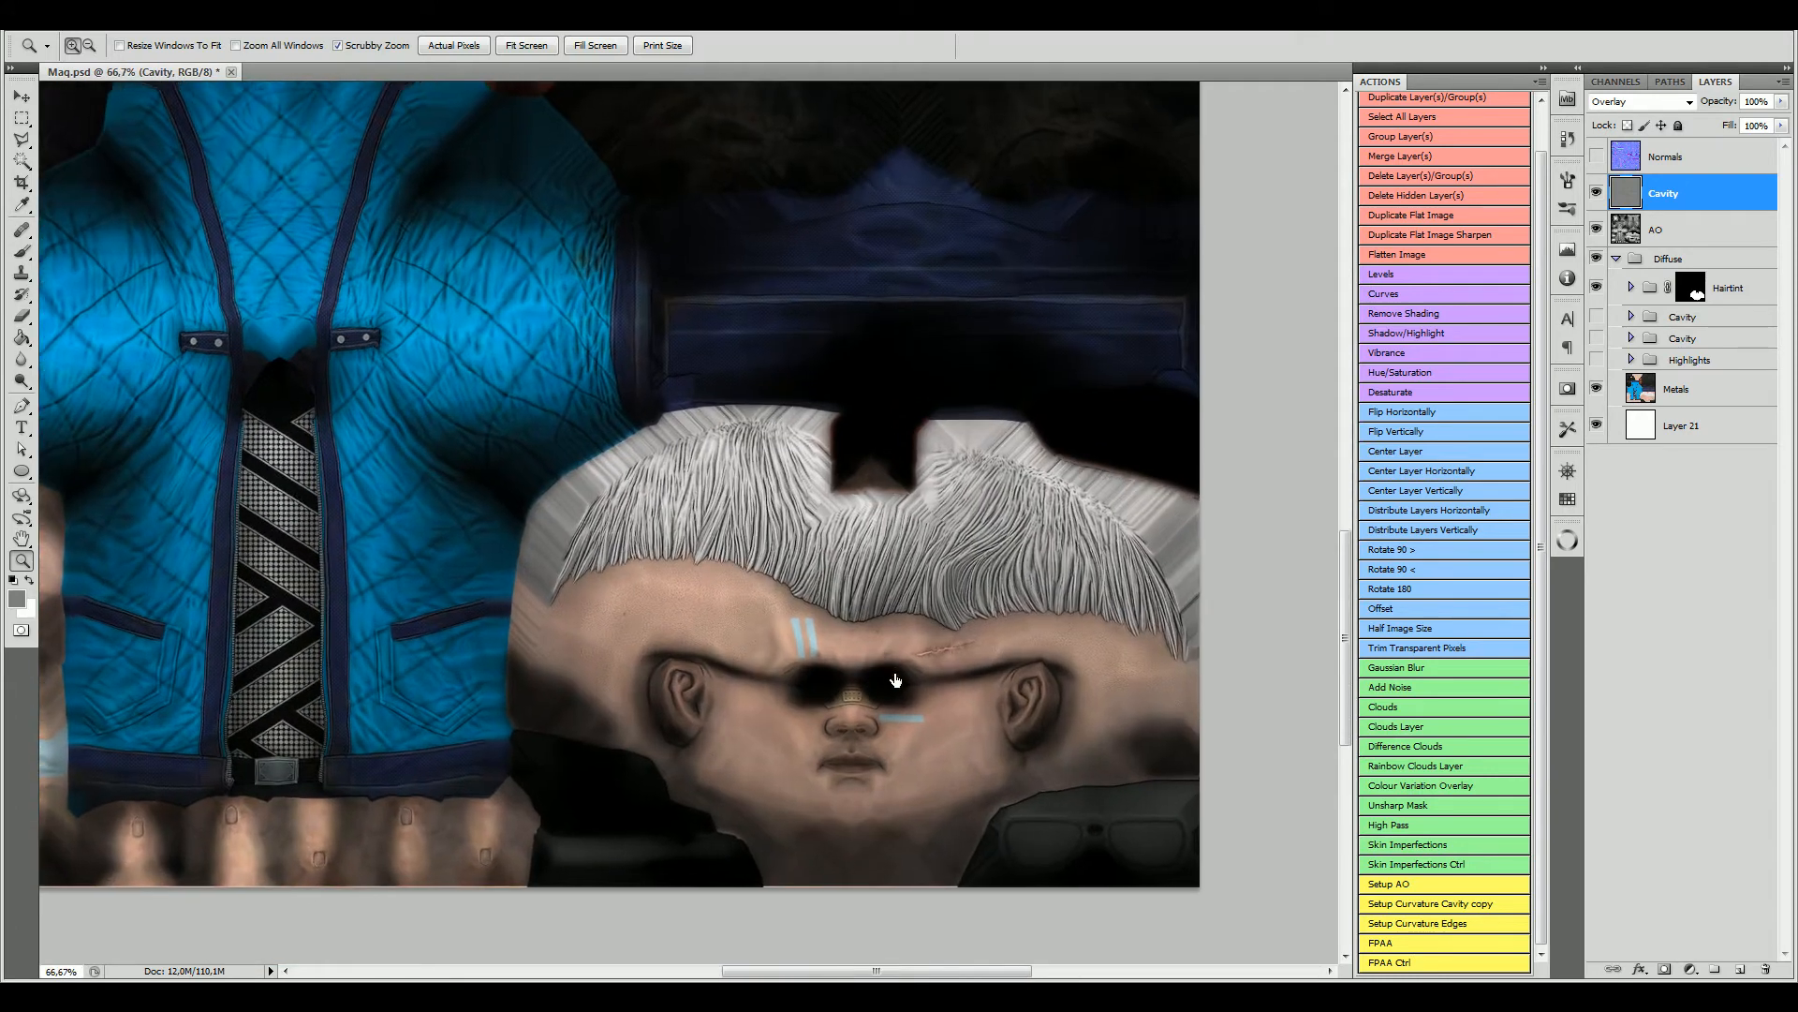
left_click(896, 681)
left_click(1673, 239)
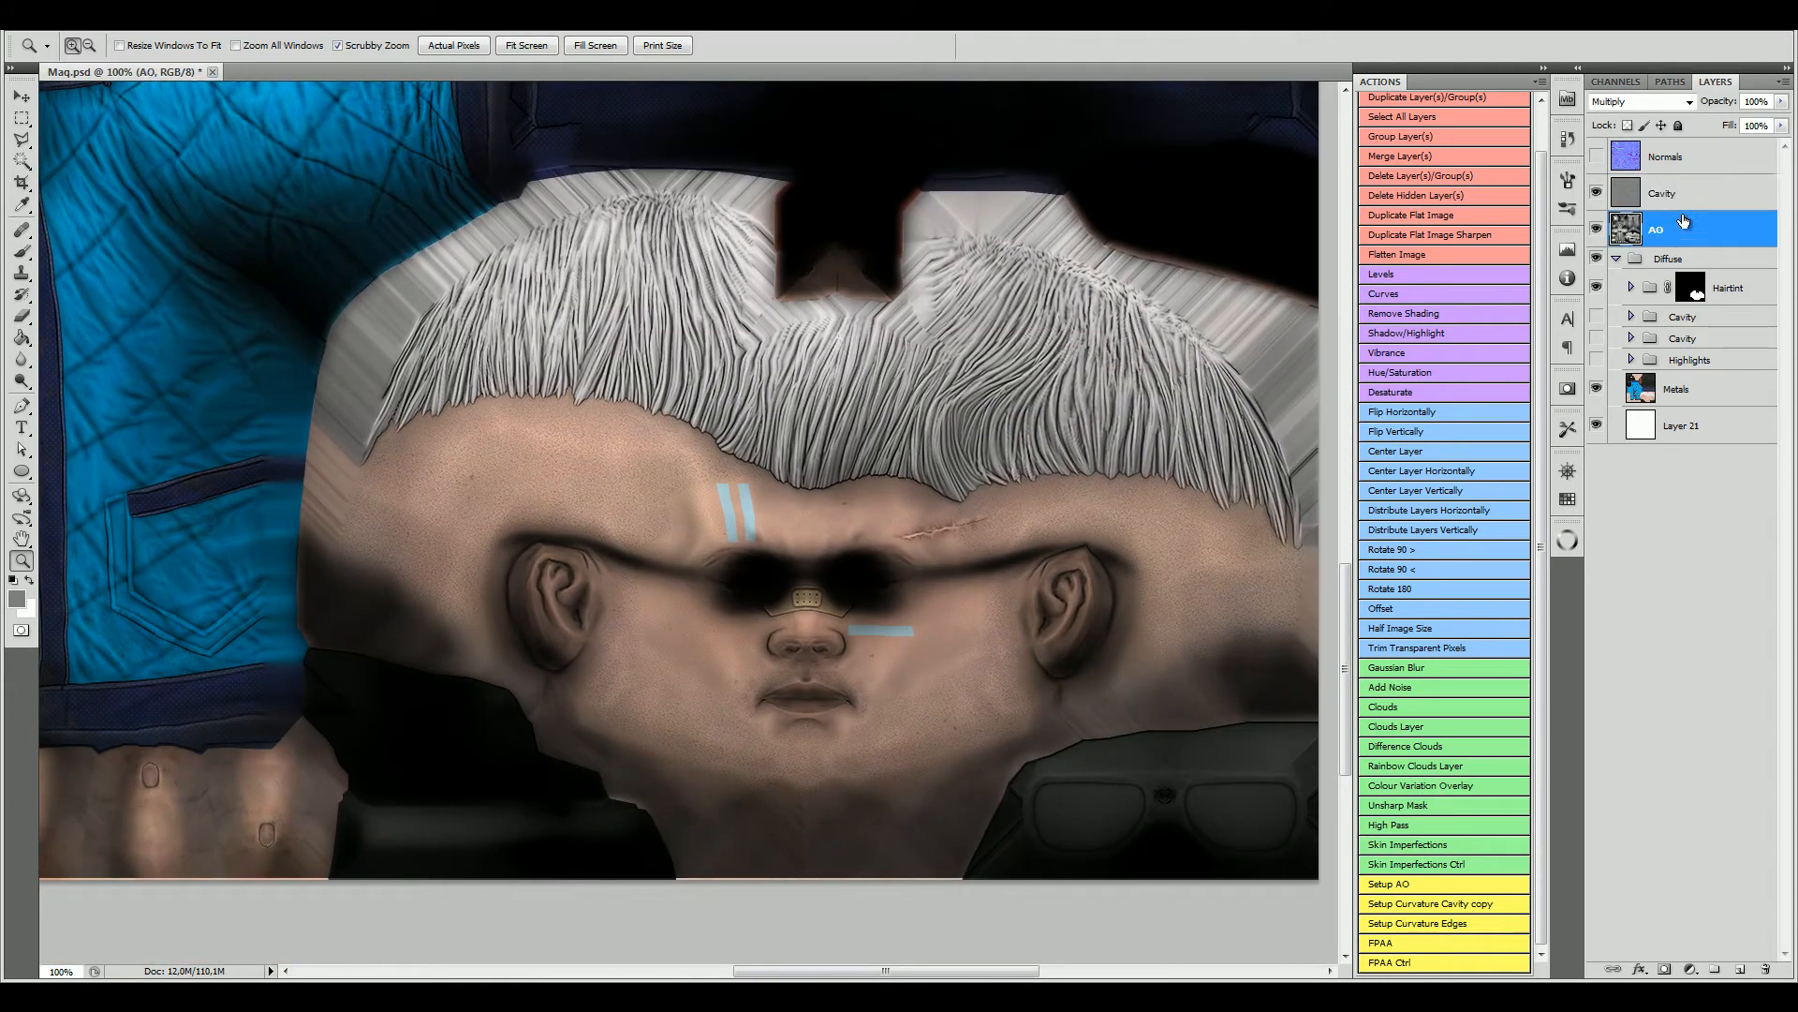
left_click(1685, 200, "shift")
key("ctrl+g")
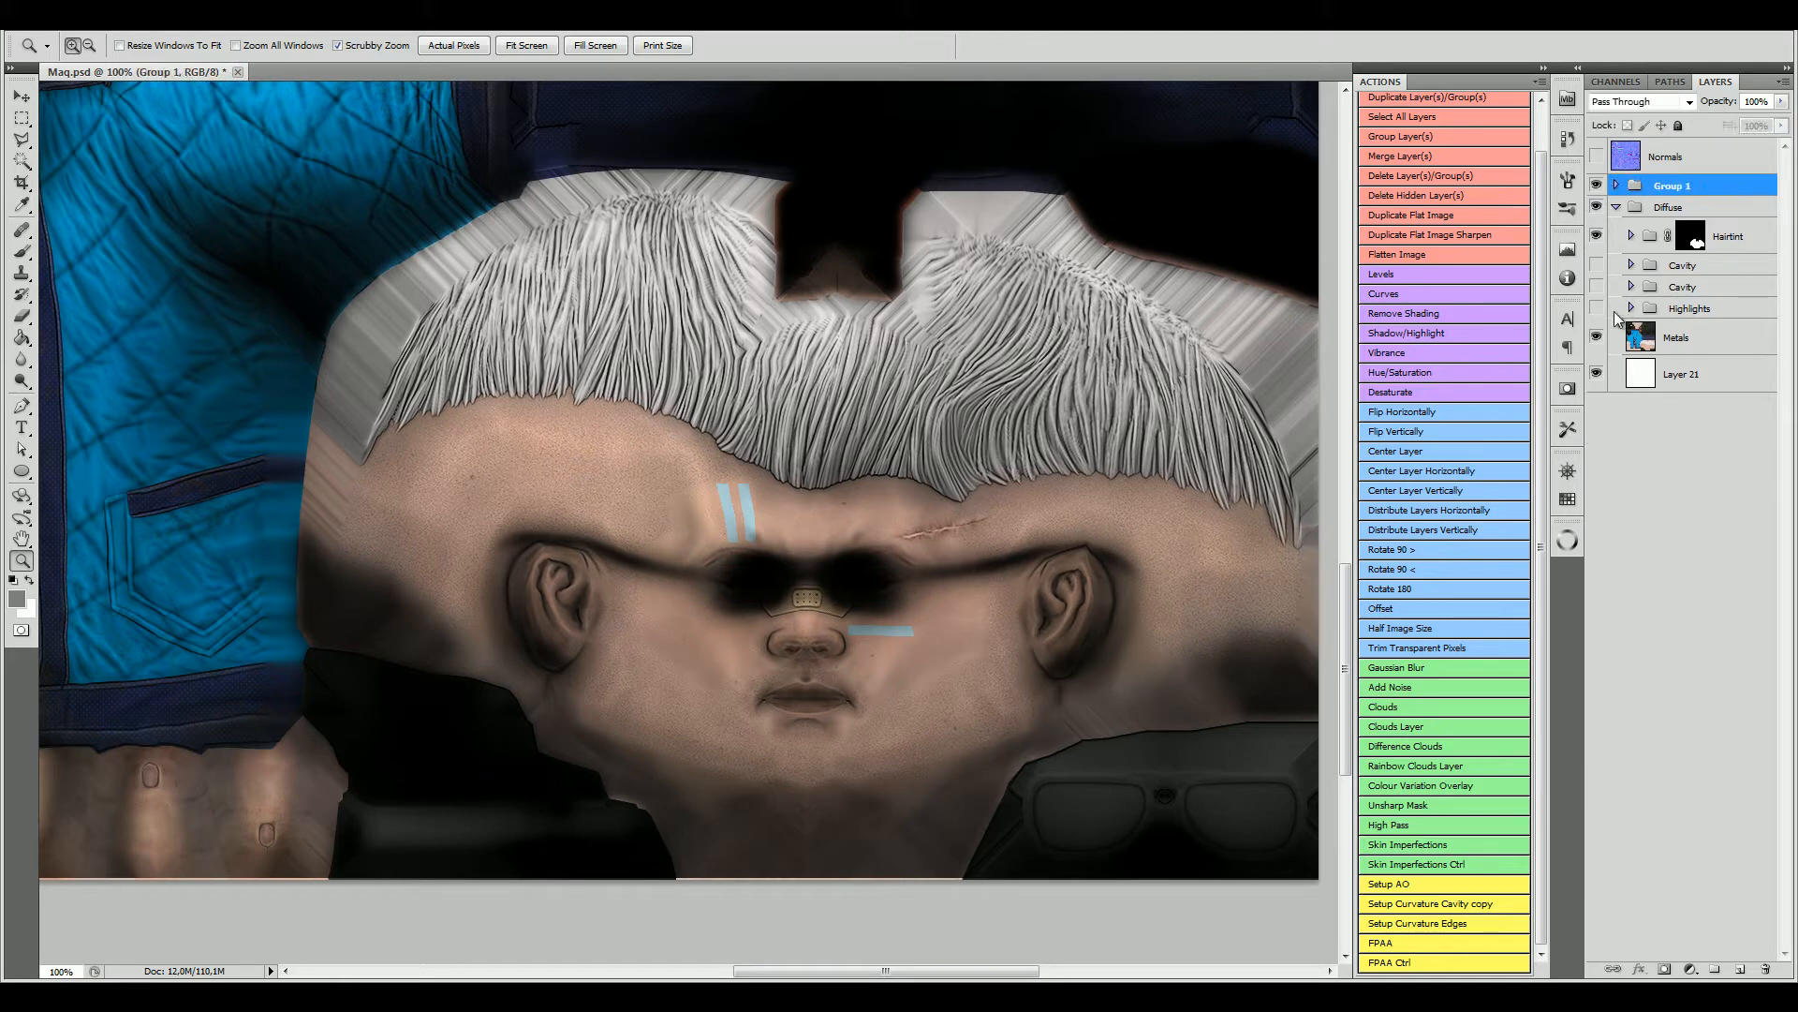
Step: In Group 1, set the AO layer's opacity to 76% and try opacity changes on the grey Cavity layer, ending at 100%
left_click(1615, 185)
left_click(1681, 253)
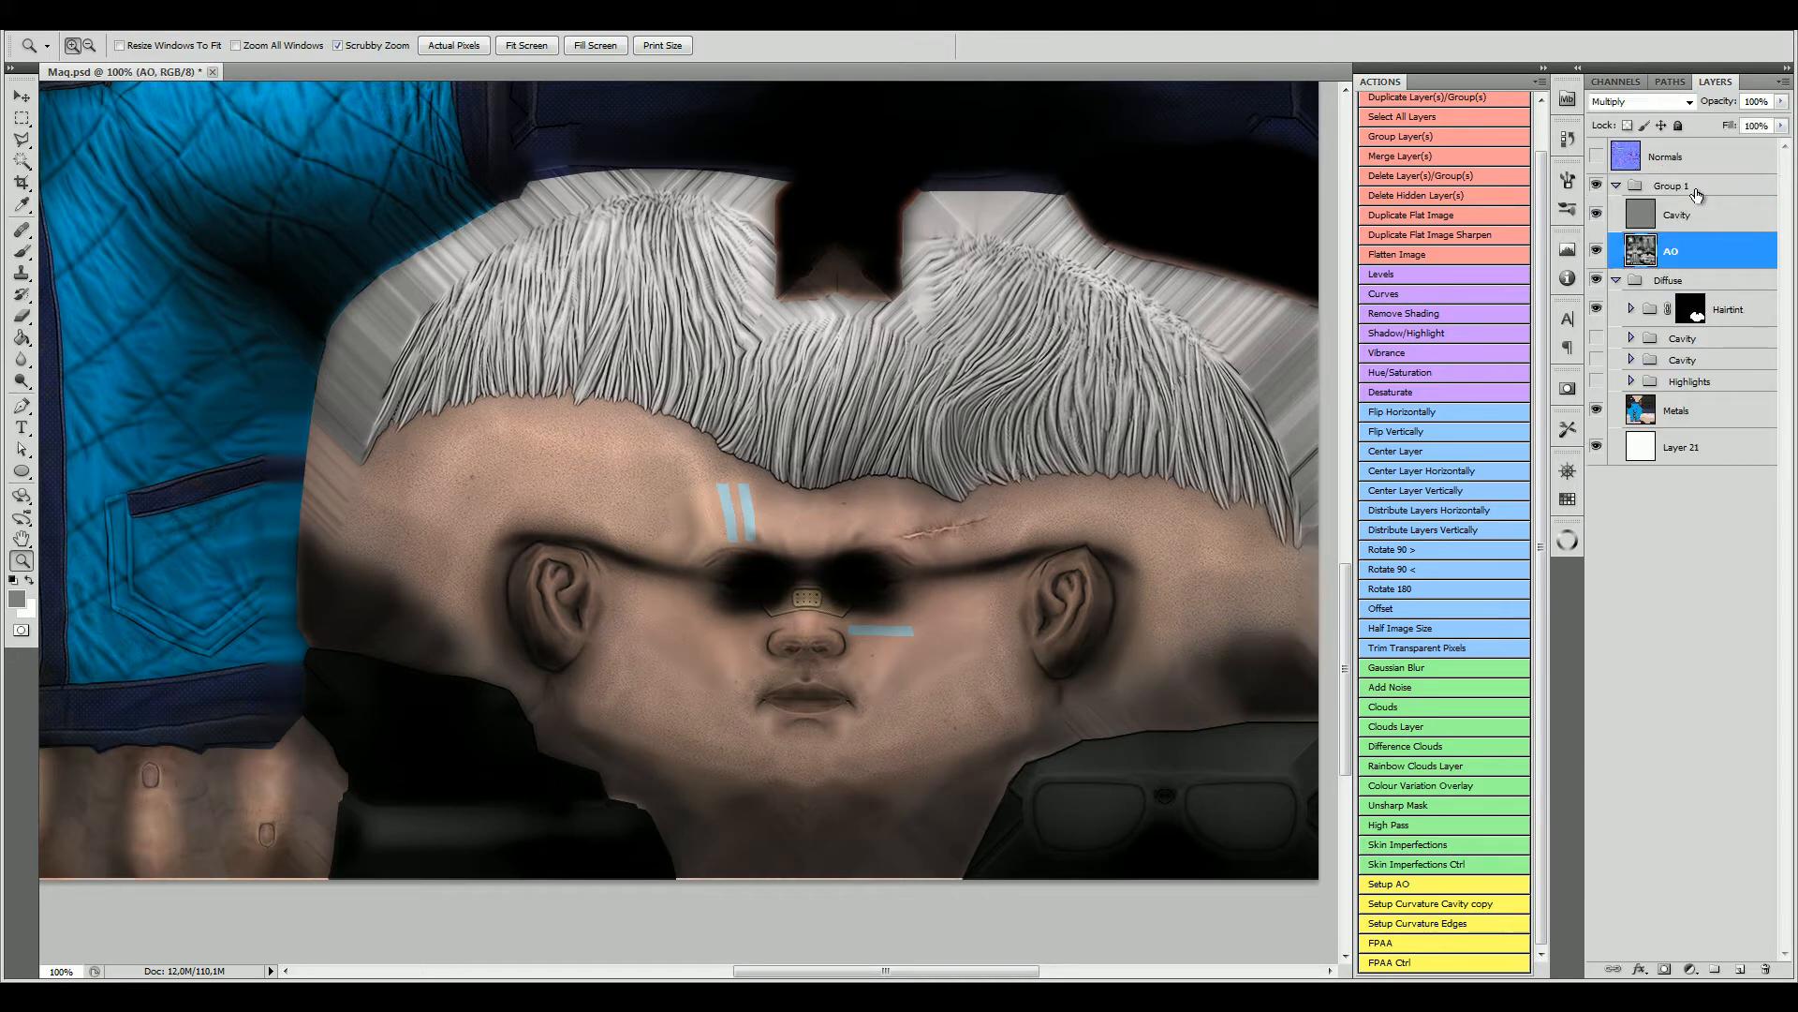
left_click_drag(1728, 106, 1707, 107)
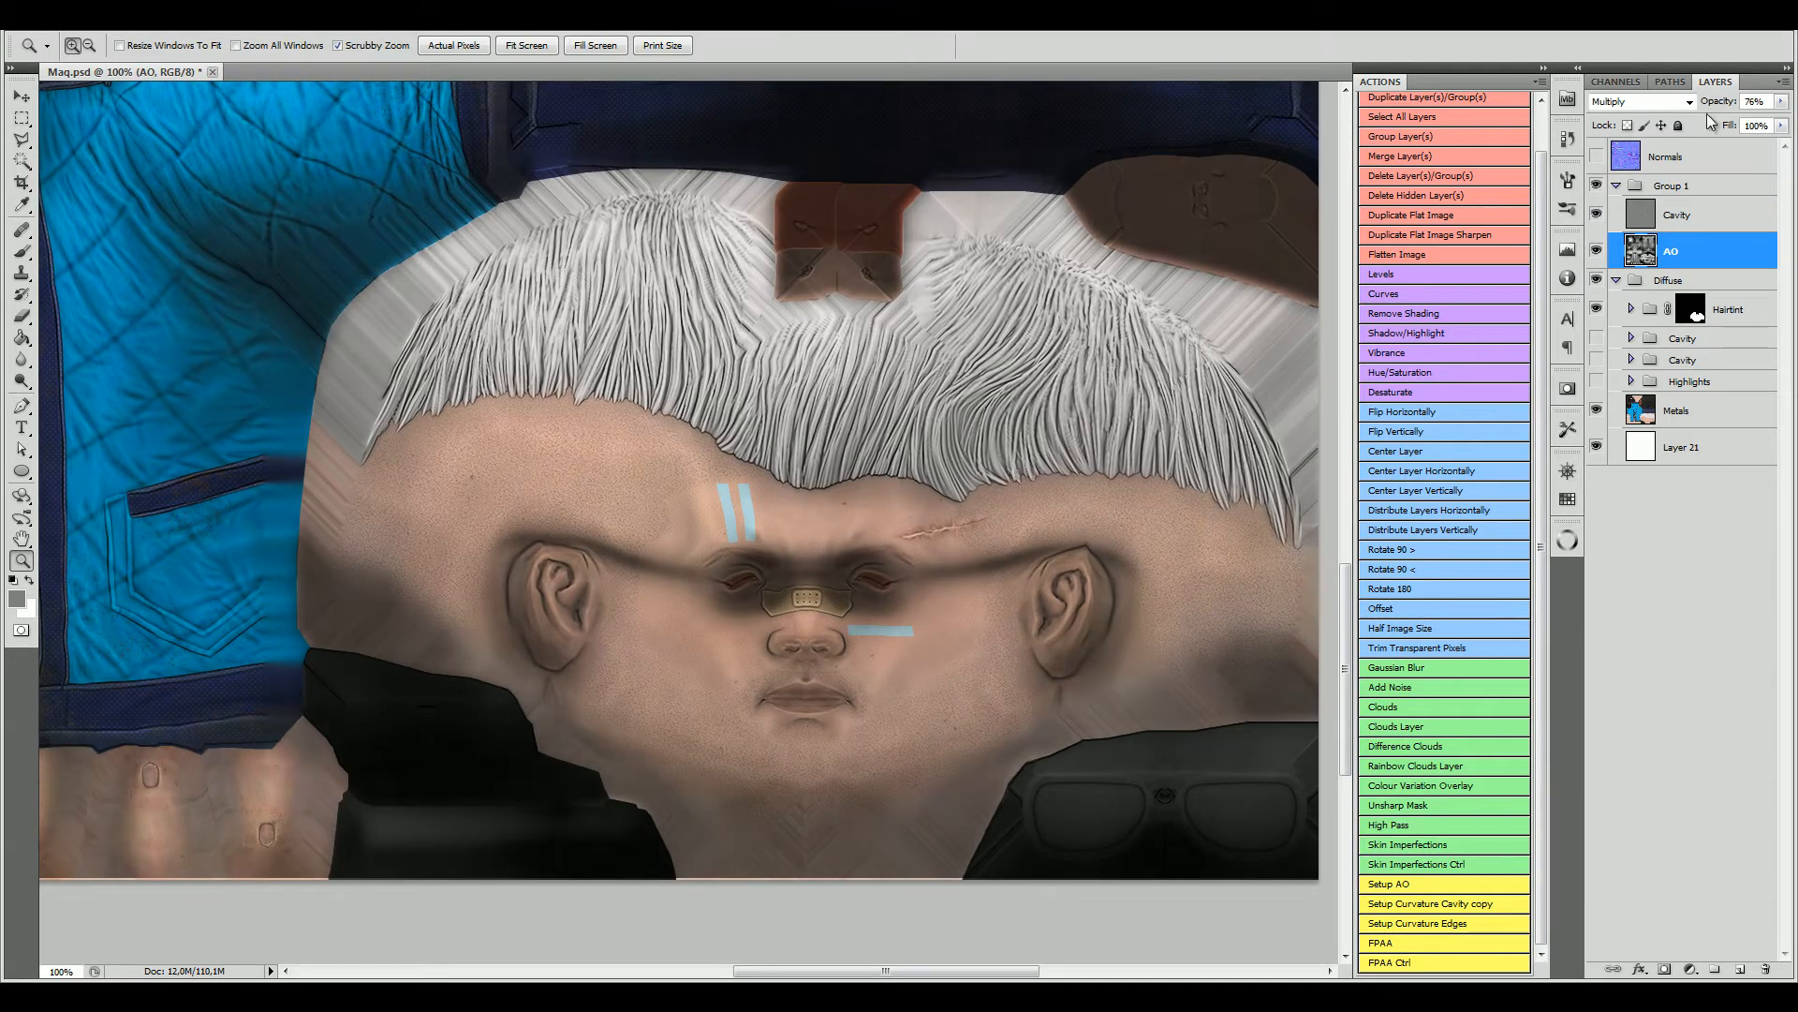
left_click(1677, 216)
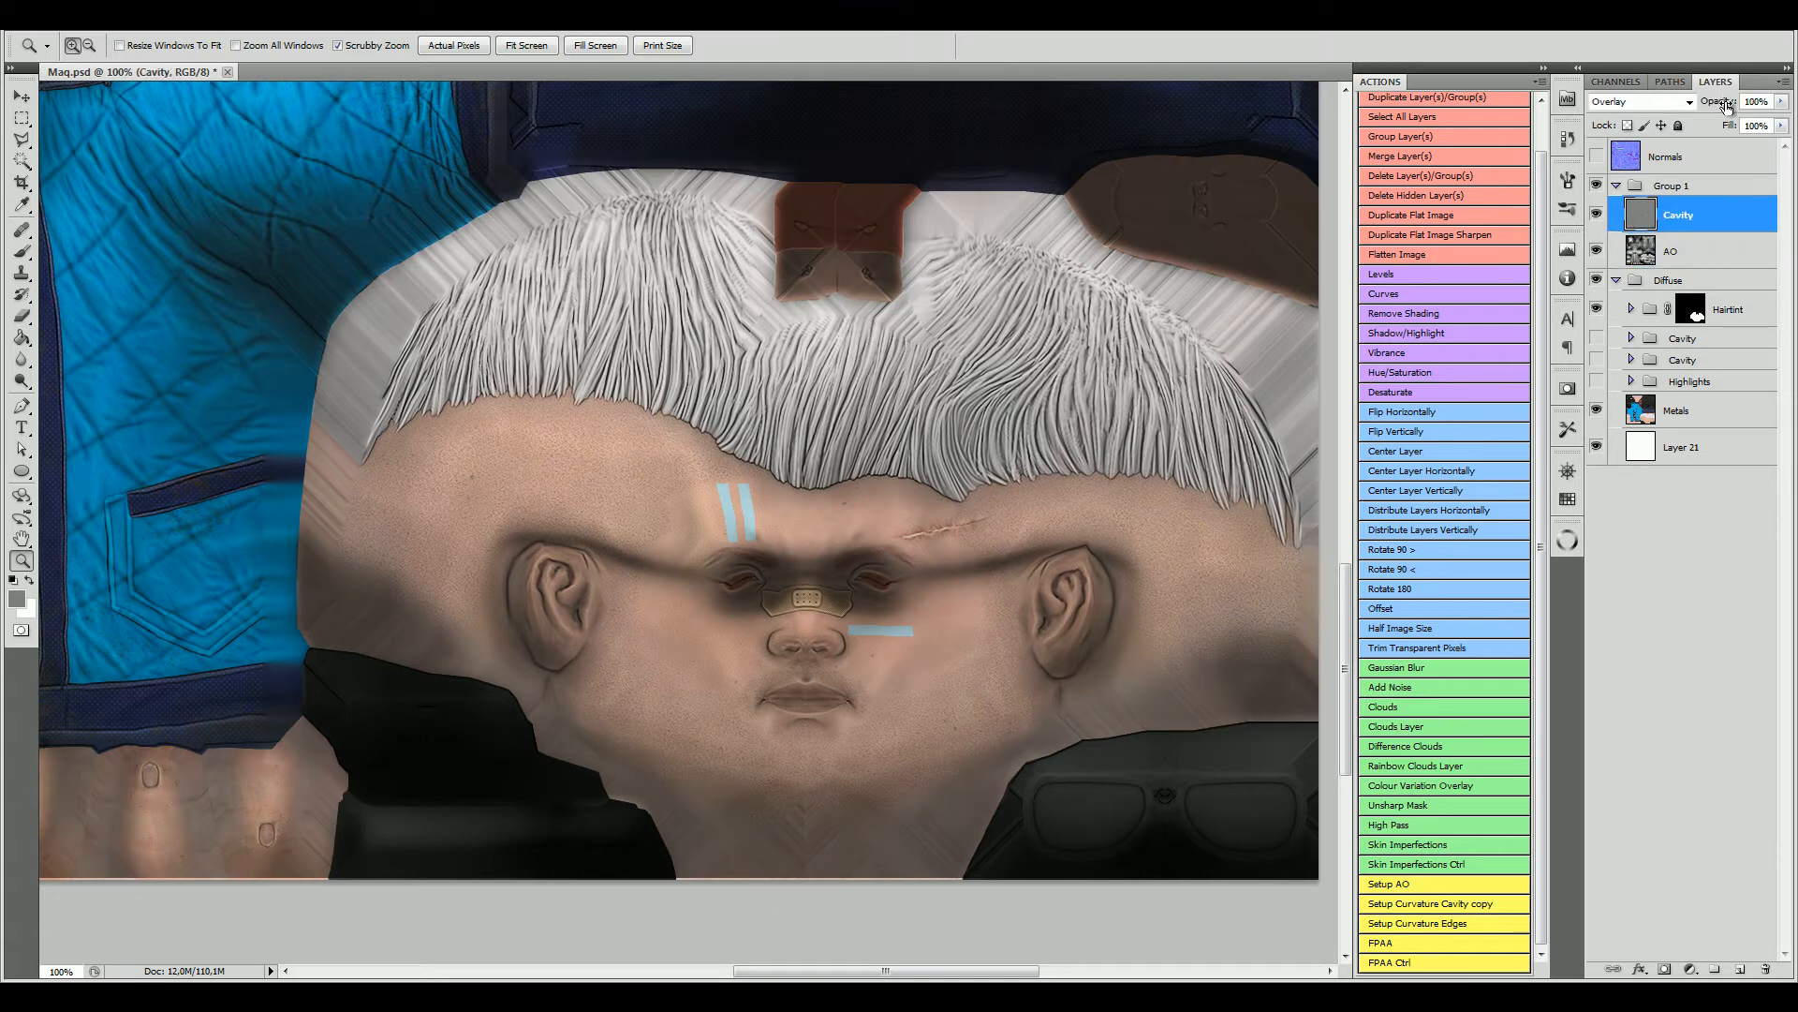
left_click_drag(1730, 105, 1744, 96)
Step: Inspect the face up close, then hide Group 1 and show the Highlights and both Cavity groups inside Diffuse
left_click(860, 626)
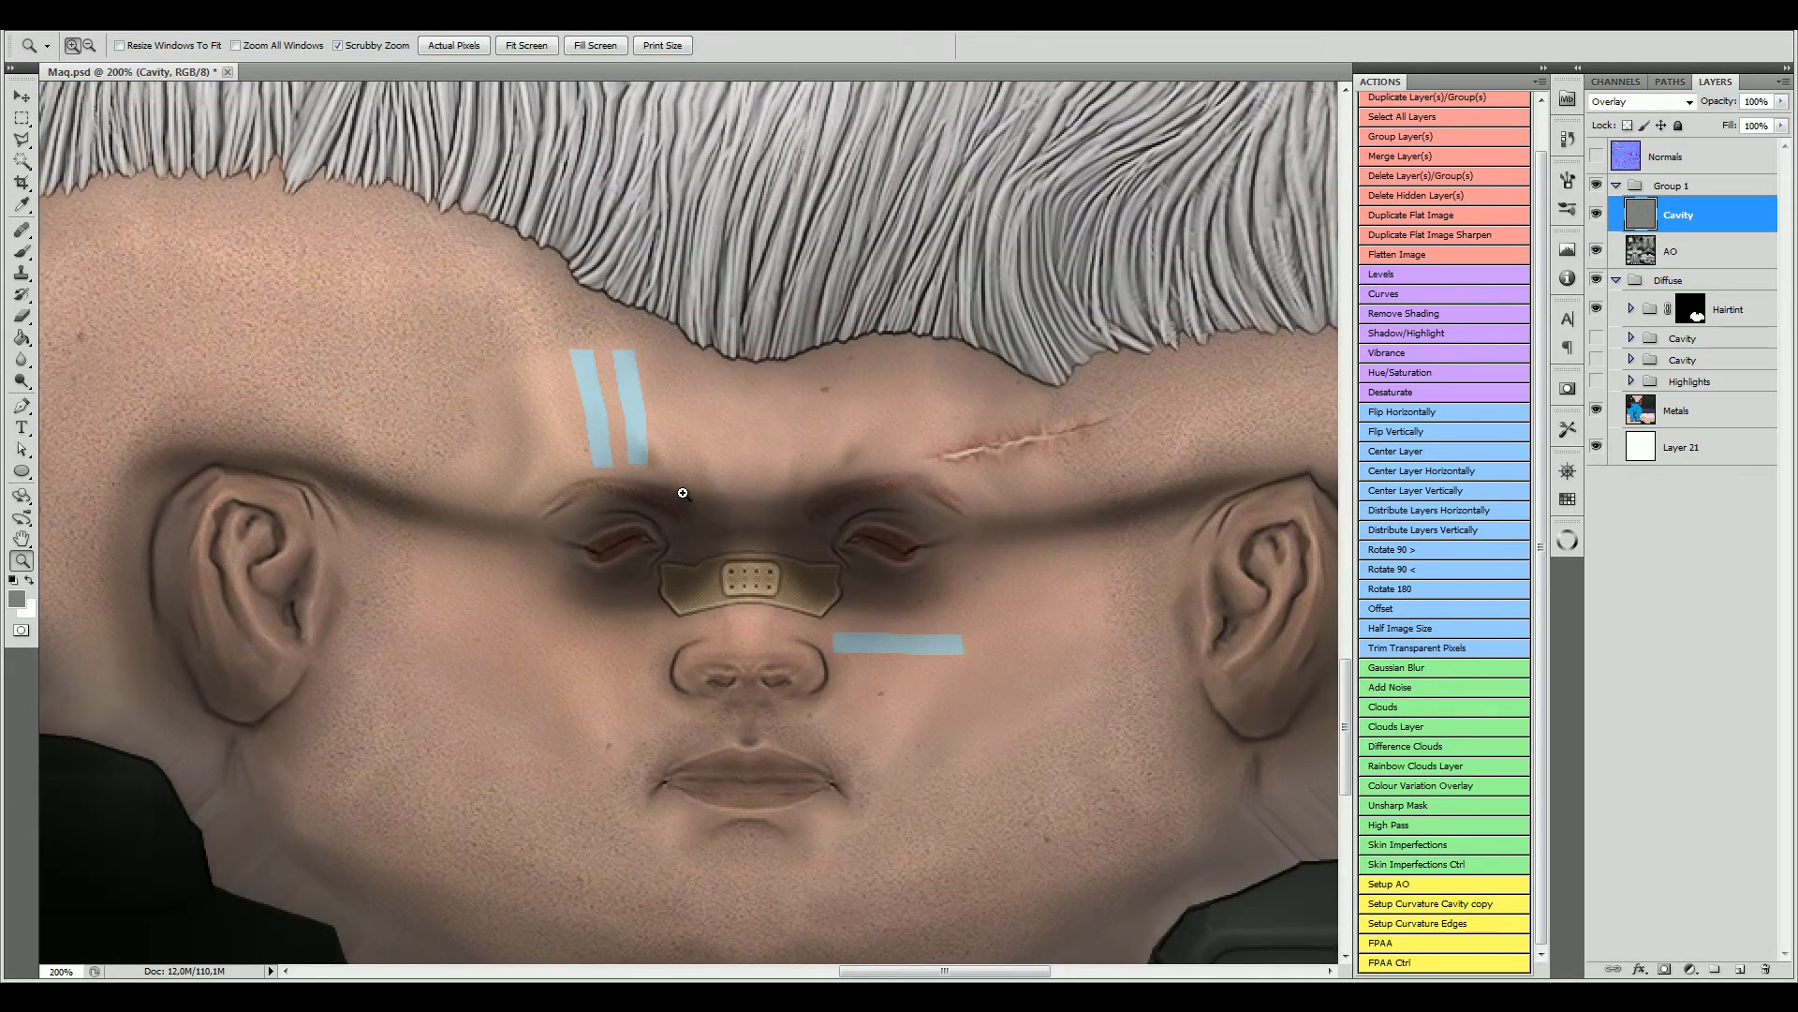
left_click_drag(813, 641, 869, 357)
left_click_drag(672, 630, 1078, 674)
mouse_move(546, 145)
left_mouse_down()
mouse_move(813, 454)
mouse_move(855, 393)
mouse_move(1188, 489)
mouse_move(1192, 418)
mouse_move(971, 510)
left_mouse_up()
left_click(1596, 185)
left_click_drag(1596, 382, 1599, 347)
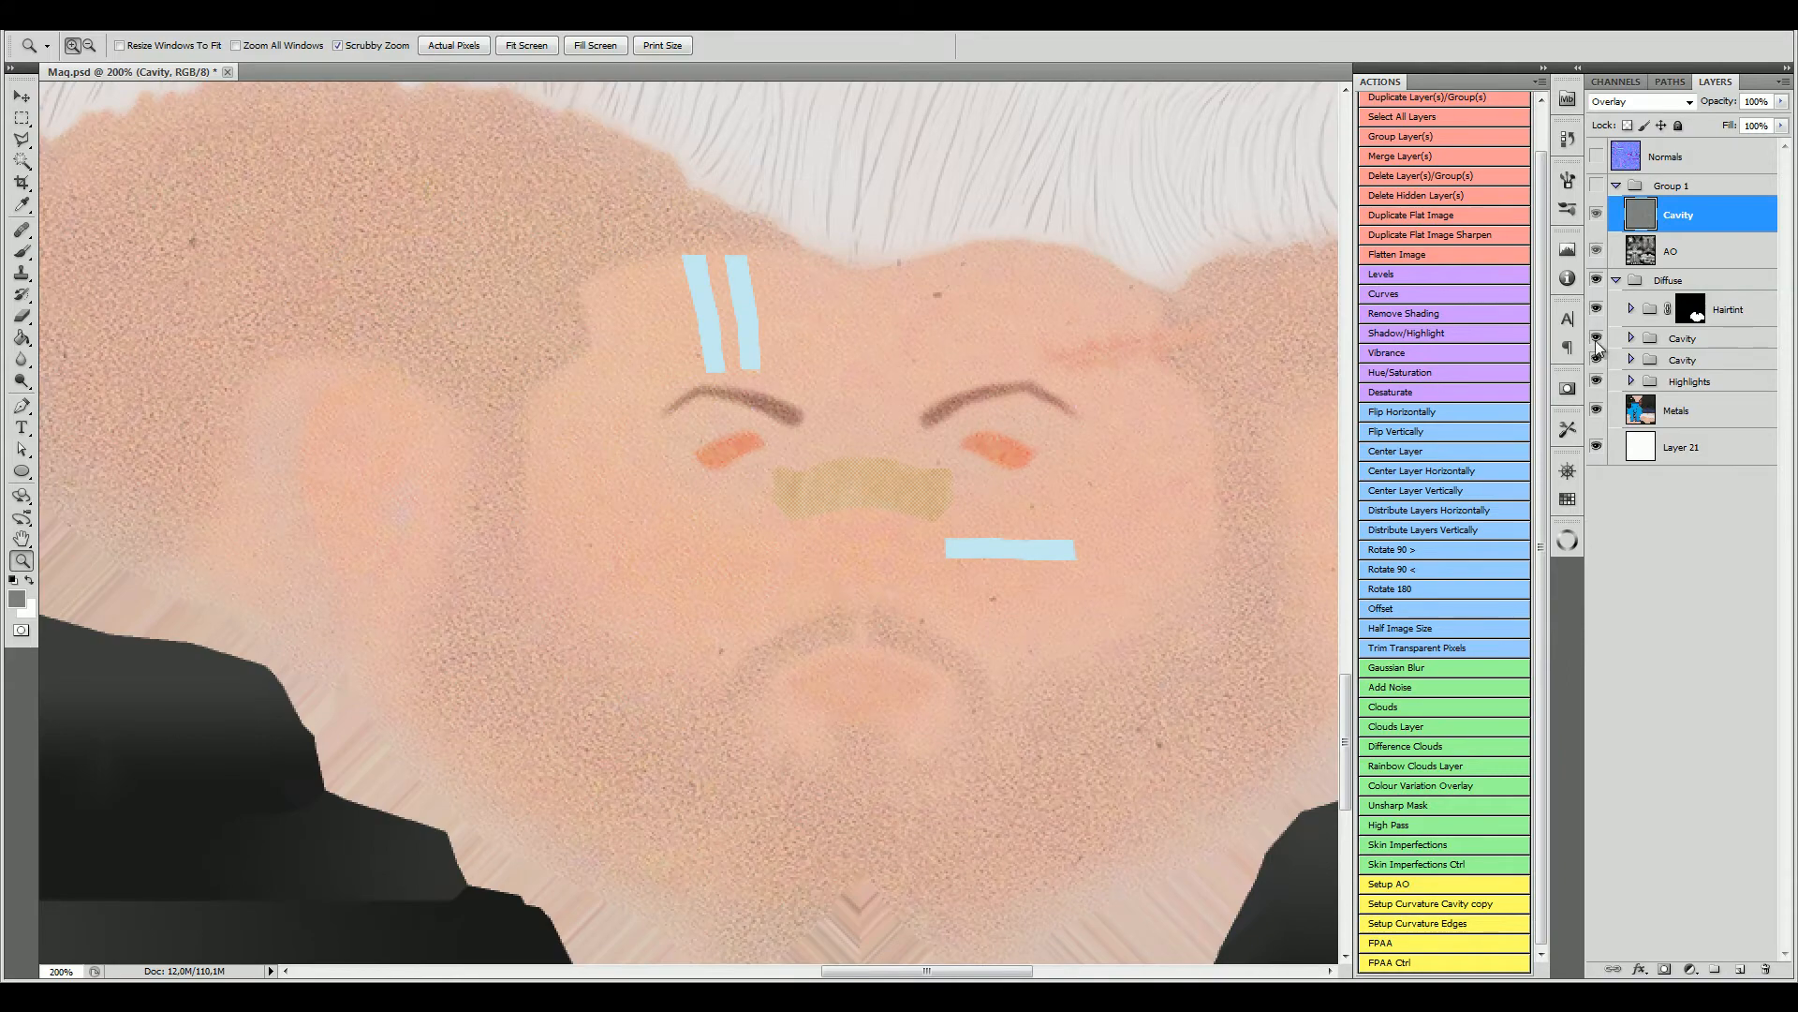
Step: Create a flattened duplicate of the image with the Diffuse group's cavity and highlight shading, and move it above Group 1
left_click(861, 463, "alt")
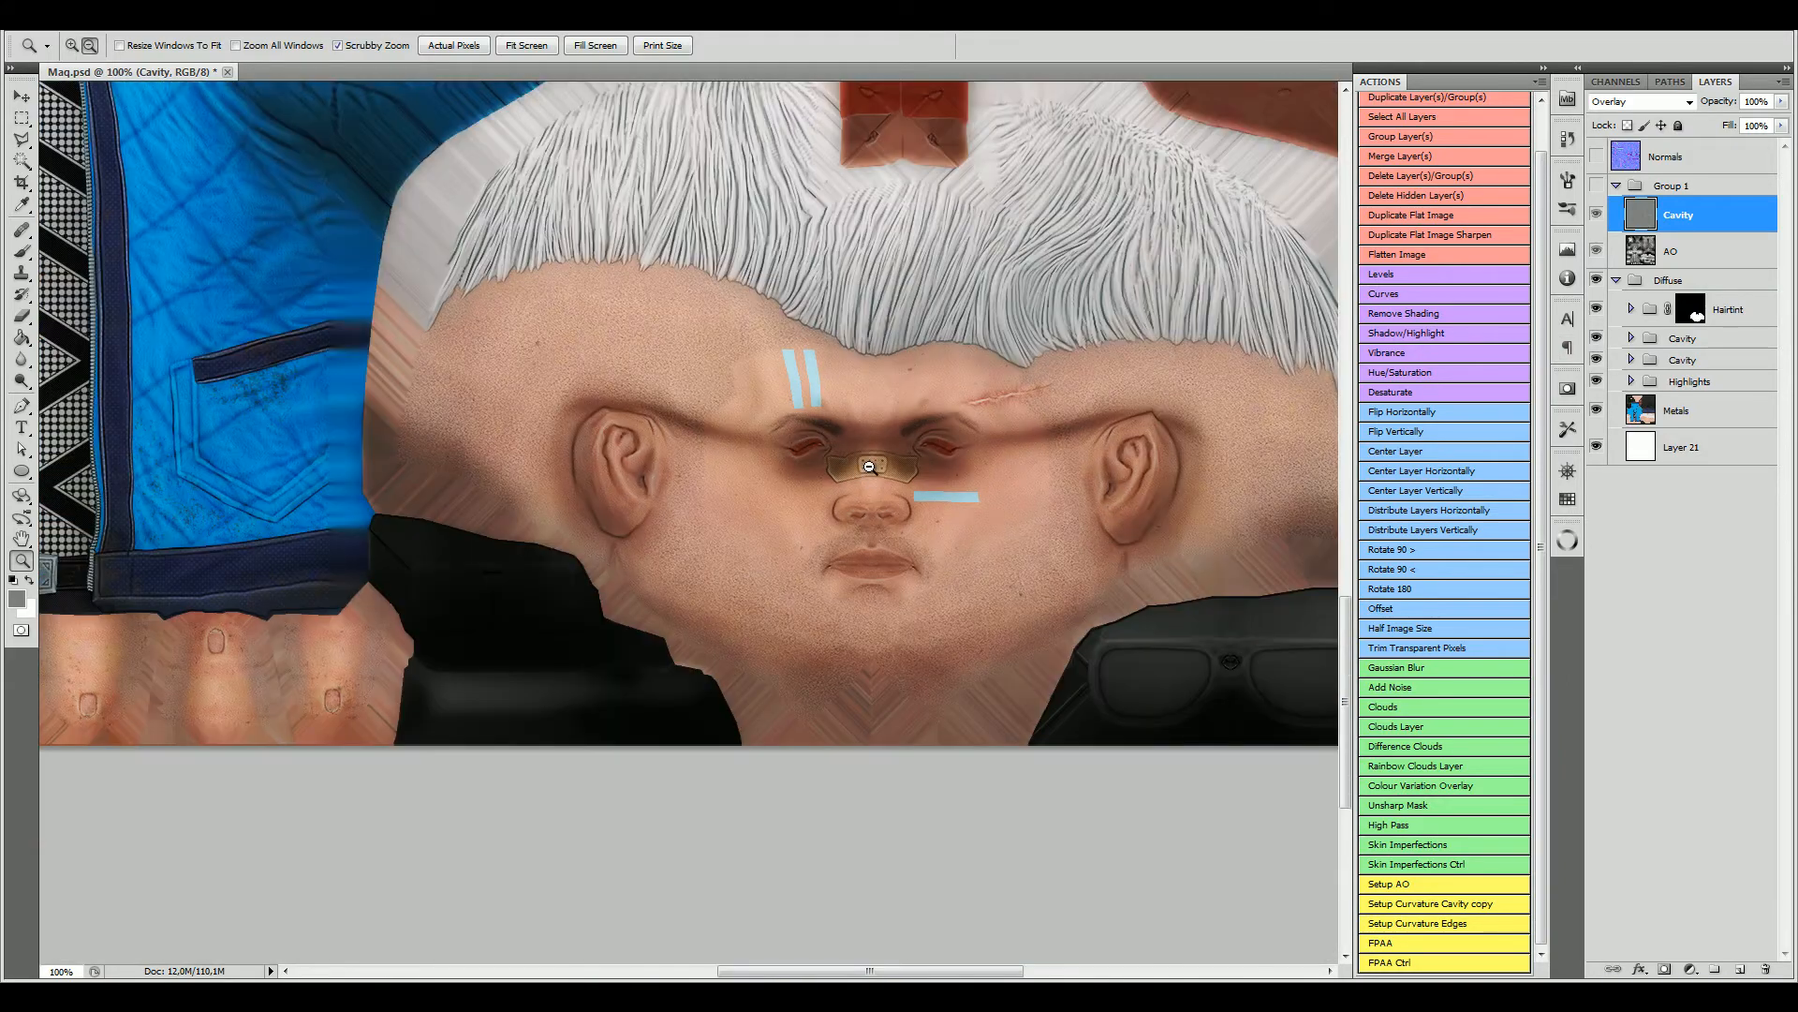
left_click(871, 466, "alt")
left_click(920, 414)
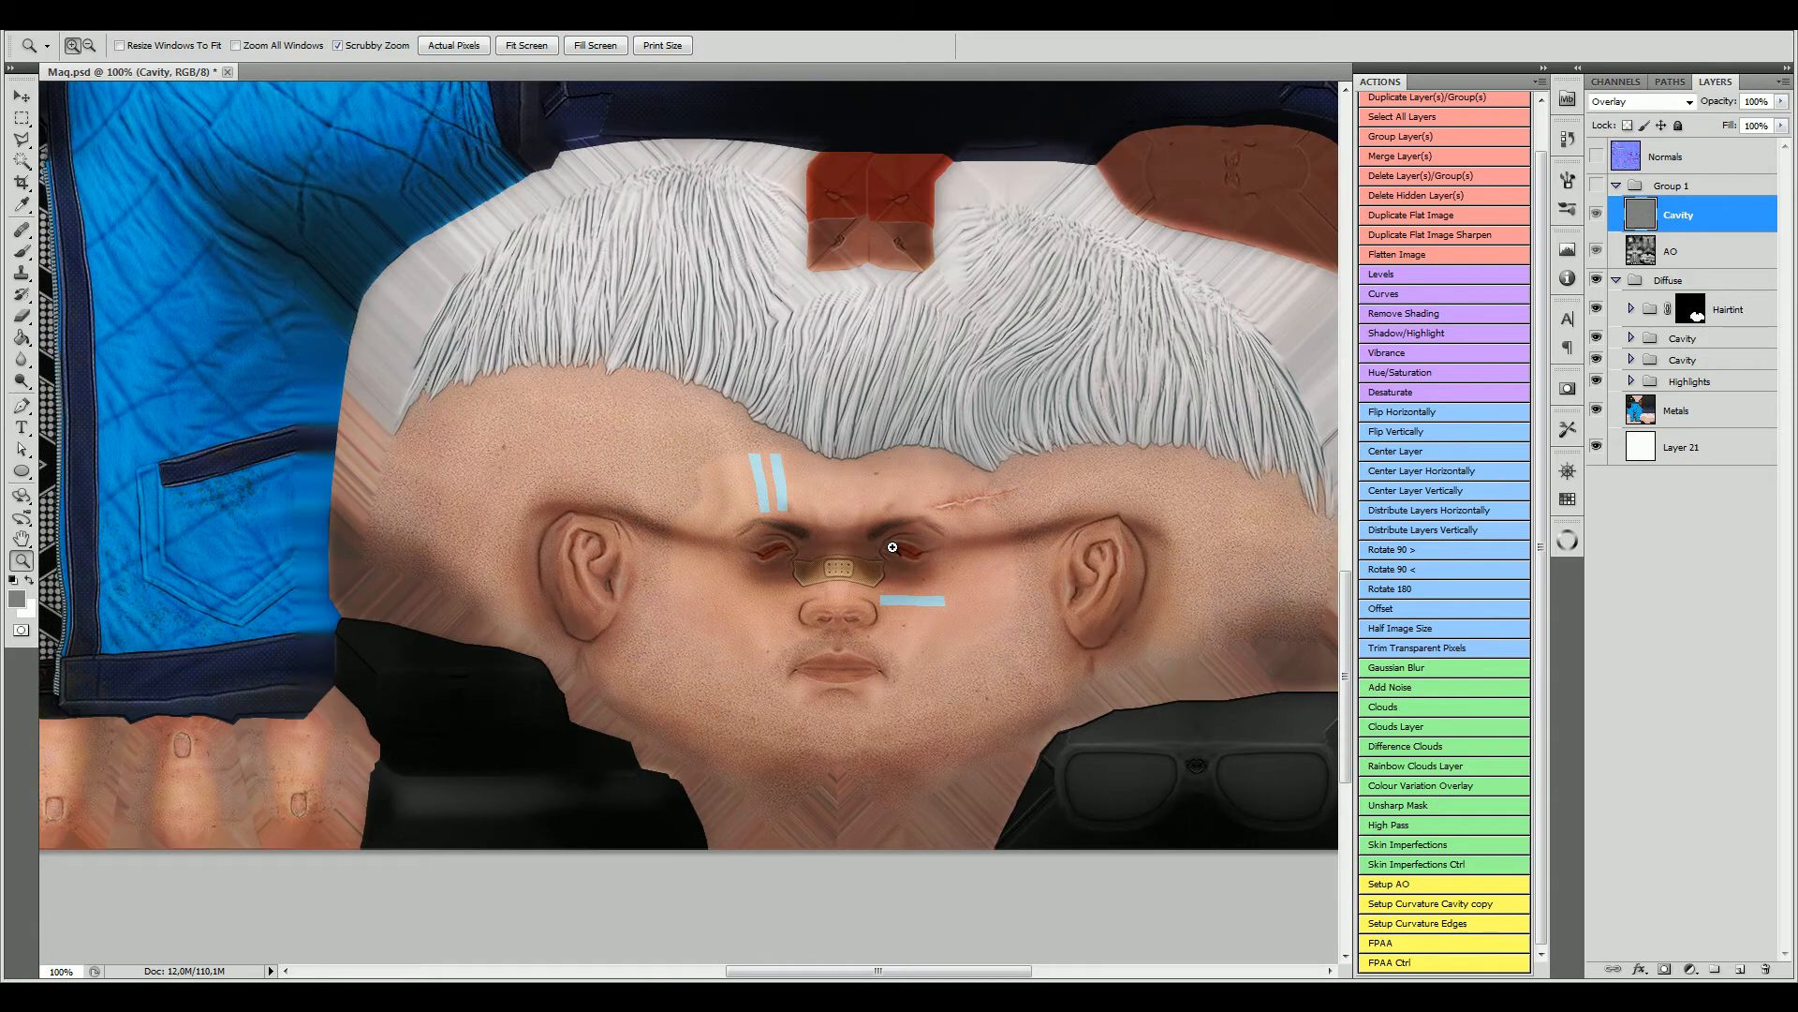
left_click(893, 547)
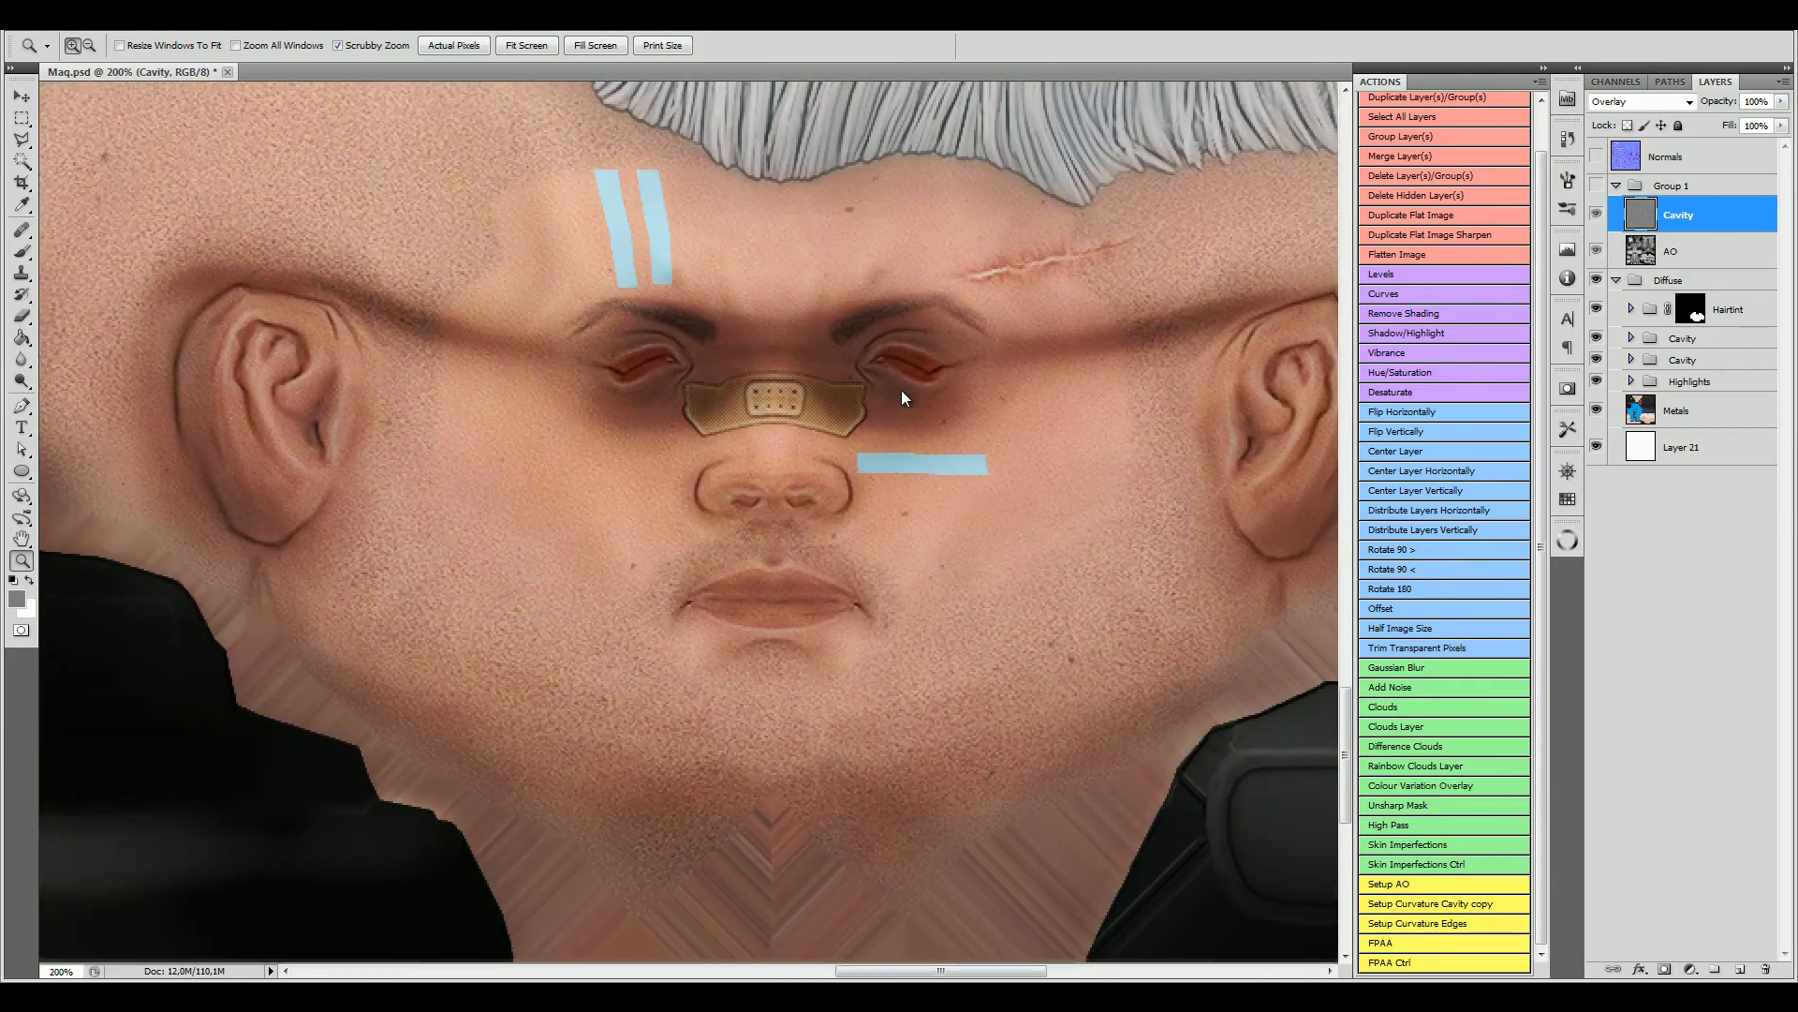
left_click(1659, 283)
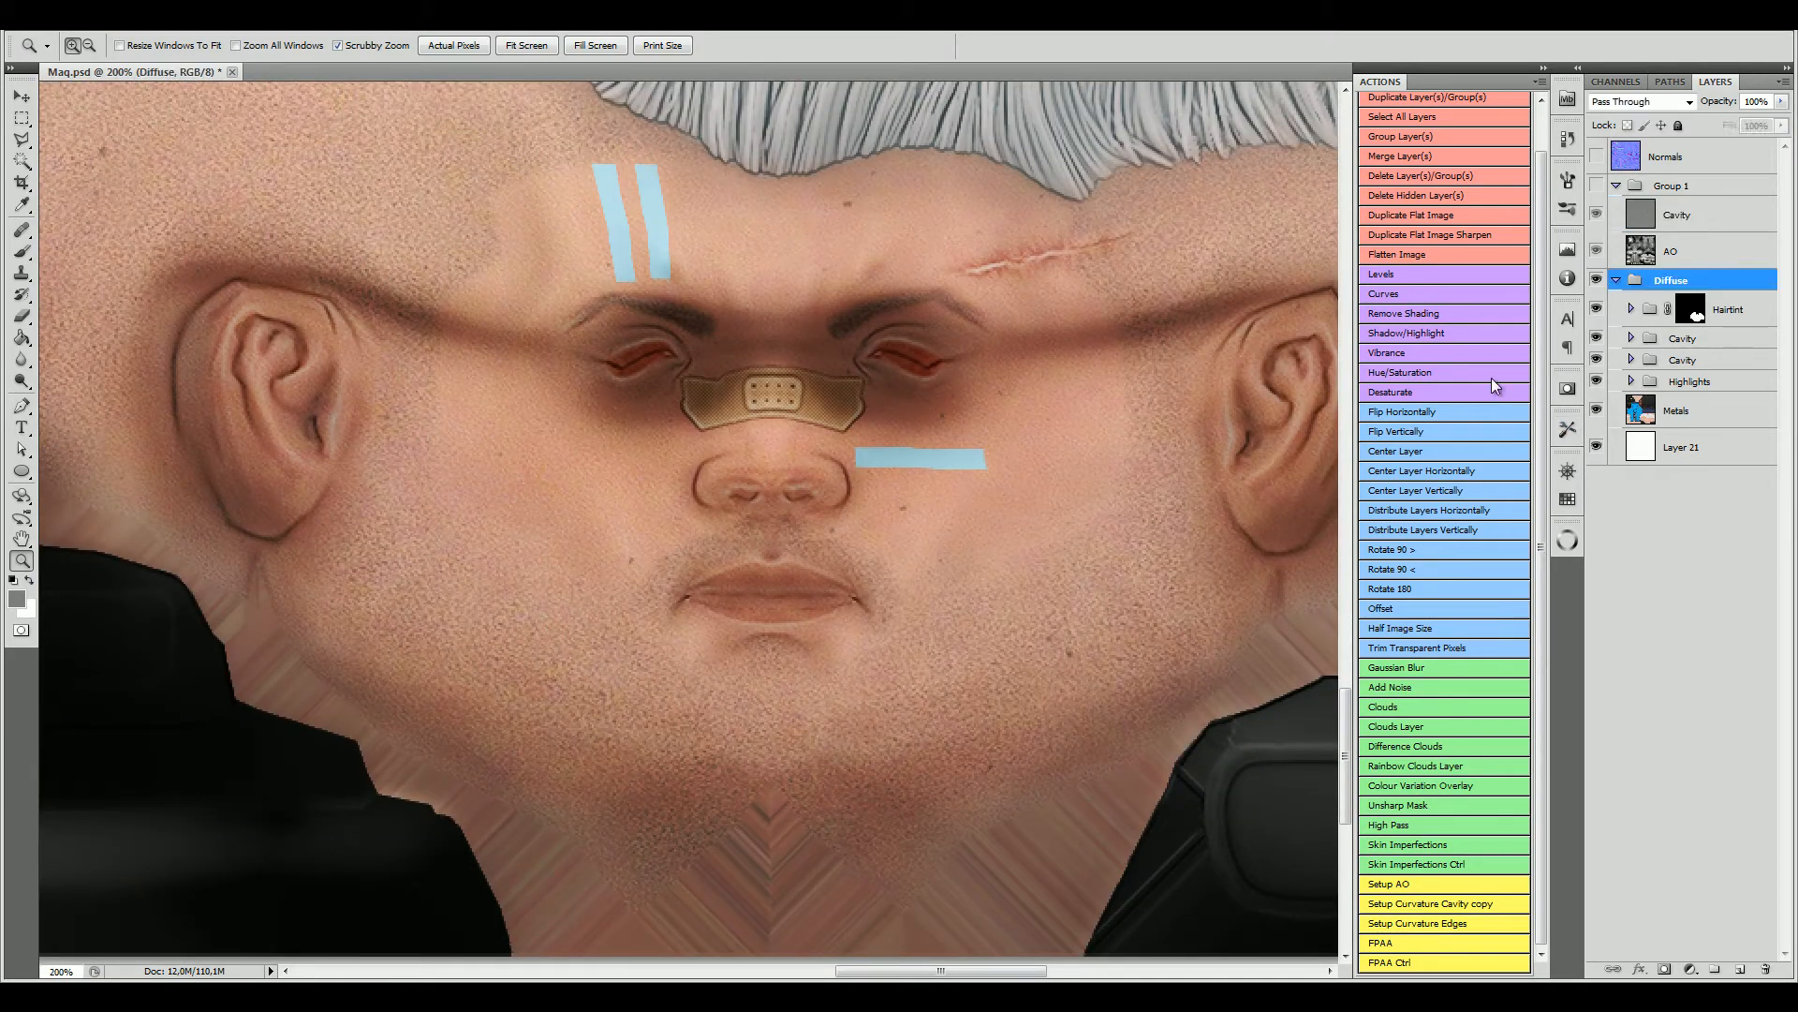
left_click(1447, 216)
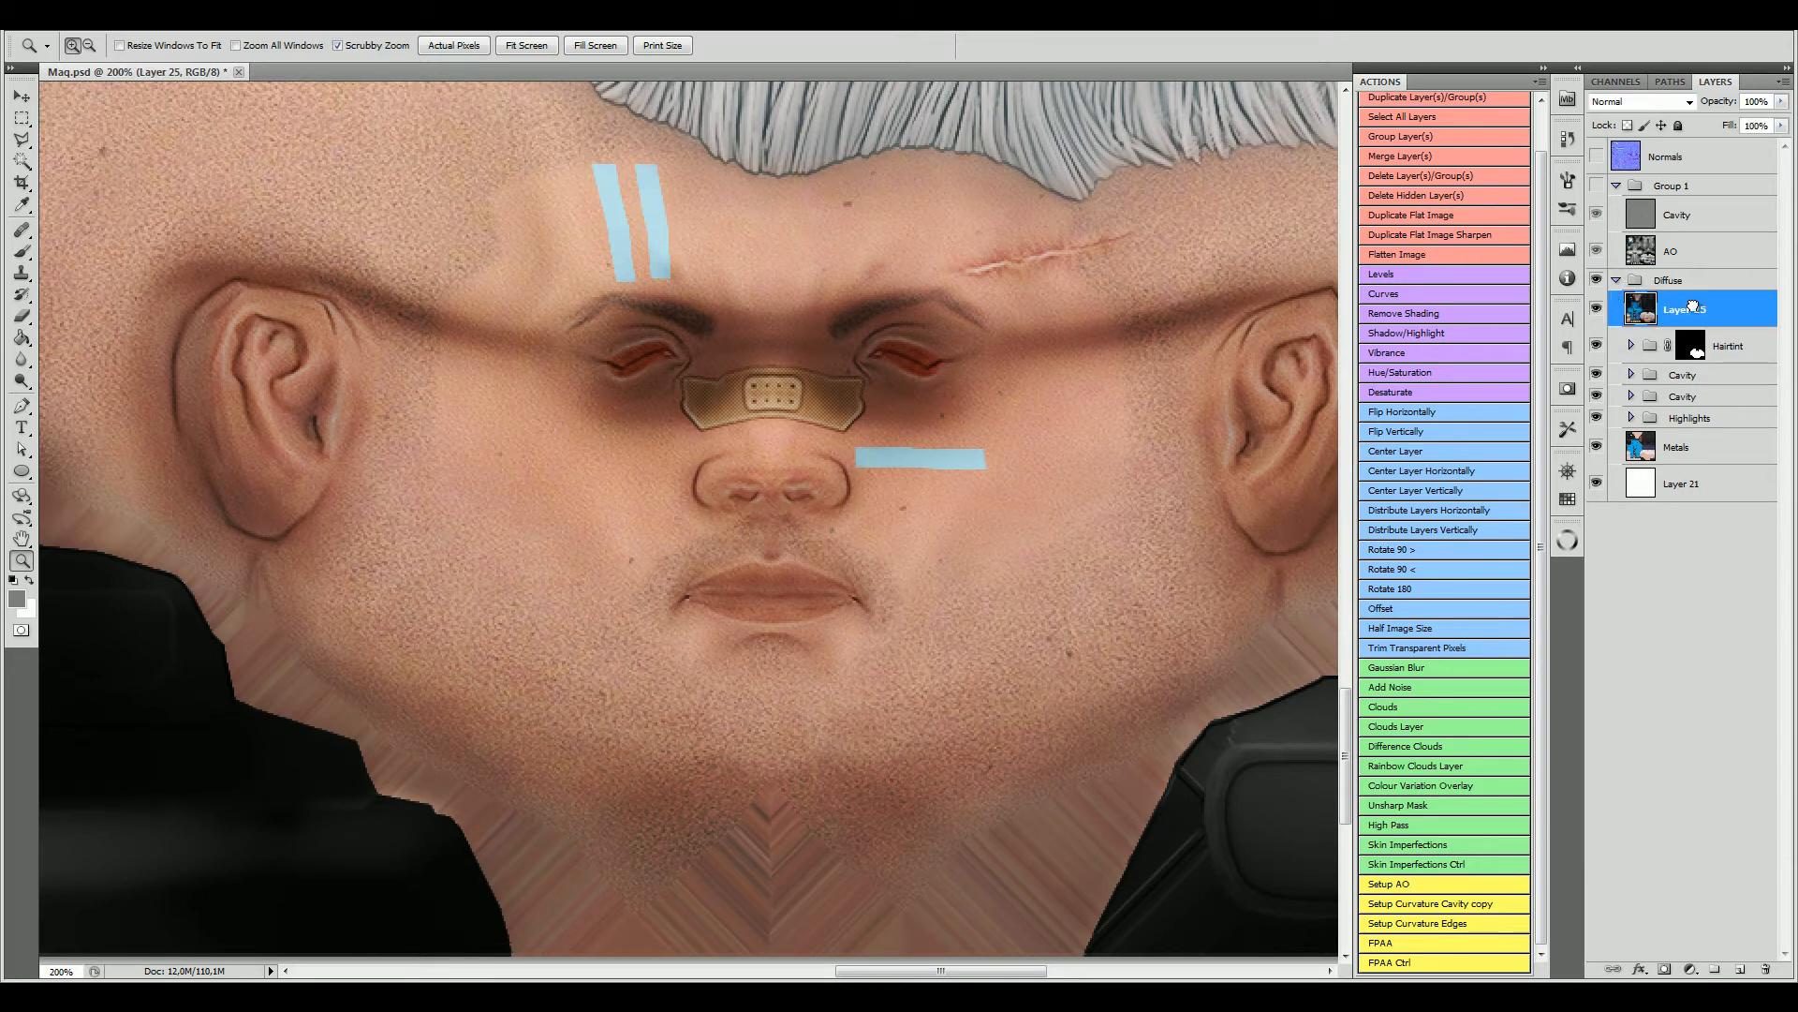
left_click_drag(1692, 306, 1676, 172)
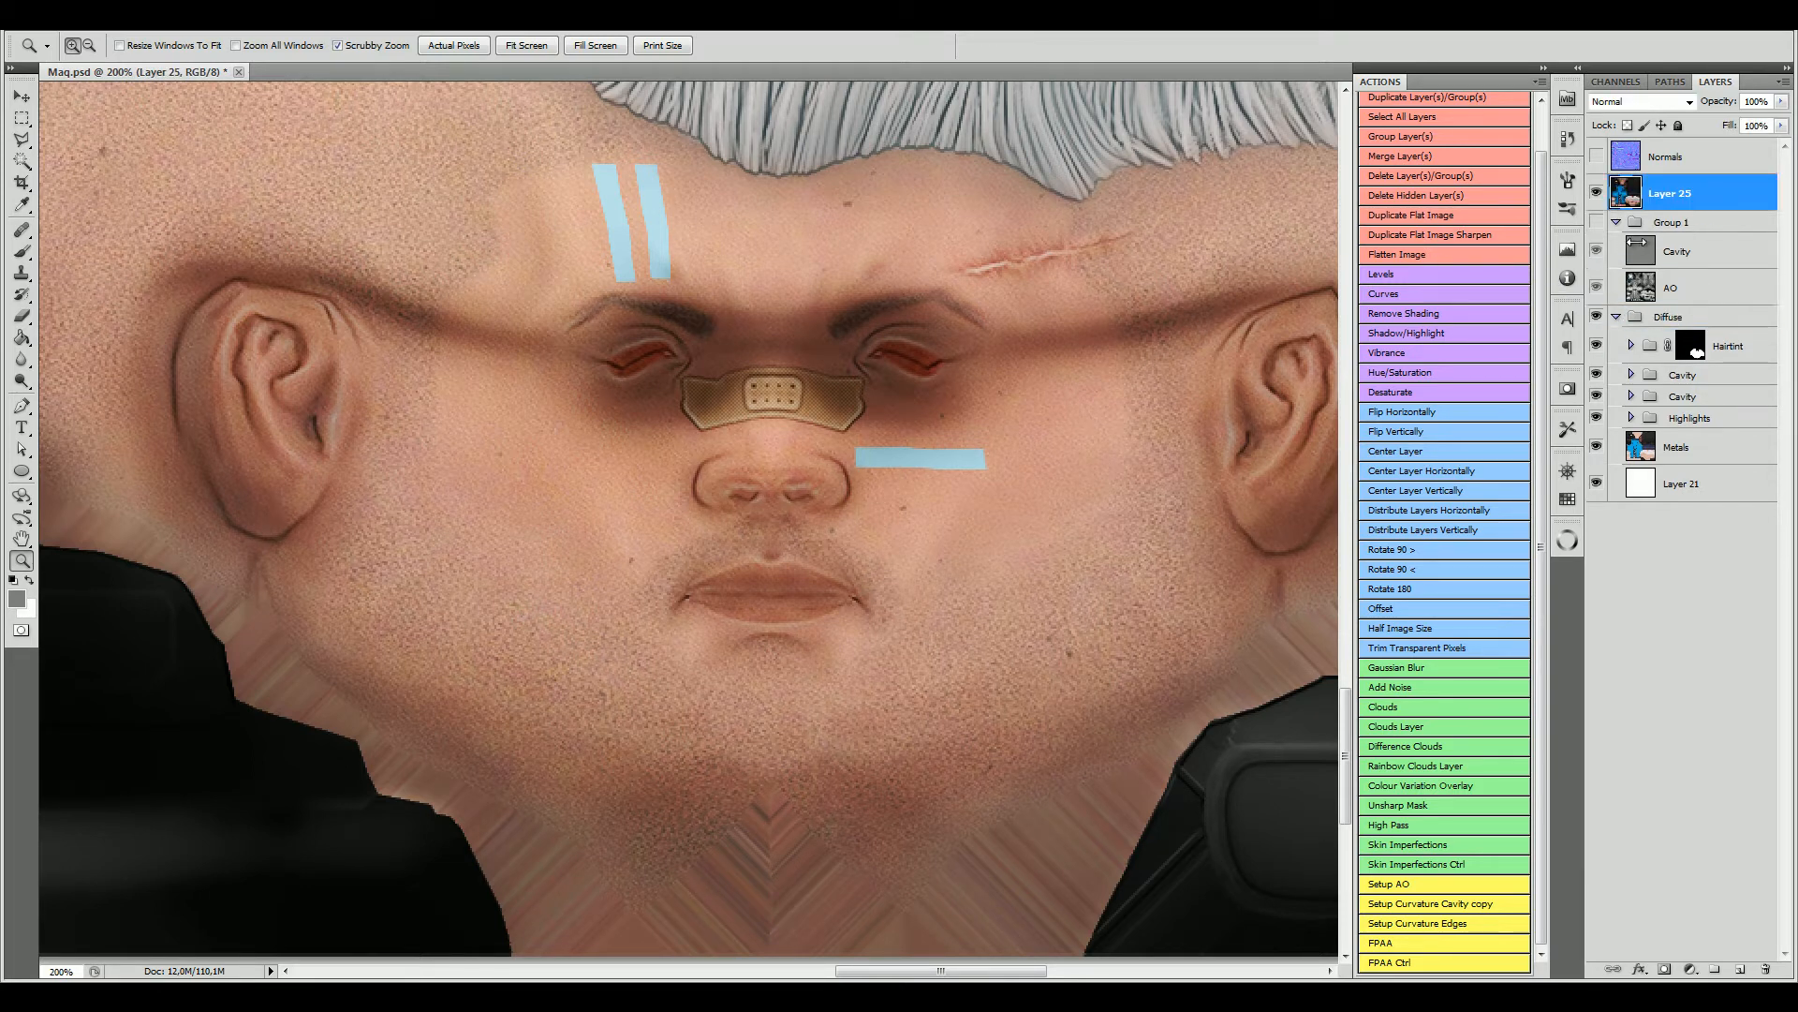
Step: Create a second flattened duplicate showing Group 1's shading, with Layer 25 and the Highlights and both Cavity groups hidden
left_click(1596, 192)
left_click(1596, 222)
left_click(1596, 418)
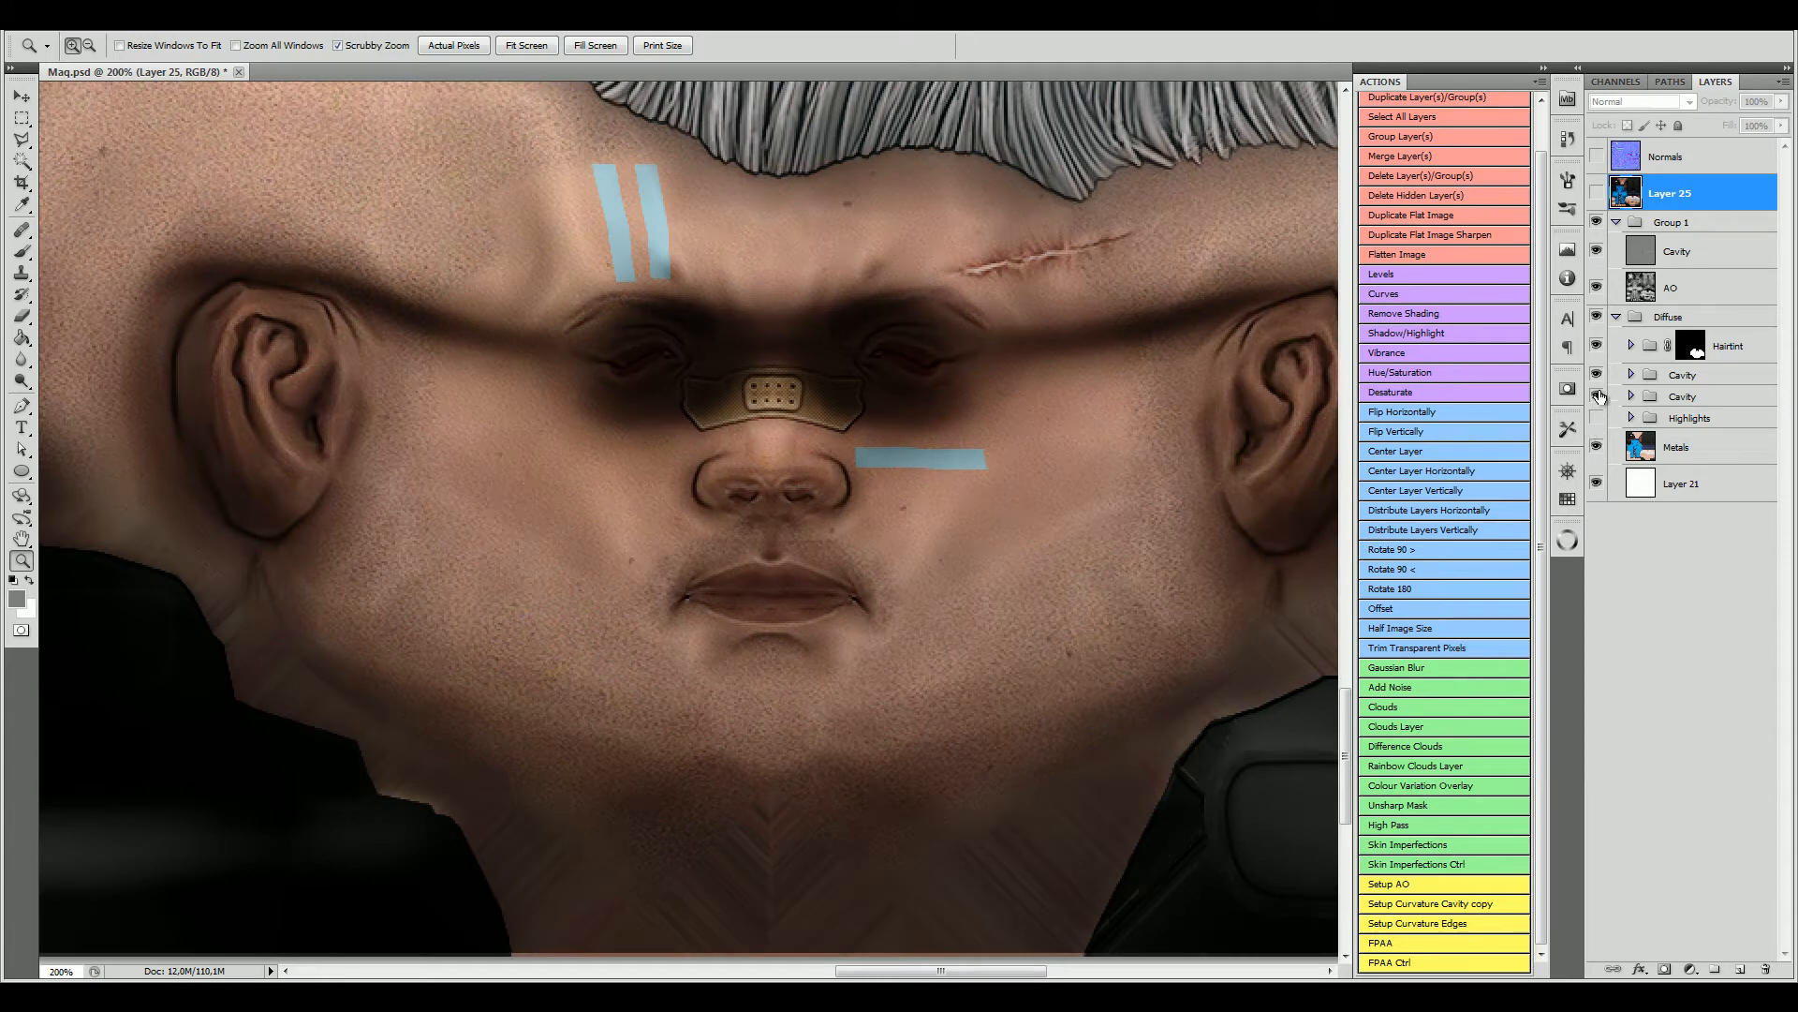
left_click(1597, 375)
left_click(1596, 396)
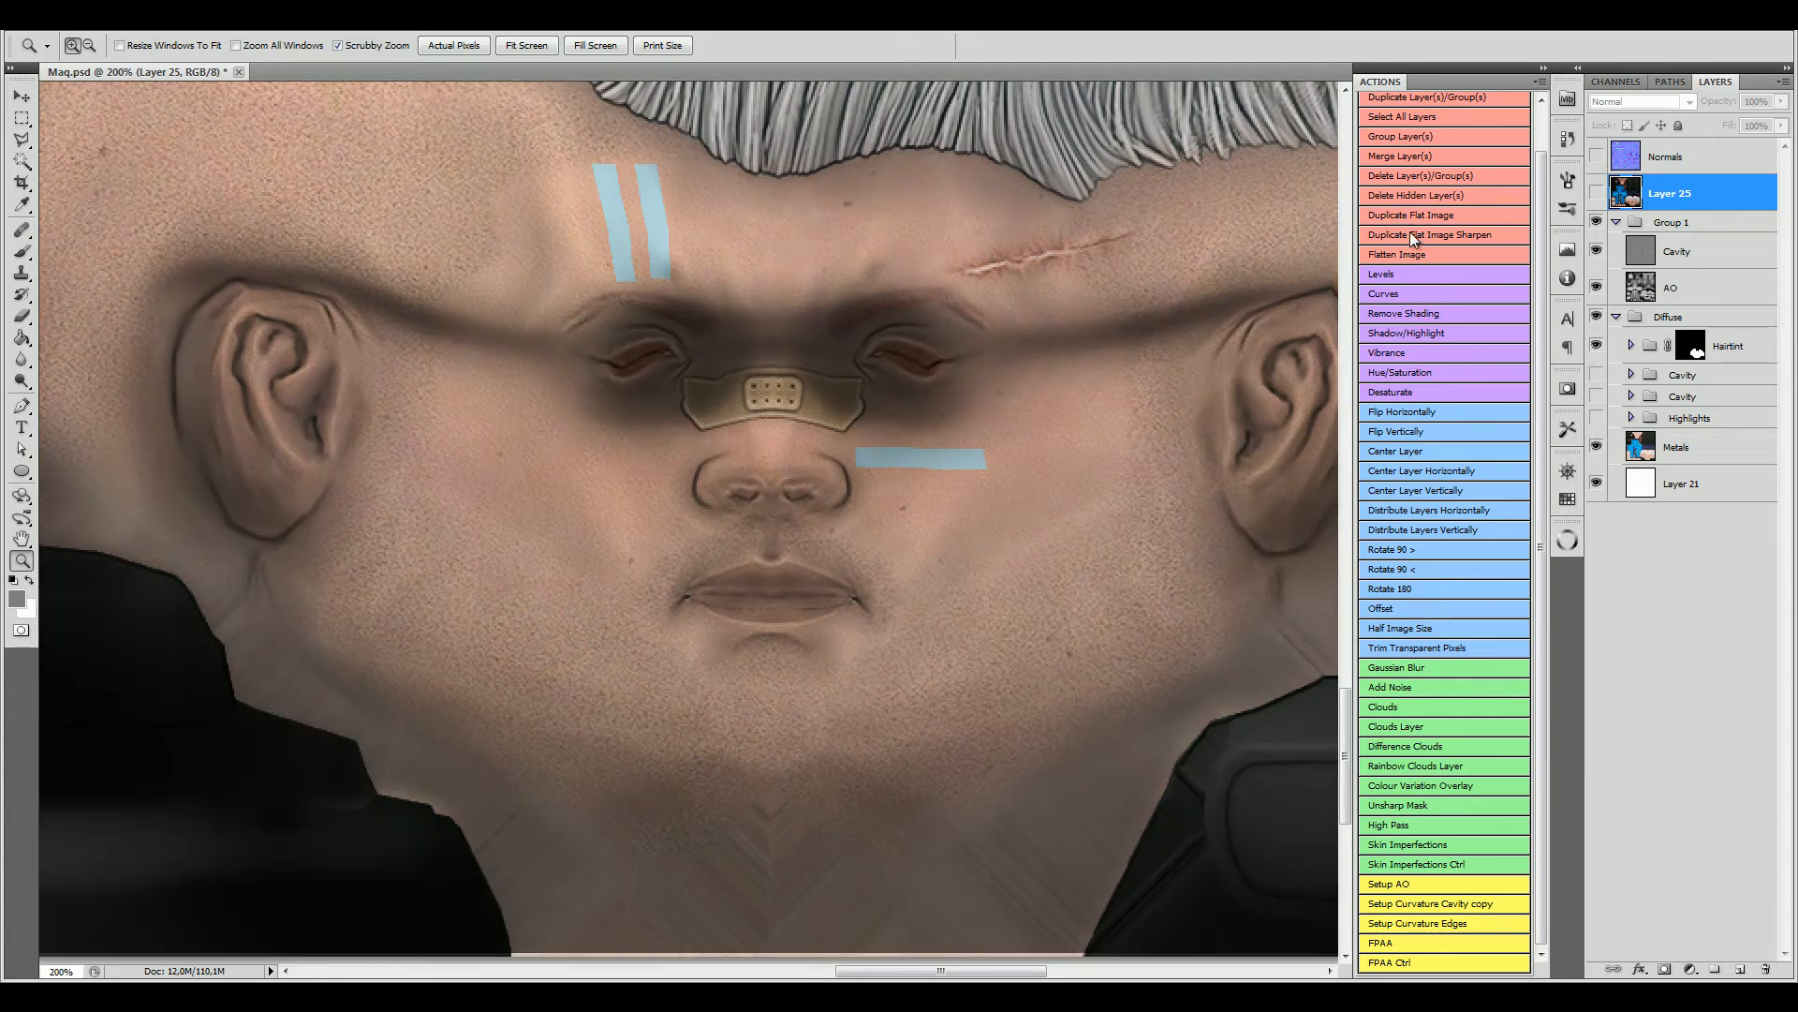
left_click(1430, 217)
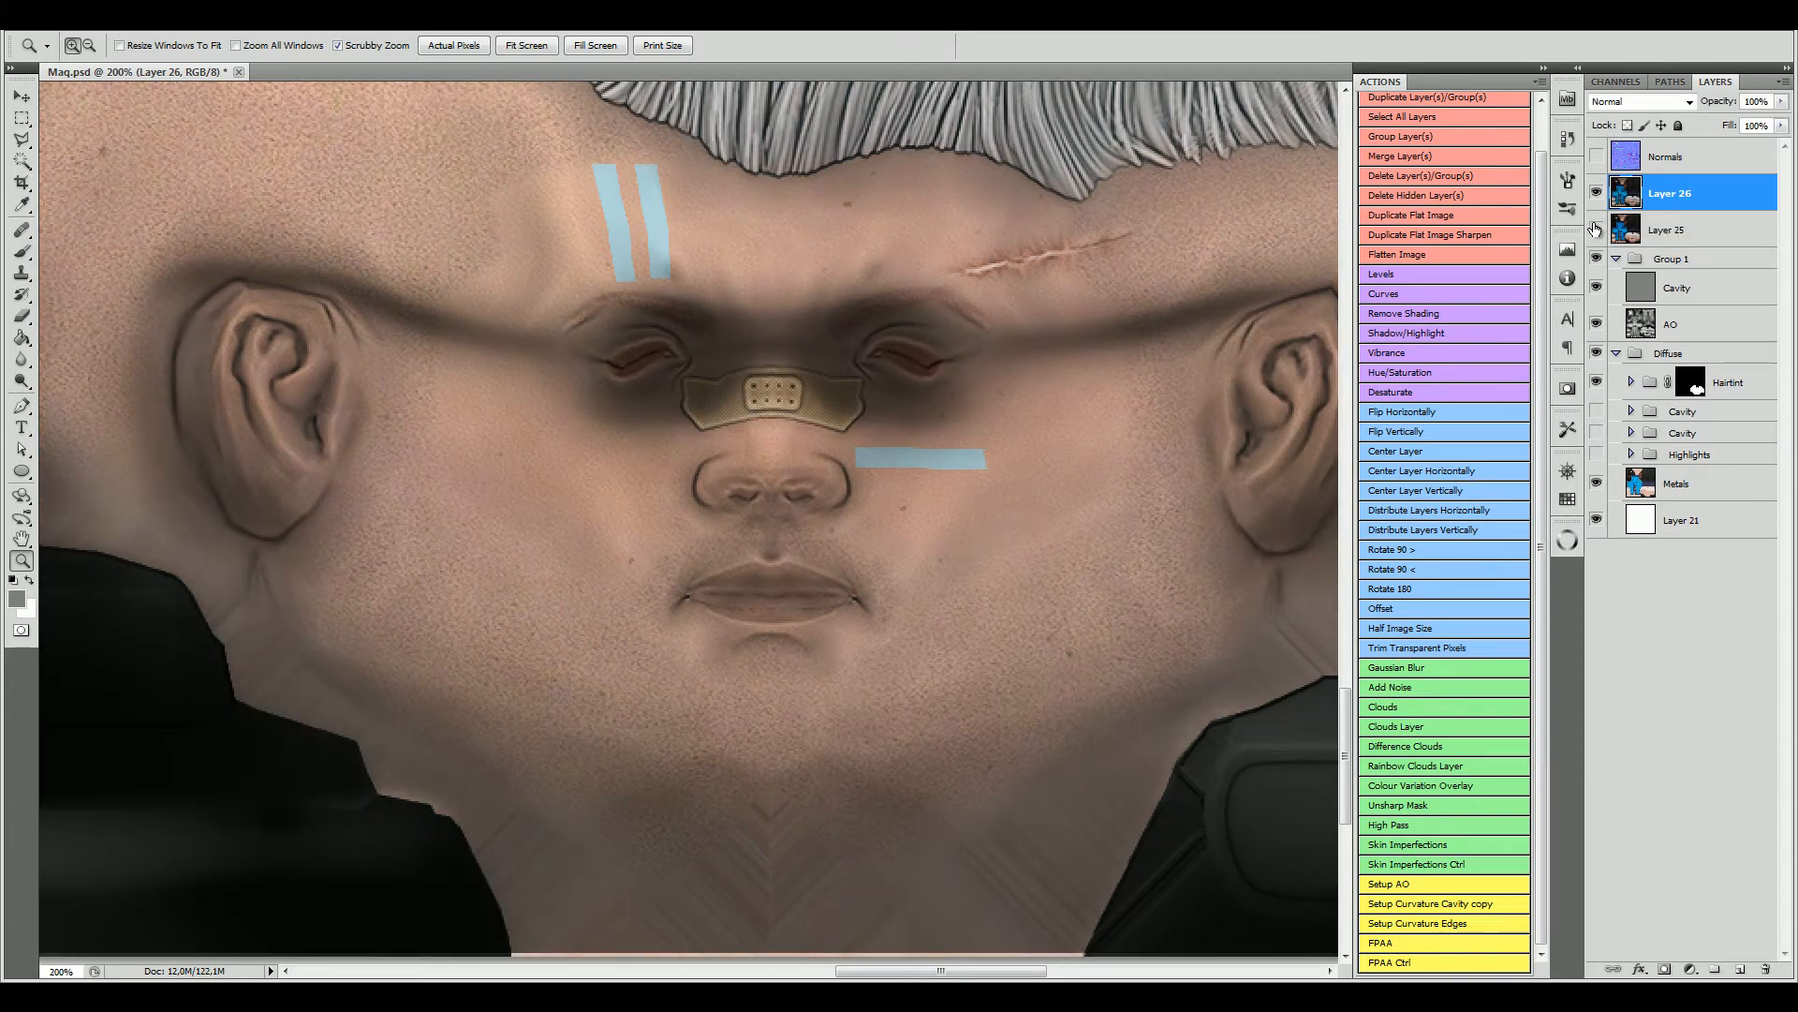
Step: Compare the two flattened versions of the face by switching the visibility of Layer 25 and Layer 26
left_click(1585, 229)
left_click(1596, 192)
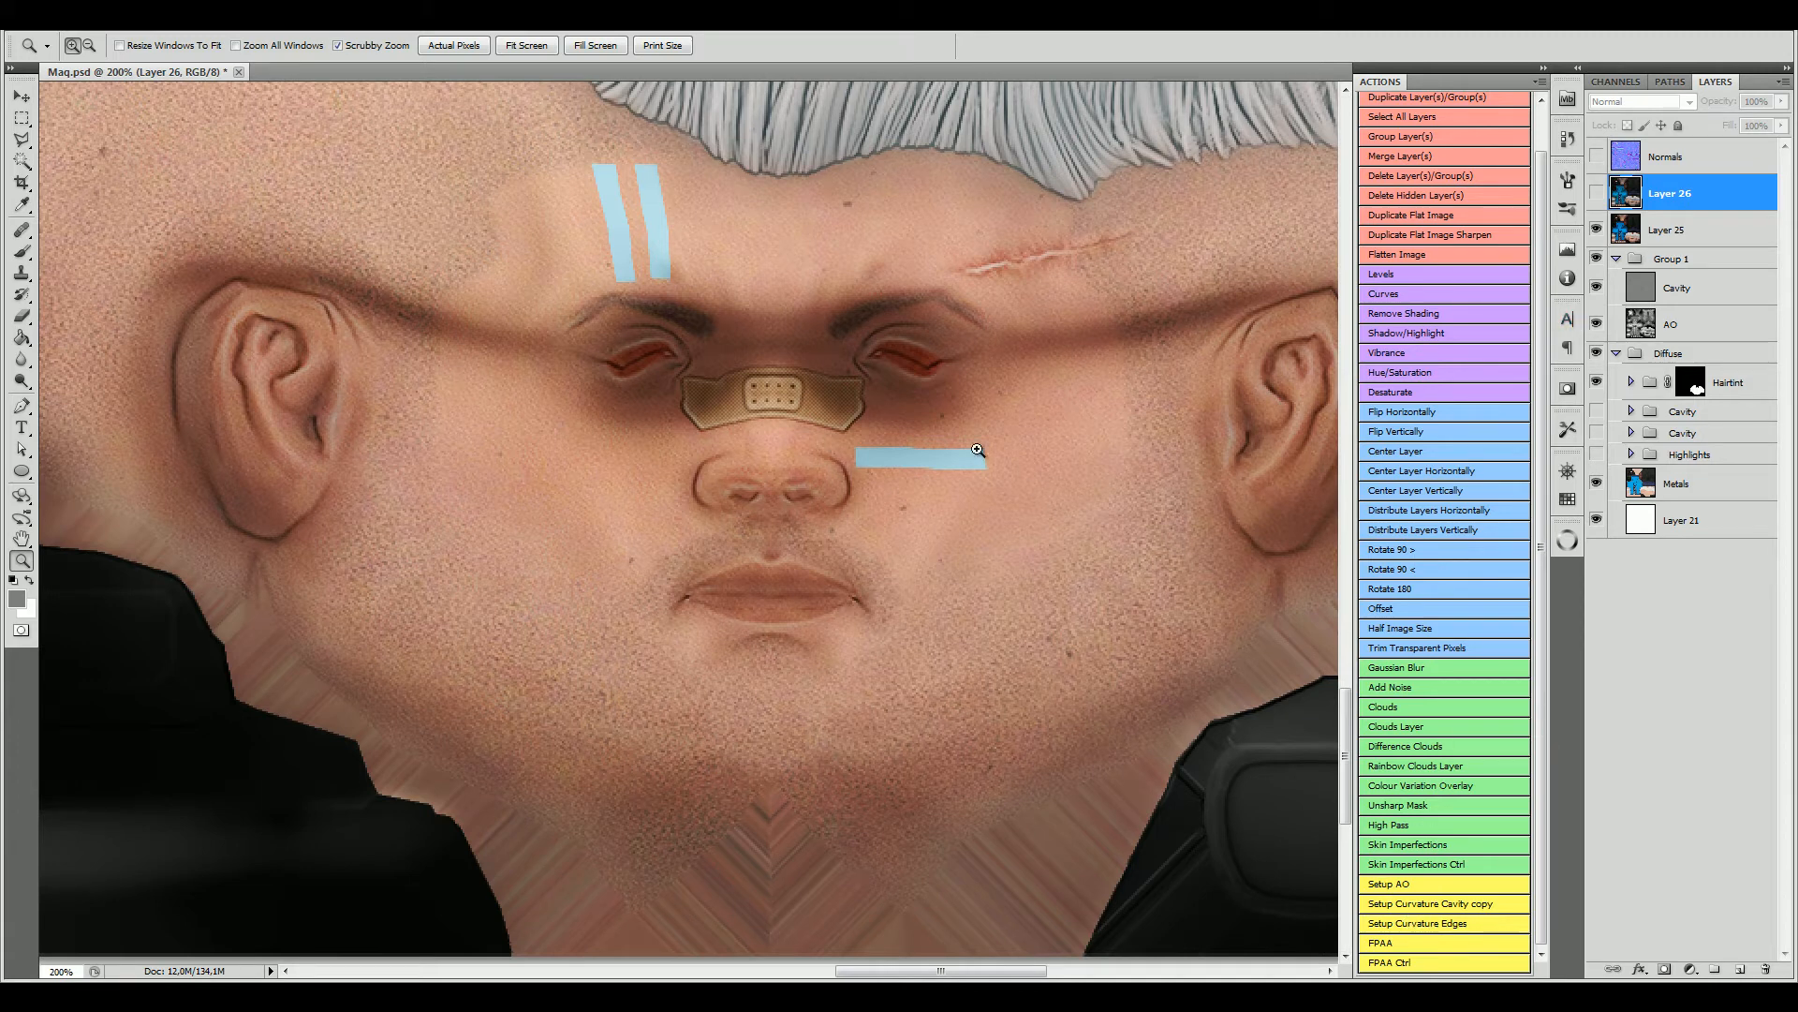
left_click(1596, 193)
left_click(1597, 230)
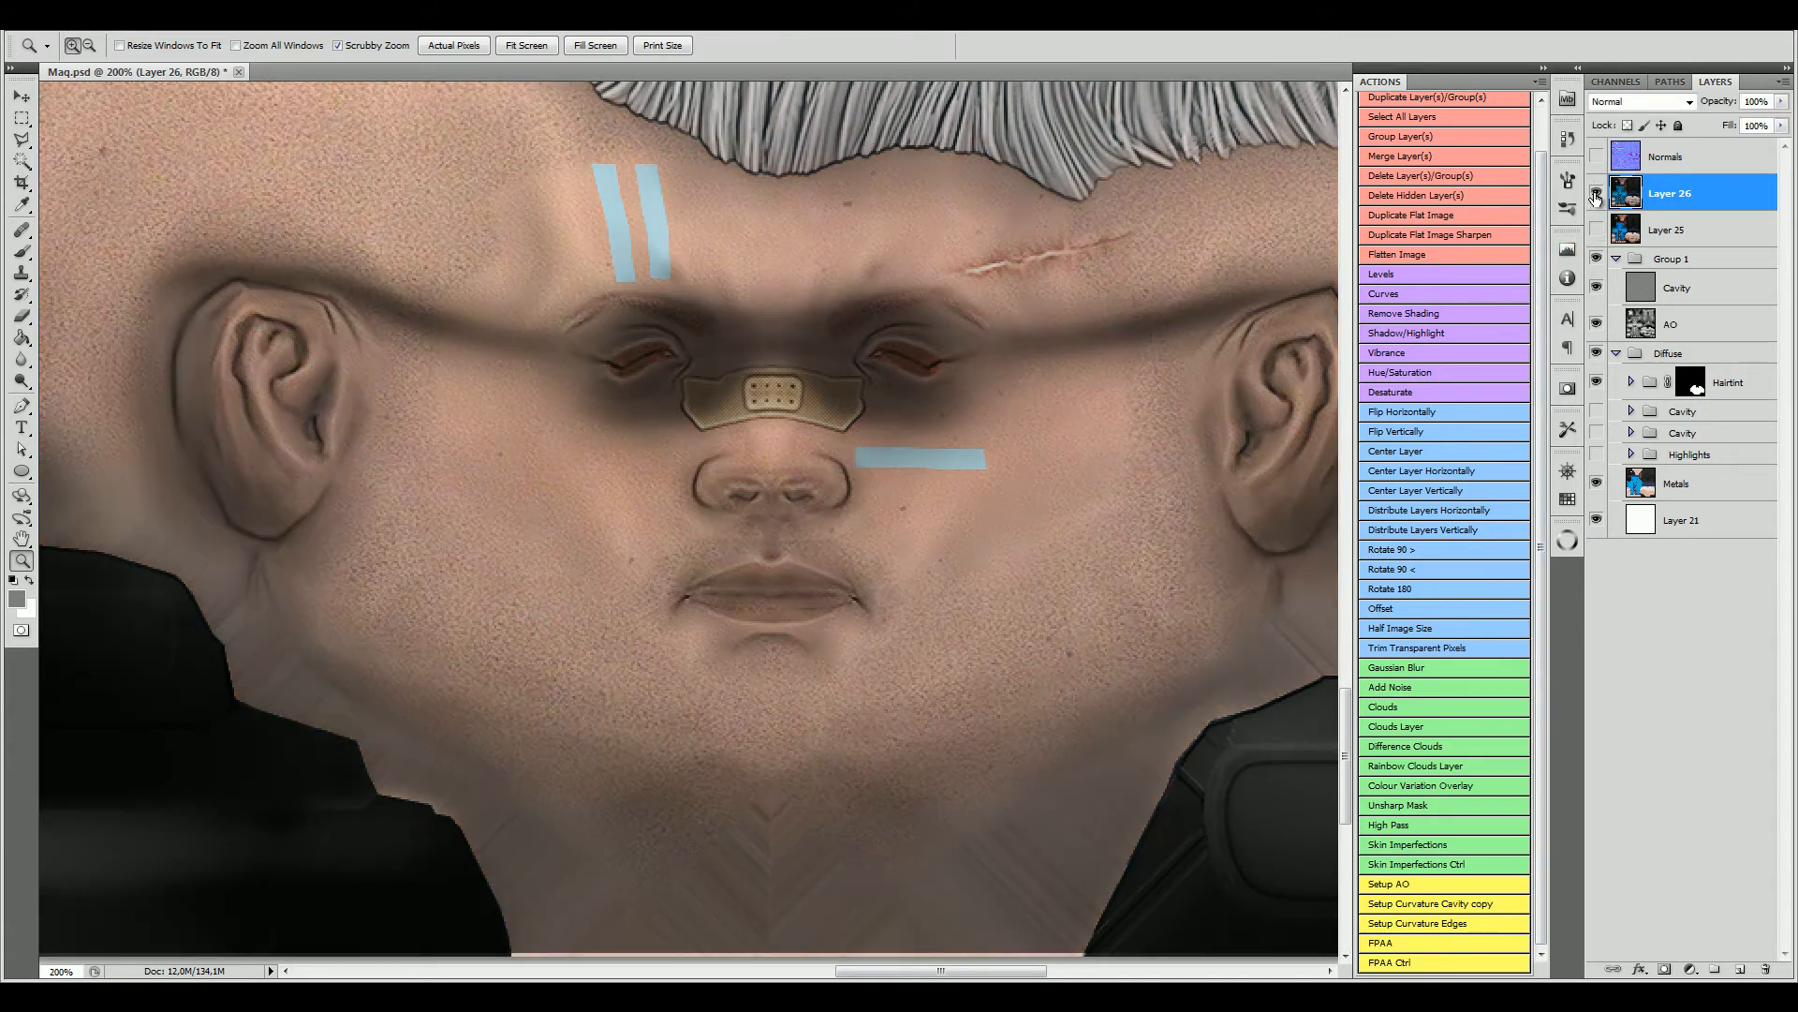
left_click(1596, 193)
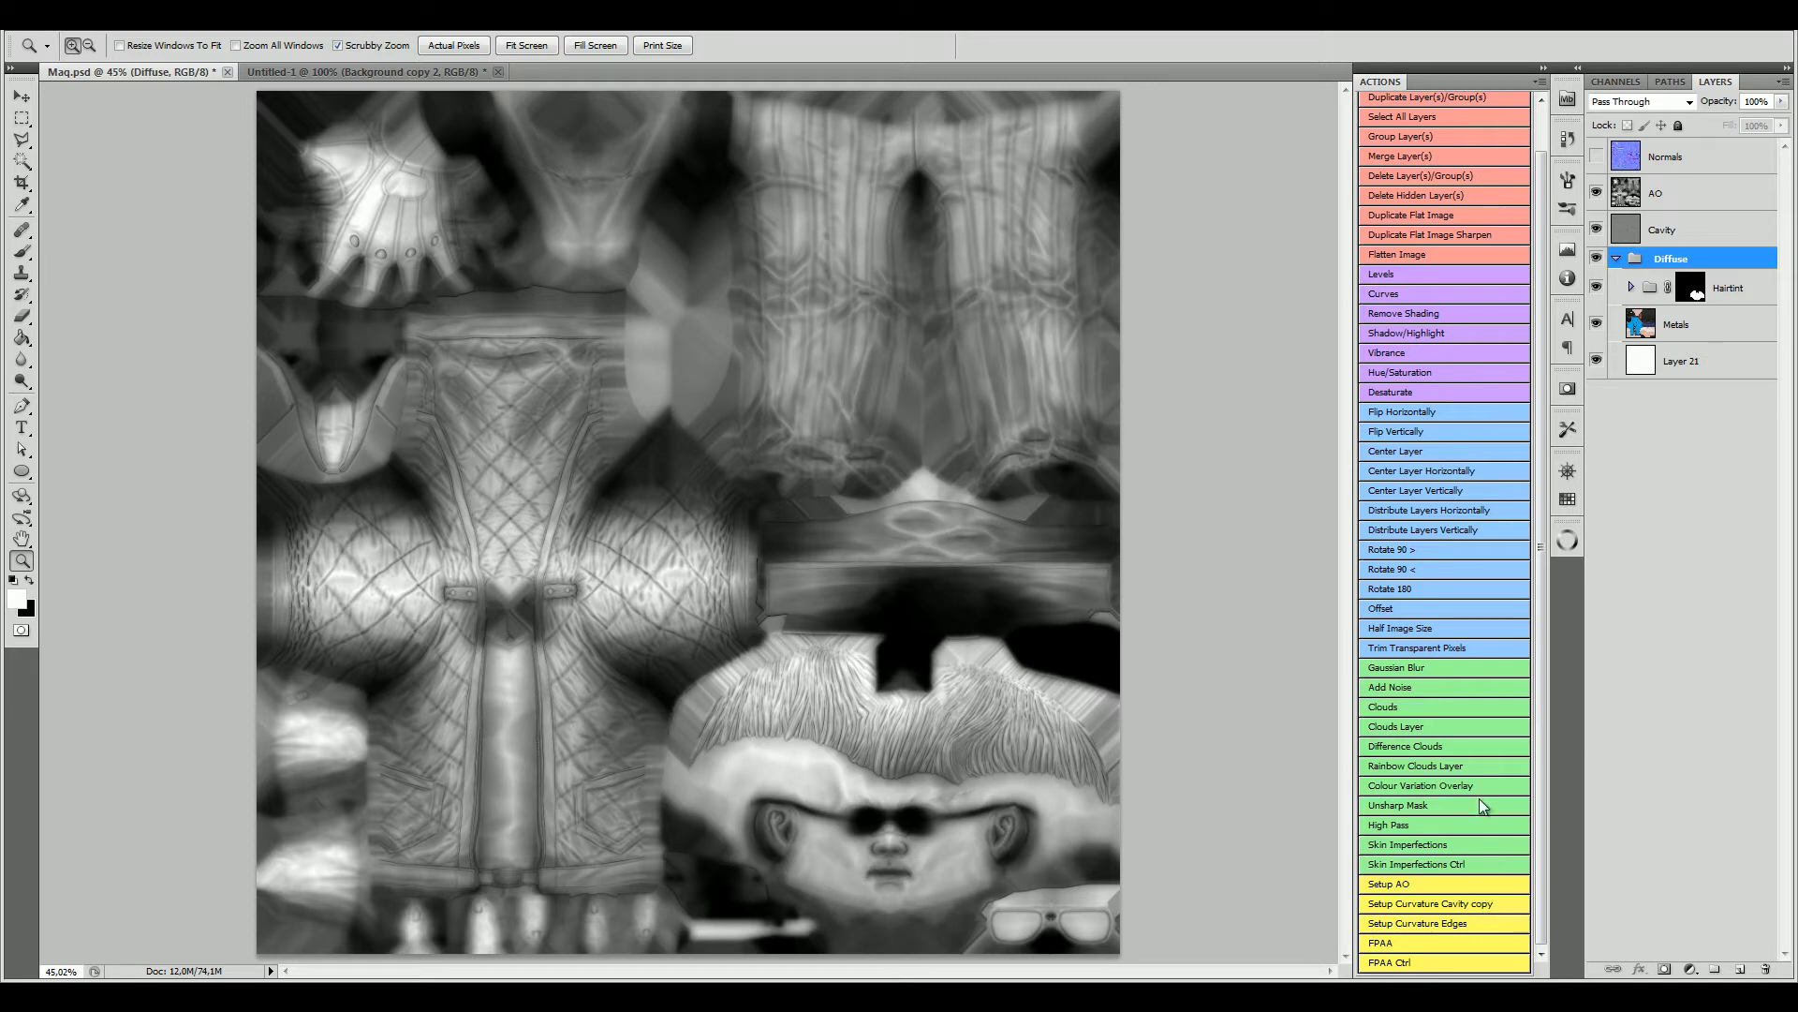
Step: Load the AO image's luminosity as a selection and add a new layer above AO with an inverted mask made from it
left_click(1630, 201)
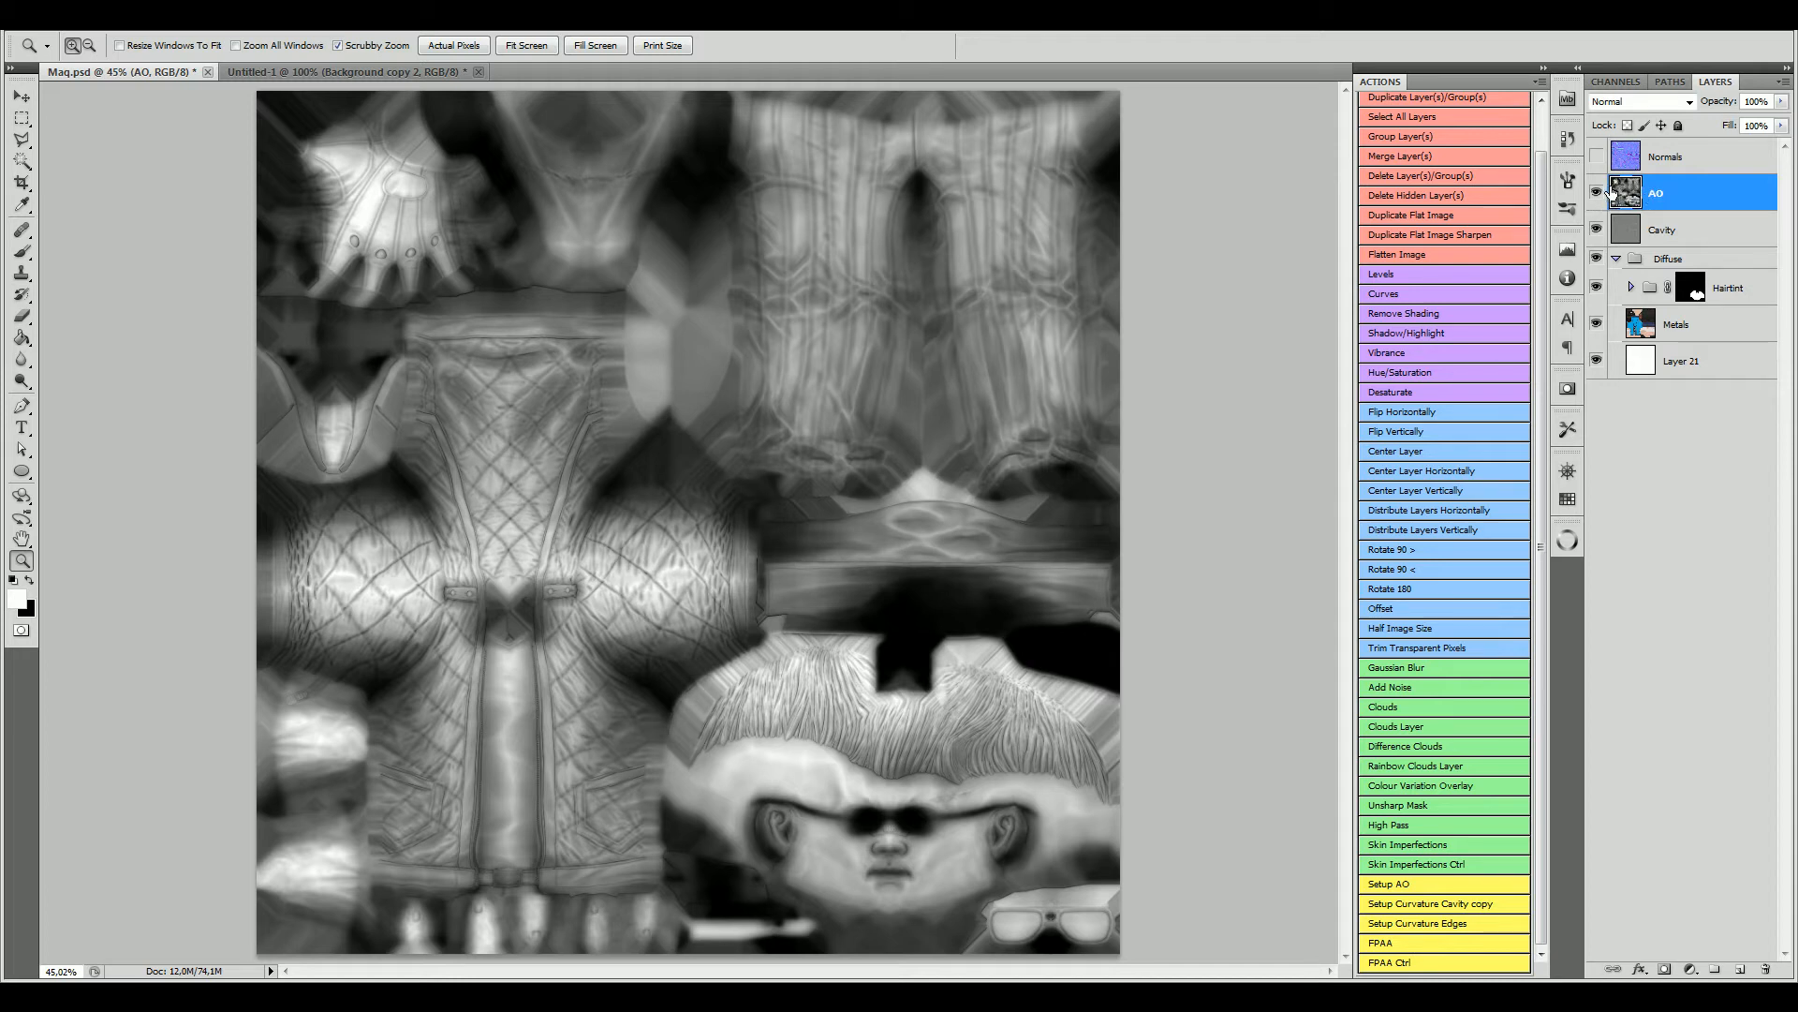
left_click(1616, 82)
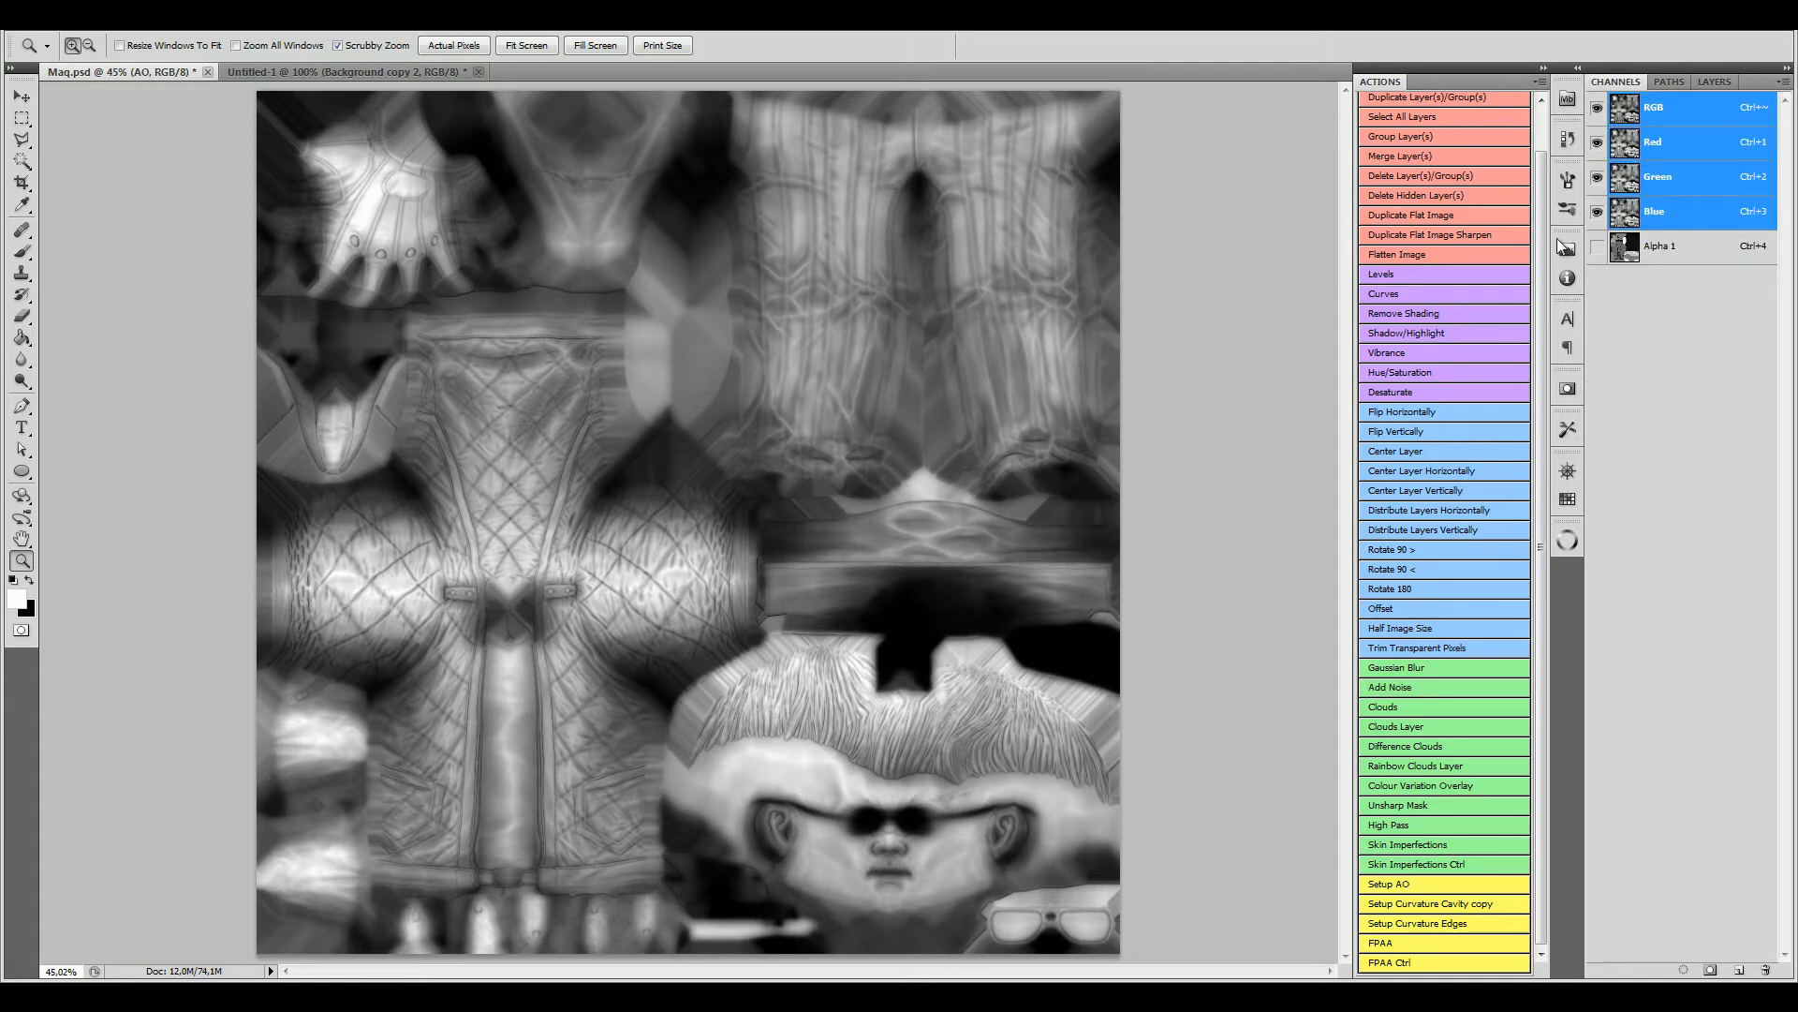
left_click(1626, 114, "ctrl")
key("F7")
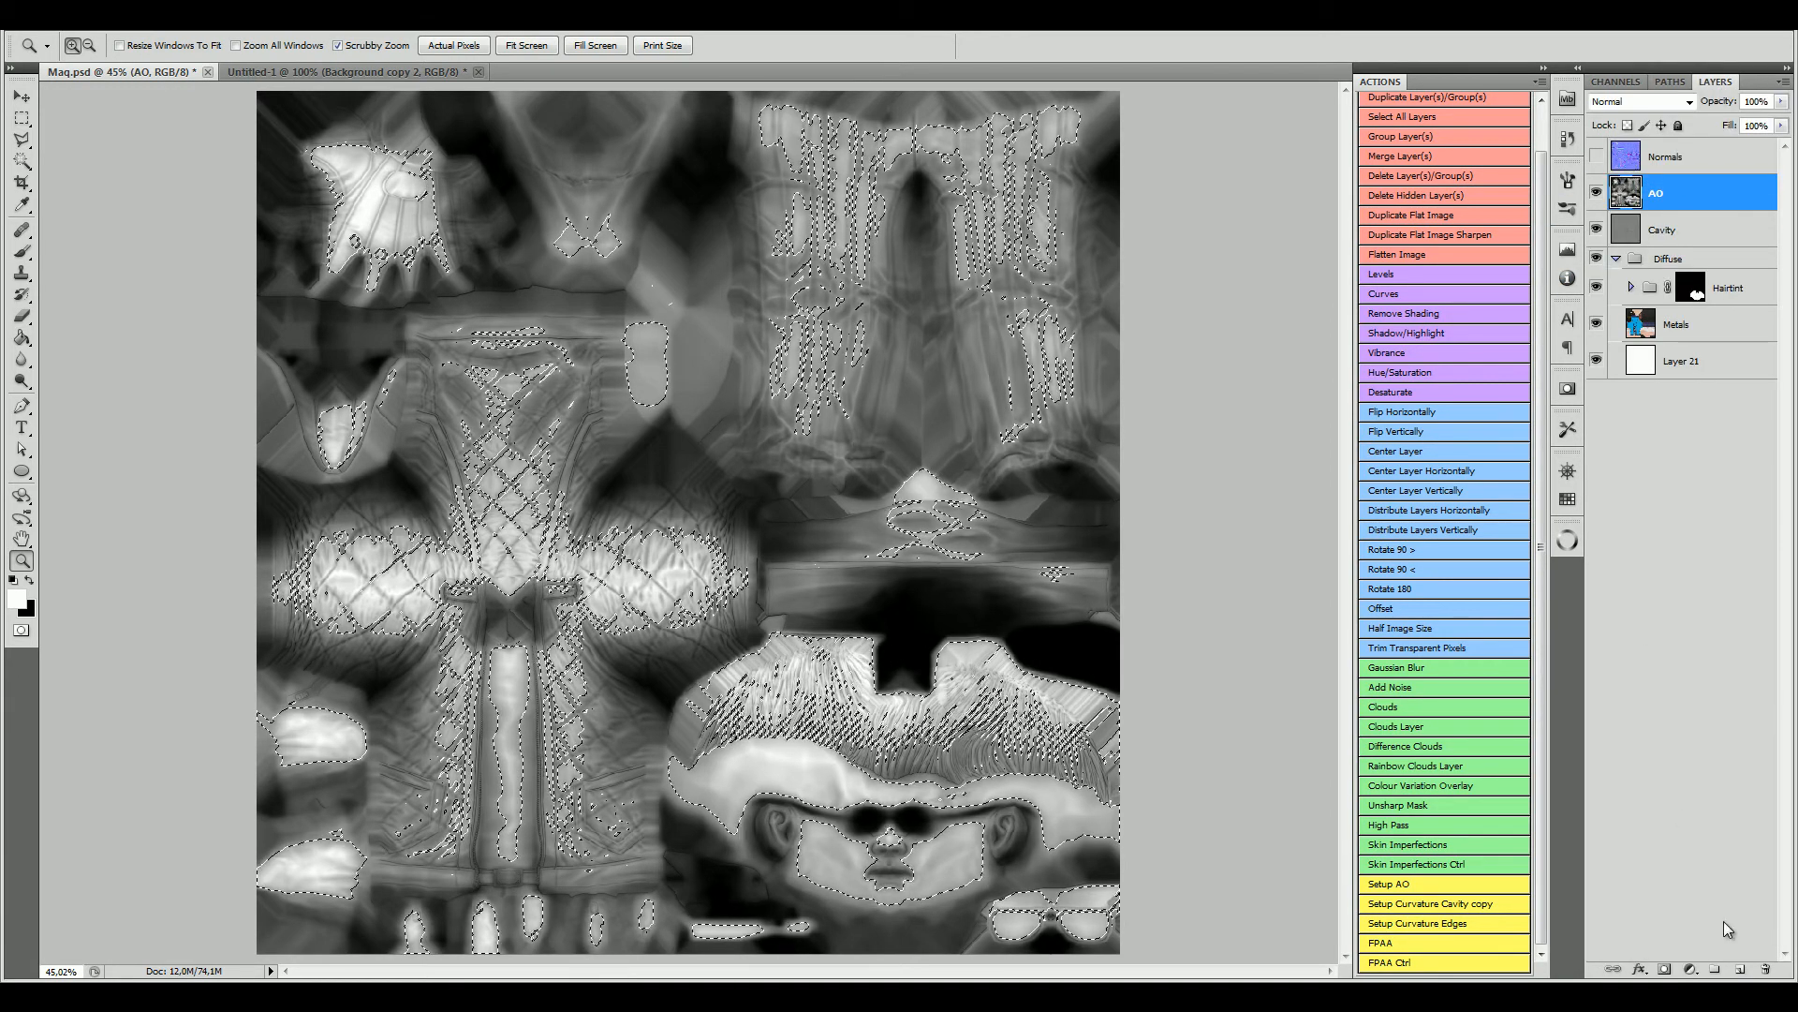
left_click(1740, 969)
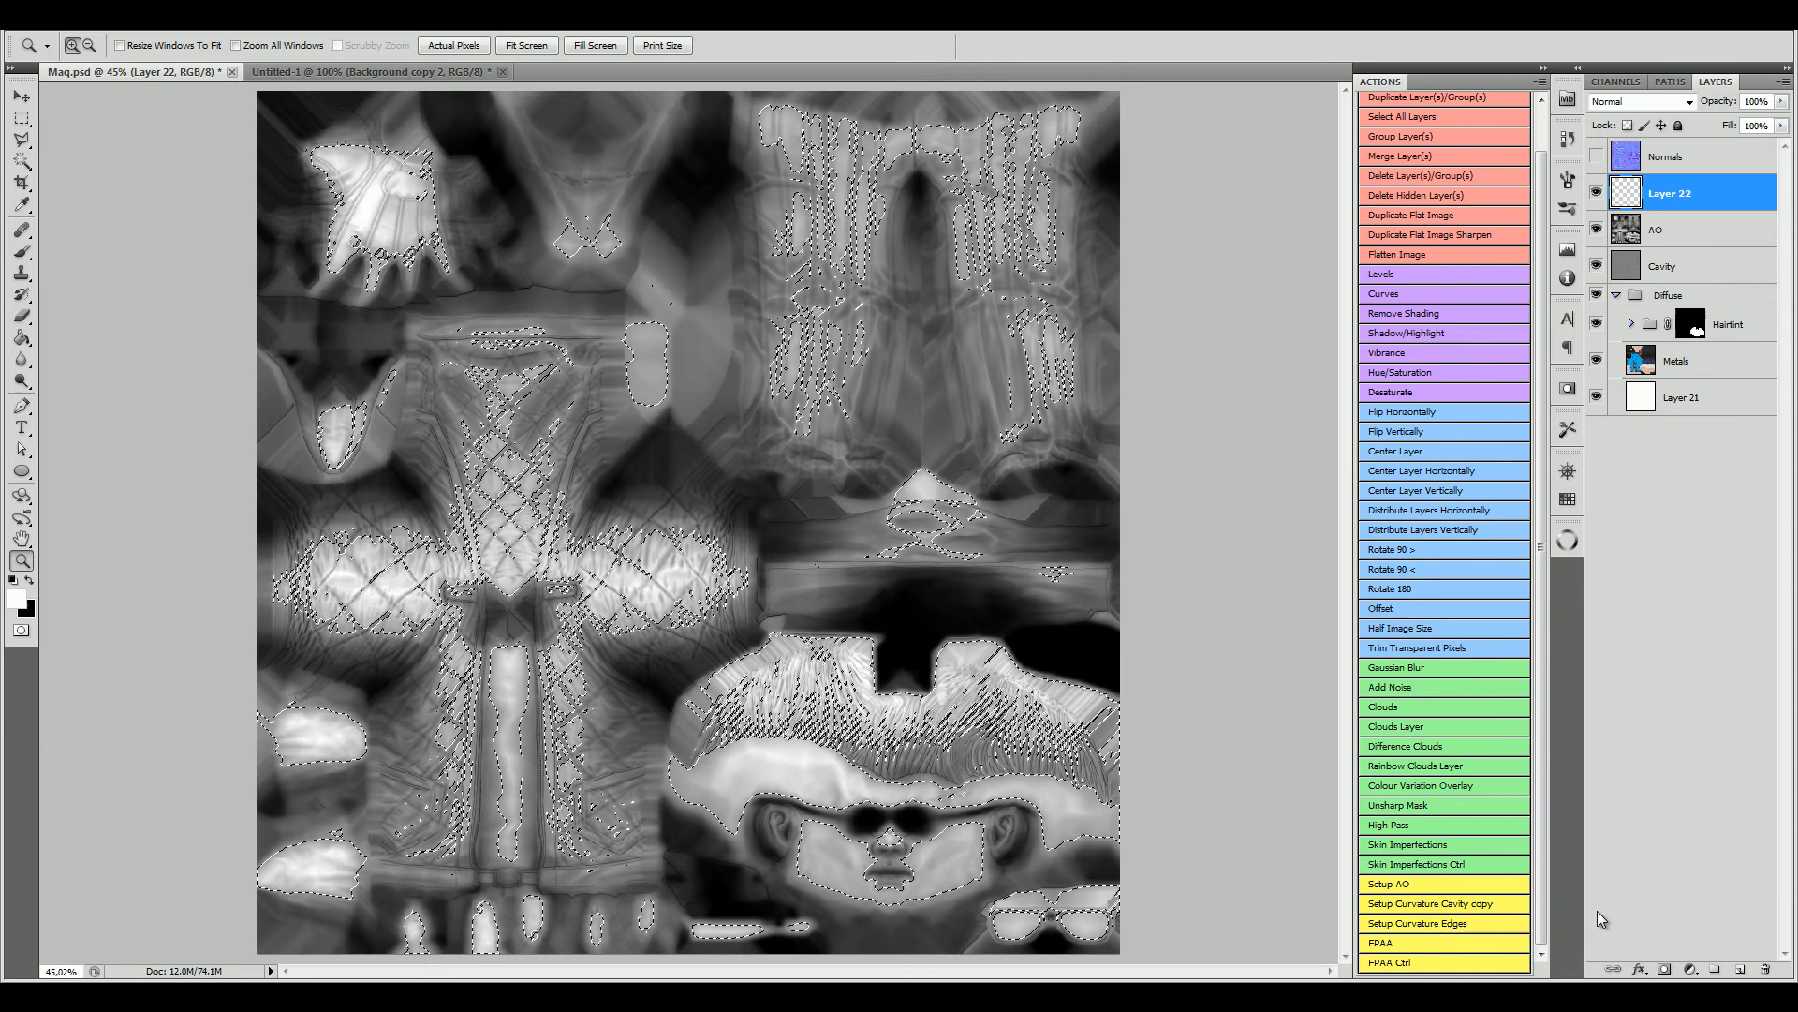
left_click(1664, 969)
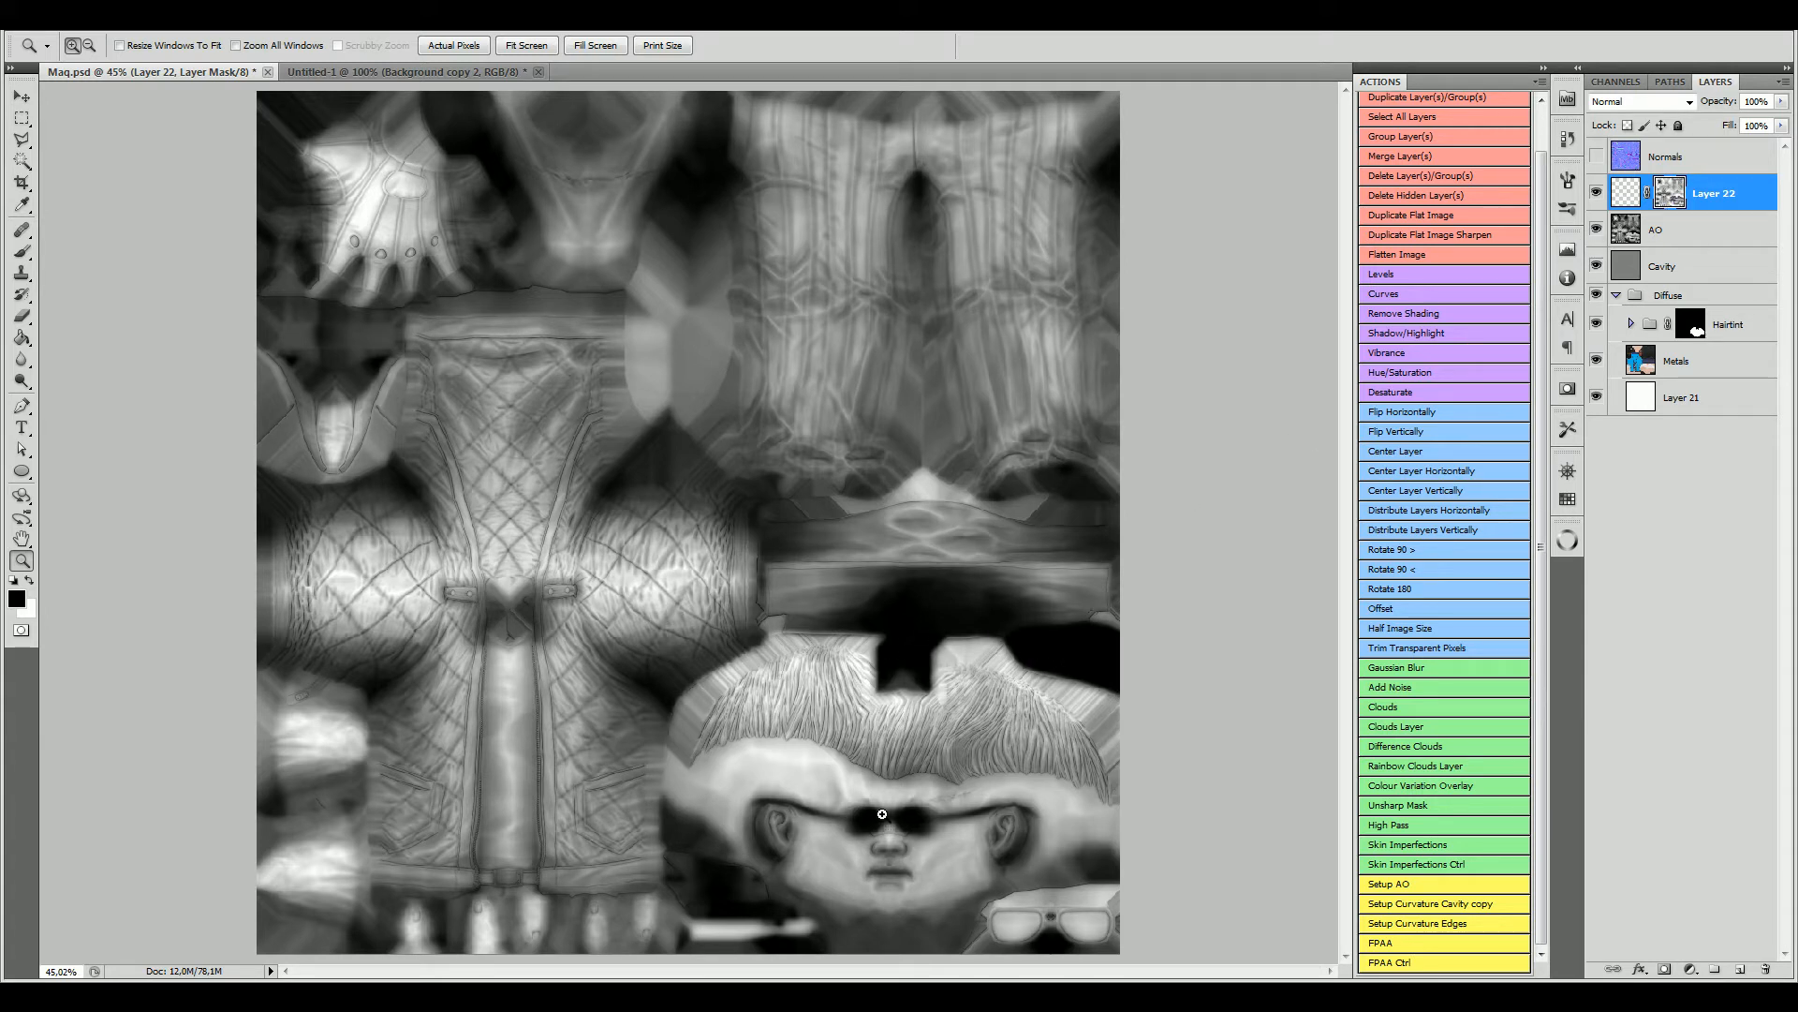
Step: Fill Layer 22 with a grey of 50% brightness, and hide the AO and grey Cavity layers
left_click(1626, 192)
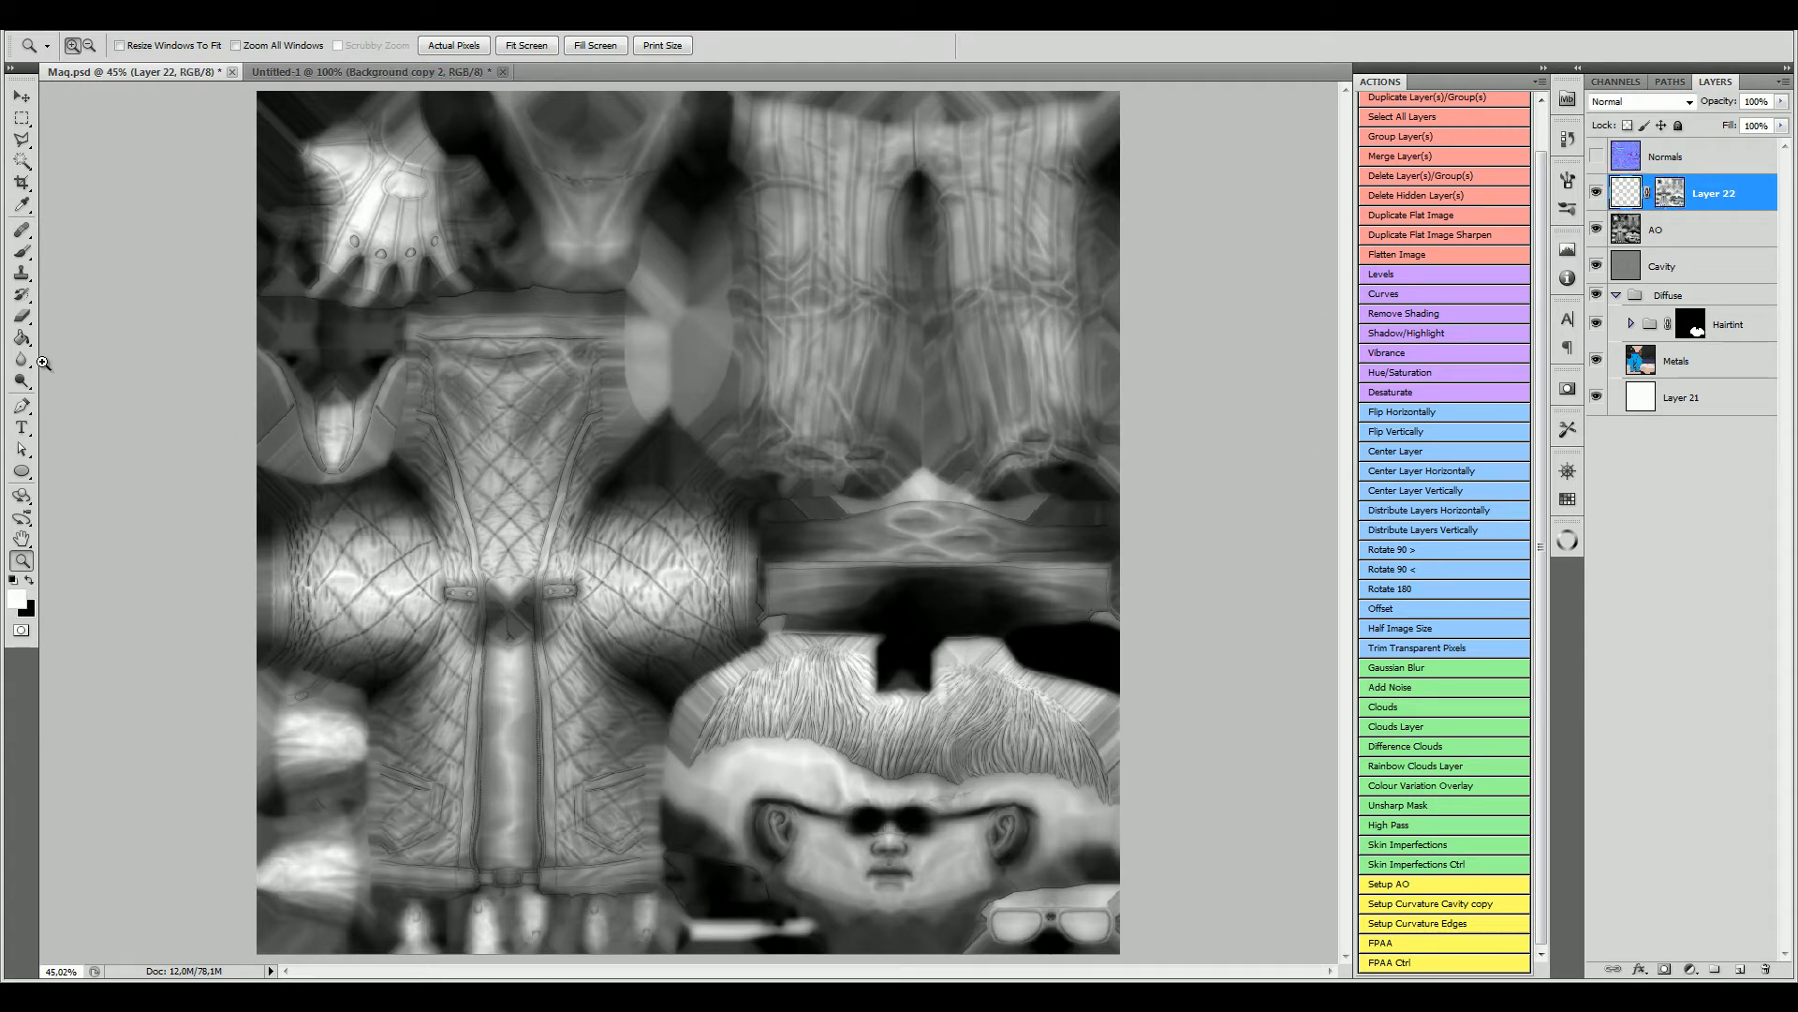
left_click(21, 337)
left_click(19, 603)
left_click_drag(888, 271, 742, 284)
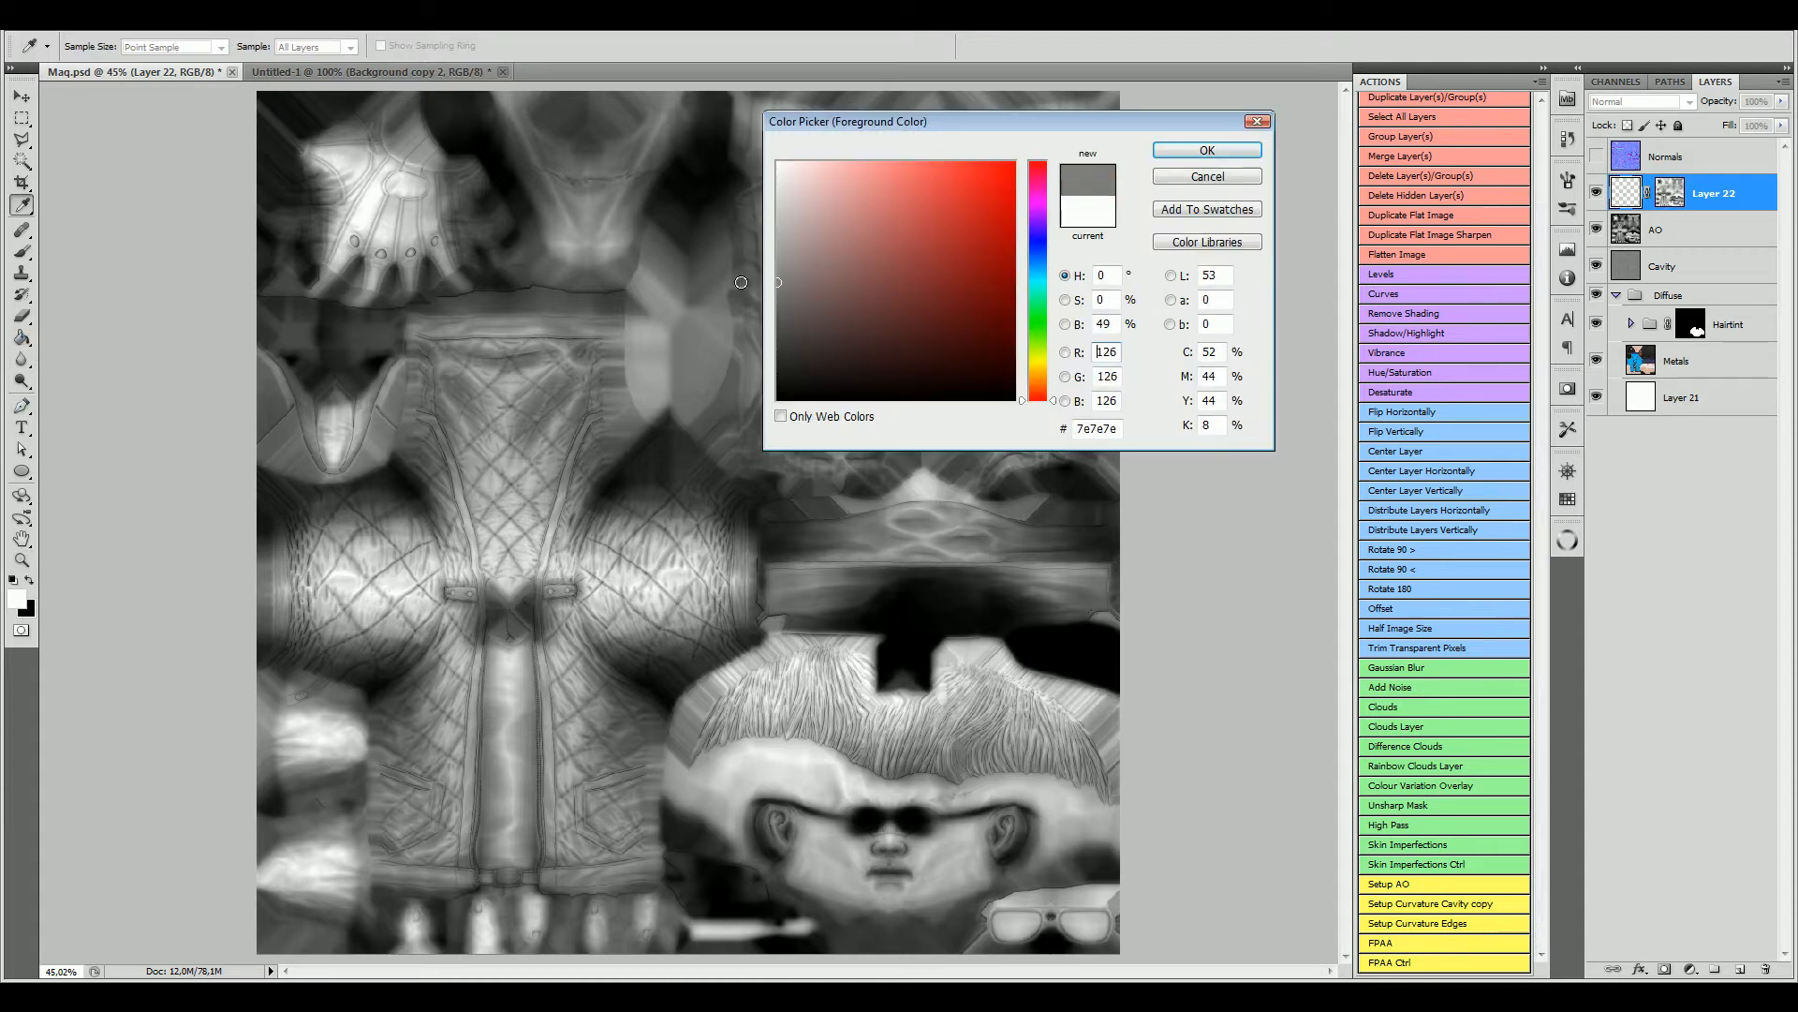
left_click_drag(1115, 324, 998, 283)
type("50")
left_click(1207, 150)
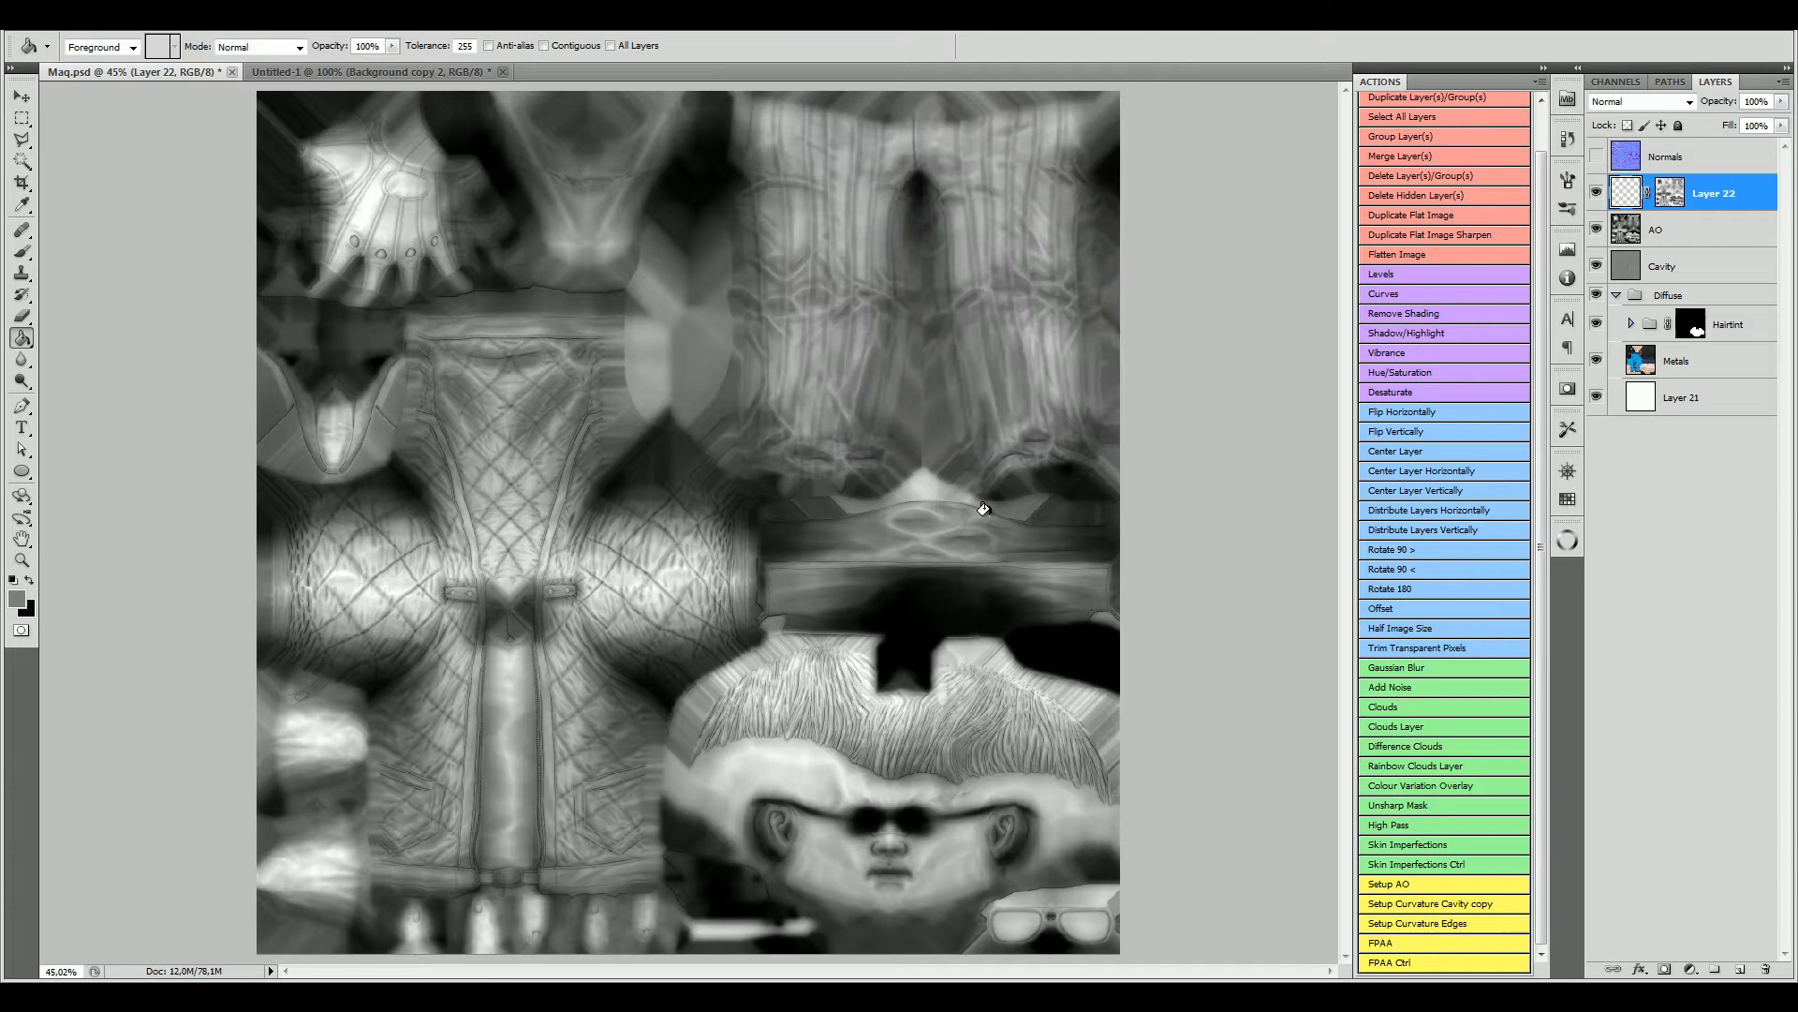
left_click(868, 363)
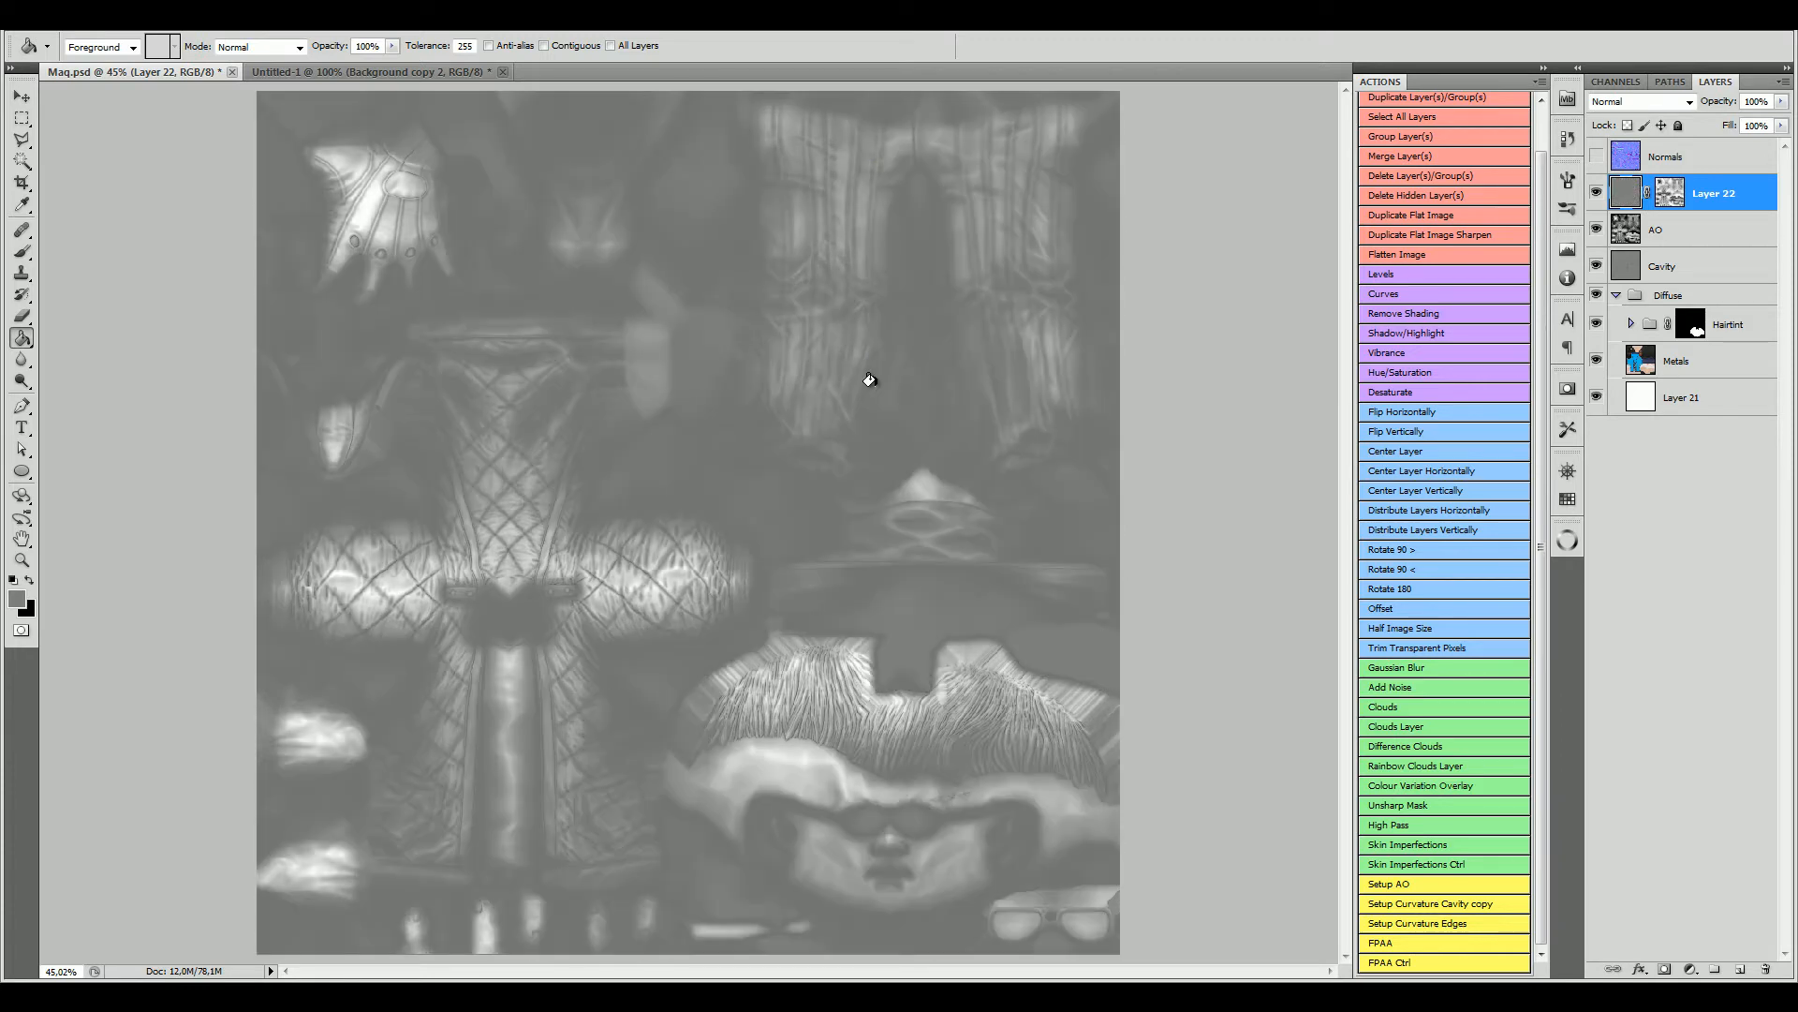
left_click(1596, 229)
left_click(1597, 266)
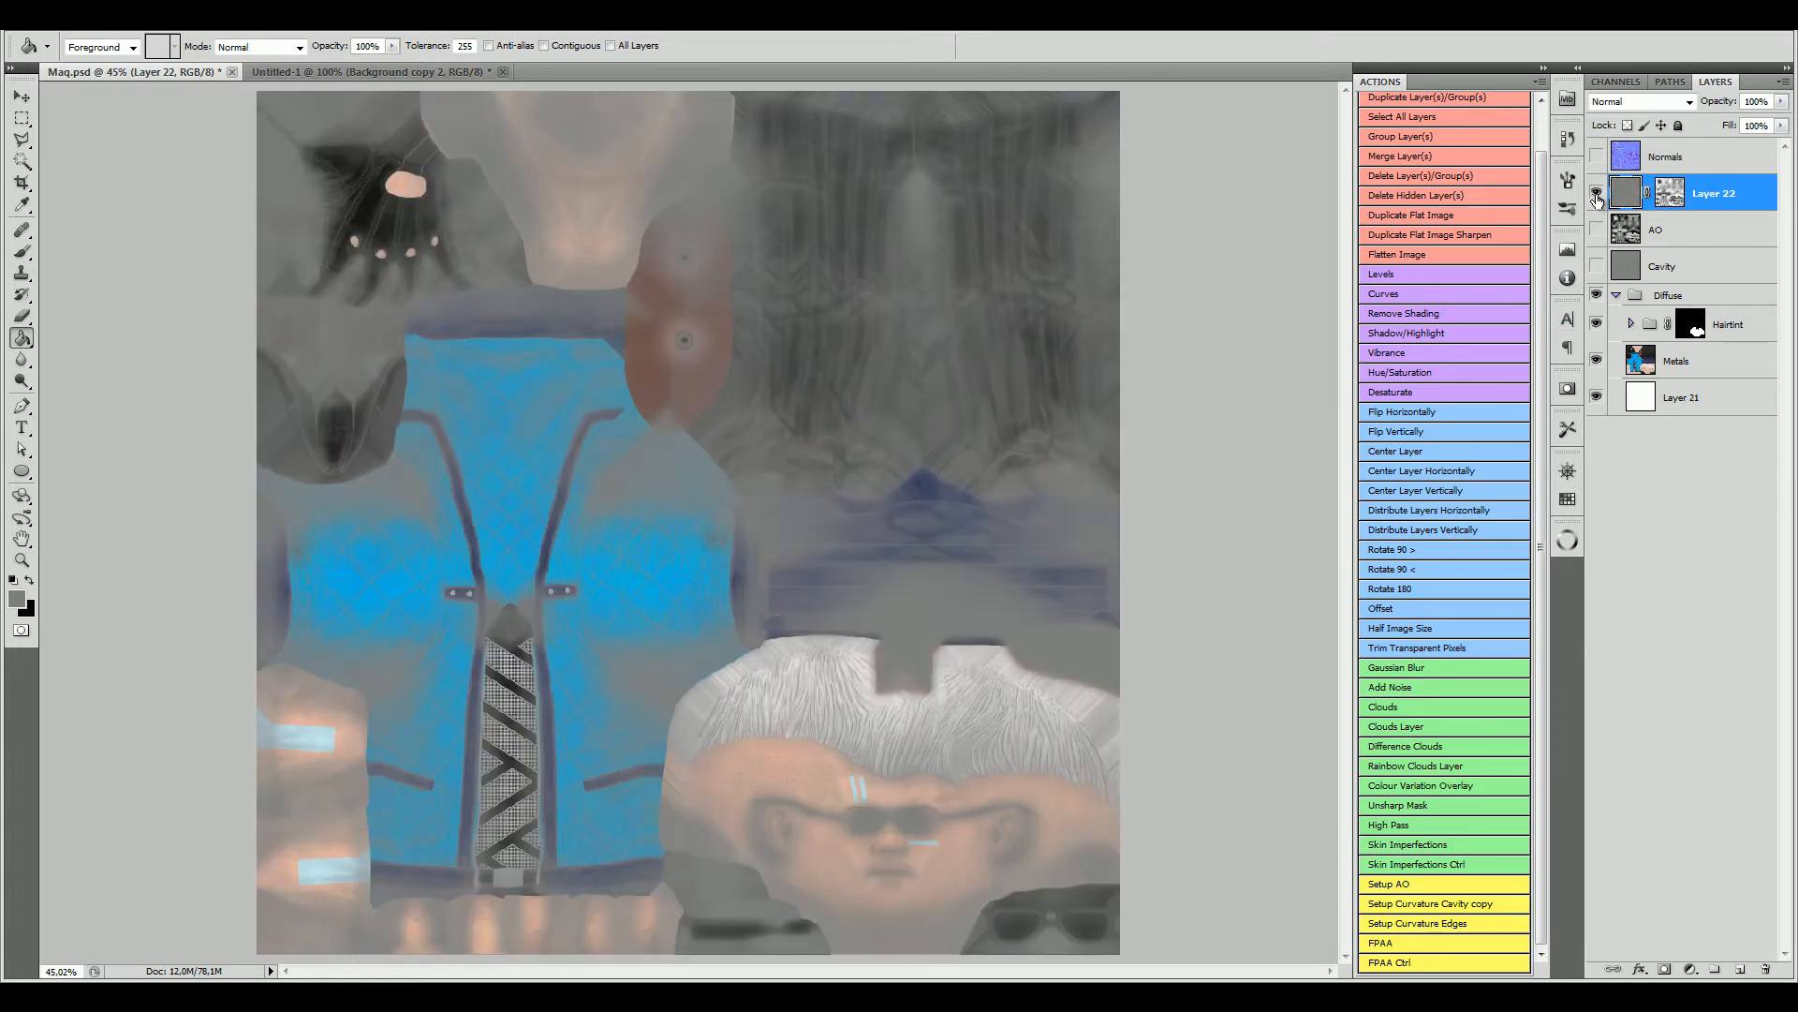
Step: Toggle Layer 22's visibility to check its shading, and set its blend mode to Color Burn
left_click(1597, 193)
left_click(1597, 193)
left_click(1646, 101)
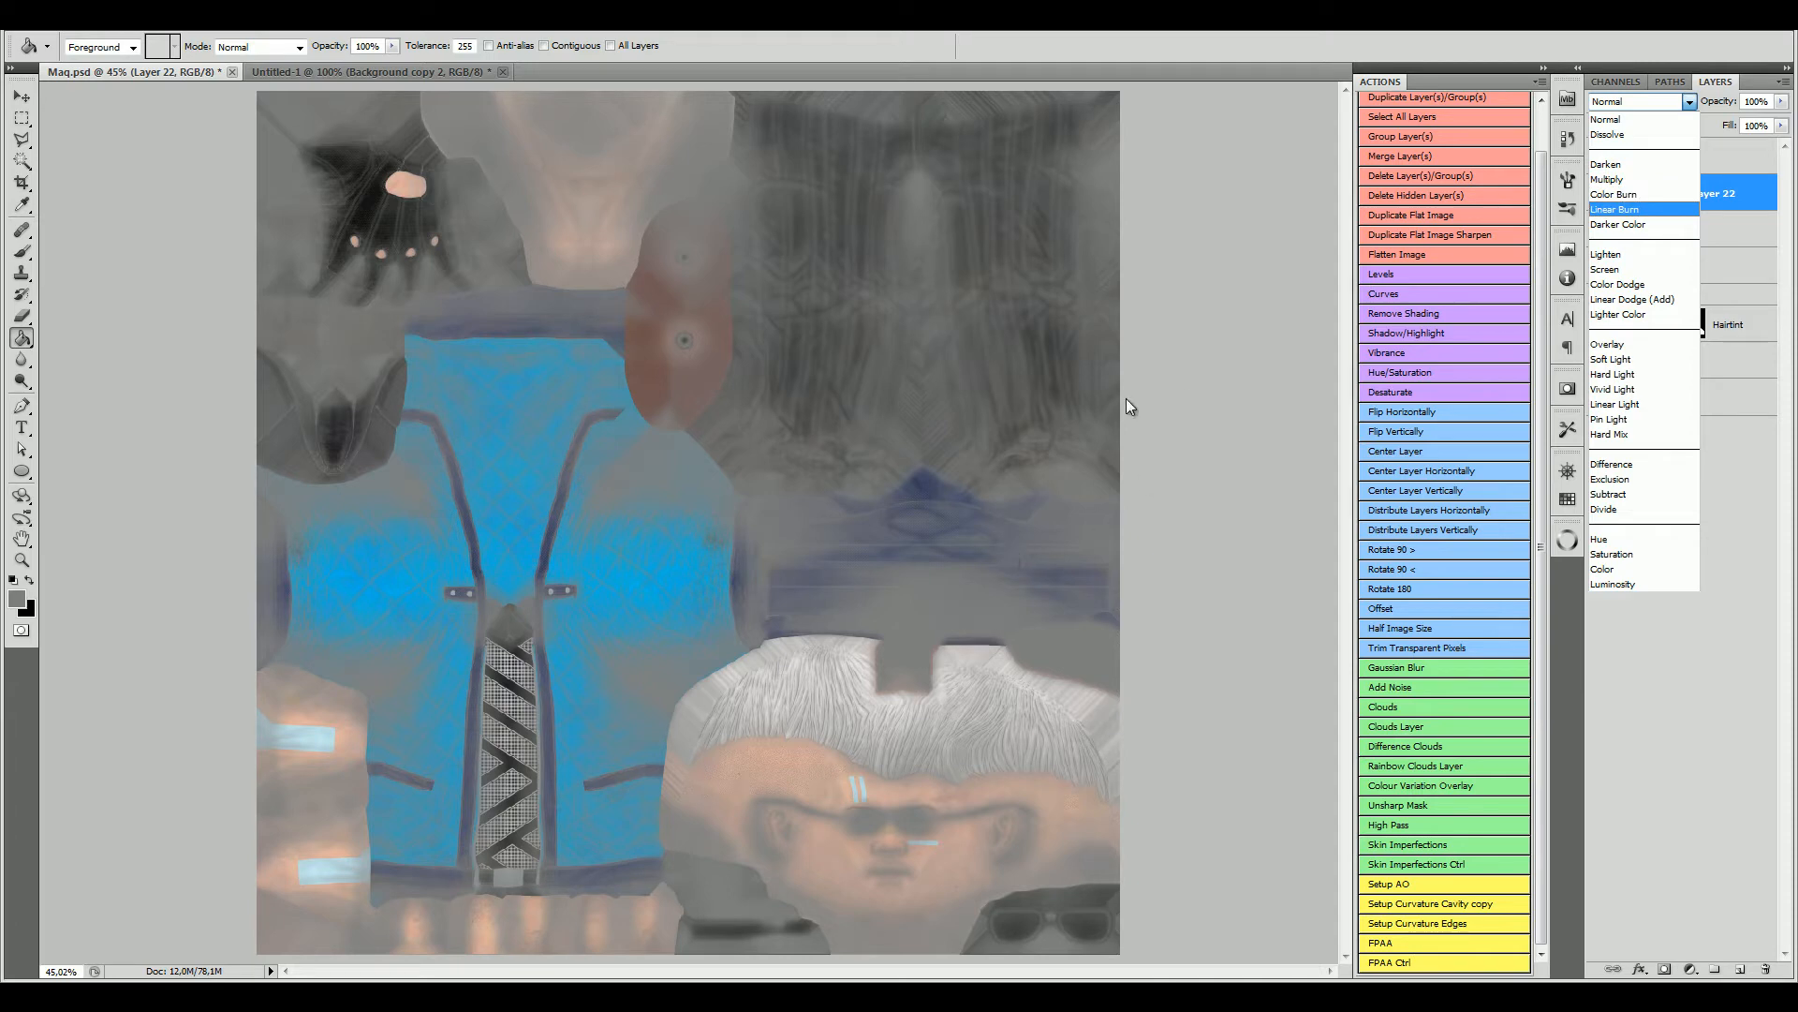
left_click(1646, 195)
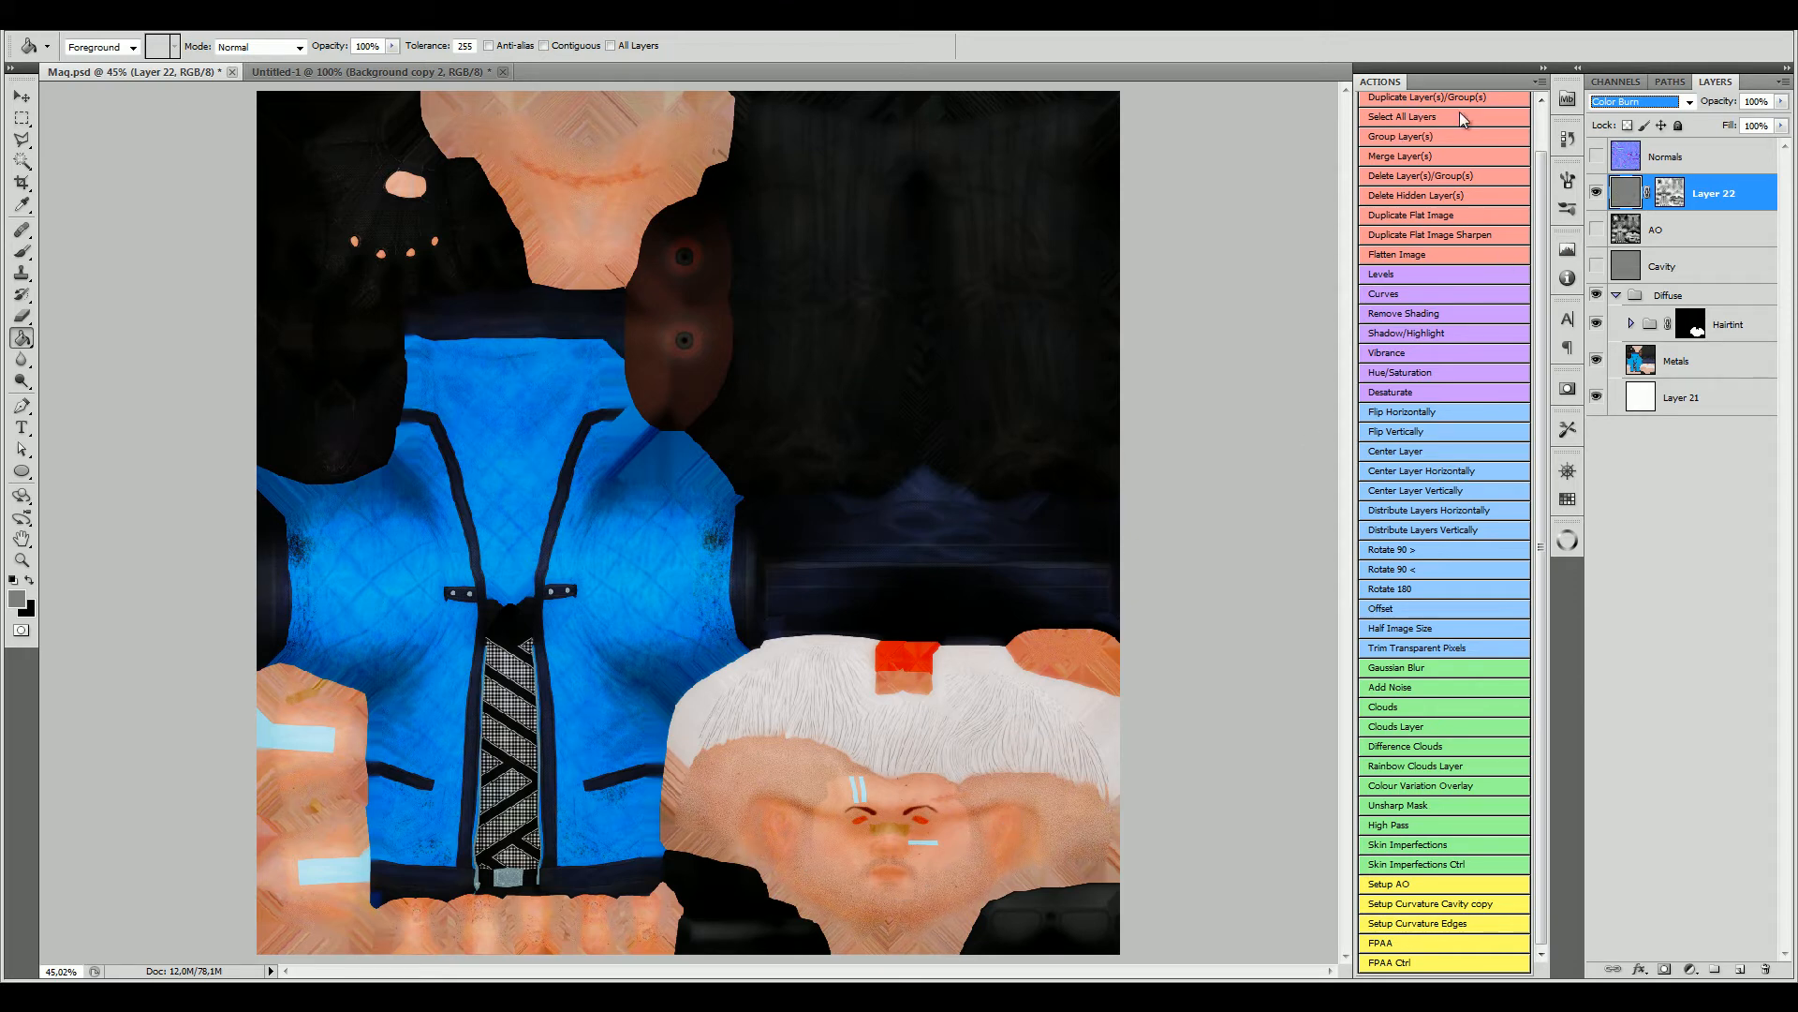
Step: Duplicate Layer 22 and set the duplicate's blend mode to Linear Burn
scroll(1470, 158, "up", 2)
left_click(1452, 145)
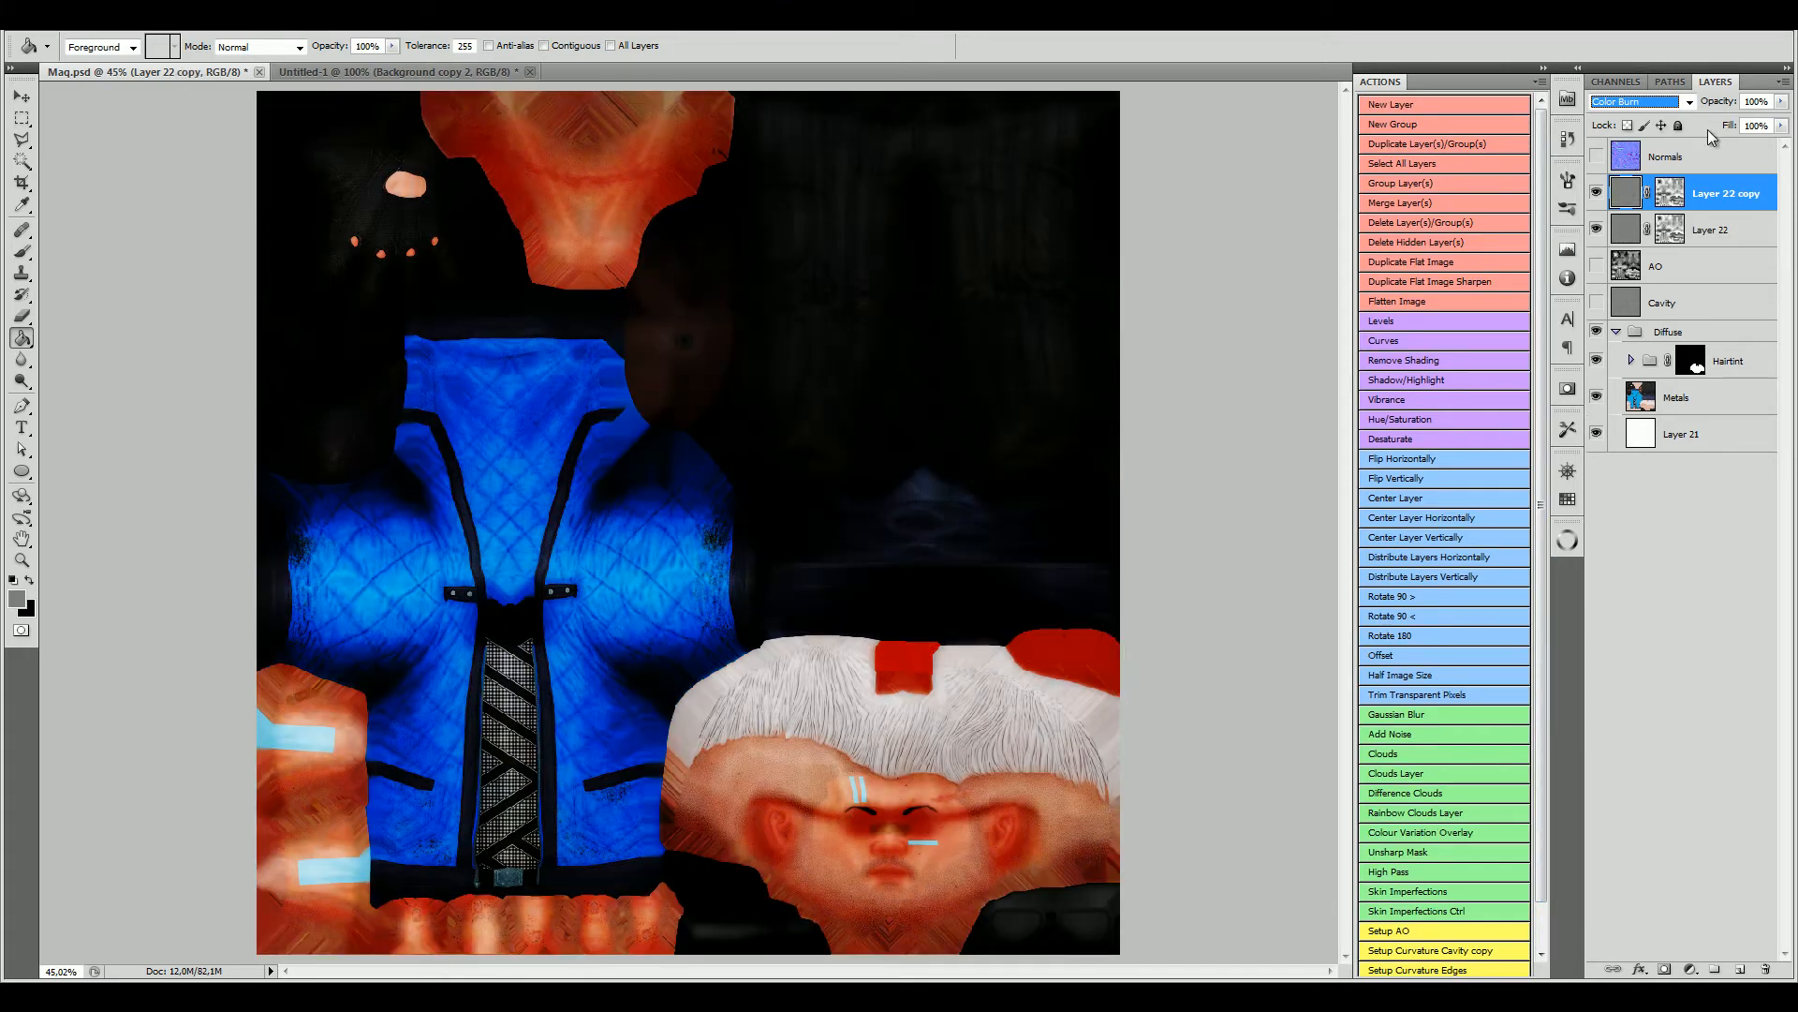
left_click(1676, 102)
left_click(1636, 209)
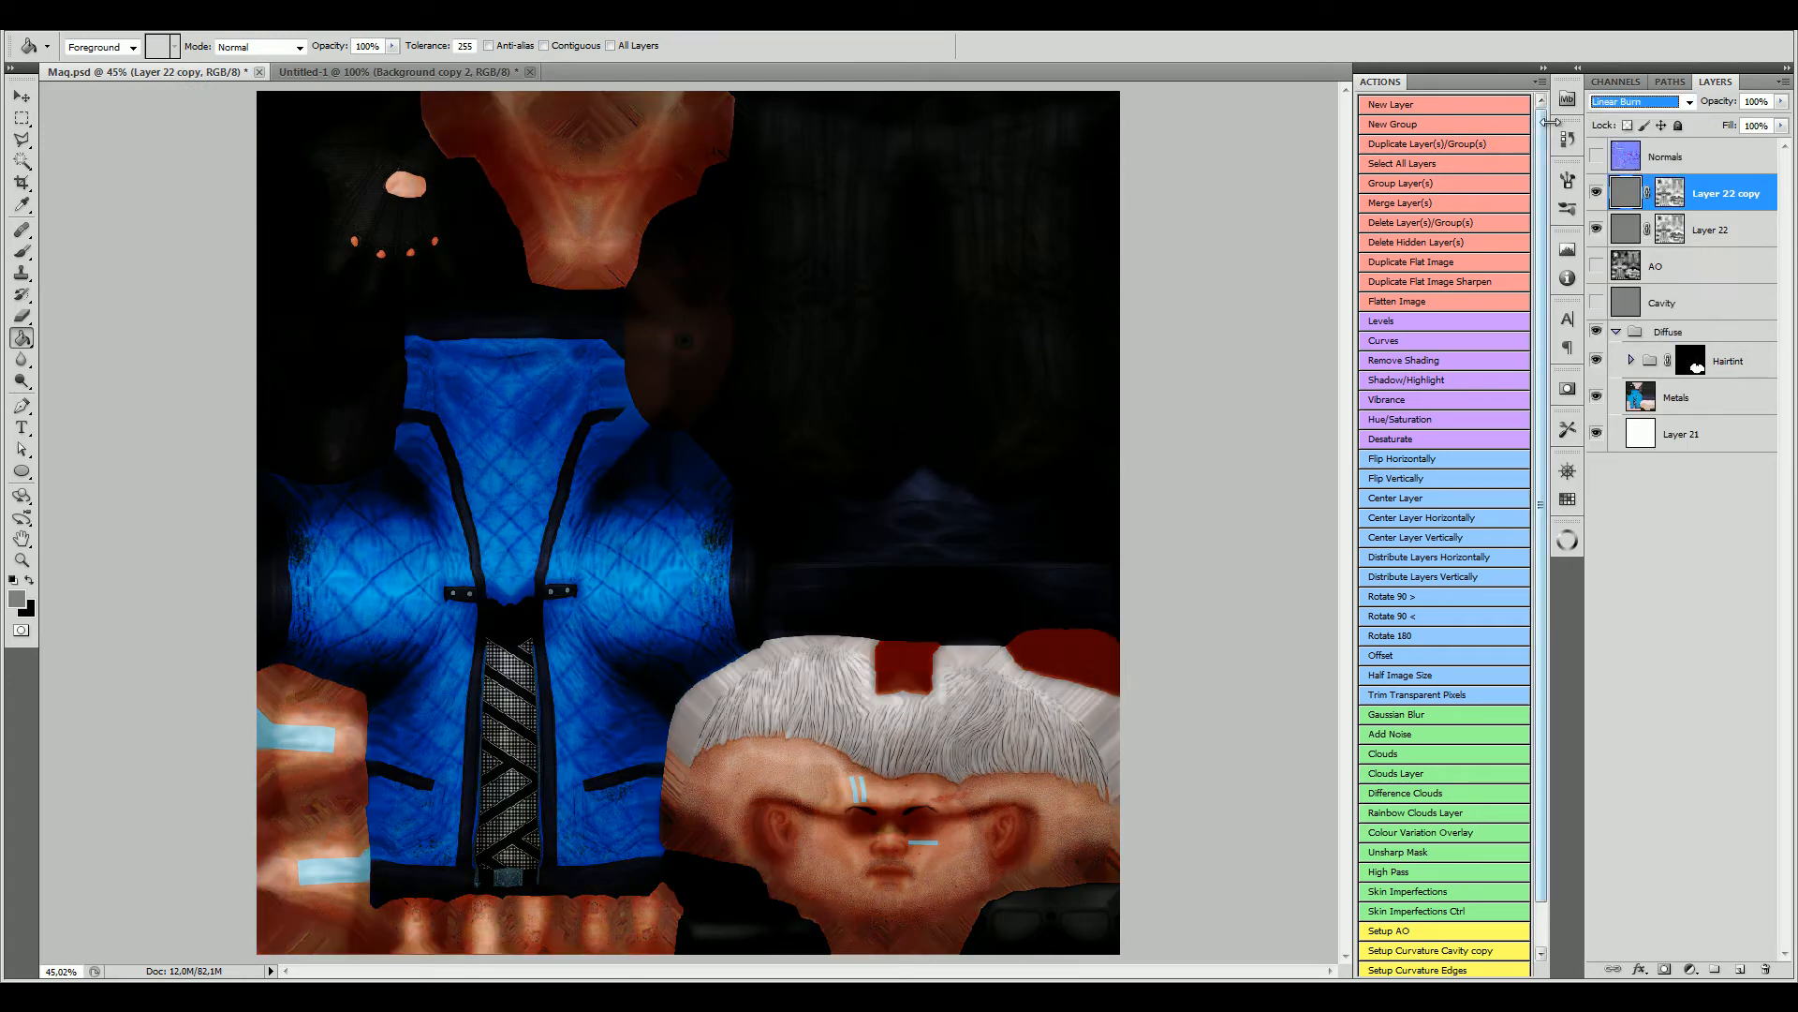
Step: Duplicate Layer 22 copy and set the new duplicate to Multiply at 10% opacity
left_click(1447, 150)
left_click(1677, 101)
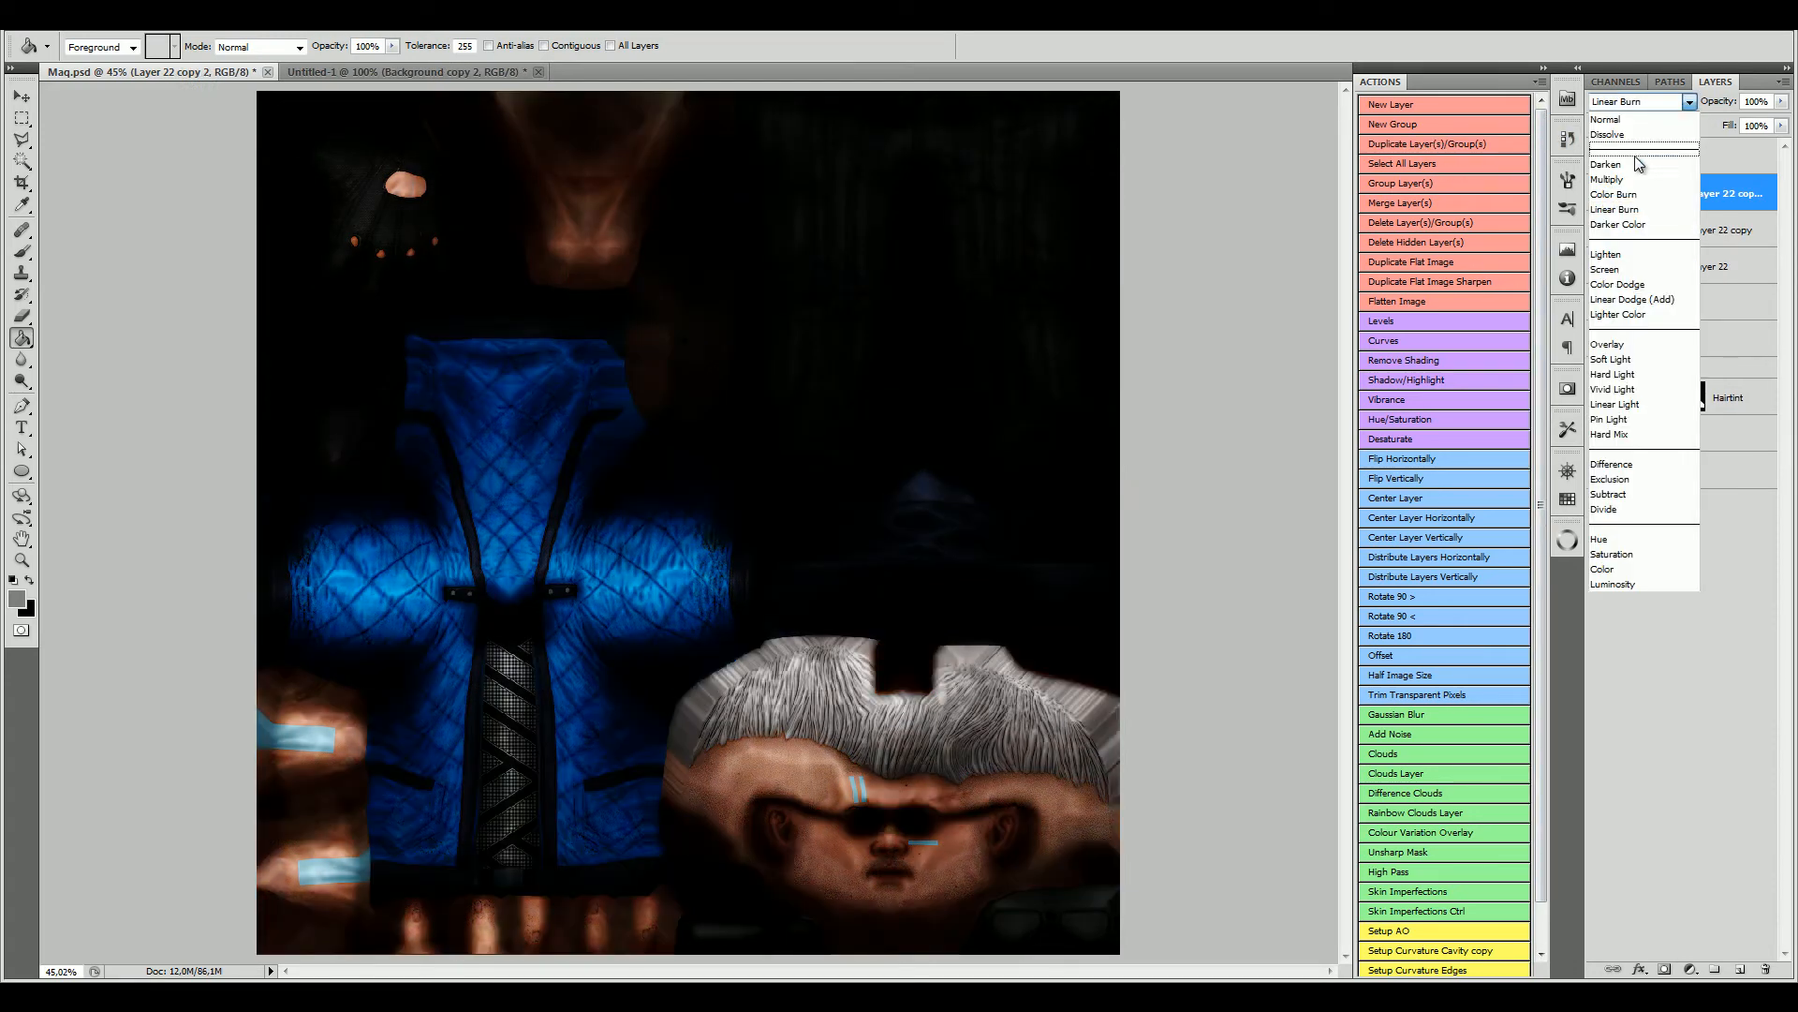
left_click(1635, 180)
left_click_drag(1767, 103, 1710, 128)
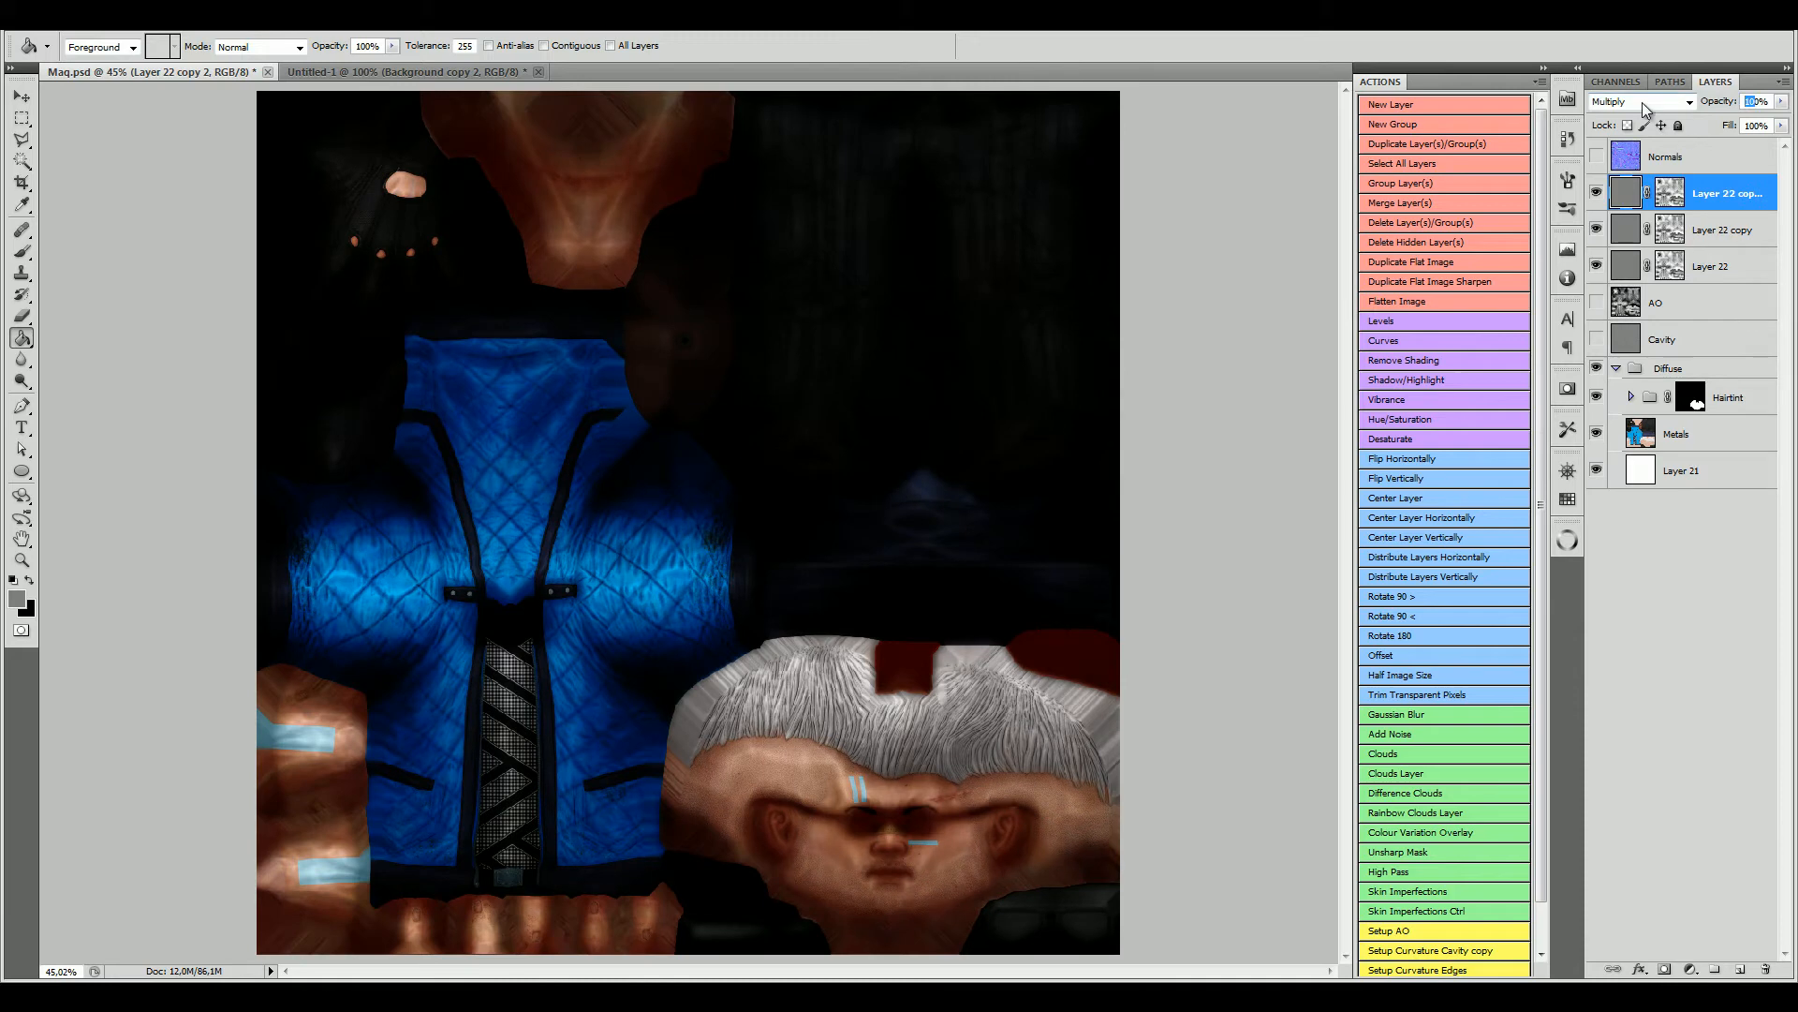
type("10")
key("Return")
Step: Set the opacity of Layer 22 copy to 30% and of Layer 22 to 60%
left_click(1643, 231)
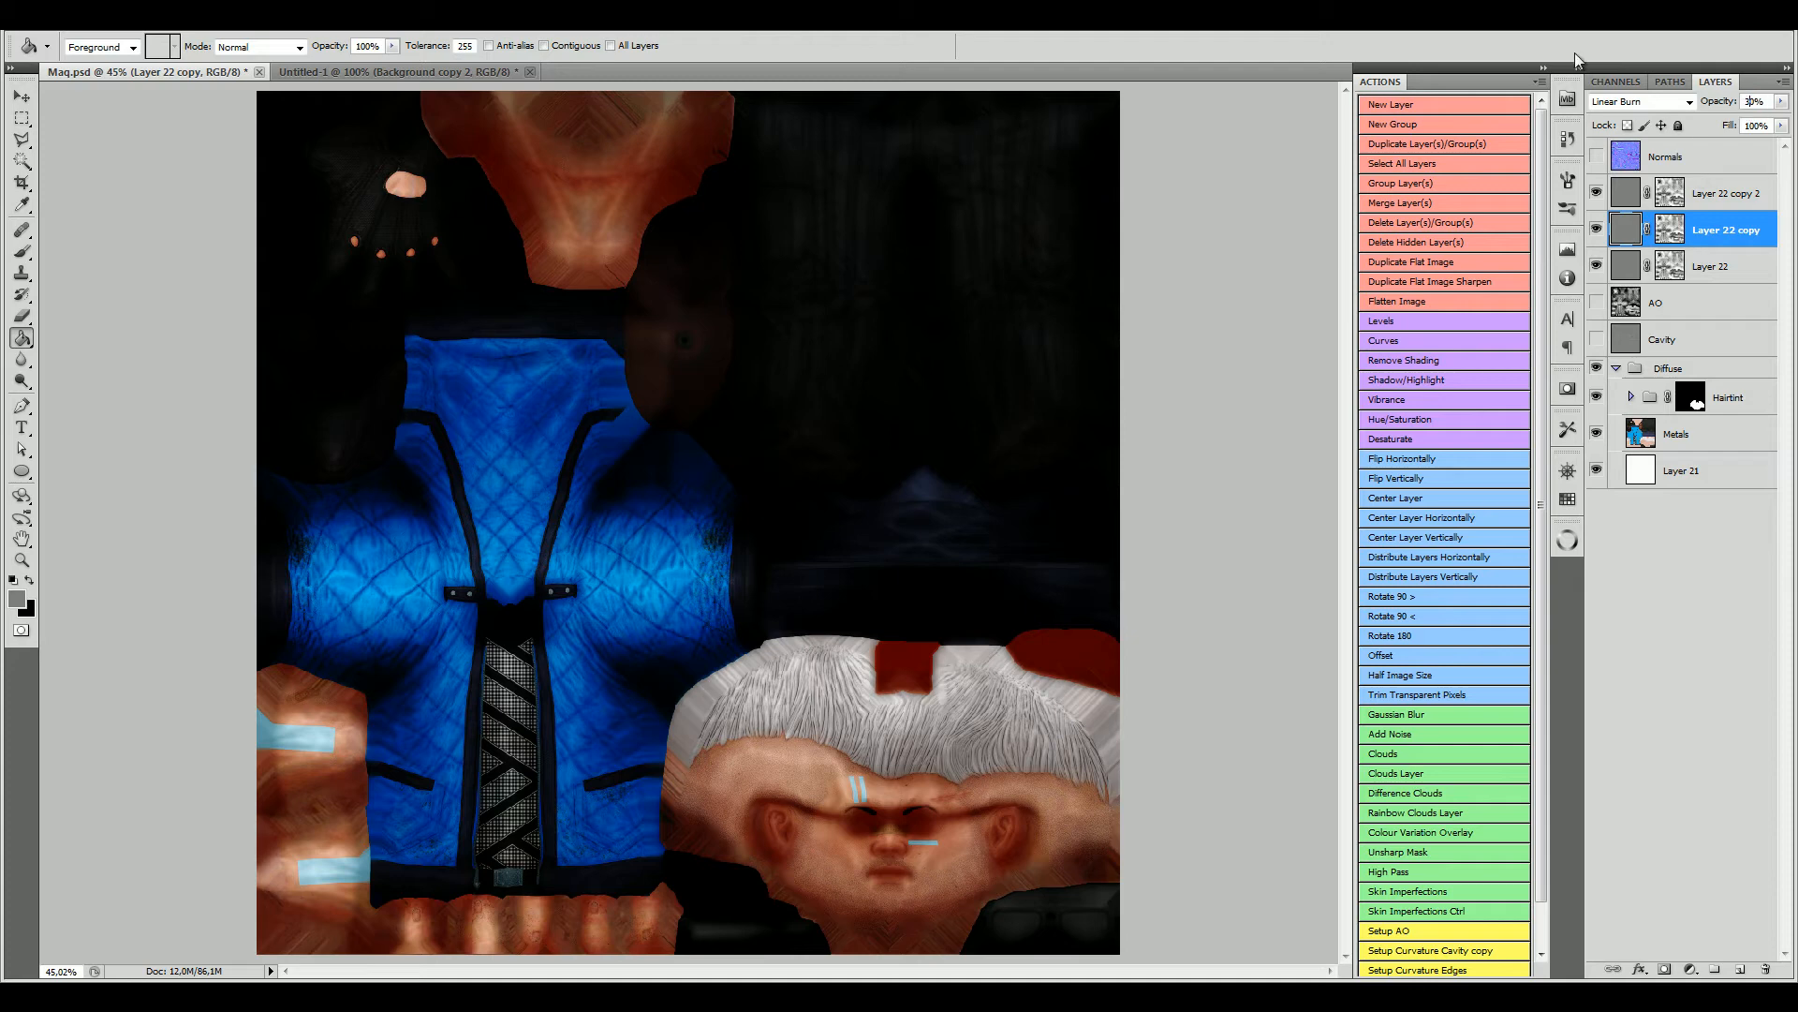
key("Return")
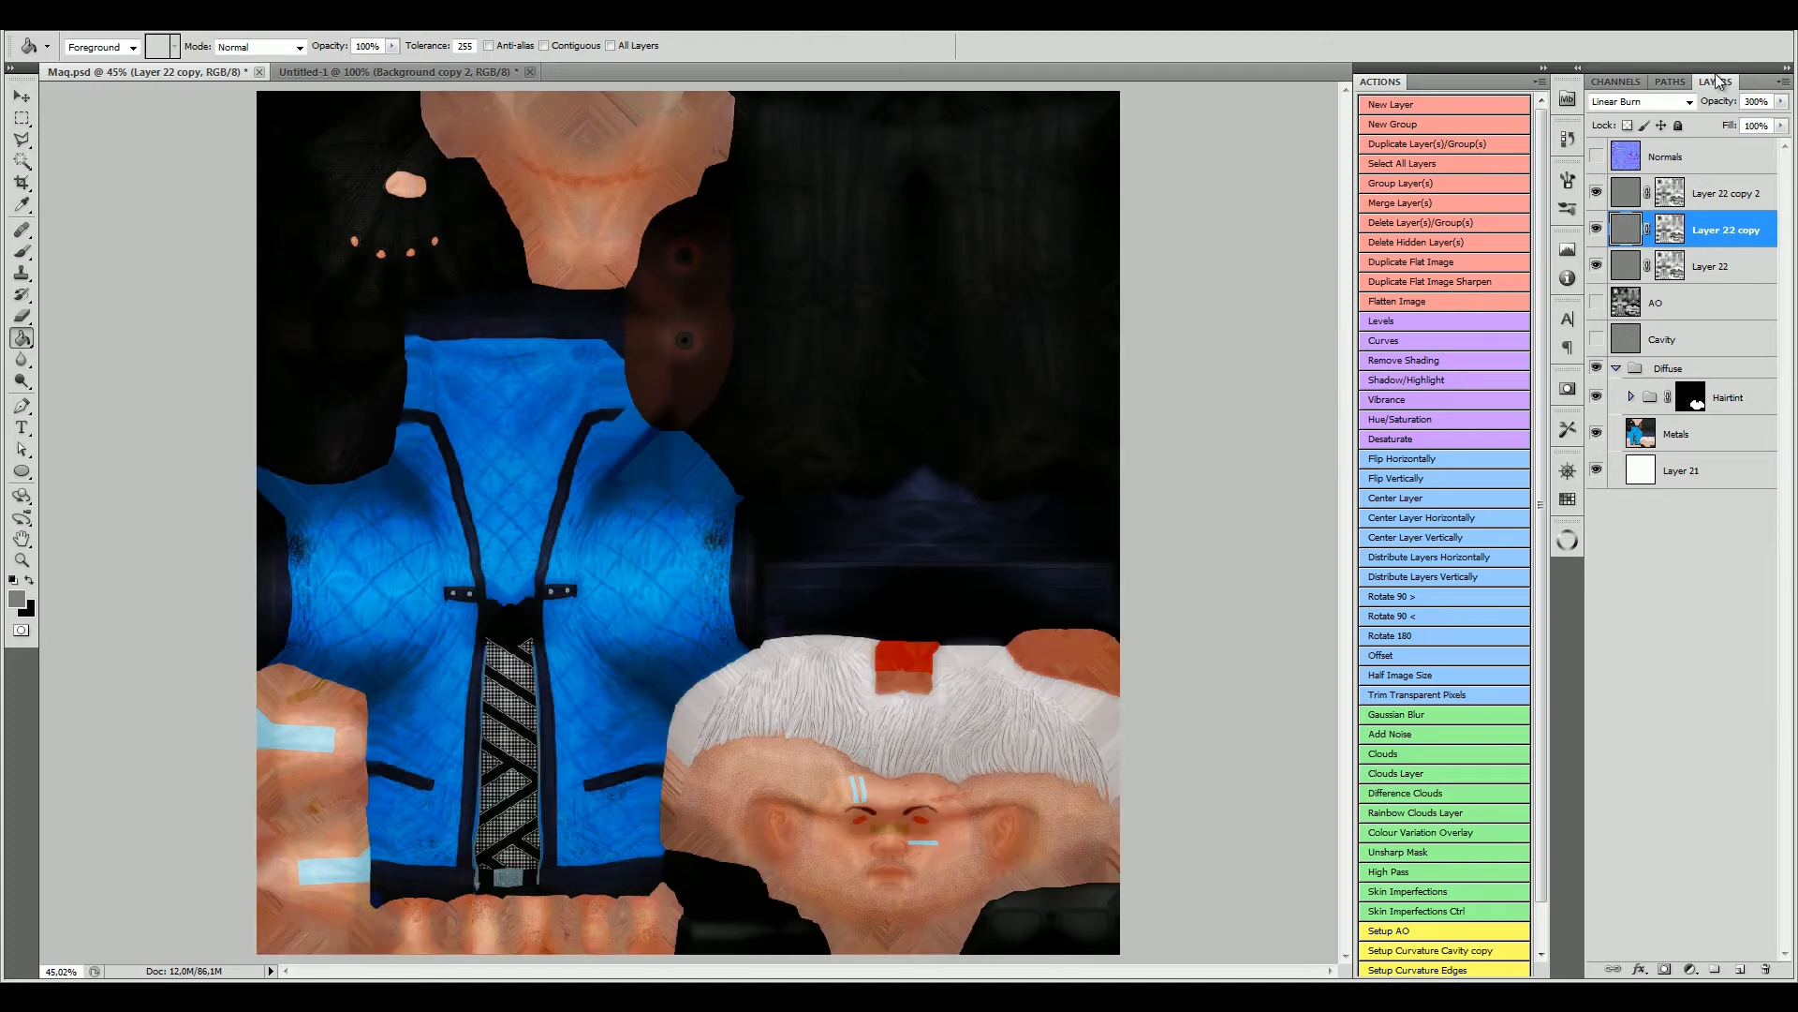
key("alt+bracketleft")
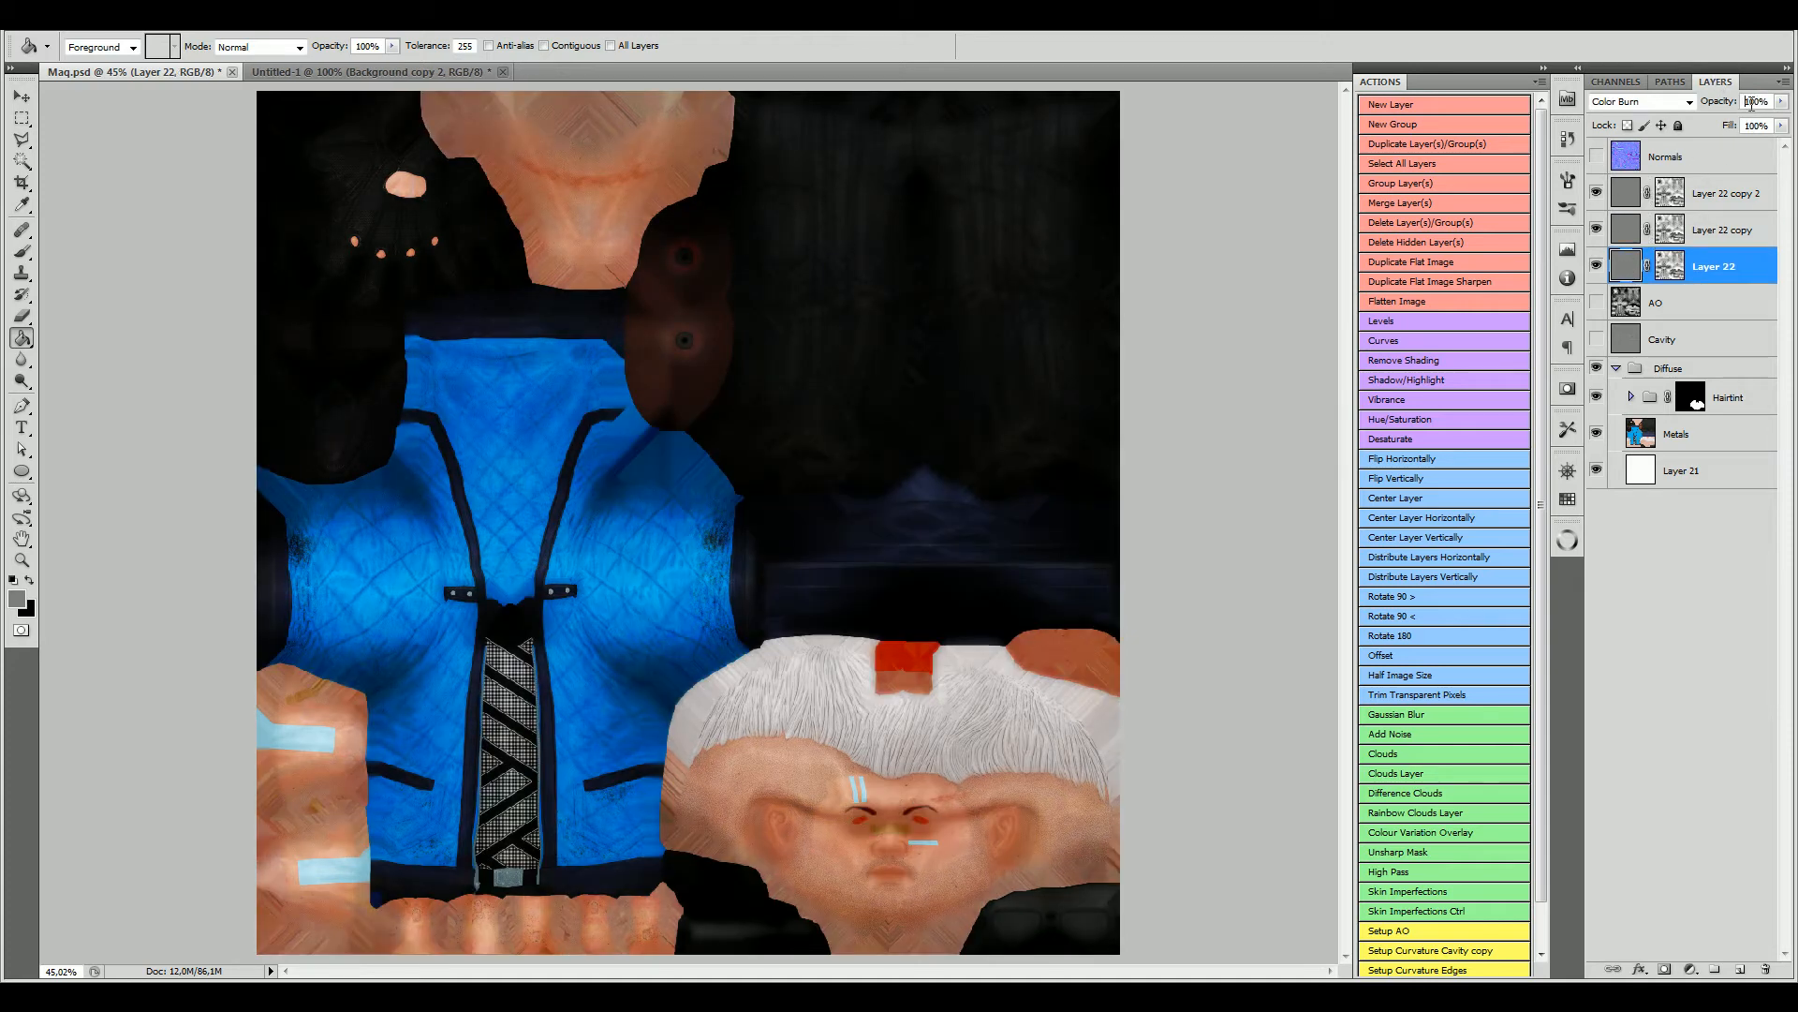
type("60")
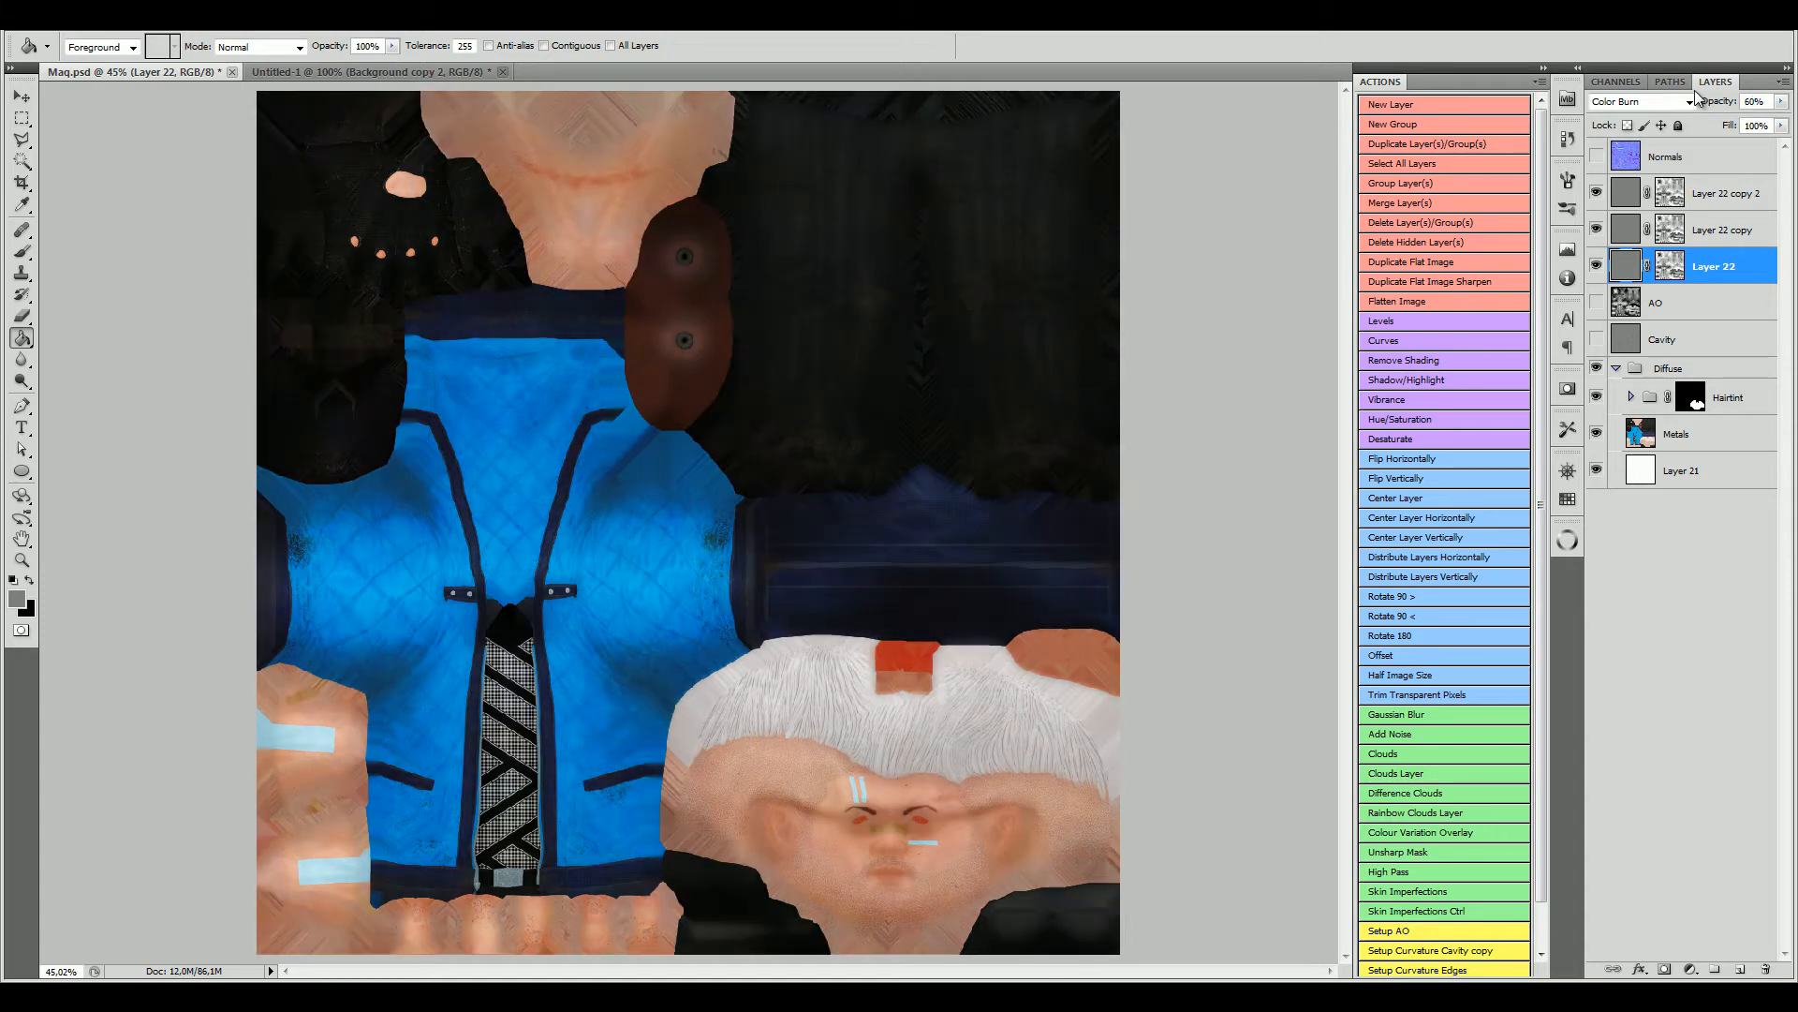
Step: Move Layer 22 above Layer 22 copy, and set the opacity of Layer 22 copy to 60%
left_click_drag(1634, 265, 1629, 220)
left_click(1626, 271)
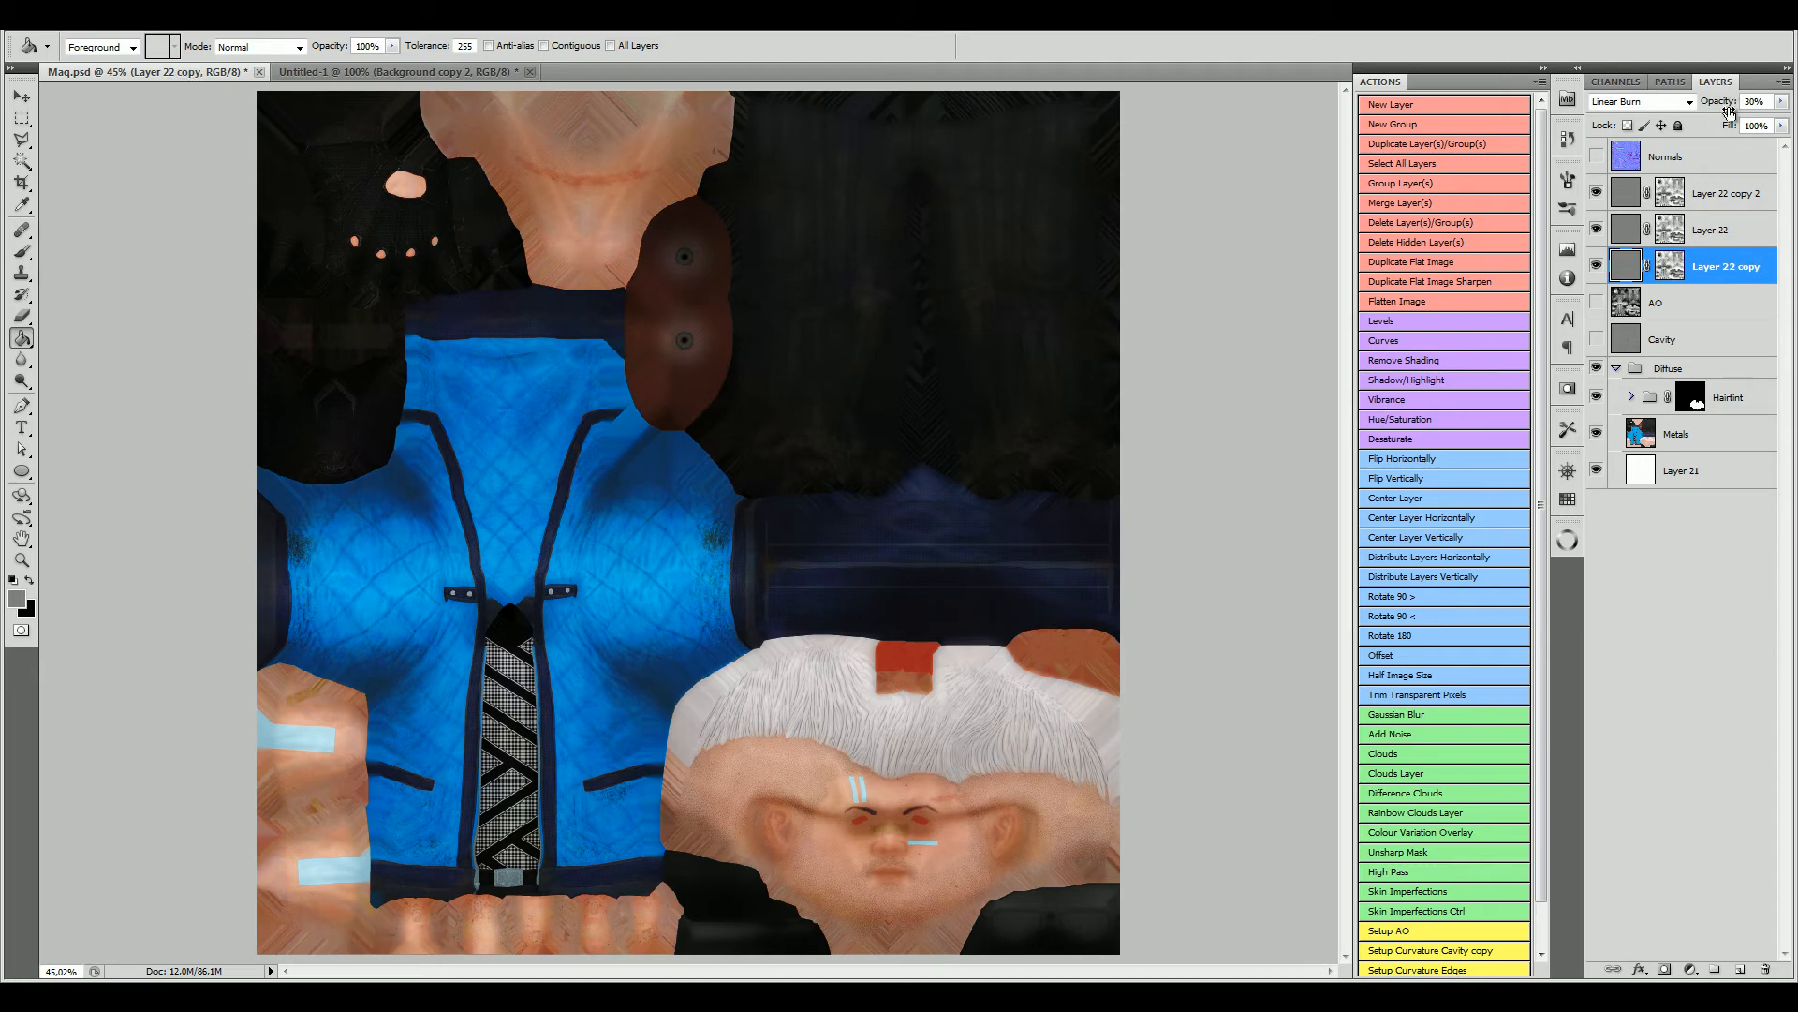
type("60")
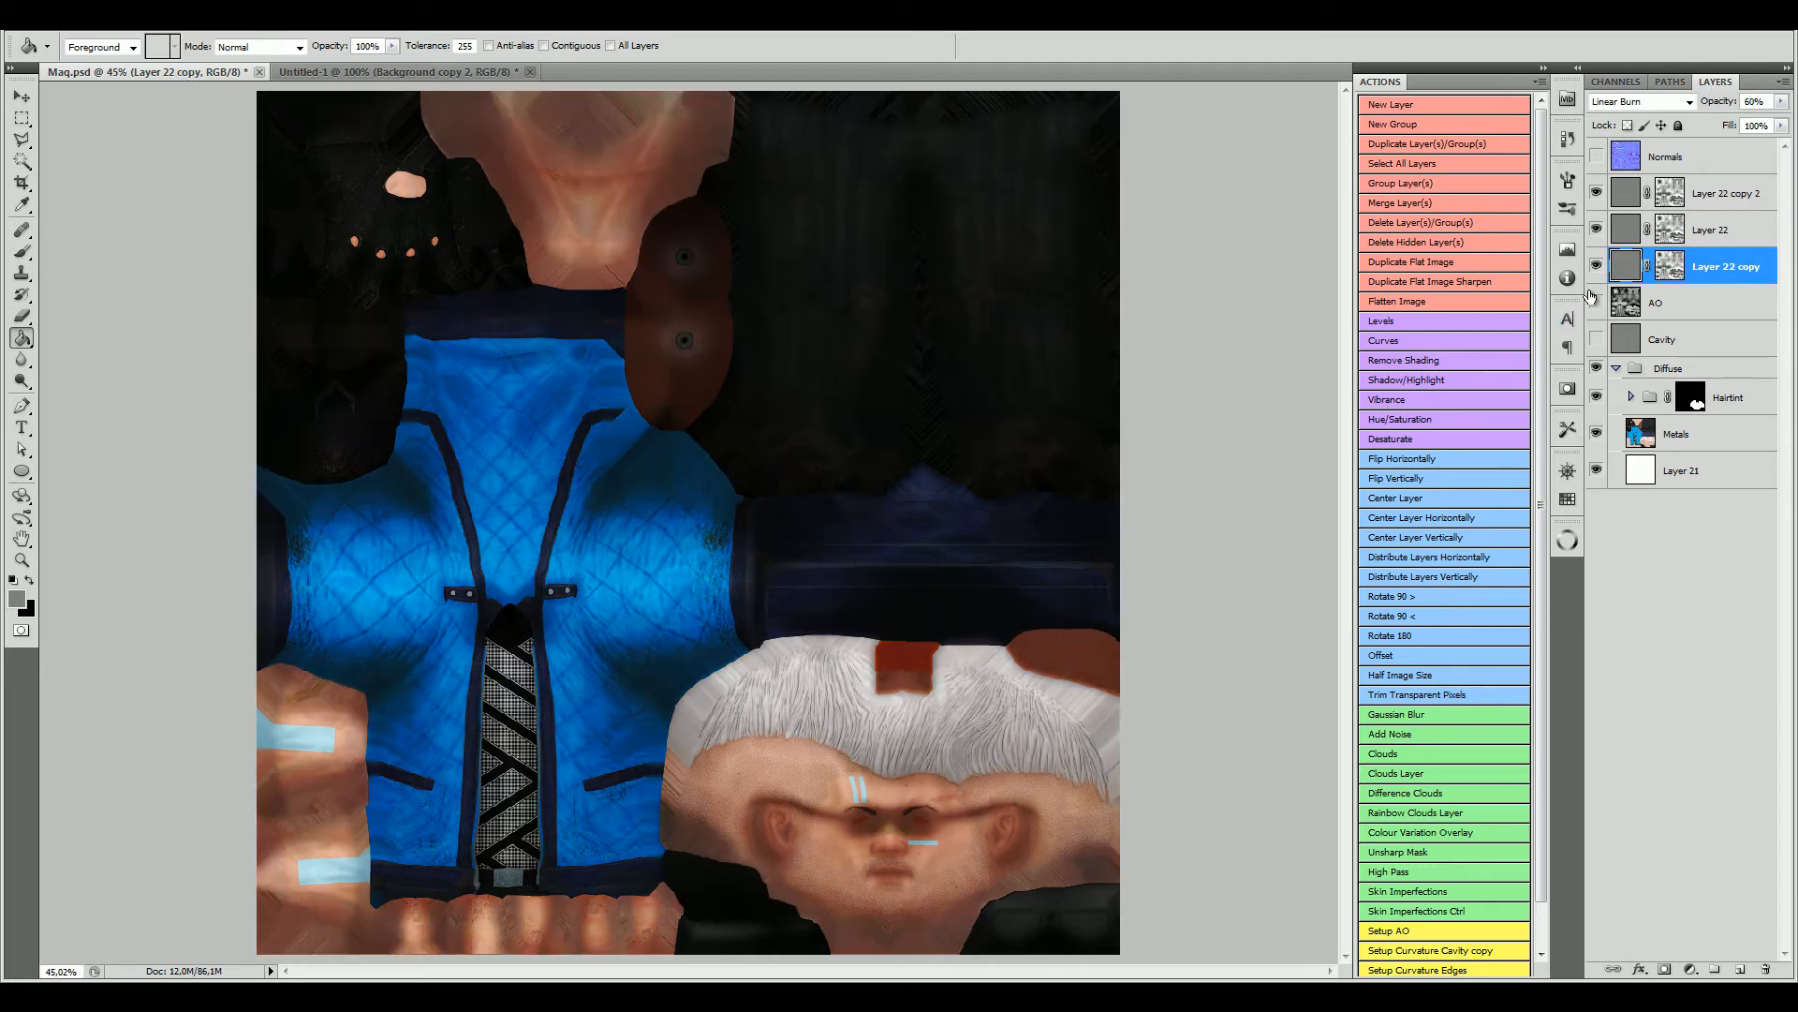
Step: Set Layer 22 to the Multiply blend mode at 30% opacity
left_click(1622, 241)
left_click(1751, 101)
type("30")
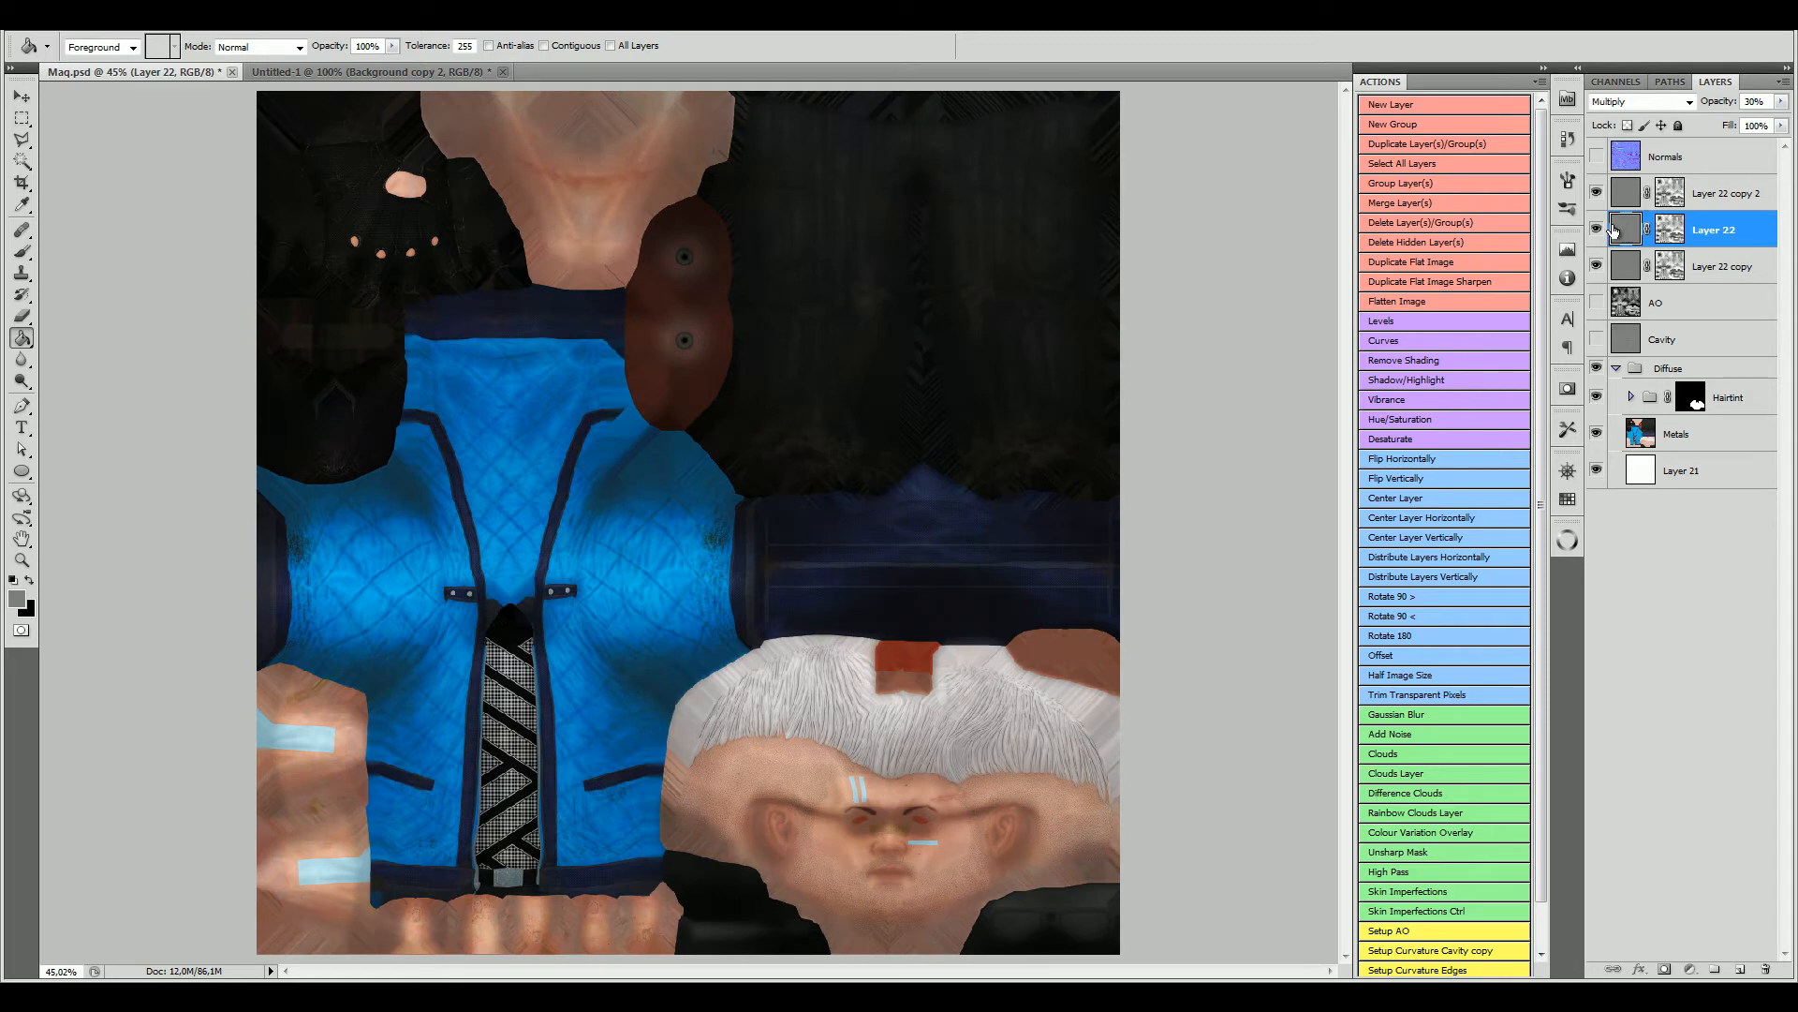
Step: Group Layer 22 and its two duplicates into one layer group
left_click(1627, 193, "shift")
left_click(1627, 273, "shift")
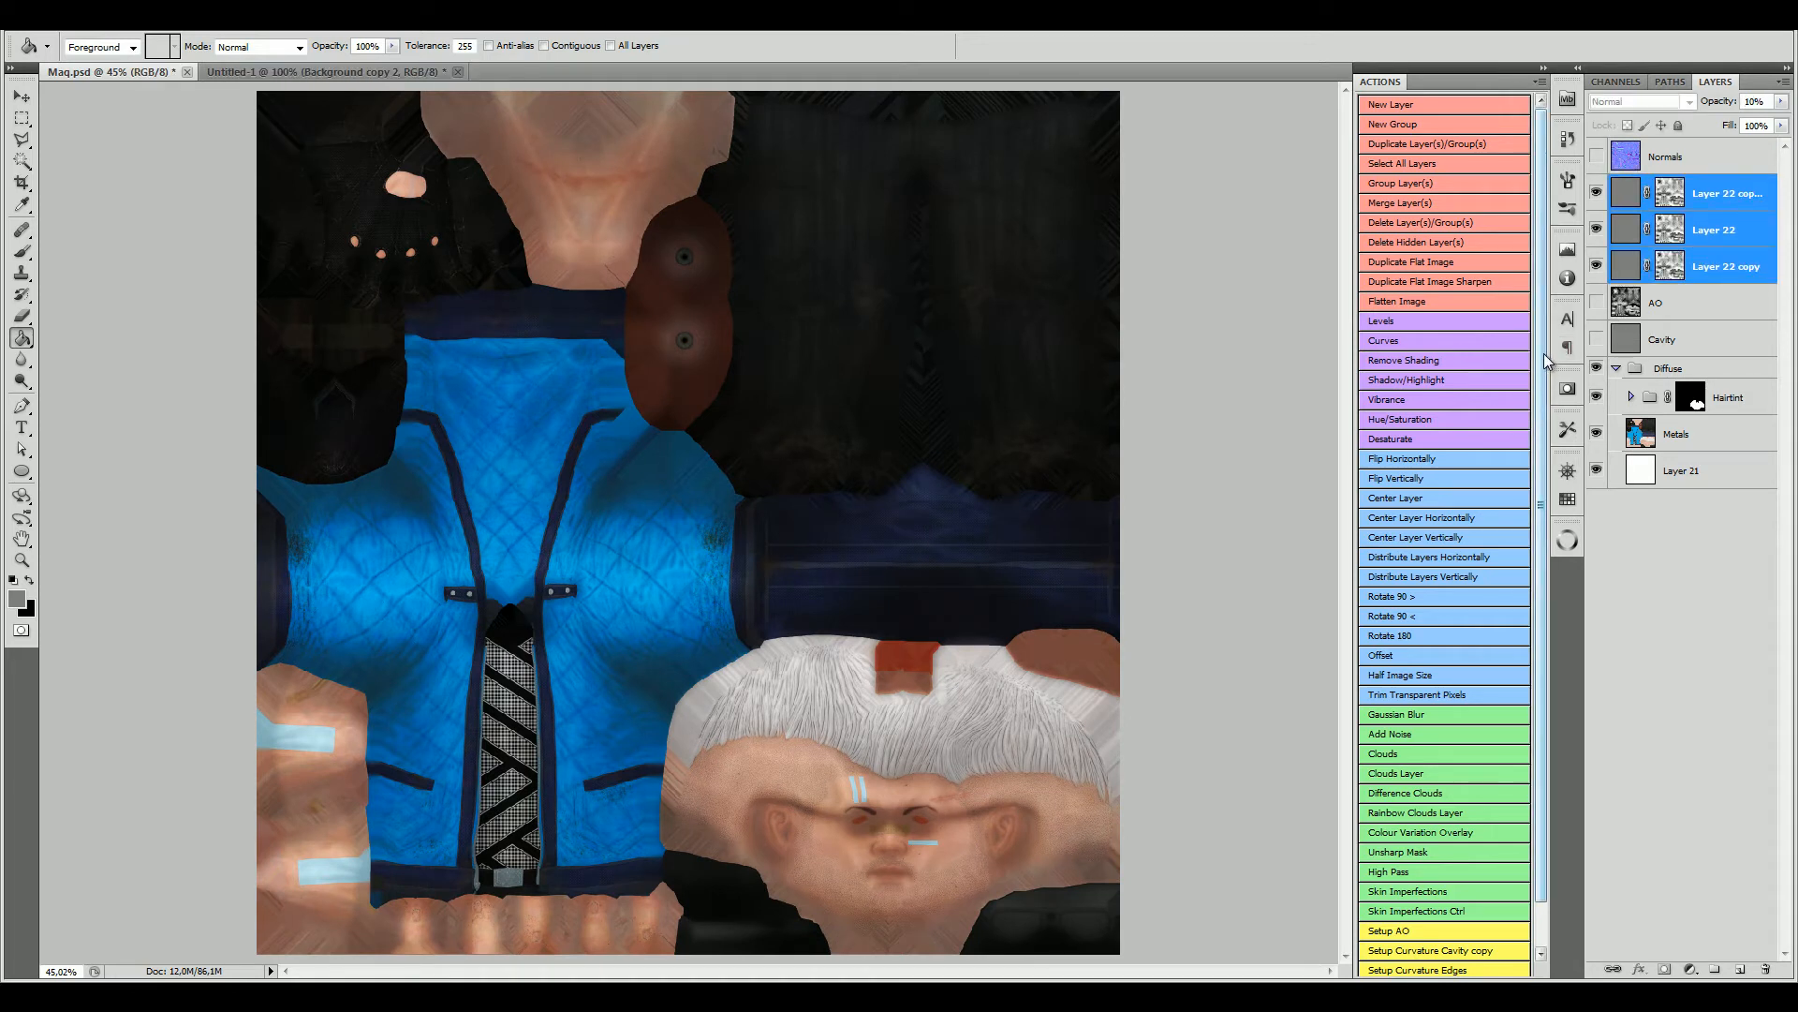
left_click(1630, 195)
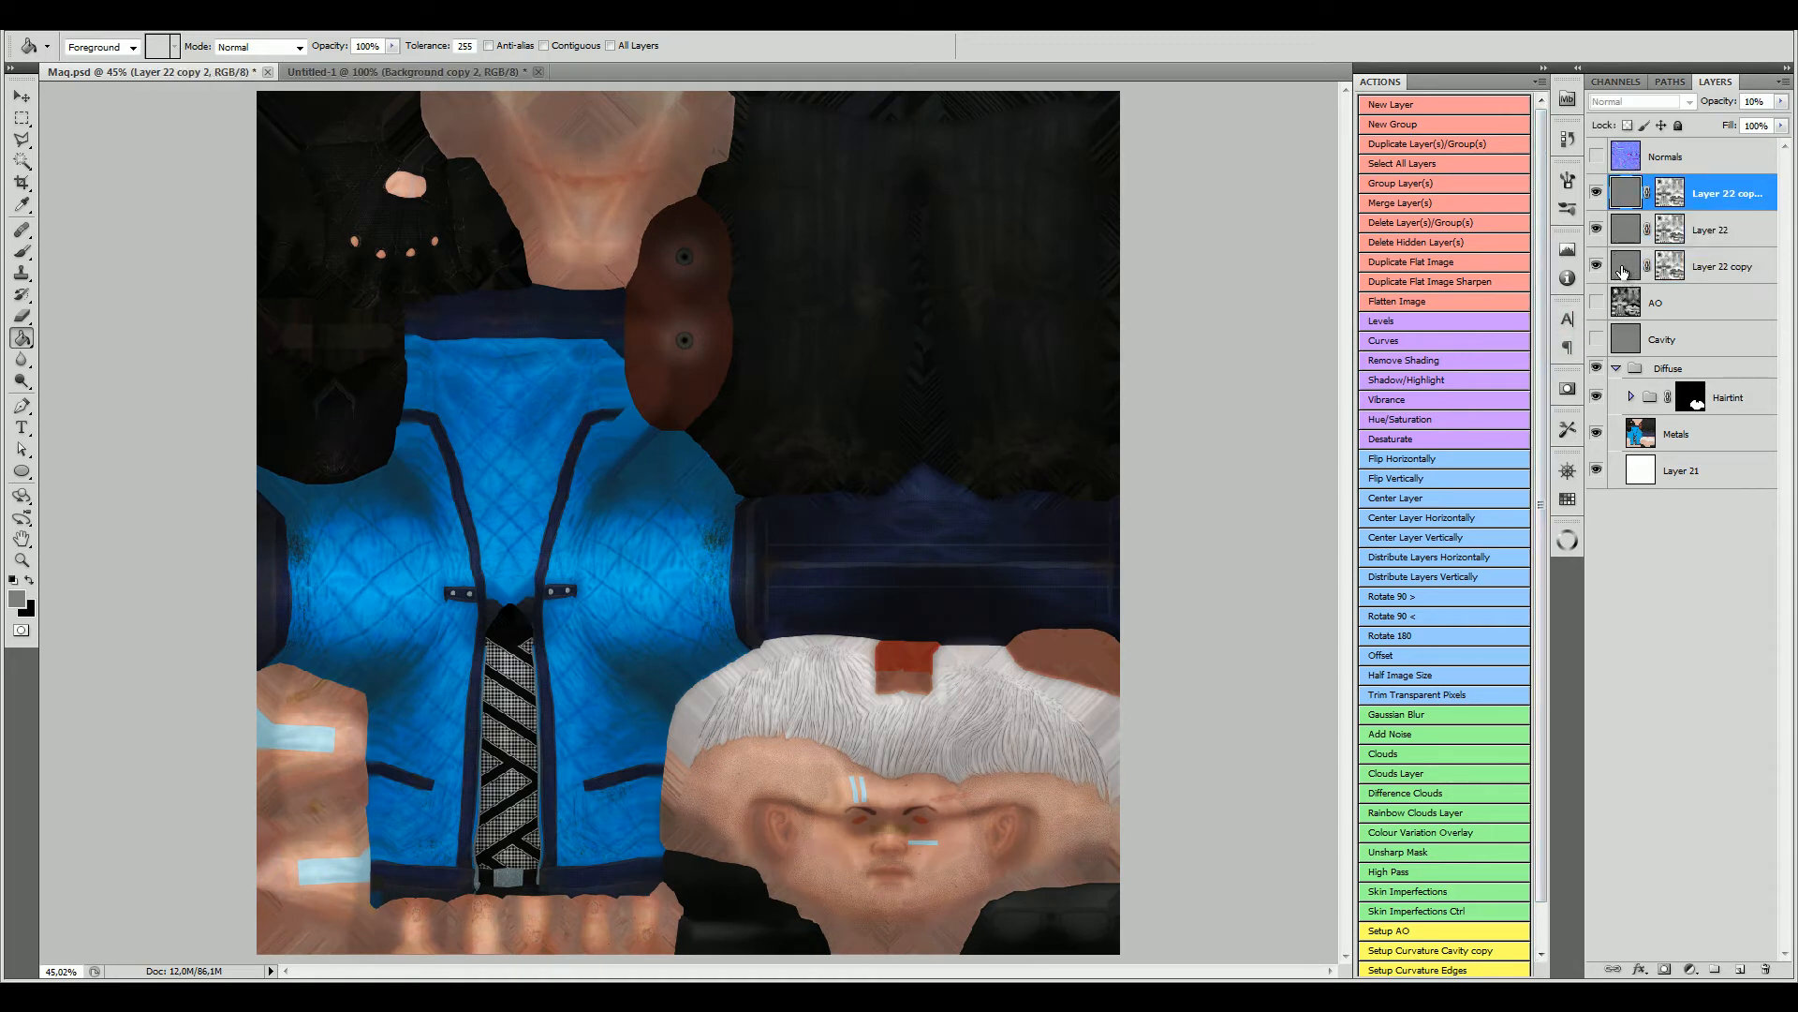
left_click(1623, 272, "shift")
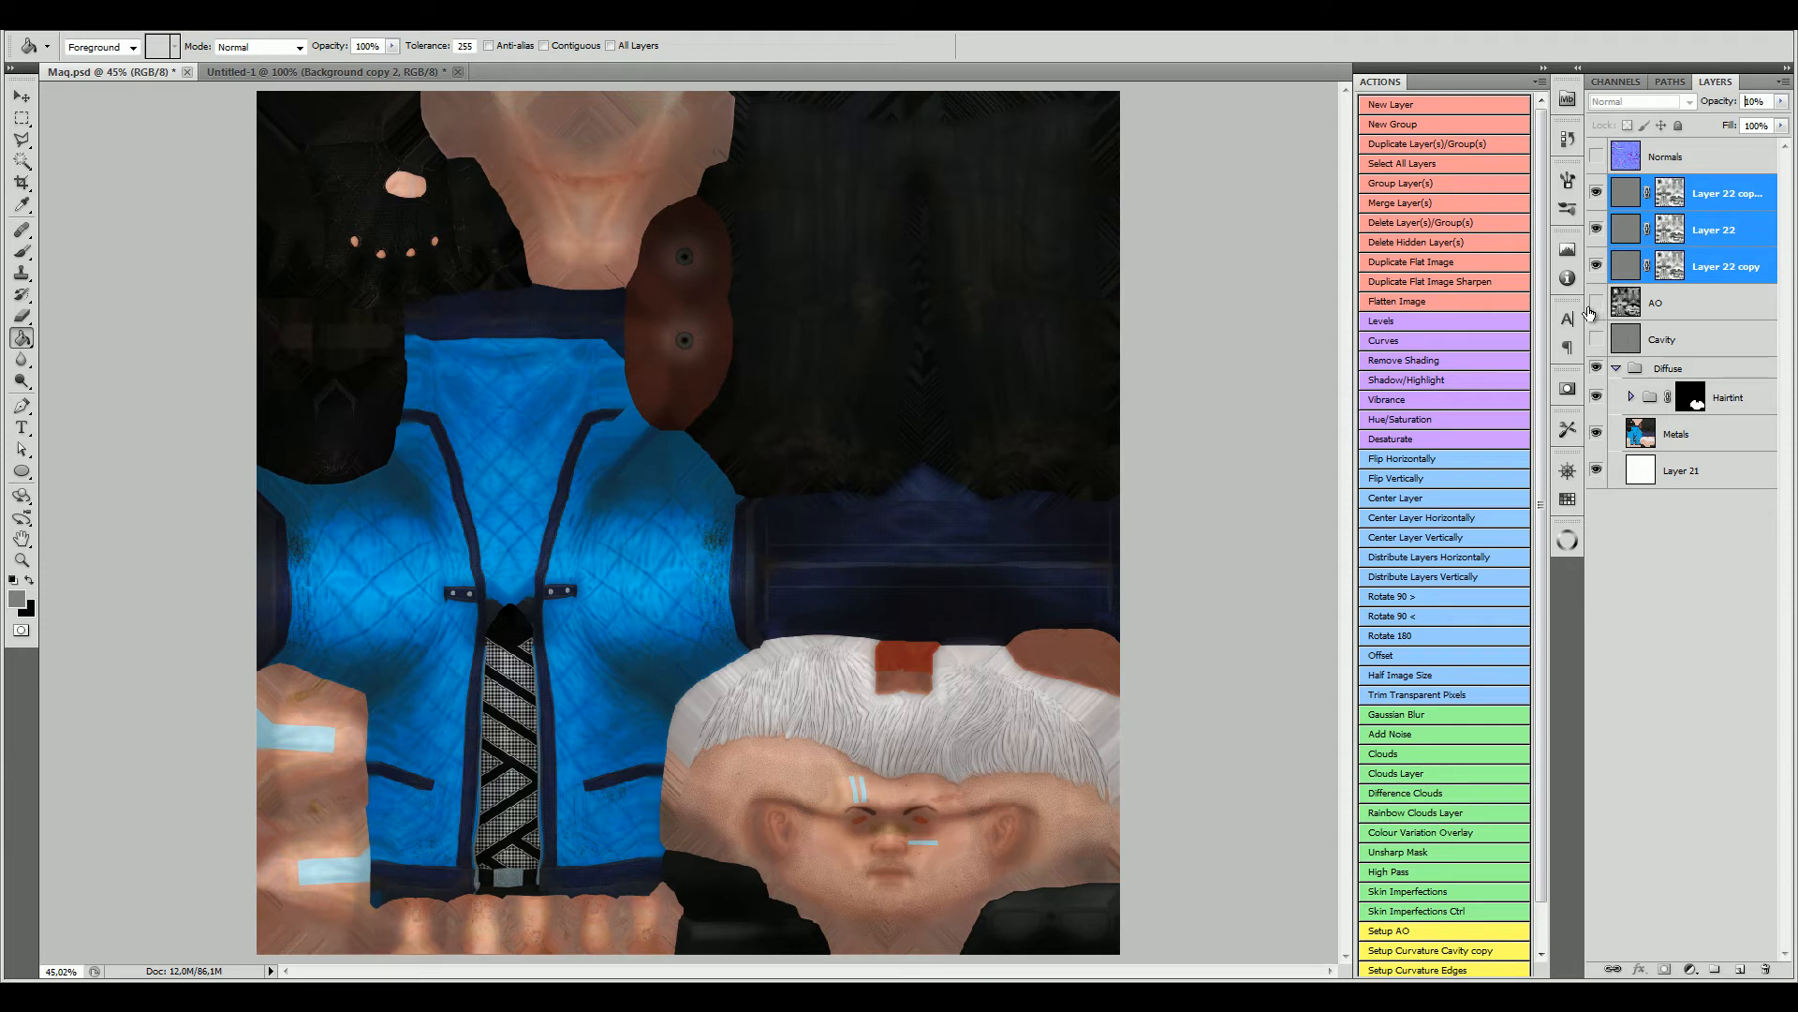
left_click(1742, 199)
left_click(1728, 273)
left_click(1708, 543)
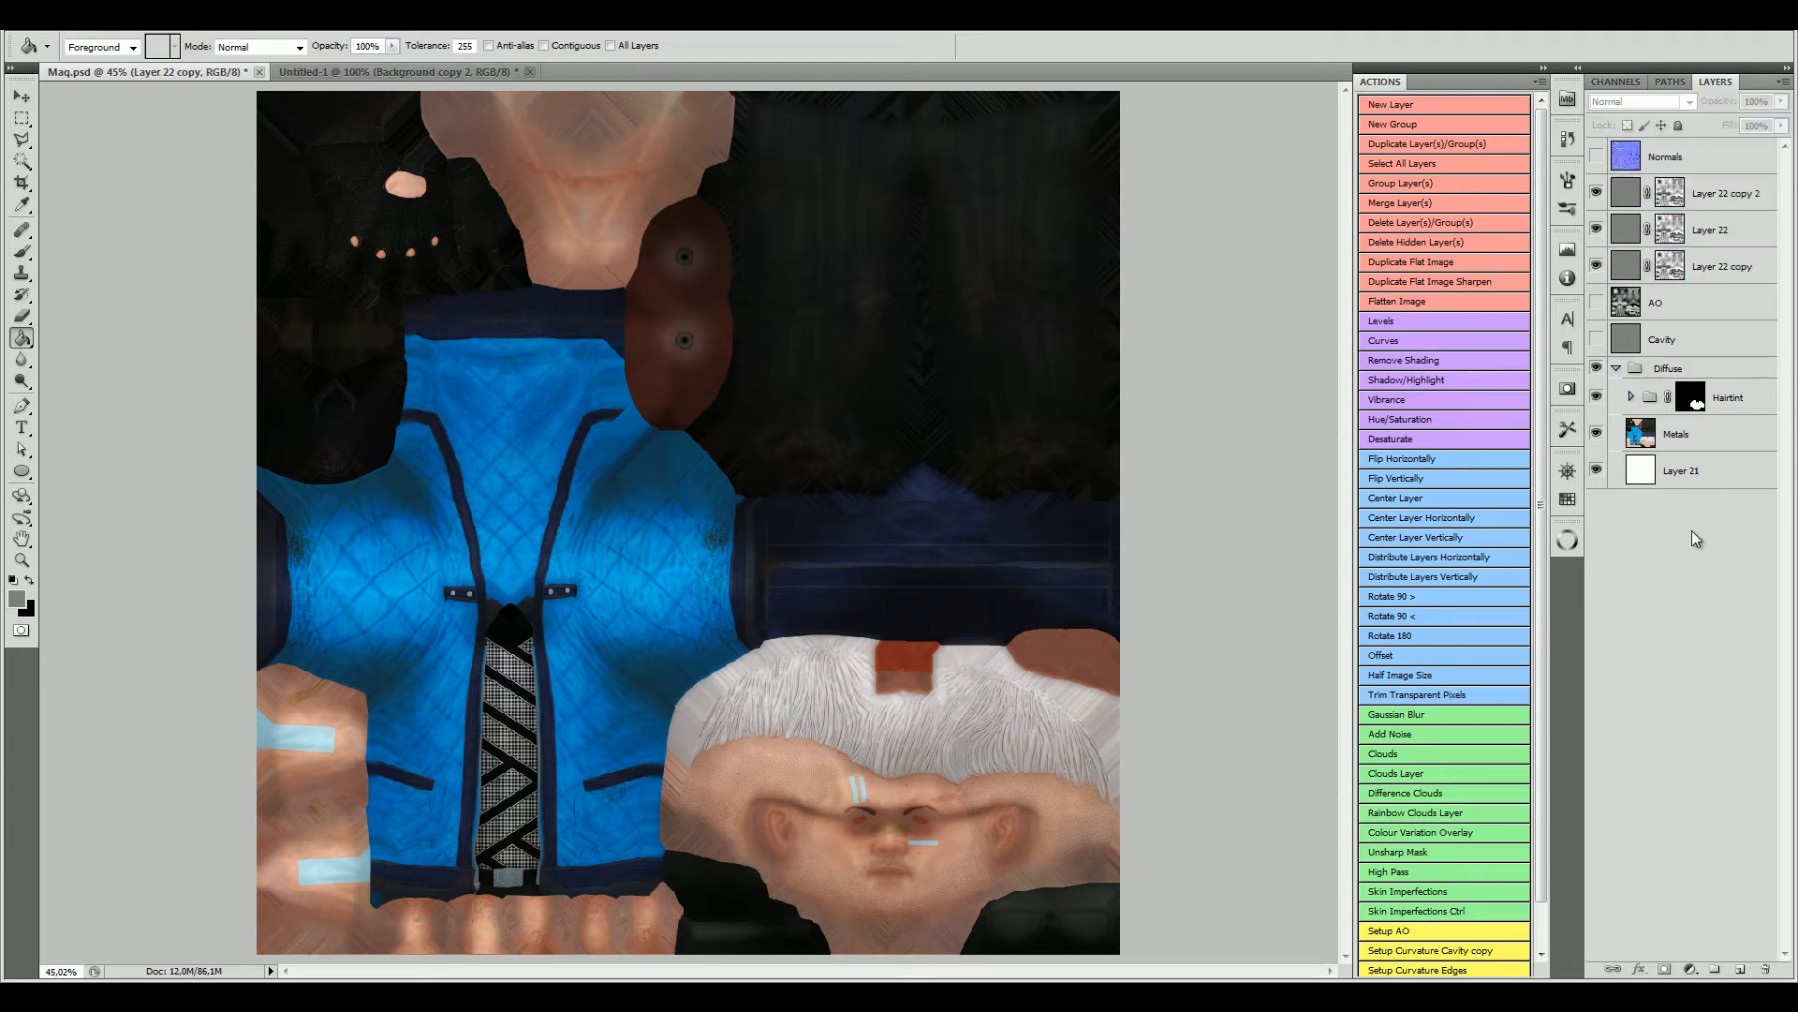
left_click(1740, 208)
left_click(1714, 270, "shift")
key("ctrl+g")
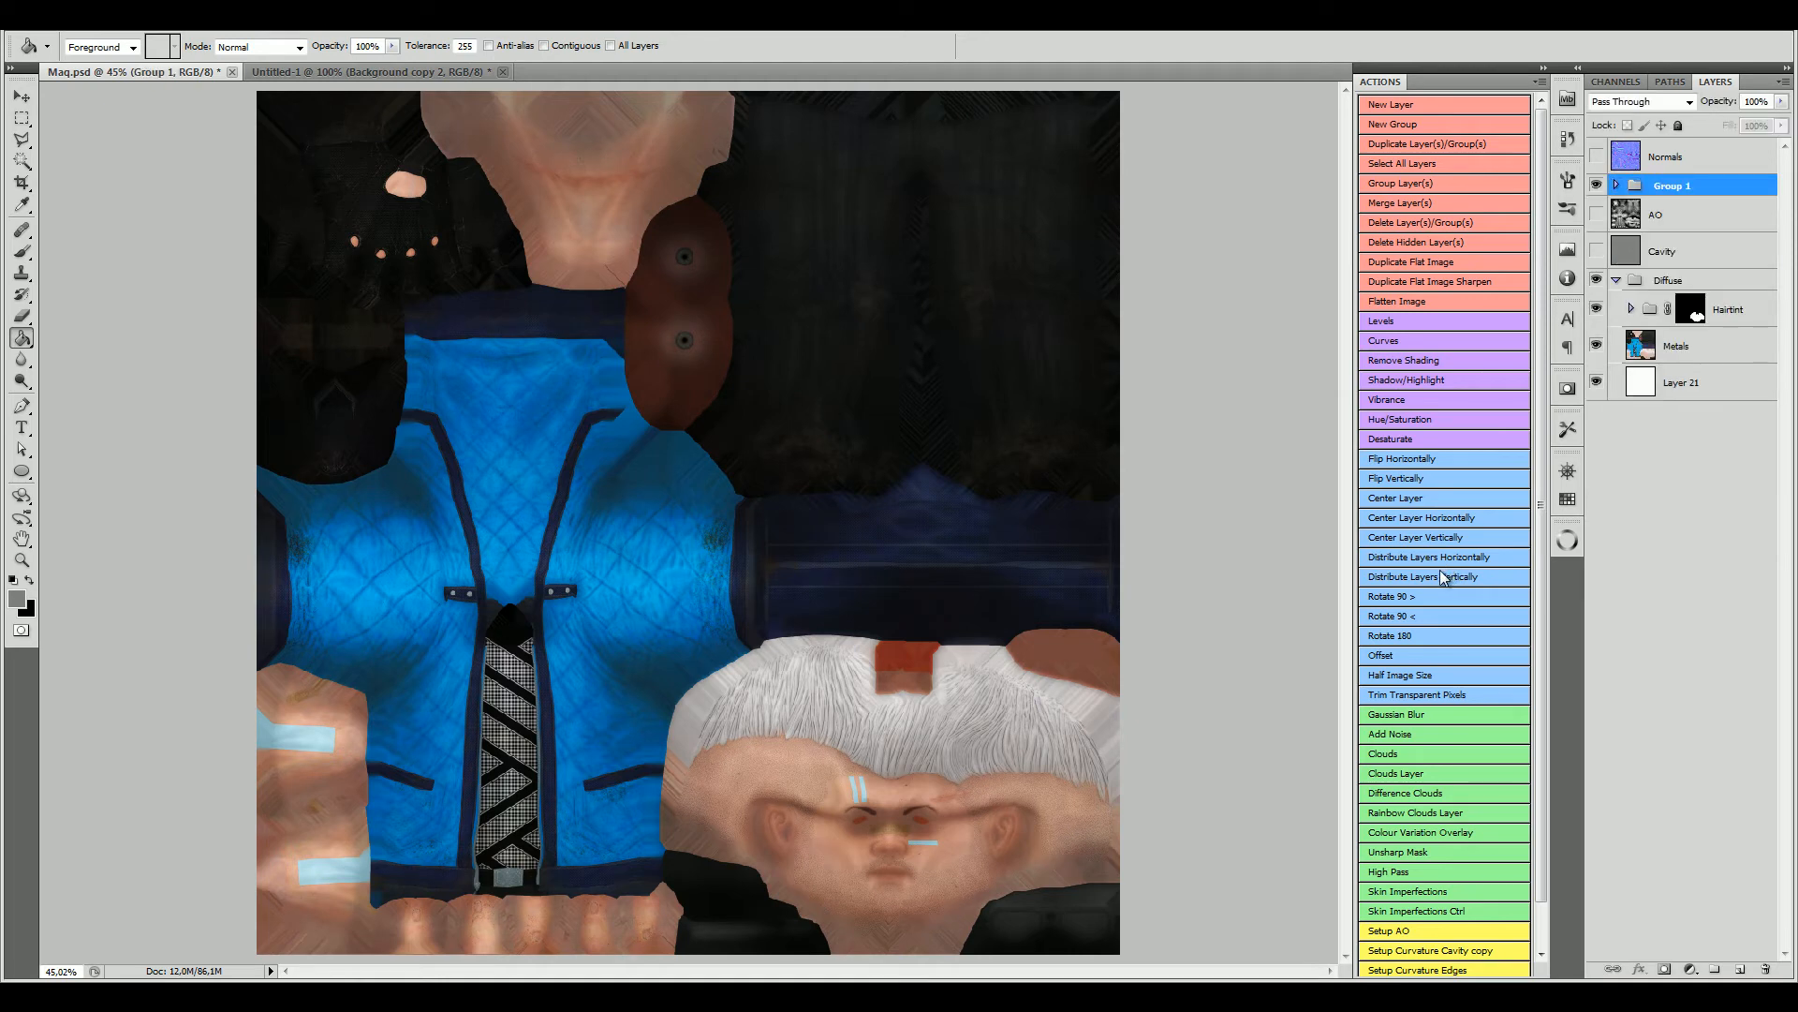
Step: Hide Group 1 and show the grey Cavity layer
left_click(1596, 185)
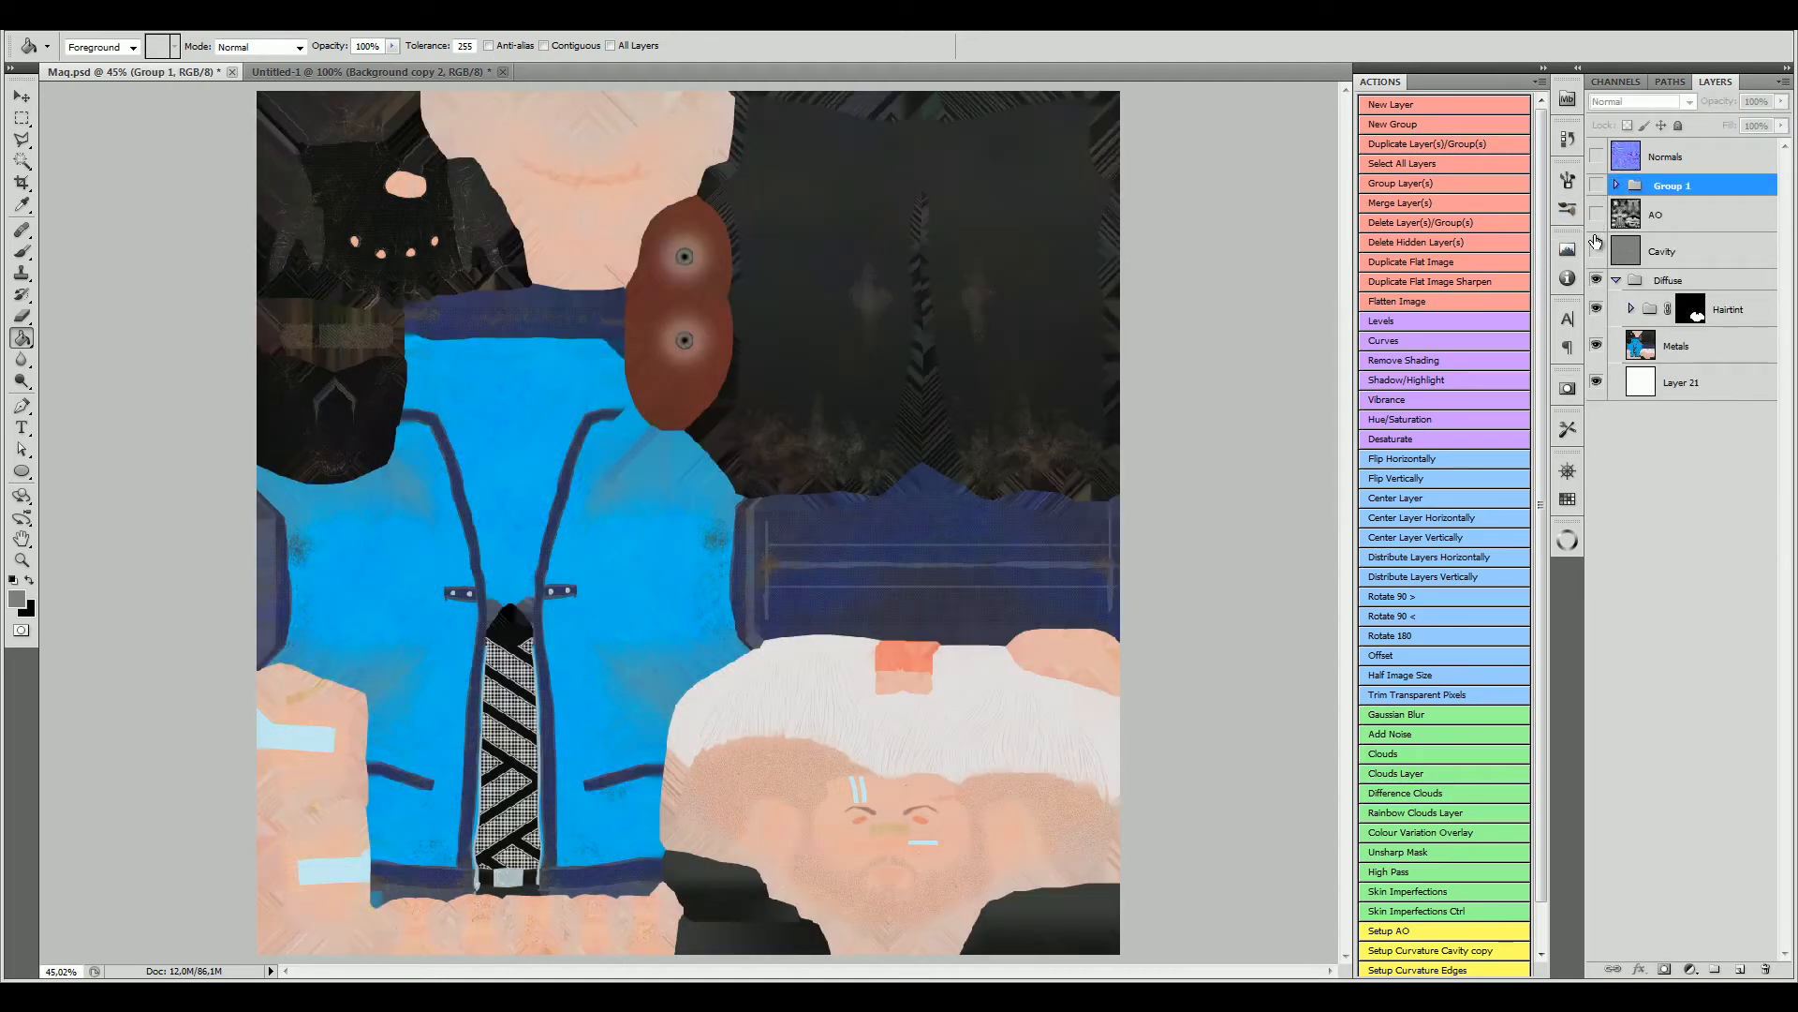
scroll(1540, 384, "down", 1)
left_click(1597, 251)
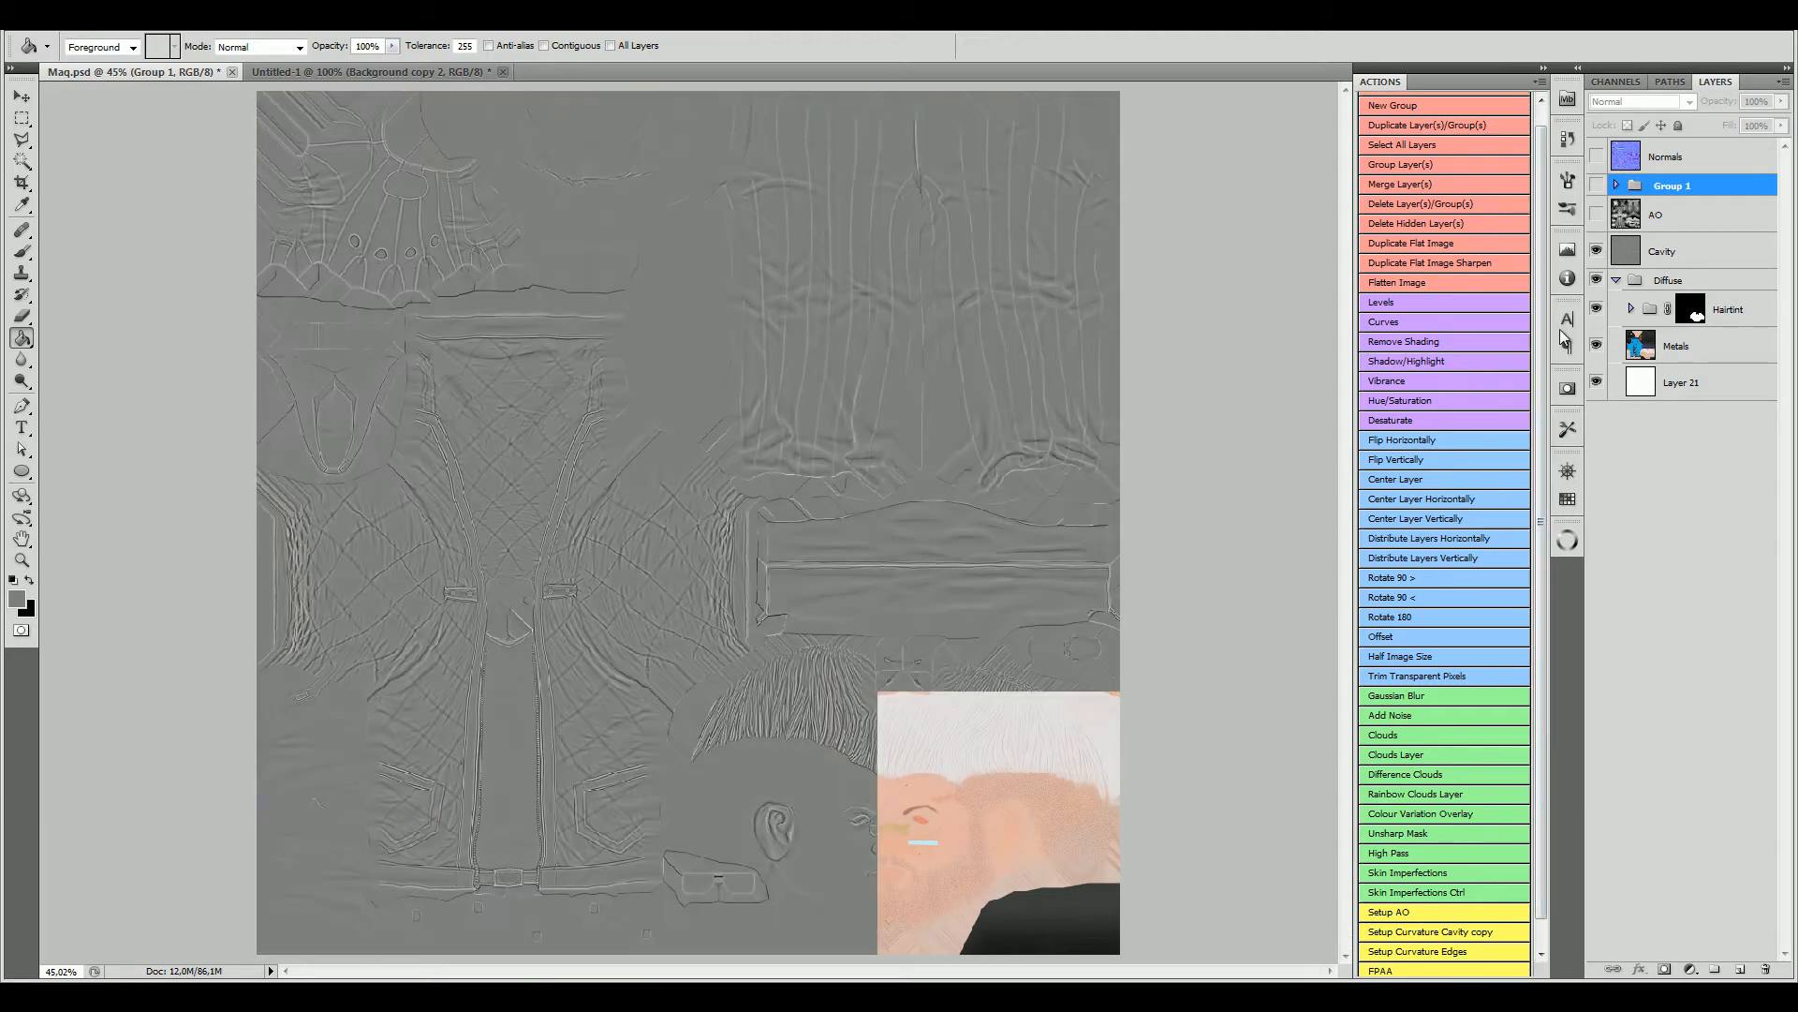
Step: Try to run the Setup Curvature Cavity copy action while Group 1 is selected
scroll(1539, 393, "down", 1)
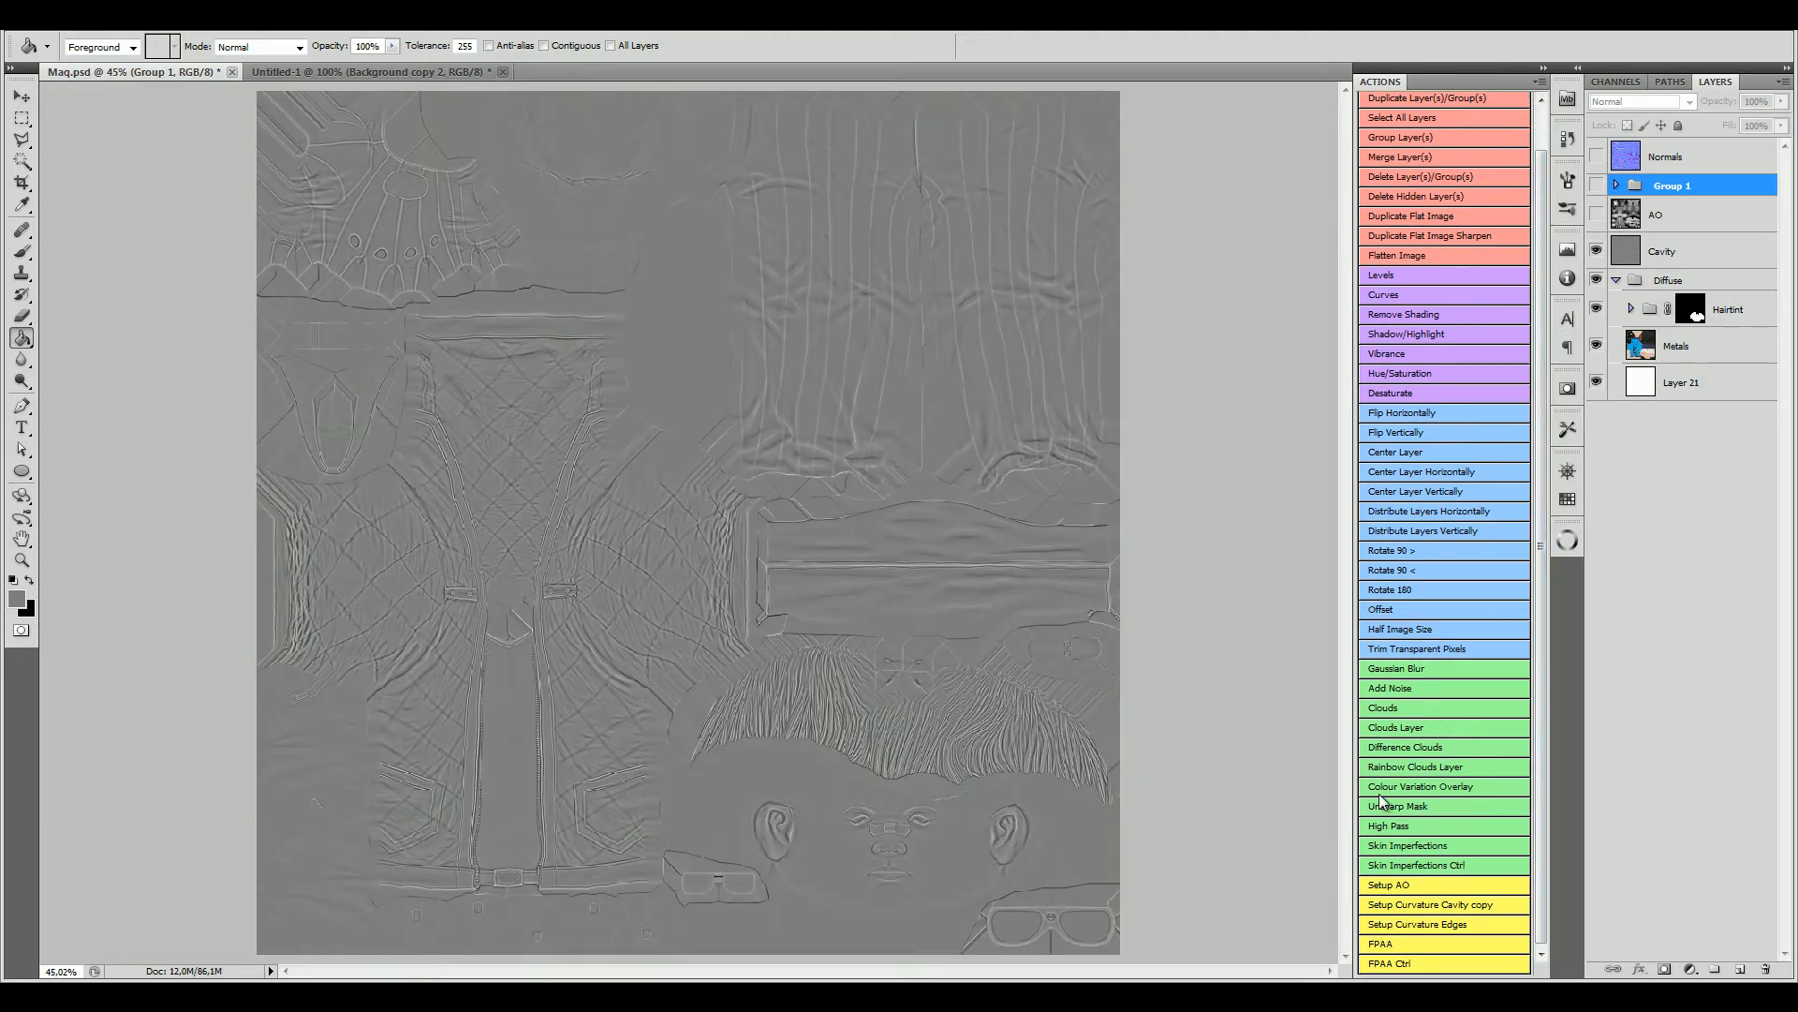
left_click(1452, 904)
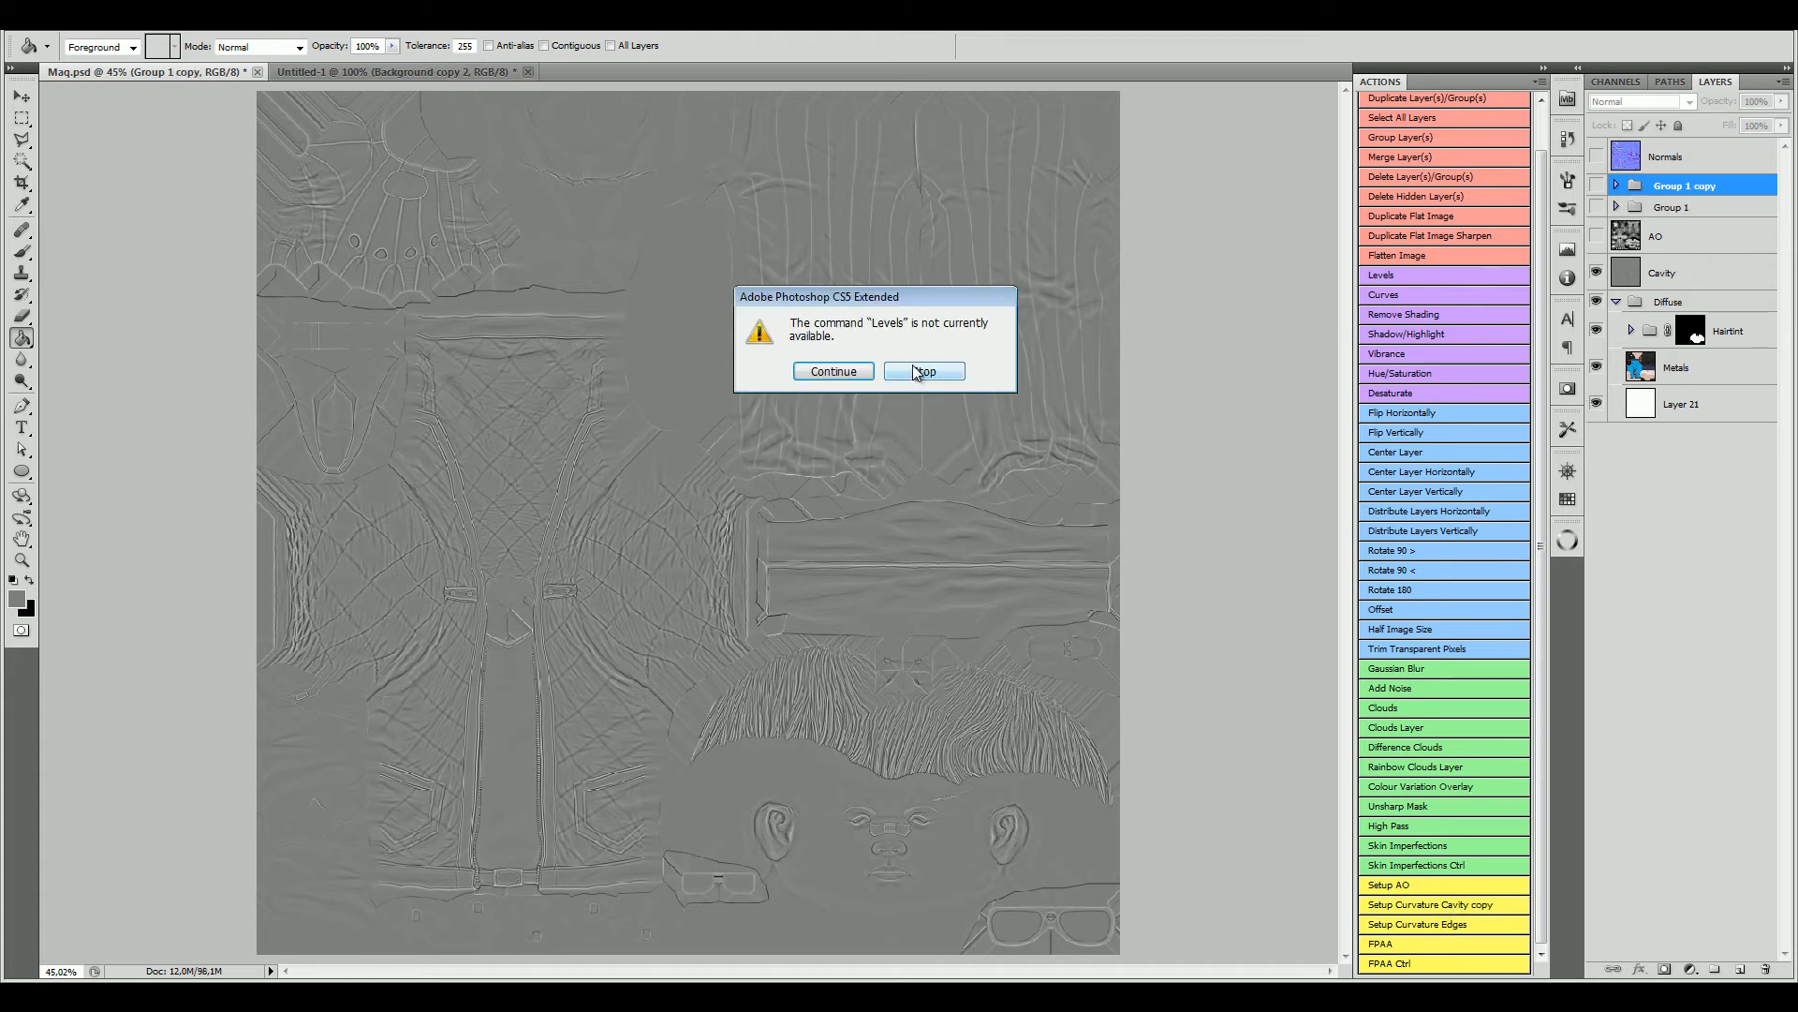
left_click(917, 371)
Step: Duplicate the Cavity layer and apply Levels to the duplicate with the white input level at 128
left_click(1636, 233)
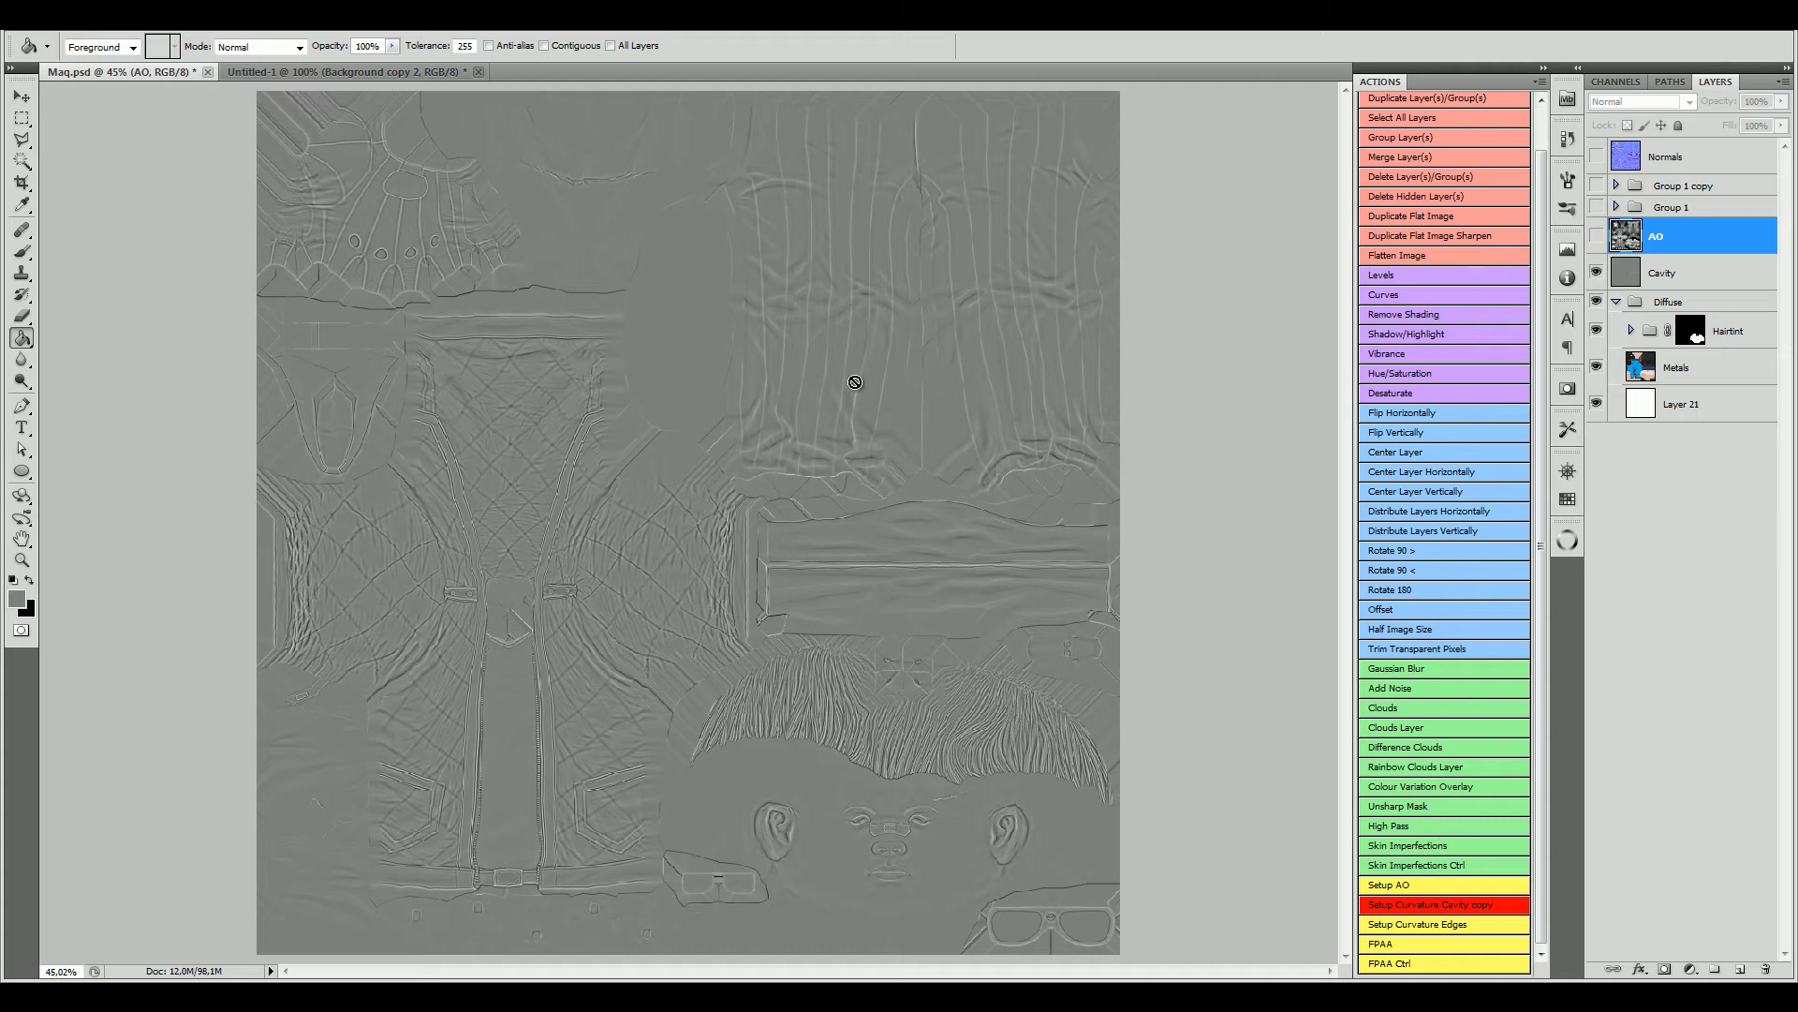
left_click(1631, 279)
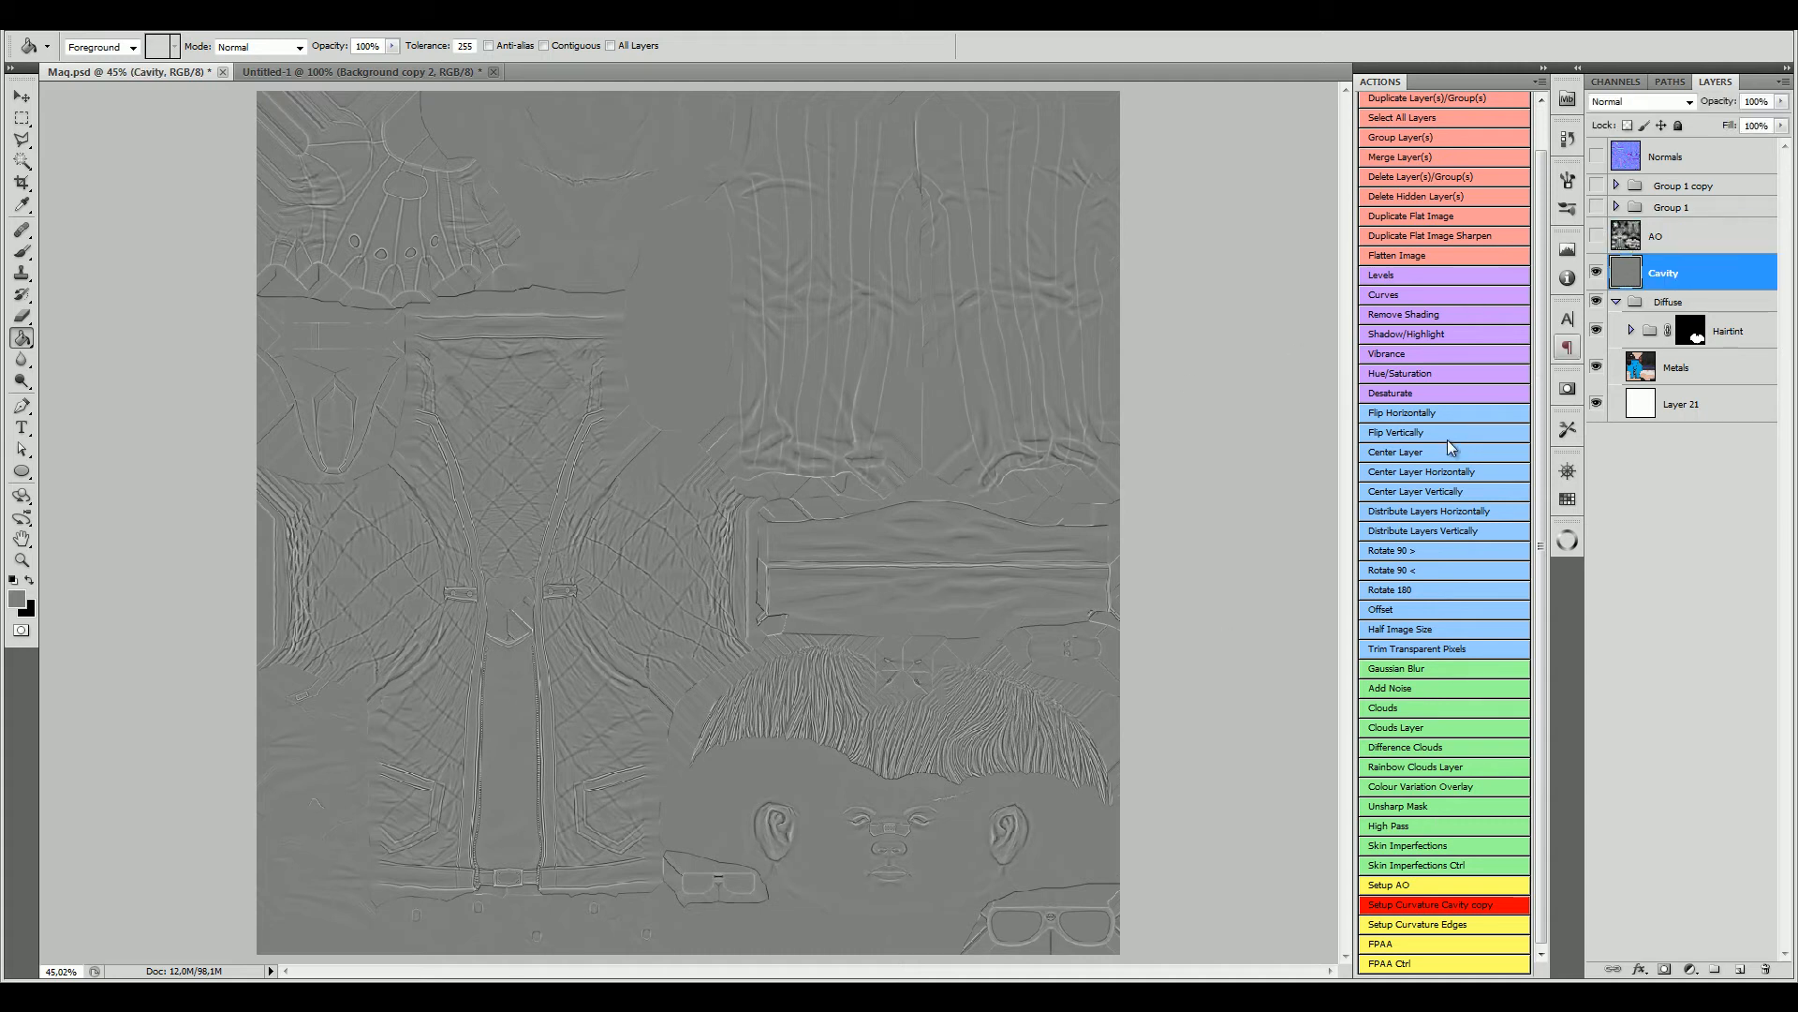
scroll(1387, 176, "up", 2)
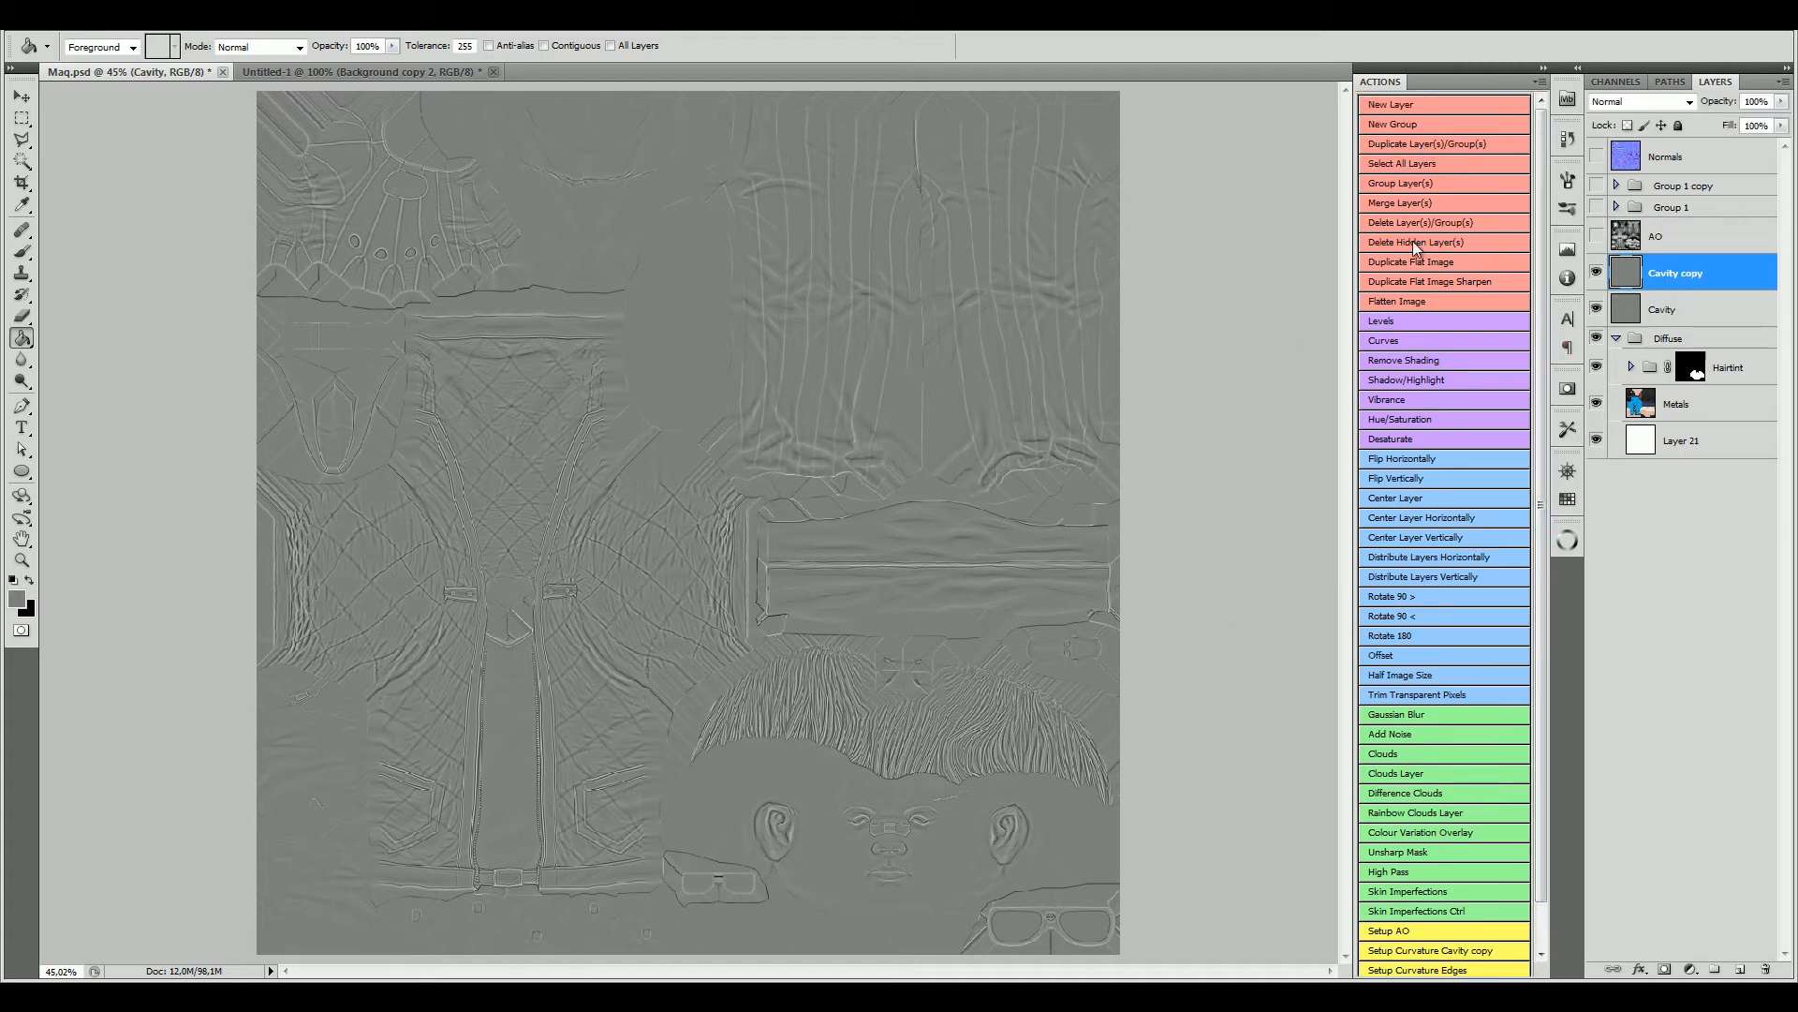
left_click(1424, 322)
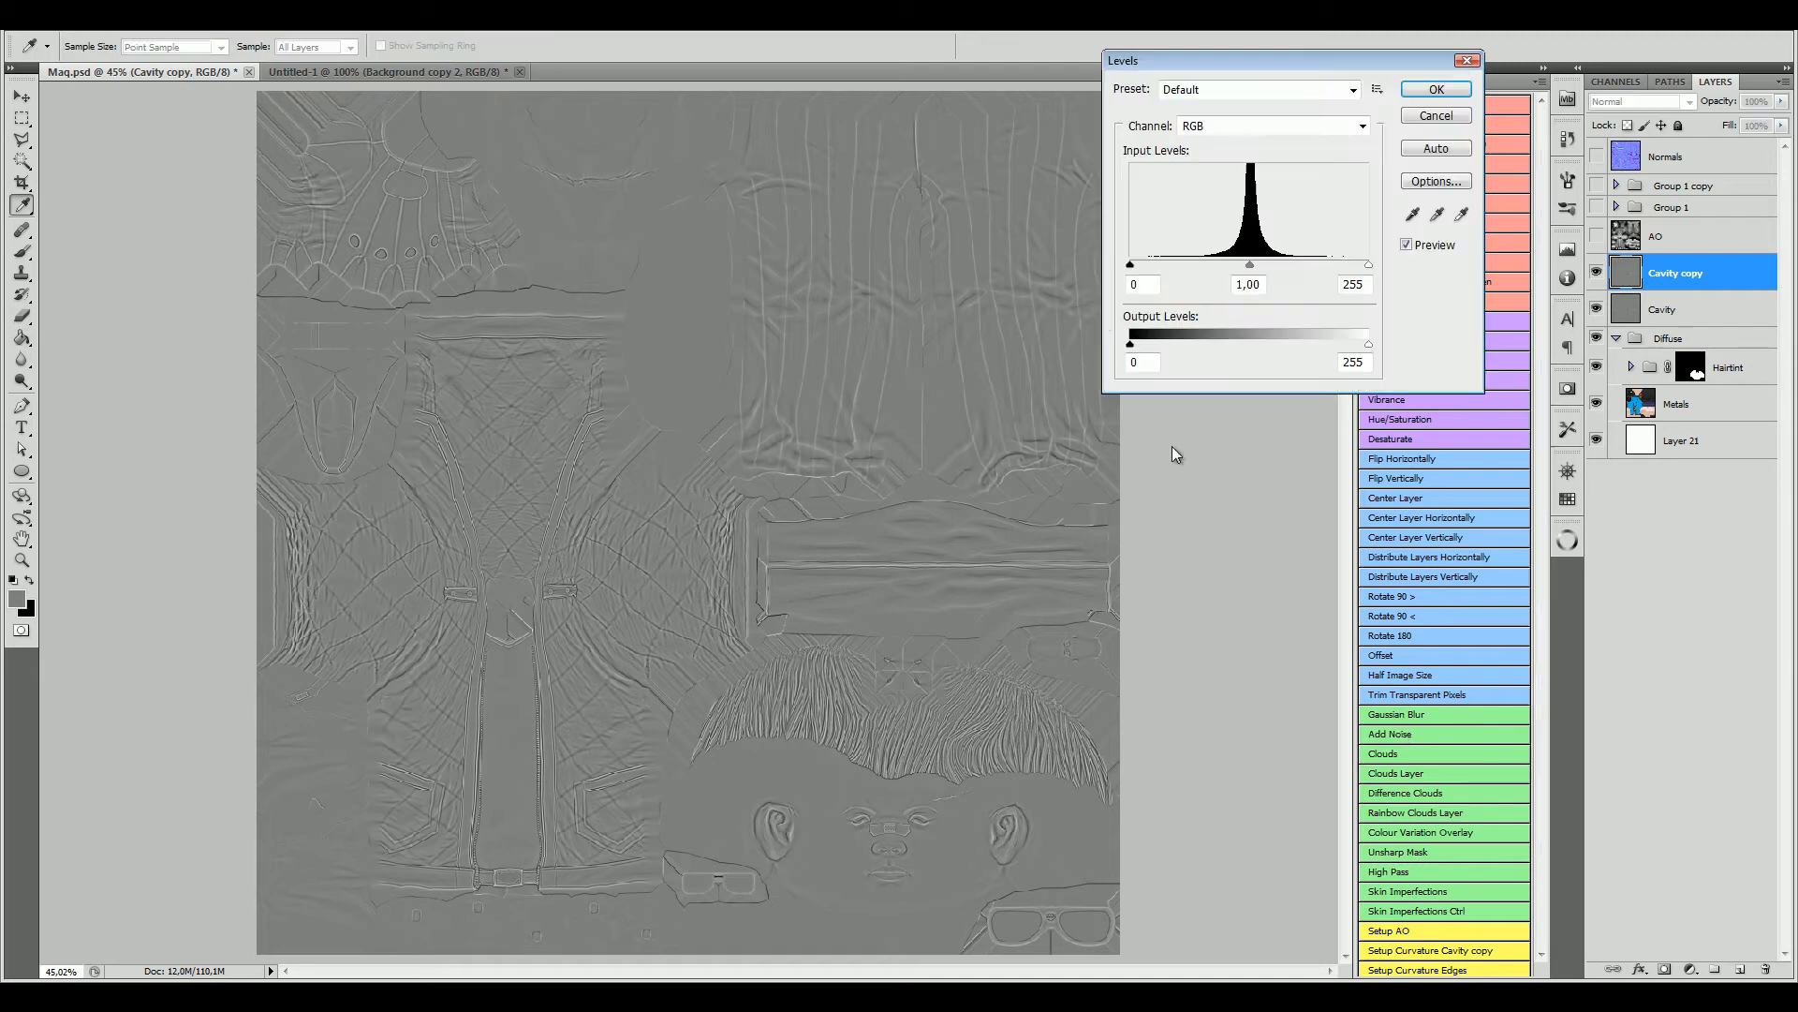
left_click_drag(1369, 265, 1267, 265)
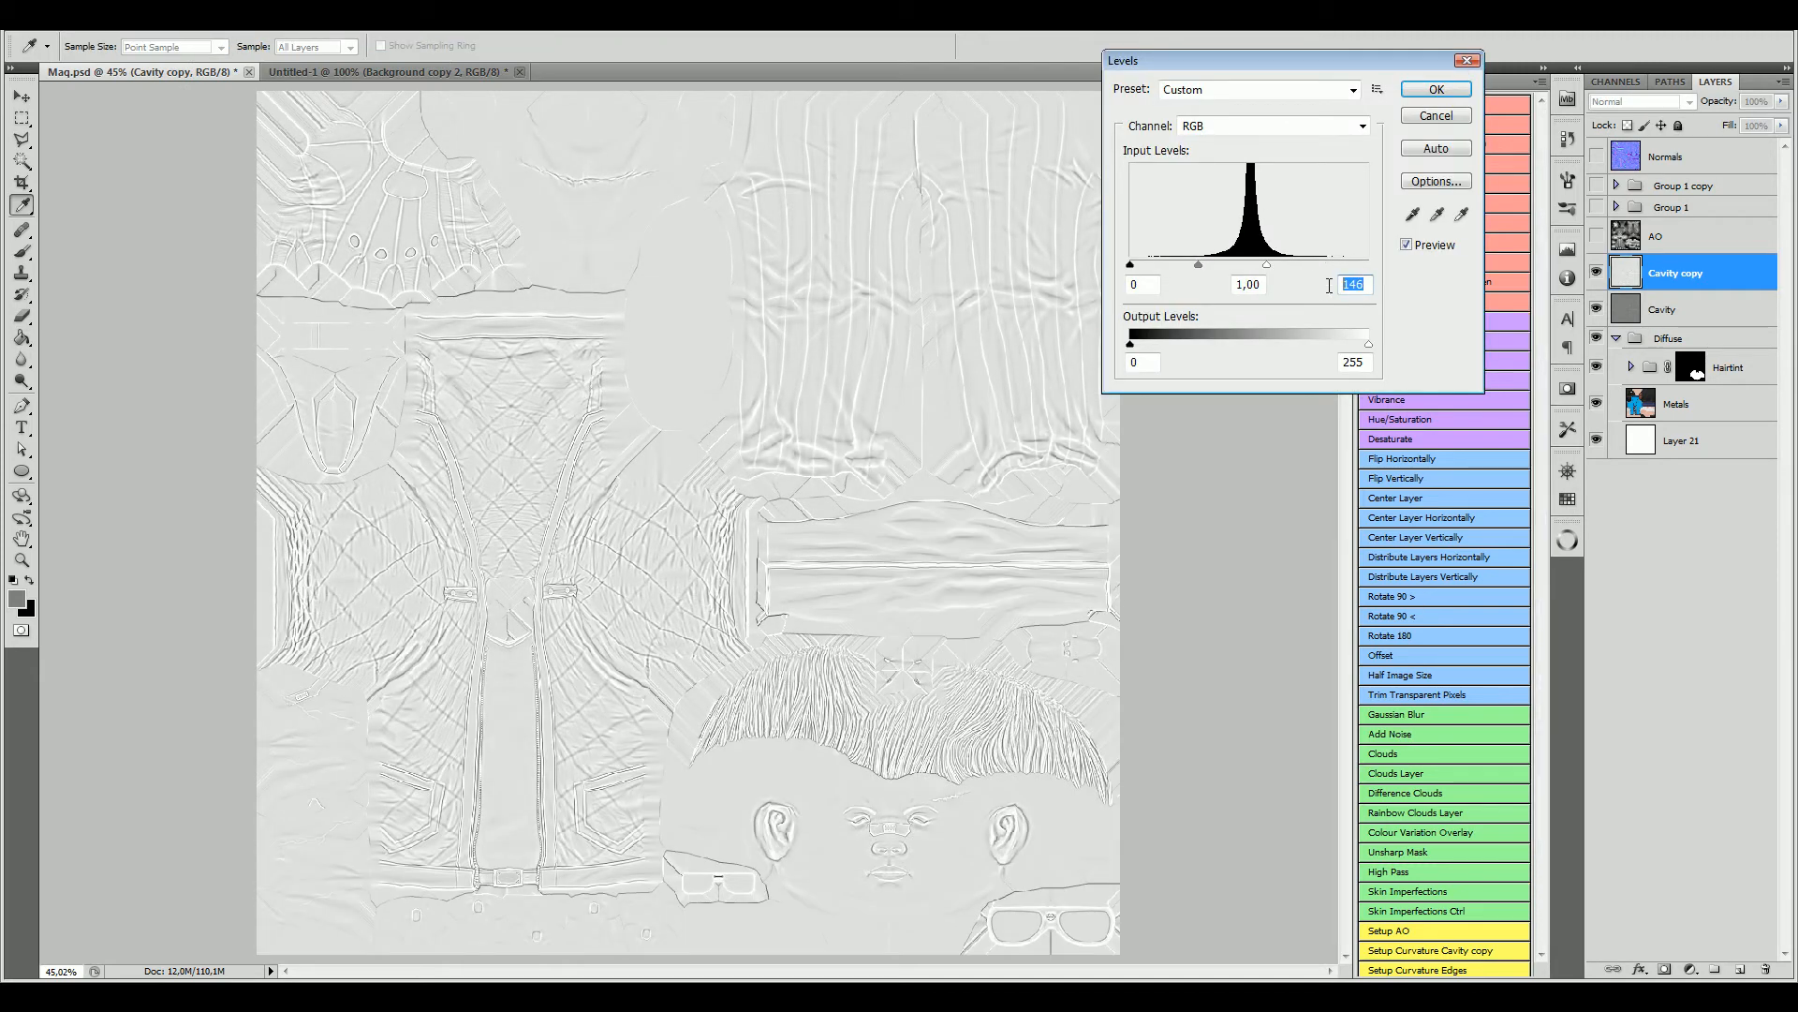
type("128")
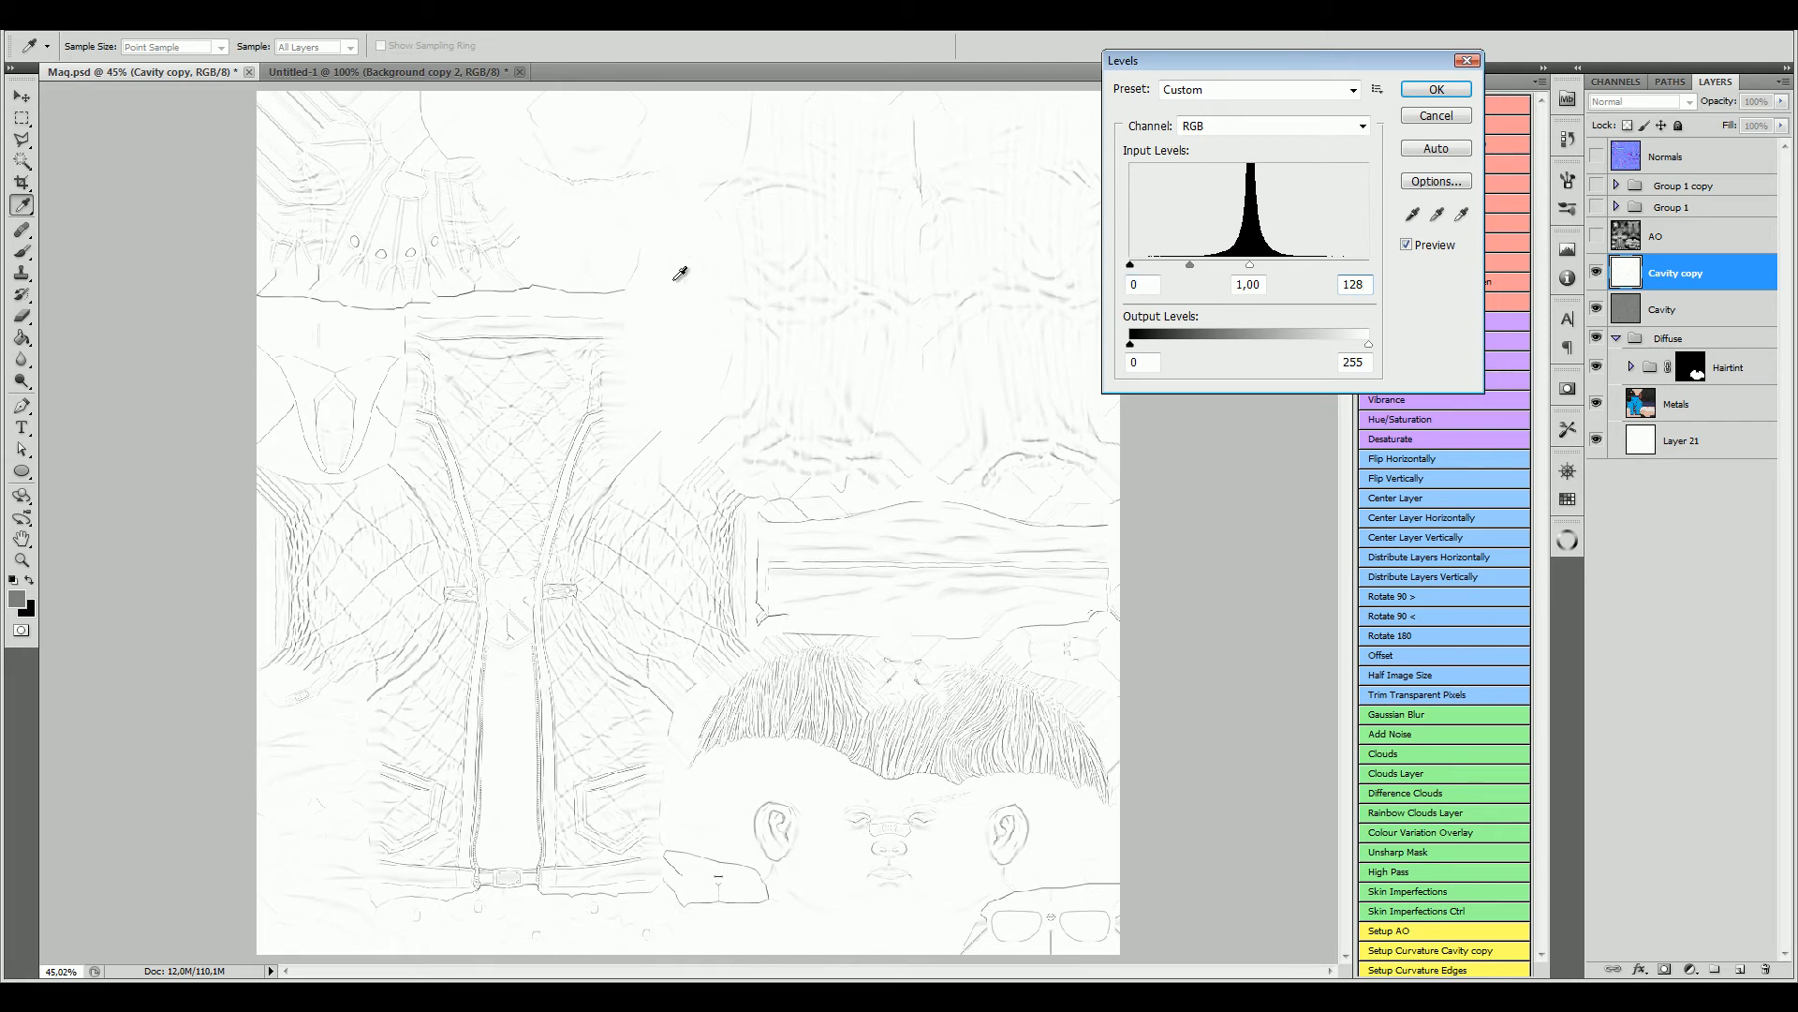
left_click(1436, 89)
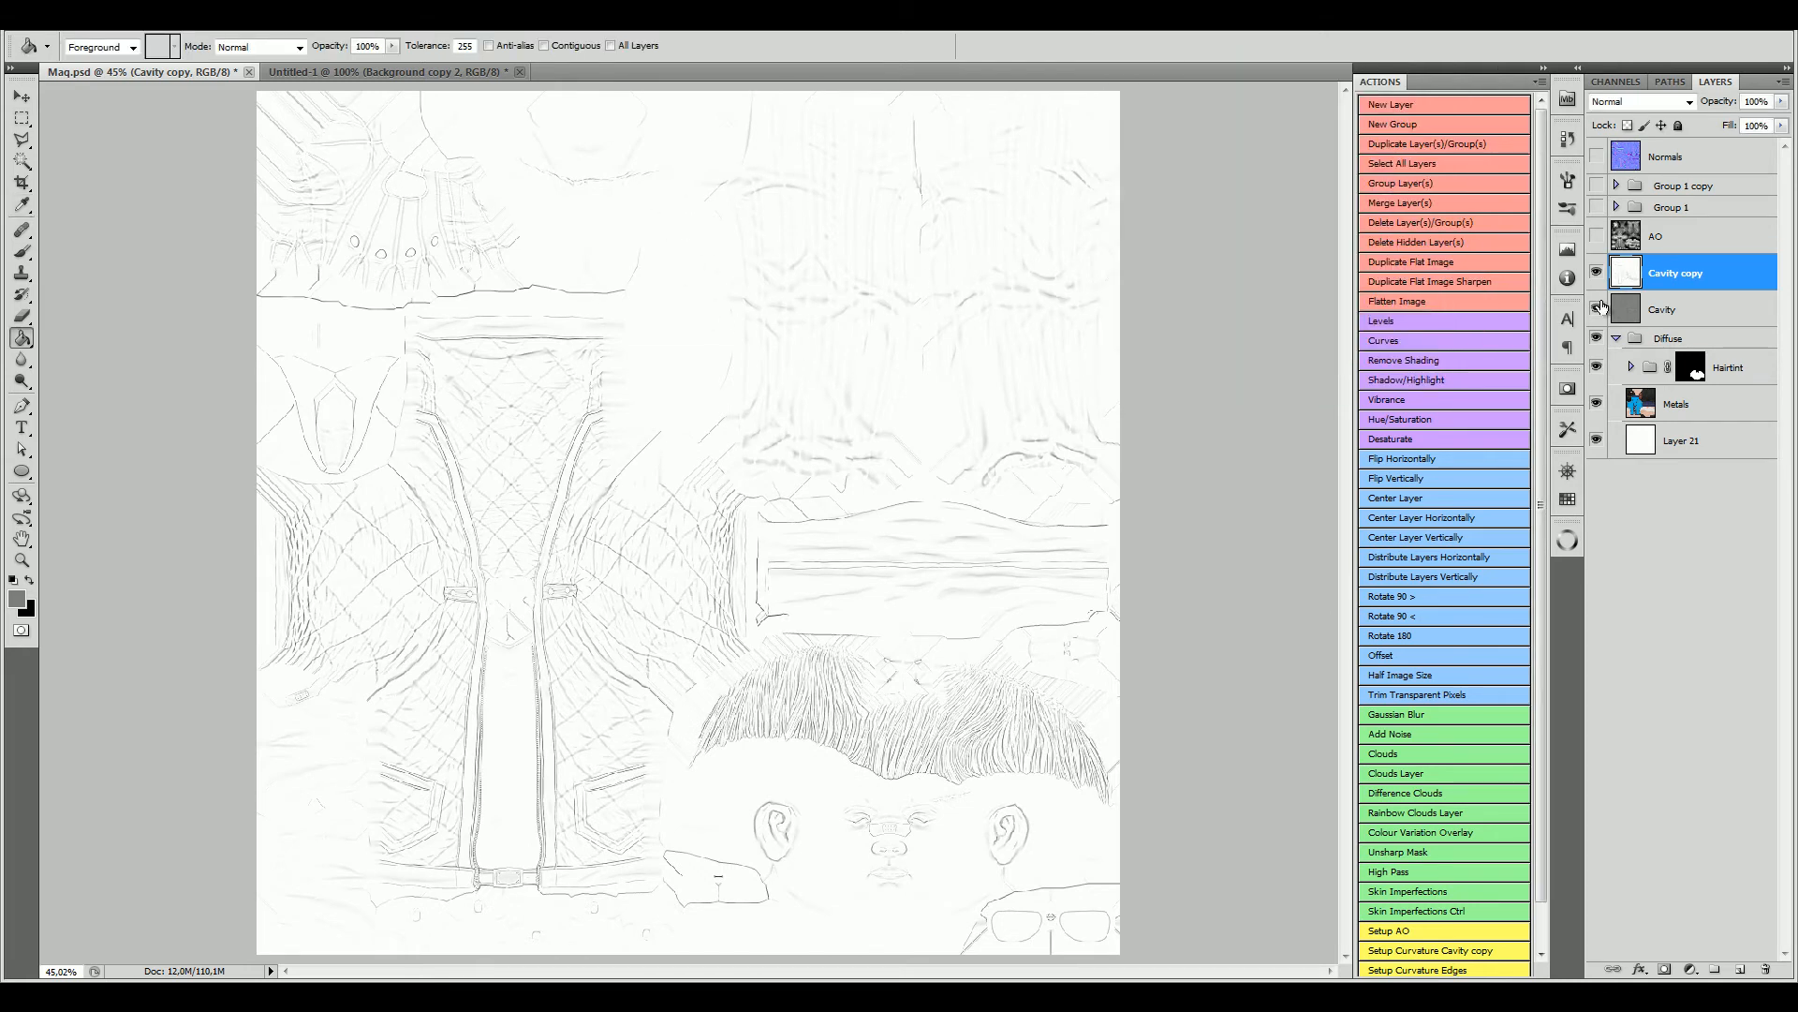
Step: Load the Cavity copy image's luminosity as a selection and add a new layer above it with an inverted mask made from it
left_click(1616, 81)
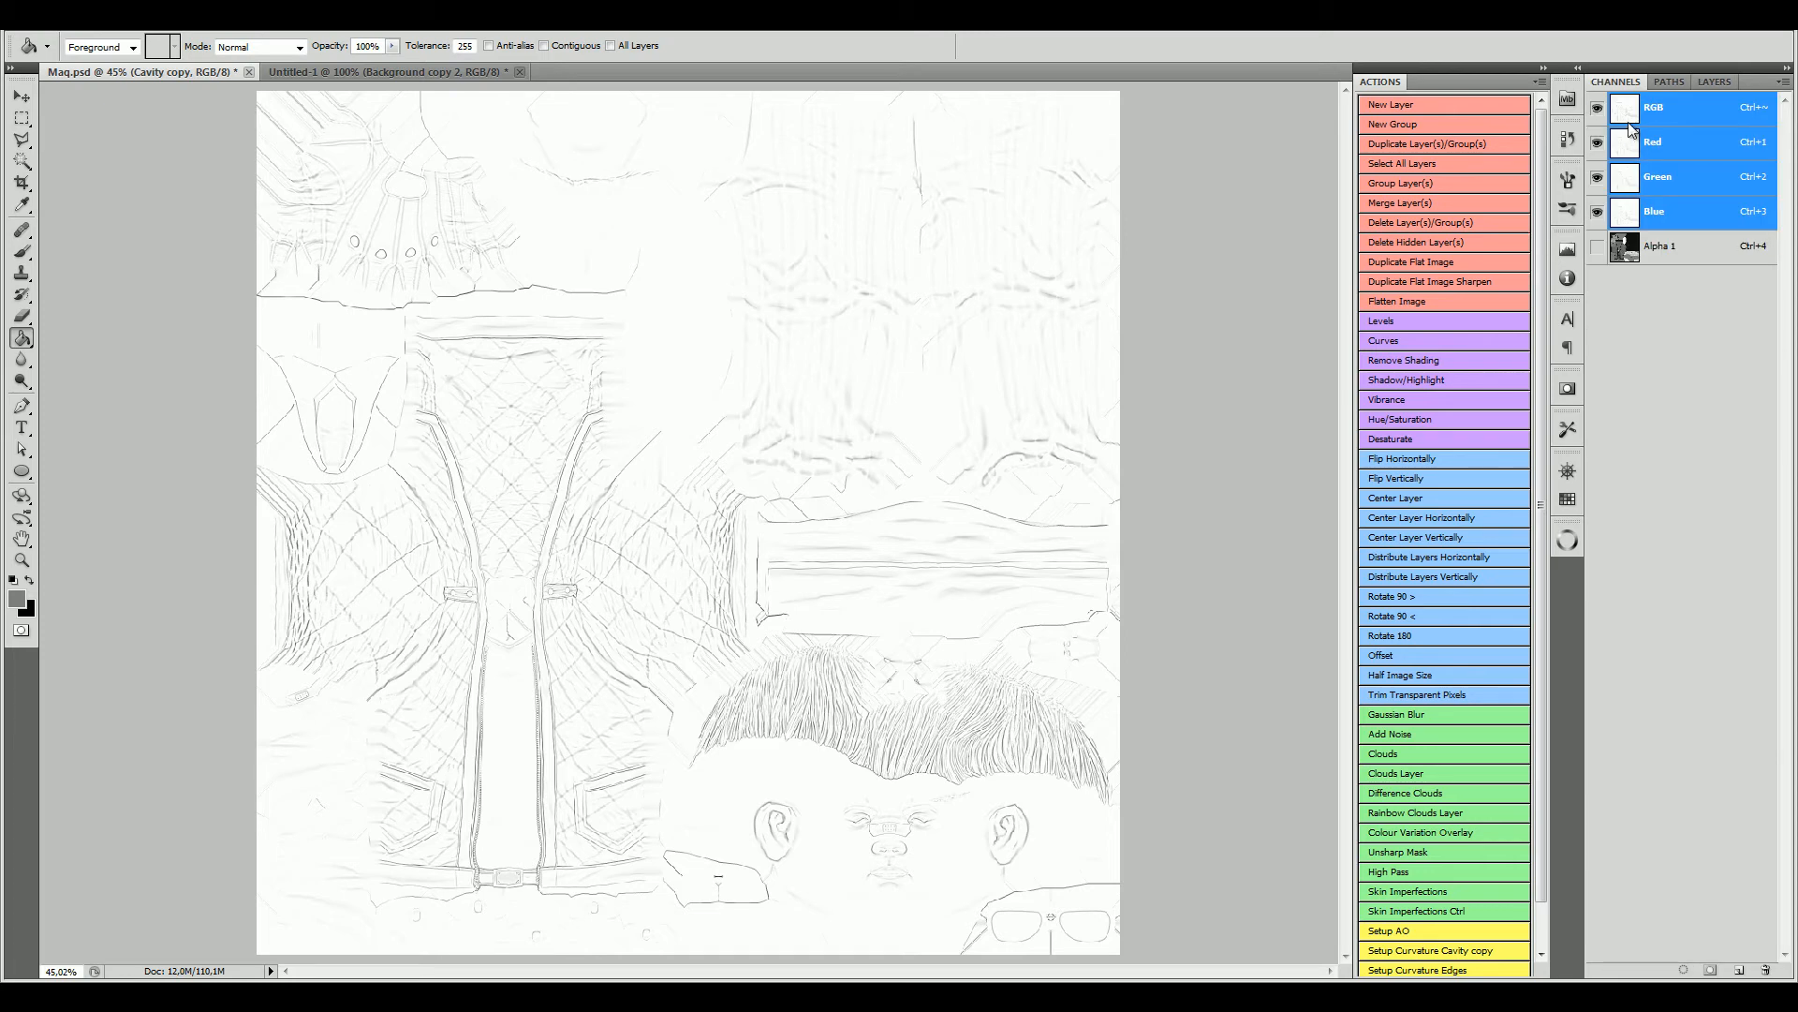
left_click(1631, 112, "ctrl")
left_click(1715, 82)
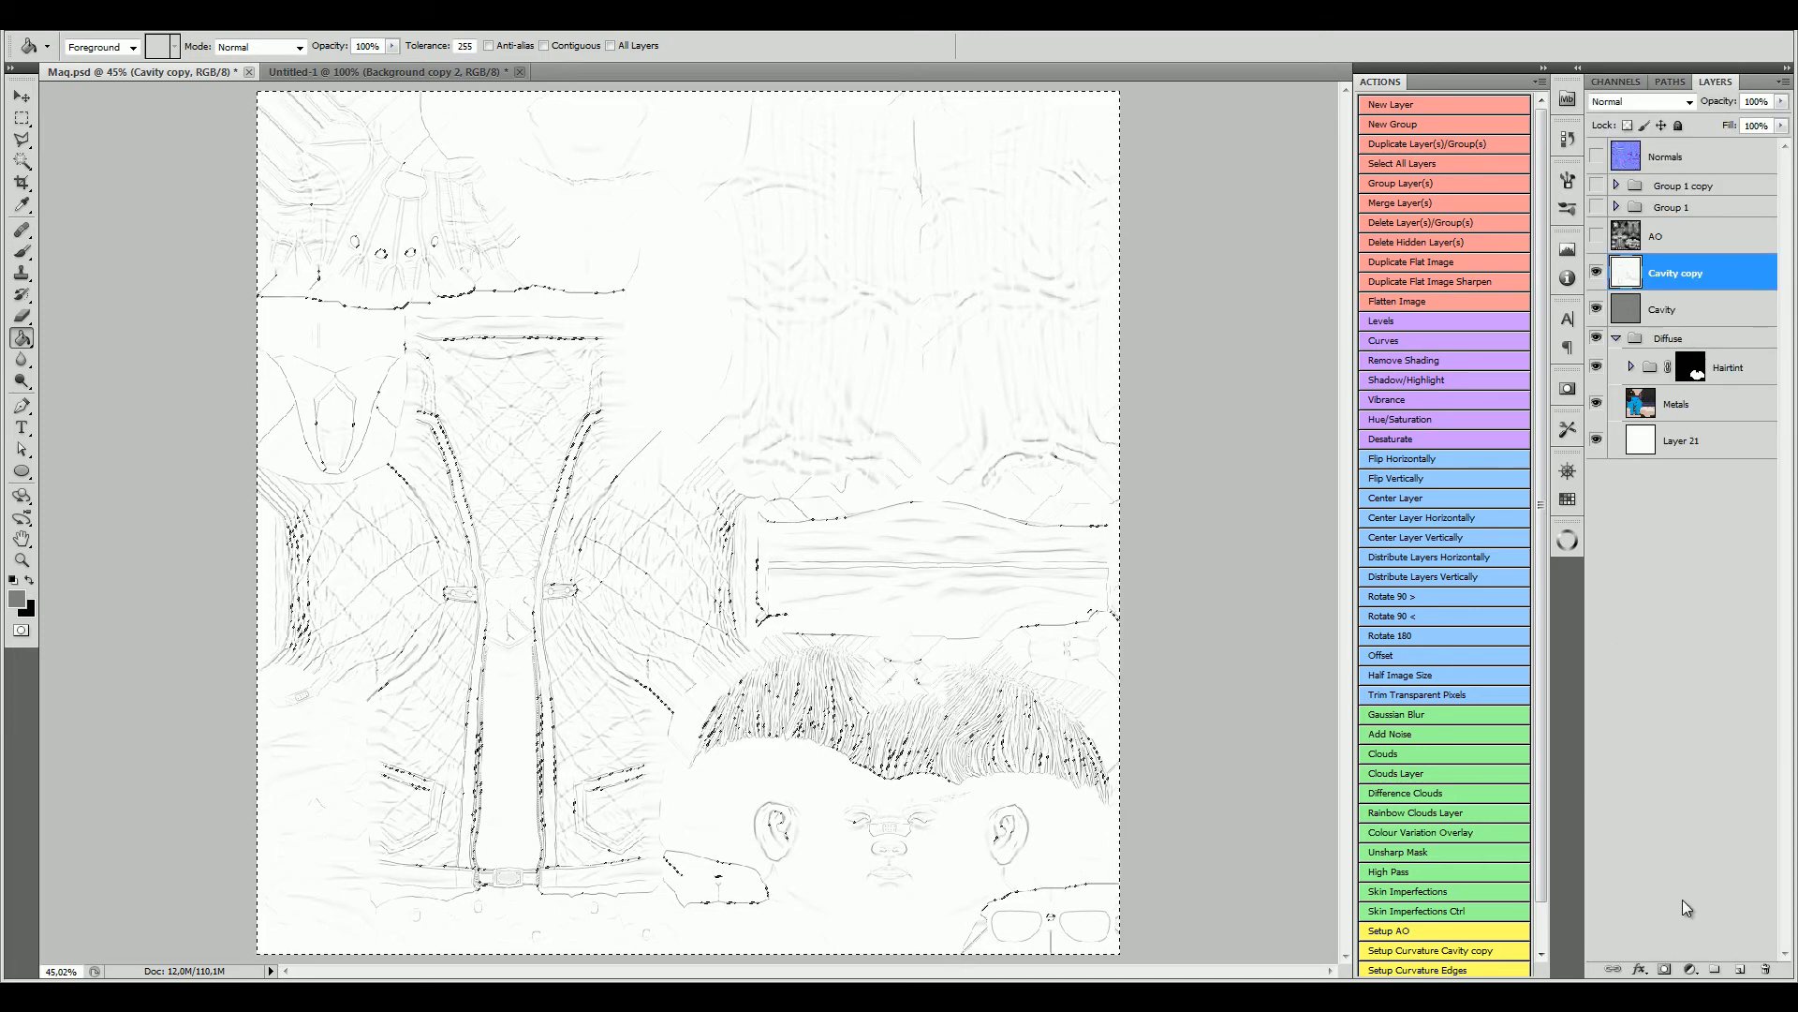
left_click(1735, 971)
left_click(1664, 969)
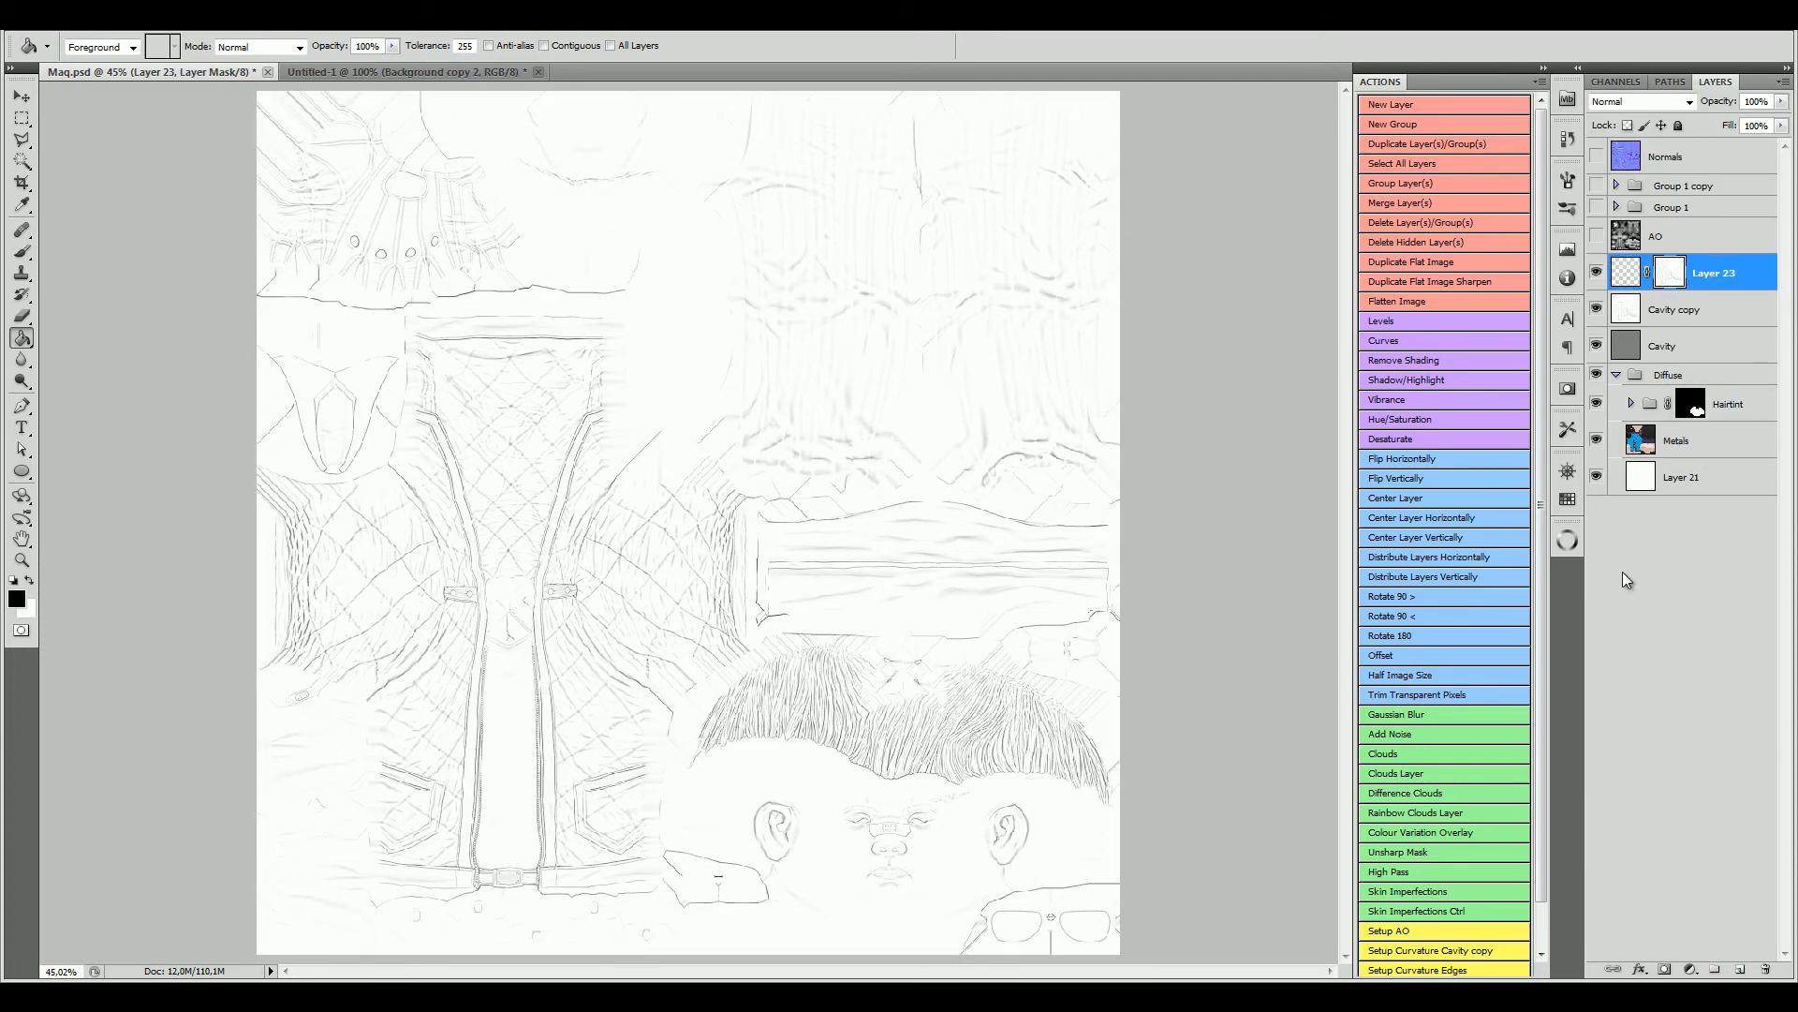
key("ctrl+i")
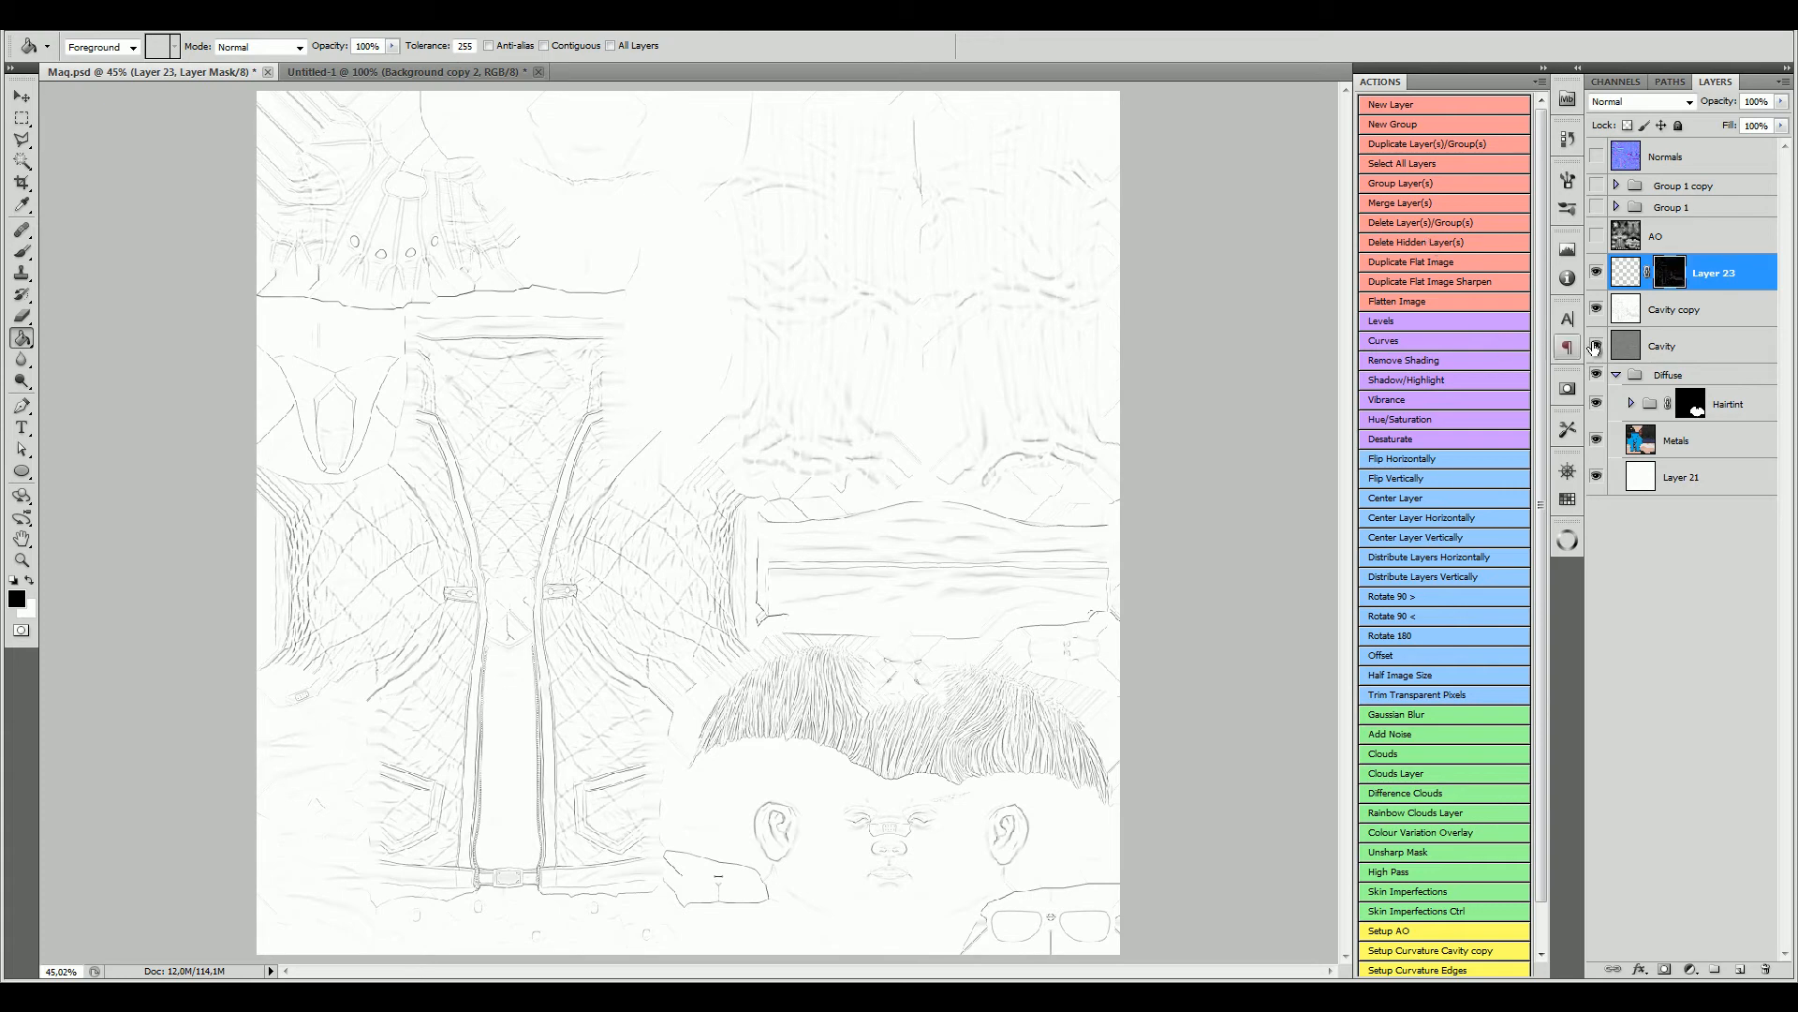
Step: Hide the Cavity copy and Cavity layers, and make Layer 23's image active instead of its mask
left_click(1596, 309)
left_click(1596, 345)
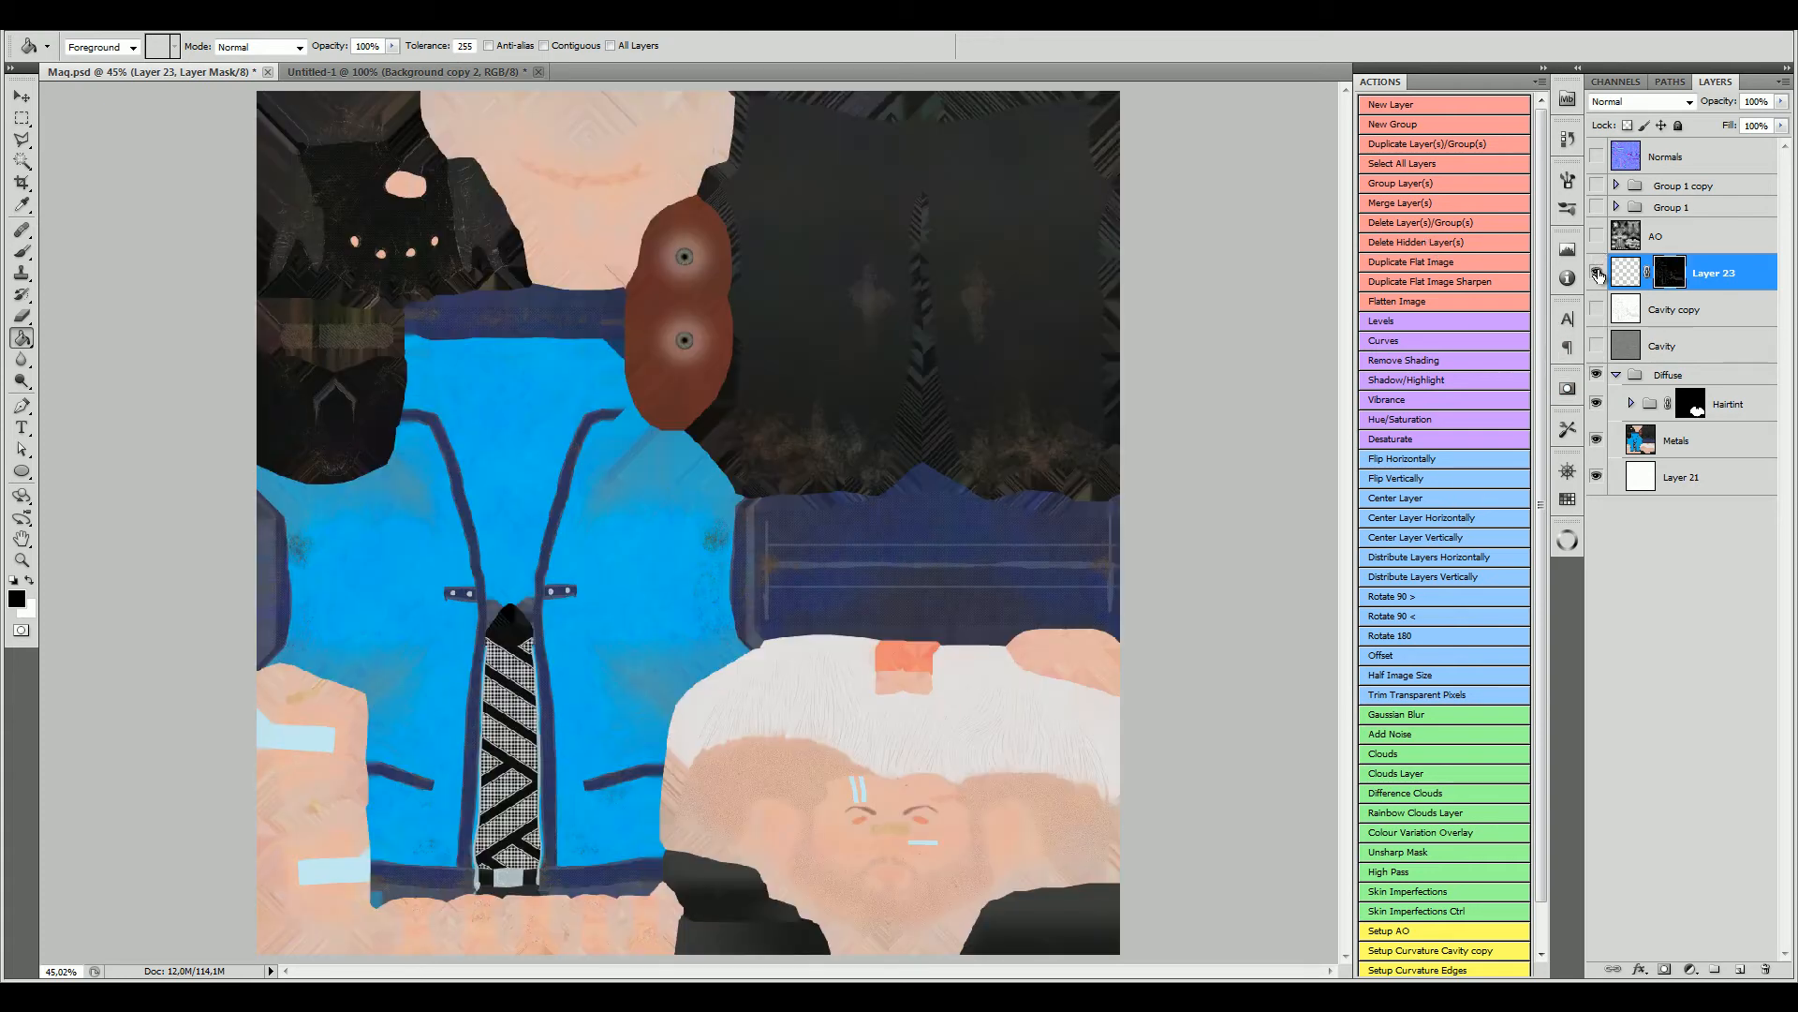
left_click(1597, 272)
left_click(1630, 277)
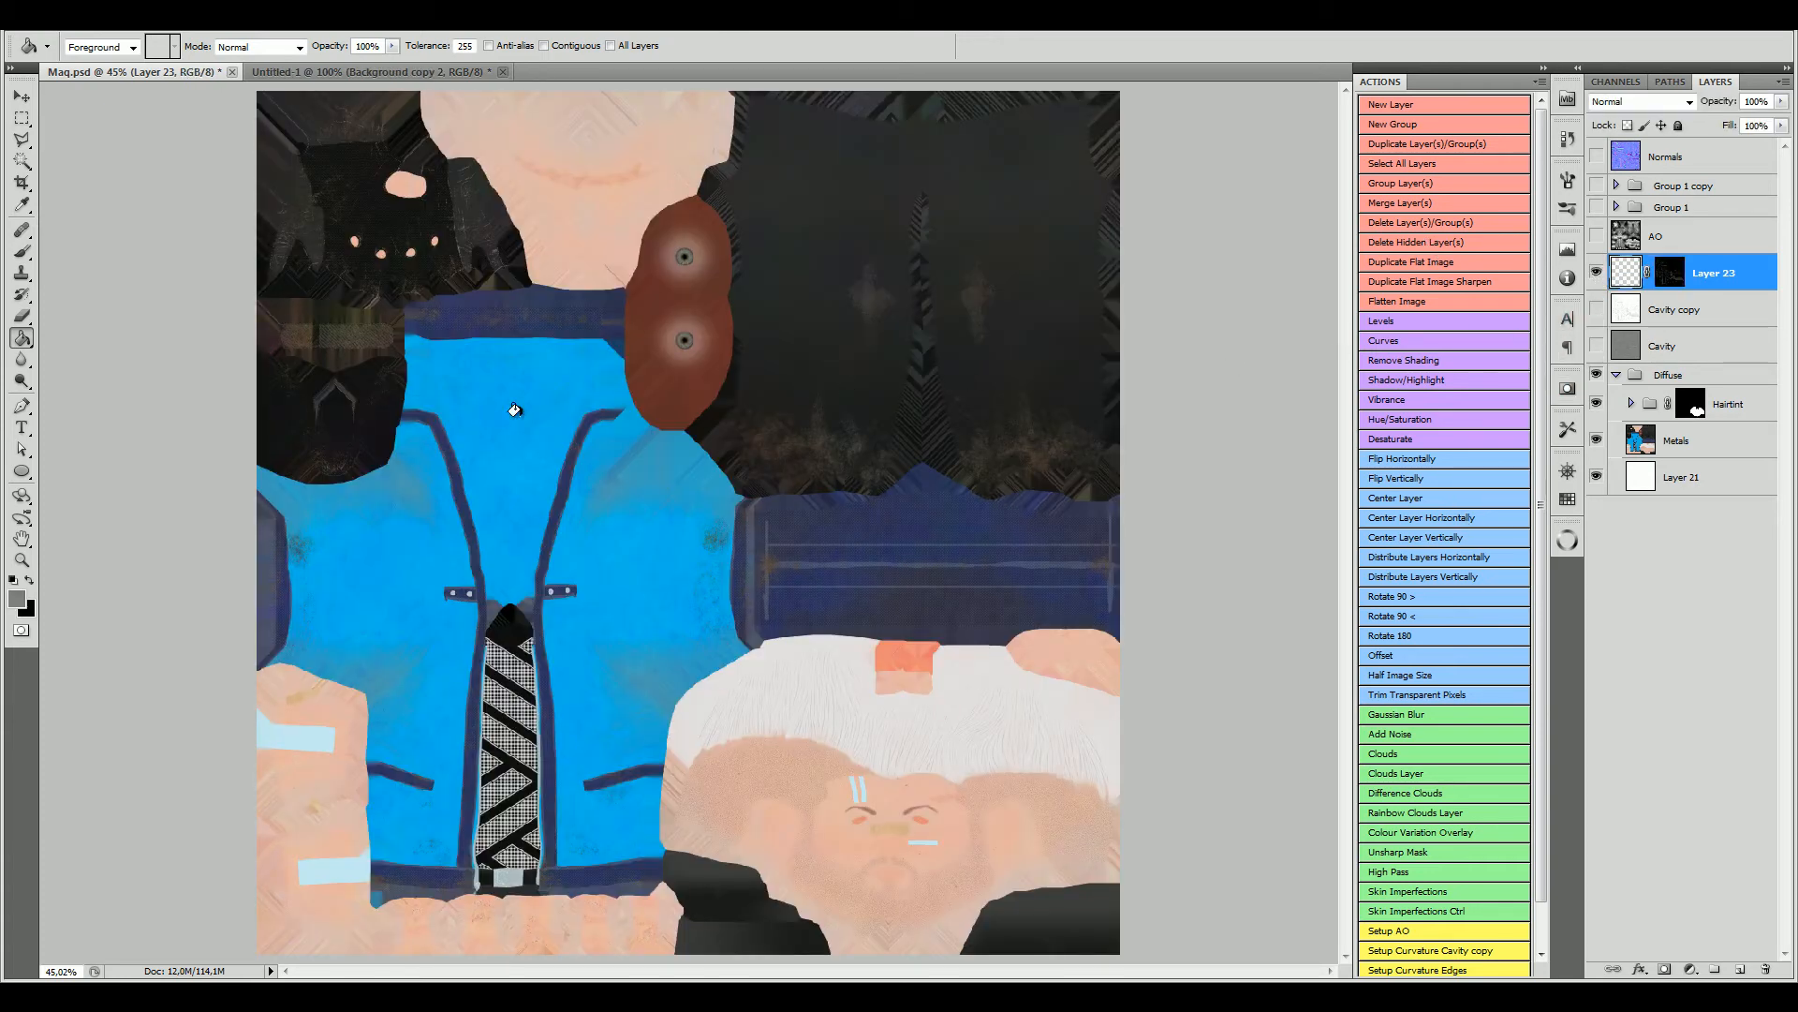
Step: Fill Layer 23 with the grey foreground colour, compare it on and off, and set it to Linear Burn at 60% opacity
left_click(694, 472)
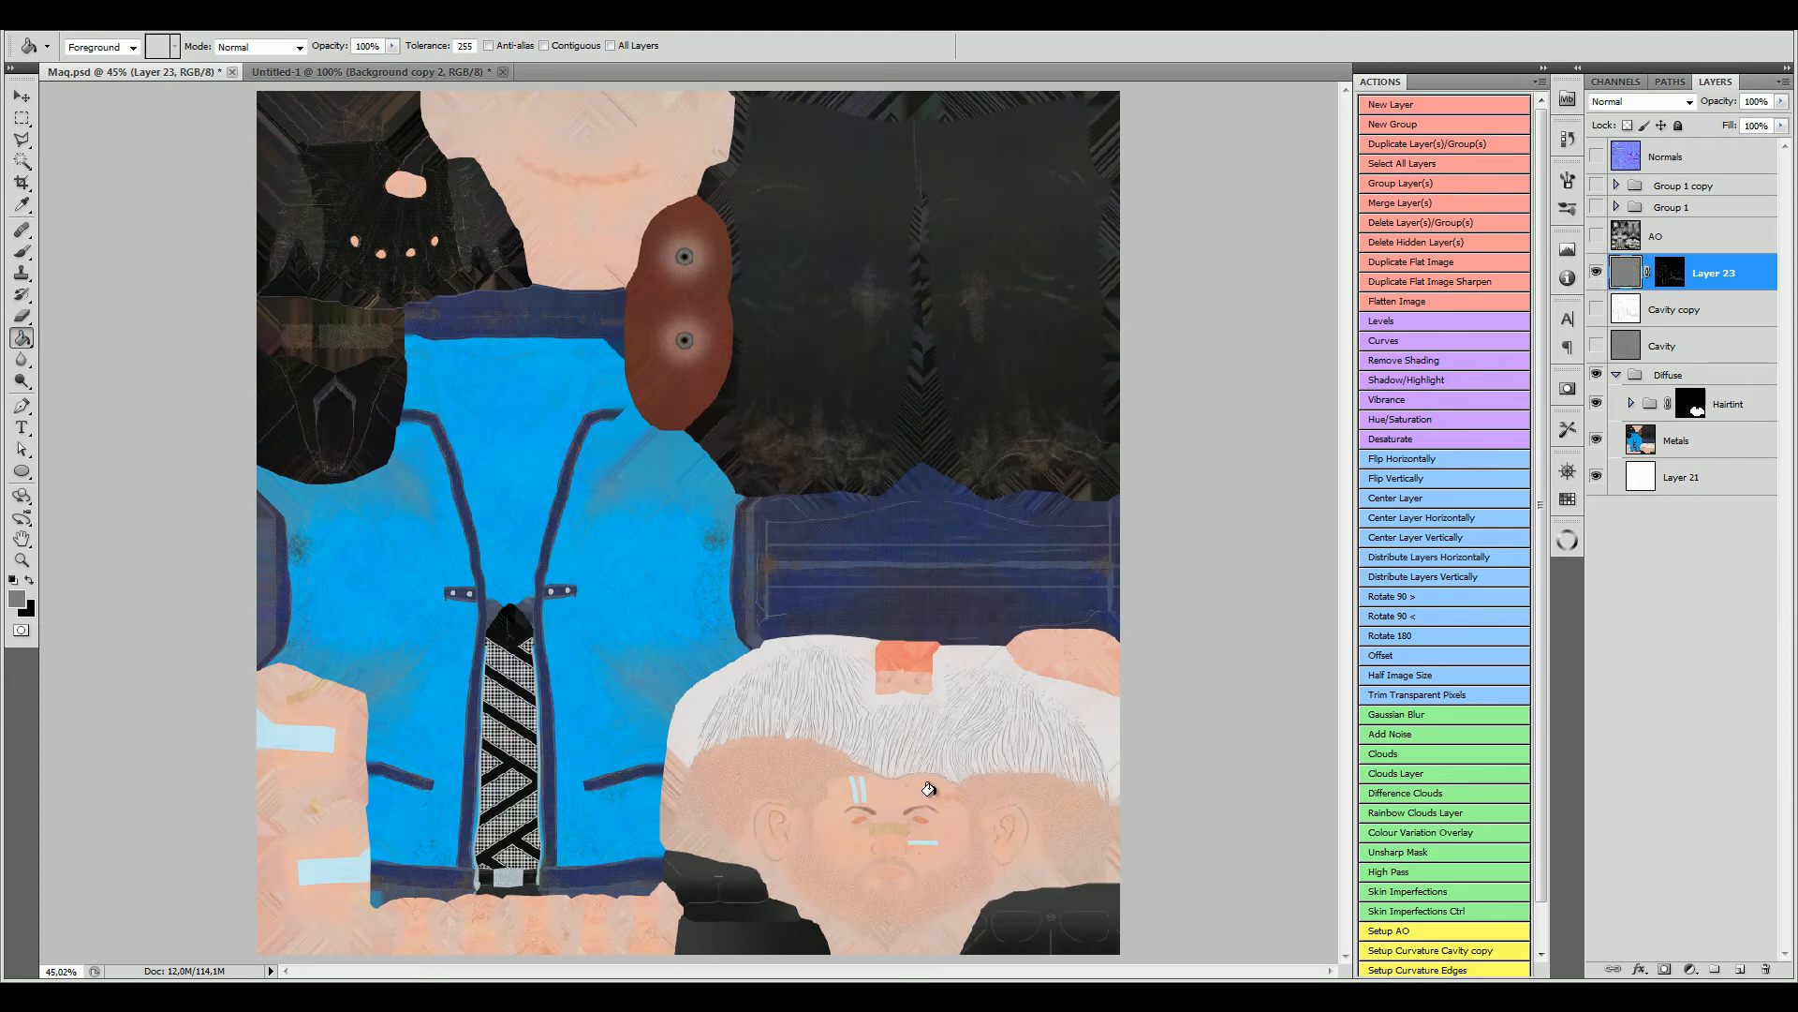
left_click(1597, 272)
left_click(1597, 272)
left_click(1690, 102)
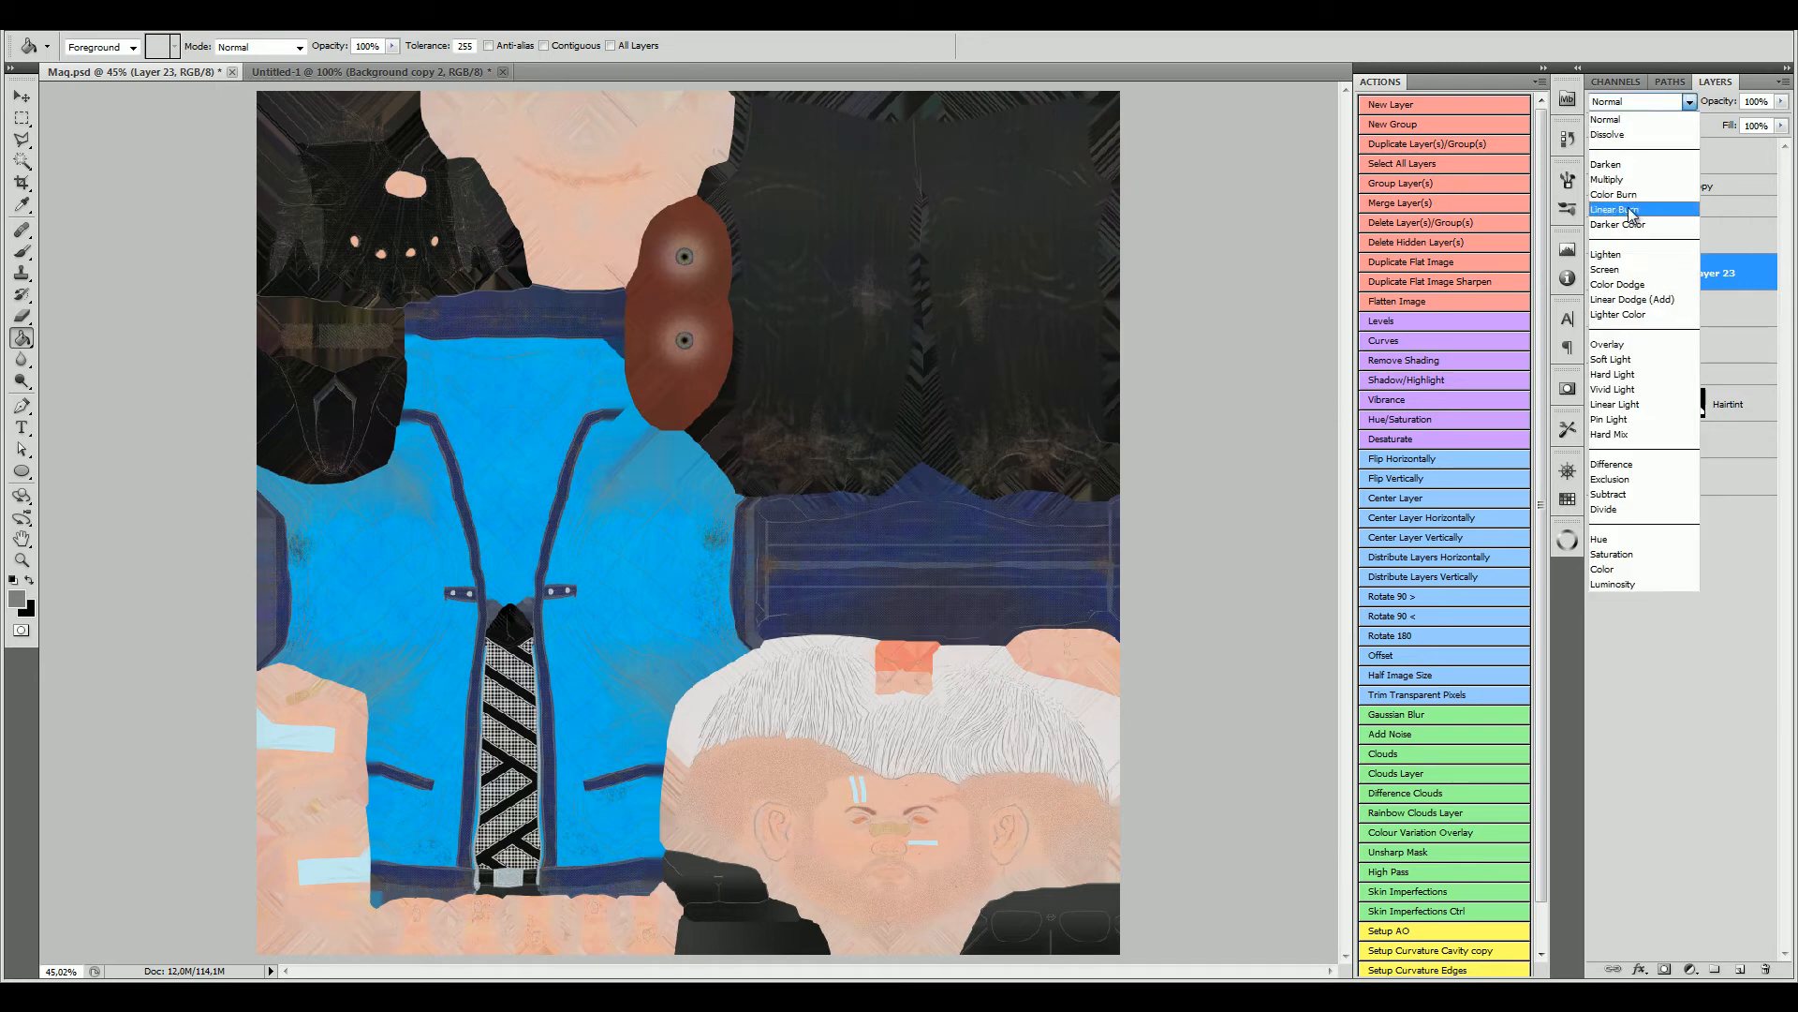
left_click(1631, 211)
left_click_drag(1719, 101, 1682, 101)
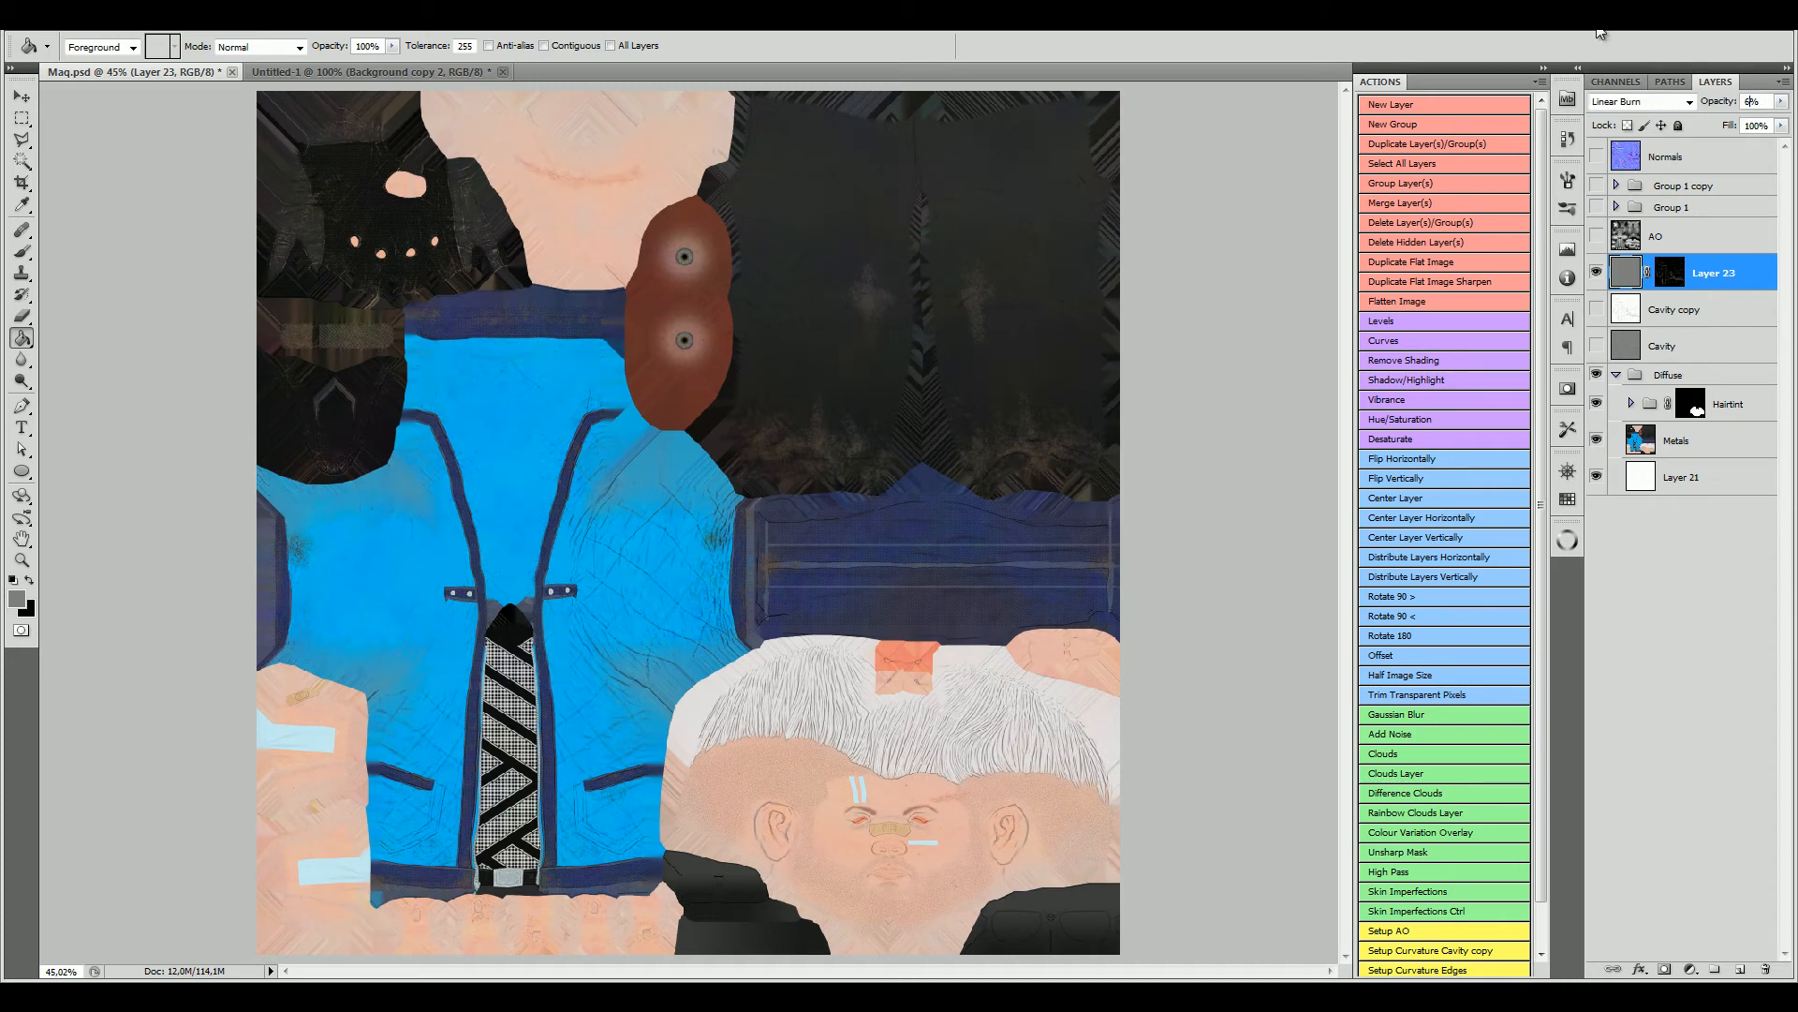
Step: Duplicate Layer 23 and set the duplicate to Color Burn at 30% opacity
left_click(1405, 144)
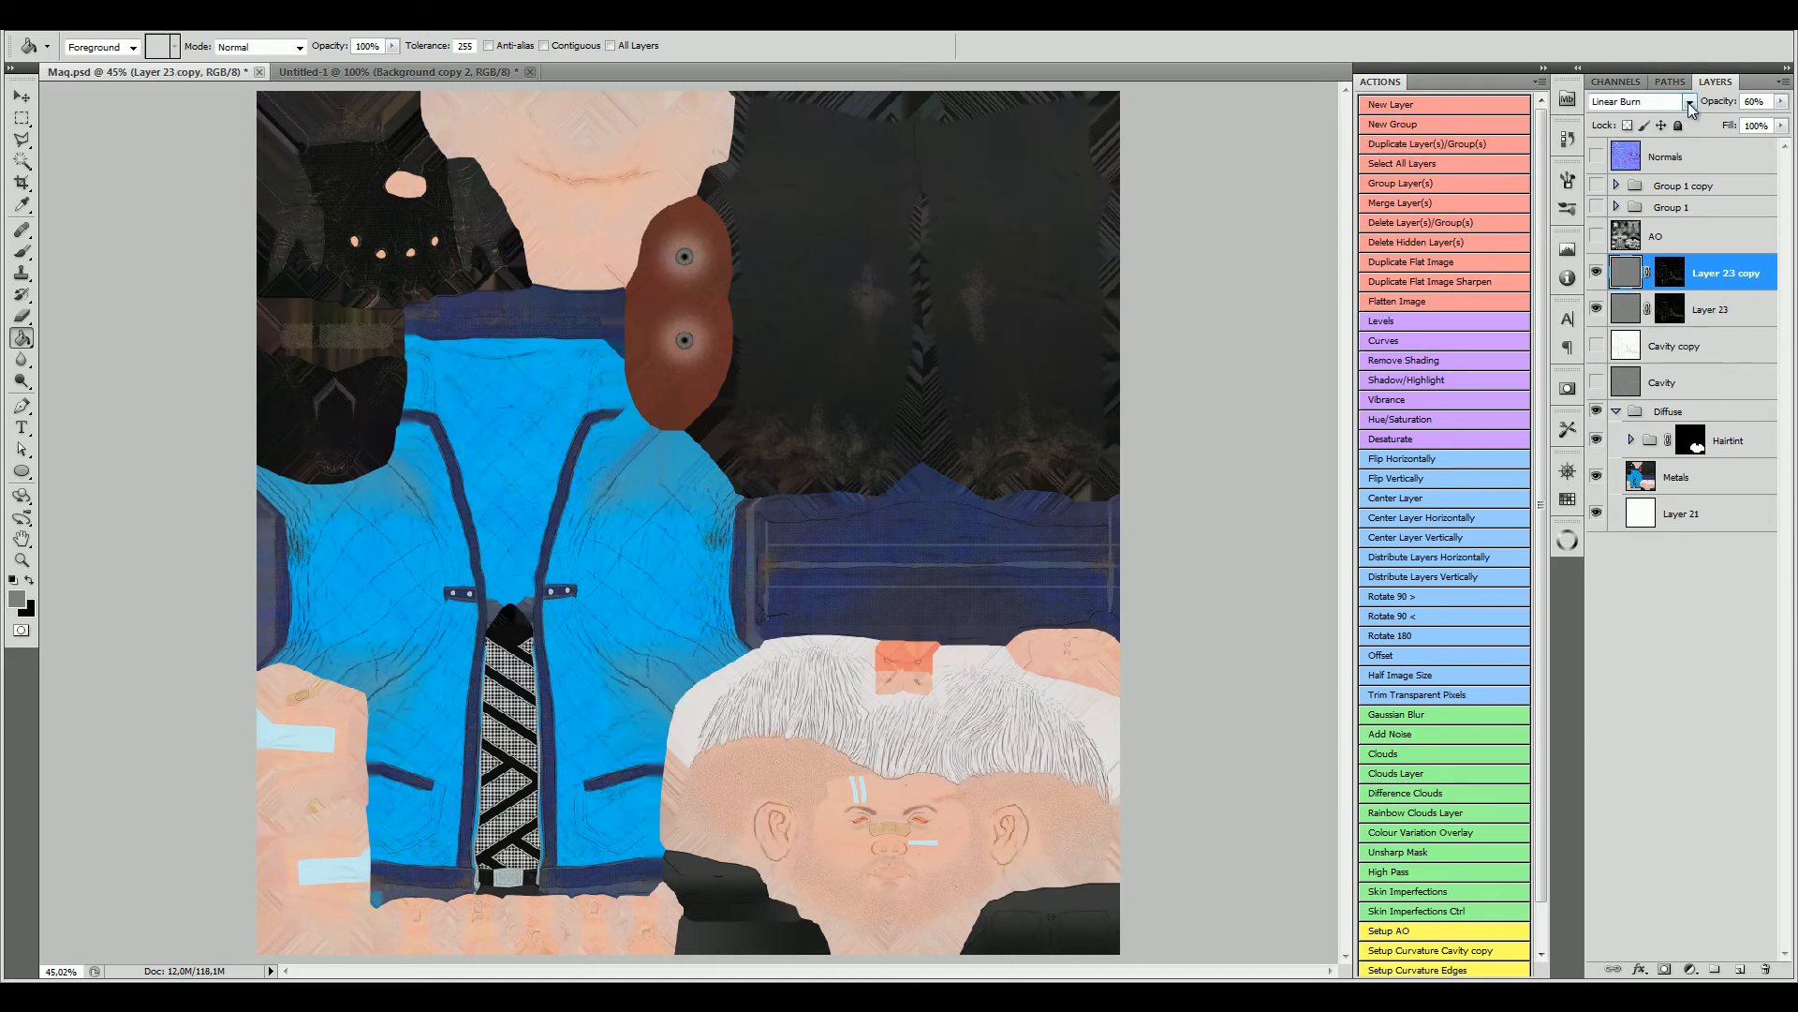
left_click(1639, 101)
left_click(1640, 192)
left_click_drag(1749, 102, 1701, 113)
Step: Duplicate Layer 23 copy, set the duplicate to Multiply with reduced opacity, and group the three masked grey layers
left_click(1442, 146)
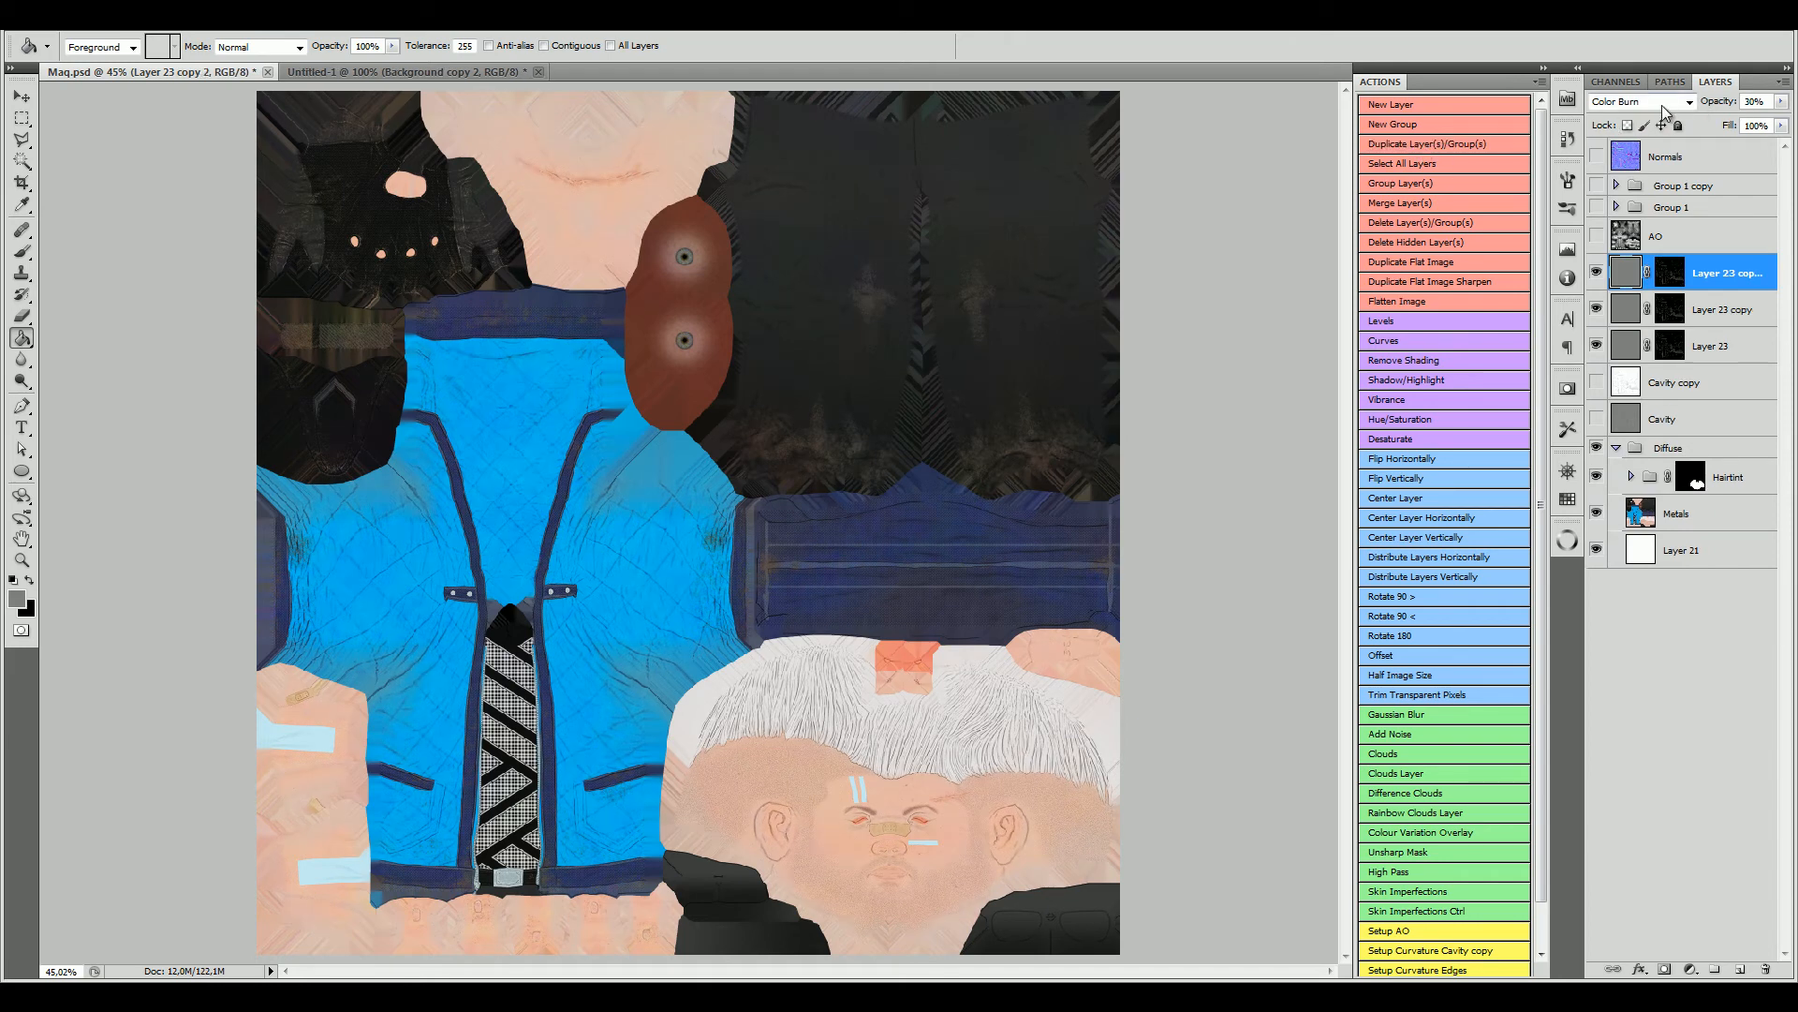
left_click(1640, 102)
left_click(1639, 178)
left_click_drag(1751, 102, 1696, 120)
left_click(1635, 346, "shift")
key("ctrl+g")
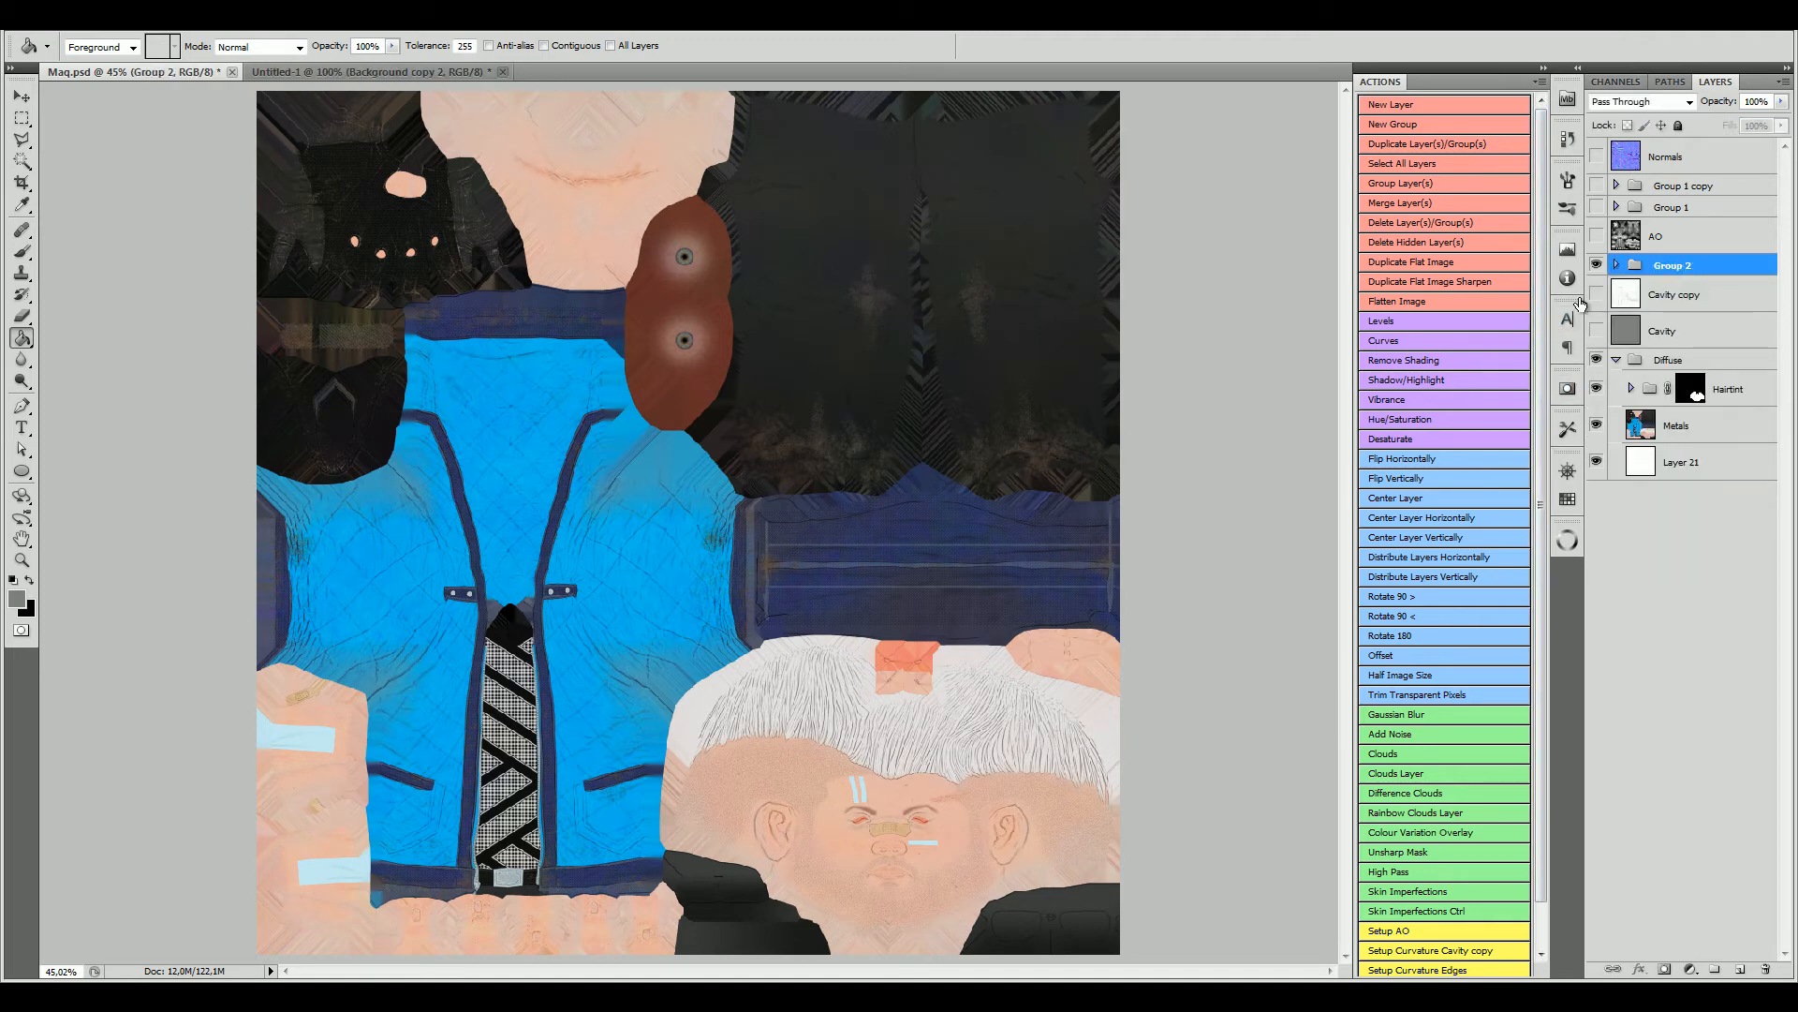
Step: Compare the texture with and without Group 2, and examine the cavity shading closely around the ear and face
left_click(1596, 266)
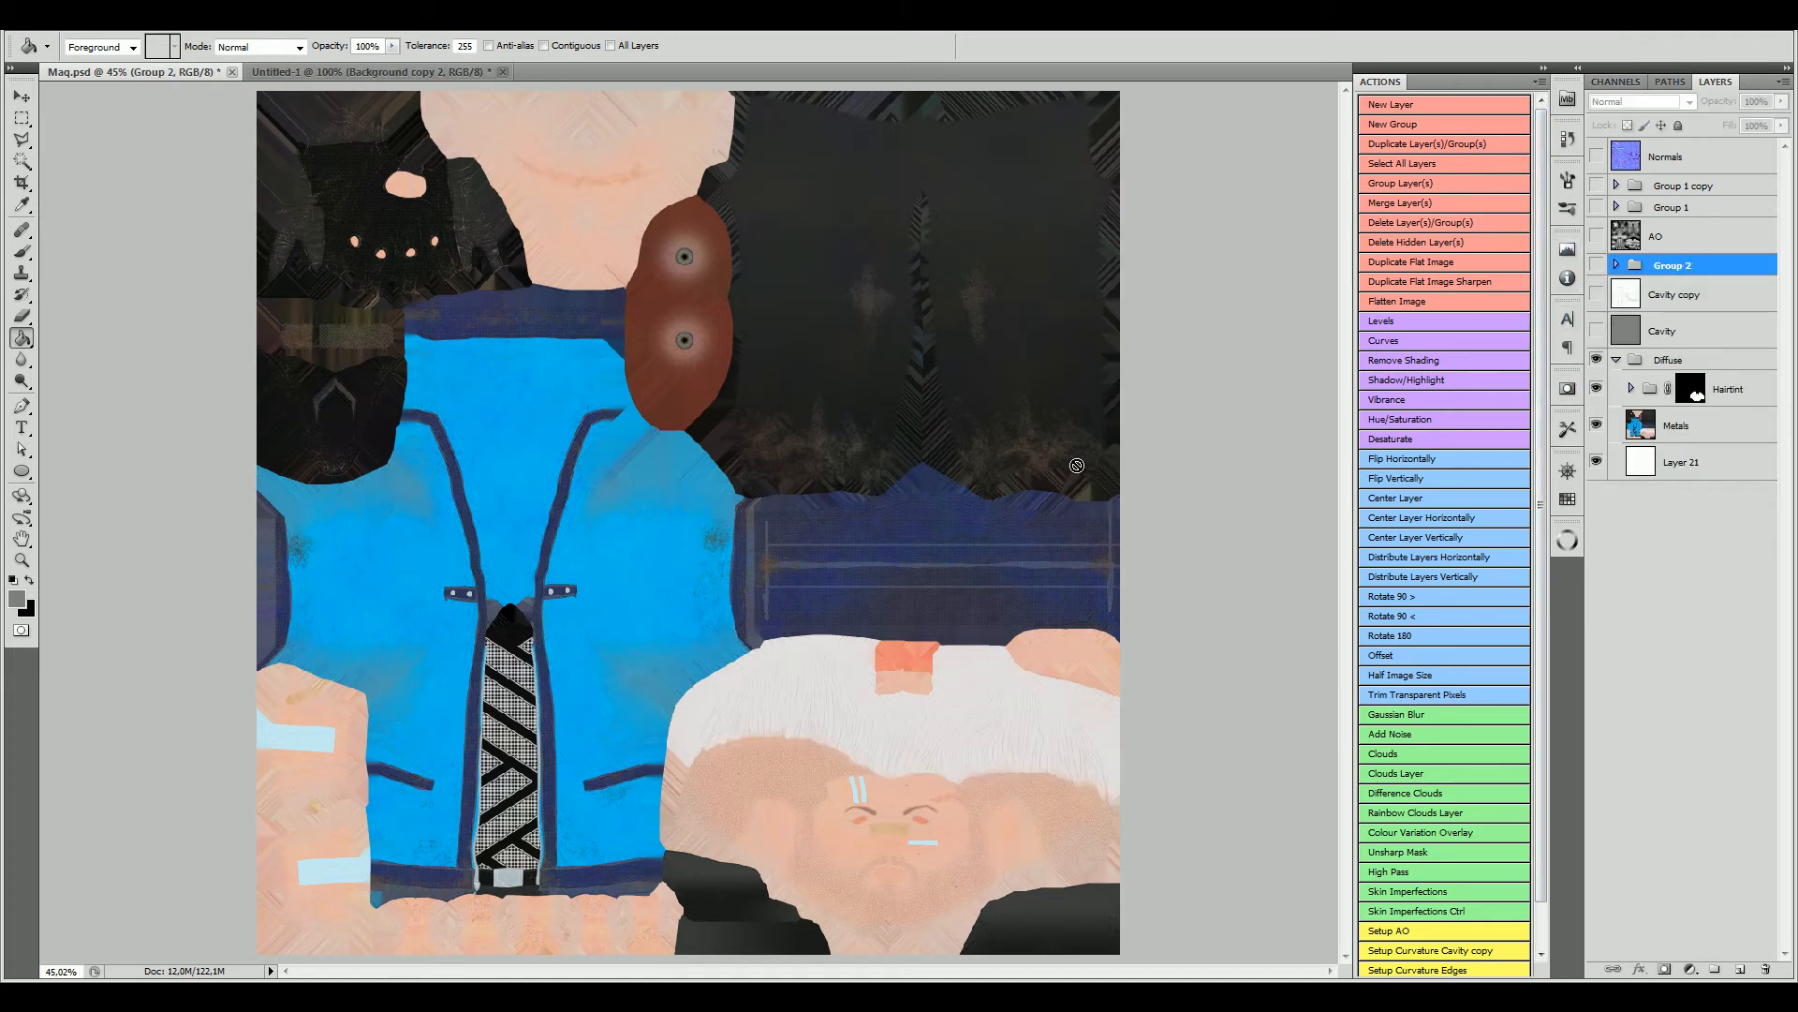
left_click(1596, 266)
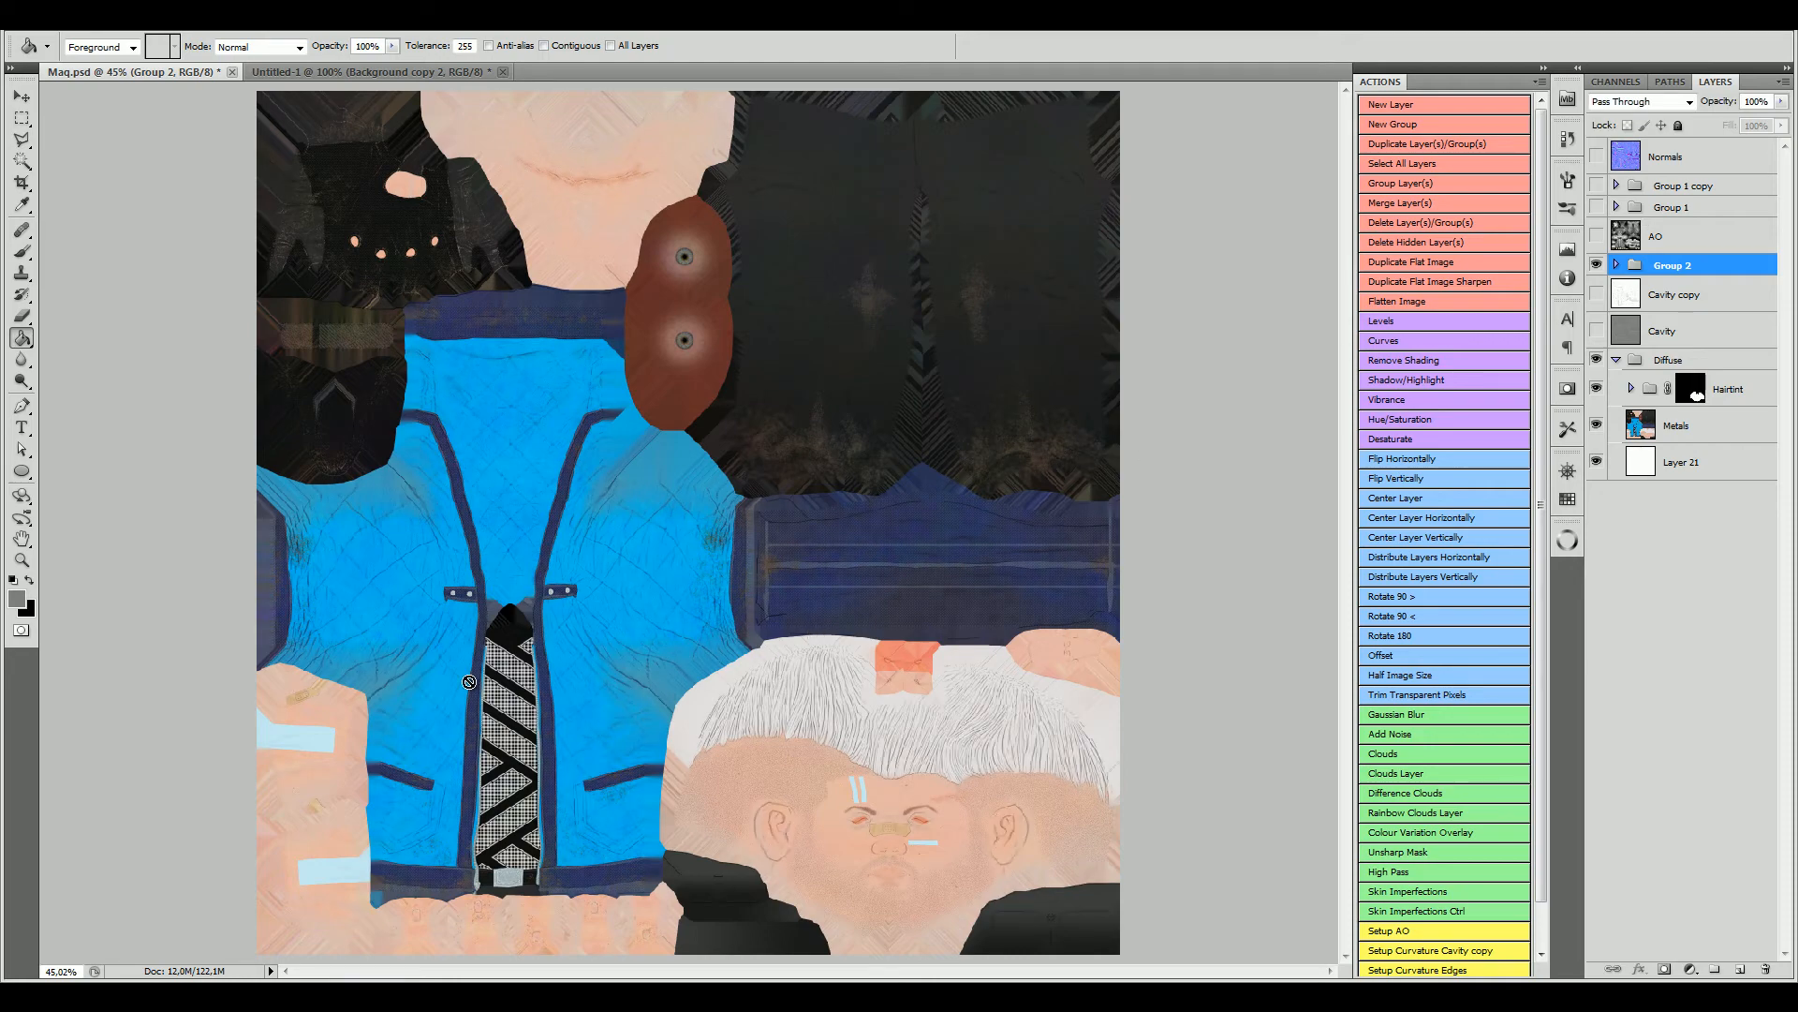
left_click(28, 559)
left_click(791, 626)
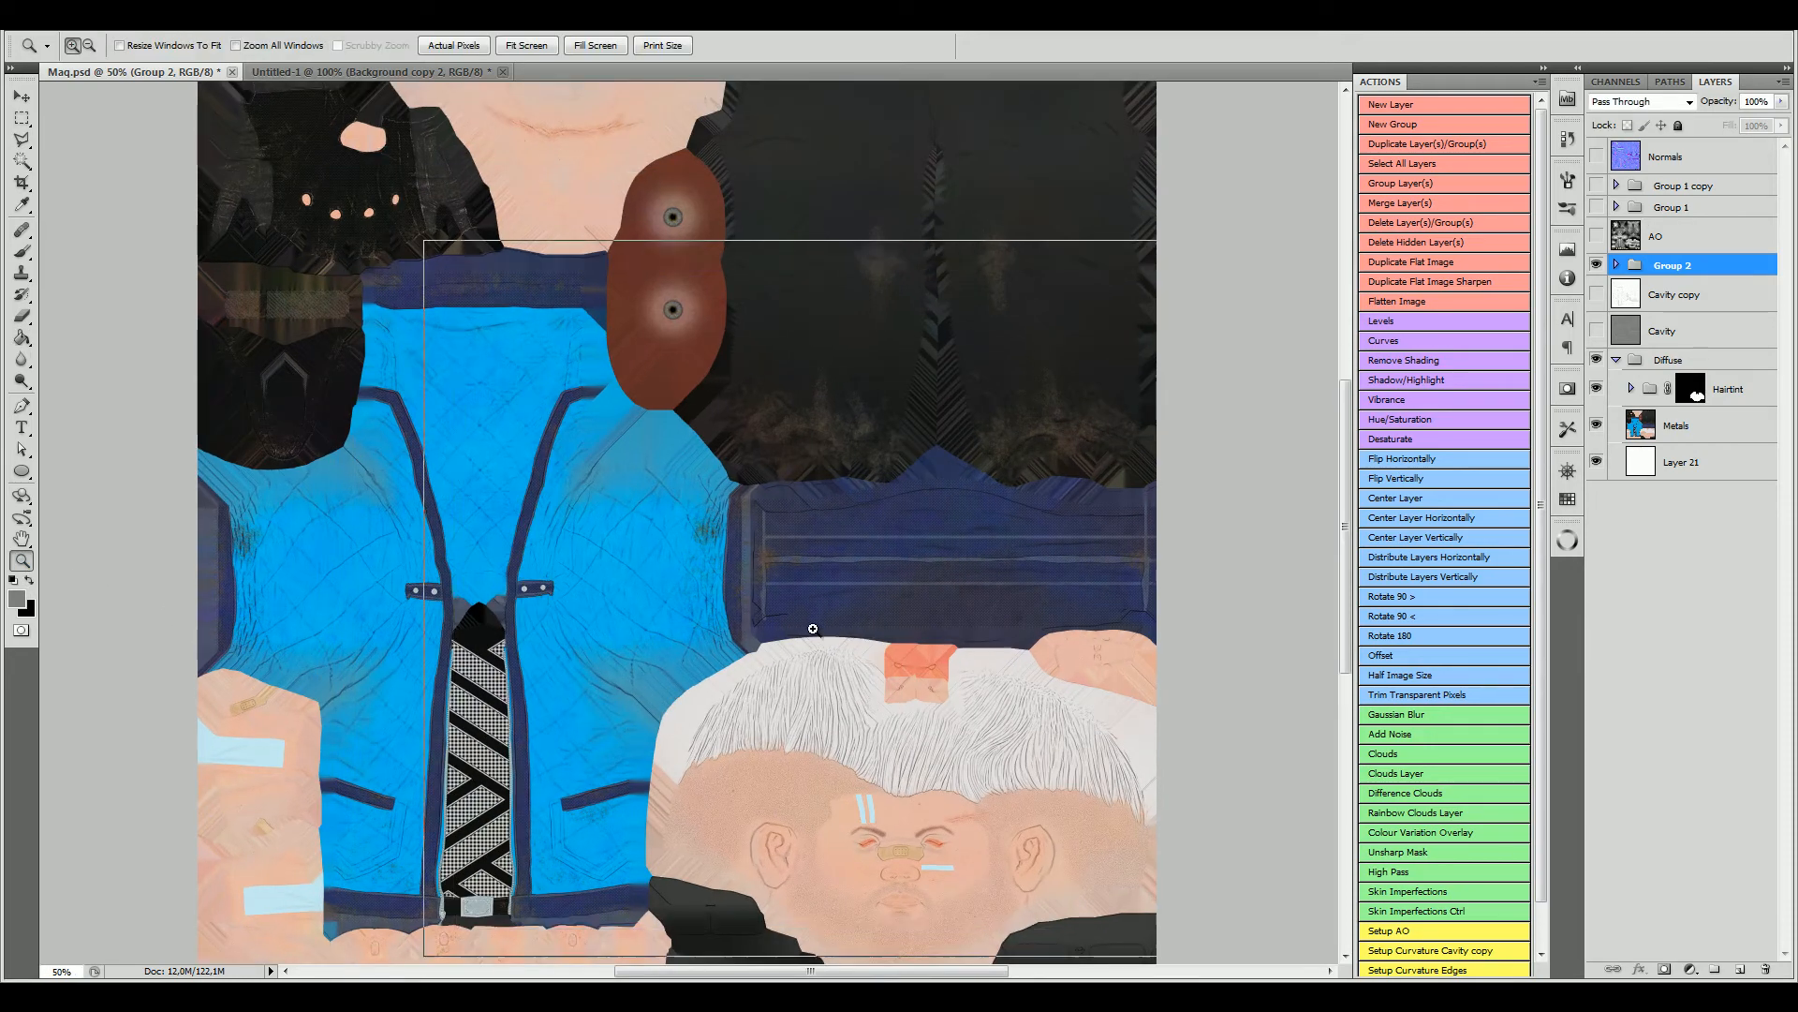
left_click(804, 601)
left_click(801, 591)
scroll(1341, 479, "down", 5)
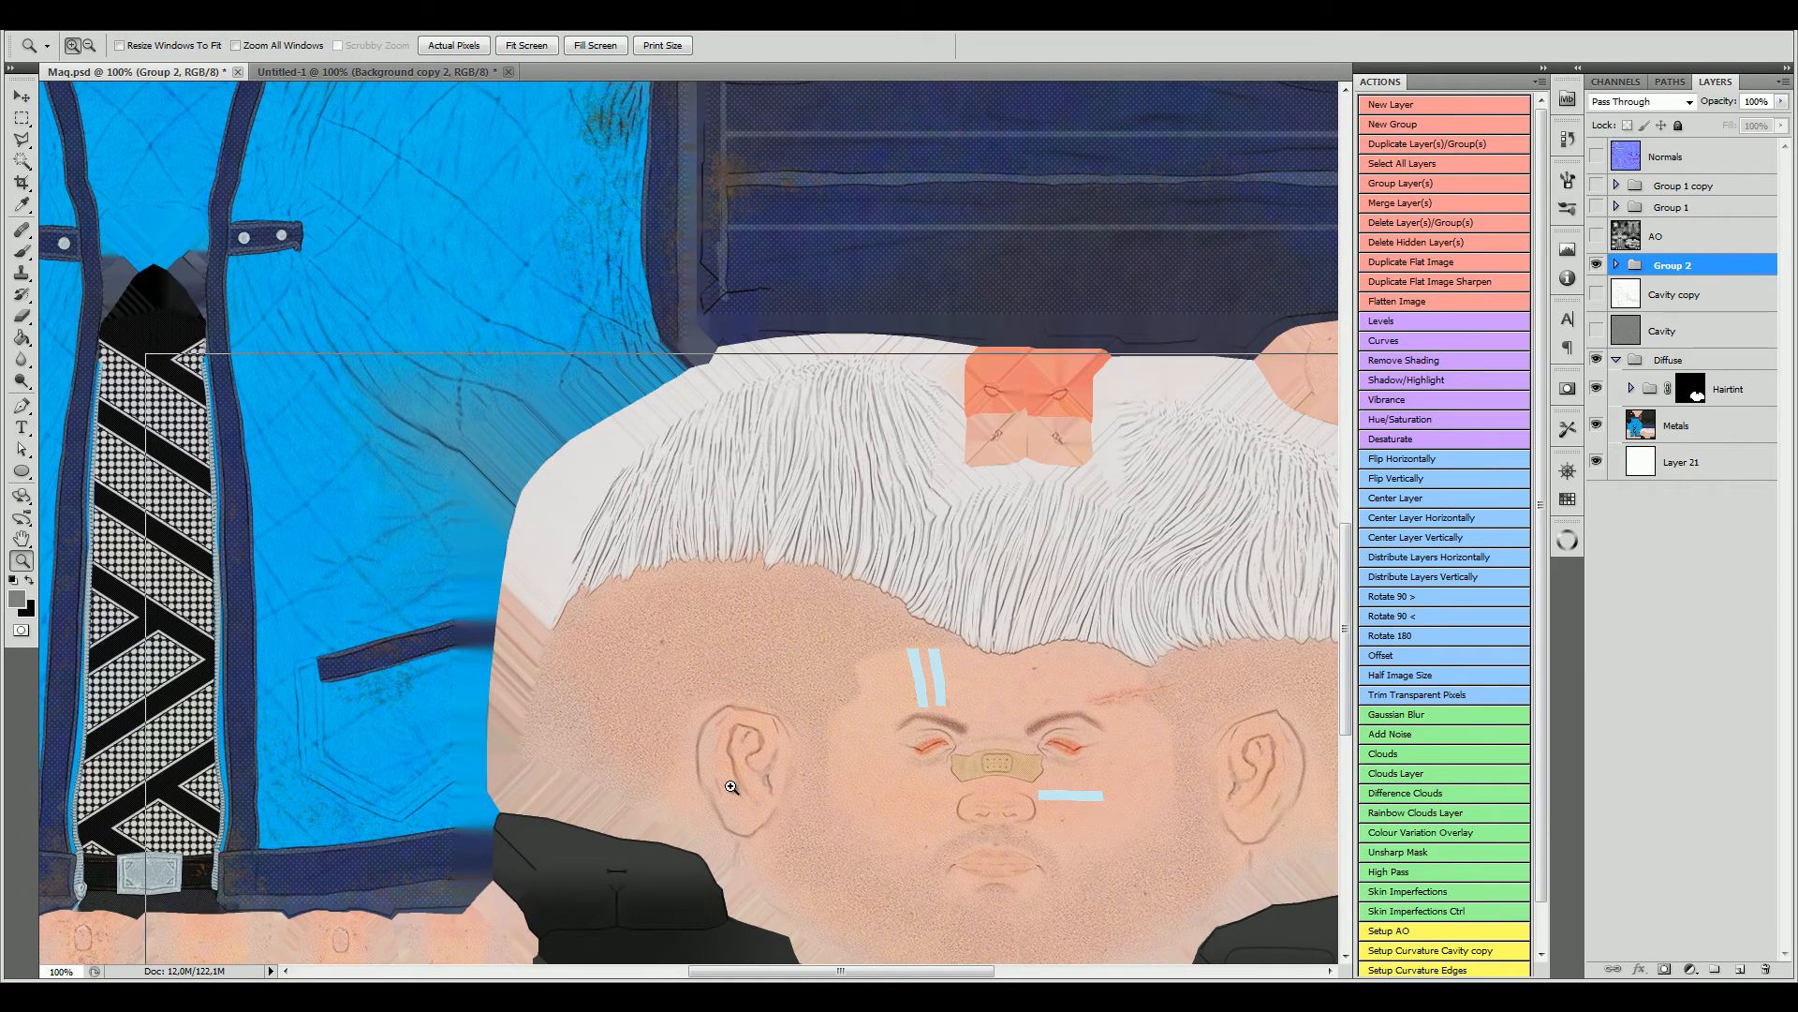
left_click(755, 769)
left_click(740, 655)
scroll(688, 750, "down", 2)
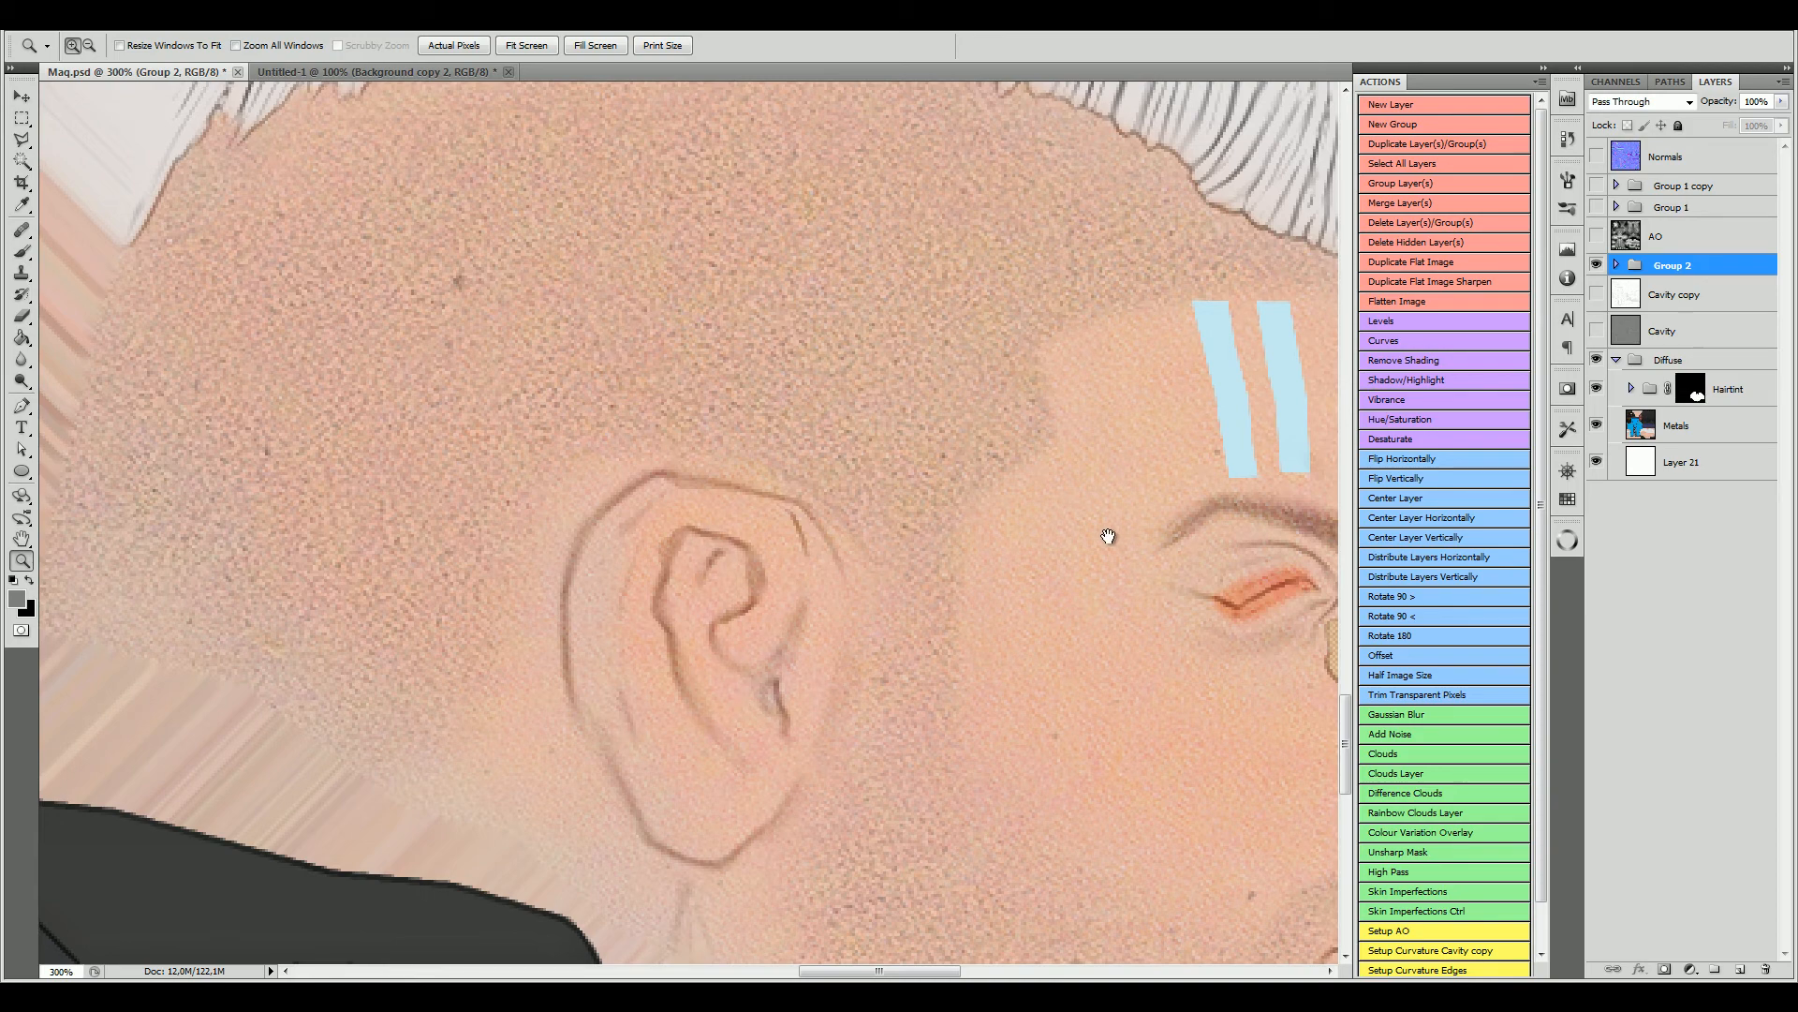
left_click_drag(1126, 555, 944, 497)
mouse_move(1130, 514)
left_mouse_down()
mouse_move(996, 511)
mouse_move(964, 570)
left_mouse_up()
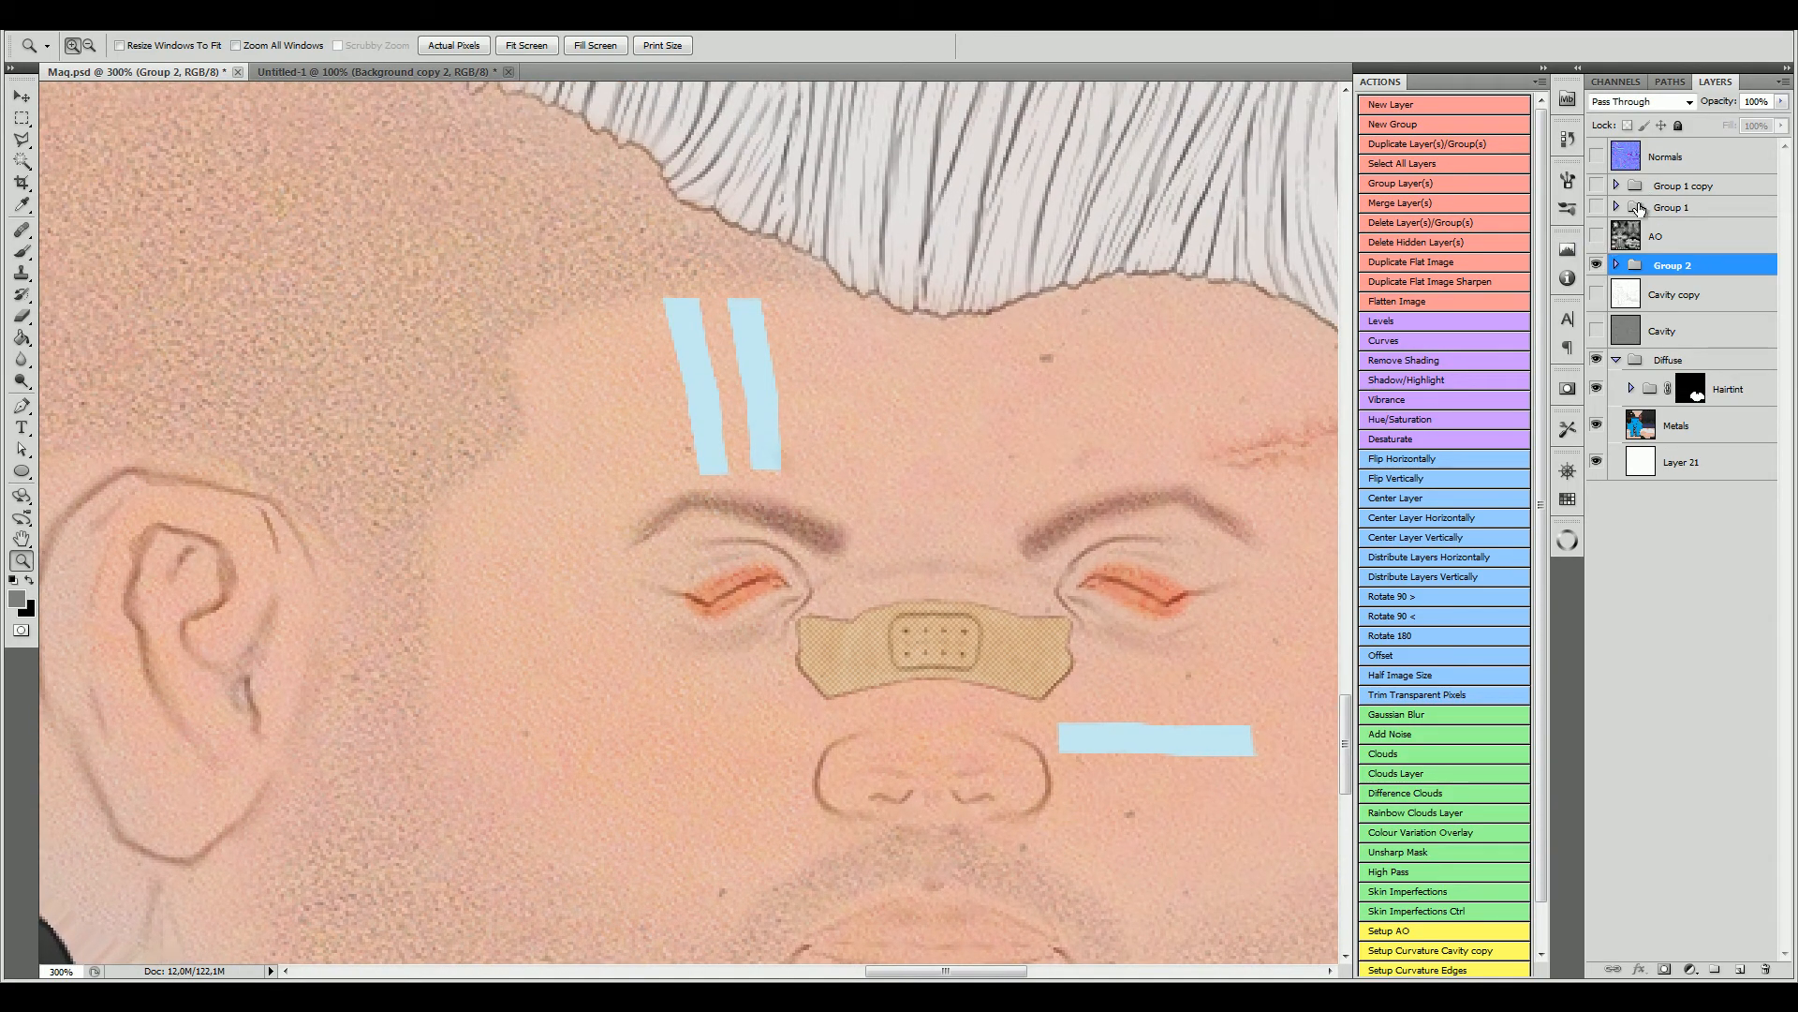
Step: Preview Group 1 over the face, and hide both Group 2 and Group 1
left_click(1596, 207)
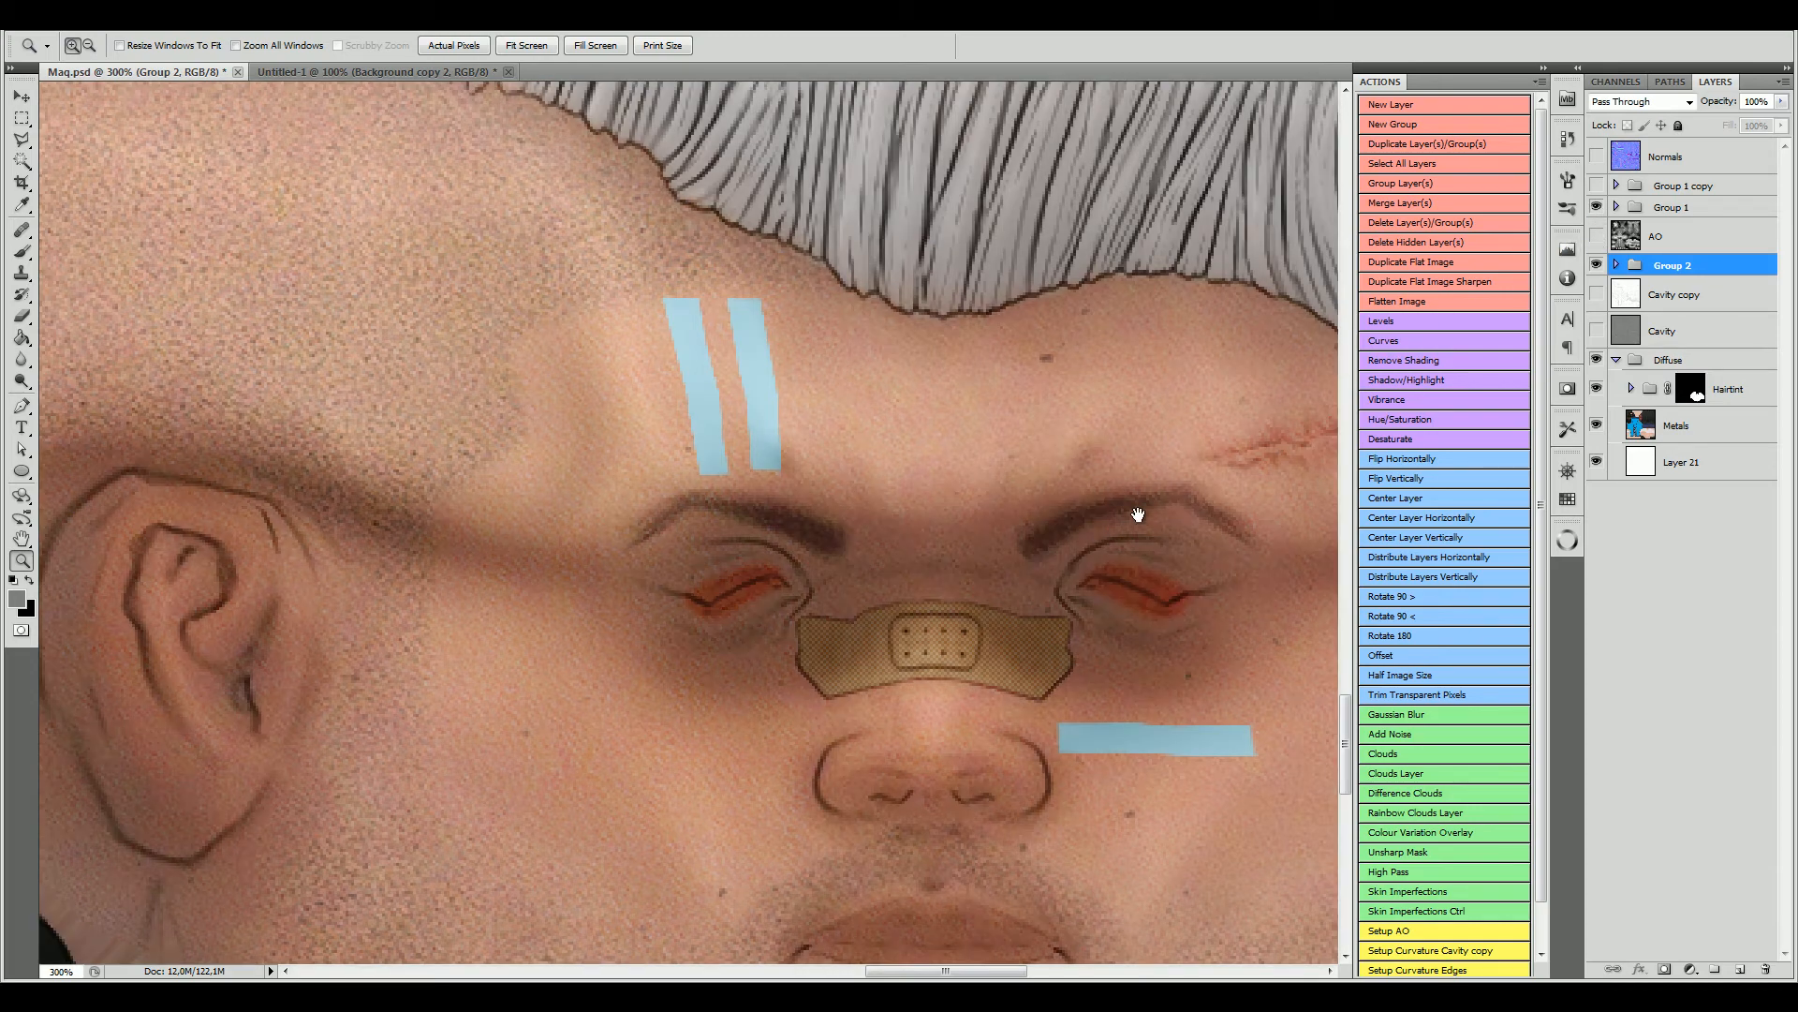
left_click_drag(1138, 514, 1087, 320)
left_click_drag(1151, 476, 996, 512)
left_click(1597, 264)
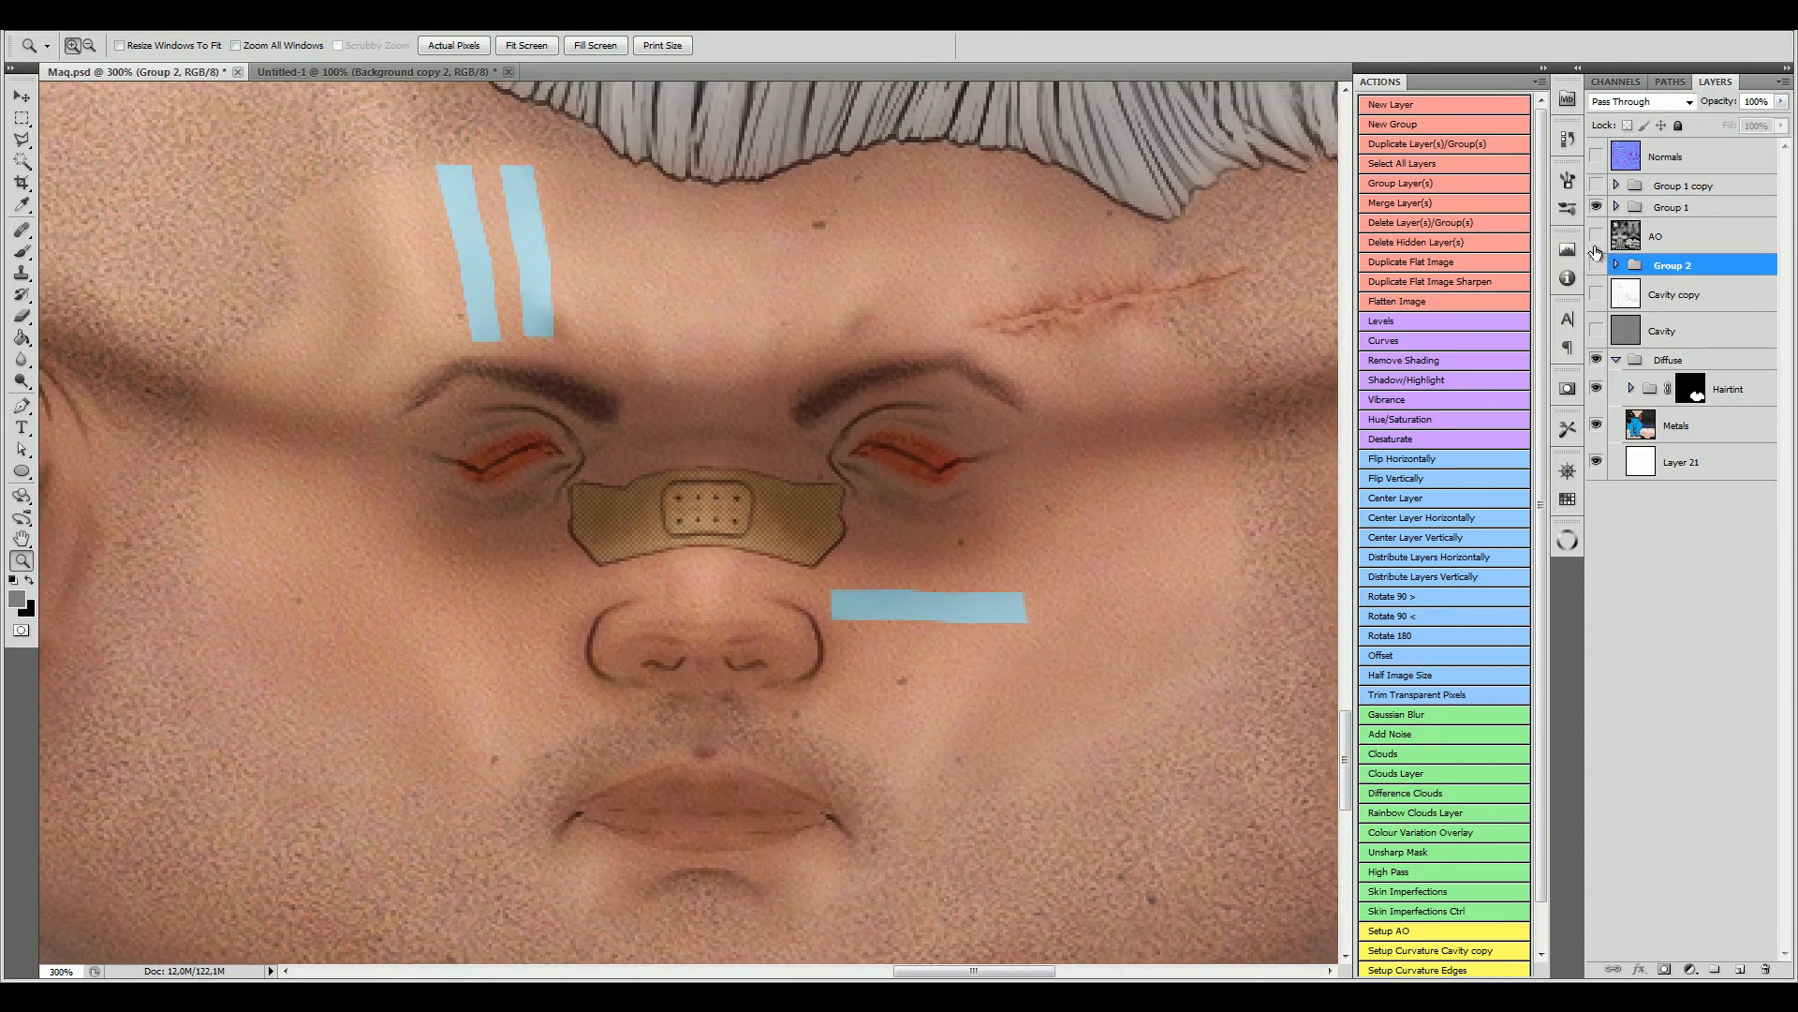
left_click(1596, 207)
left_click_drag(1542, 801, 1542, 857)
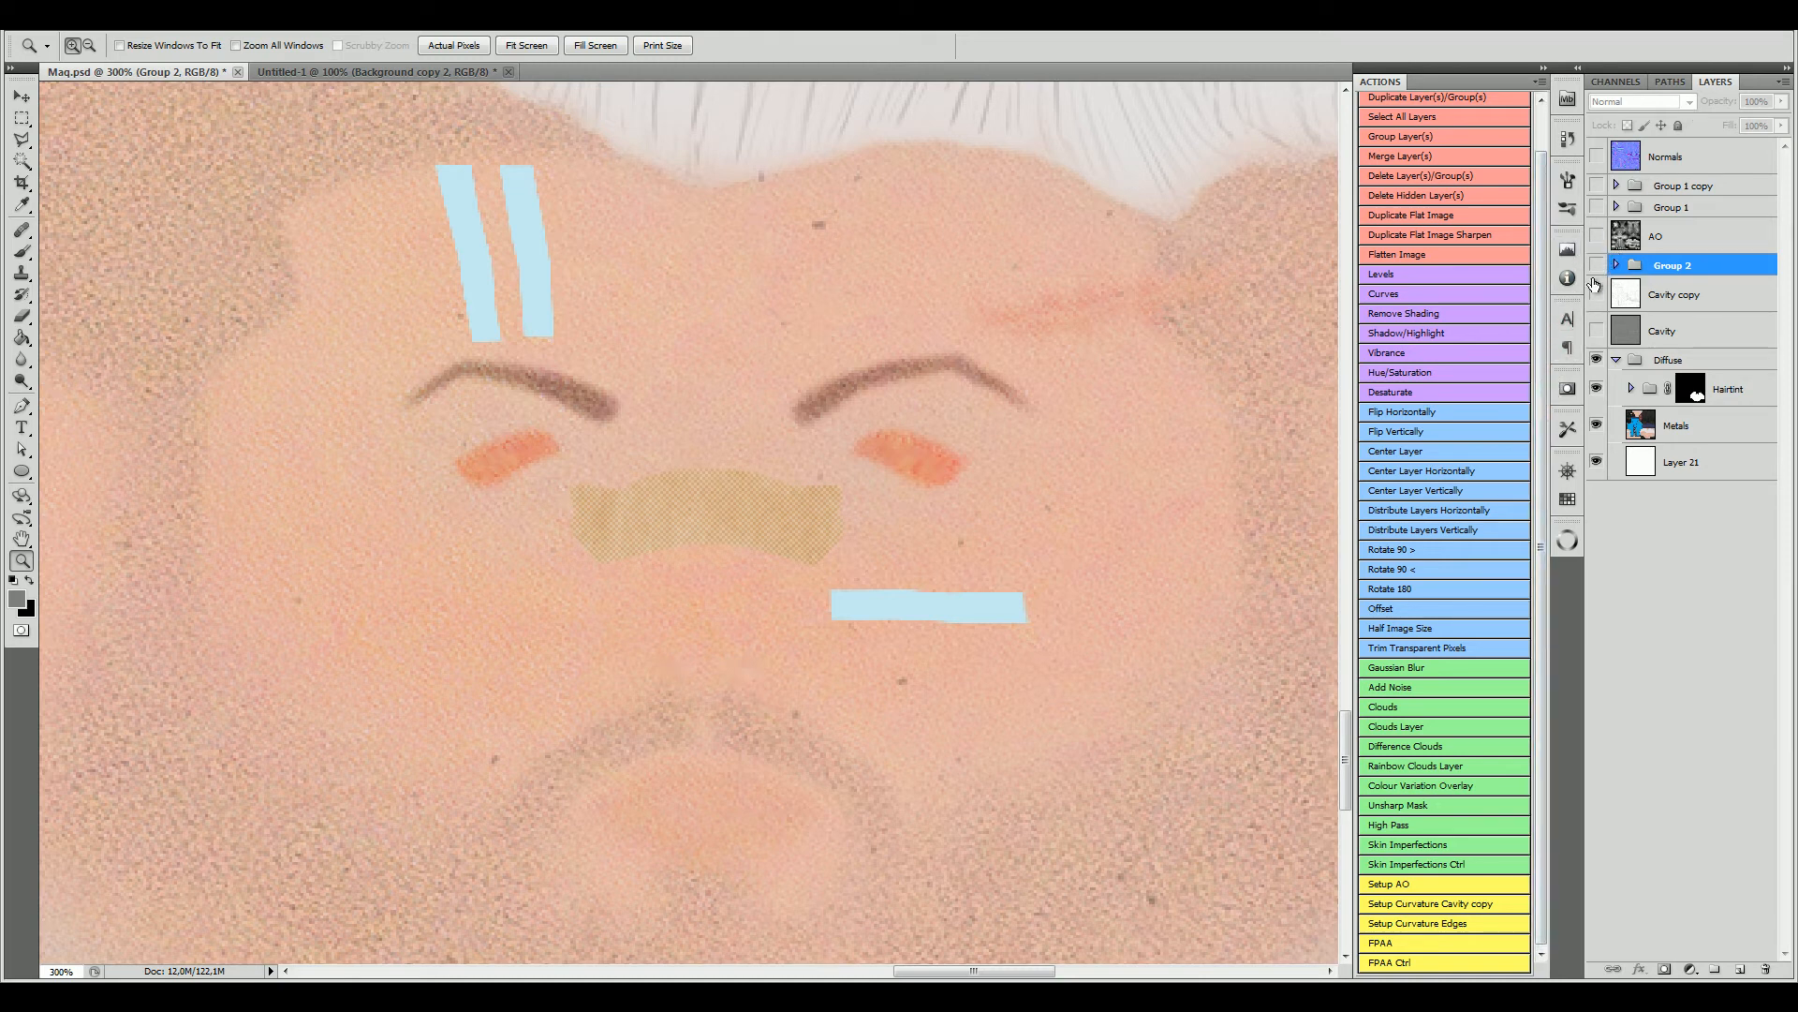
Step: Show and duplicate the Cavity layer, and apply Levels to the duplicate with the black input level at 128
left_click(1635, 307)
left_click(1636, 337)
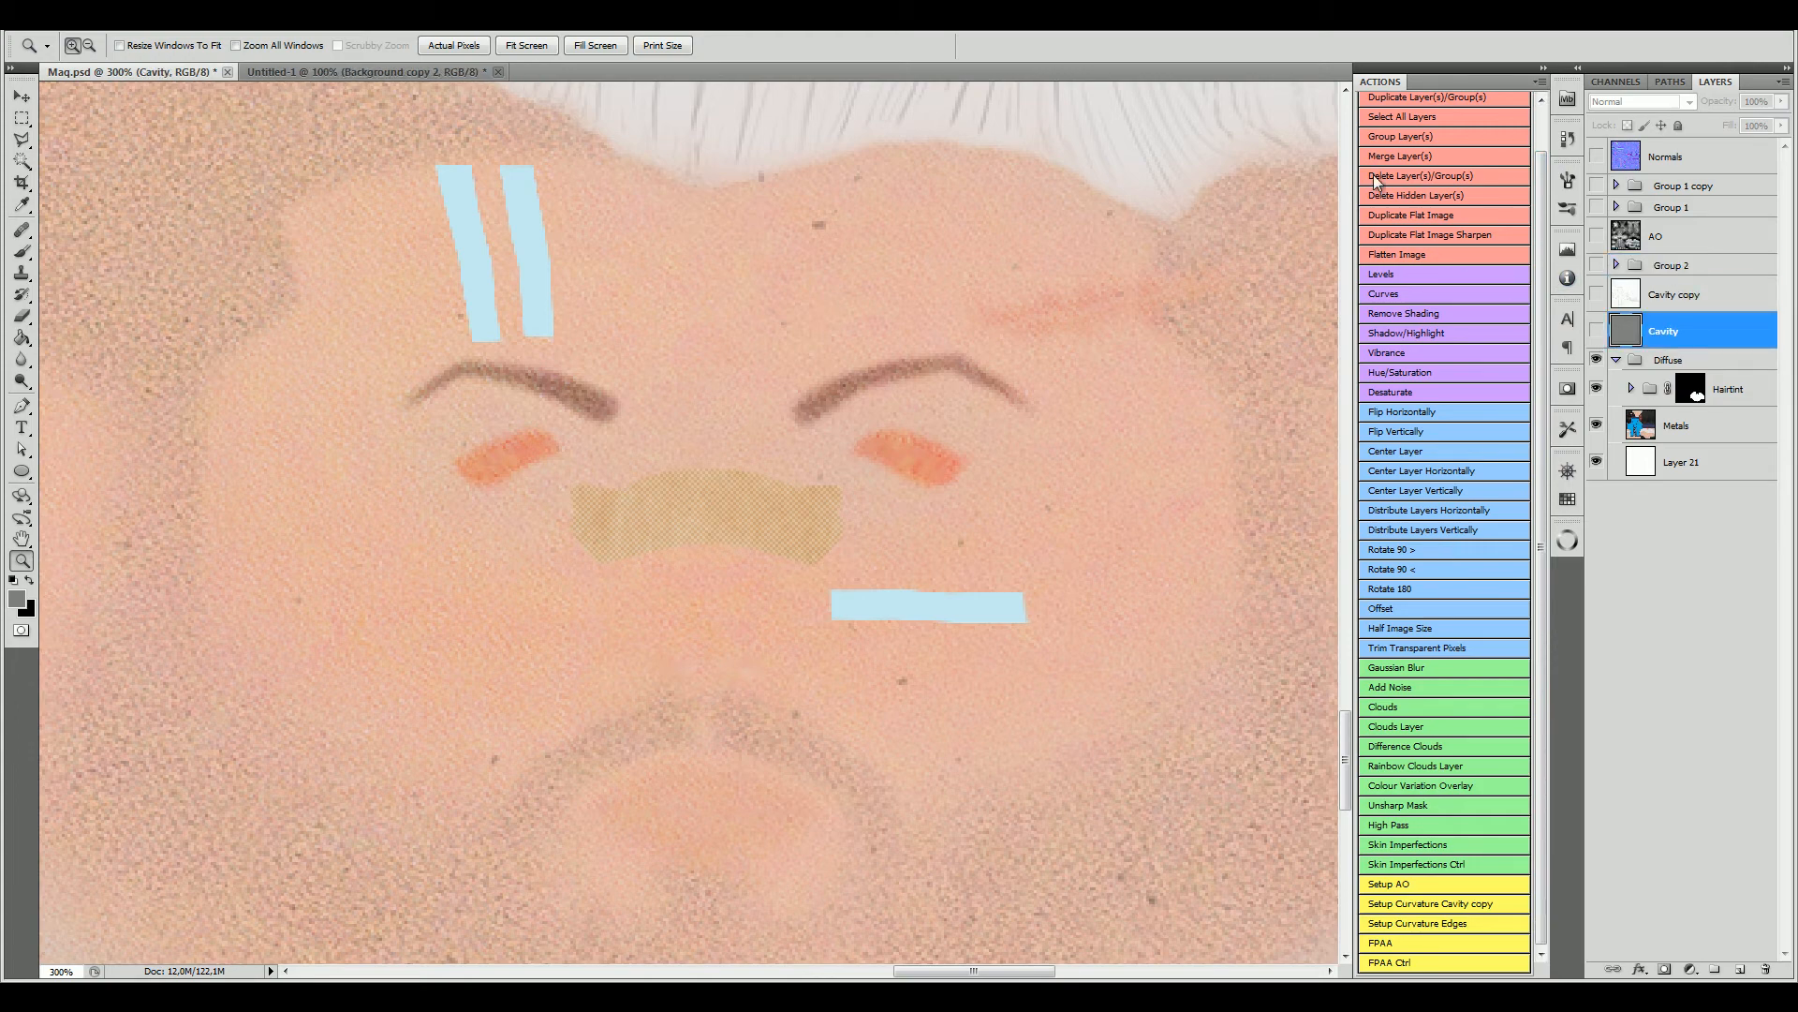
left_click(1596, 330)
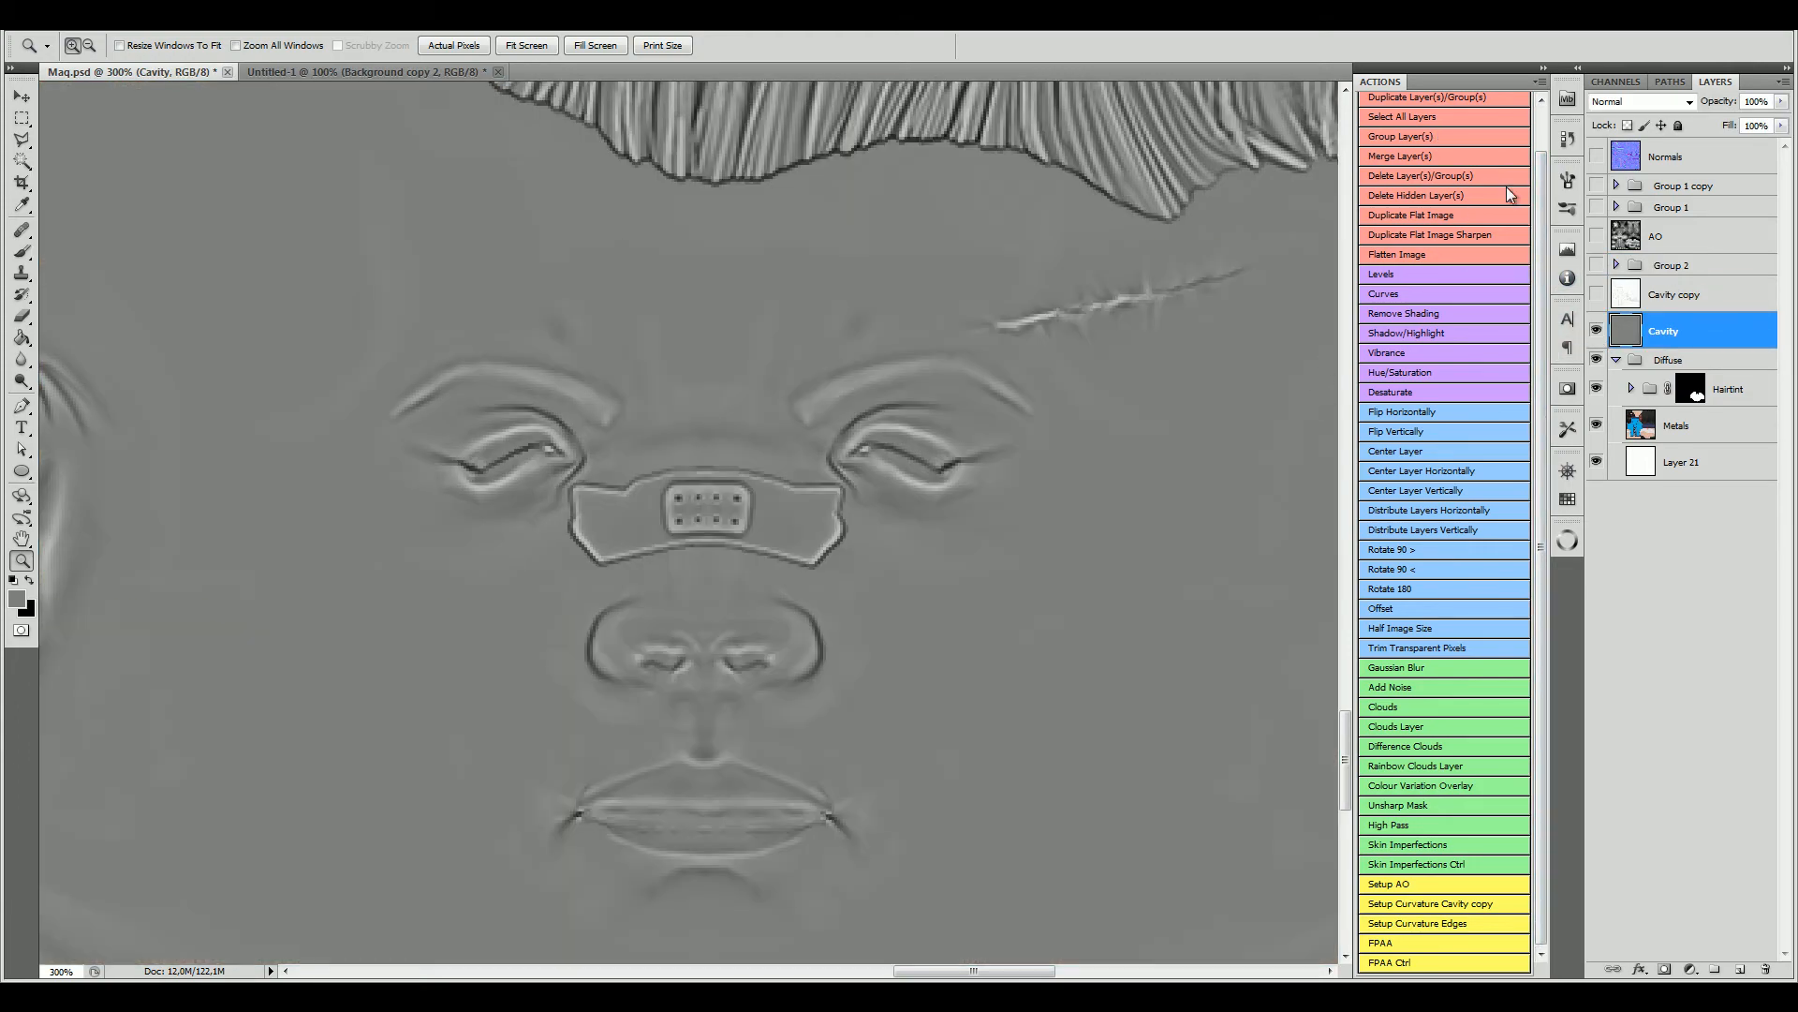
scroll(1540, 177, "up", 2)
left_click(1446, 143)
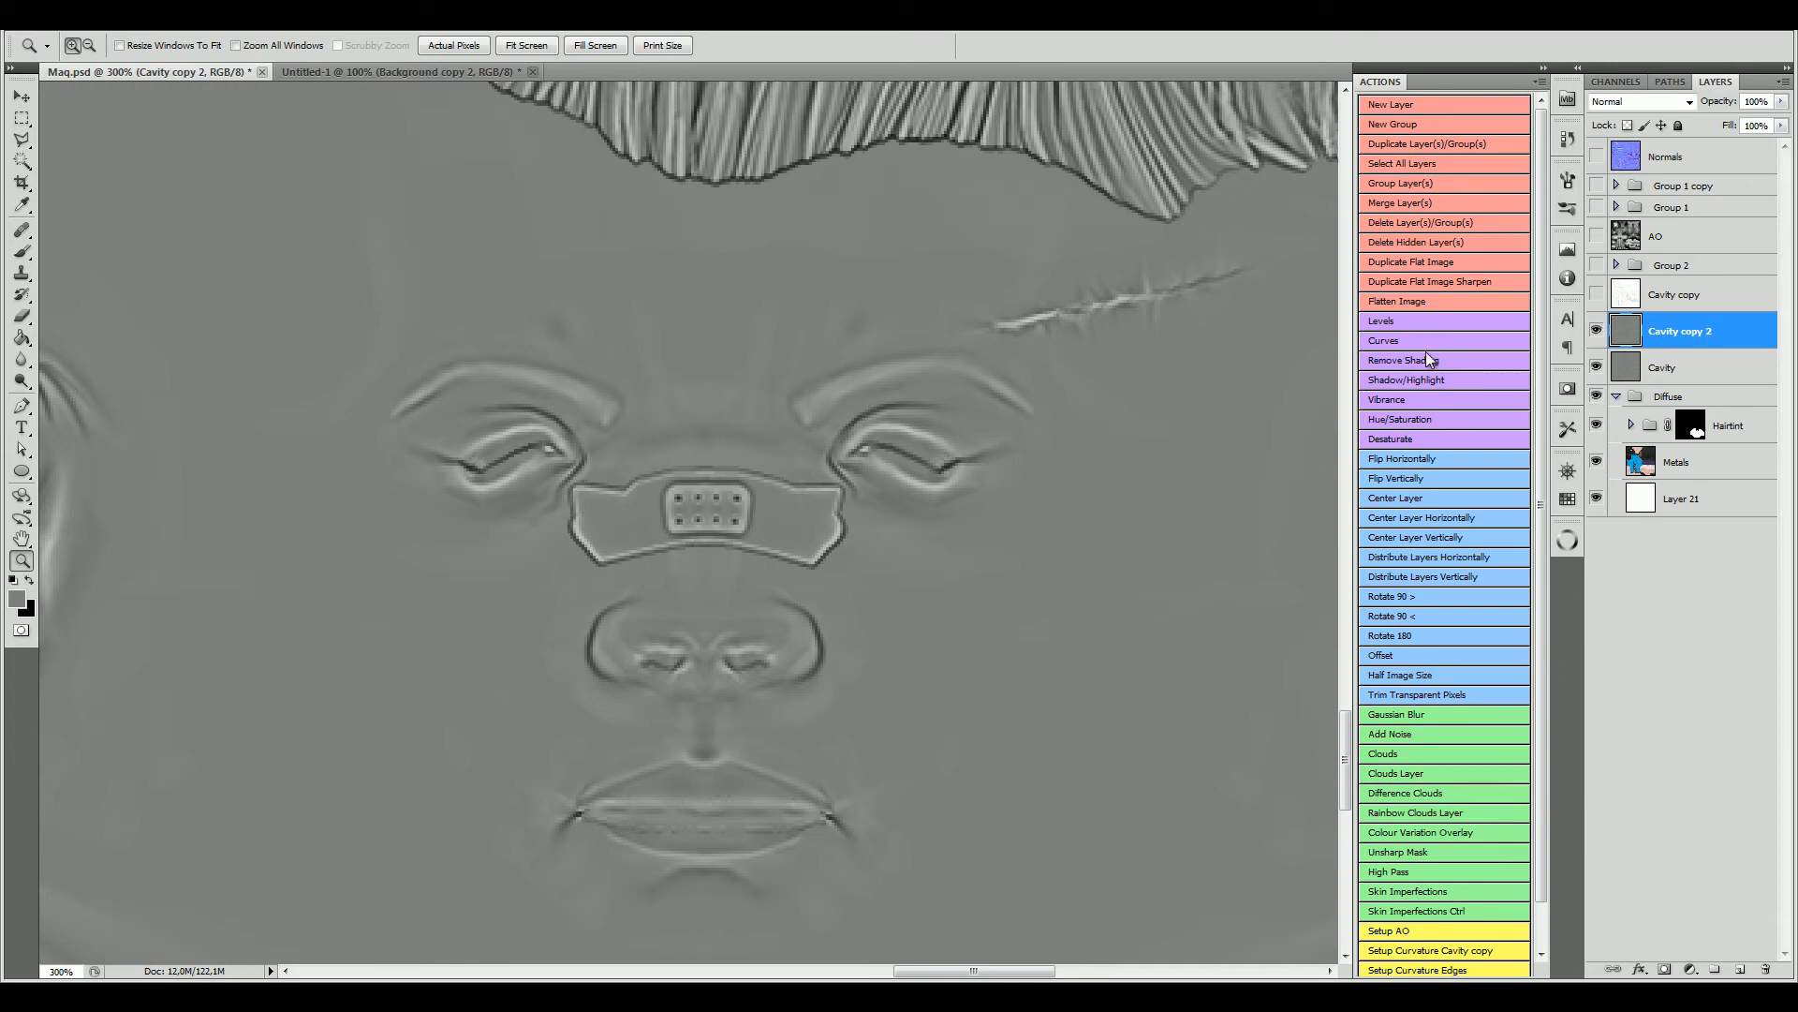
left_click(1395, 320)
left_click_drag(1129, 266, 1243, 265)
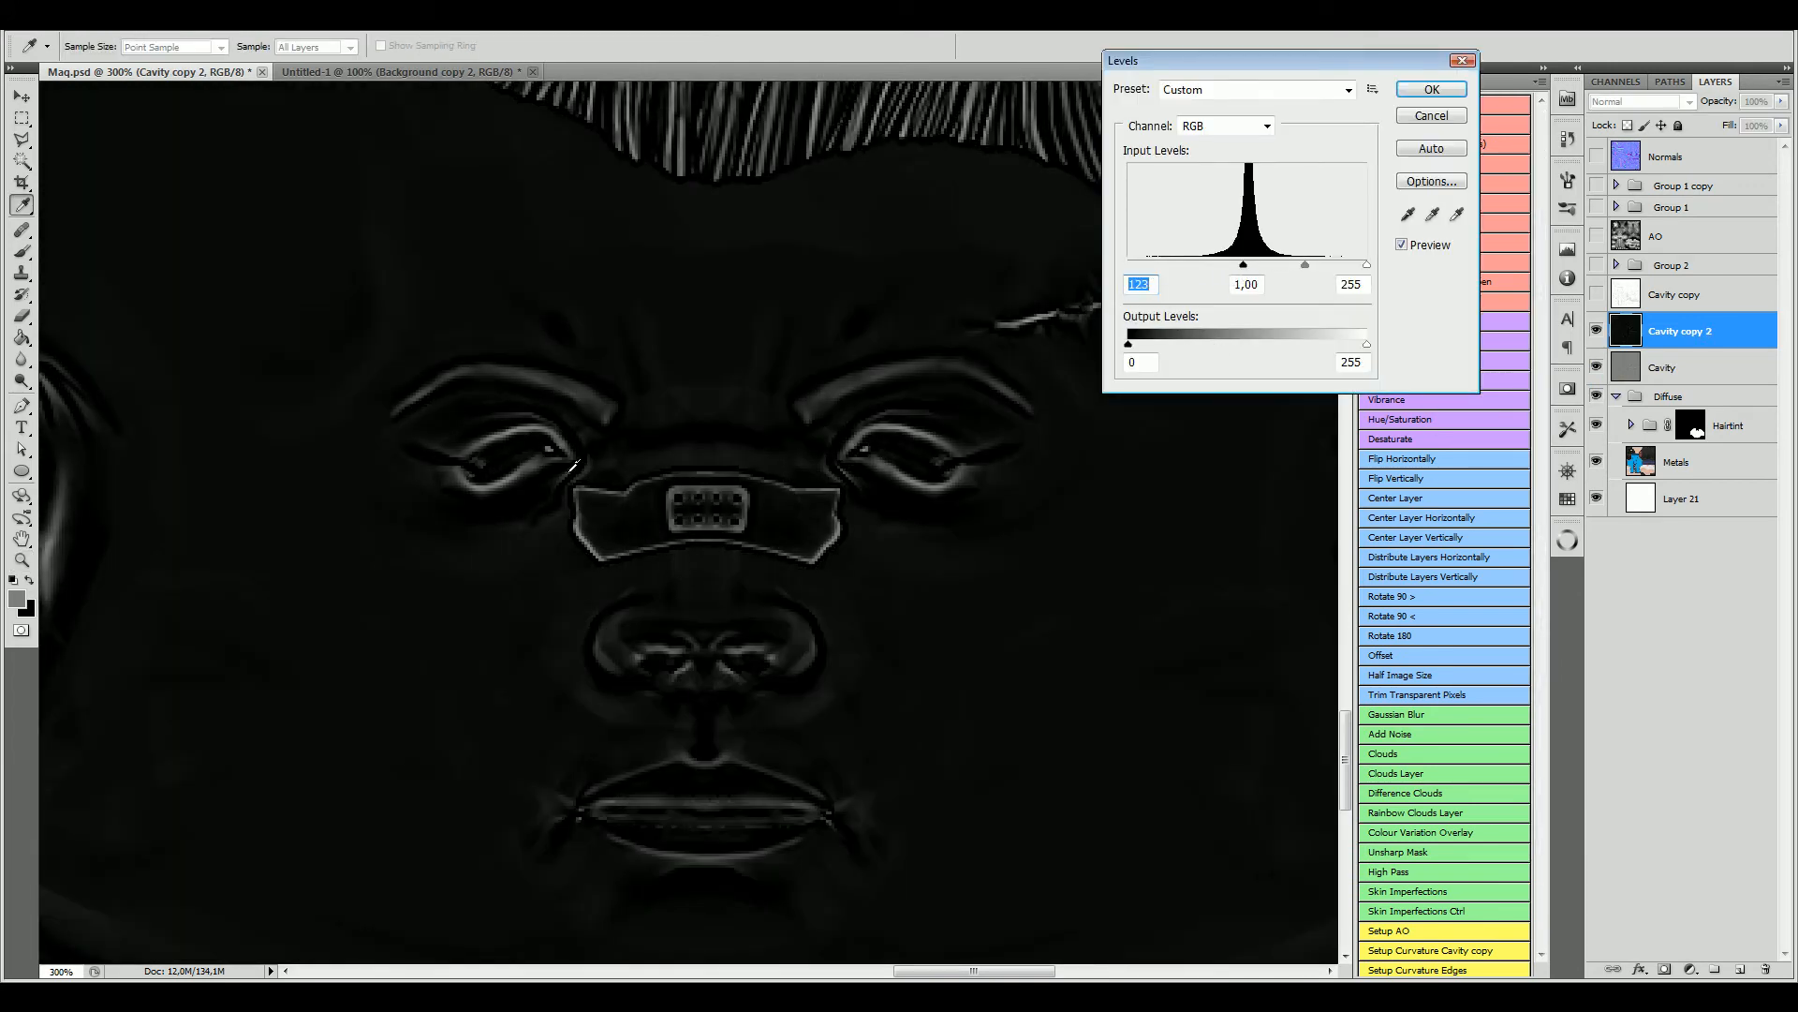
type("128")
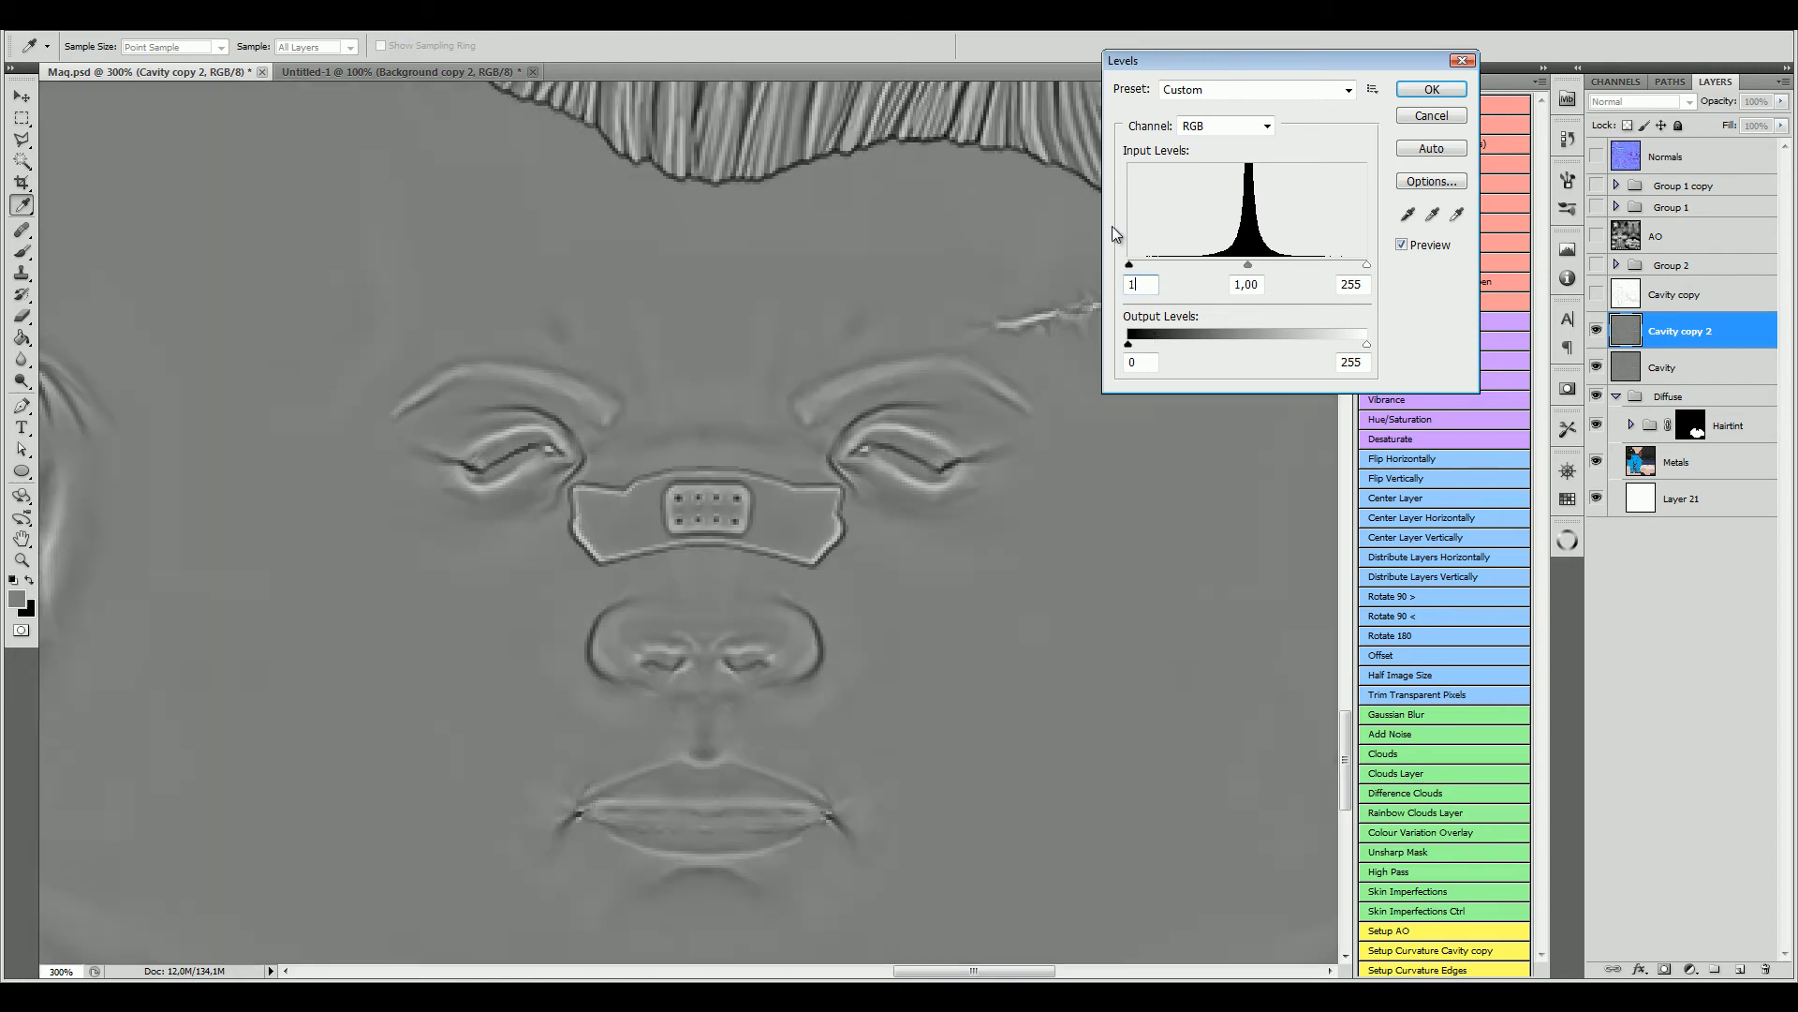
left_click(1434, 87)
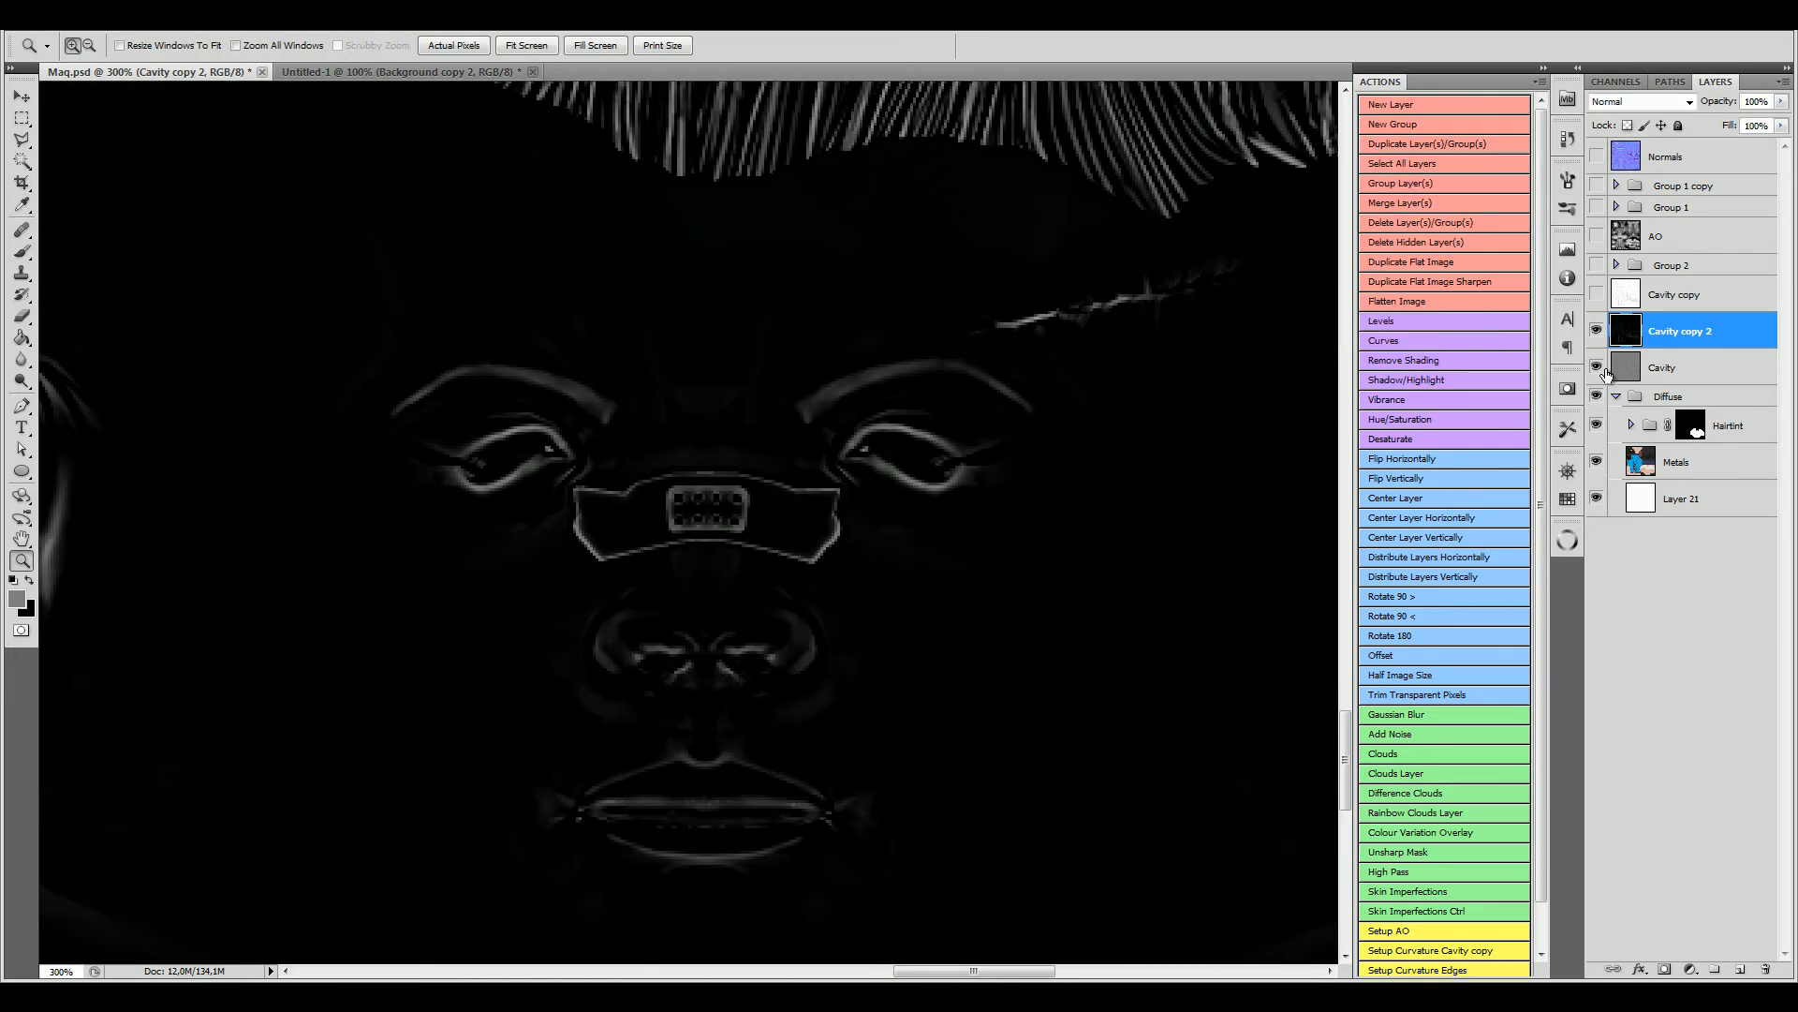
Step: Load the Cavity copy 2 image's luminosity as a selection and add a new layer above it with a mask made from it
left_click(1624, 81)
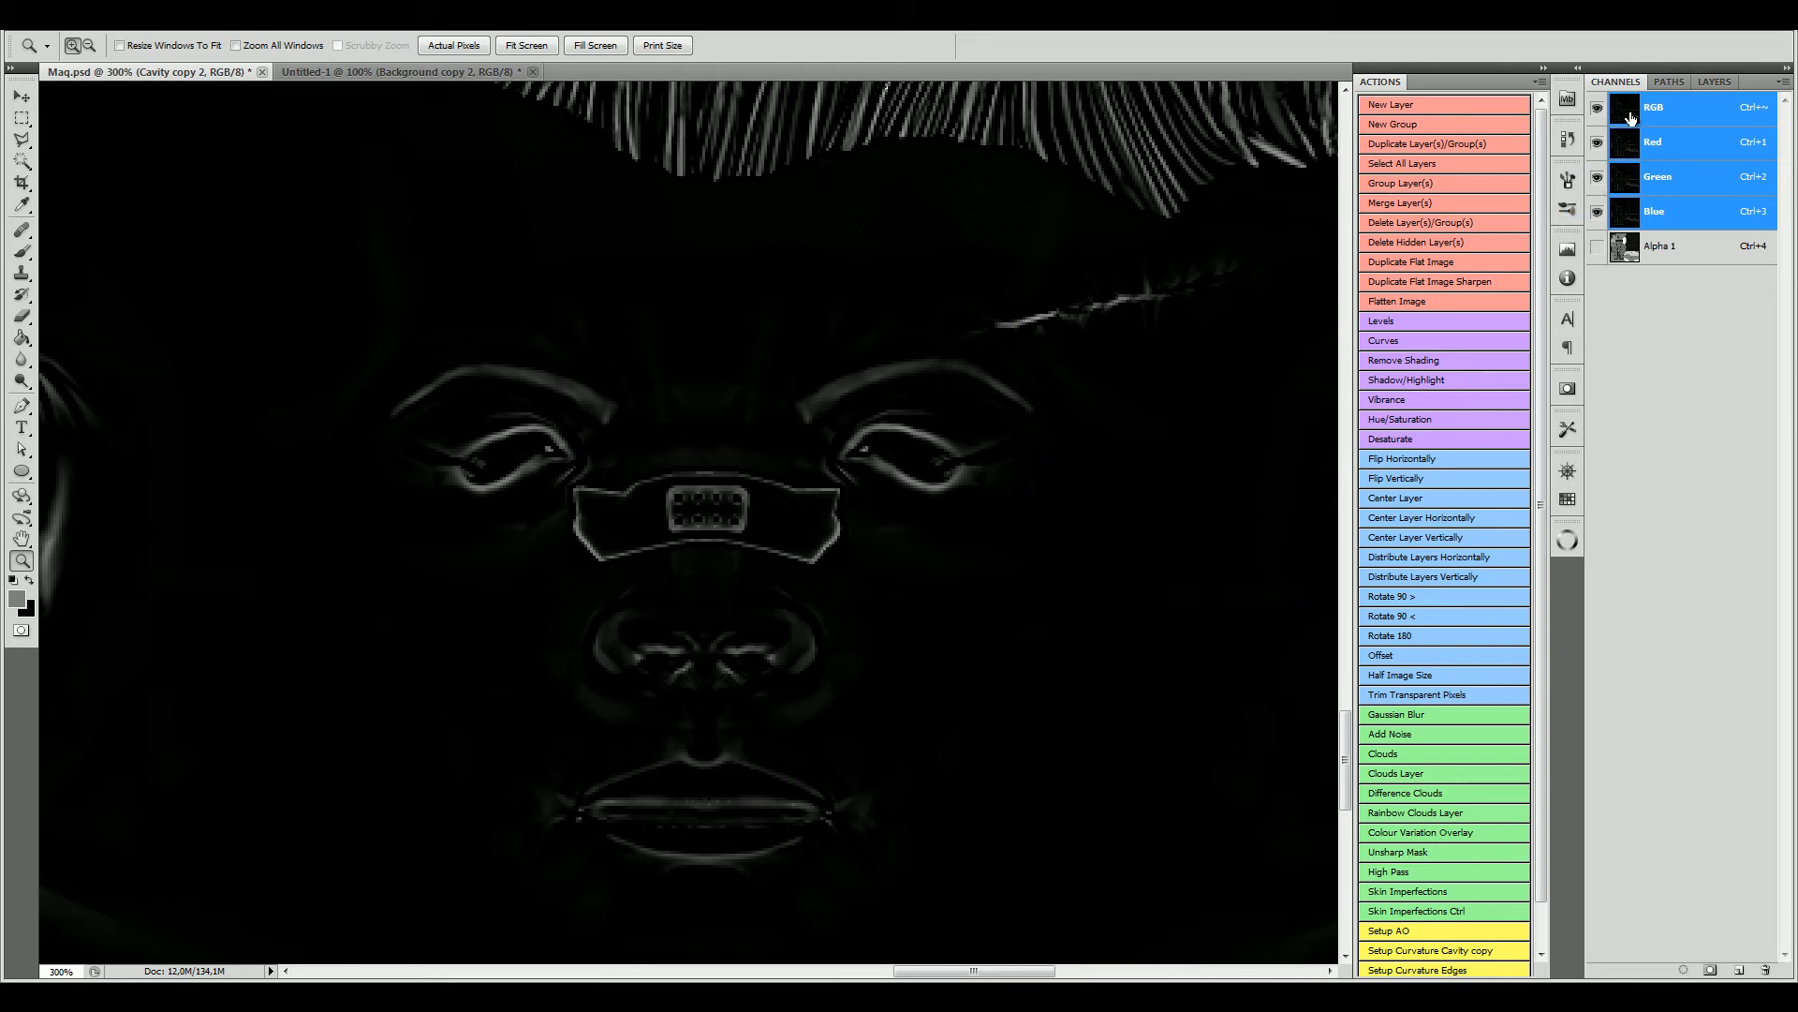
left_click(1711, 82)
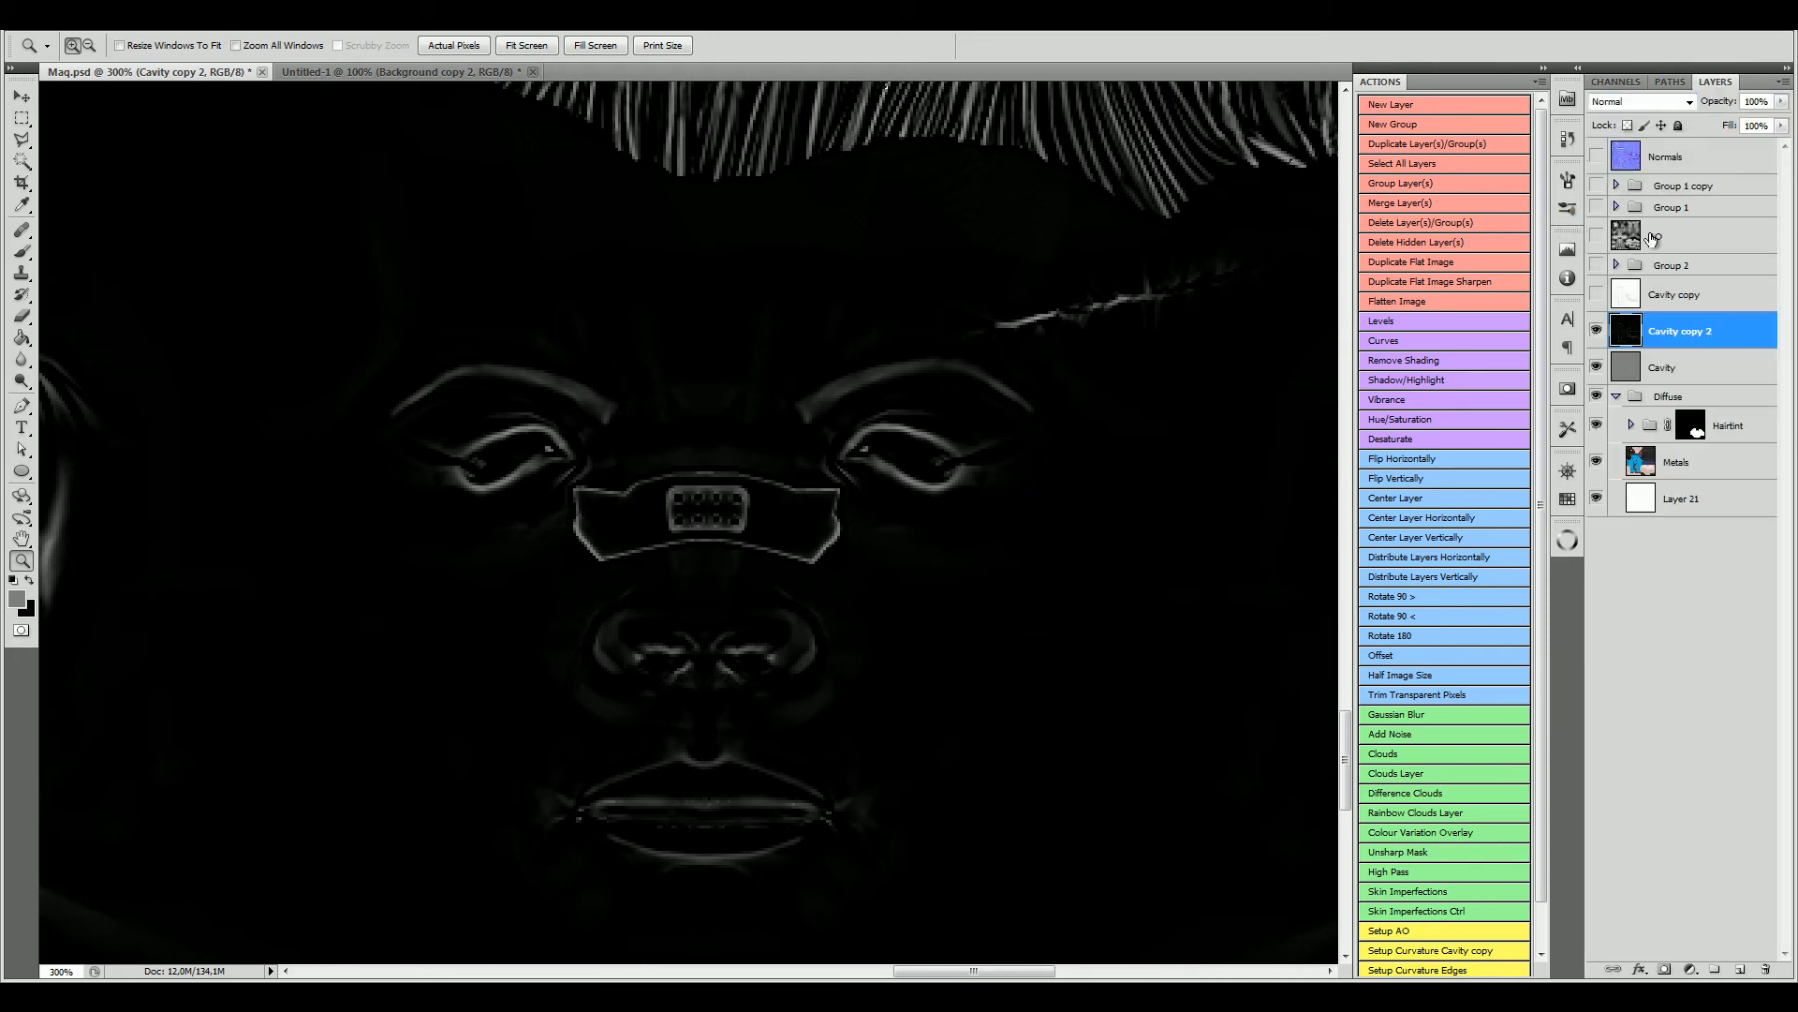
left_click(1740, 969)
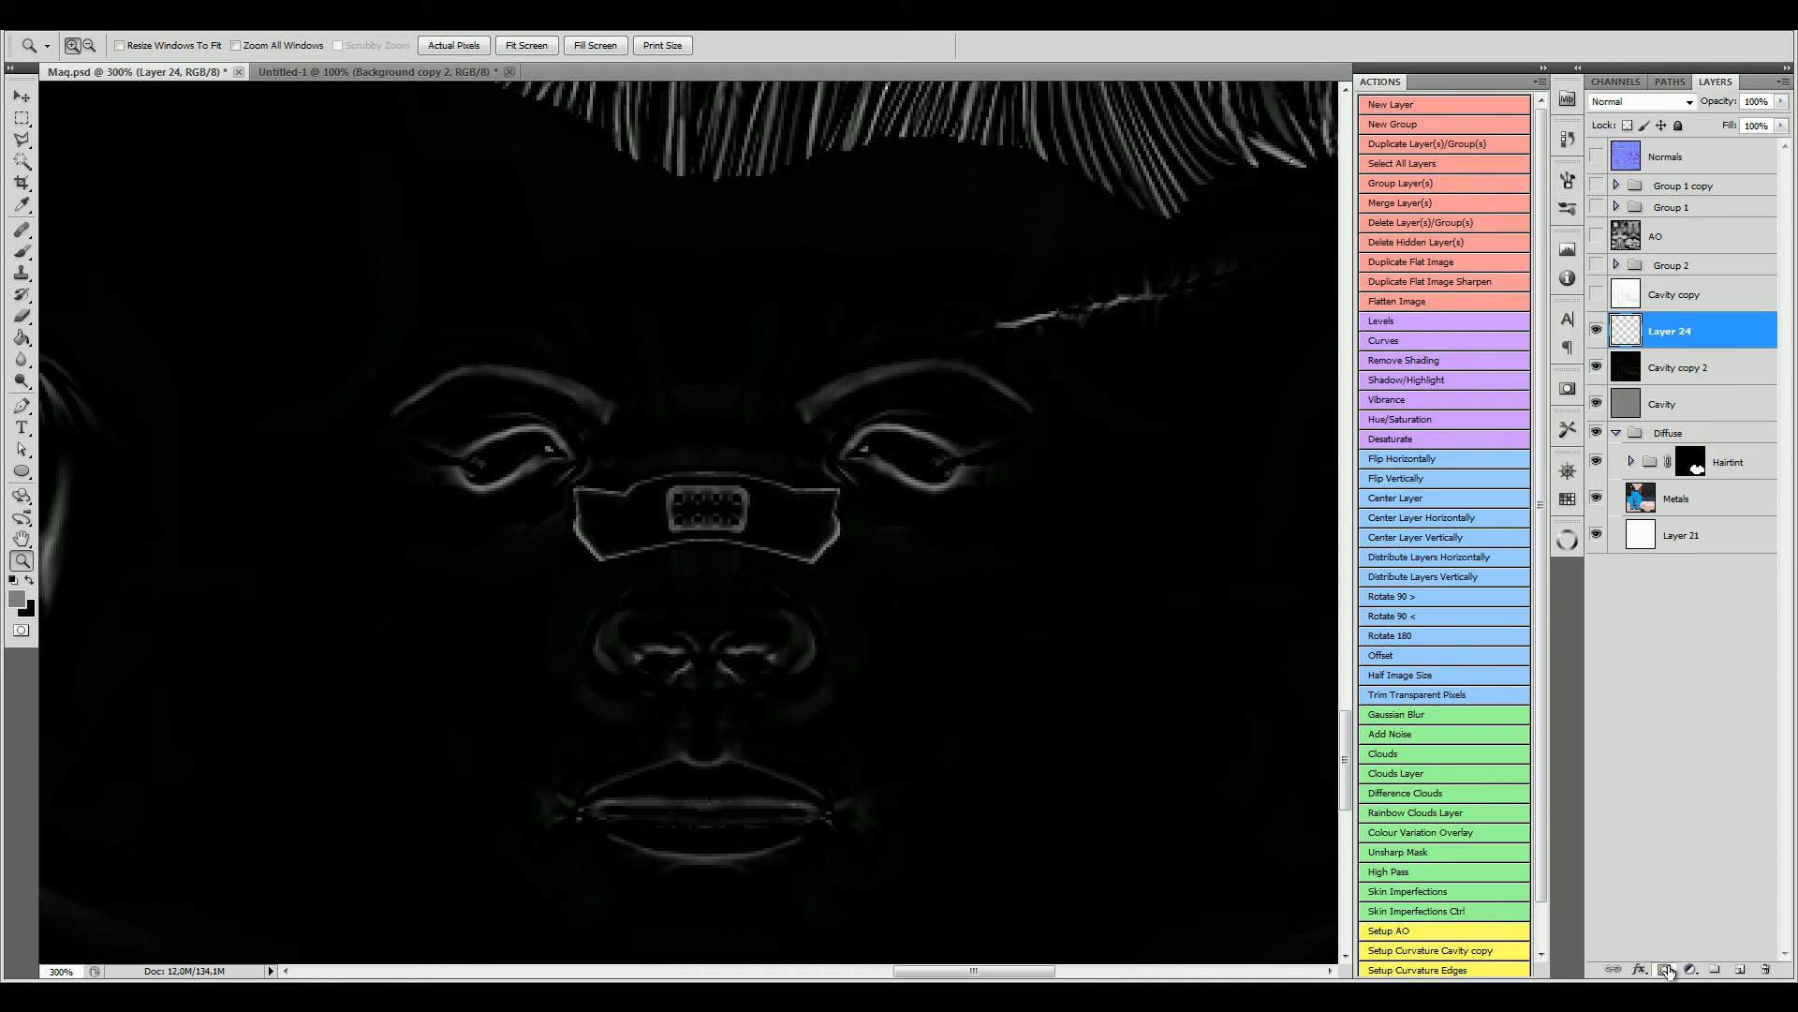
left_click(1664, 969)
Step: Fill Layer 24's image with the grey foreground colour, hide the Cavity copy 2 and Cavity layers, and compare Layer 24 on and off
left_click(1626, 330)
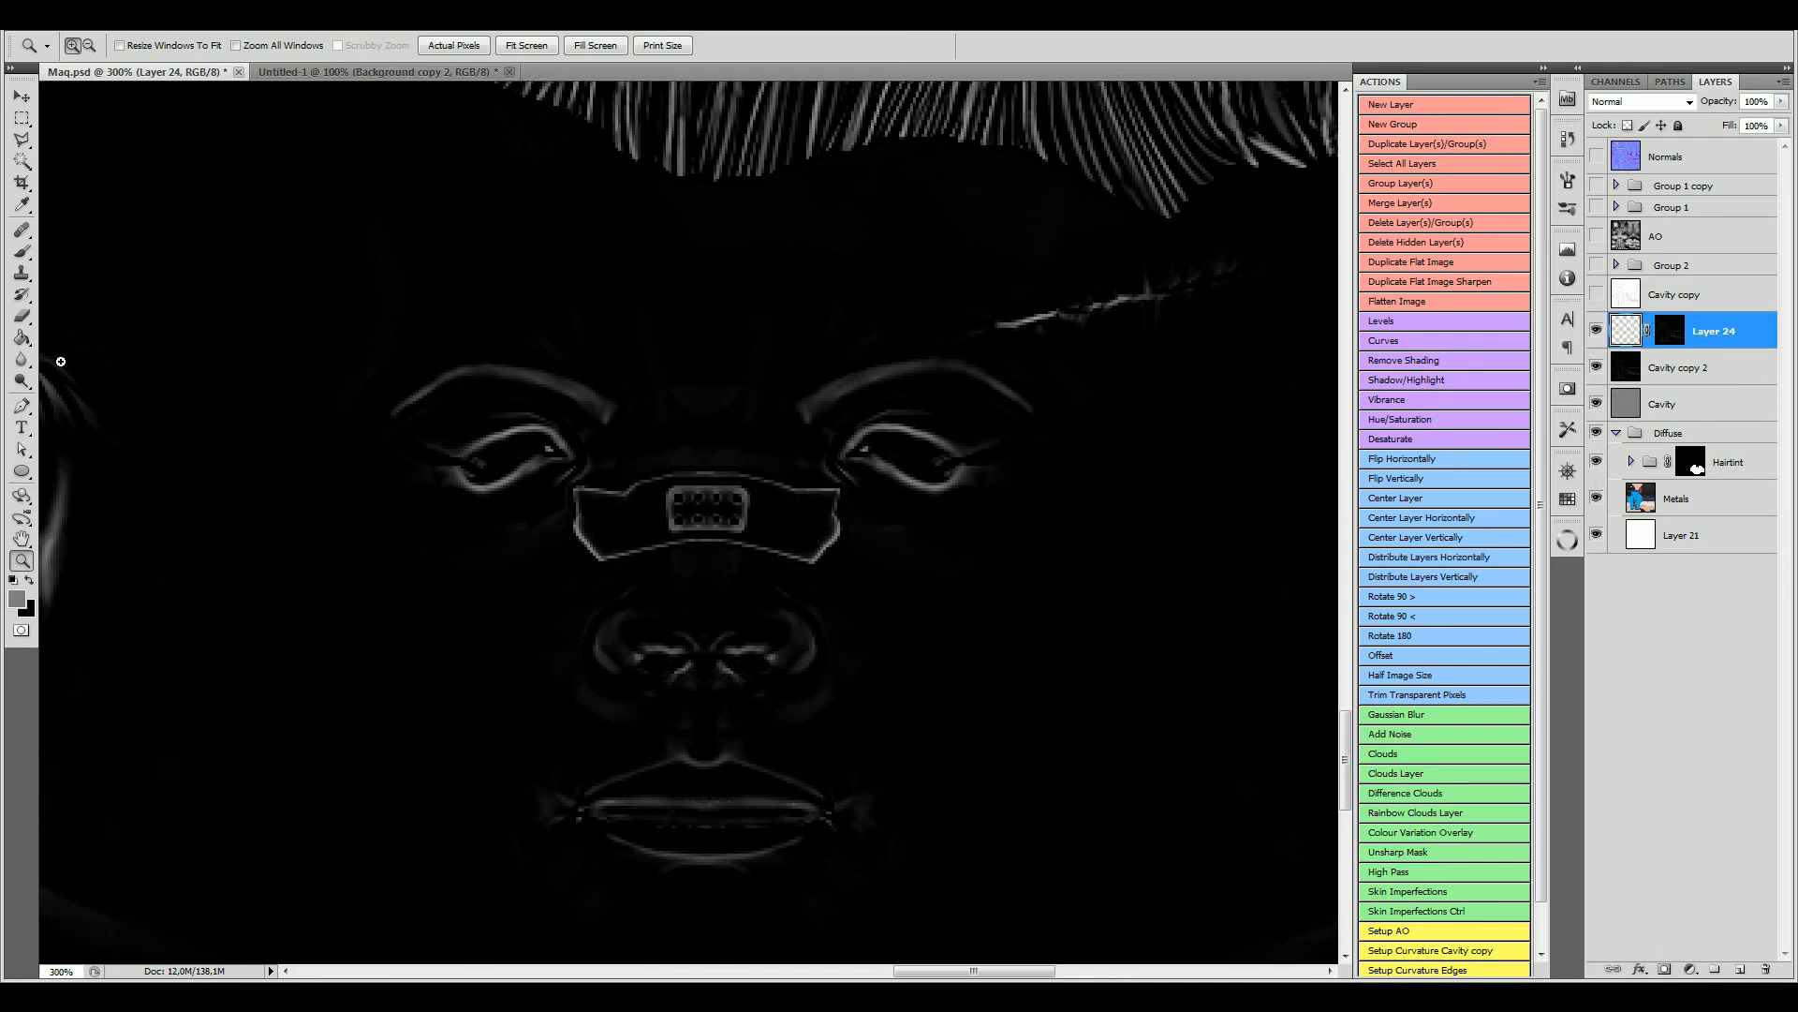
left_click(21, 337)
left_click(476, 626)
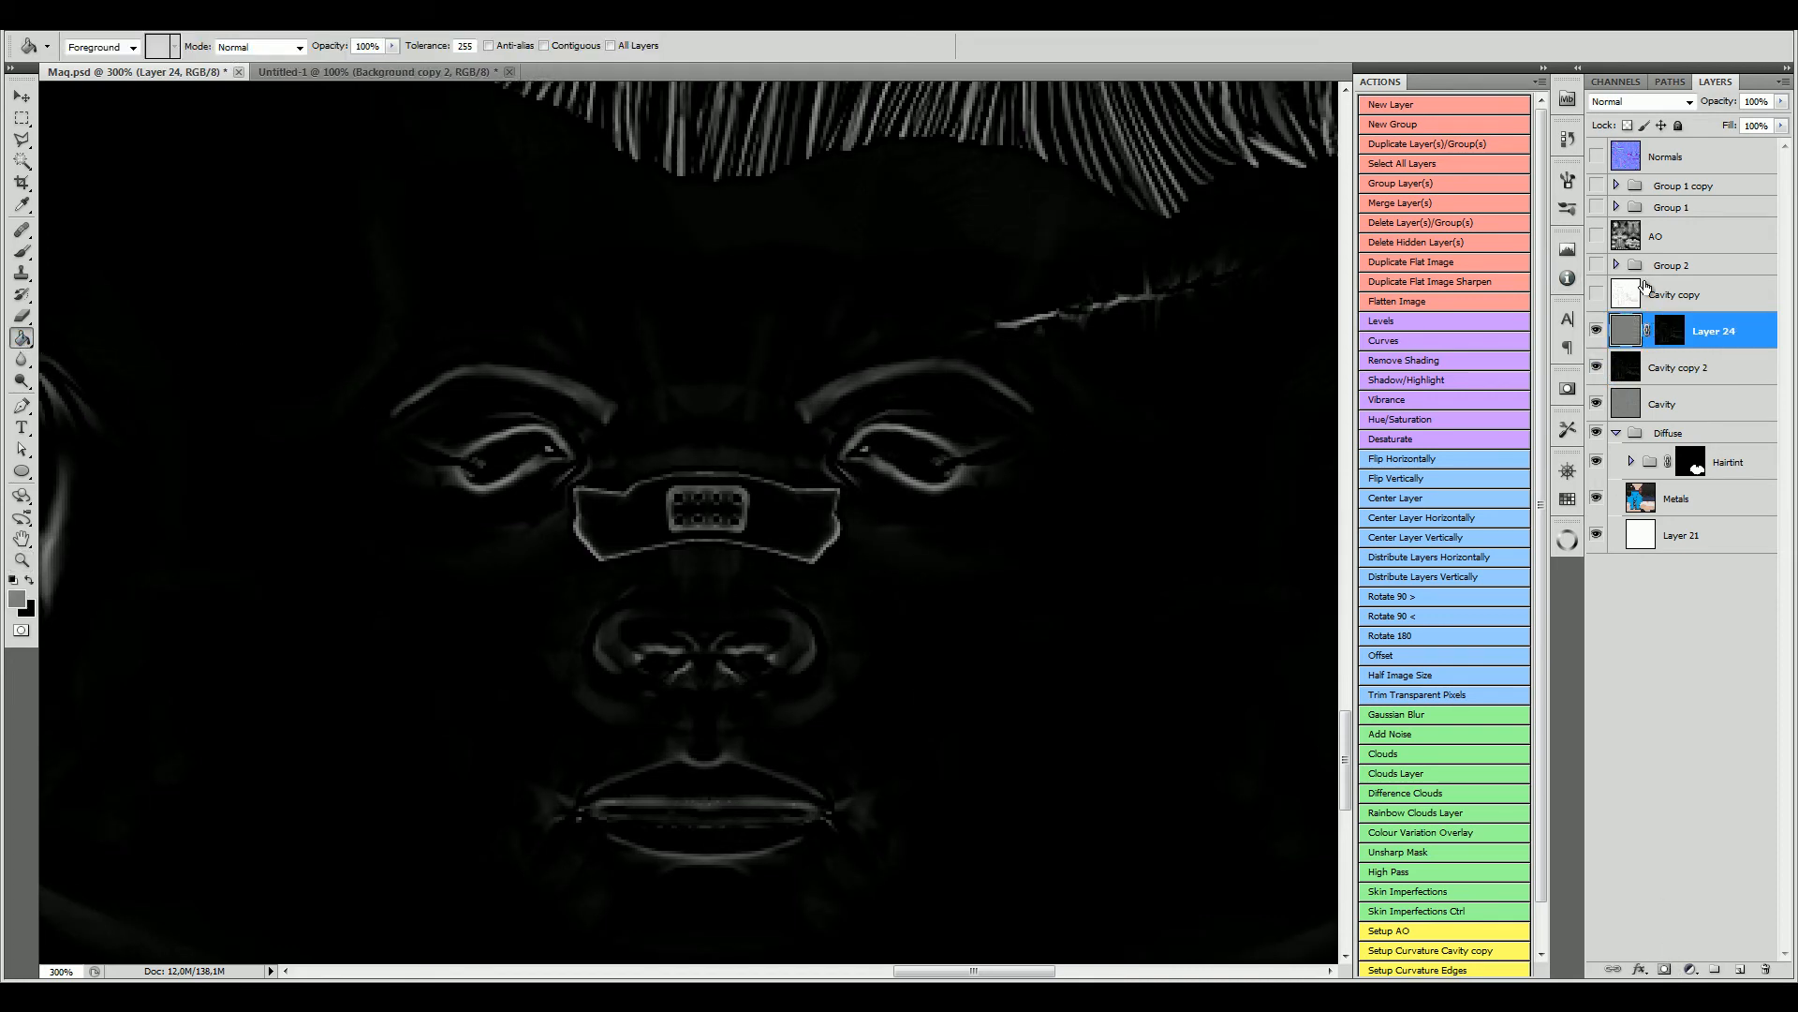
left_click(1596, 367)
left_click(1596, 404)
left_click(1596, 330)
left_click(1597, 333)
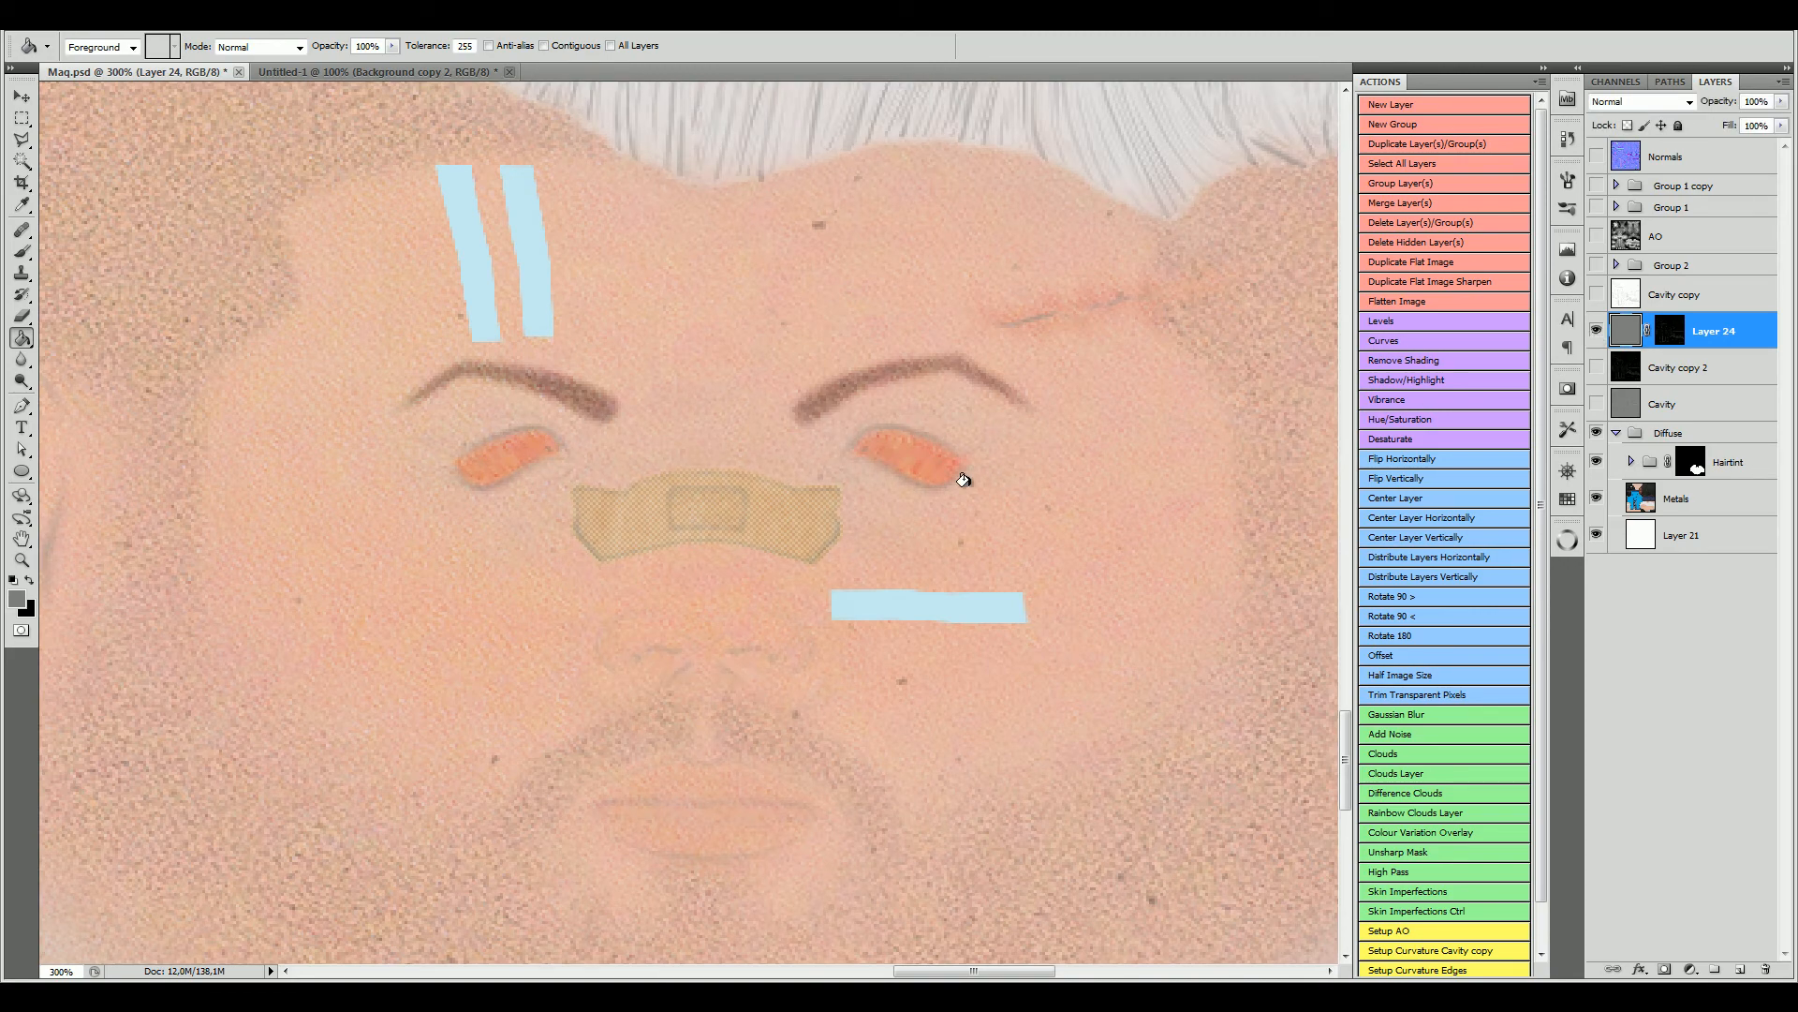
Step: Try Color Dodge on Layer 24, and set it to Linear Dodge (Add) at 60% opacity
left_click(1684, 101)
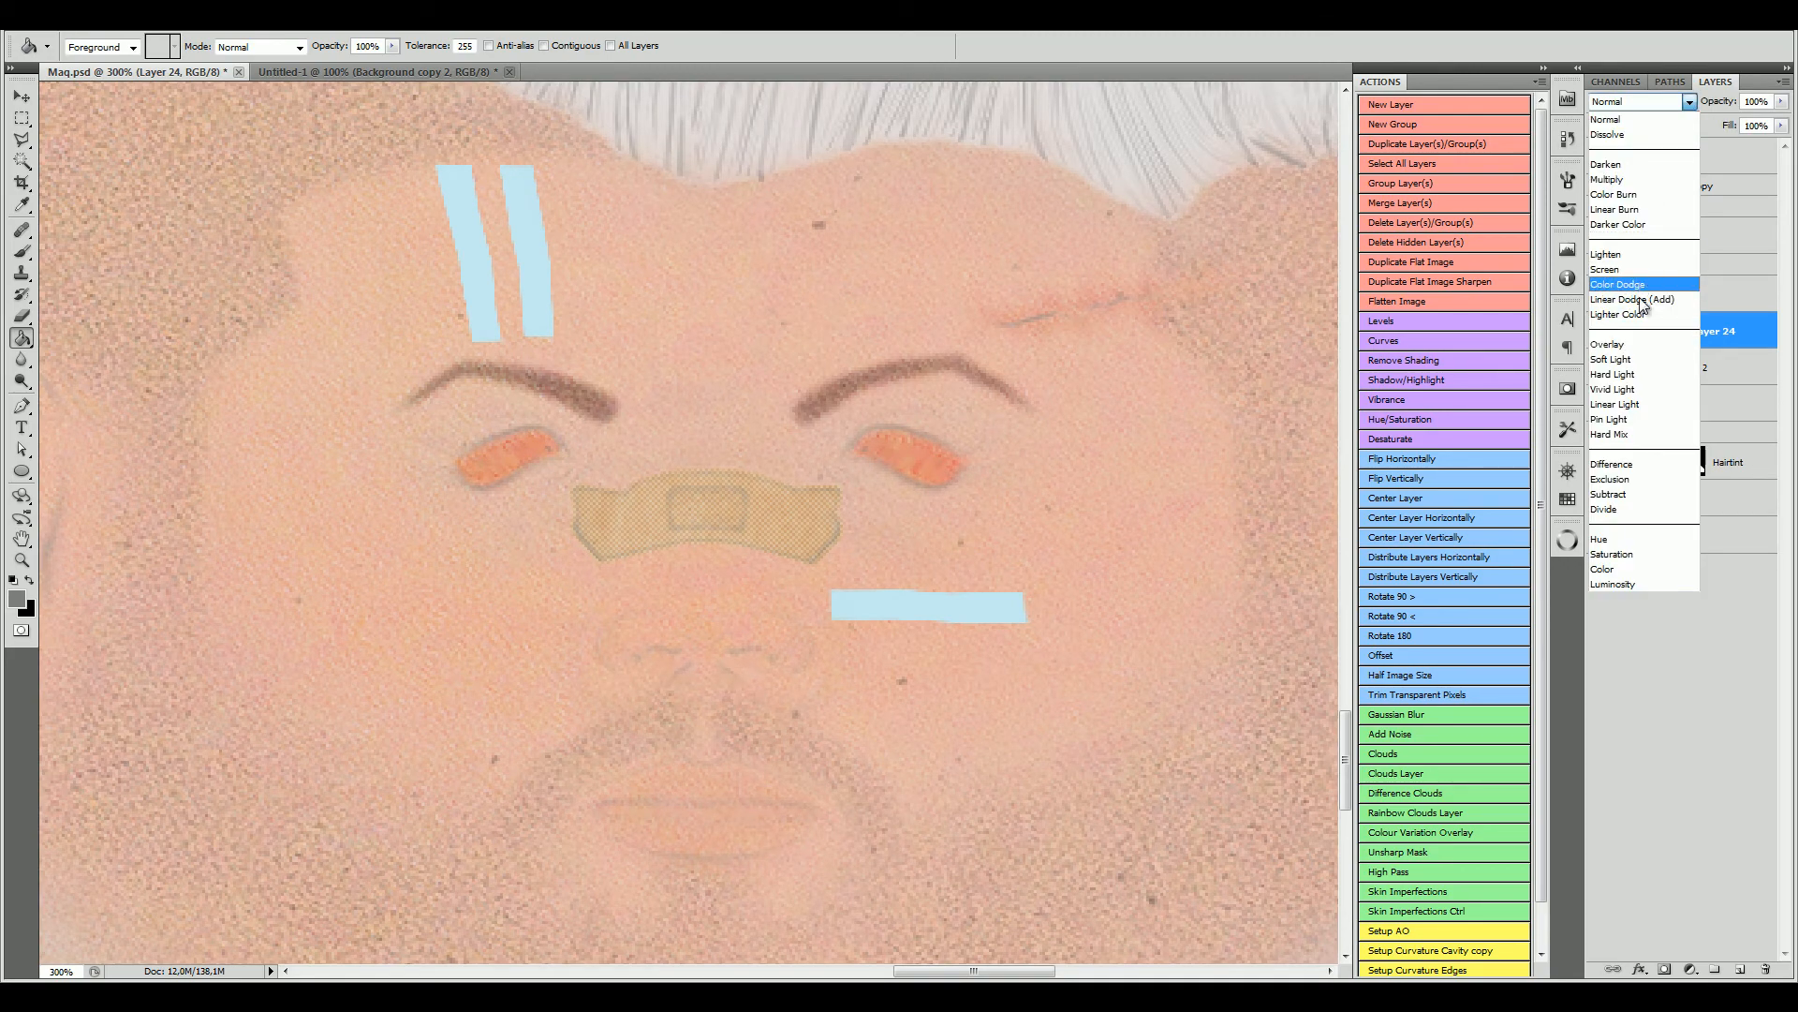
left_click(1642, 292)
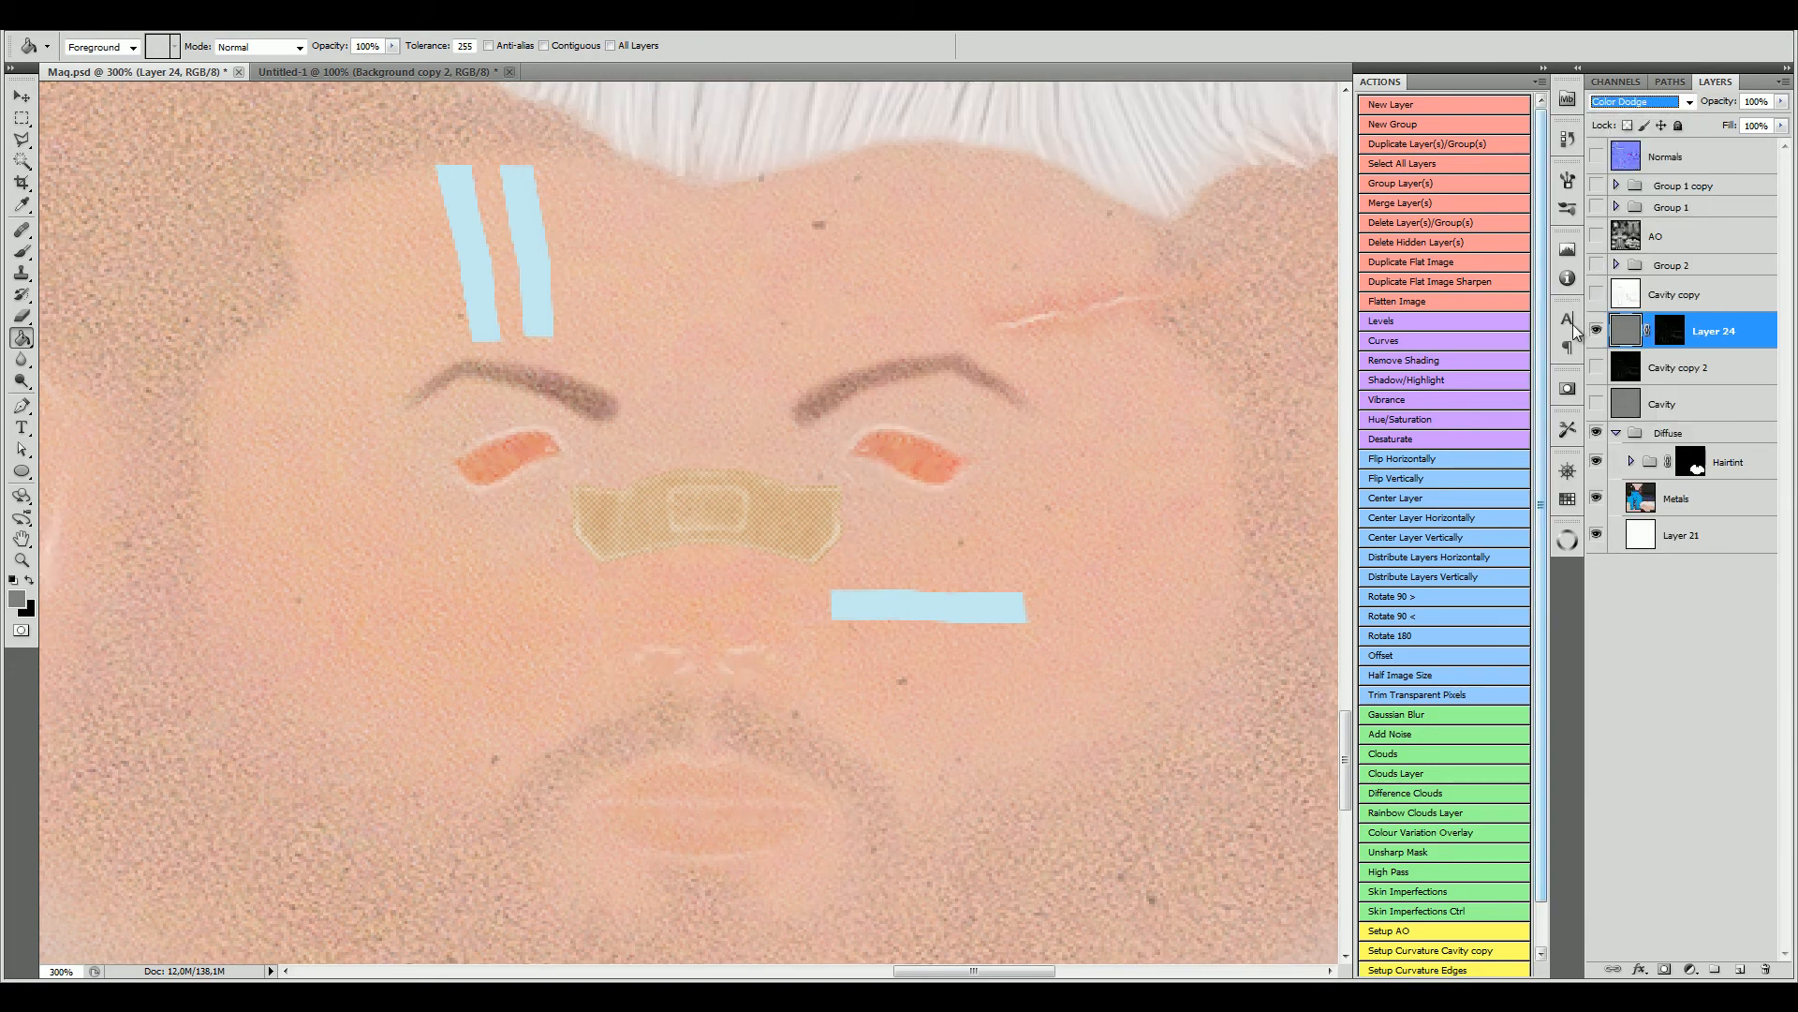
left_click(1689, 100)
left_click(1653, 300)
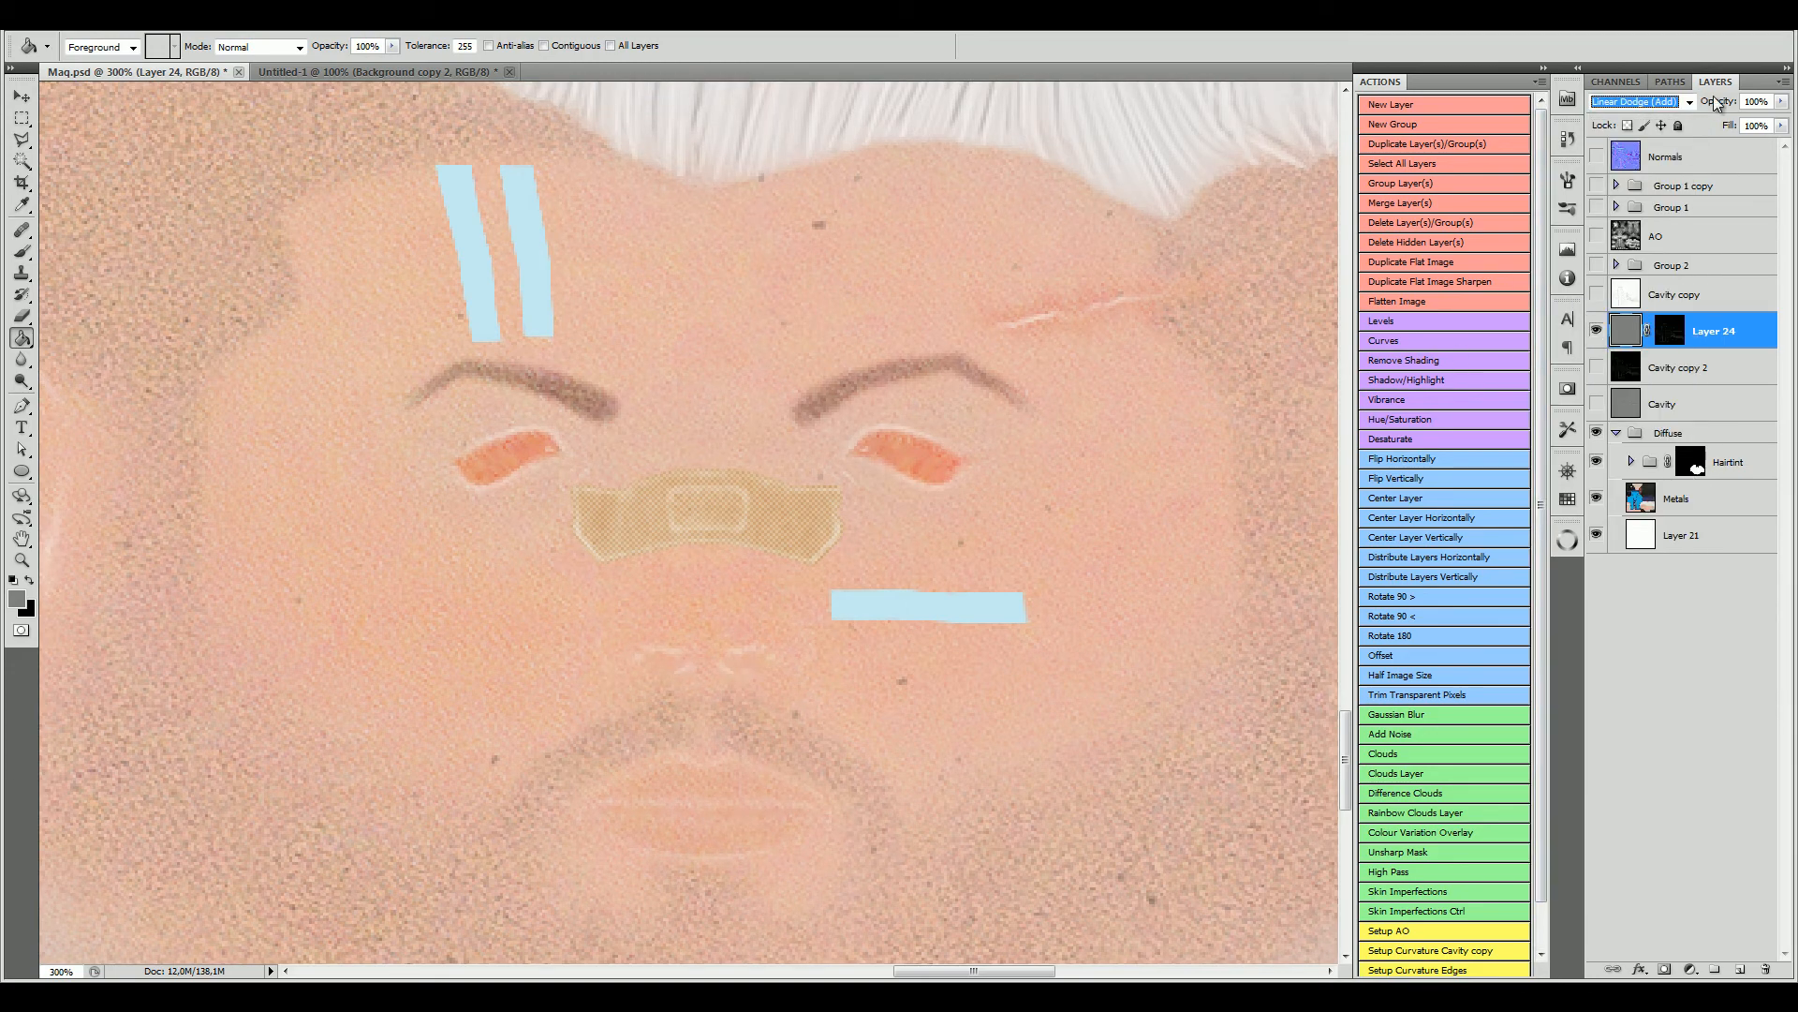
key("Tab")
Step: Duplicate Layer 24 and set the duplicate to Color Dodge at 30% opacity
left_click(1395, 143)
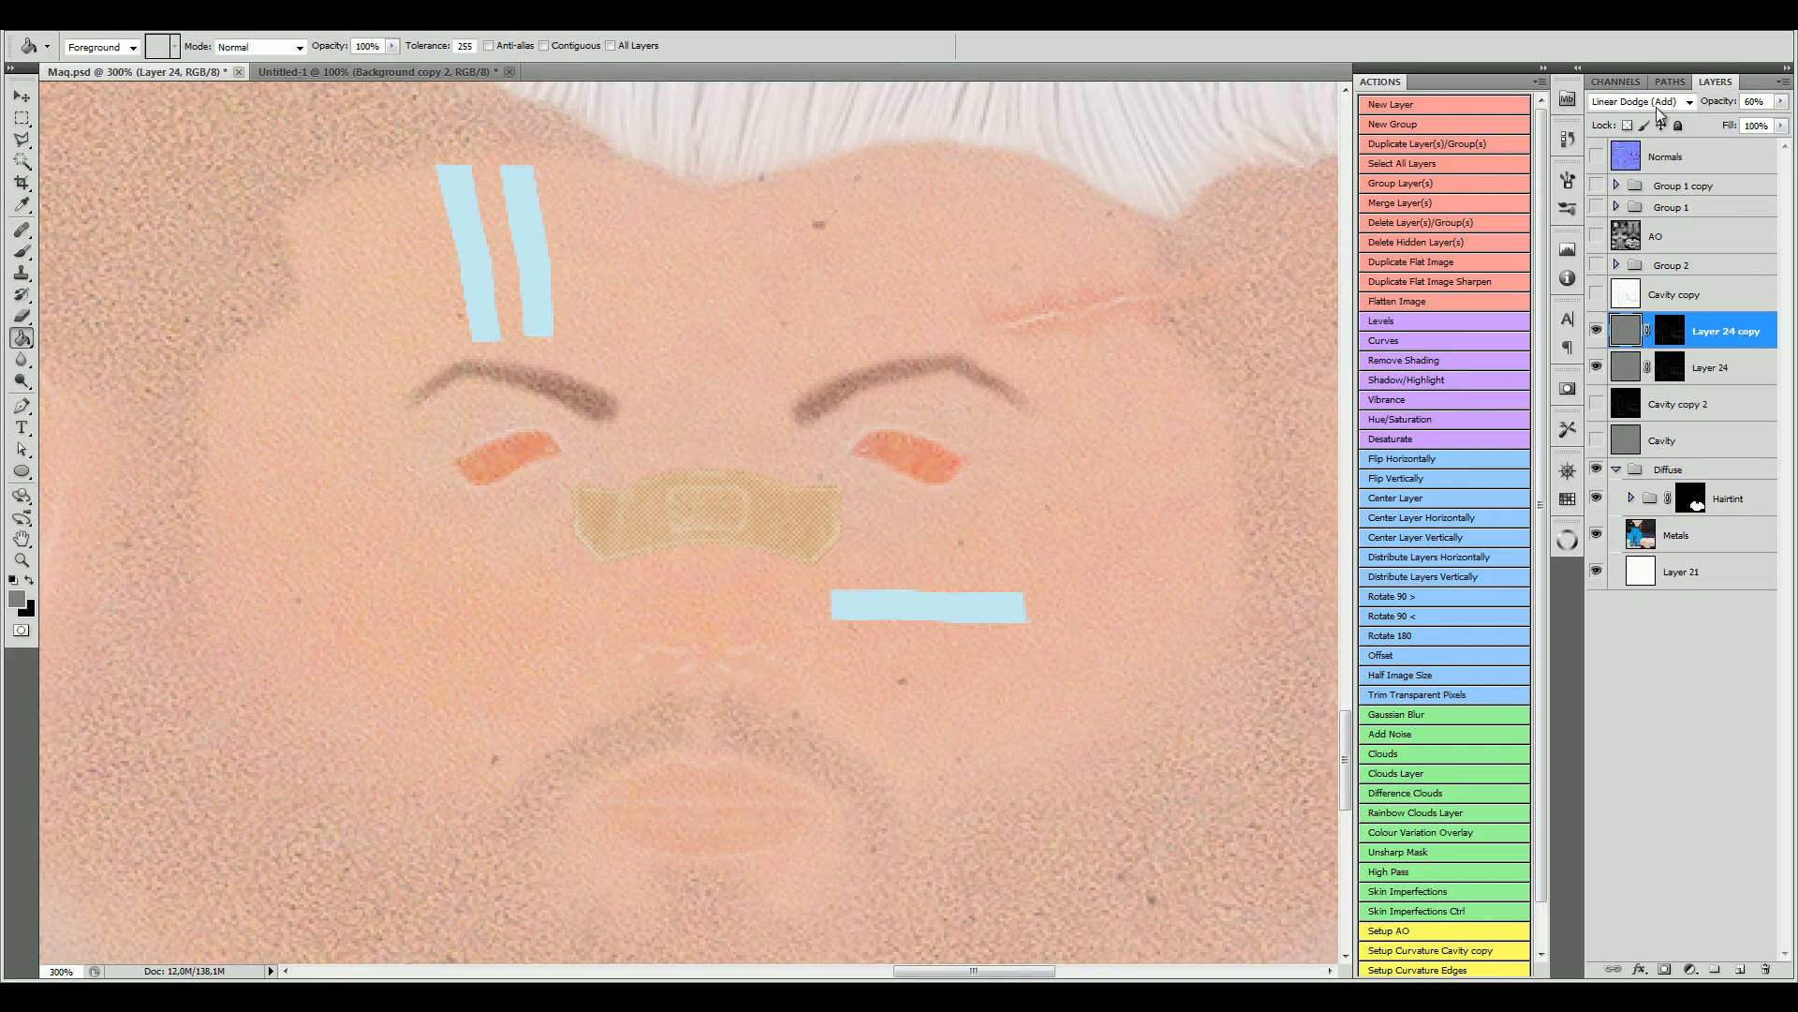
left_click(1656, 103)
left_click(1630, 285)
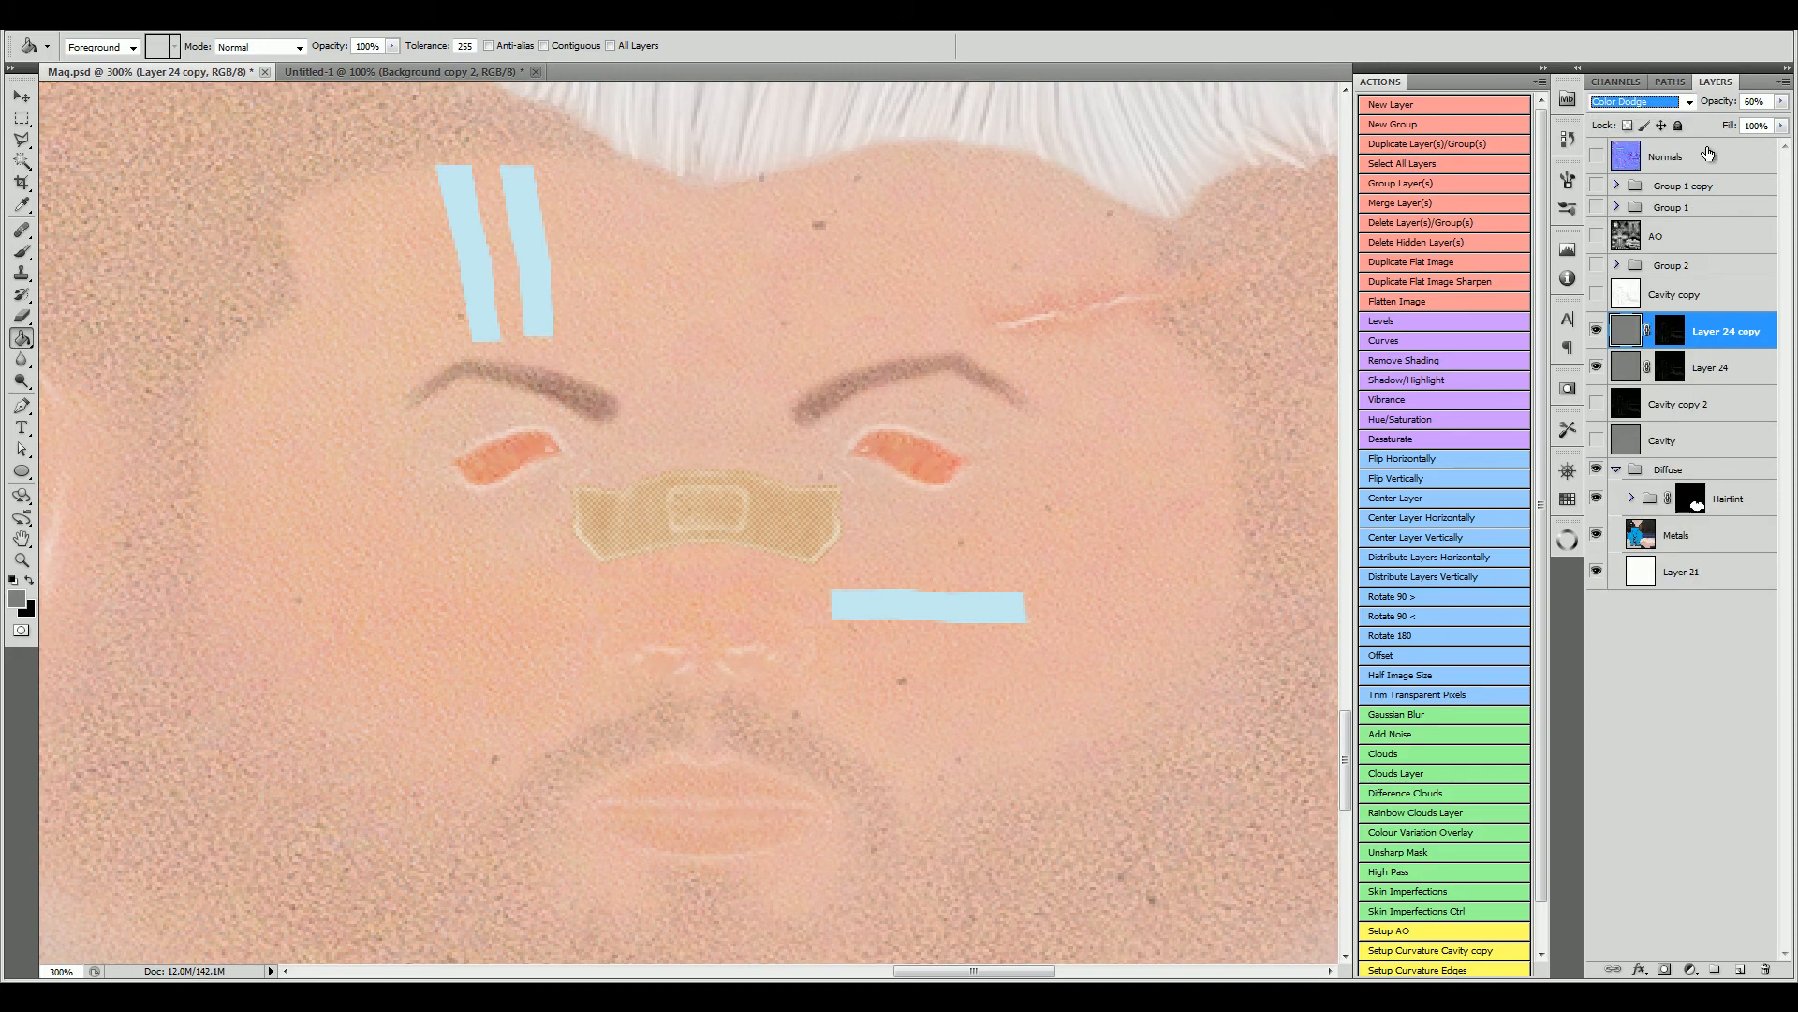
Step: Duplicate Layer 24 copy, set the duplicate to Multiply at 10% opacity, and group the three masked highlight layers
left_click(1432, 146)
left_click(1664, 105)
left_click(1641, 177)
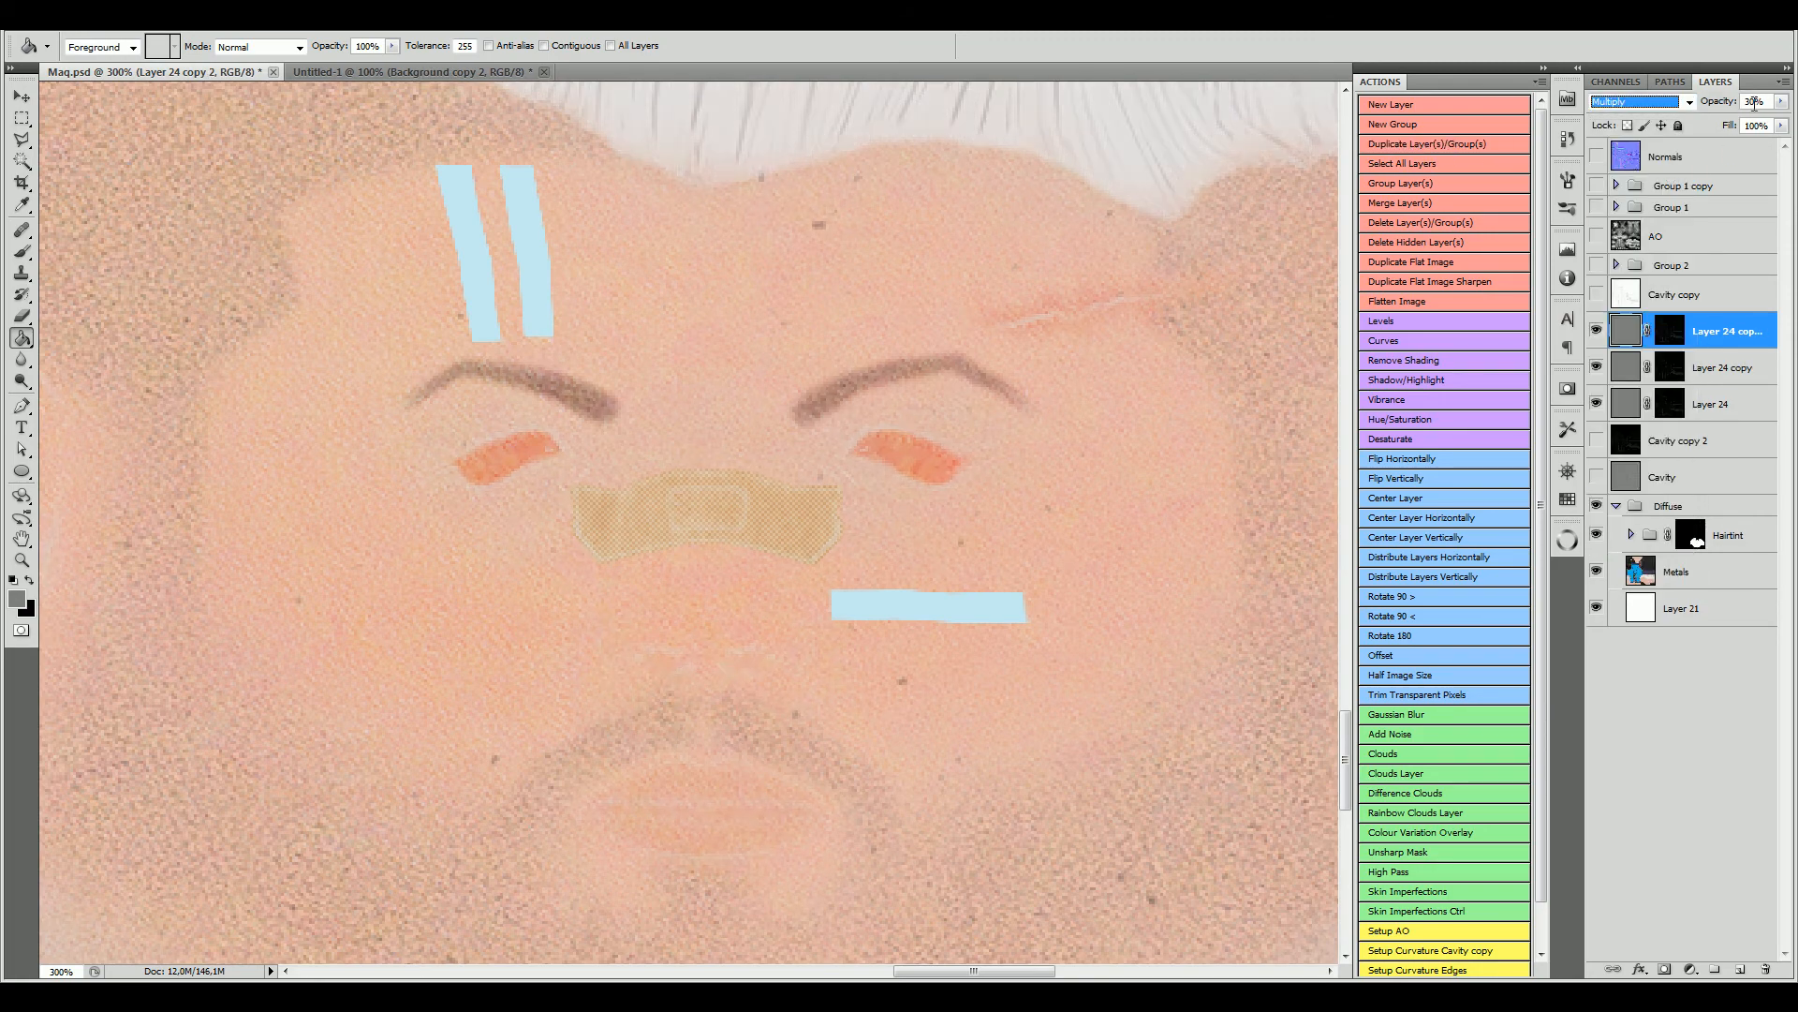
left_click_drag(1759, 102, 1476, 104)
type("10")
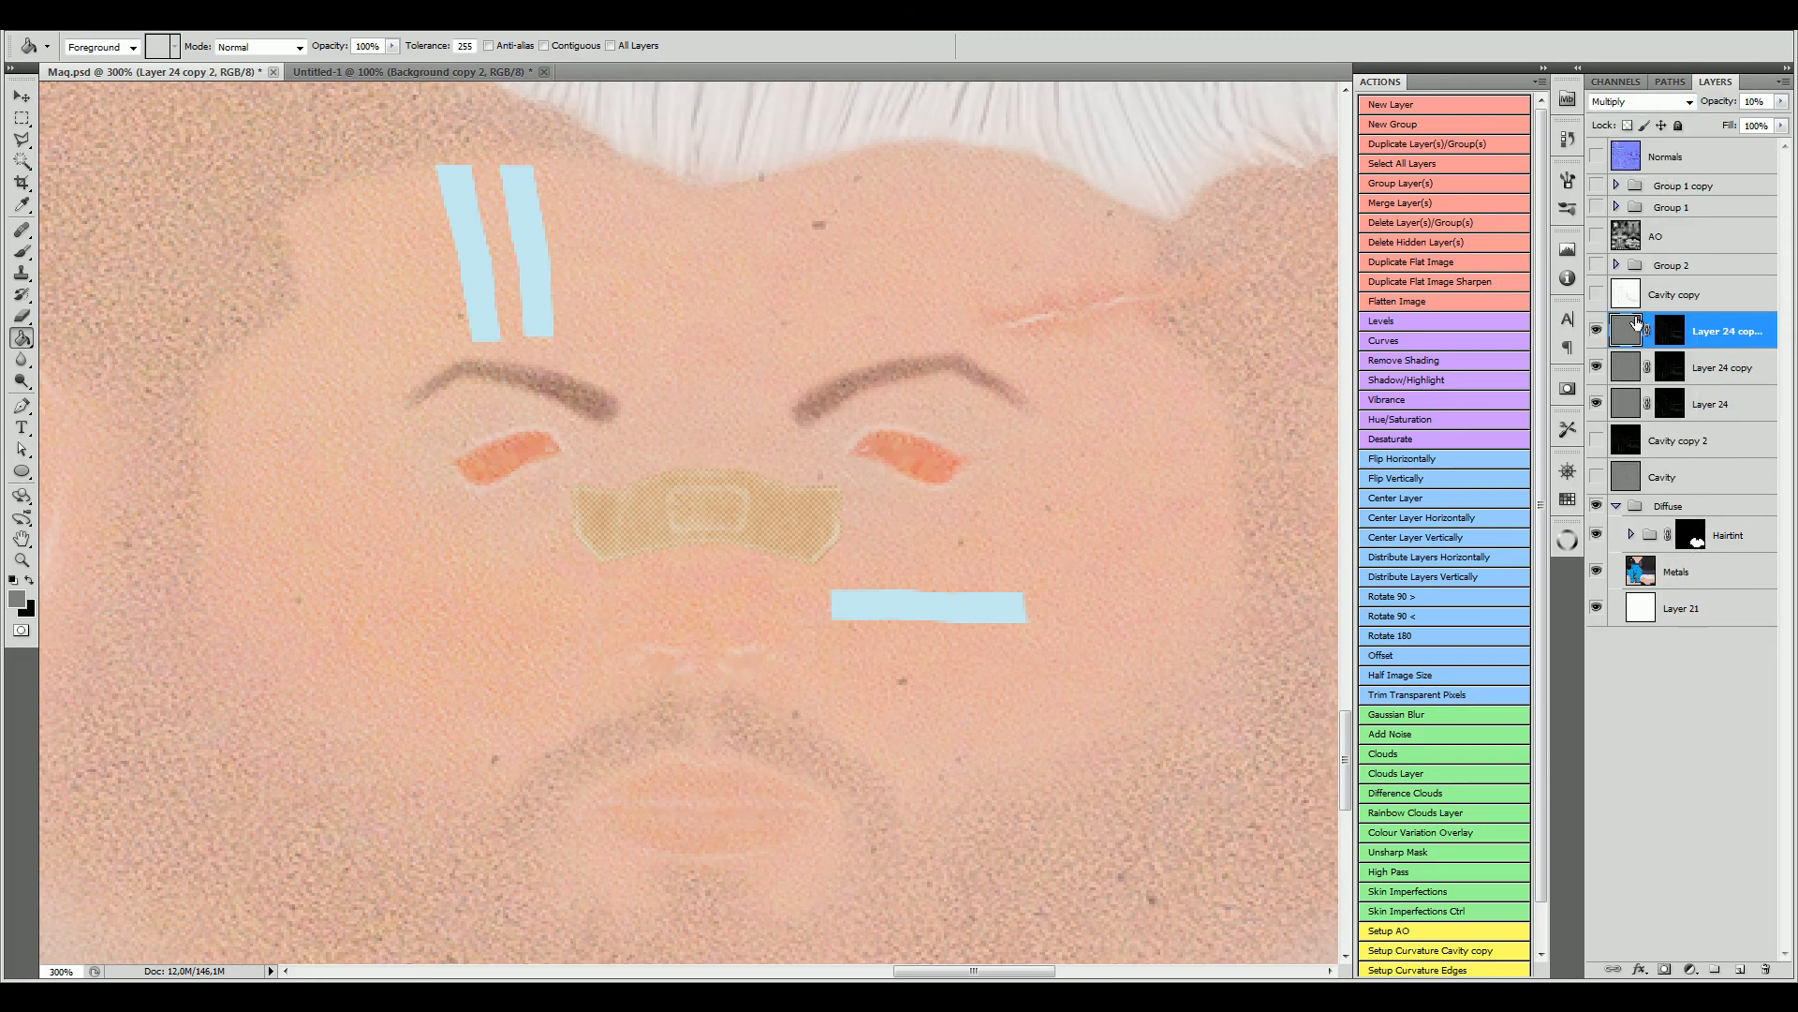
left_click(1630, 404, "shift")
key("ctrl+g")
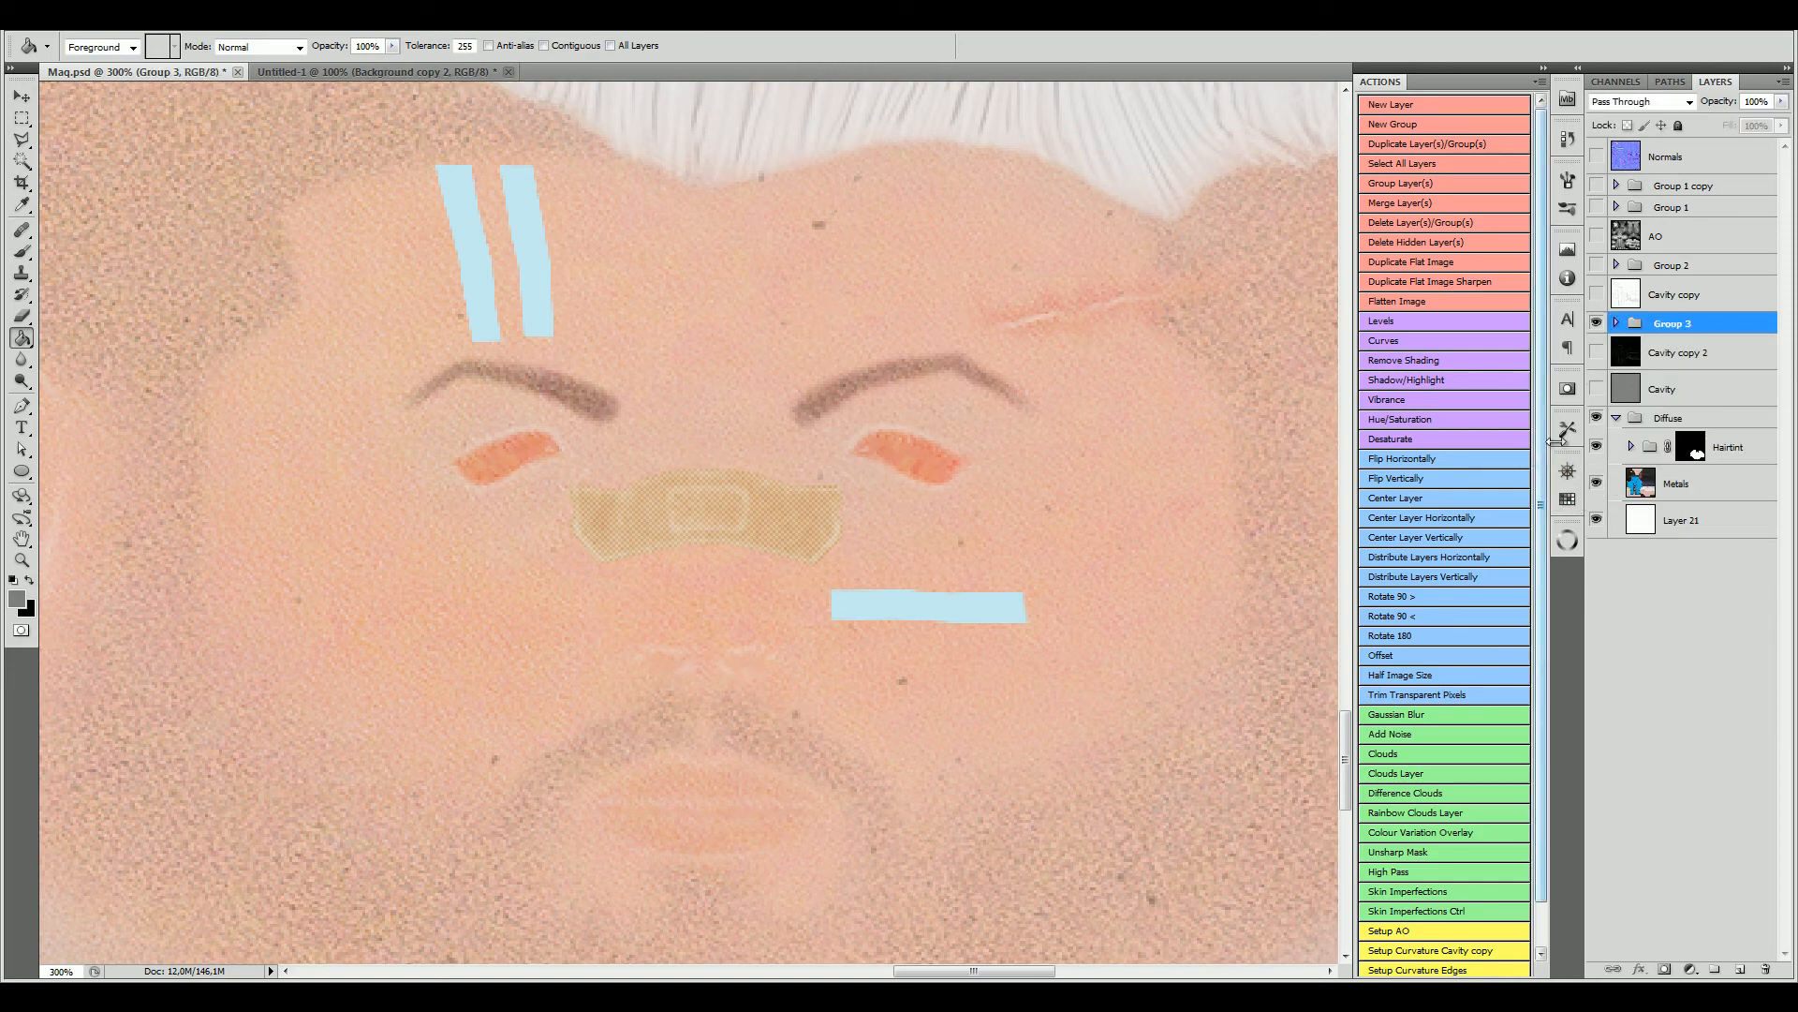
Step: Compare the character's face and ear texture with the Group 3 highlights turned off and on
left_click(1596, 326)
left_click(1597, 324)
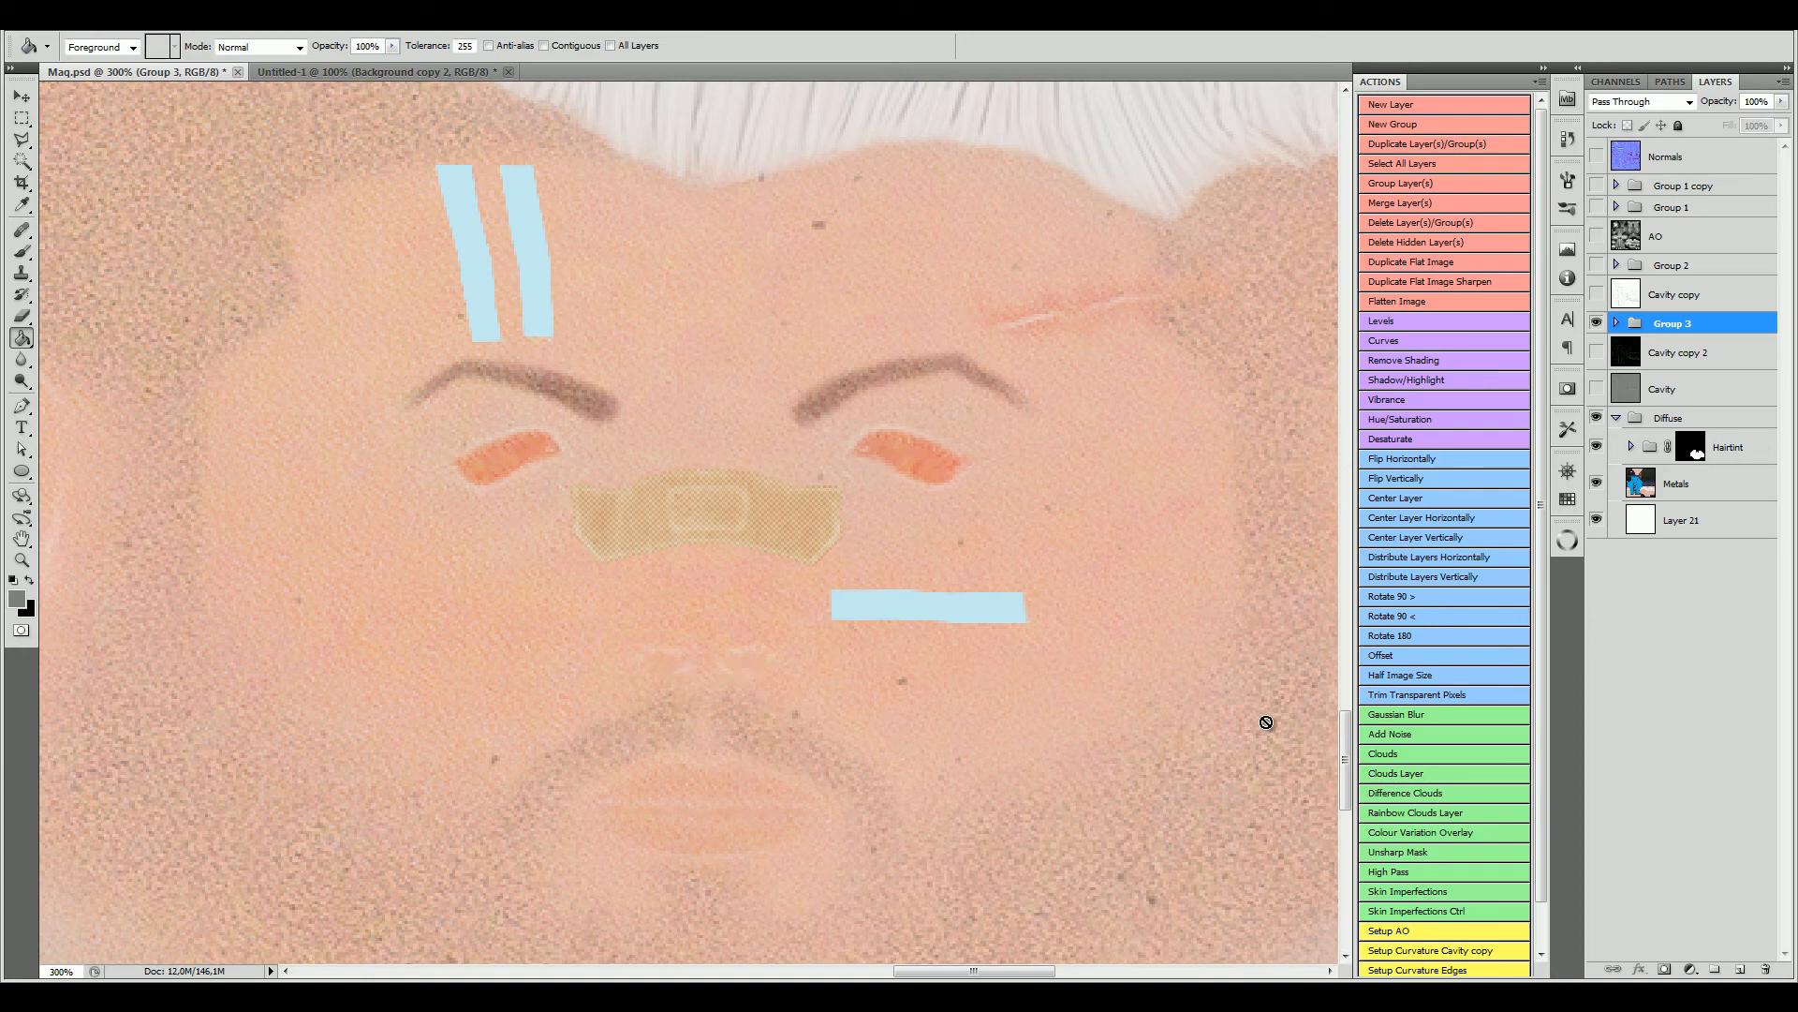
left_click_drag(933, 971, 833, 979)
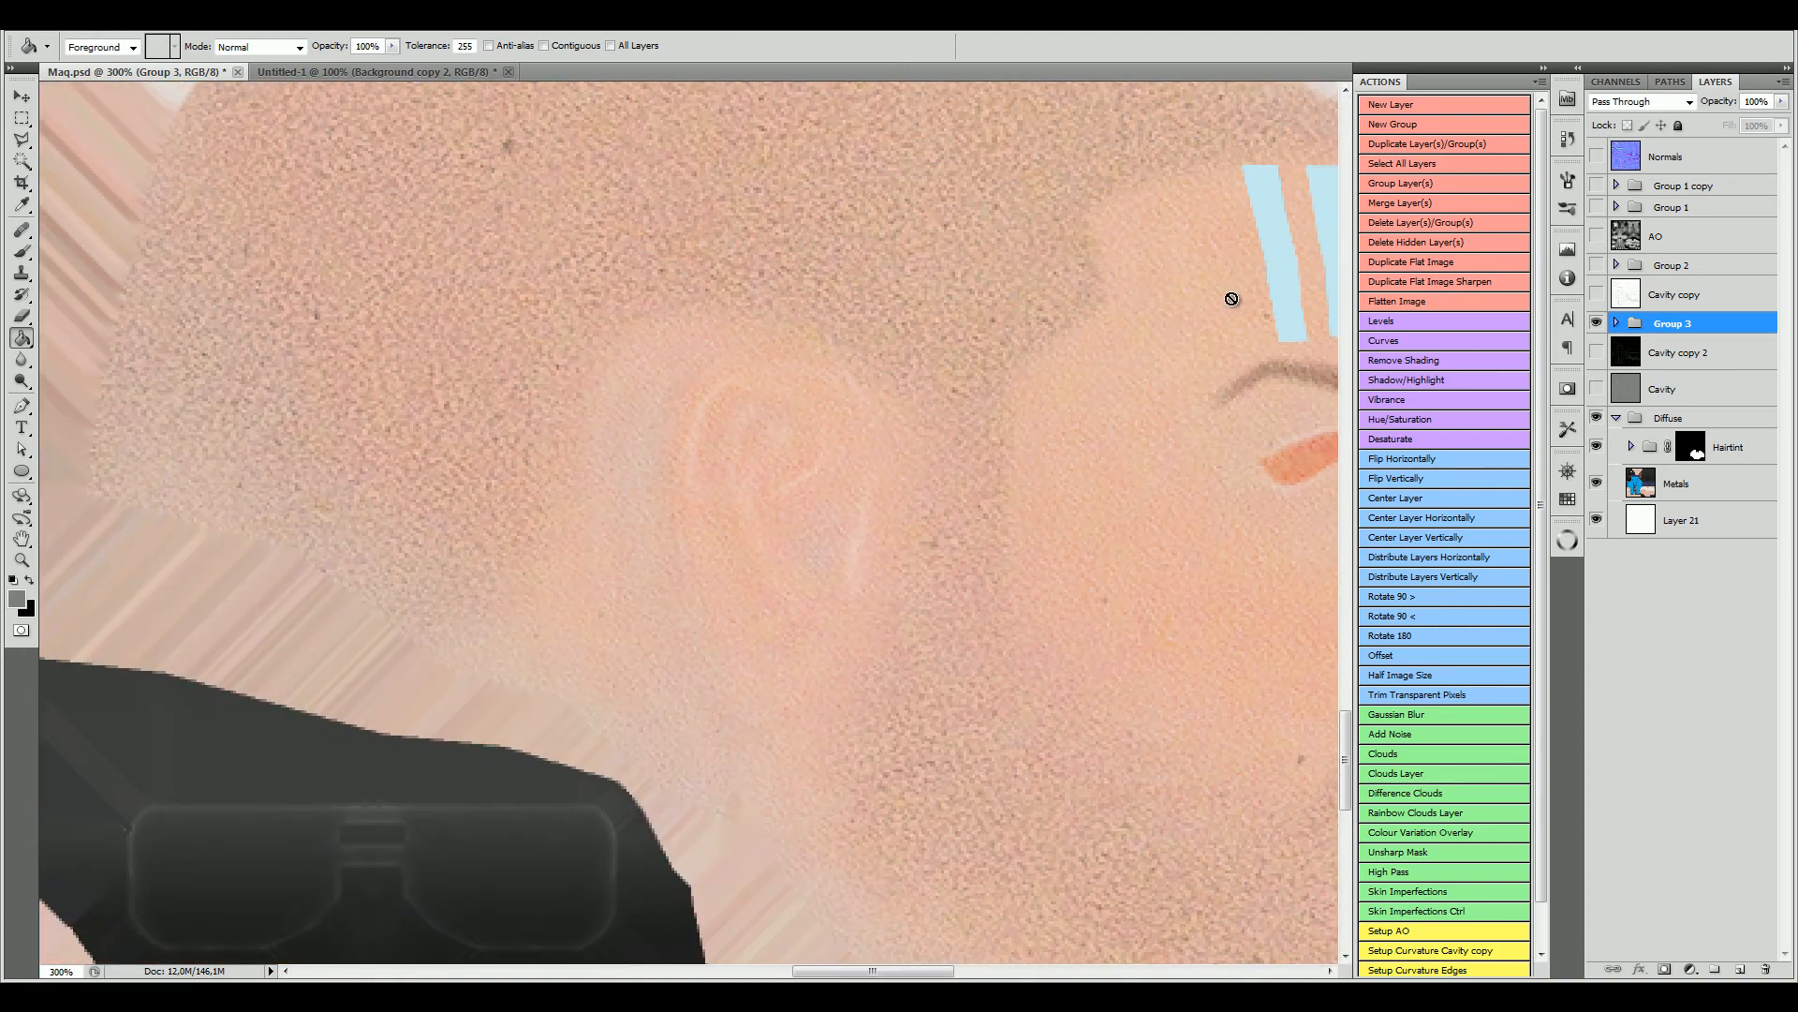
left_click(1596, 325)
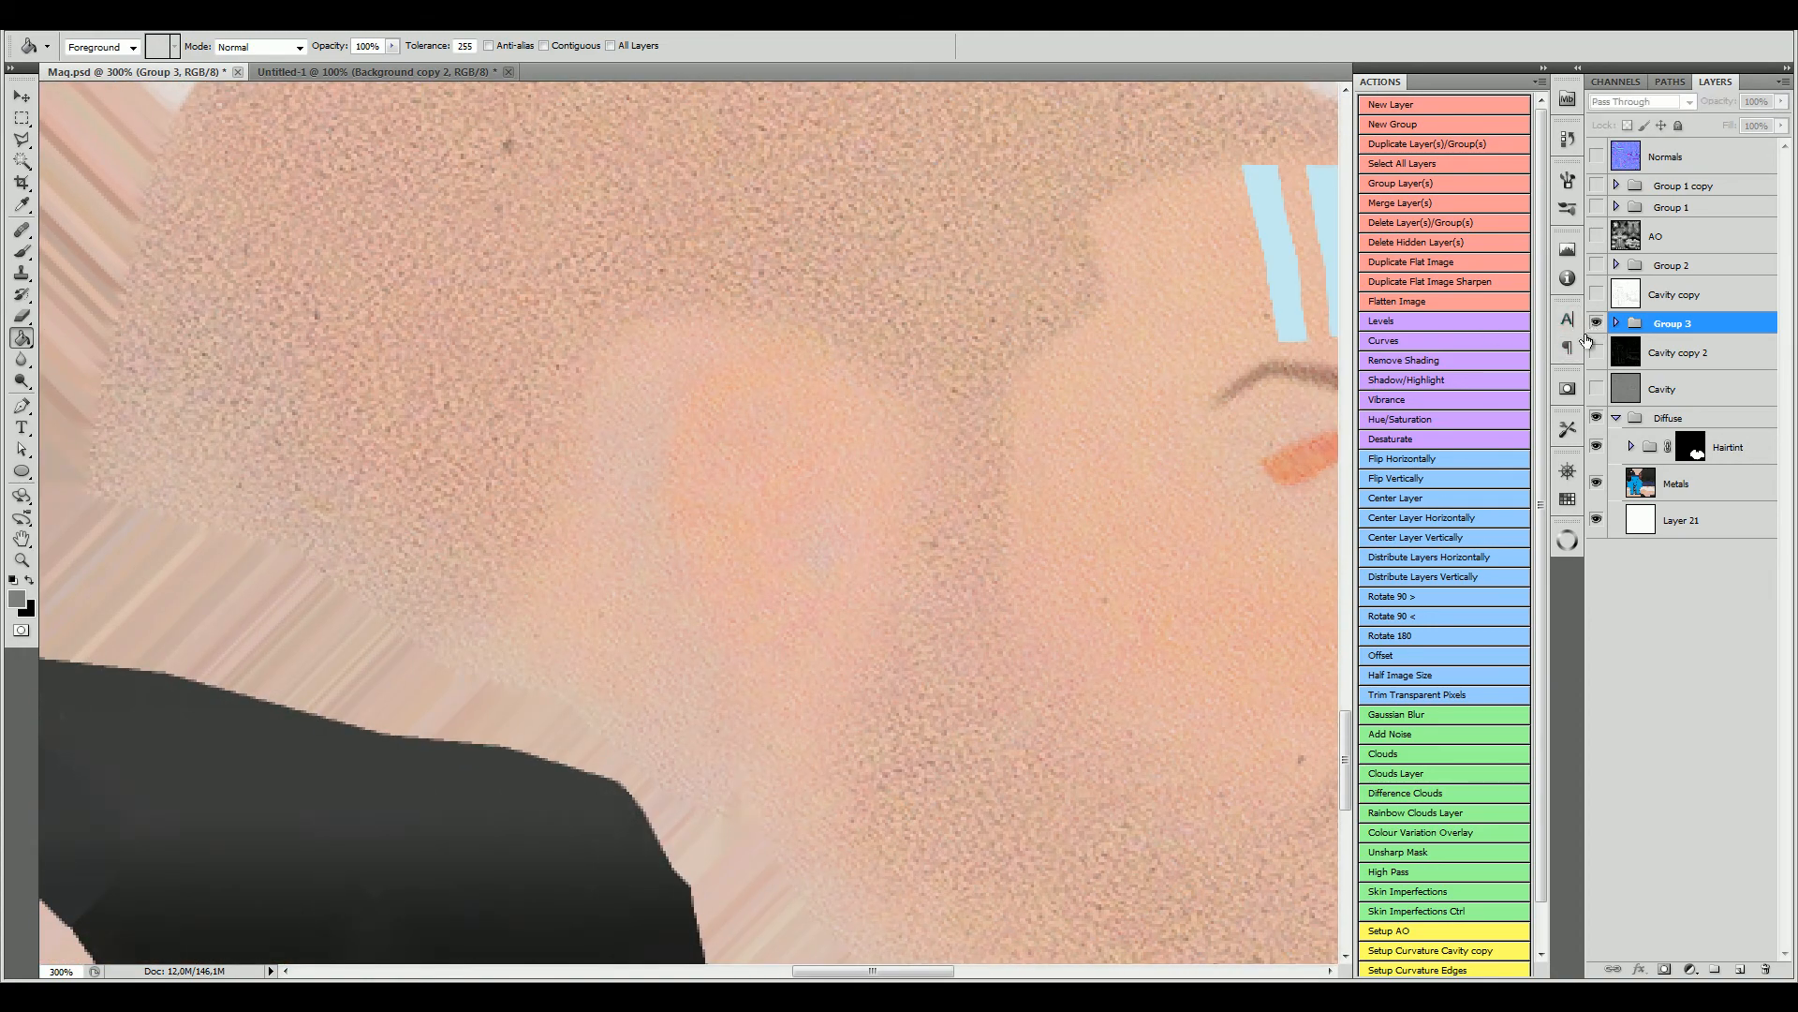
left_click(1597, 324)
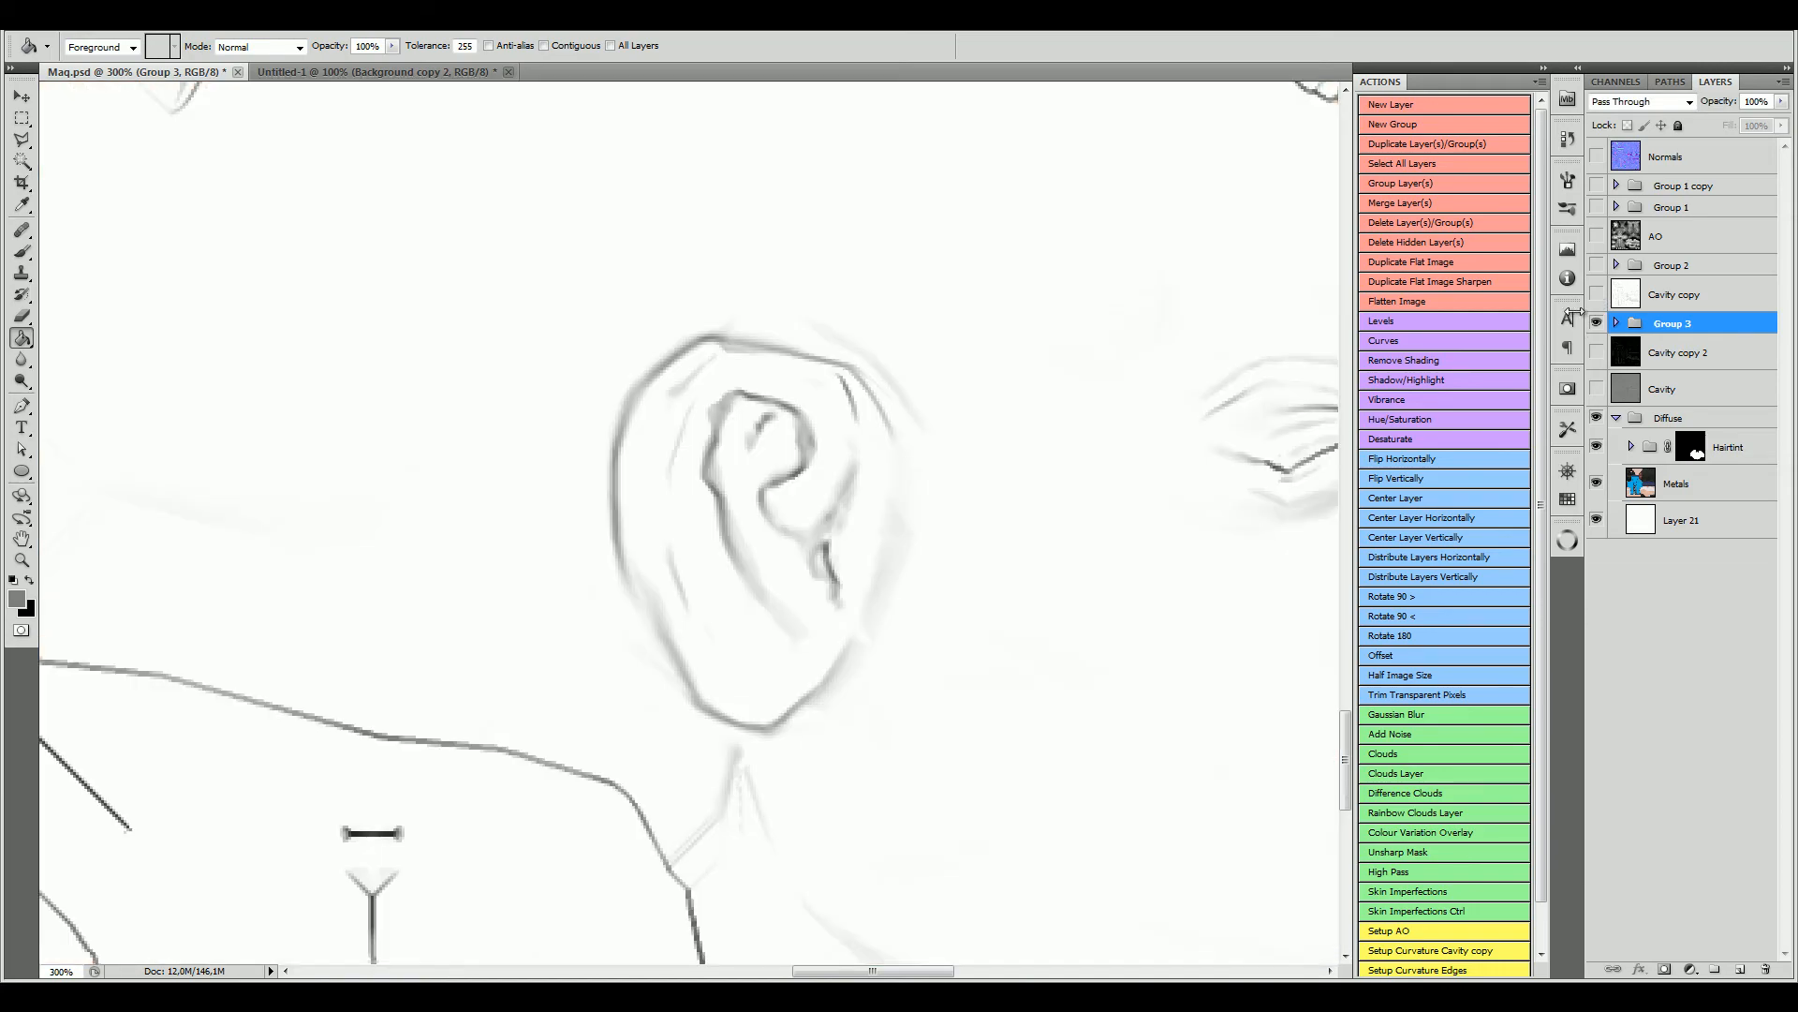
Step: Show Group 2 and Group 1, move Group 3 above Group 1, and review the combined shading across the head texture
left_click(1596, 264)
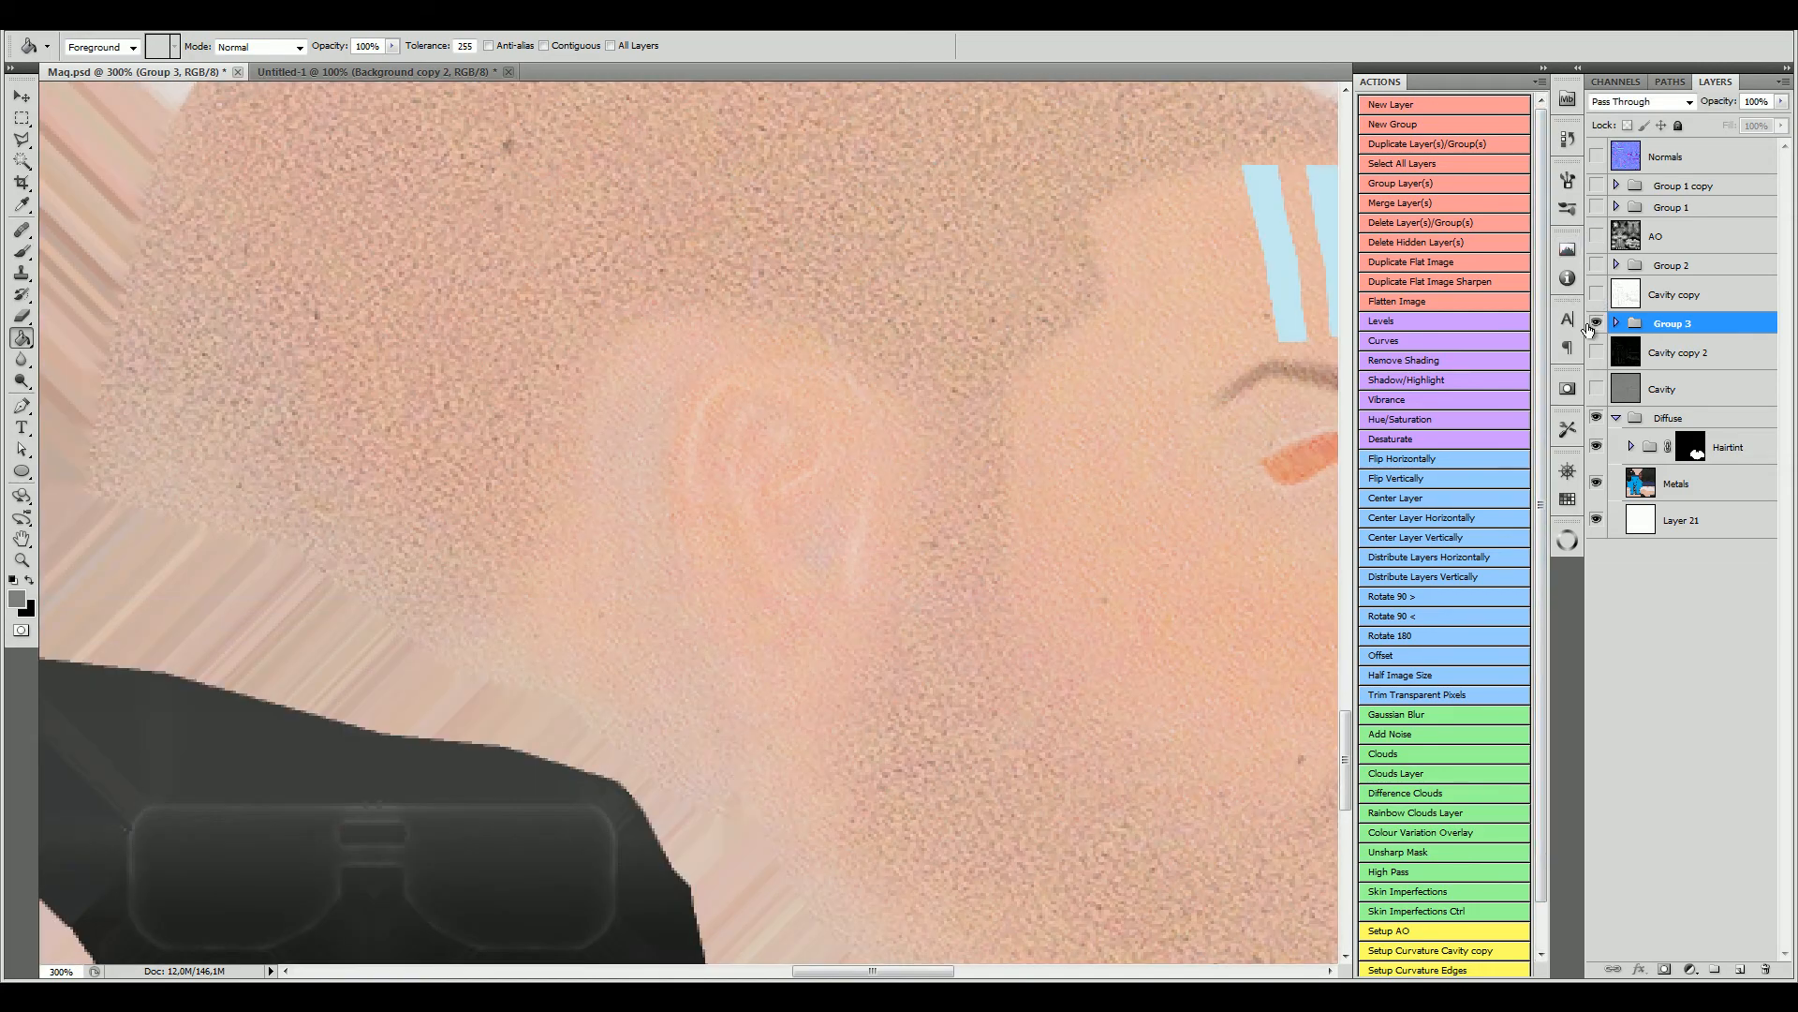
left_click_drag(1260, 503, 969, 476)
left_click(1598, 208)
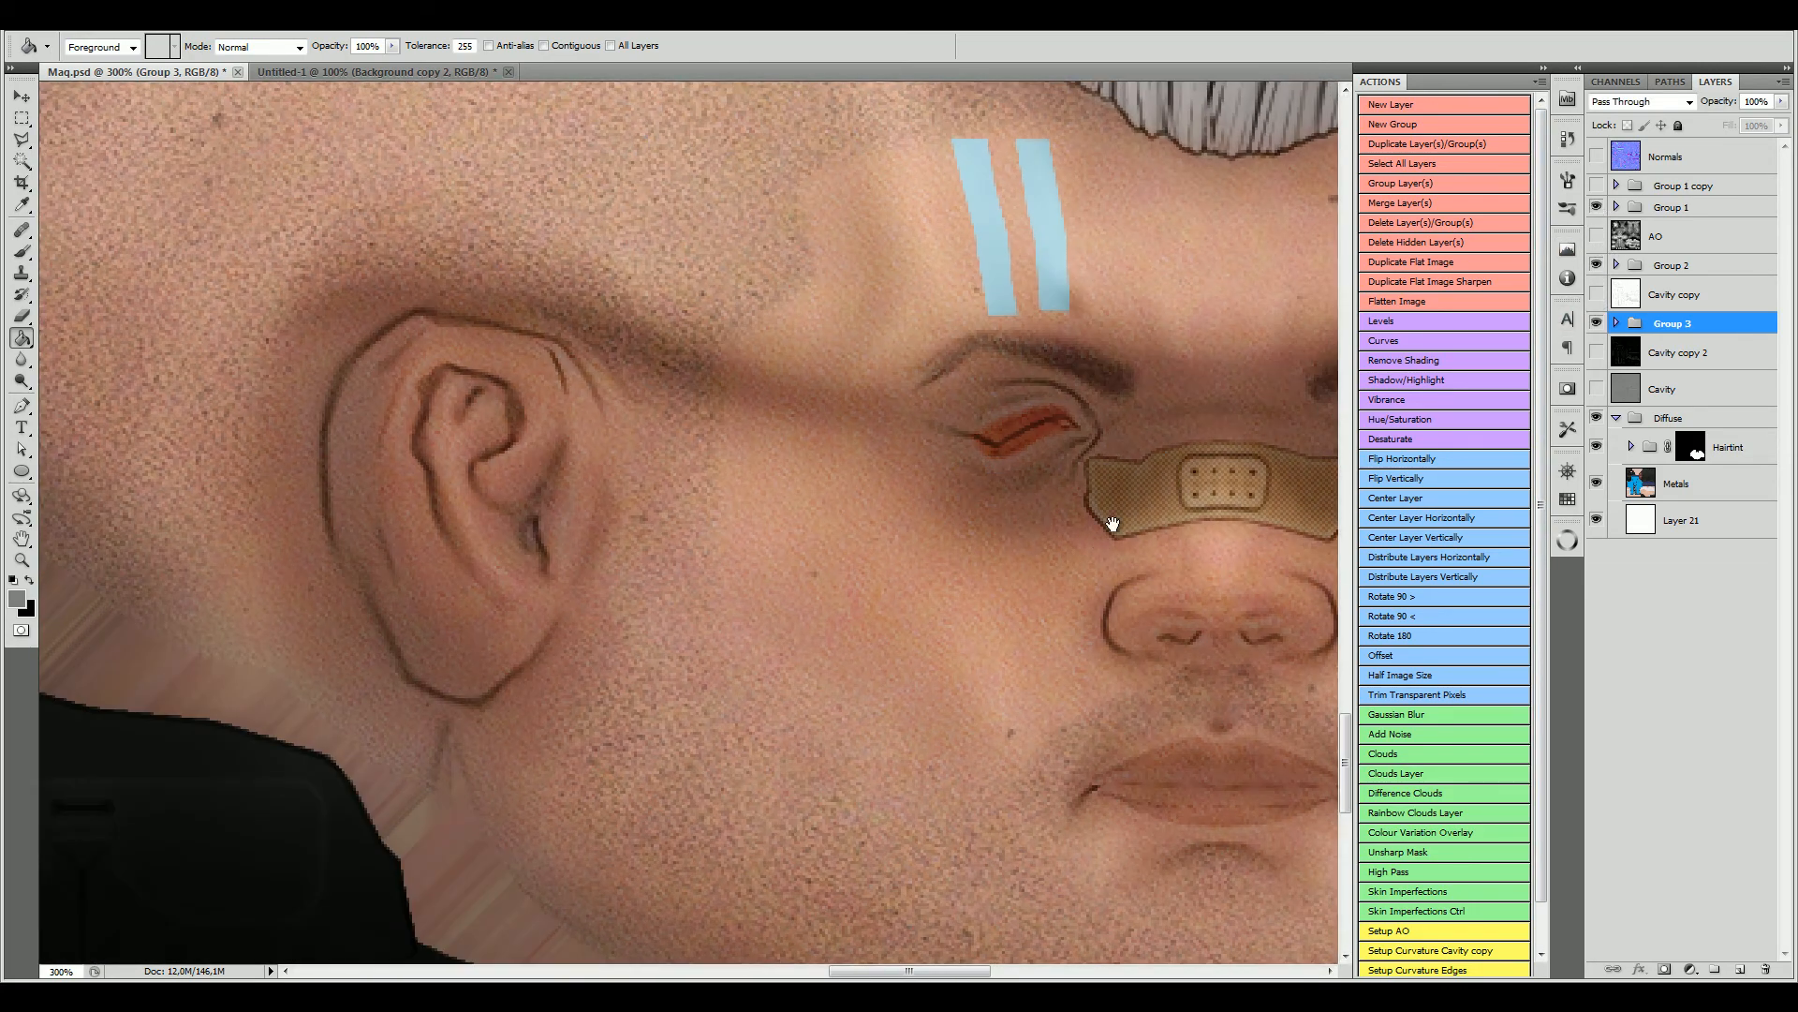
left_click_drag(1706, 327, 1727, 196)
left_click_drag(1161, 535, 785, 534)
left_click(1078, 401, "alt")
left_click(23, 560)
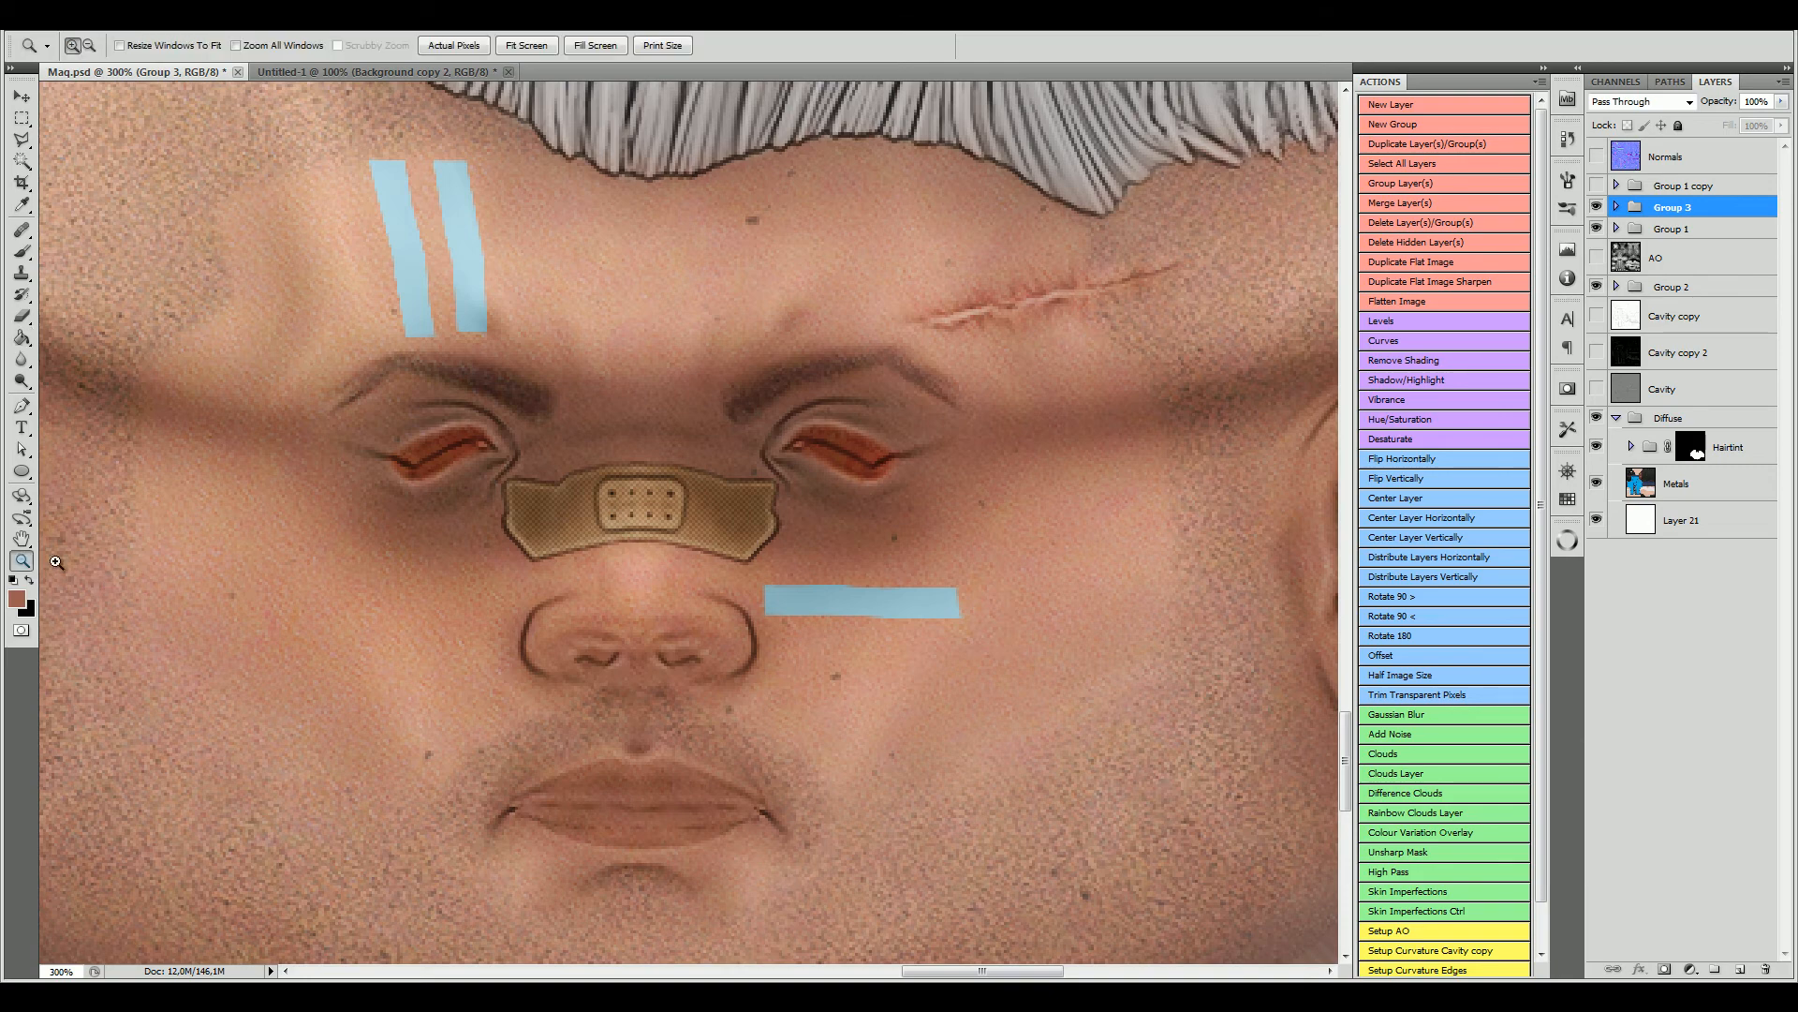
left_click(441, 471, "alt")
left_click(634, 508, "alt")
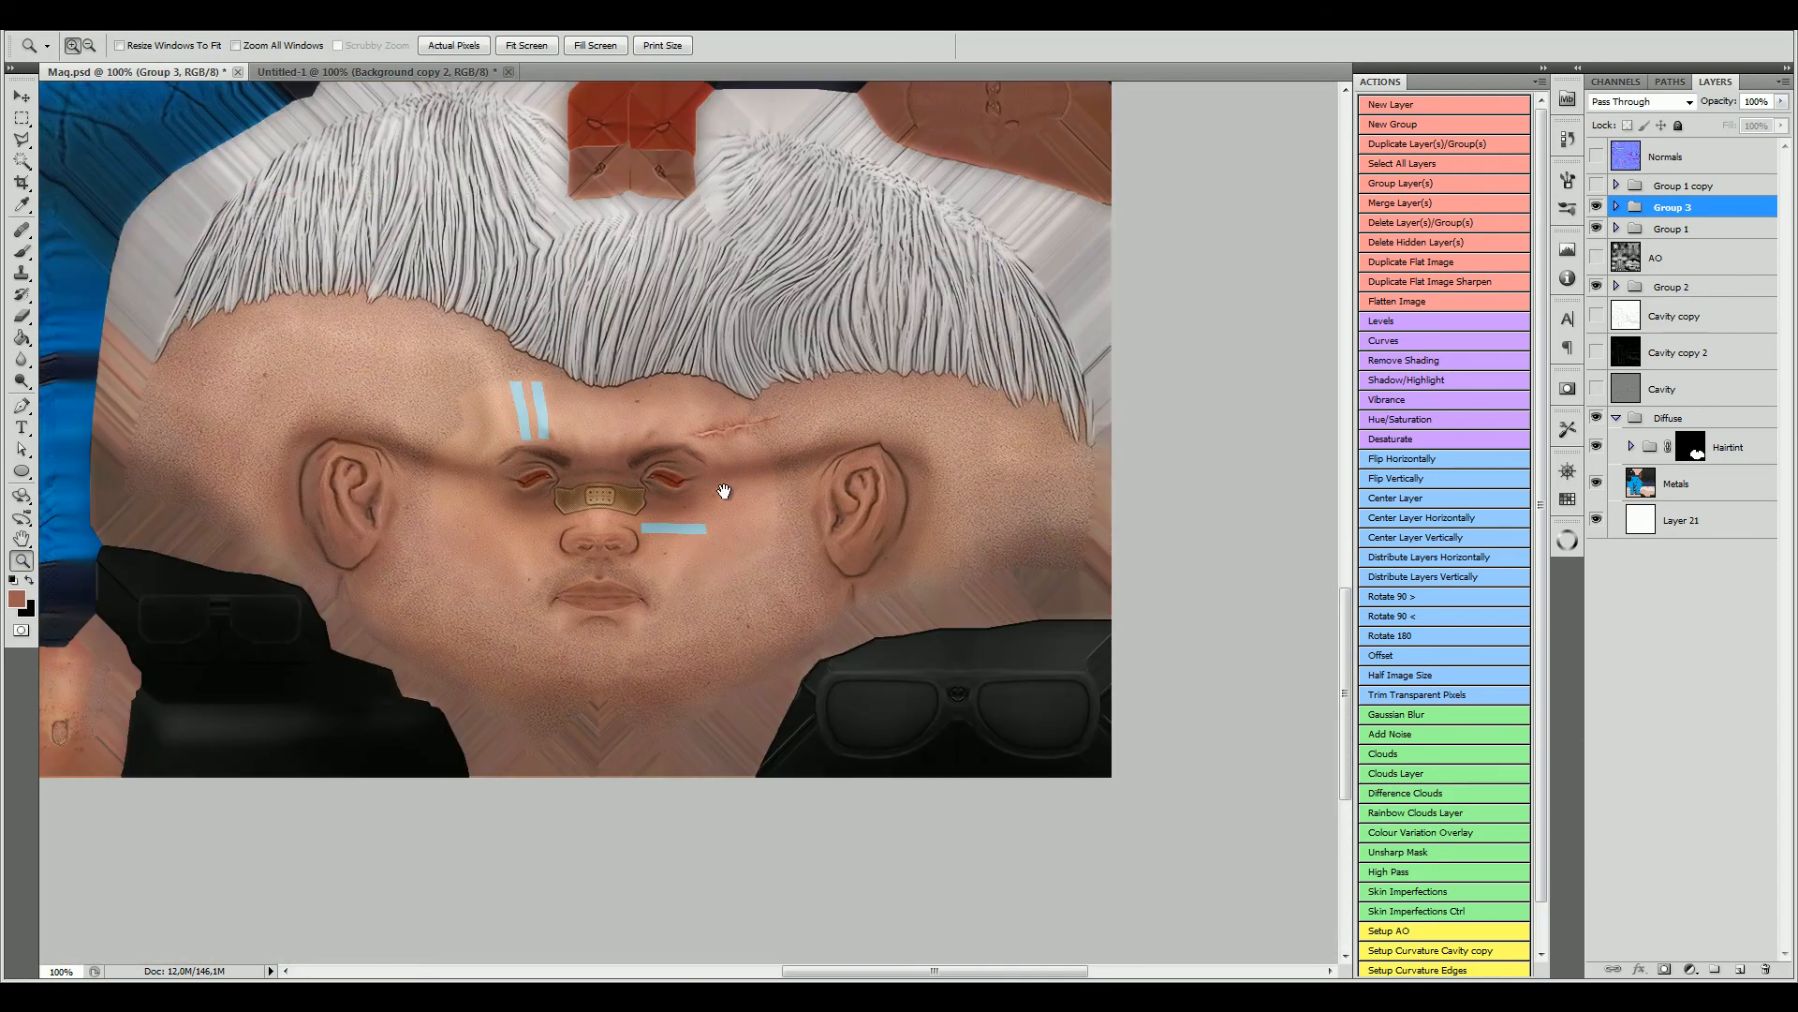
left_click_drag(725, 493, 784, 565)
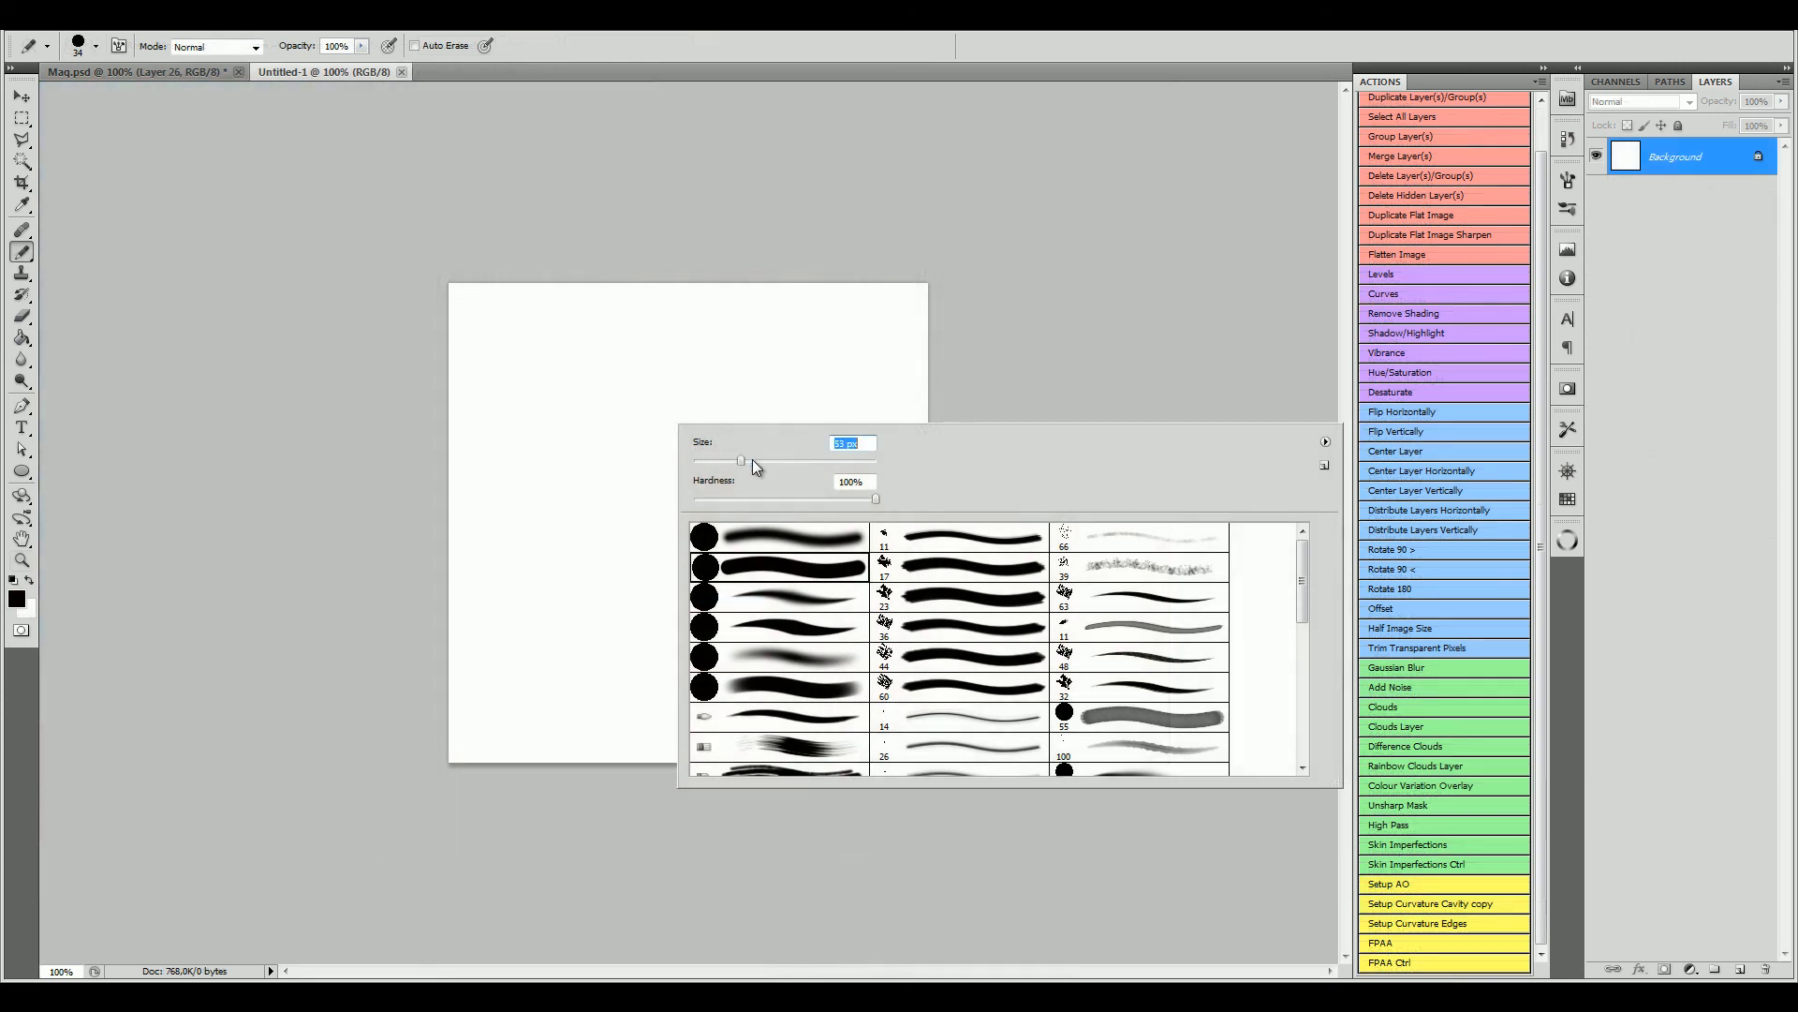
Step: Set the Pencil to a hard, tapering tip at 60 px and draw a winding black stroke across the white canvas
left_click_drag(751, 462, 769, 460)
left_click(749, 460)
left_click(758, 121)
right_click(539, 421)
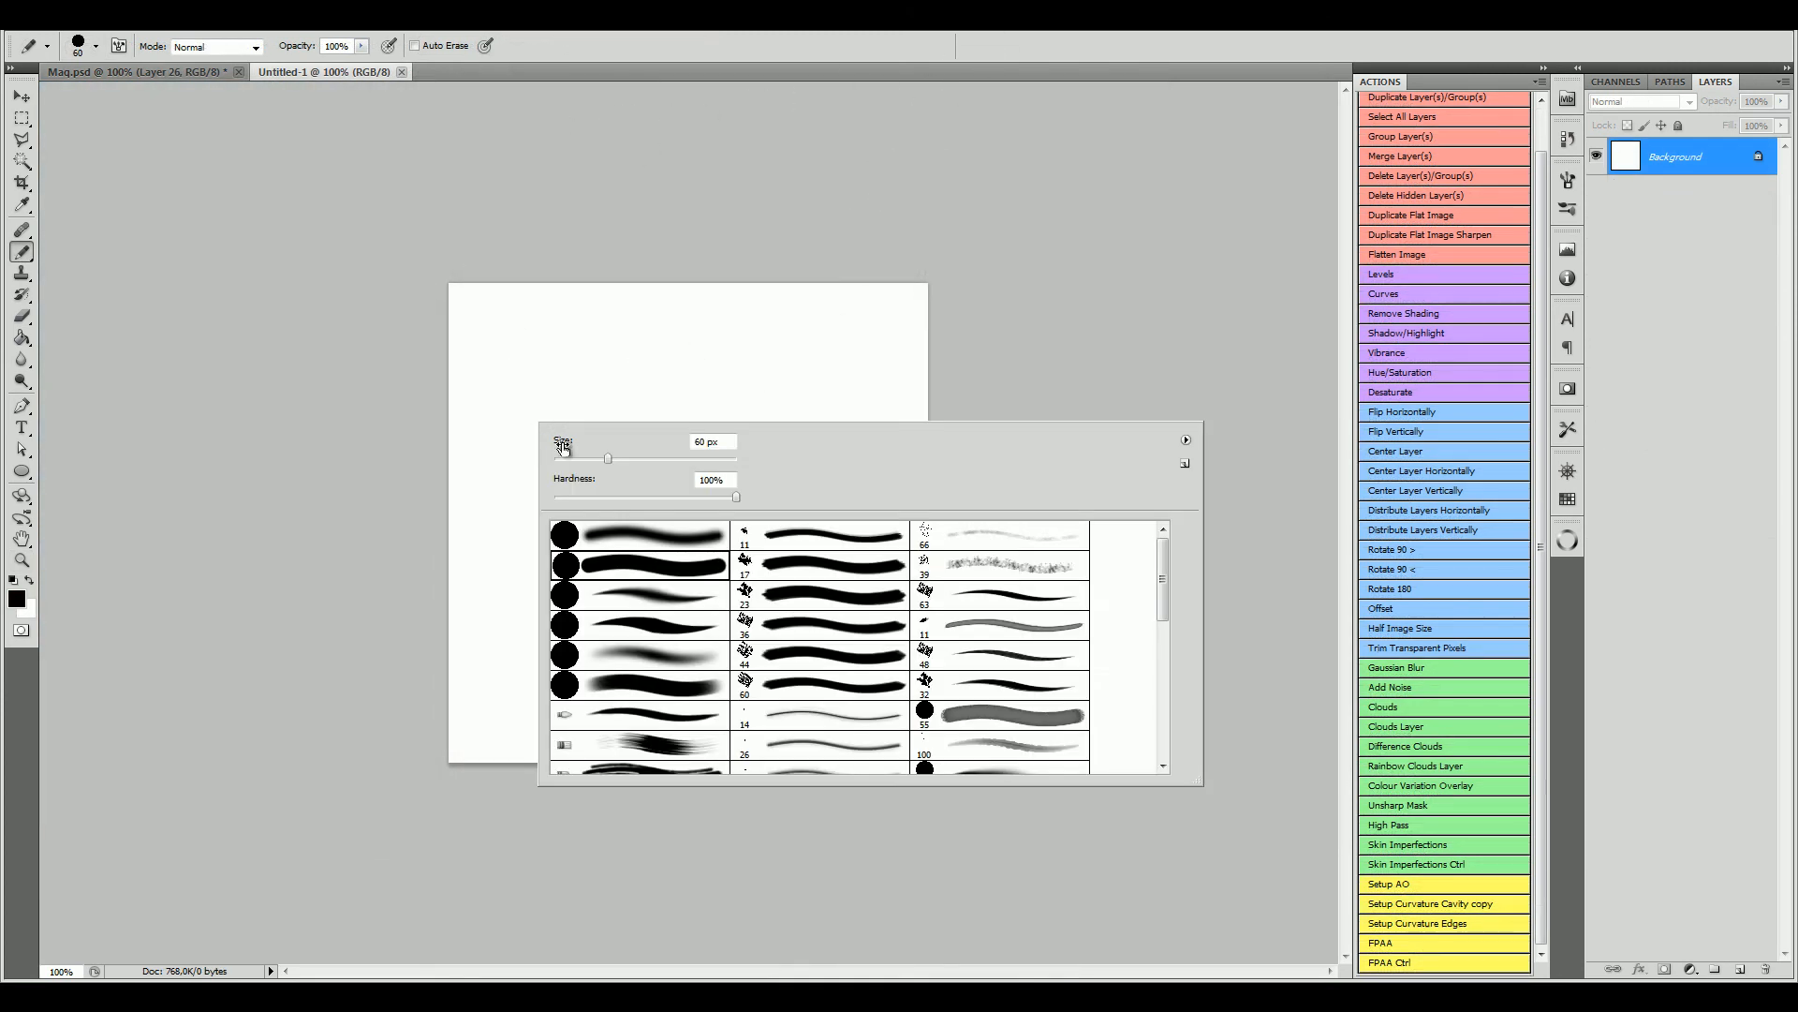
double_click(667, 630)
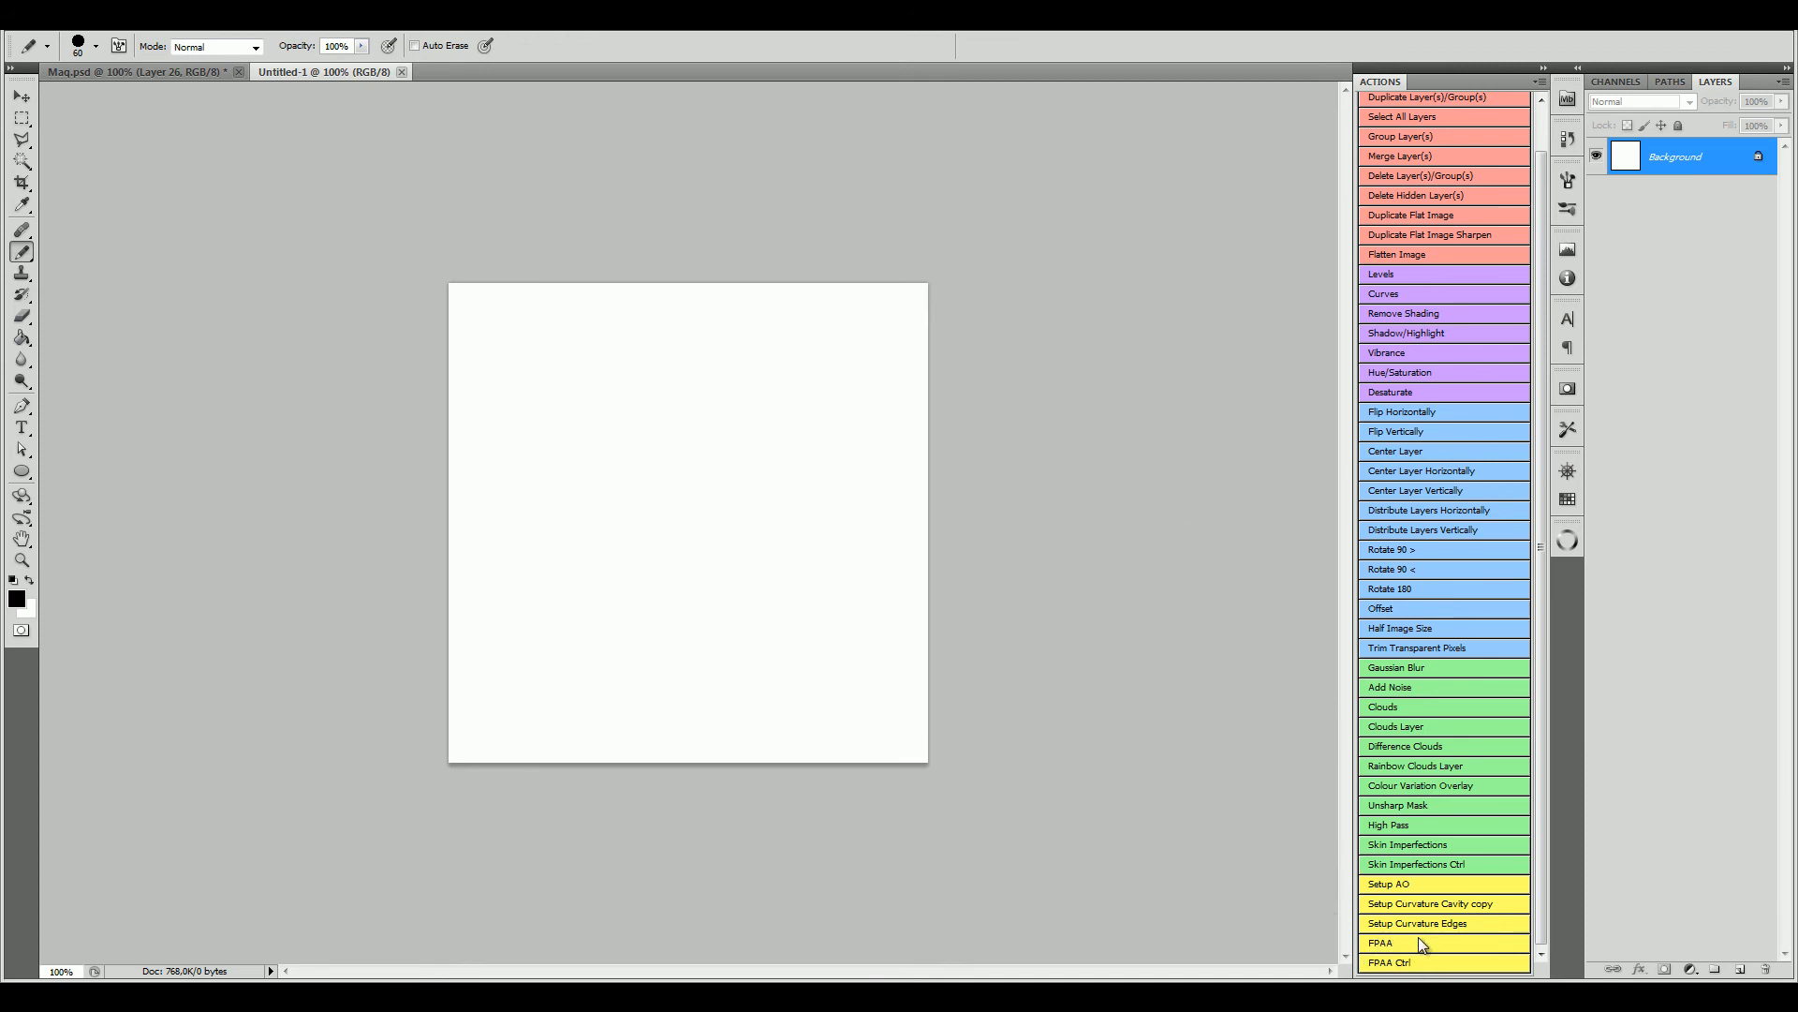
mouse_move(543, 618)
left_mouse_down()
mouse_move(522, 563)
mouse_move(666, 539)
mouse_move(660, 408)
mouse_move(773, 483)
mouse_move(698, 639)
mouse_move(837, 693)
left_mouse_up()
Step: Inspect the pencil stroke's jagged edges at 300% magnification
left_click(22, 559)
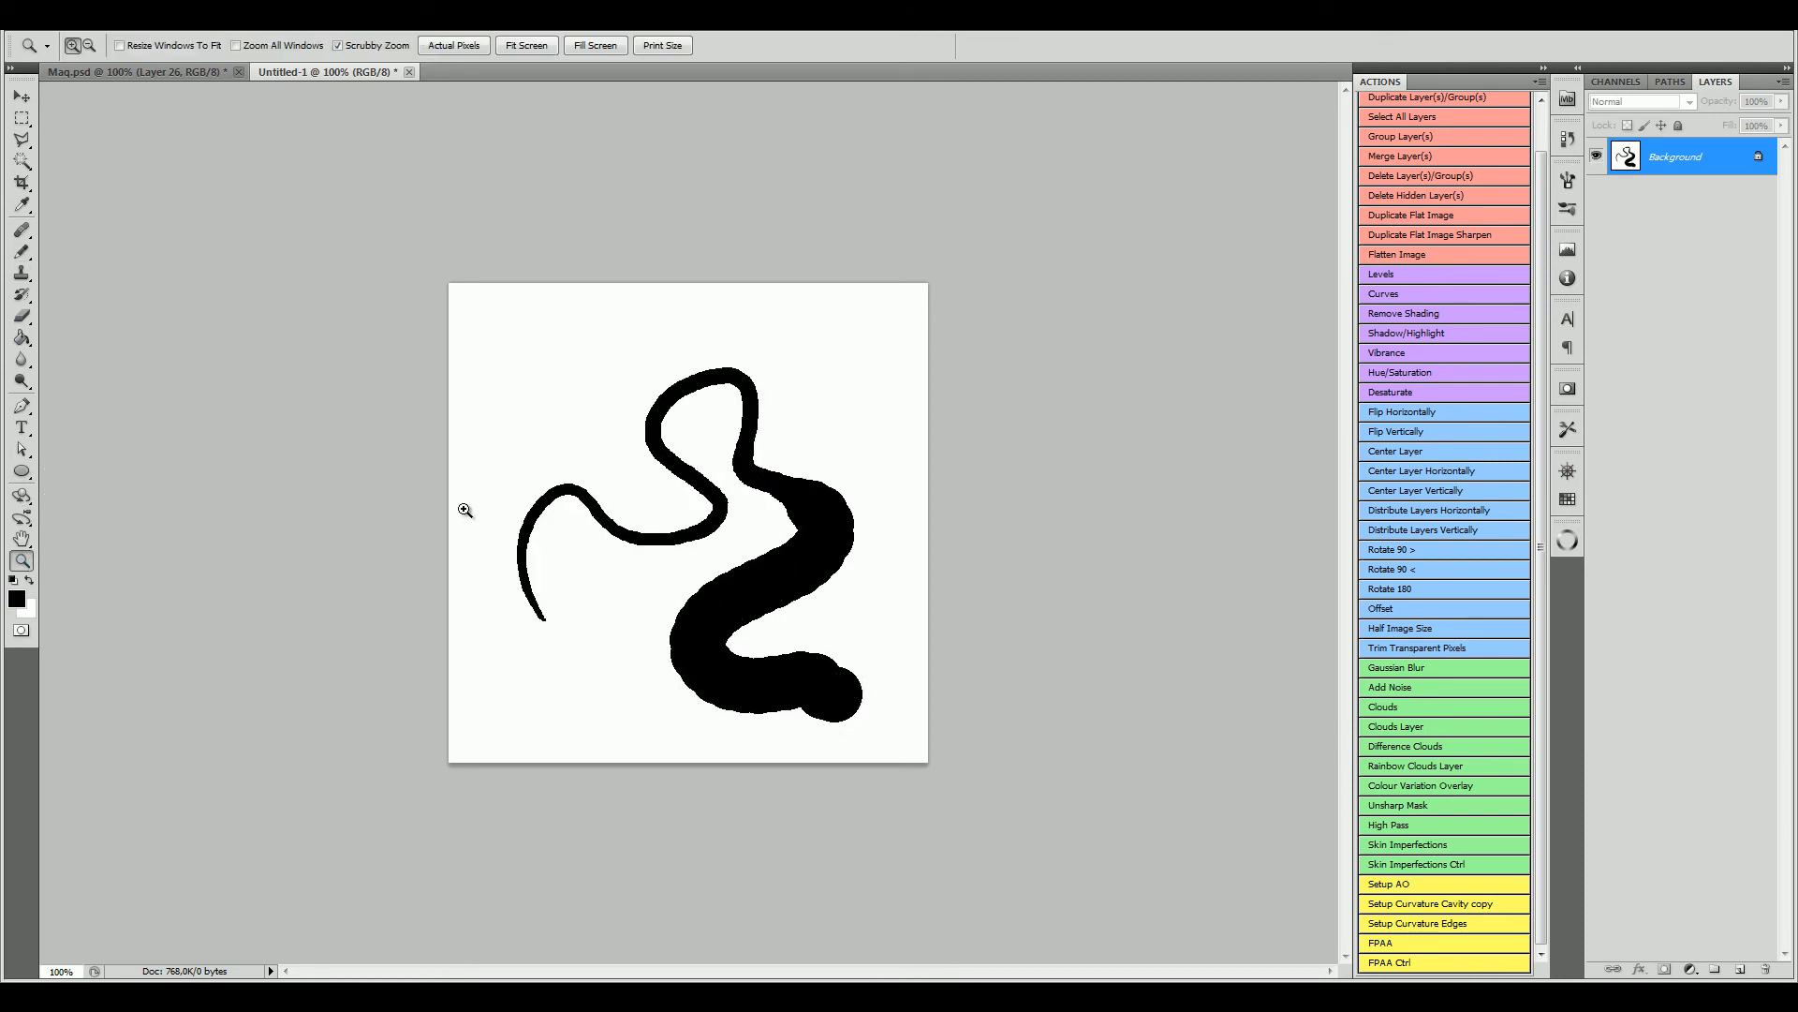
left_click(653, 522)
left_click(542, 514)
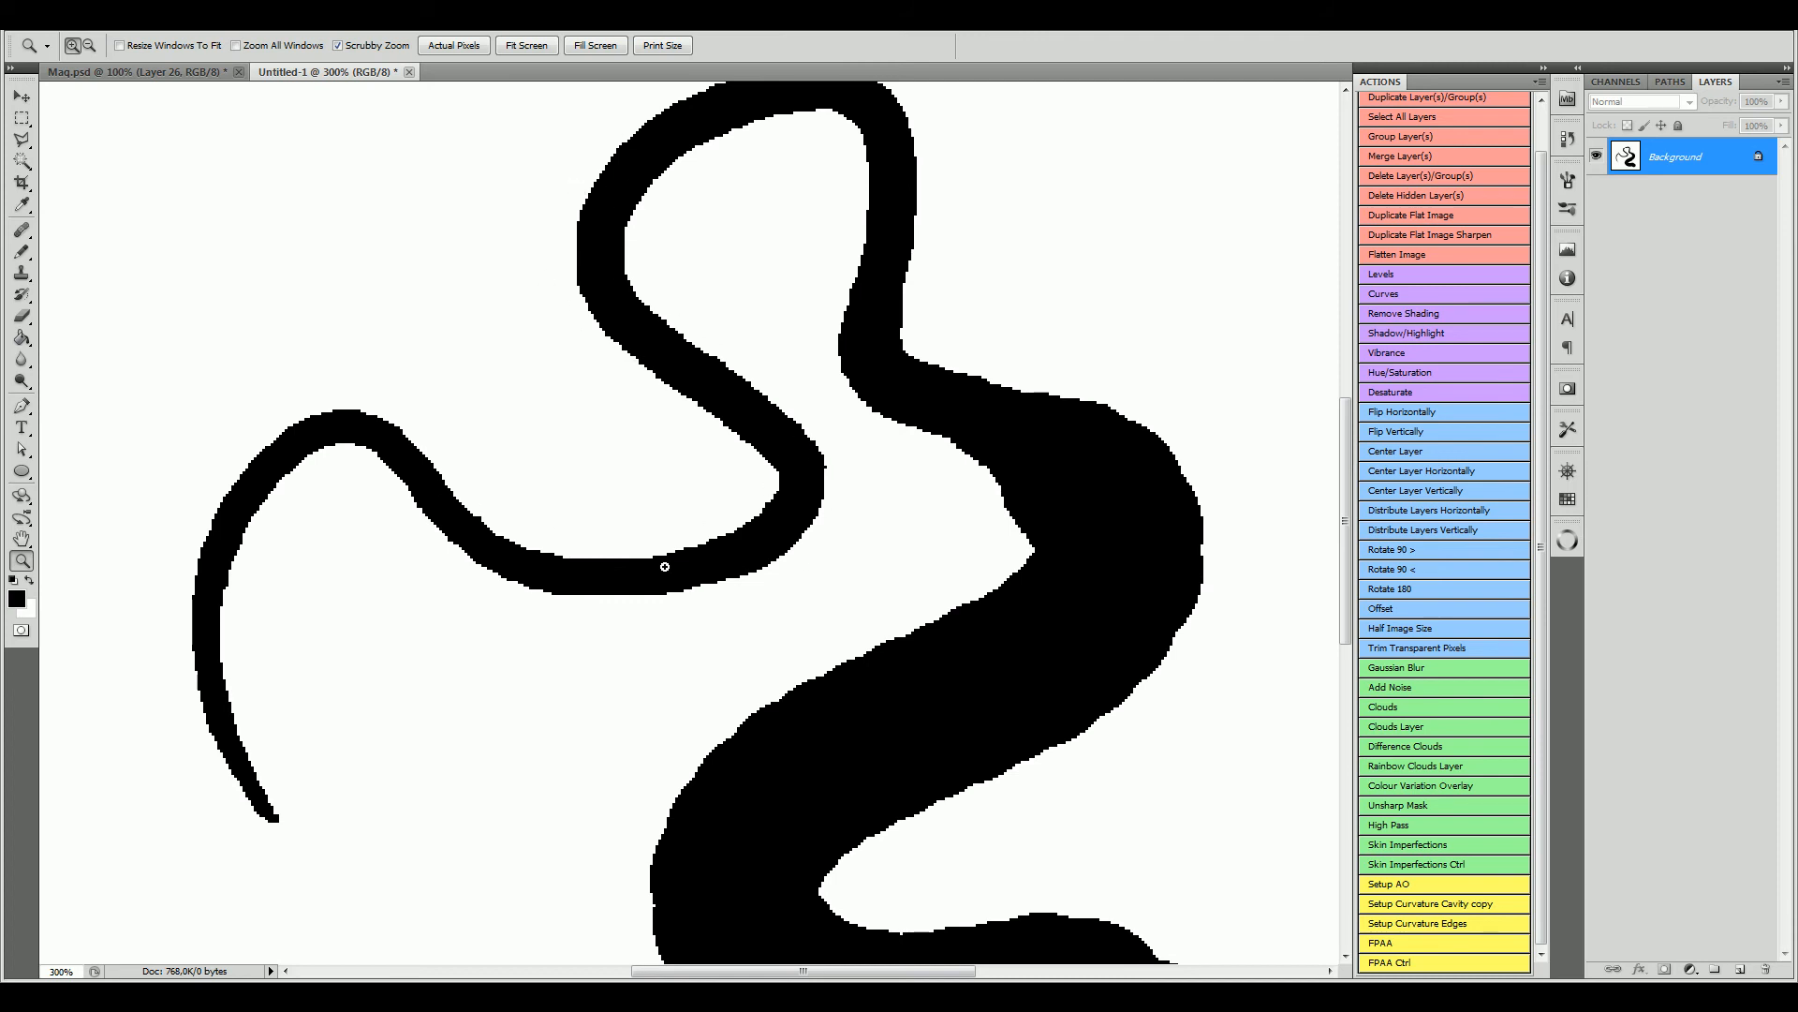
left_click_drag(1347, 478, 1346, 435)
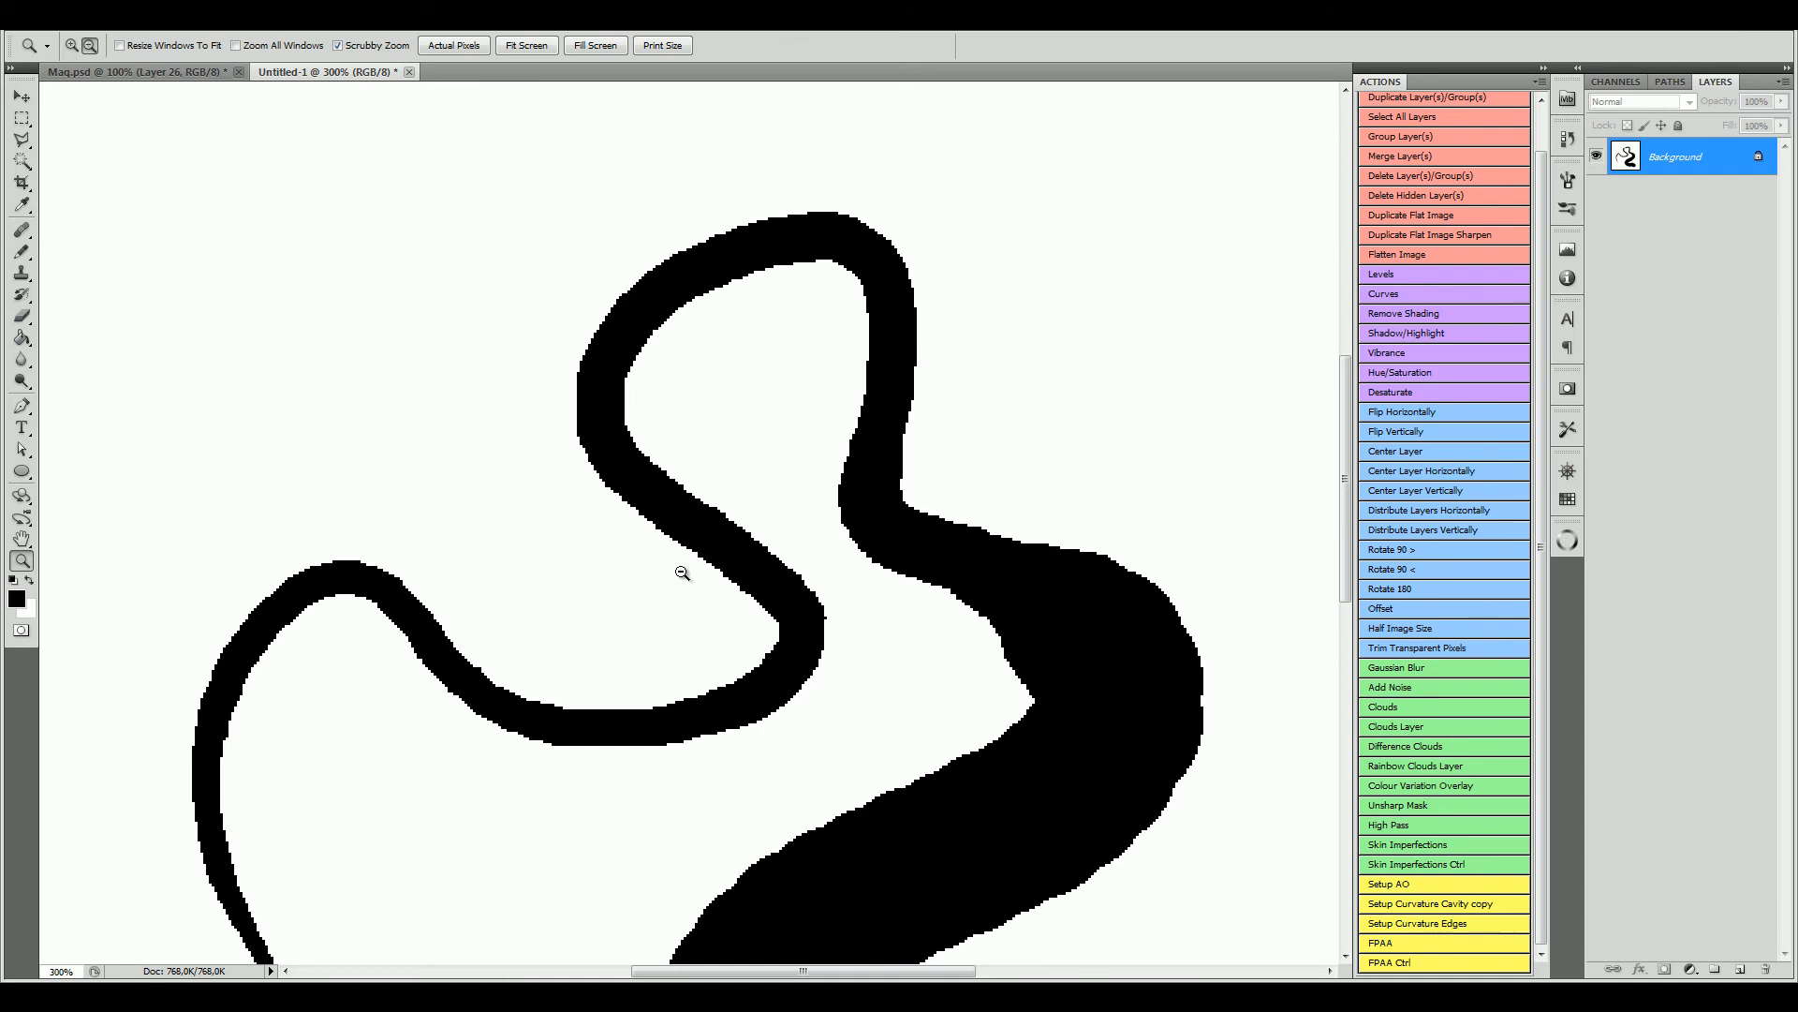
left_click(680, 573, "alt")
left_click(676, 573, "alt")
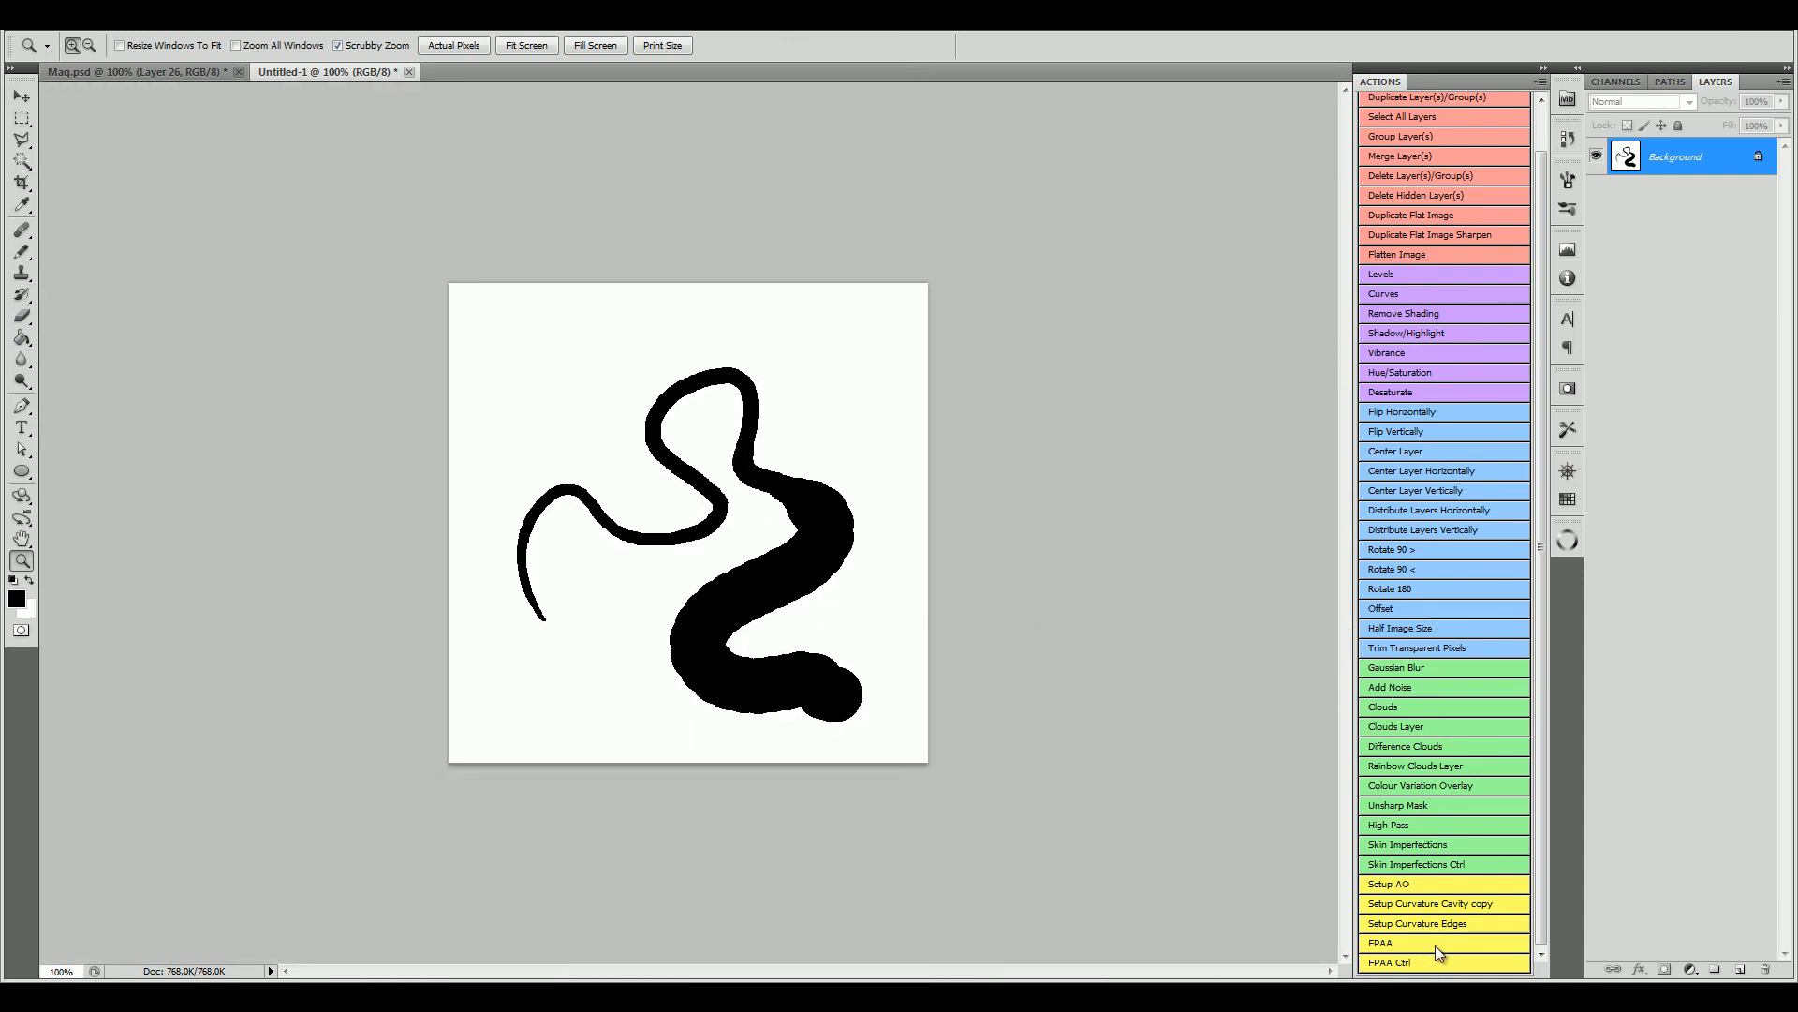
Step: Run the FPAA action on the pencil stroke and hide the Background layer
left_click(633, 425)
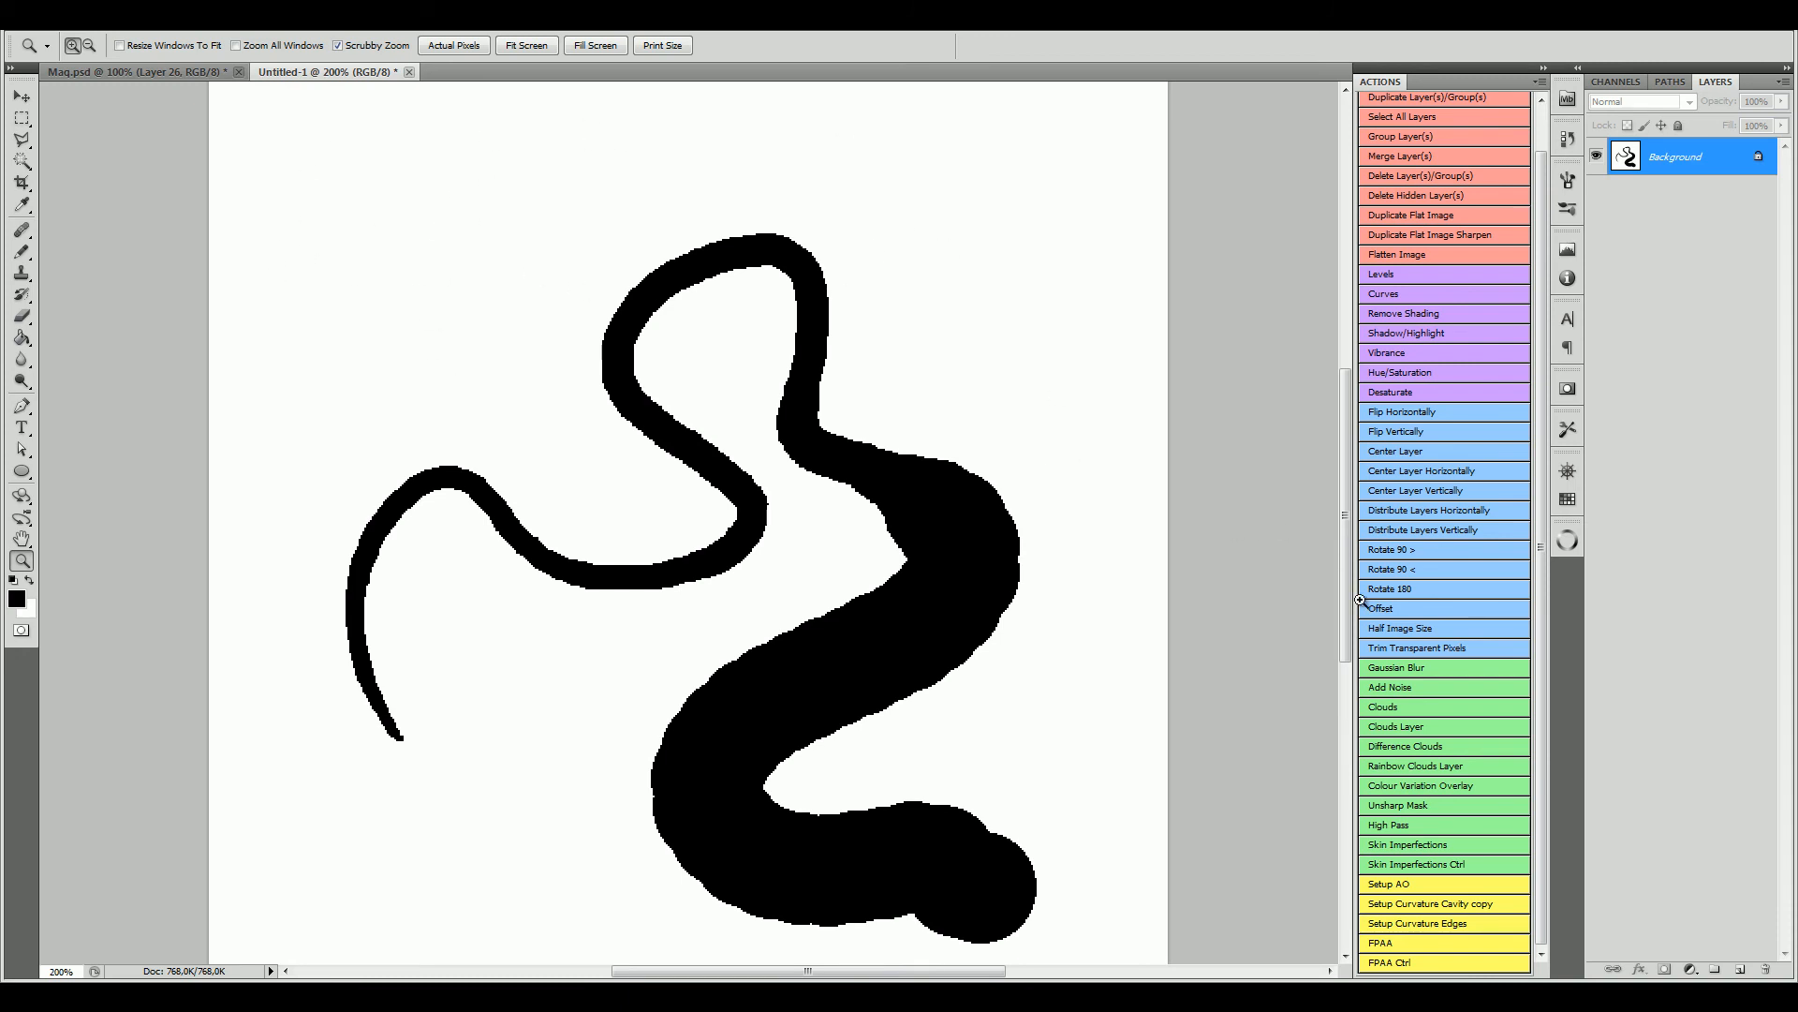
scroll(1341, 508, "down", 1)
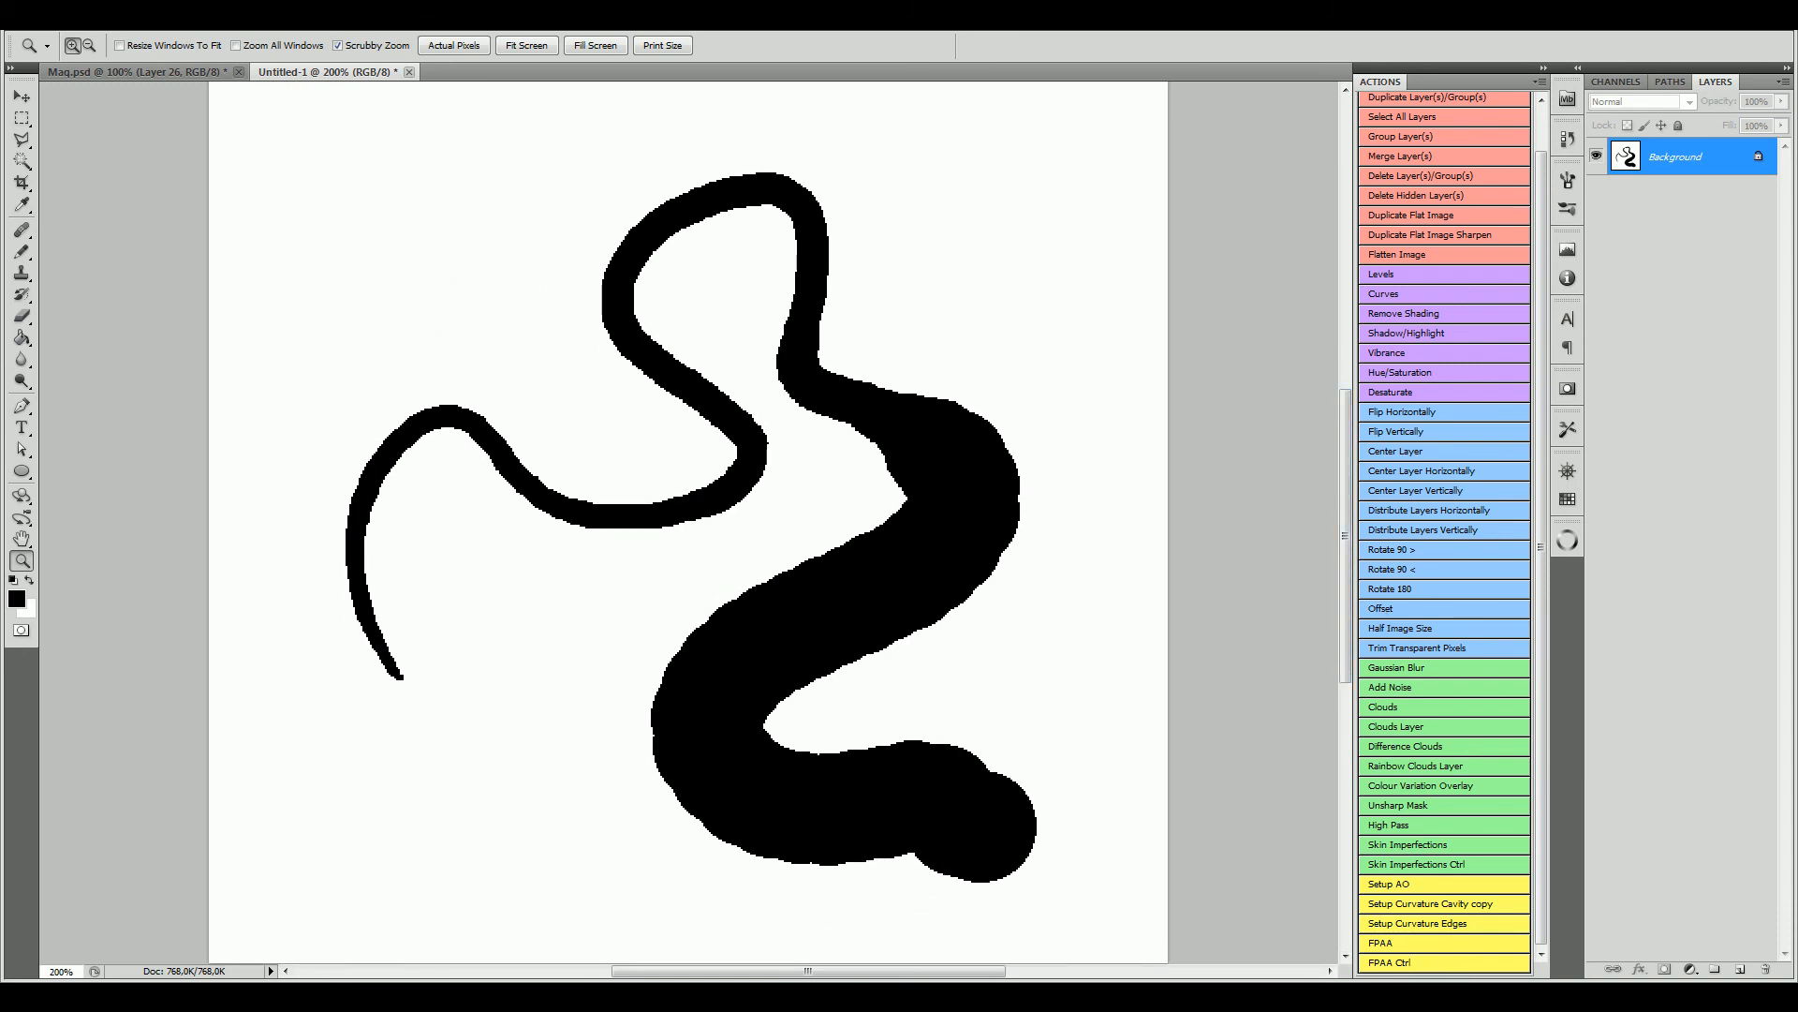
left_click(1435, 941)
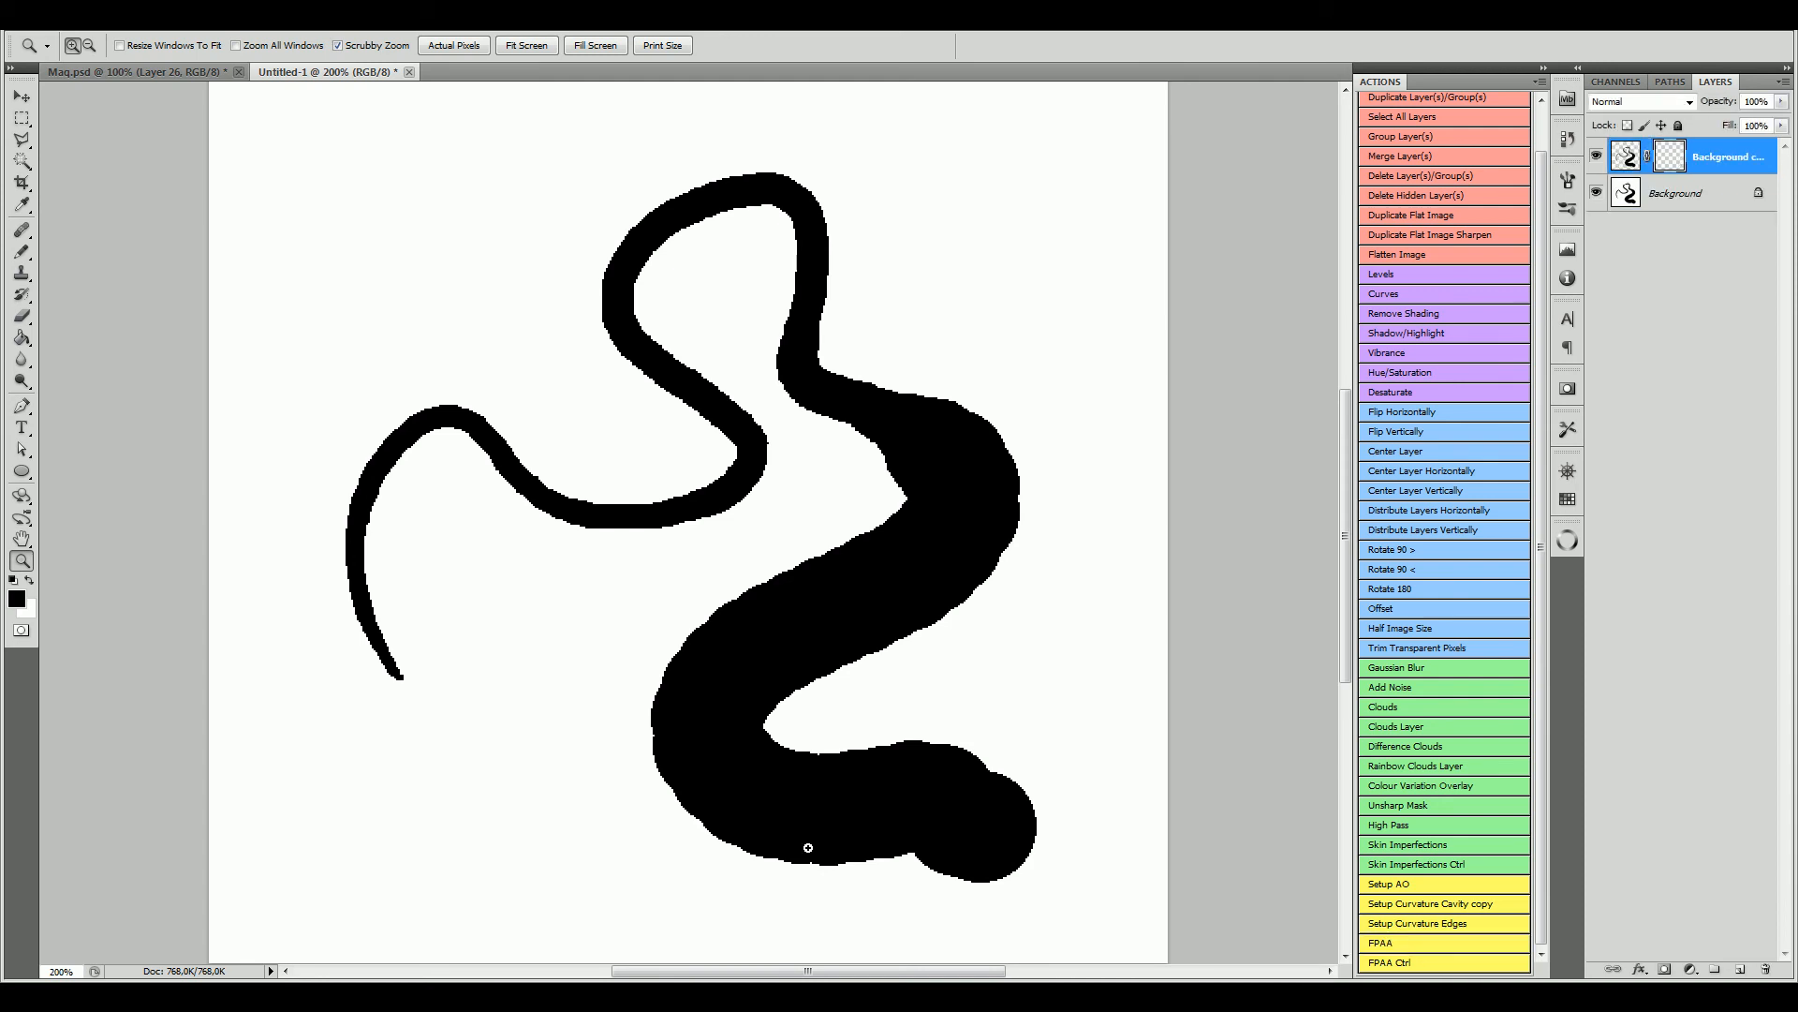
left_click(1597, 193)
Step: Add a new layer directly above Background and fill it with white
left_click(1676, 193)
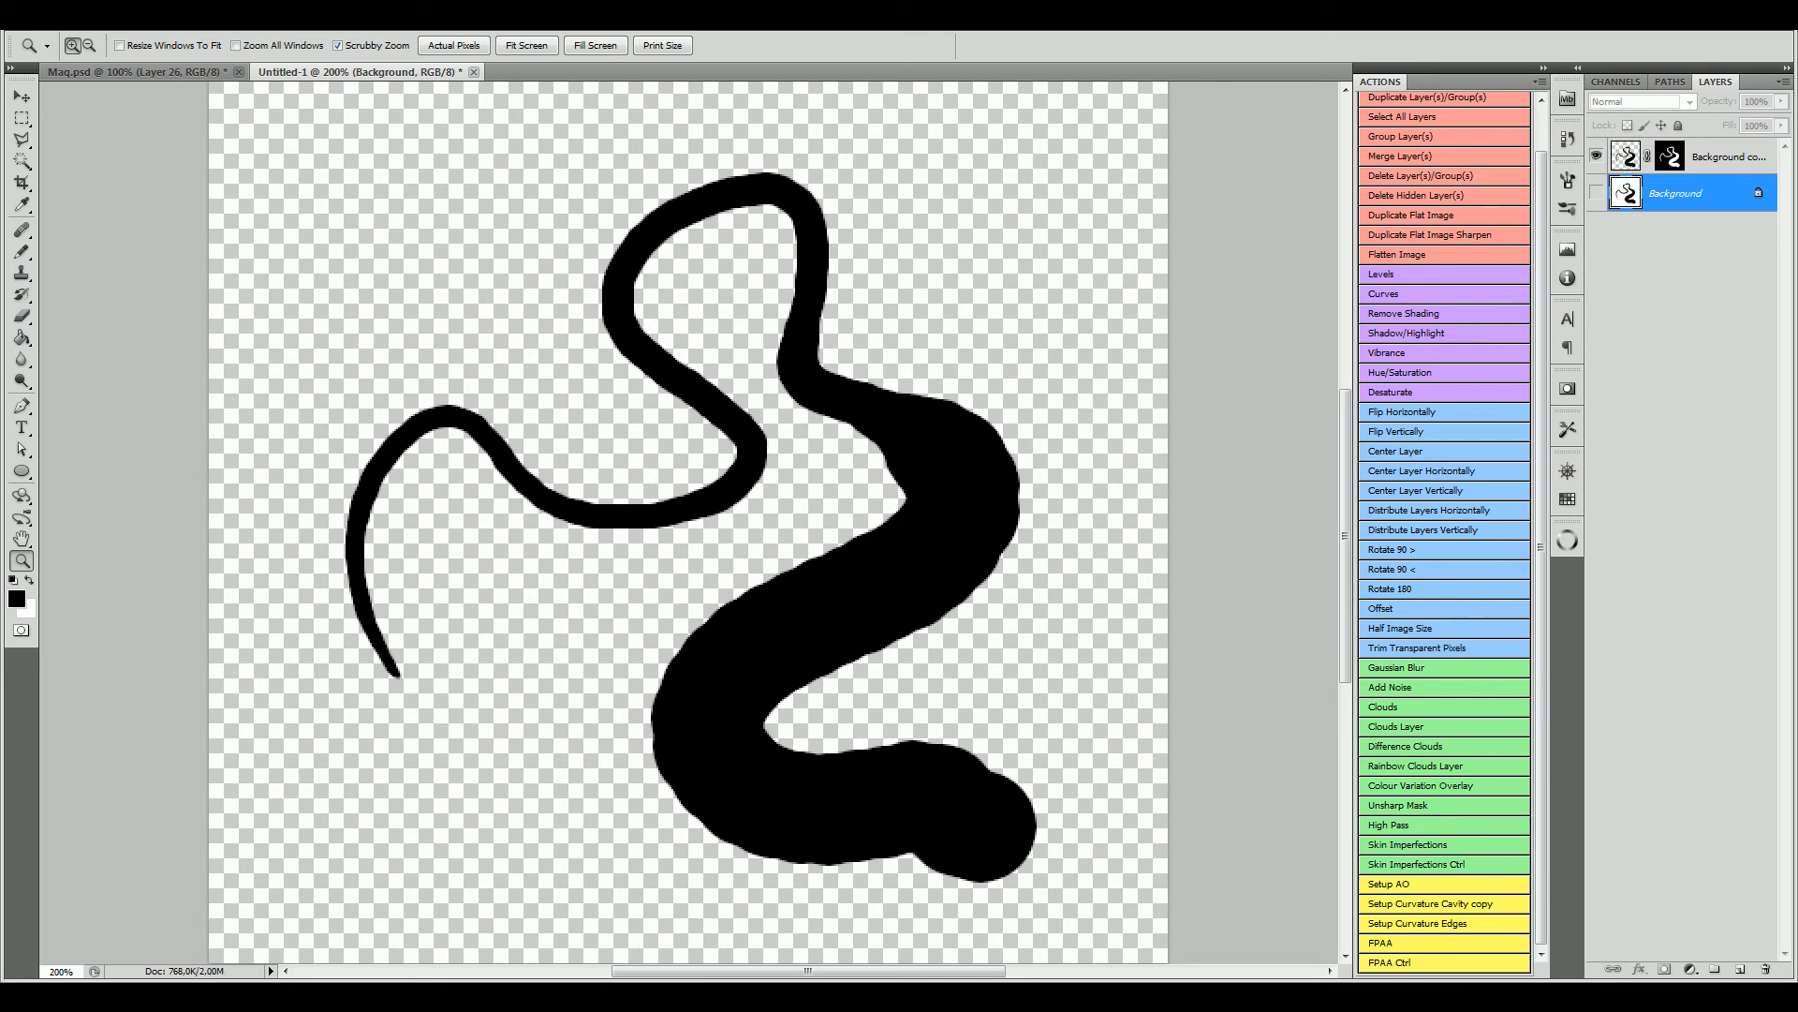
left_click(1740, 969)
left_click(23, 337)
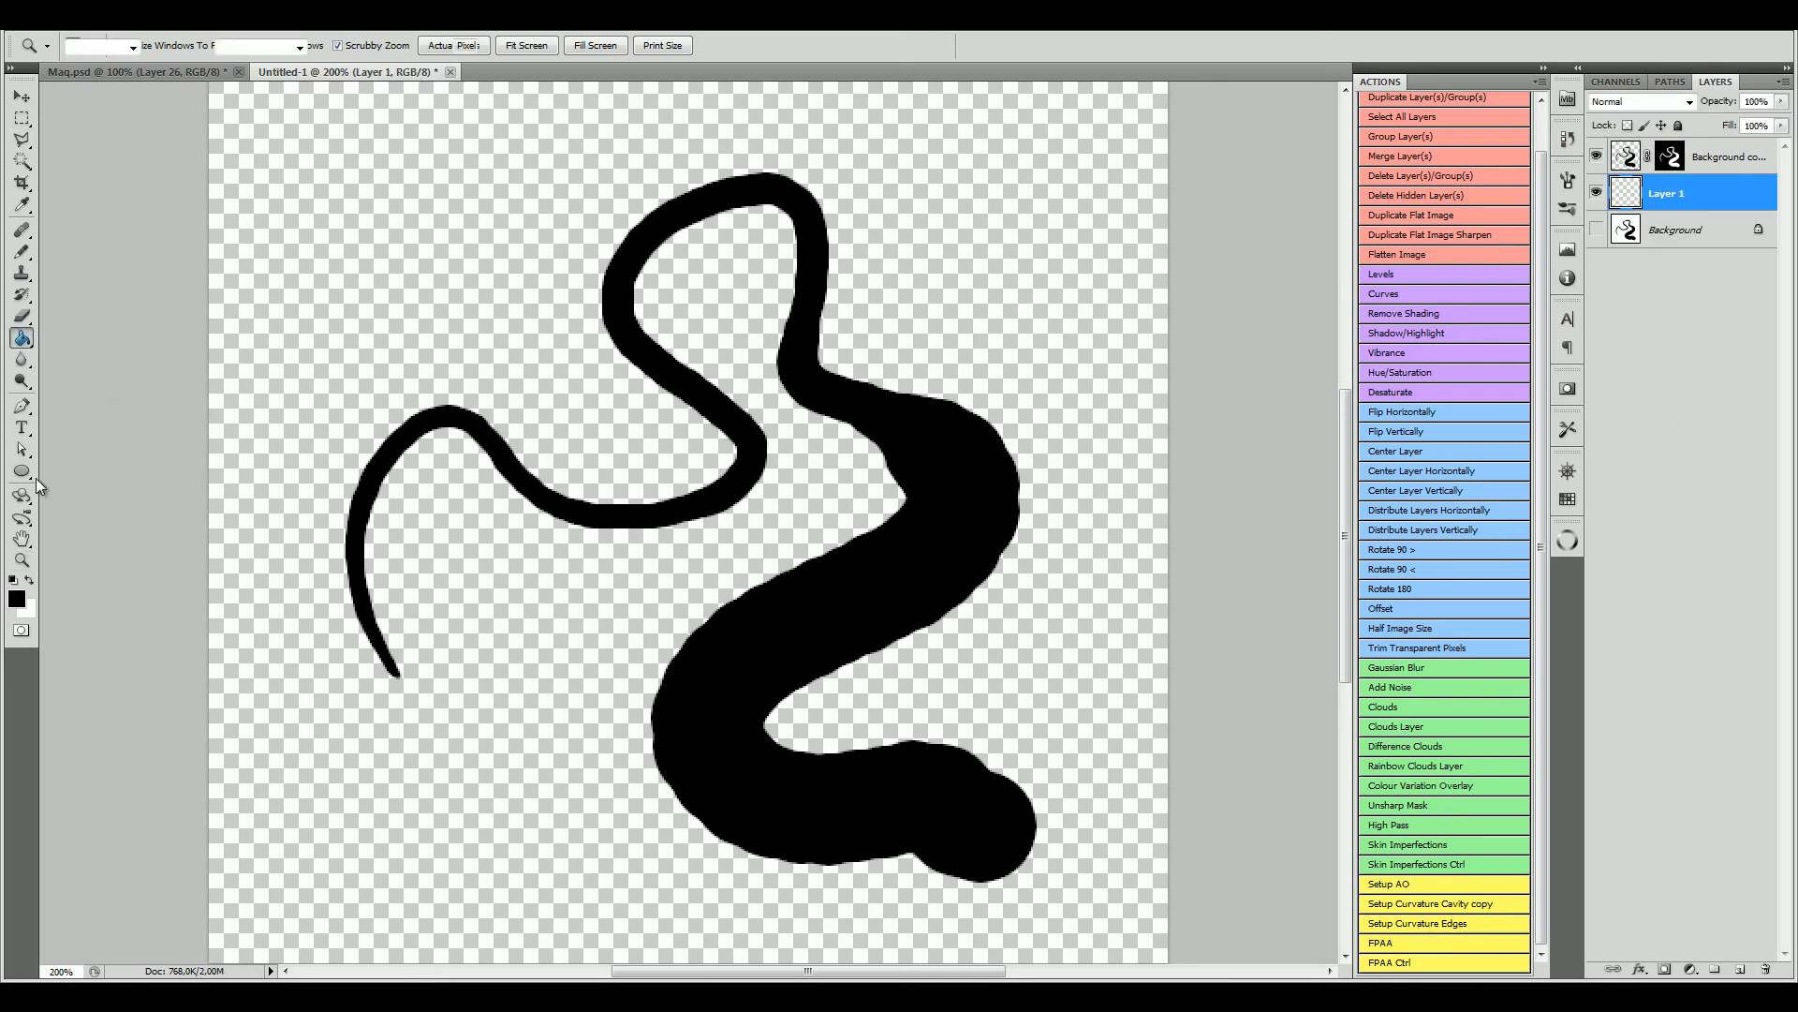
left_click(31, 580)
left_click(254, 384)
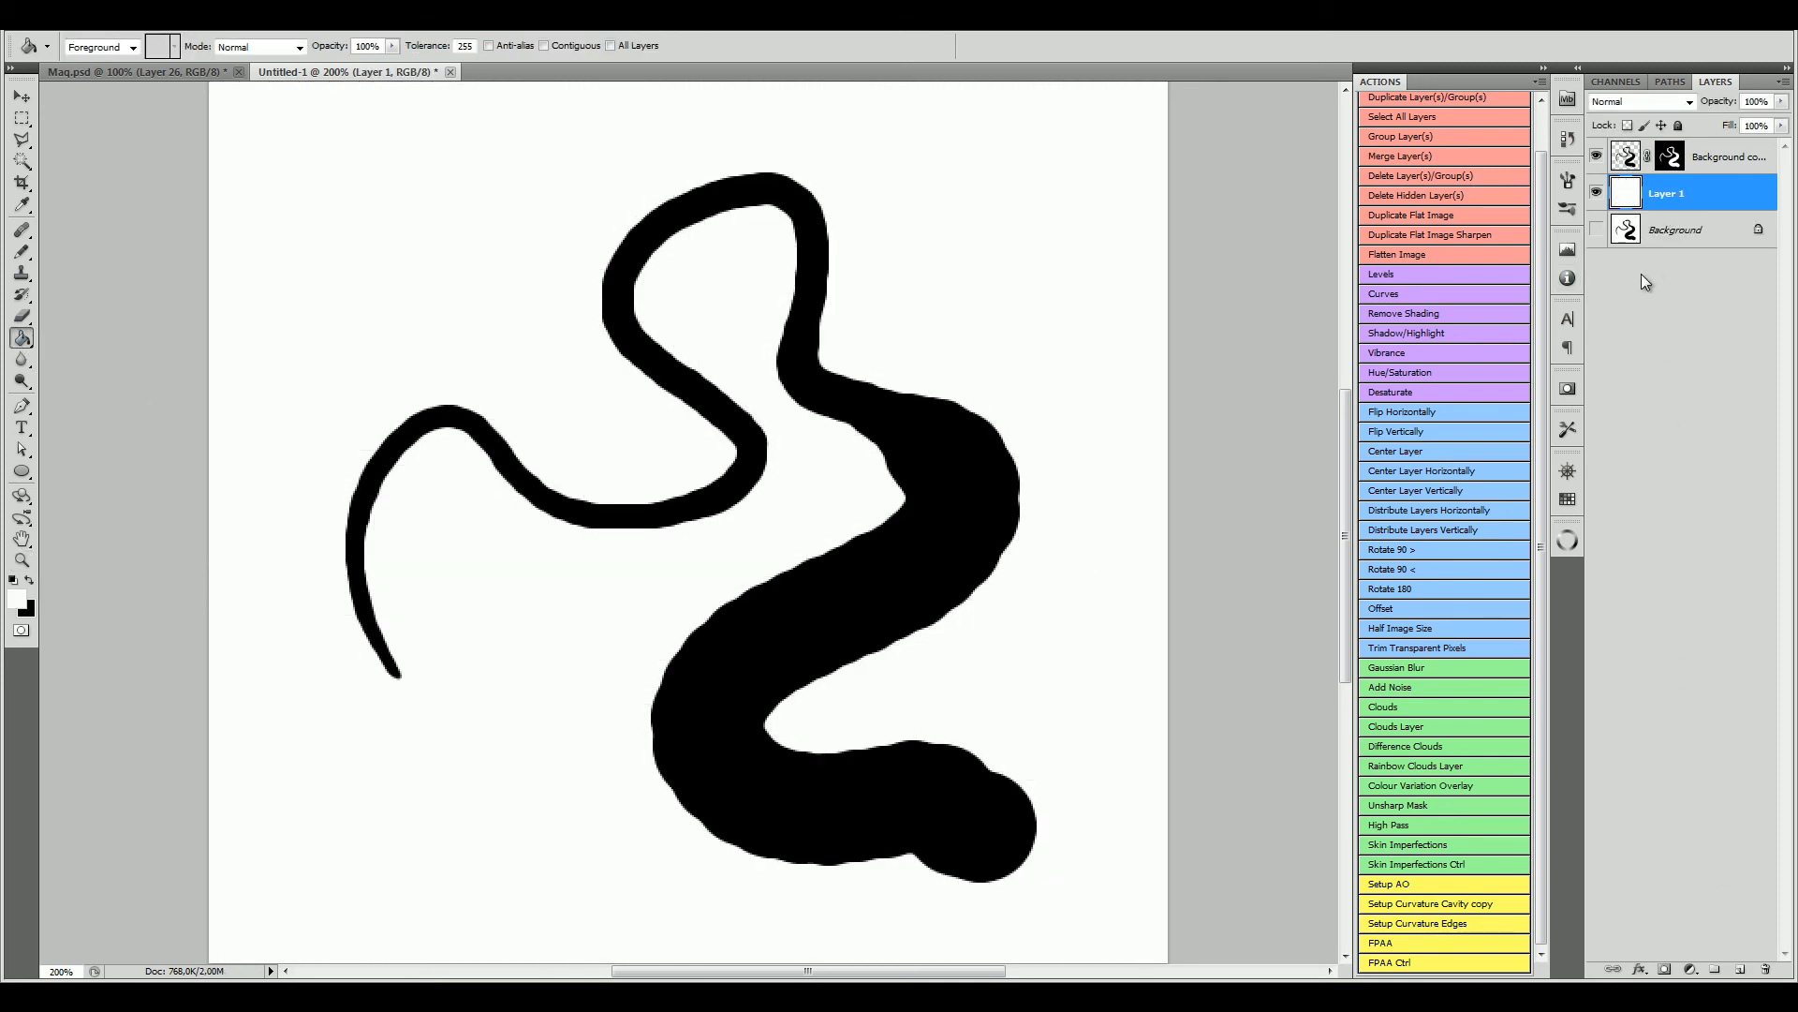
Step: Show Background and toggle Layer 1 and Background copy to compare the smoothed stroke with the original
left_click(1628, 158, "shift")
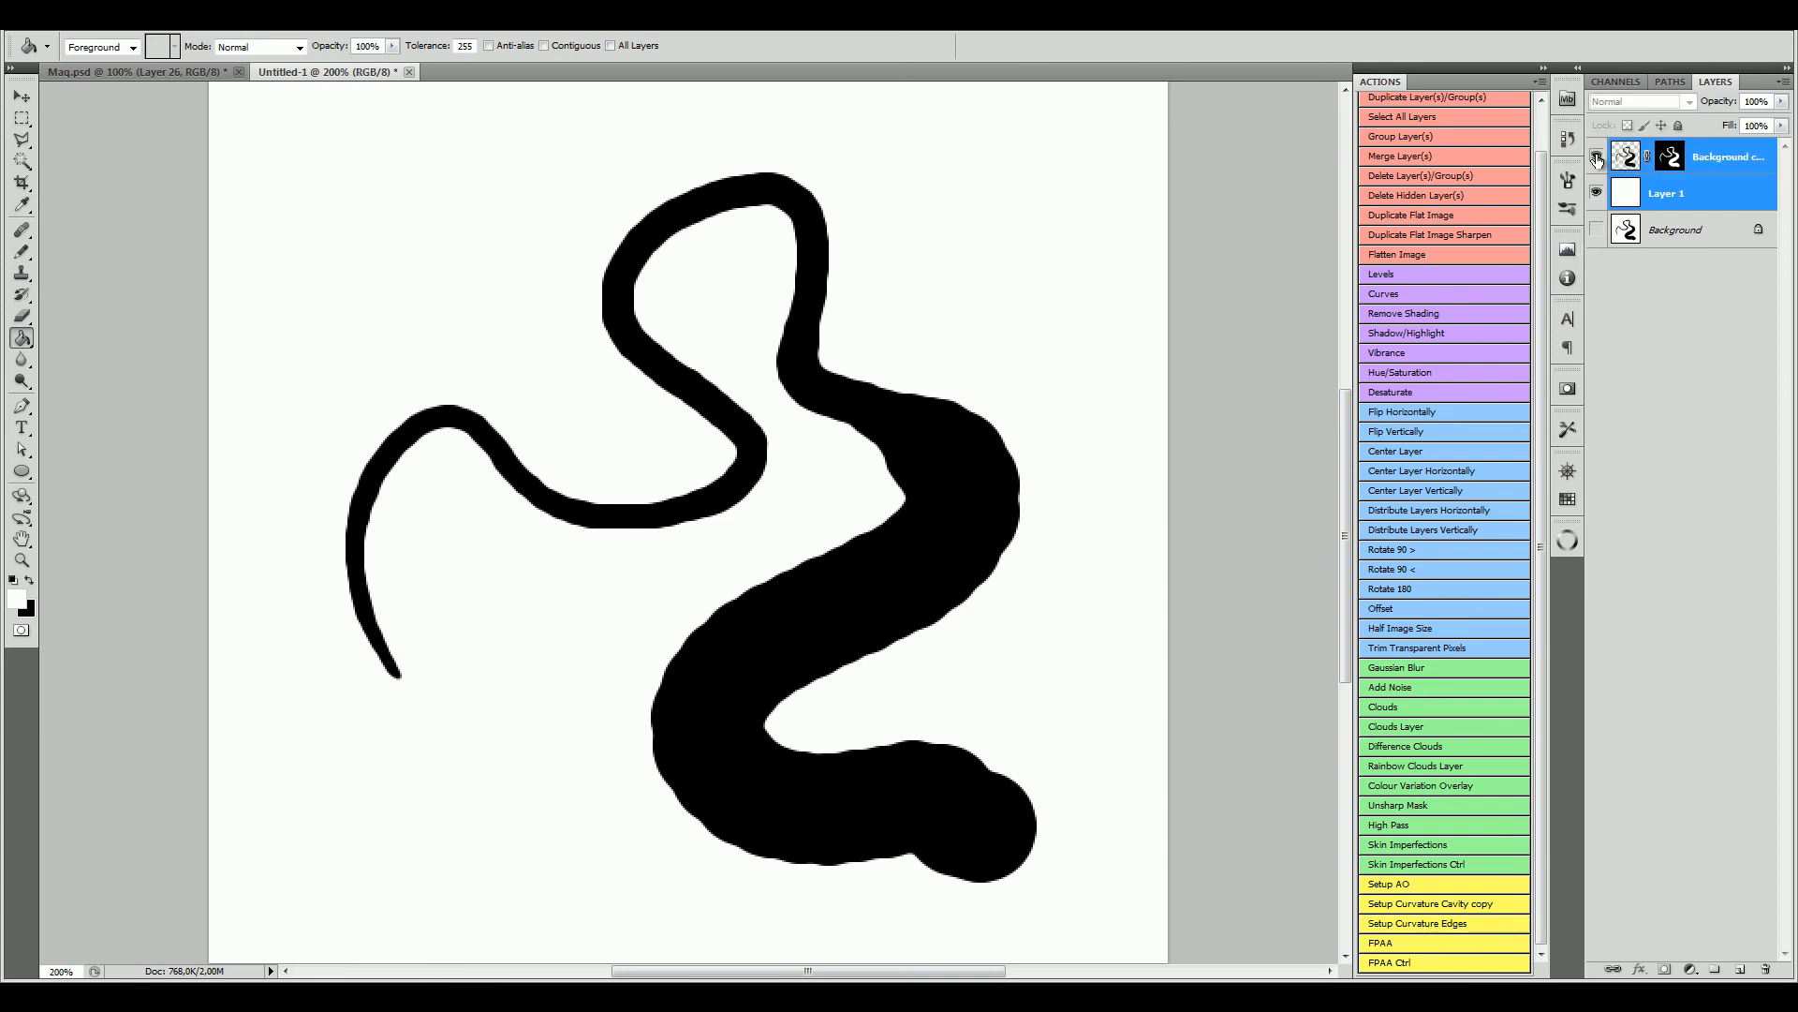
left_click(1597, 157)
left_click(1597, 157)
left_click(1597, 230)
left_click_drag(1598, 192, 1596, 159)
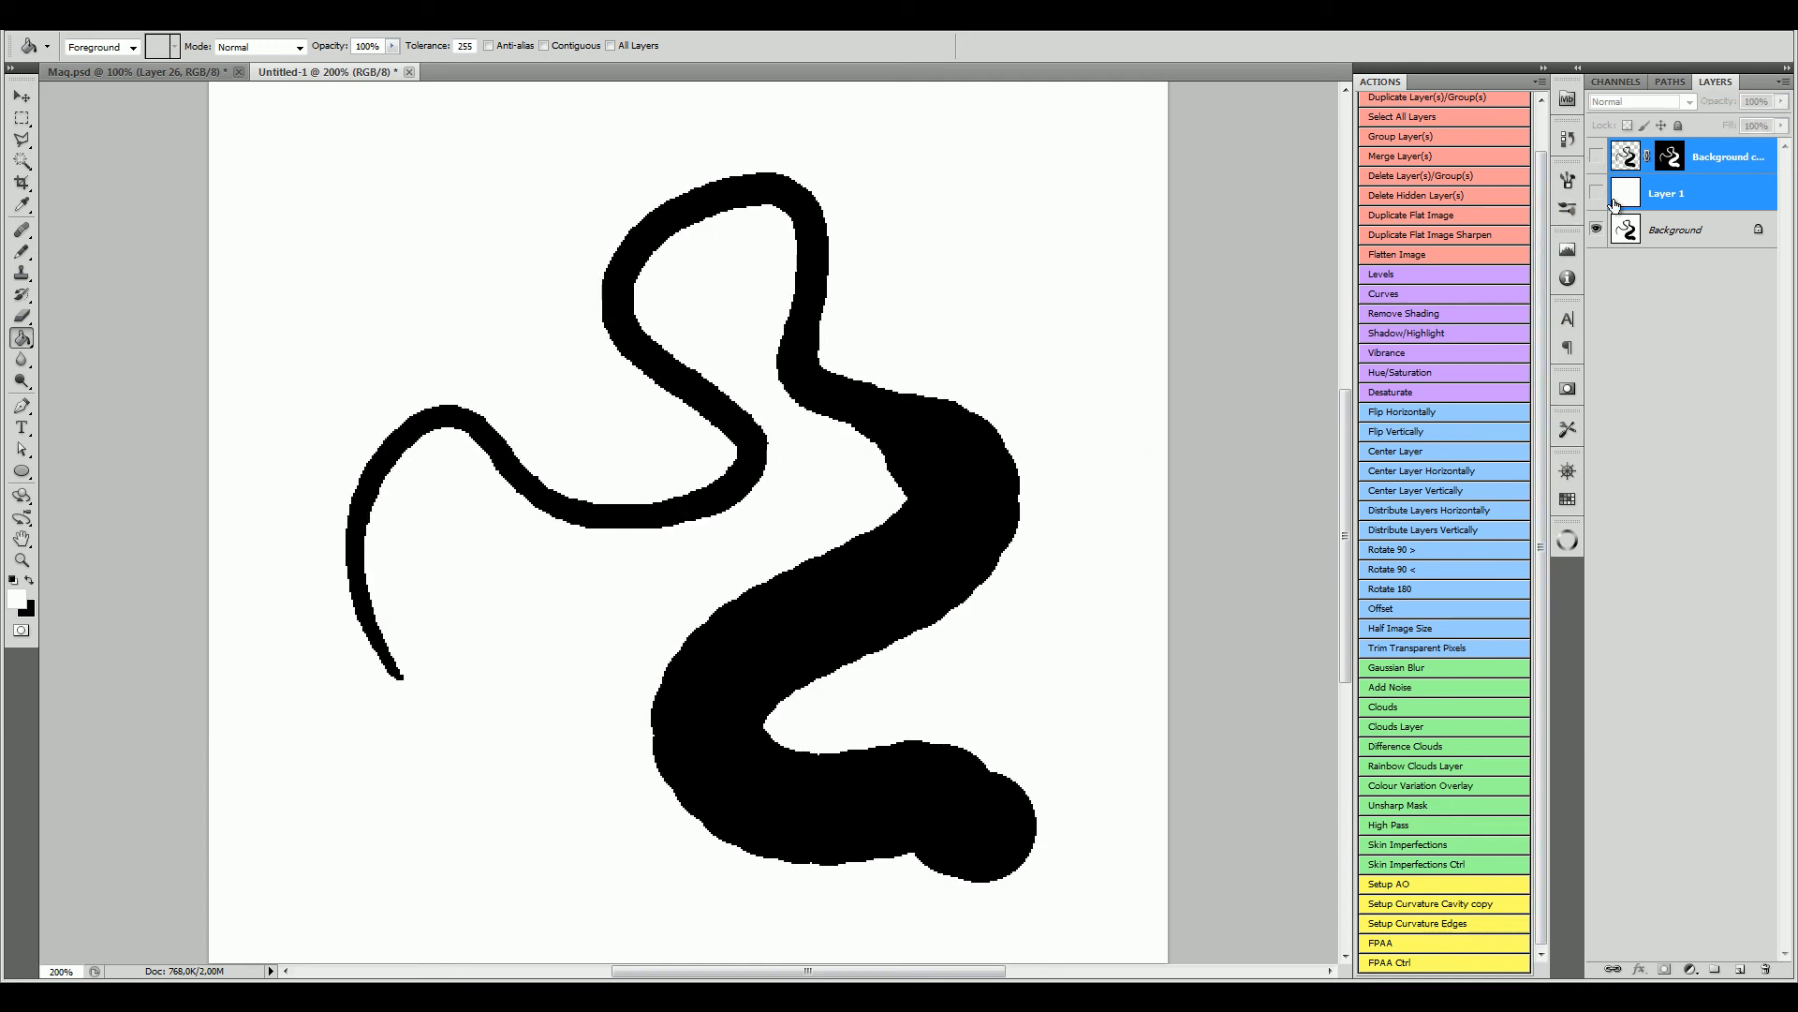
left_click(1597, 194)
left_click(1597, 157)
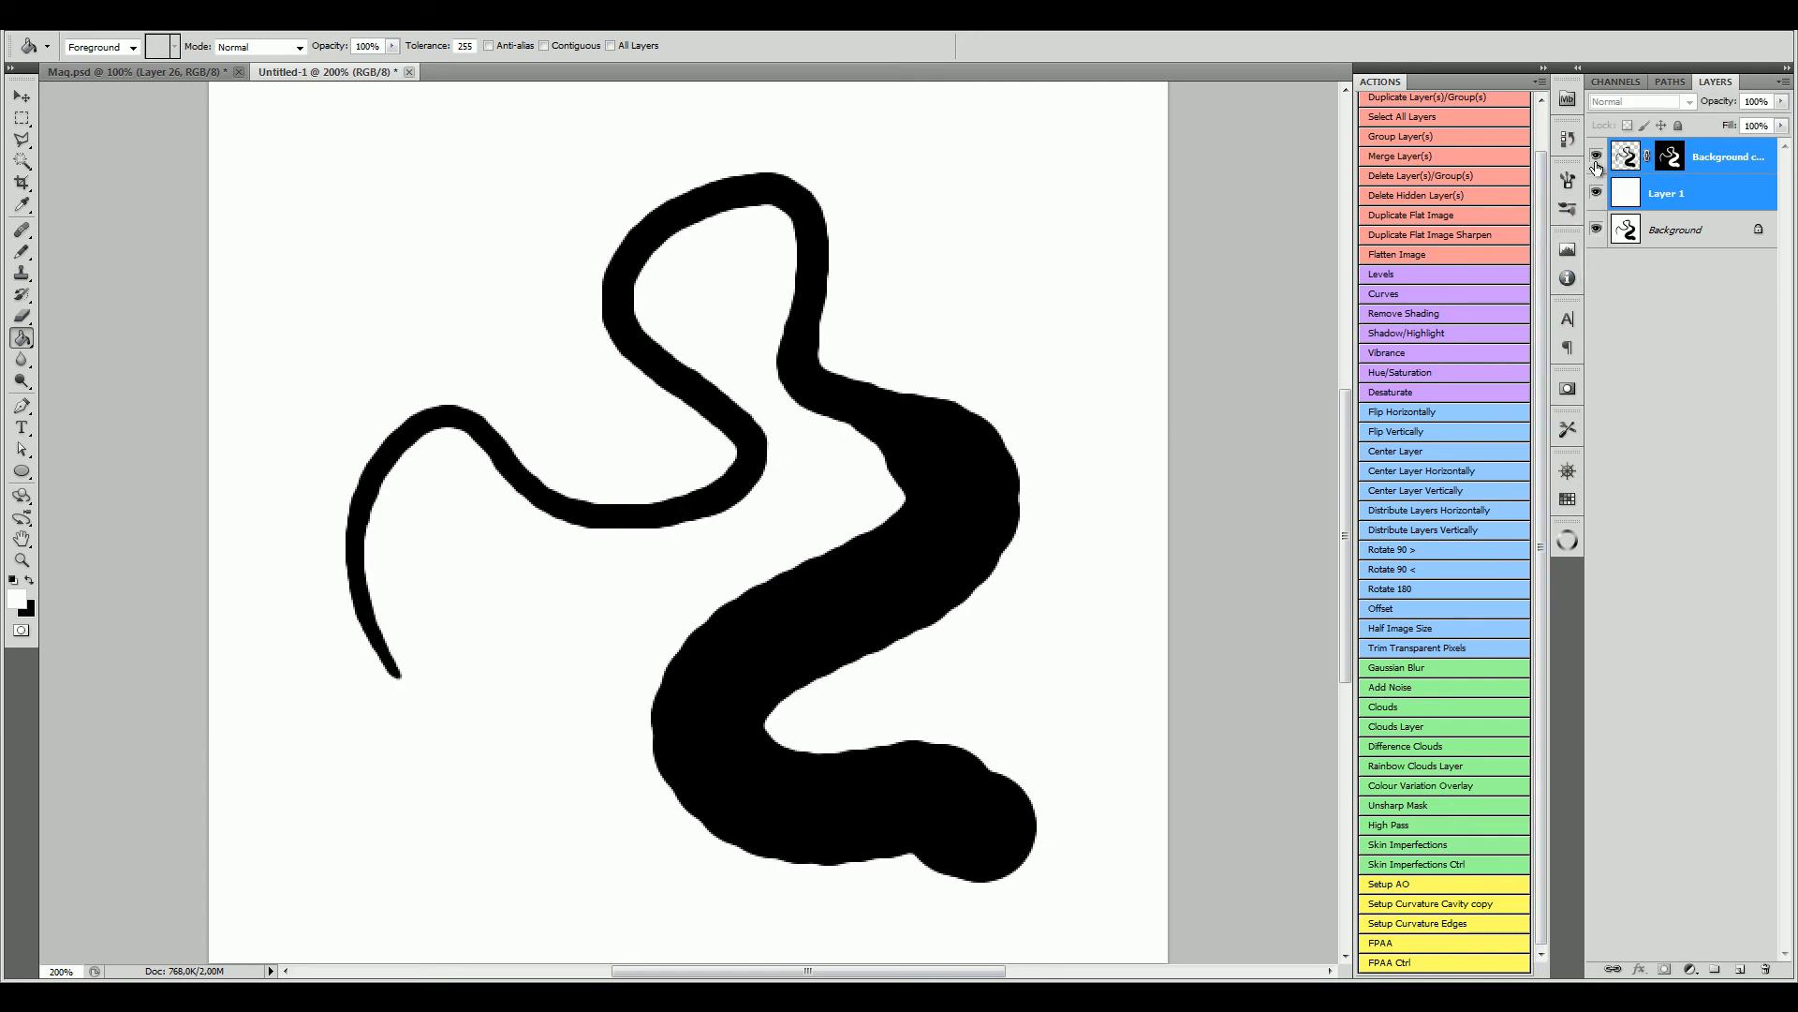
Step: Try filling the Background copy's layer mask with black, and undo the fill
left_click(1672, 160)
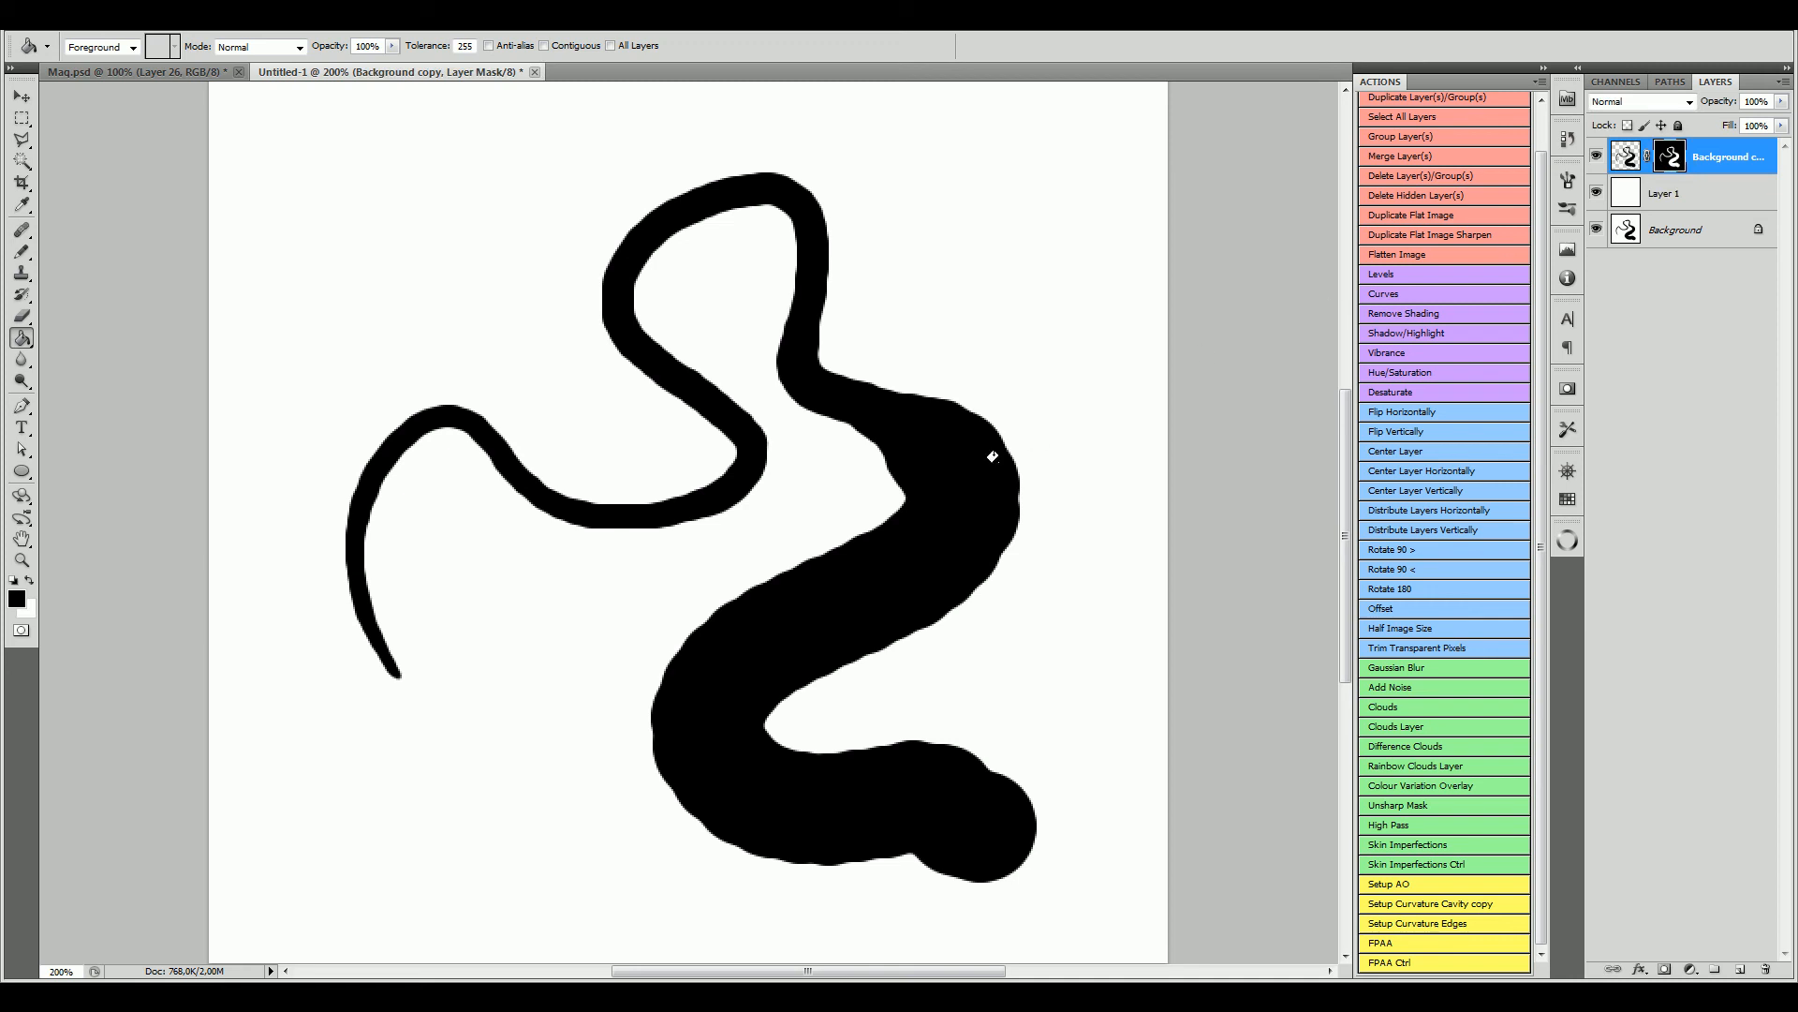
left_click(953, 496)
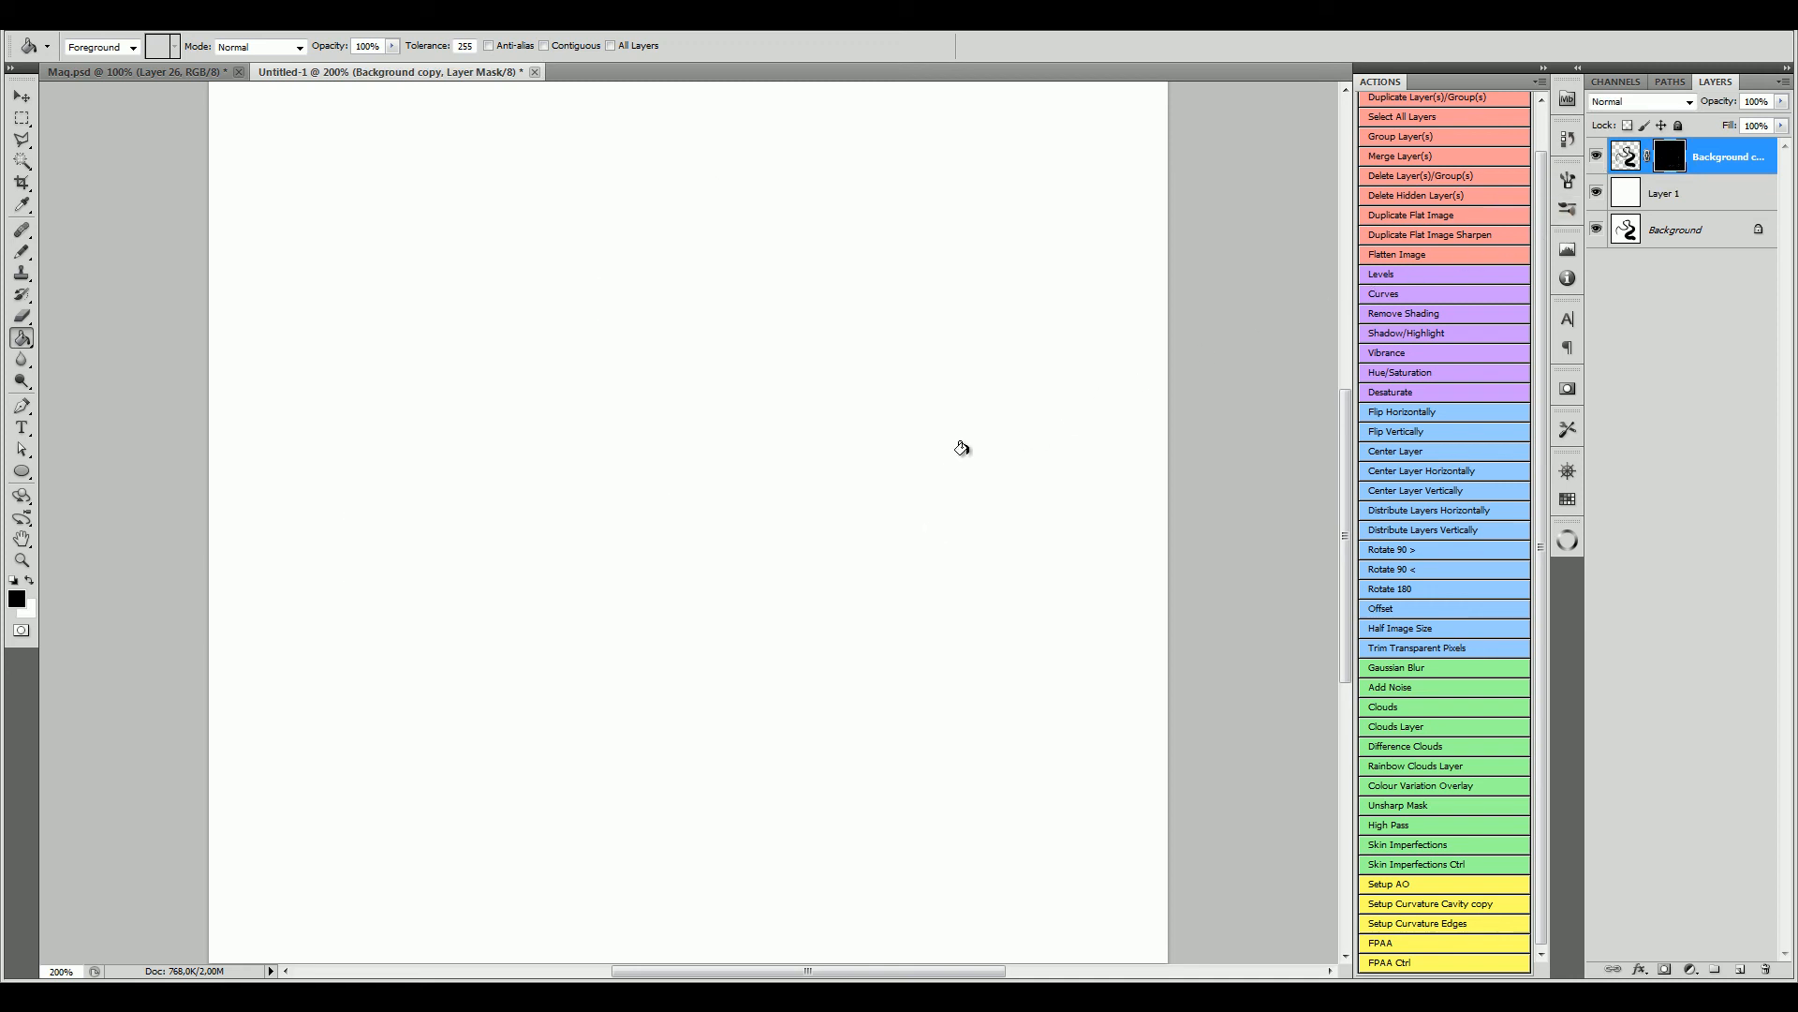
key("ctrl+z")
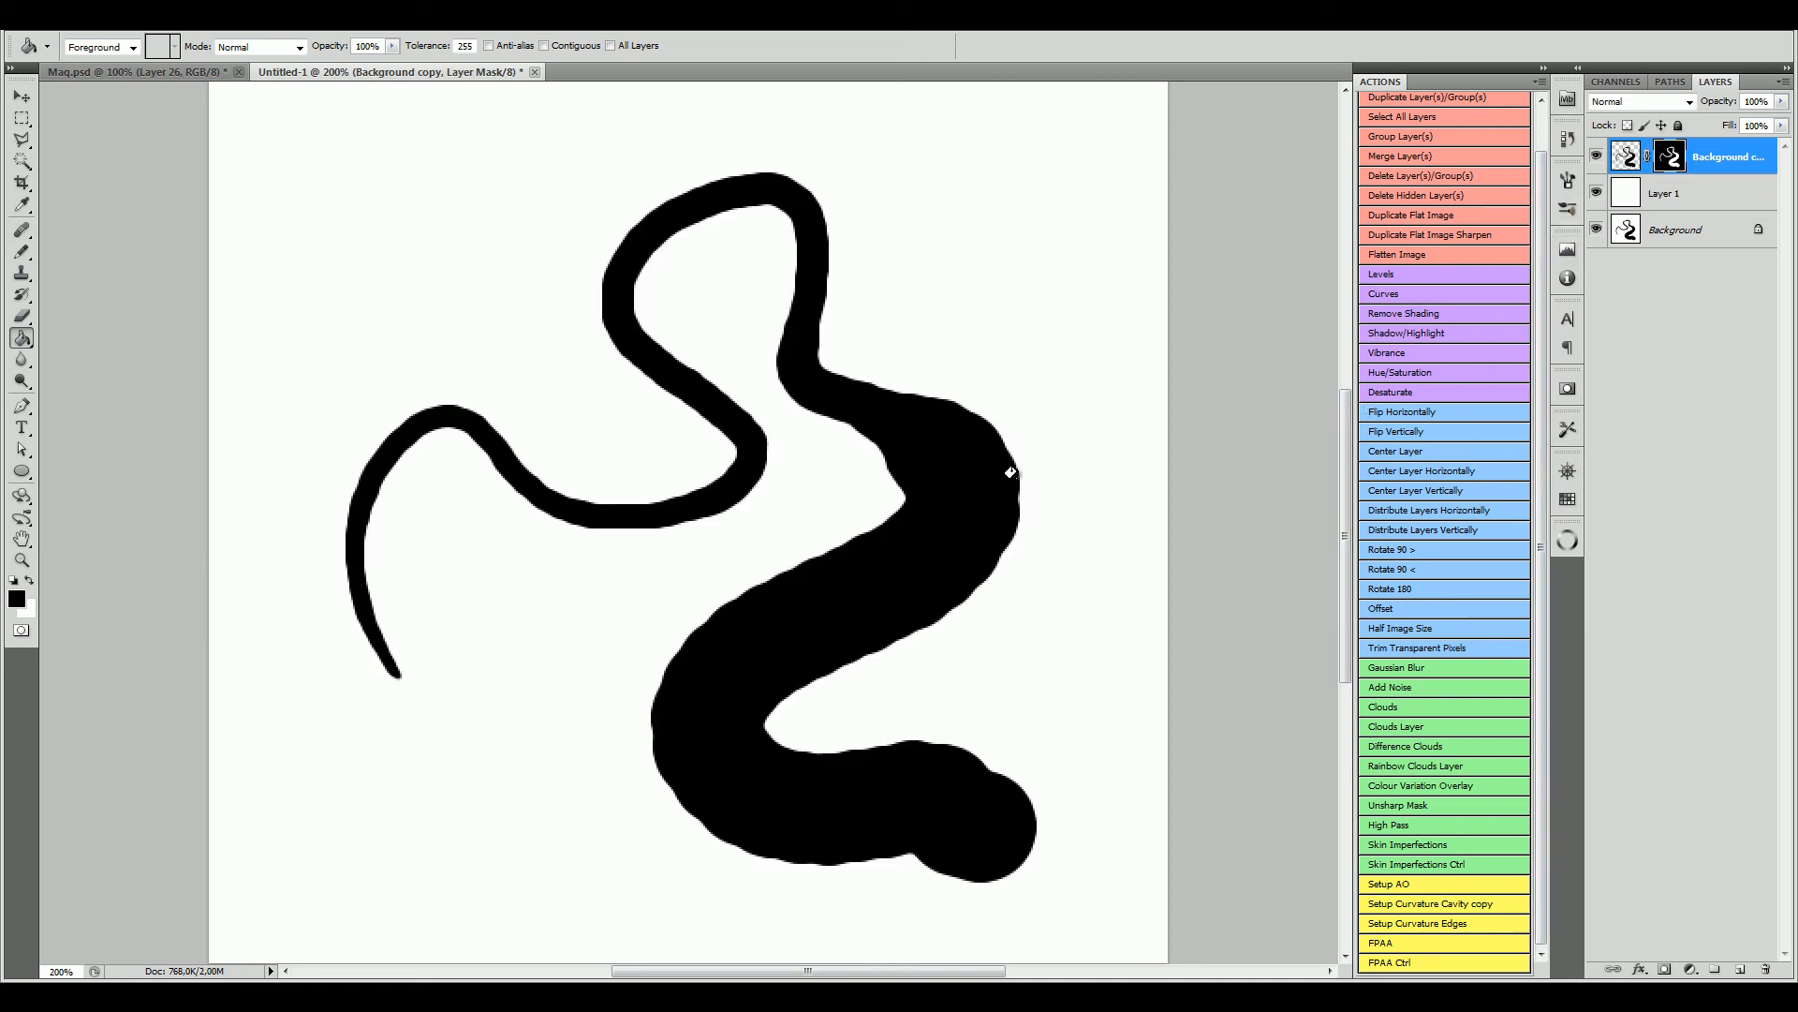
Step: Try painting black along the thin stroke on the Background copy's mask with a soft 12 px brush, and undo it
left_click(24, 562)
left_click(642, 478)
left_click(546, 503)
left_click_drag(510, 501, 557, 491)
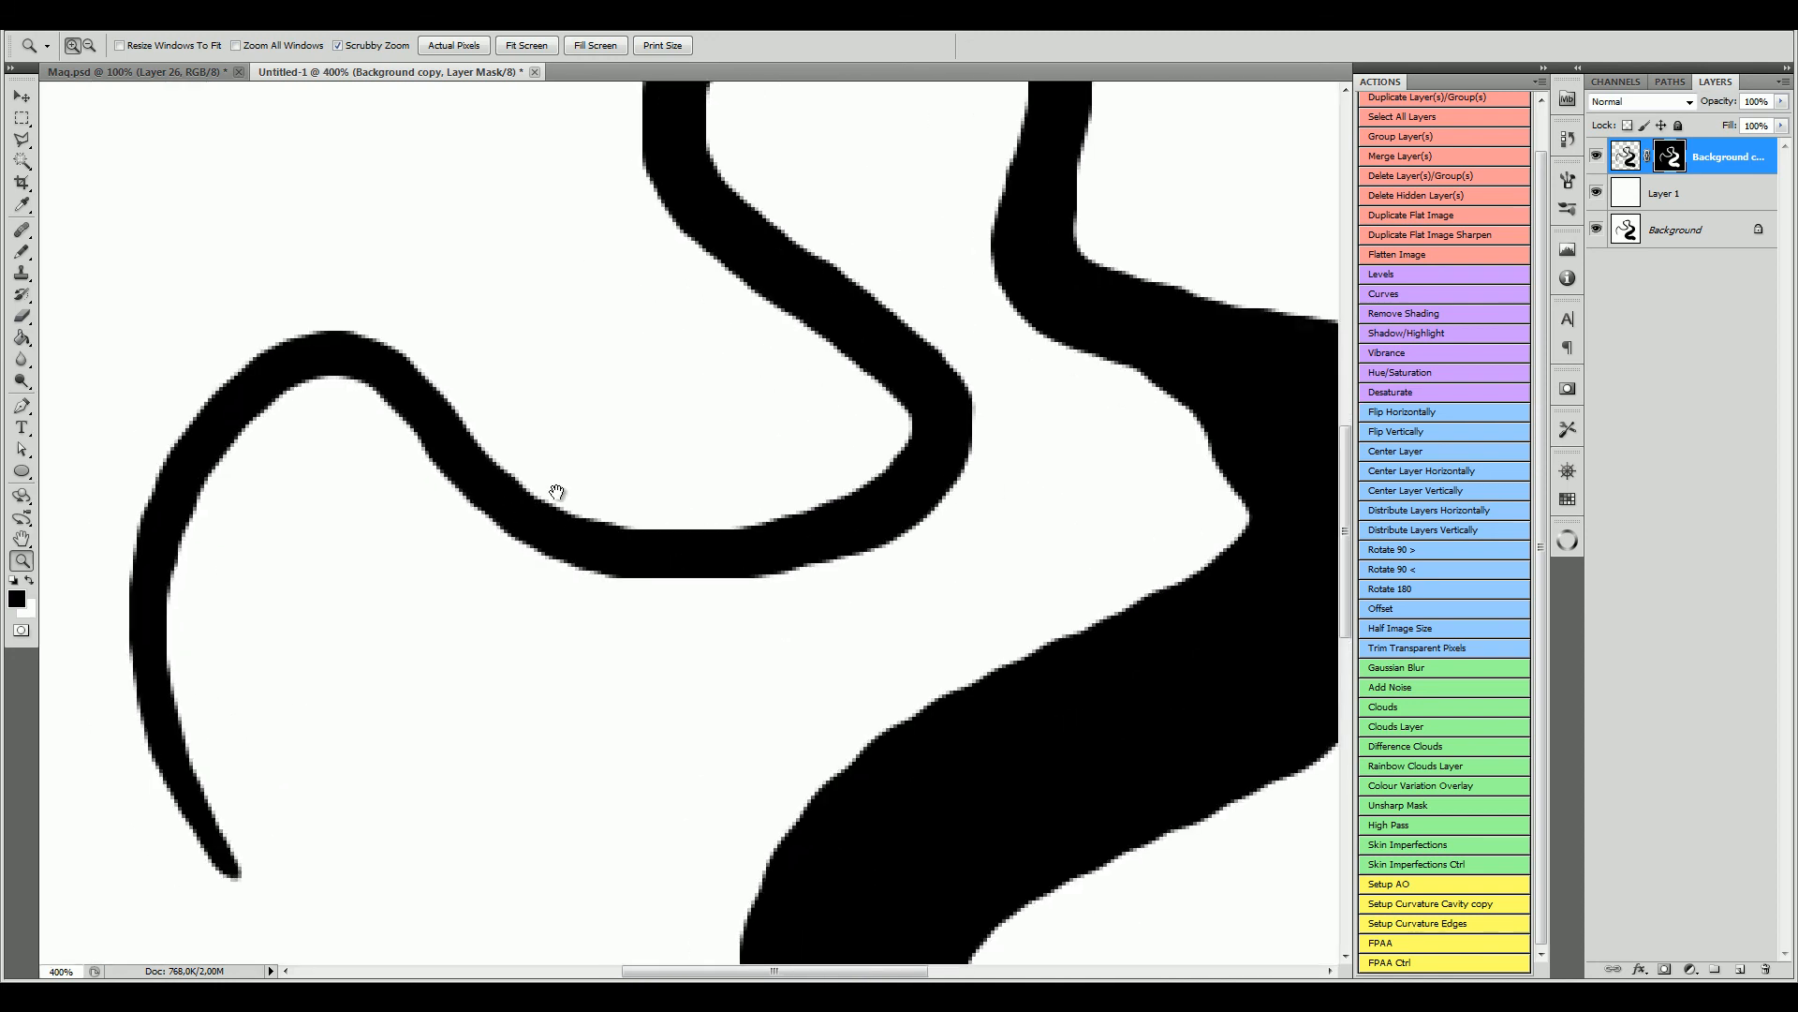
left_click(23, 253)
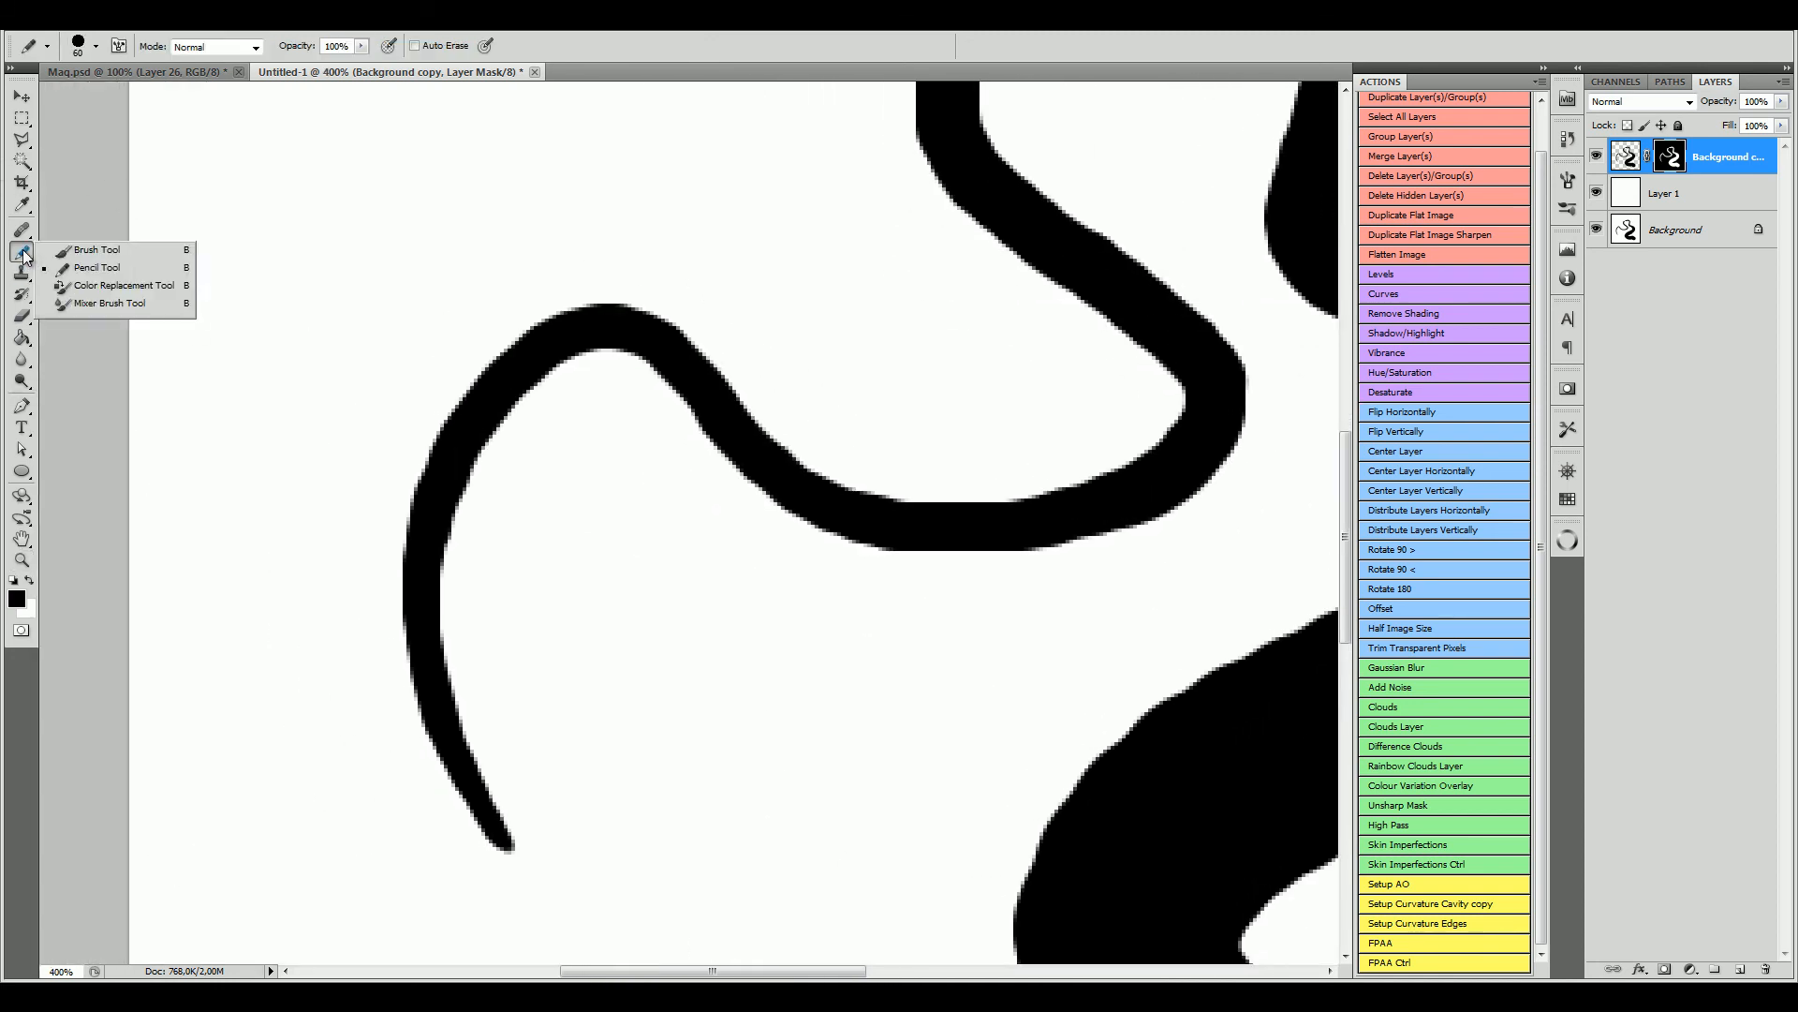
left_click(96, 249)
right_click(541, 473)
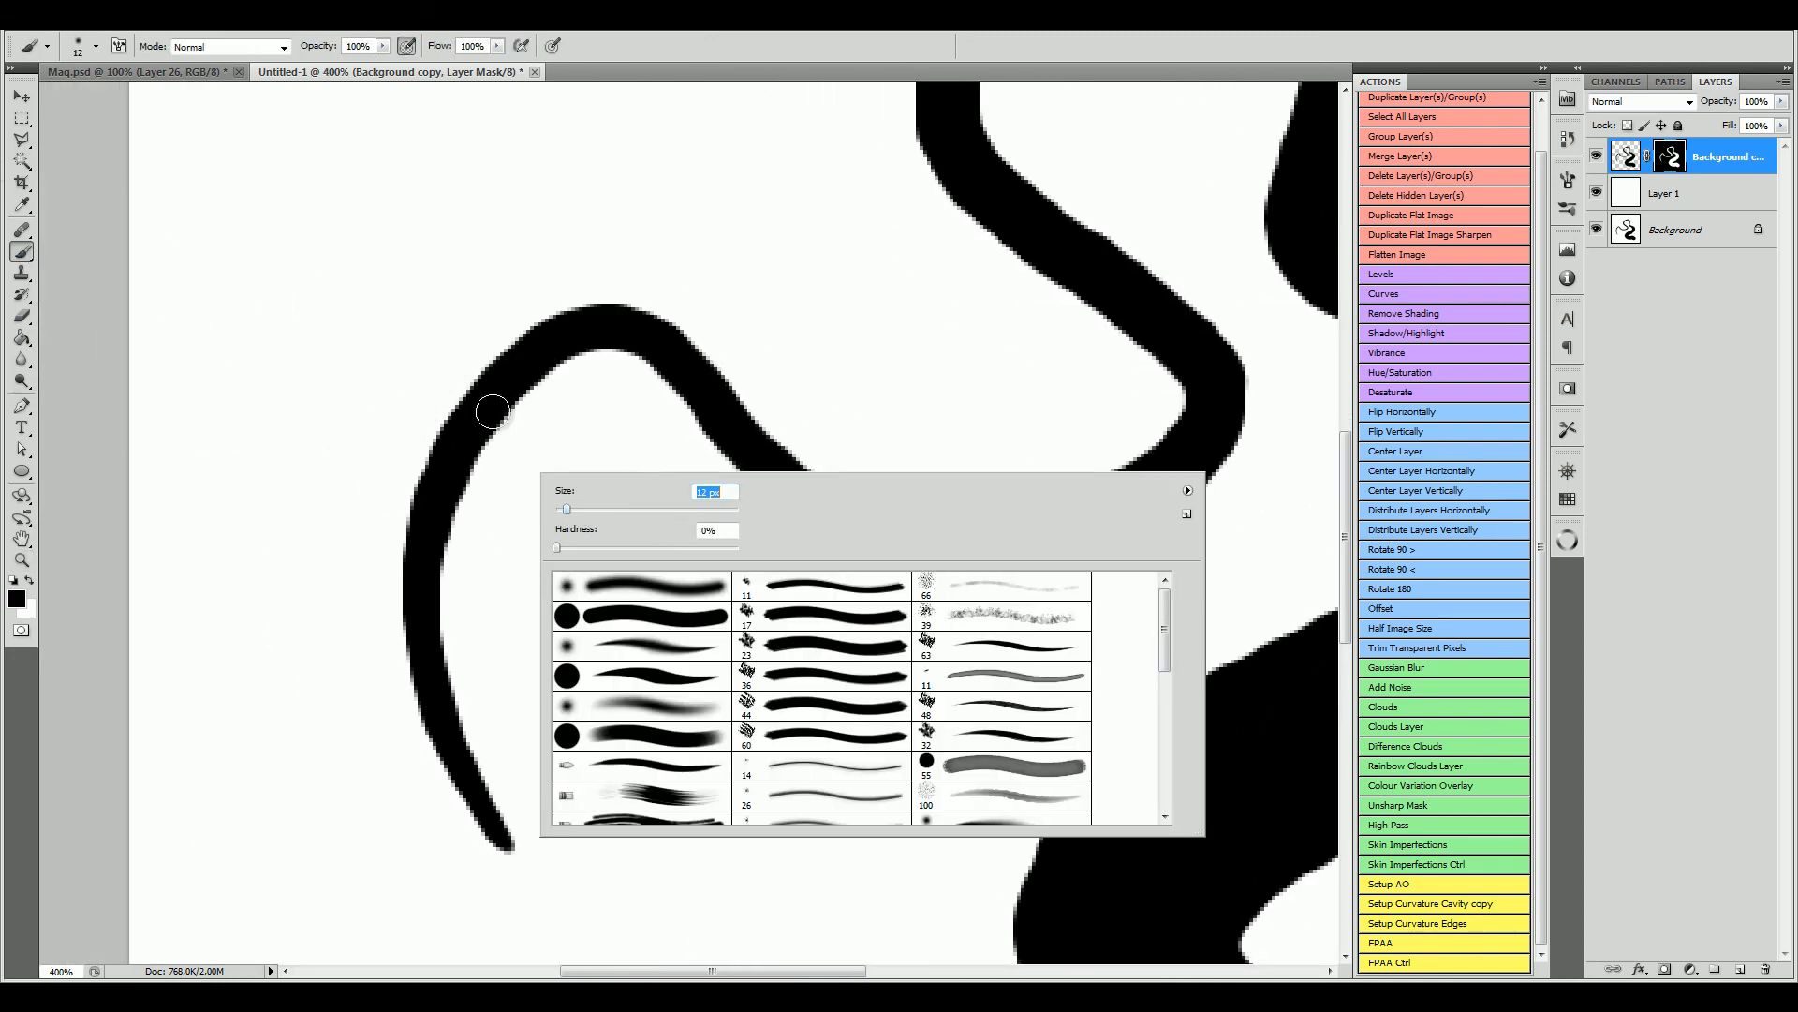
mouse_move(468, 629)
left_mouse_down()
mouse_move(458, 579)
mouse_move(520, 437)
left_mouse_up()
key("ctrl+z")
Step: Switch to a hard round 12 px brush and paint black on the mask along the thin stroke's outer edge
right_click(577, 564)
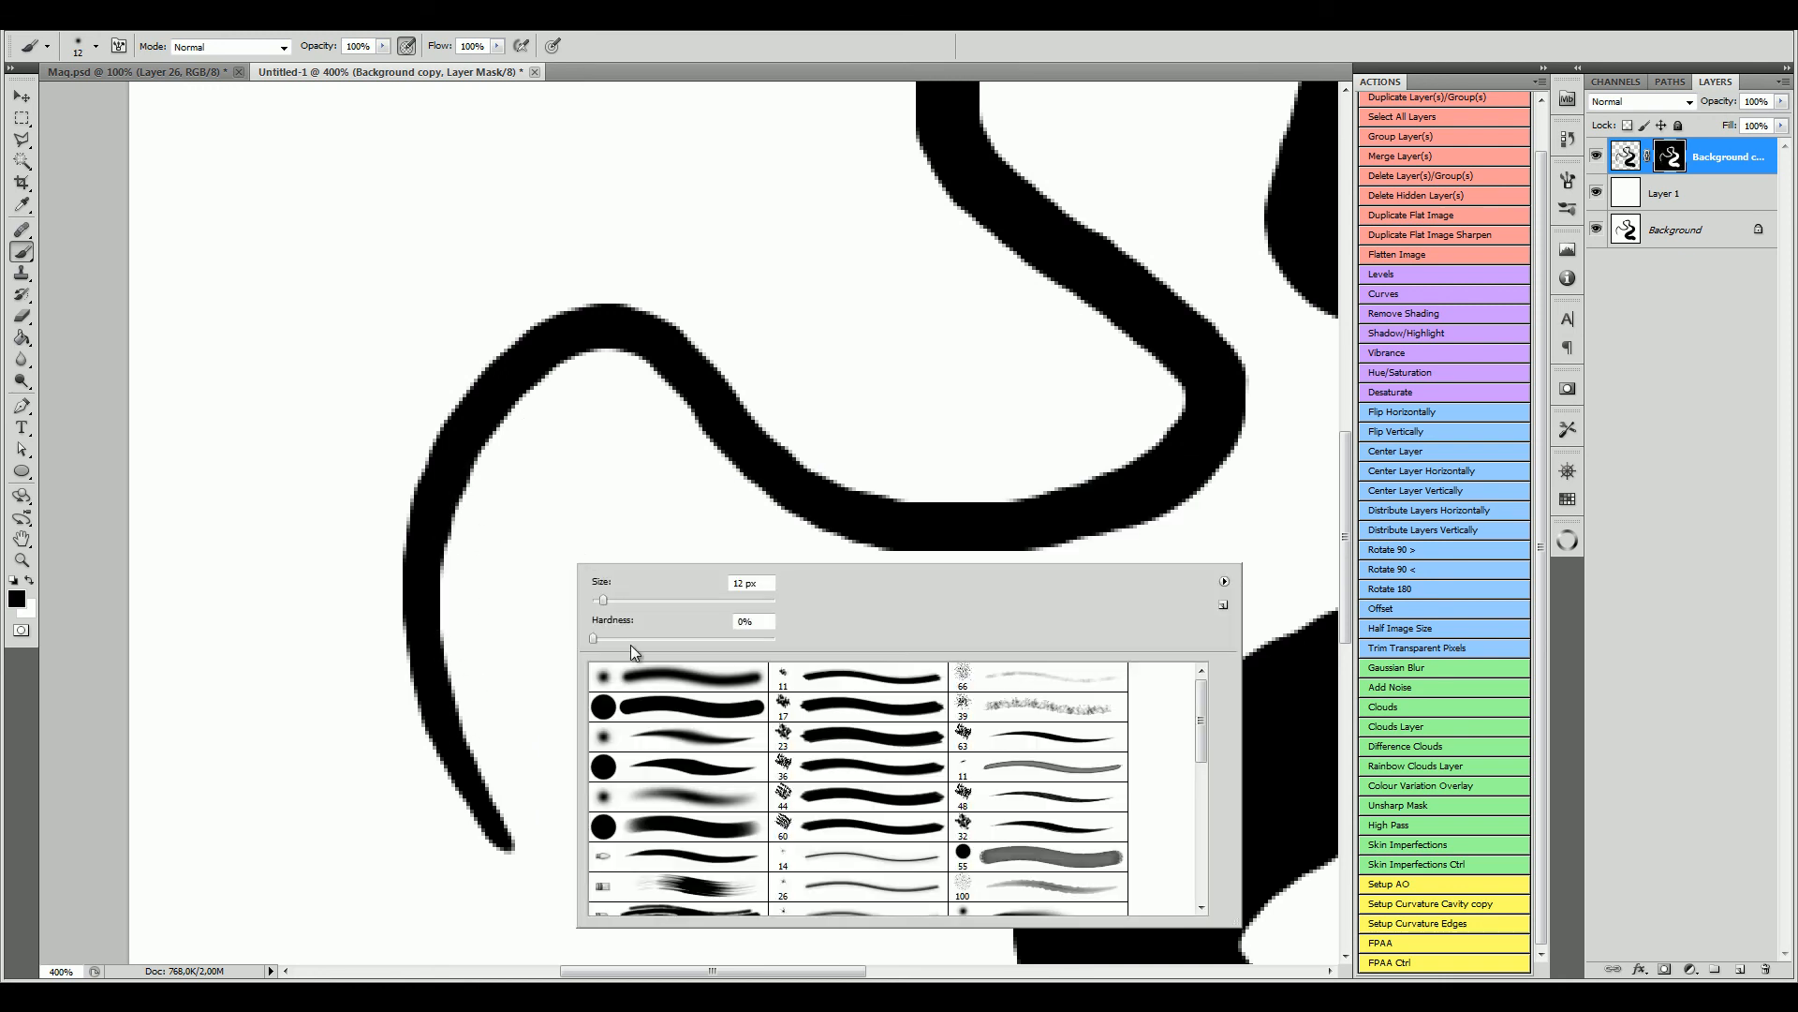
left_click(627, 698)
left_click(465, 594)
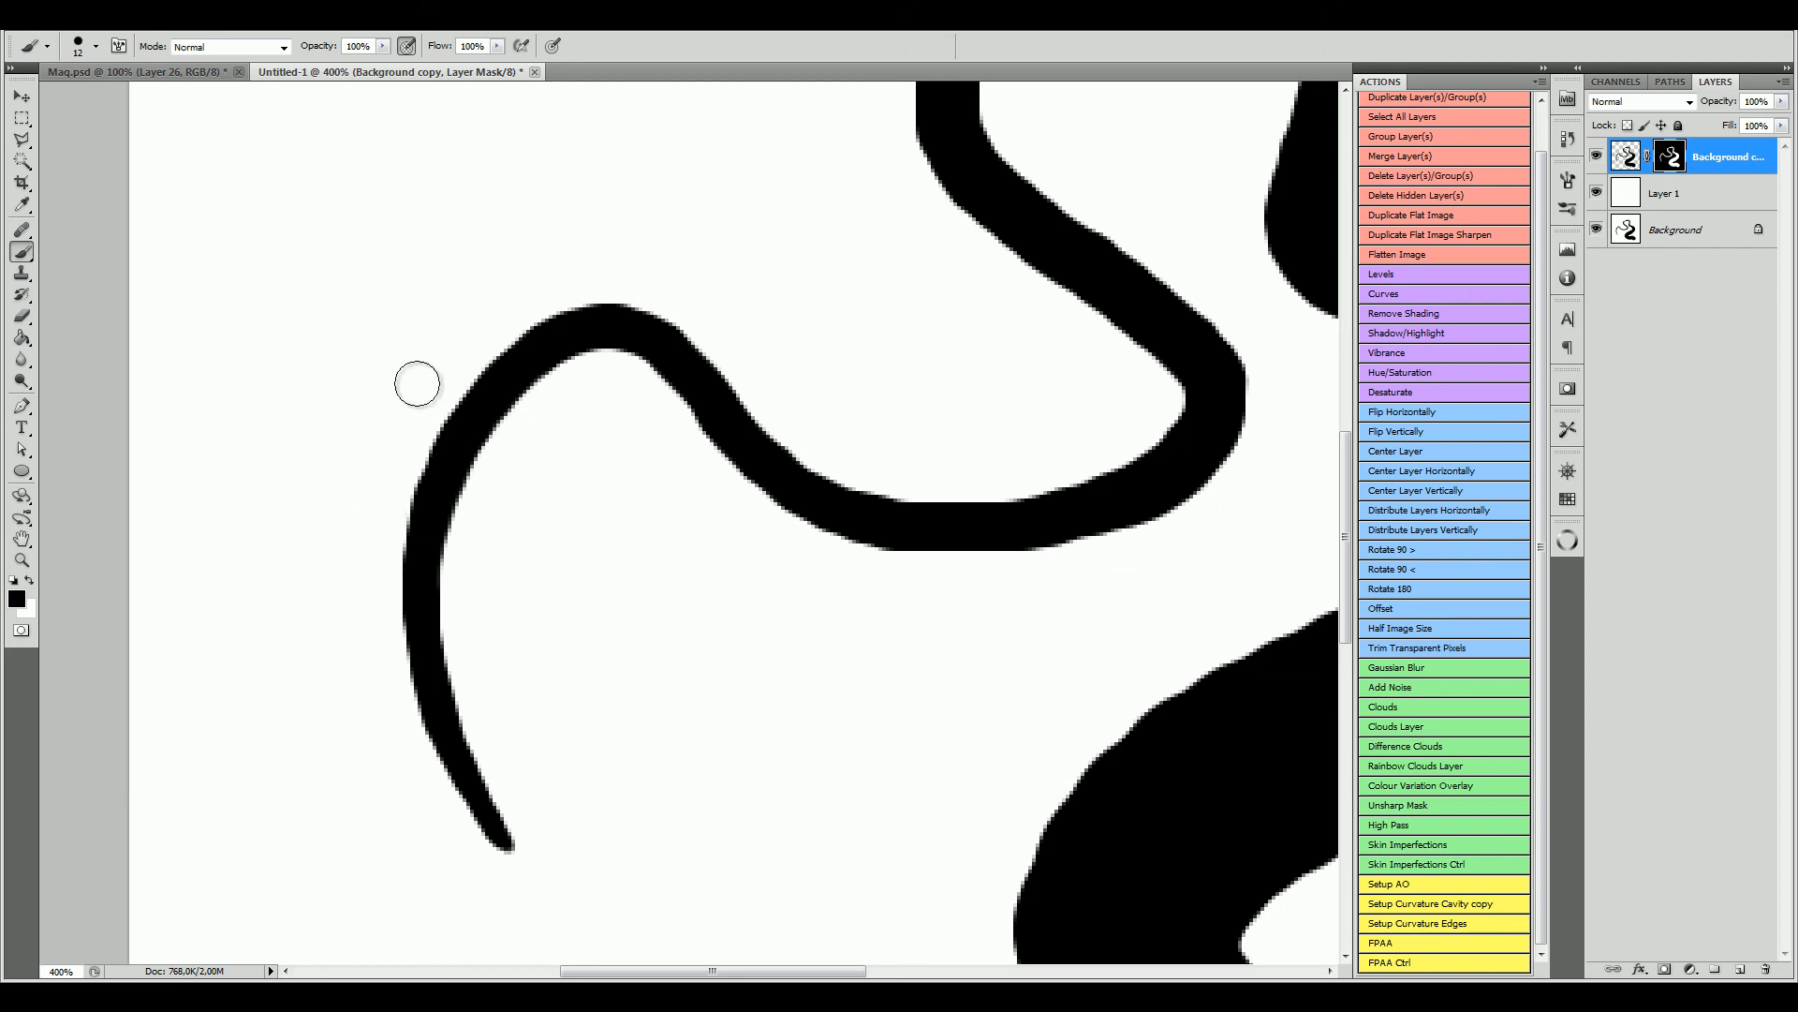
left_click_drag(421, 498, 412, 446)
key("ctrl+z")
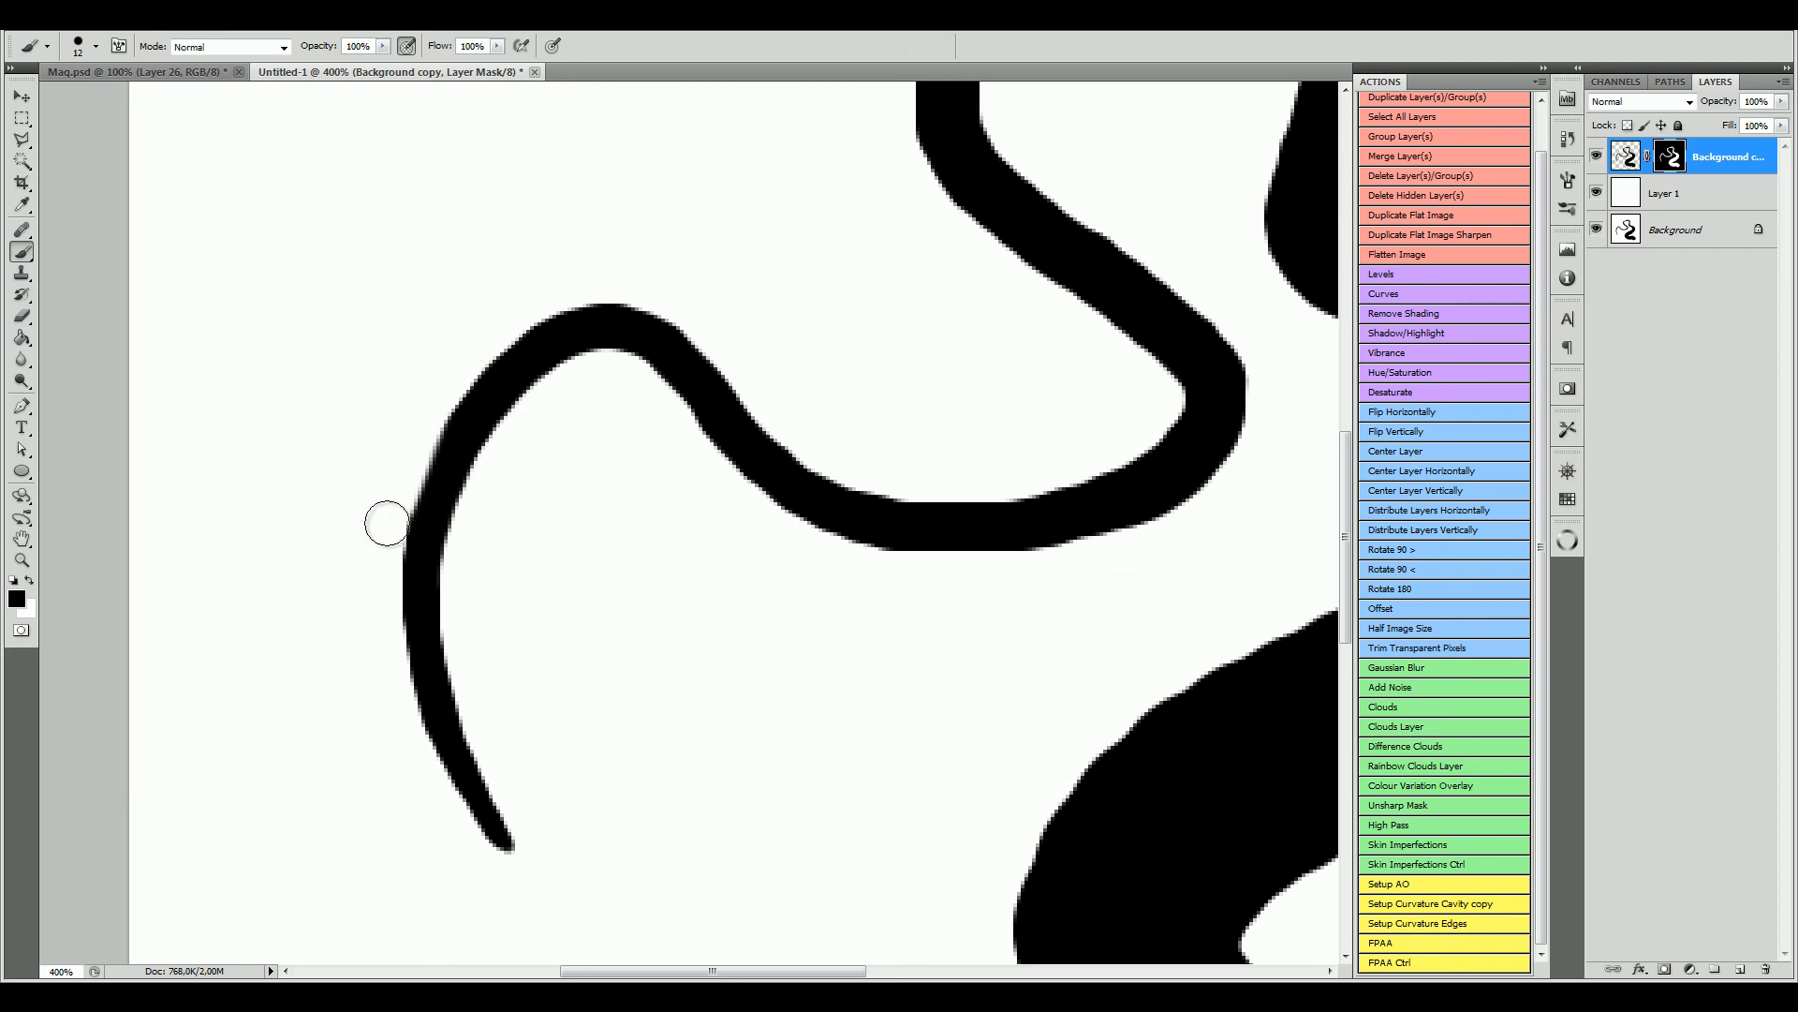
mouse_move(376, 562)
left_mouse_down()
mouse_move(409, 735)
mouse_move(534, 899)
left_mouse_up()
Step: Hide the Background copy and Layer 1 to show the original pencil stroke at 200%
double_click(21, 560)
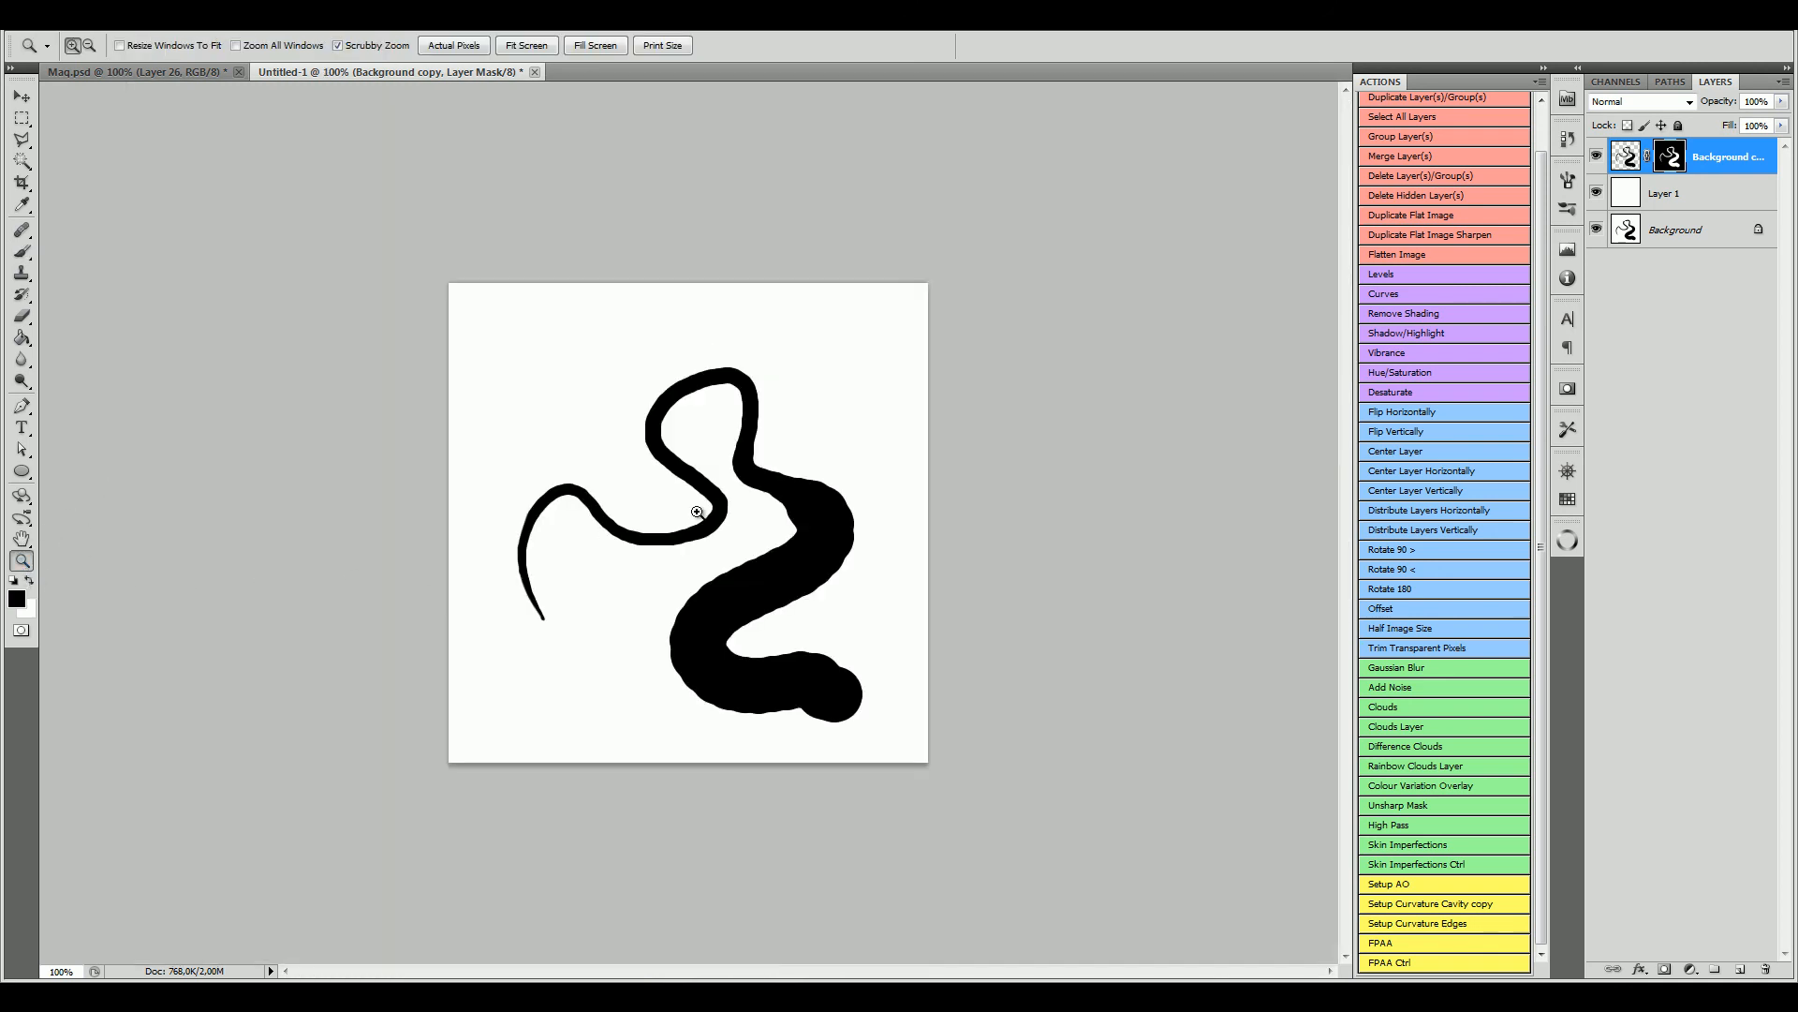
left_click(801, 518)
left_click(1596, 155)
left_click(1596, 192)
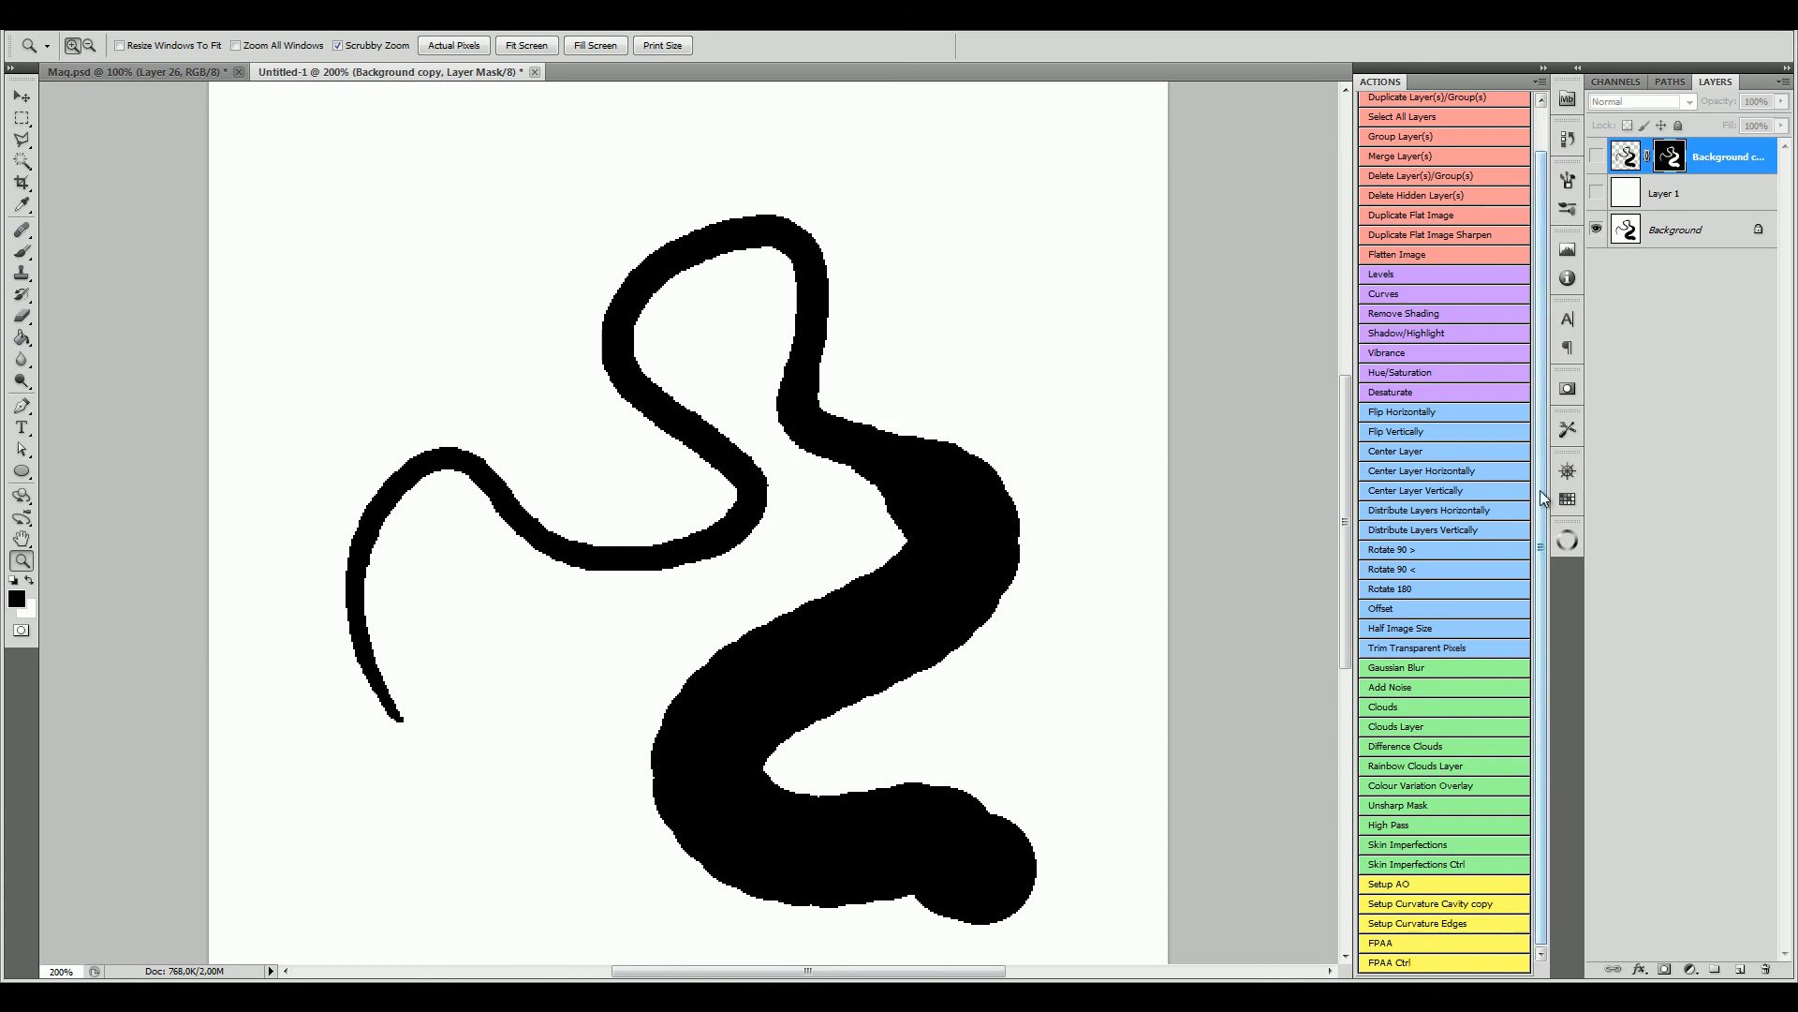
Step: Run the FPAA Ctrl action on the Background layer, setting the new copy's mask input levels to 75 and 187
left_click(1635, 242)
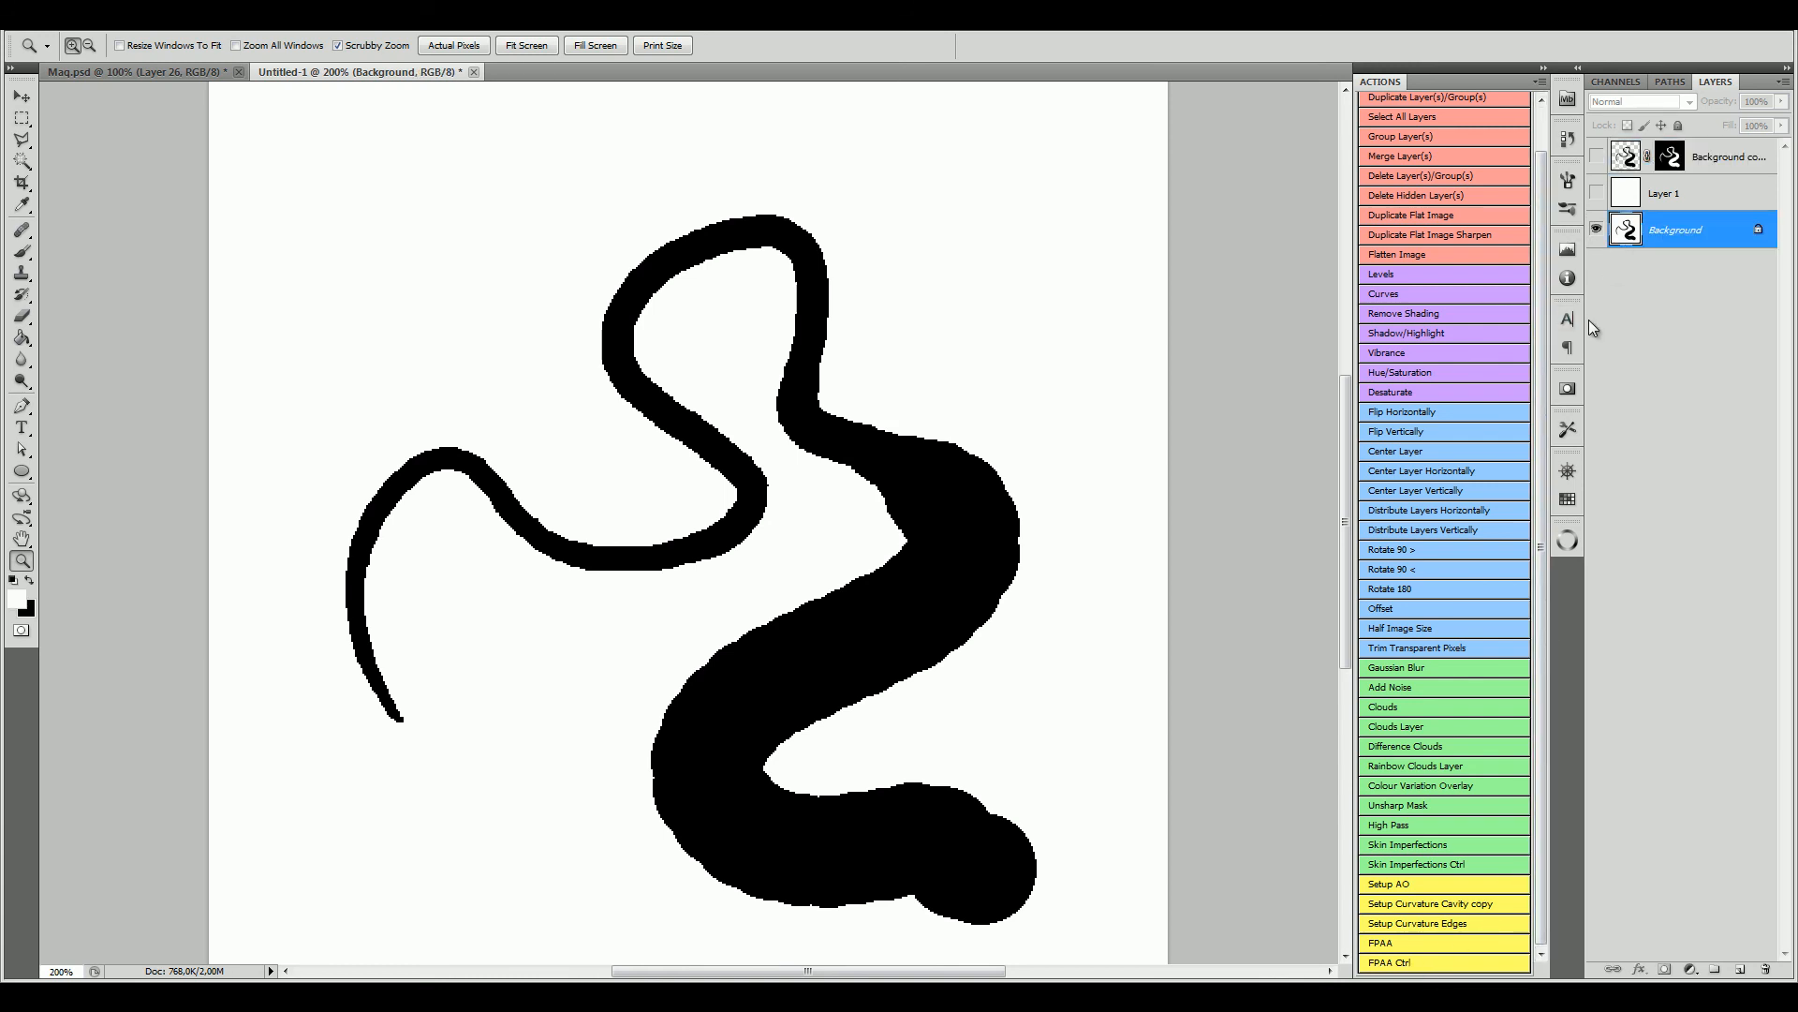
left_click(1414, 967)
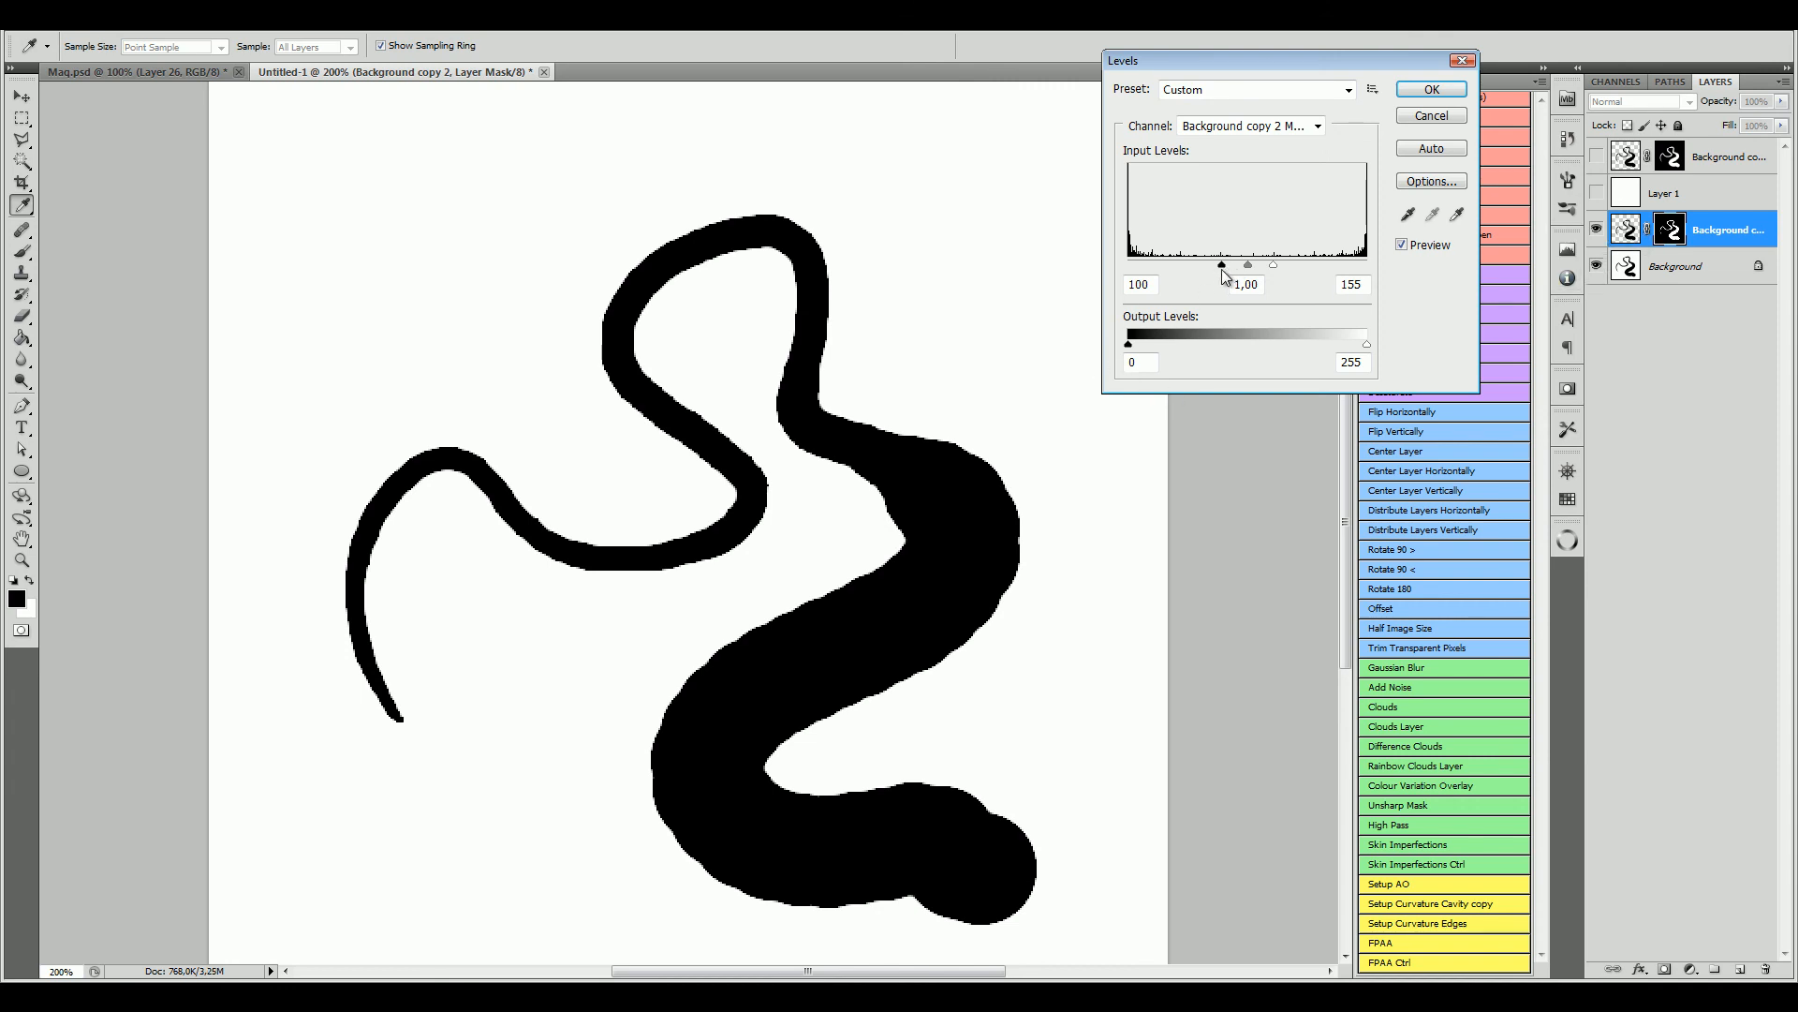
left_click_drag(1222, 267, 1303, 266)
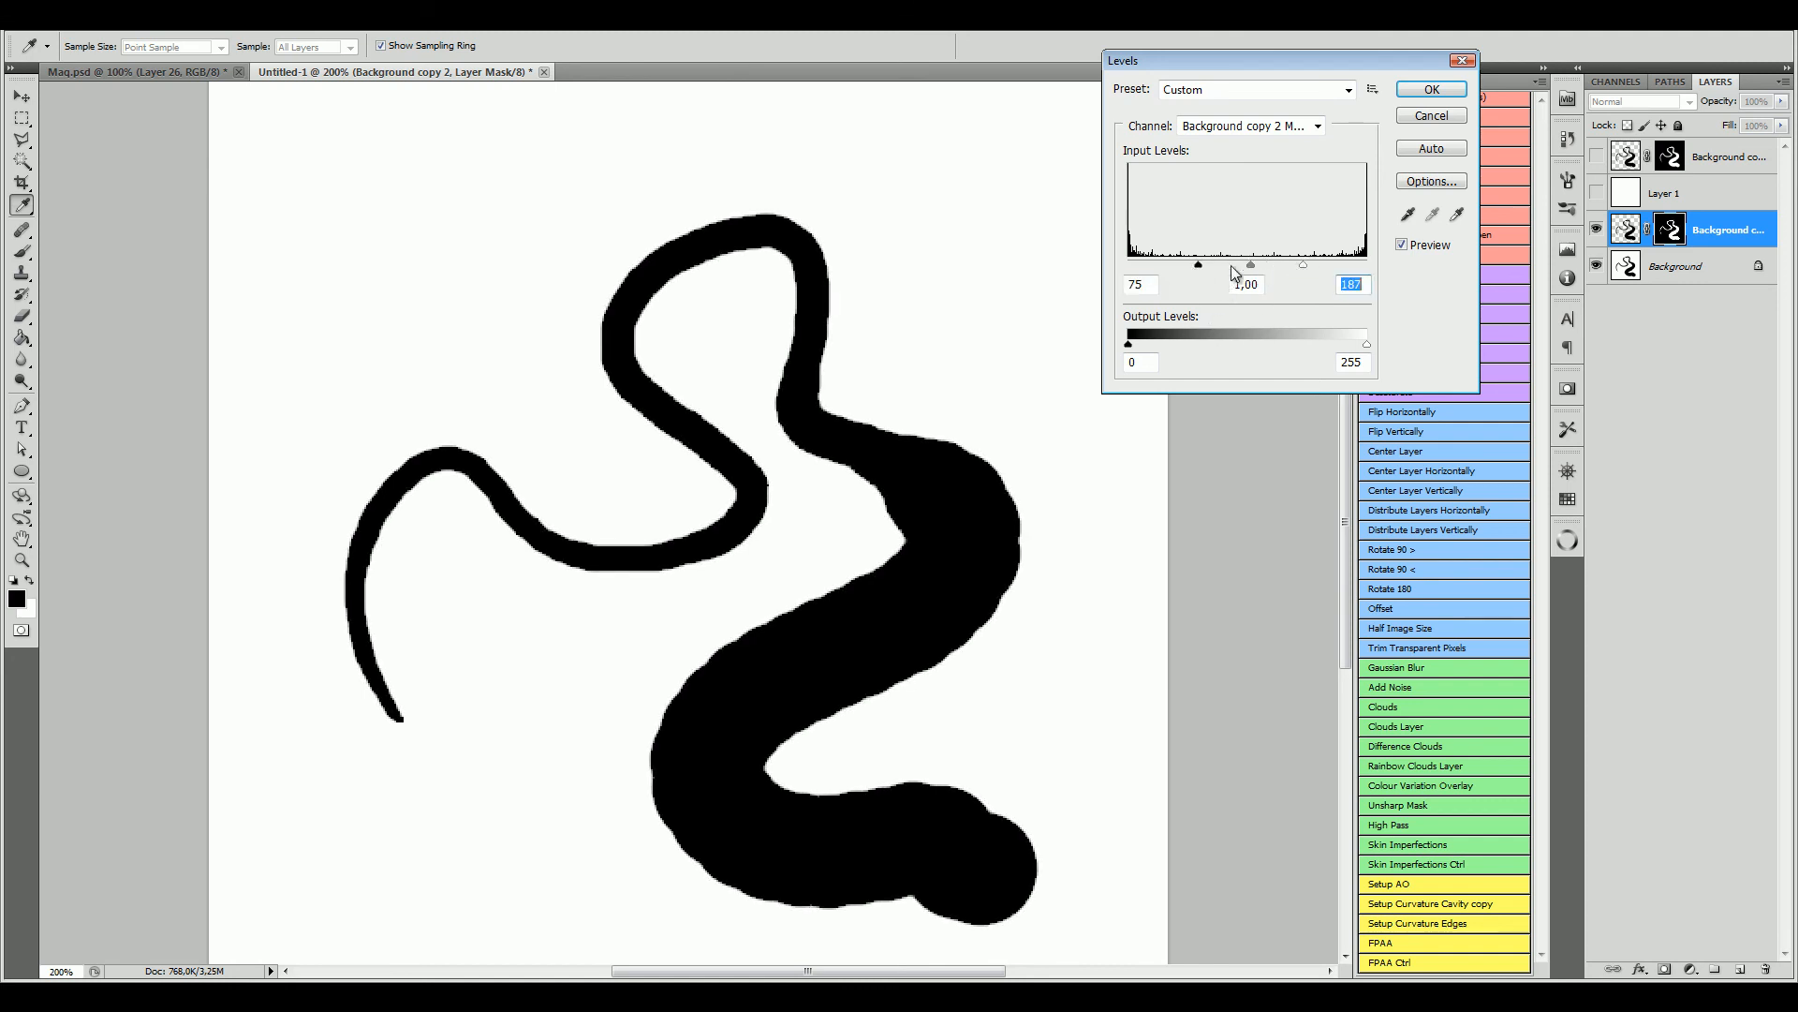
left_click(1431, 89)
Step: Move the Background copy 2 layer above Layer 1 and make the white Layer 1 visible beneath it
left_click_drag(1621, 228, 1621, 177)
left_click(1597, 230)
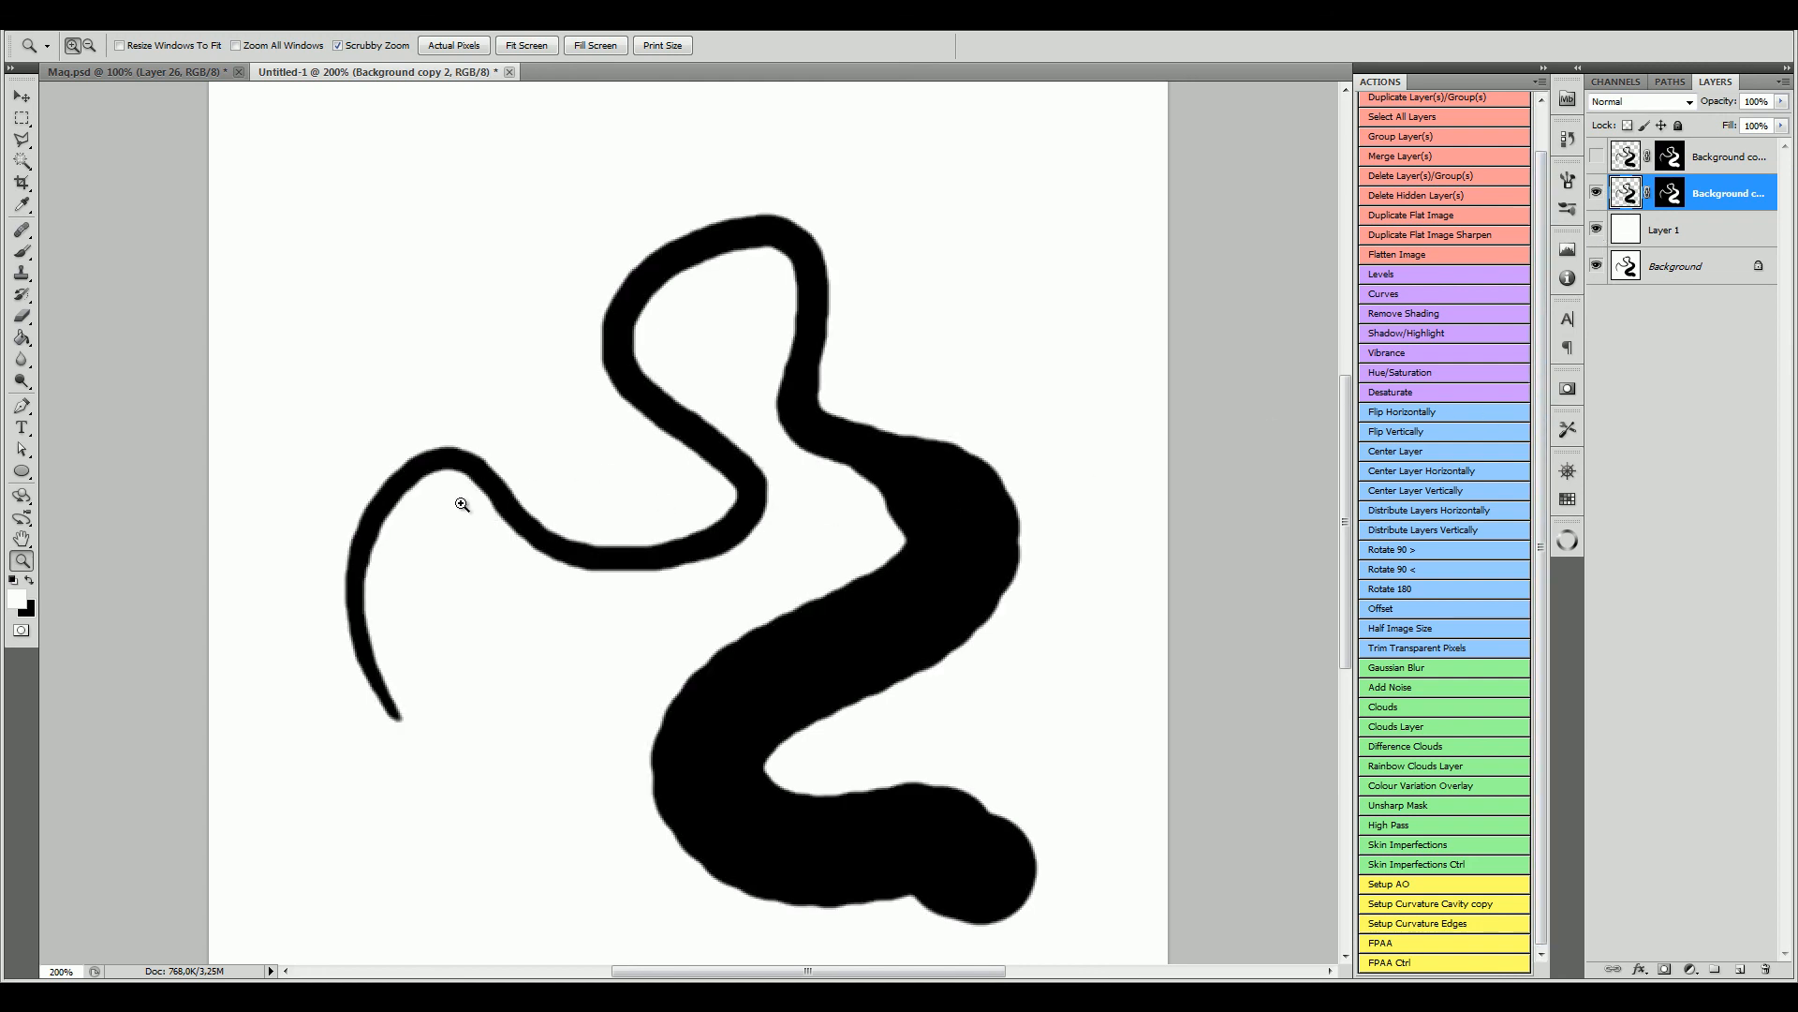
Step: Hide Background copy 2 and briefly show Background copy to compare the edge smoothing of the two versions
left_click(1598, 193)
left_click(1597, 156)
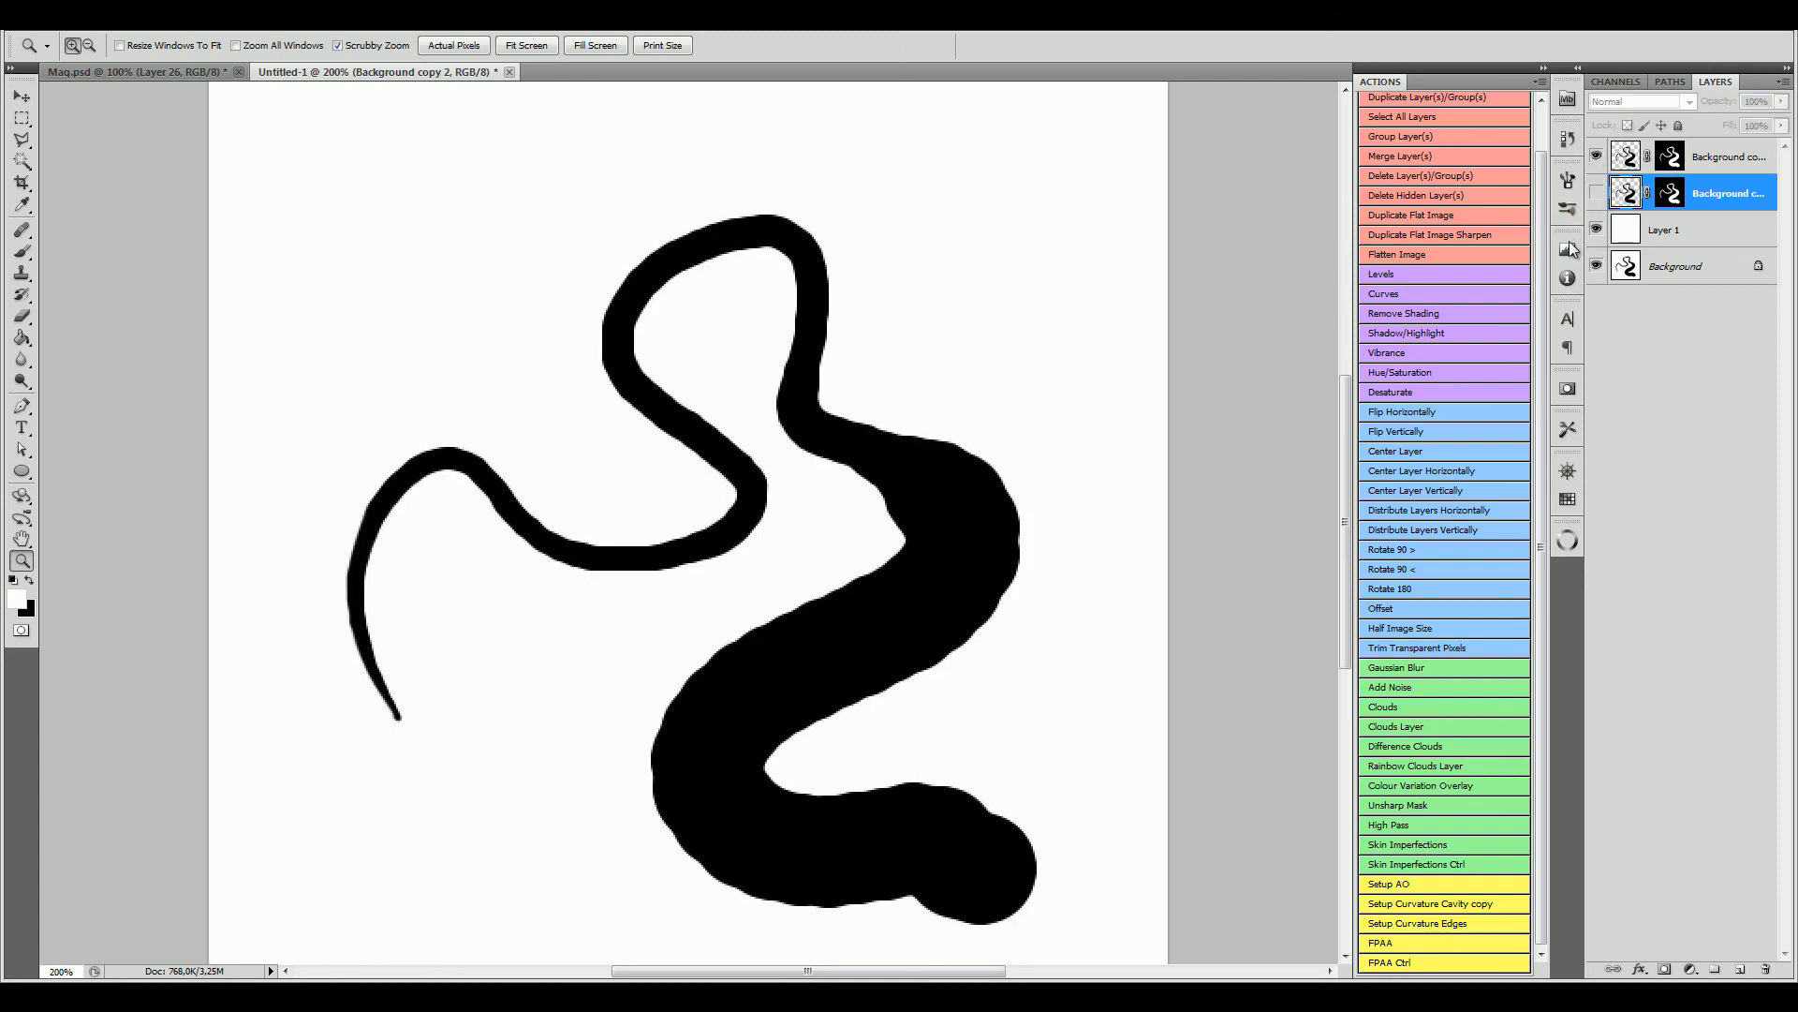
left_click(1597, 156)
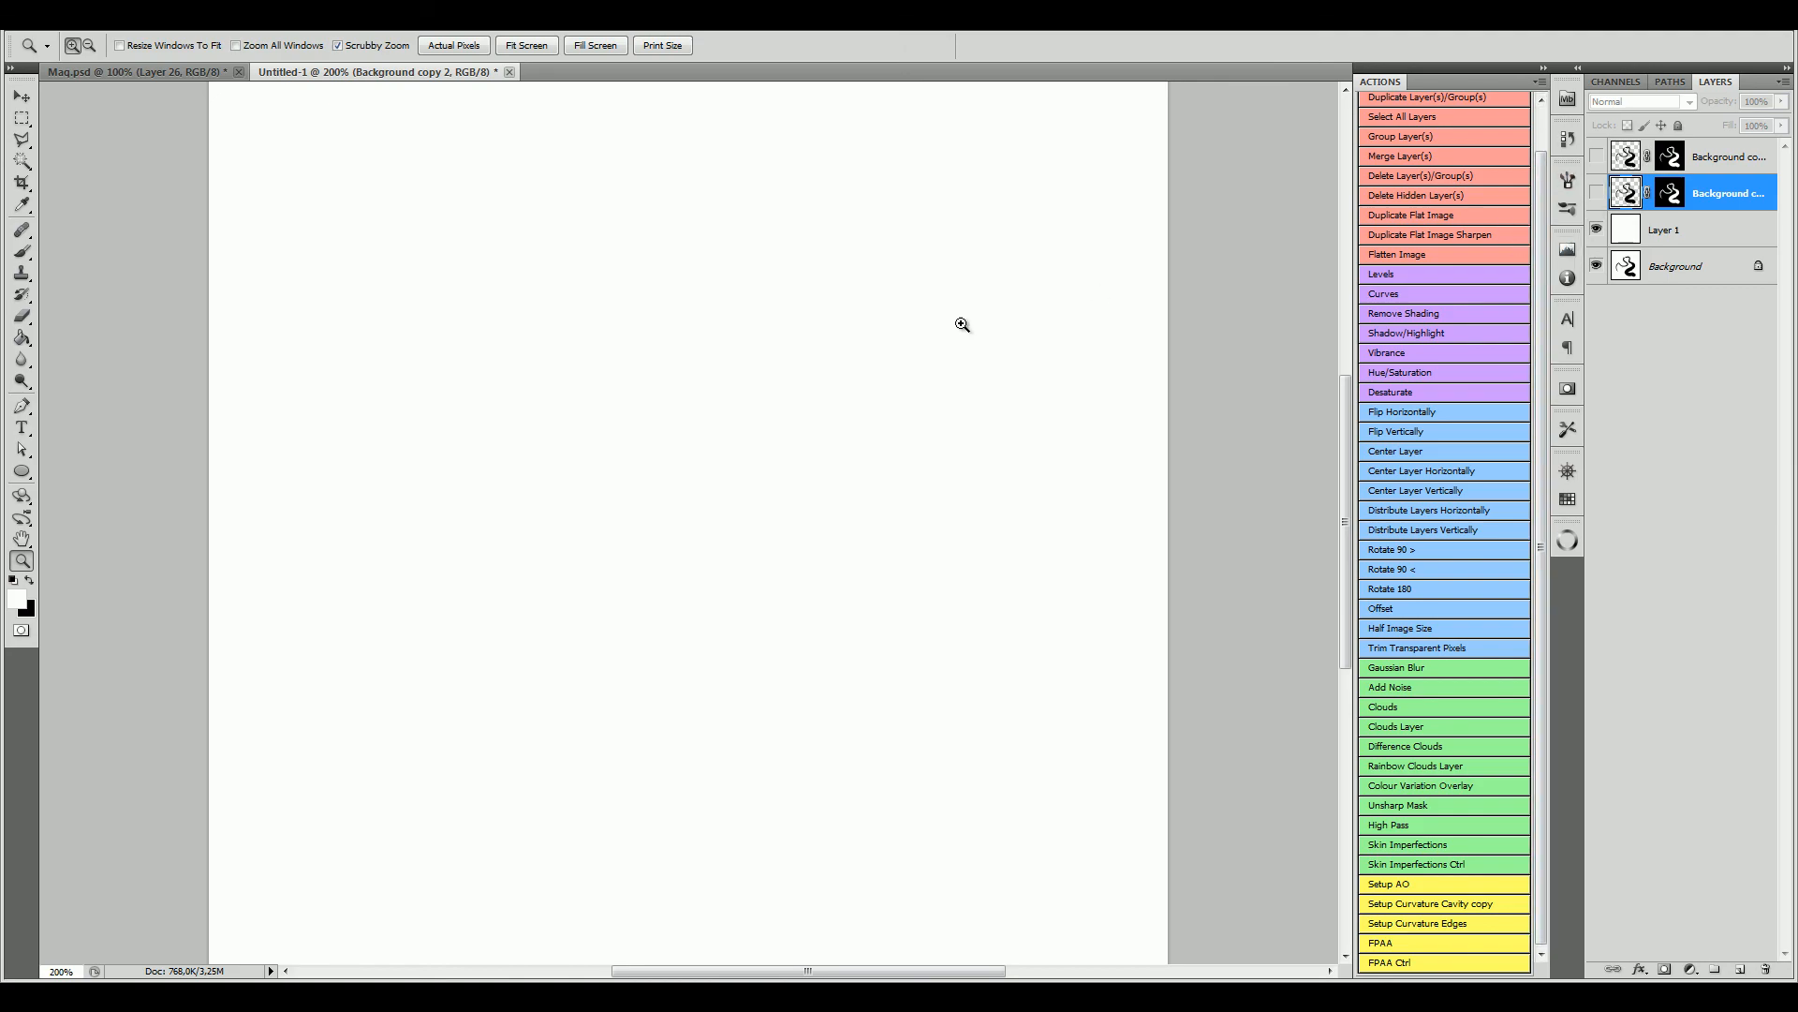